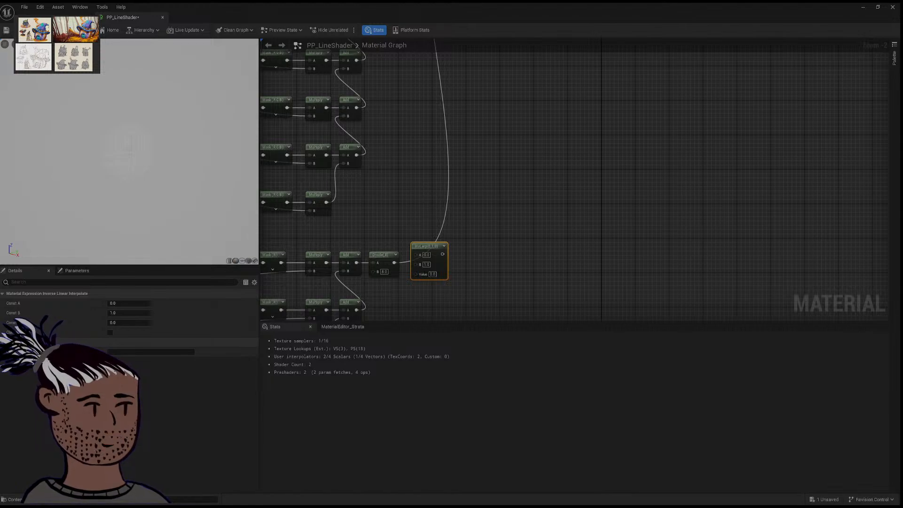
Step: Insert the InverseLerp node after the lower Divide, routing the existing outgoing wire from its output and feeding the Divide result into Value
drag(443, 254, 495, 251)
click(465, 224)
ctrl+drag(395, 263, 443, 255)
right_drag(431, 222, 435, 205)
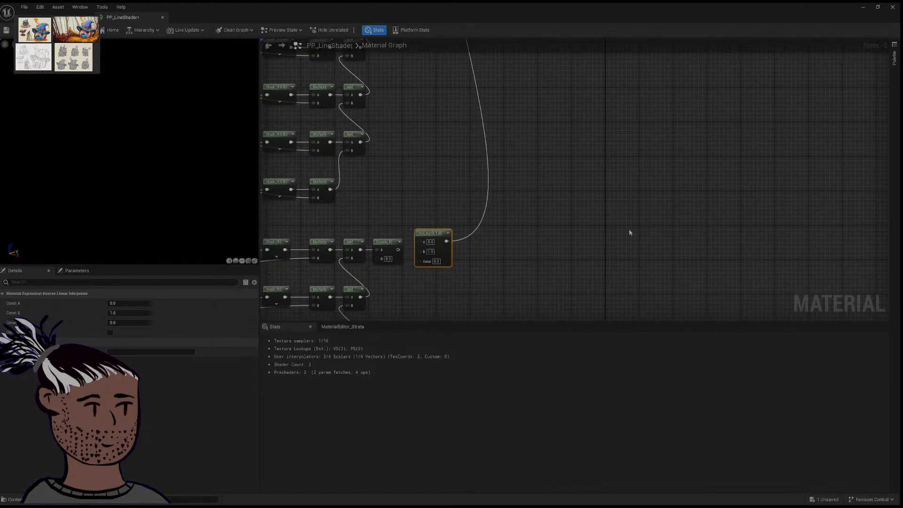
drag(398, 249, 419, 261)
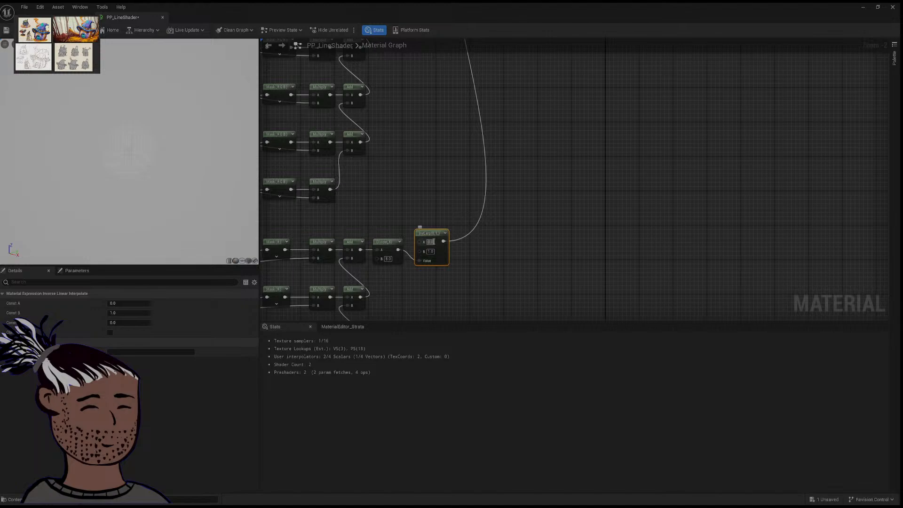
Step: Set the new InverseLerp node's Const A to 2.0 and Const B to 10.0, and check the material preview
key(Return)
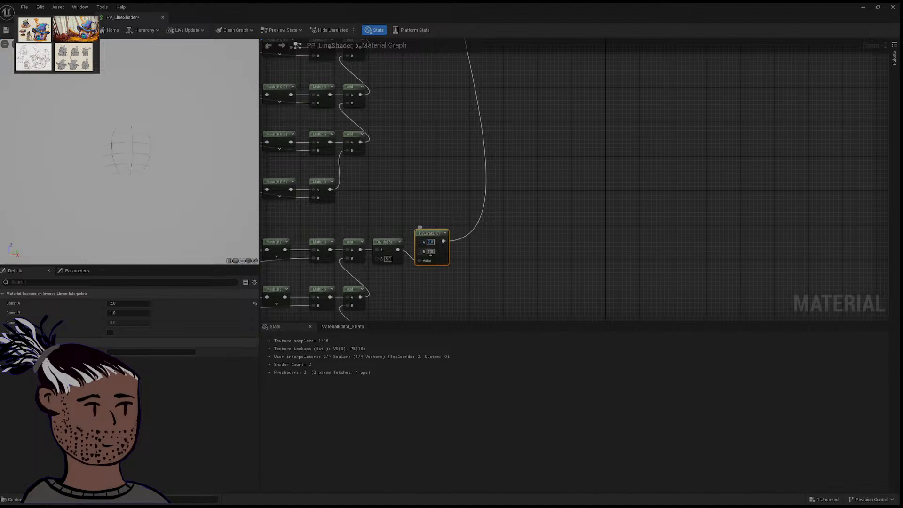
key(Return)
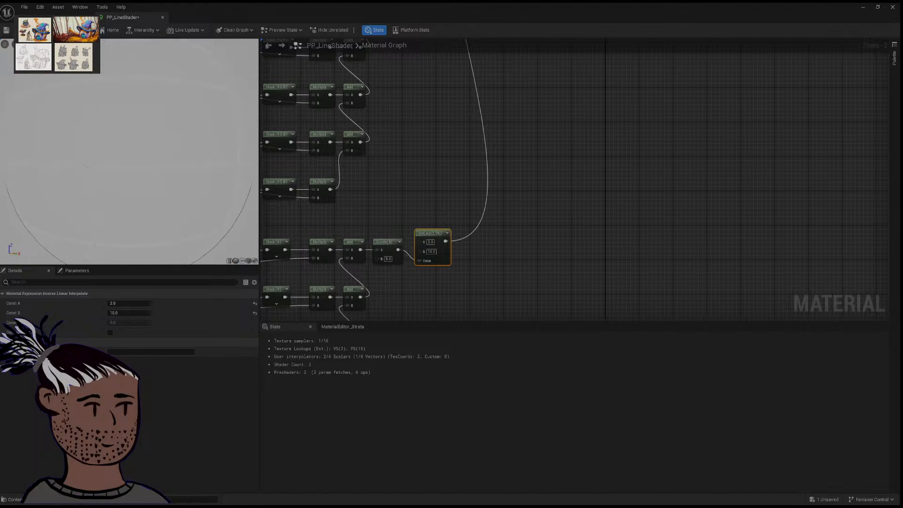
drag(94, 150, 179, 151)
scroll(129, 151, down, 5)
scroll(440, 141, down, 6)
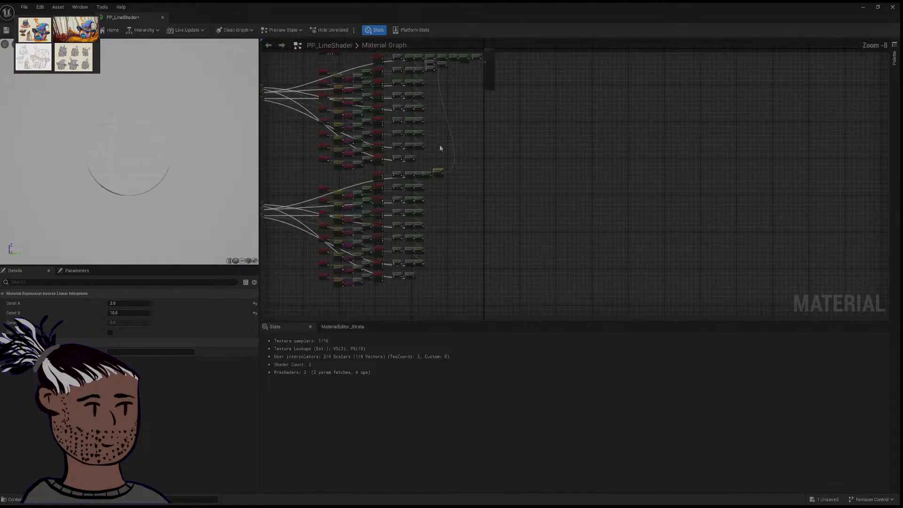
Step: Examine the line effect on the scene in the level viewport and return to the PP_LineShader graph
scroll(440, 145, up, 1)
right_drag(447, 133, 536, 197)
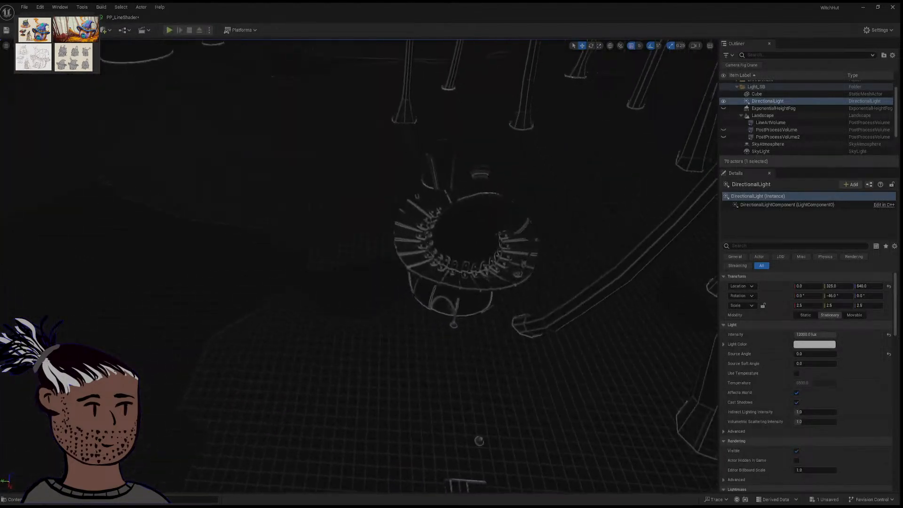
mouse_move(258, 125)
right_down()
mouse_move(251, 141)
mouse_move(256, 130)
right_up()
mouse_move(206, 173)
right_down()
mouse_move(205, 160)
mouse_move(205, 173)
right_up()
click(135, 17)
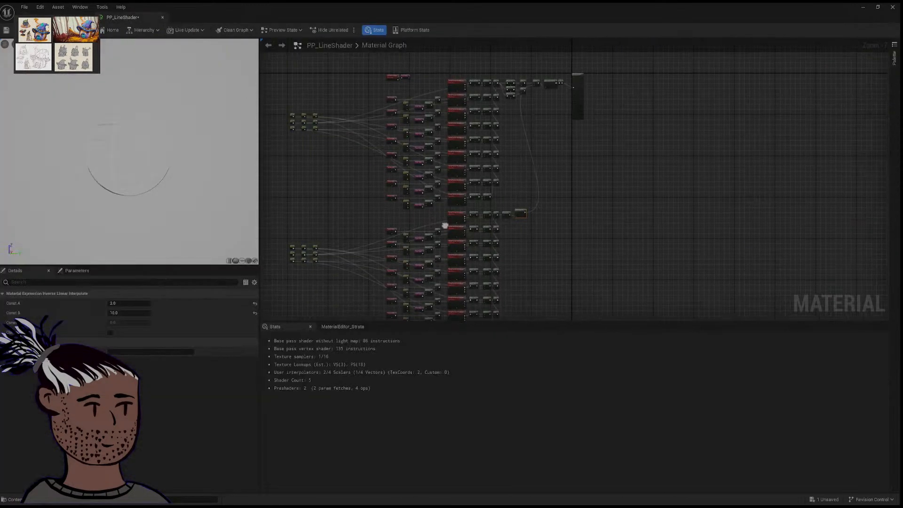
Step: Disconnect the lower branch from the B input of the Divide node before the final InverseLerp
scroll(441, 181, up, 3)
right_drag(487, 142, 464, 282)
right_drag(475, 90, 449, 227)
scroll(449, 227, up, 2)
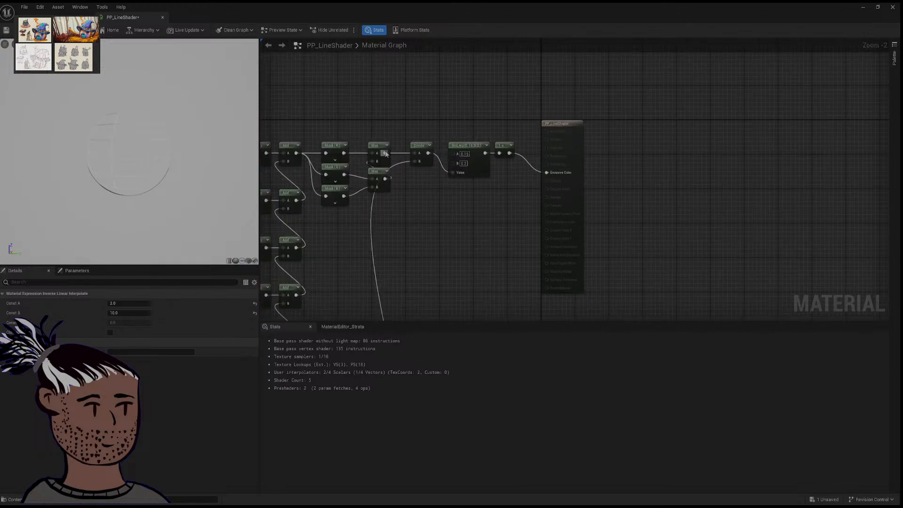
alt+click(414, 162)
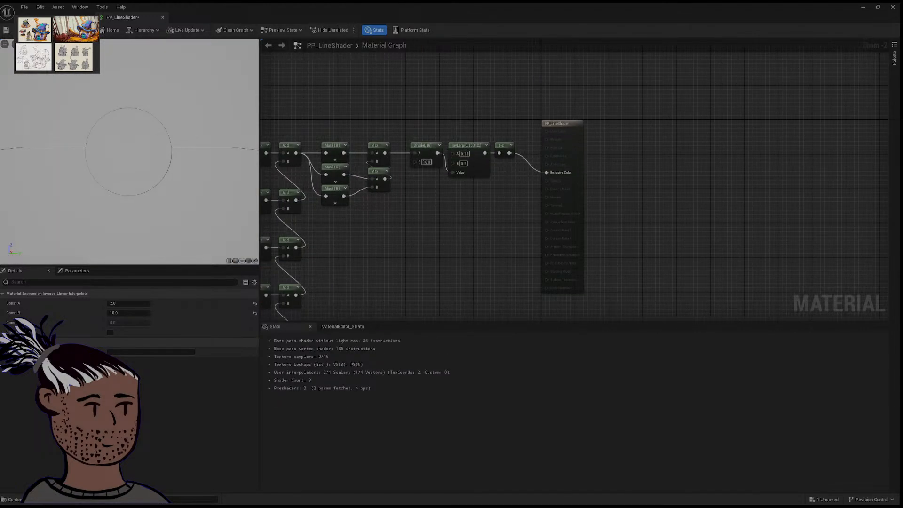
Step: Compare the lines in the level viewport with the lower branch disconnected, and return to the PP_LineShader graph
click(35, 17)
right_drag(359, 266, 355, 142)
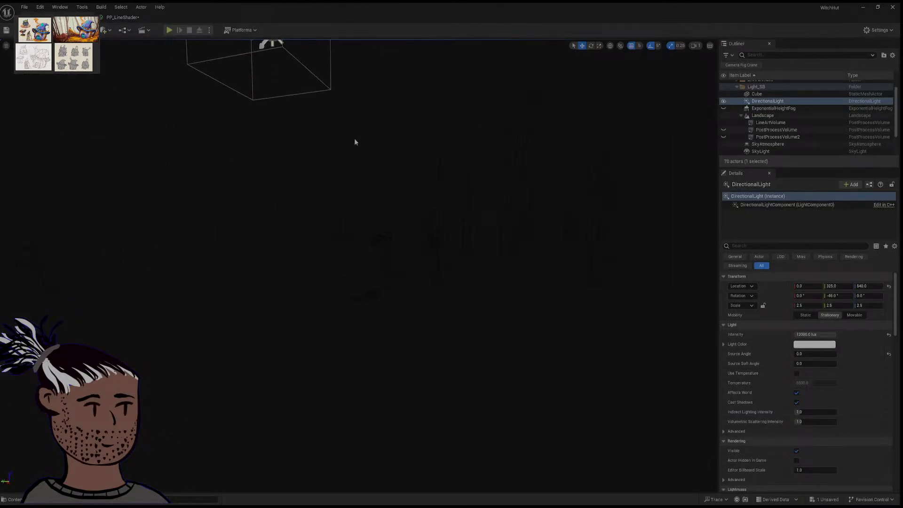
right_drag(361, 297, 362, 188)
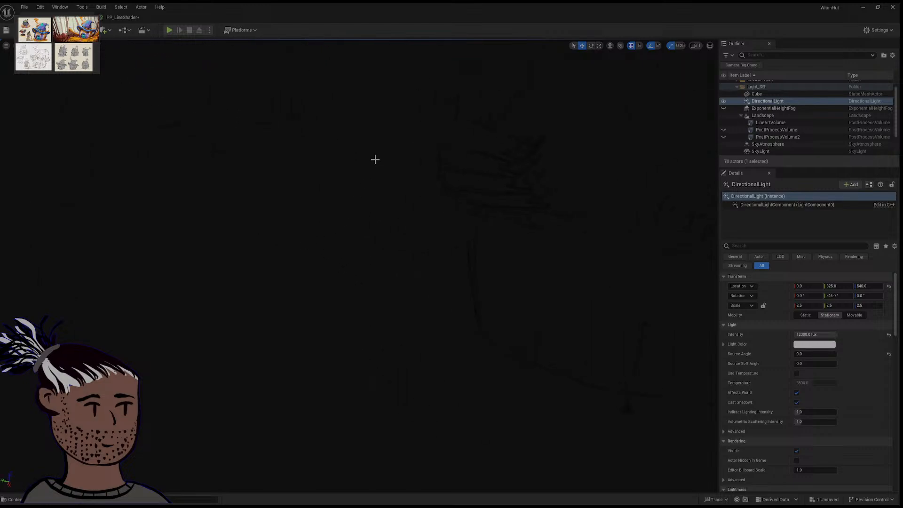
right_drag(426, 138, 422, 200)
click(123, 17)
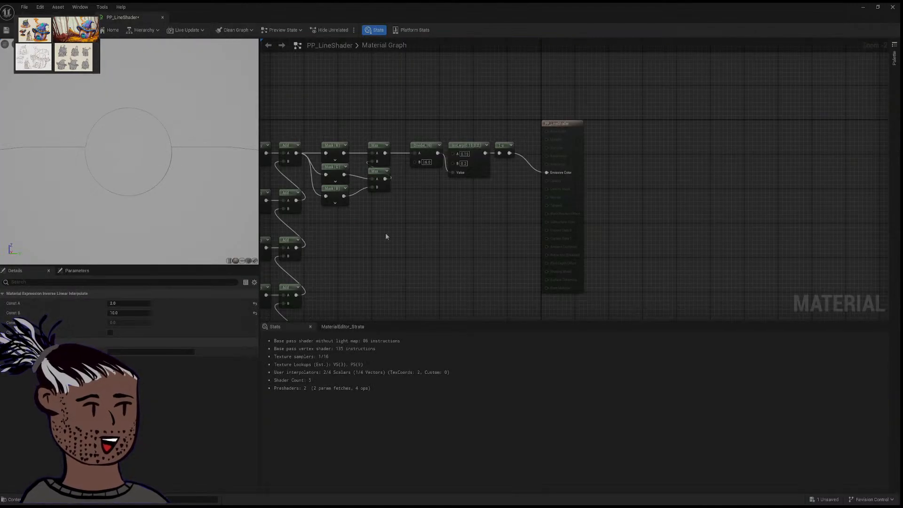
Step: Enable result clamping on the InverseLerp node with A 0.15 and B 0.2 near the material output
right_drag(386, 233, 395, 229)
click(477, 139)
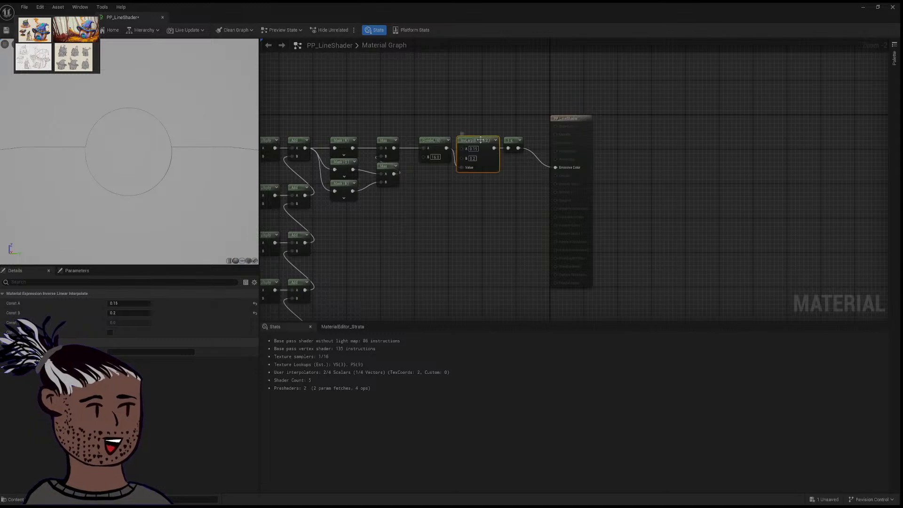
click(110, 332)
Step: Clamp the lower branch's InverseLerp node and connect its output to the B input of the Divide before the final InverseLerp
right_drag(430, 276, 459, 153)
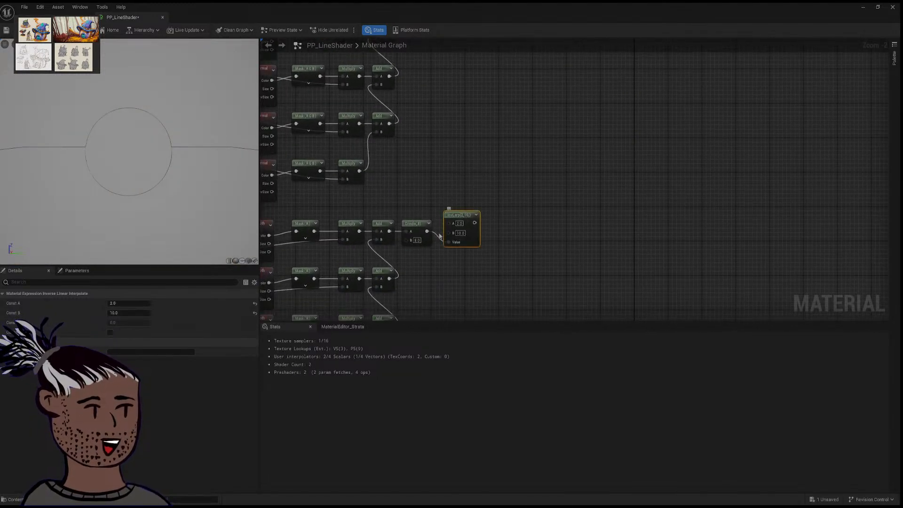
click(110, 333)
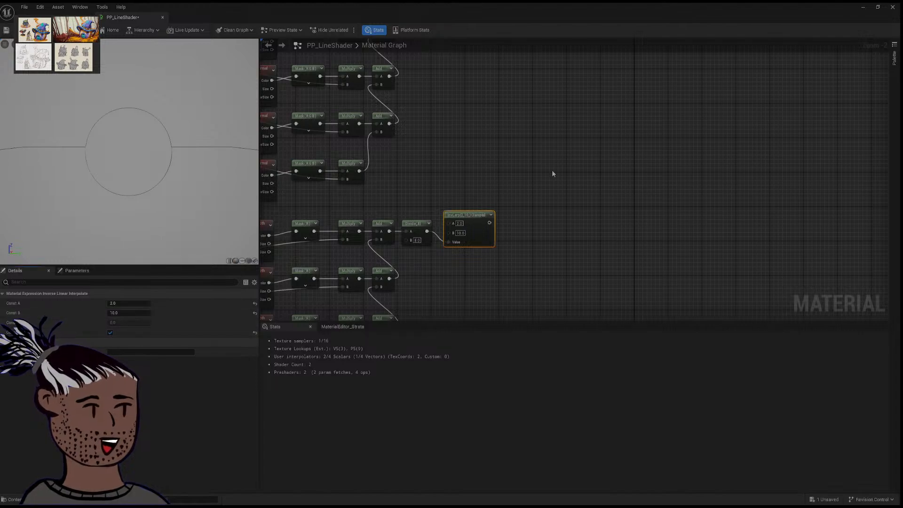
right_drag(517, 155, 484, 205)
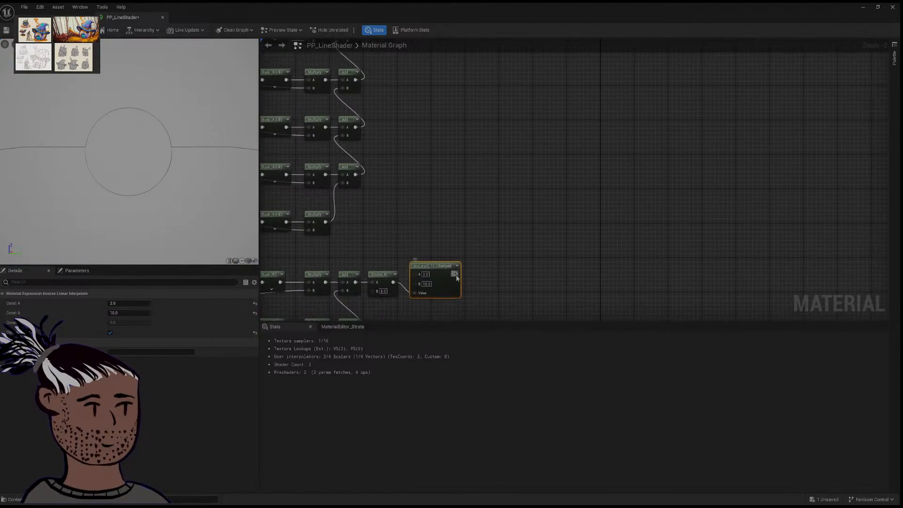
mouse_move(456, 278)
mouse_down()
mouse_move(529, 56)
mouse_move(478, 162)
mouse_move(470, 274)
mouse_move(476, 261)
mouse_up()
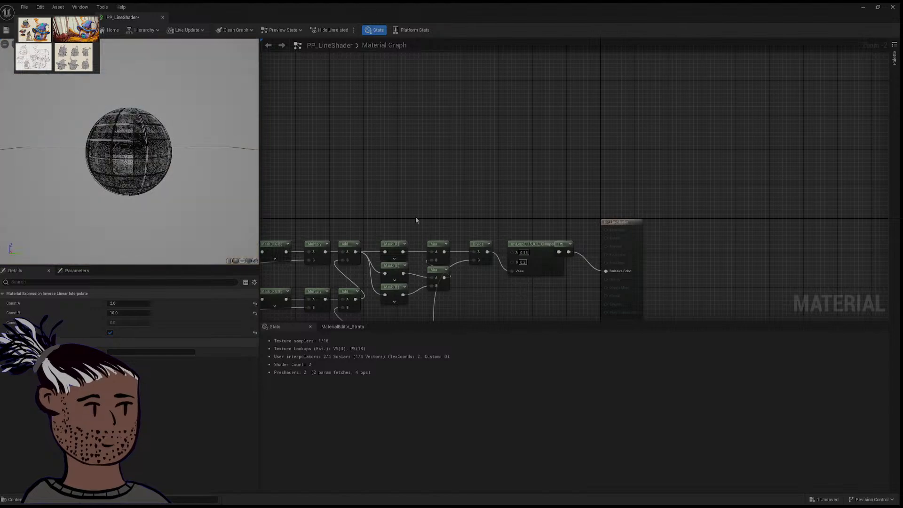
Step: Space out the clamped InverseLerp and 1-x nodes before the material output so that they no longer overlap
right_drag(416, 219, 431, 133)
click(513, 174)
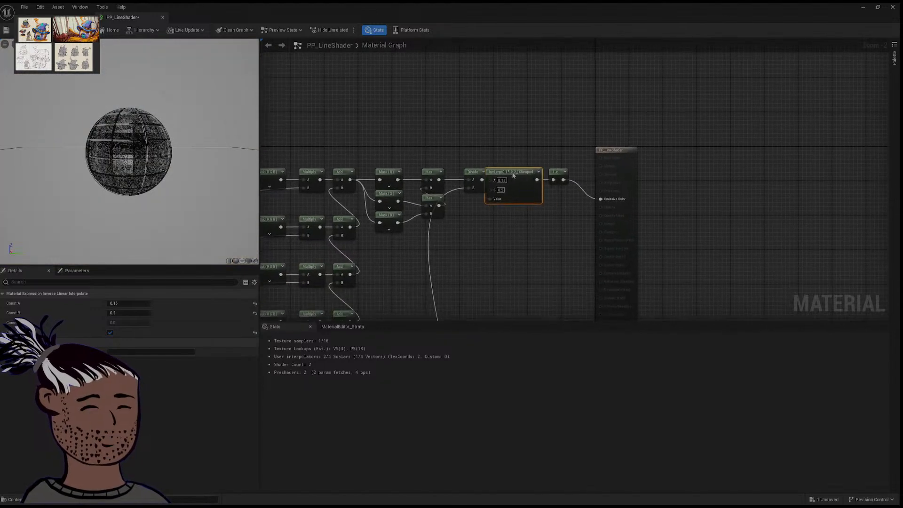
drag(513, 174, 569, 179)
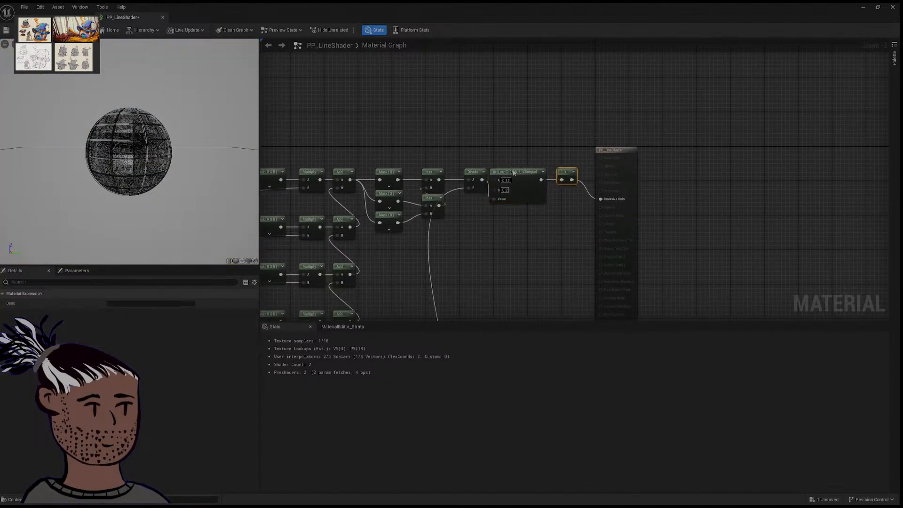
drag(515, 173, 514, 168)
right_drag(516, 273, 512, 235)
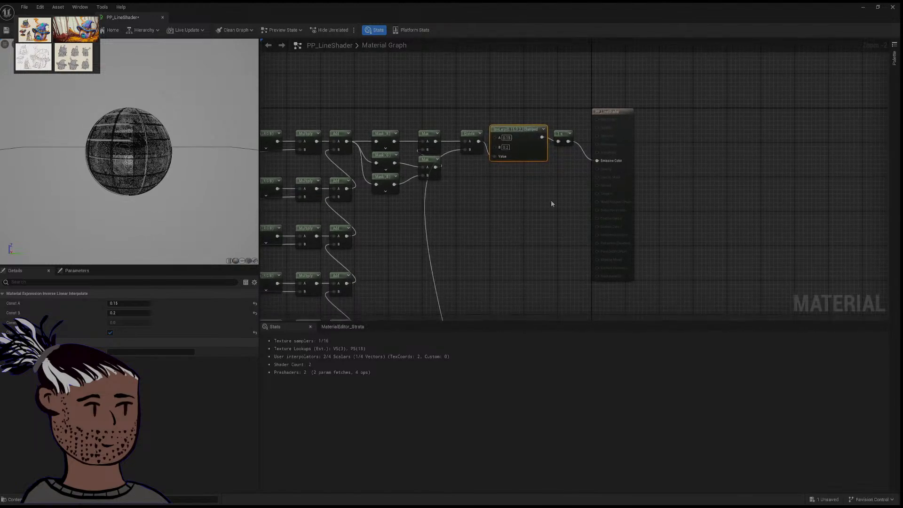
Step: Align the Divide, InverseLerp and 1-x nodes in a straight row leading to the material output
drag(462, 106, 566, 191)
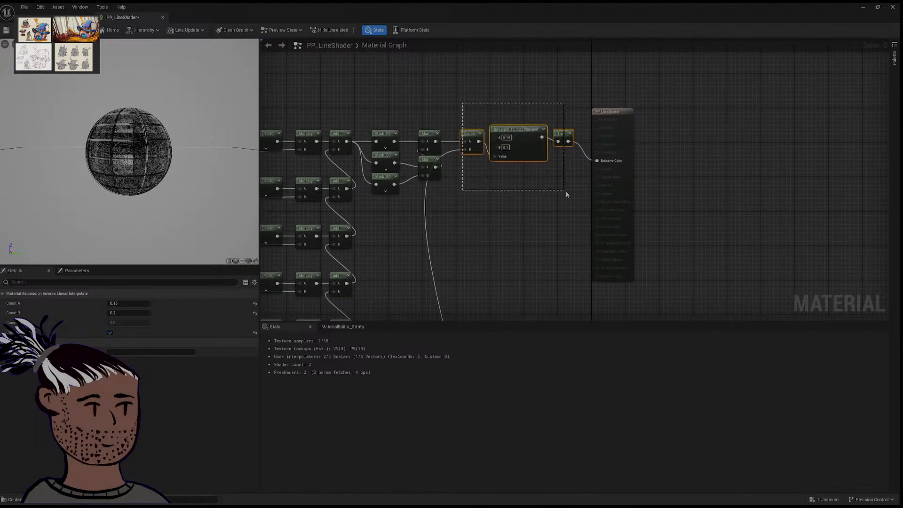
drag(559, 133, 503, 140)
click(503, 141)
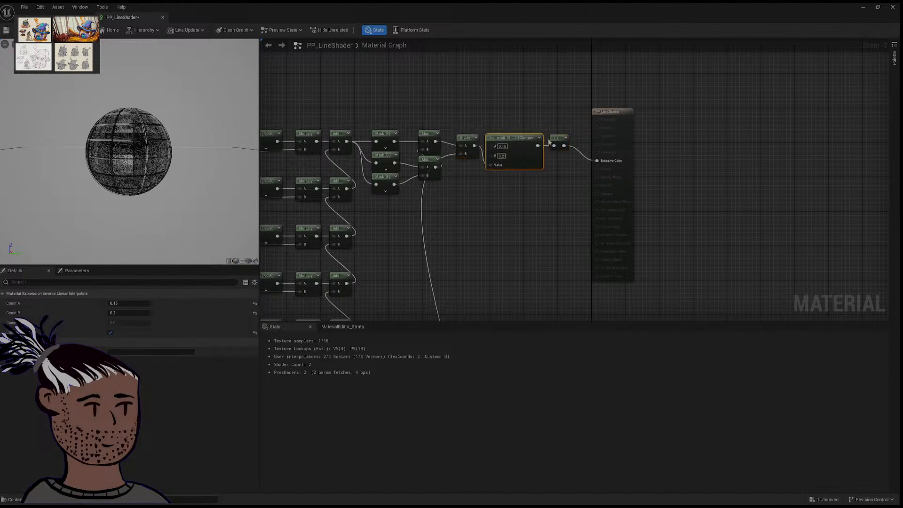
drag(456, 122, 553, 133)
Step: Try enabling tessellation in the material's overall settings
click(527, 181)
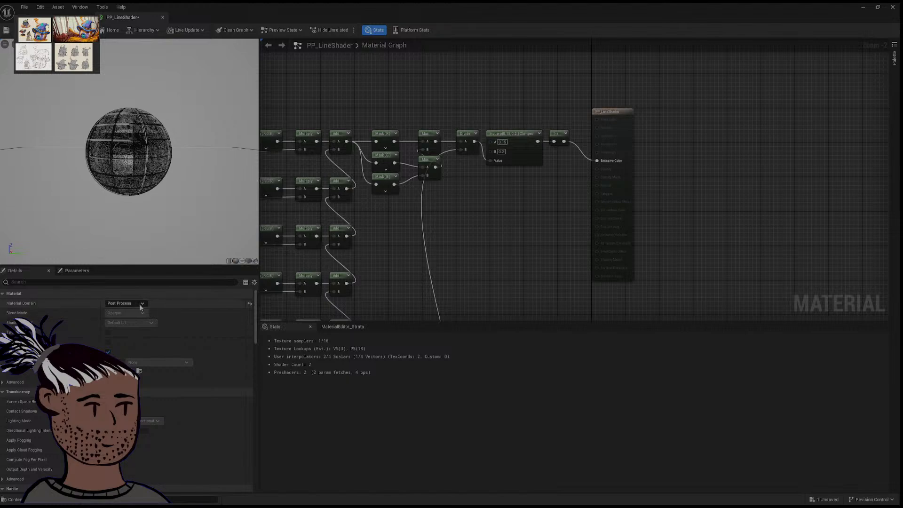
scroll(165, 354, down, 5)
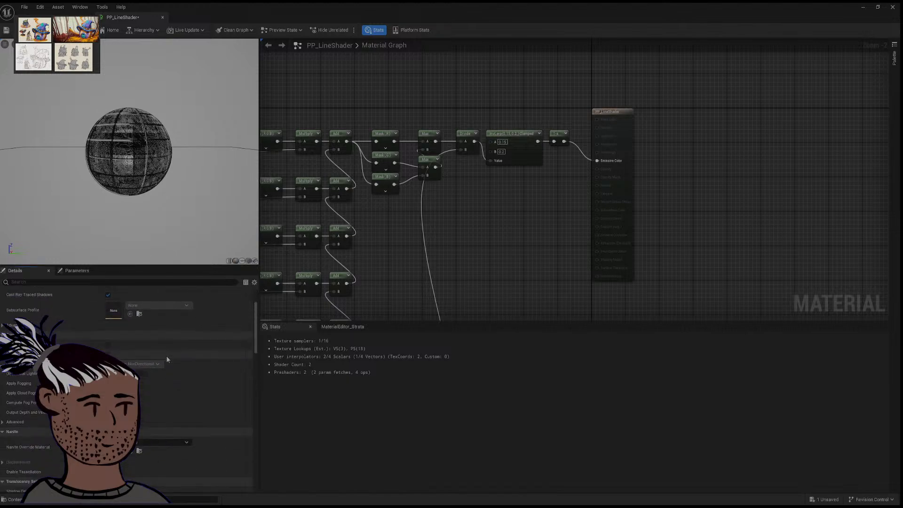
scroll(167, 365, down, 3)
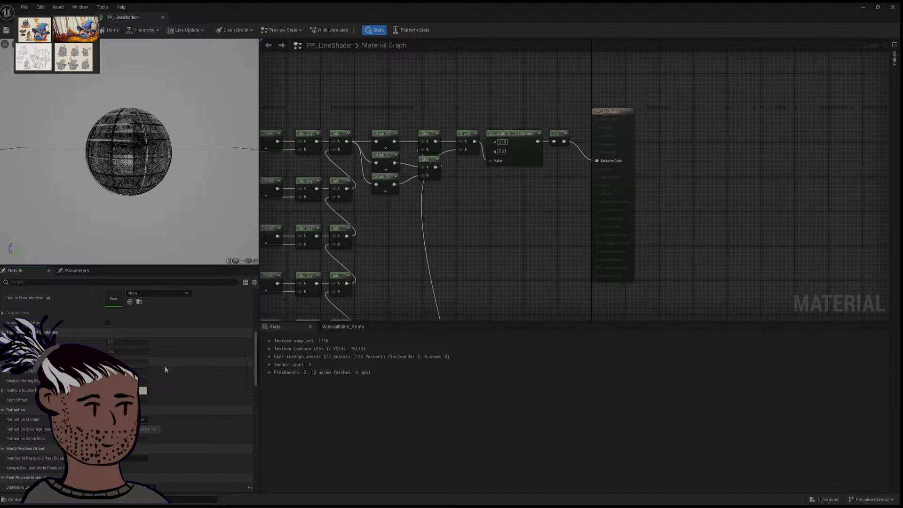
click(108, 323)
click(106, 323)
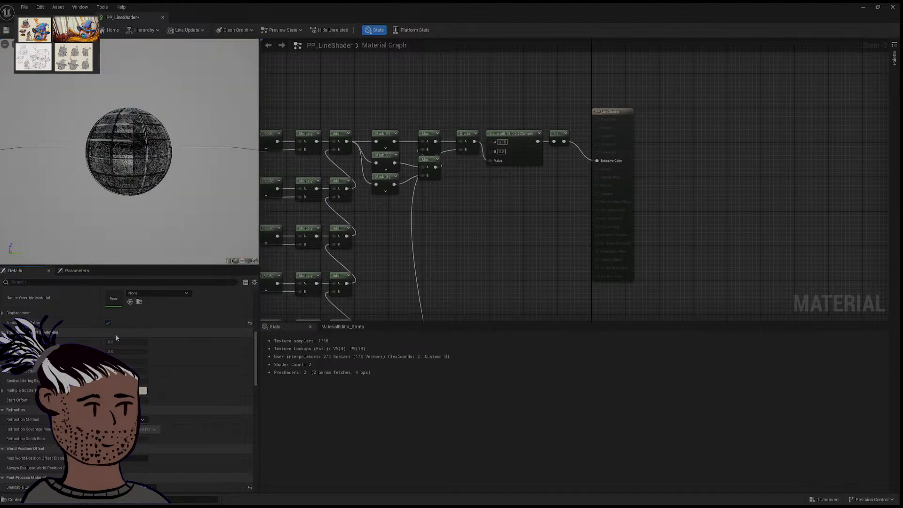
Step: Try a different Refraction Method for the material, and restore it to None
scroll(117, 343, down, 1)
scroll(127, 357, down, 1)
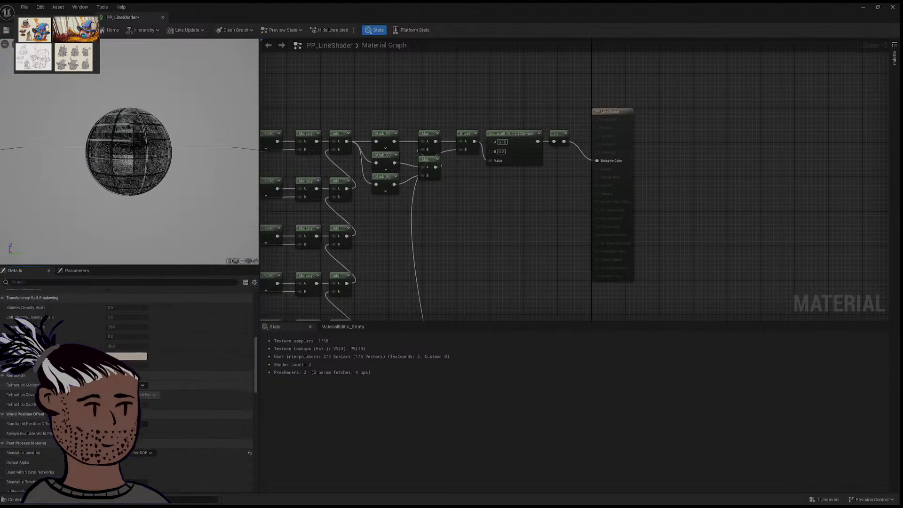
click(141, 409)
click(142, 386)
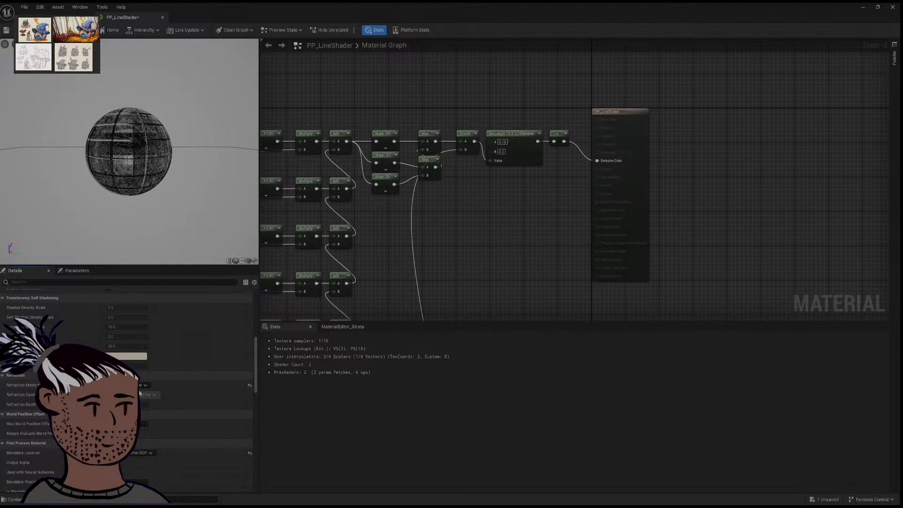
click(143, 404)
scroll(156, 403, down, 3)
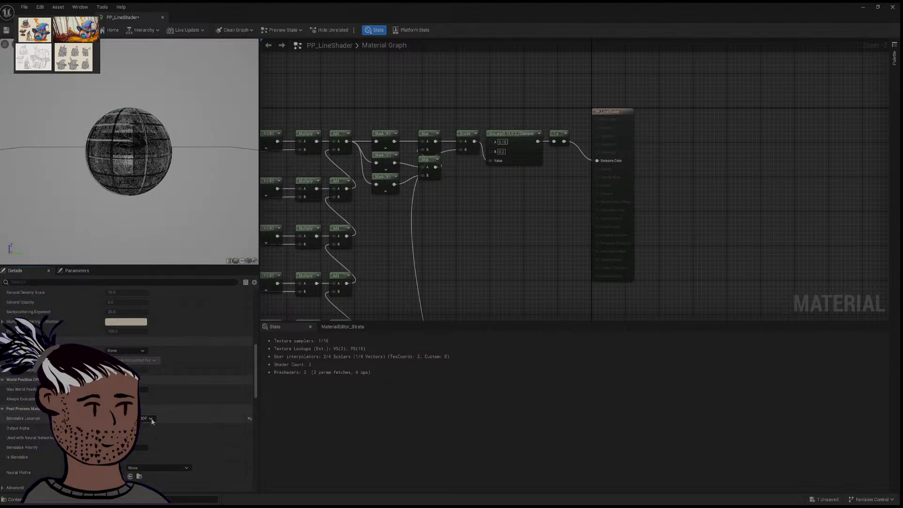
Step: Try toggling the Output Alpha and Is Blendable options in the Post Process Material settings
scroll(142, 416, down, 1)
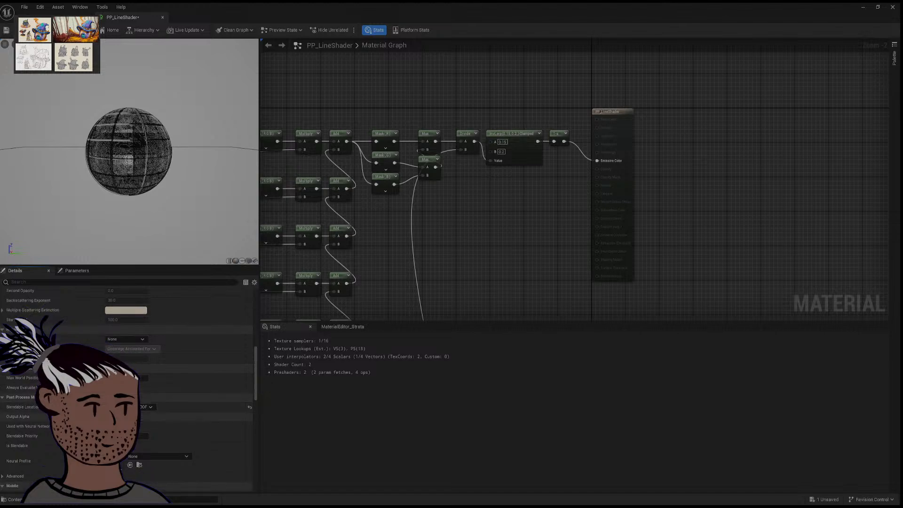
click(109, 417)
click(109, 417)
click(108, 417)
scroll(147, 430, down, 1)
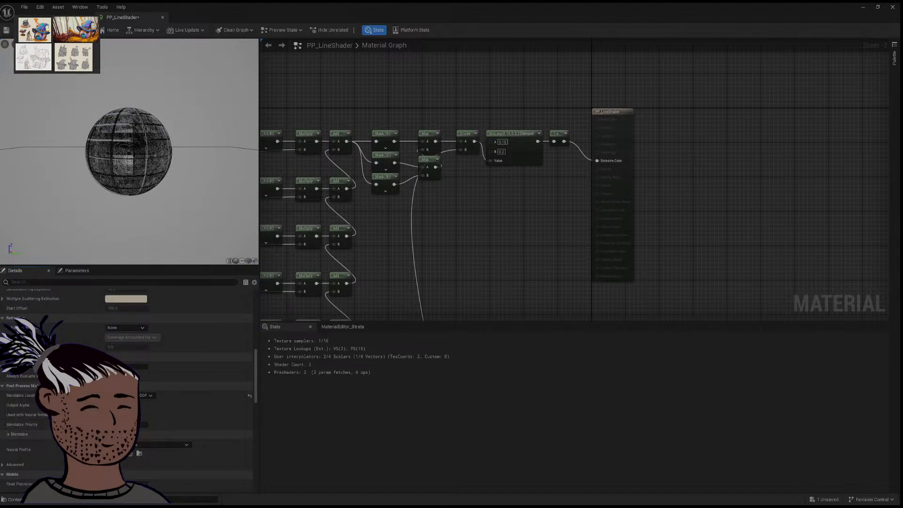
click(108, 434)
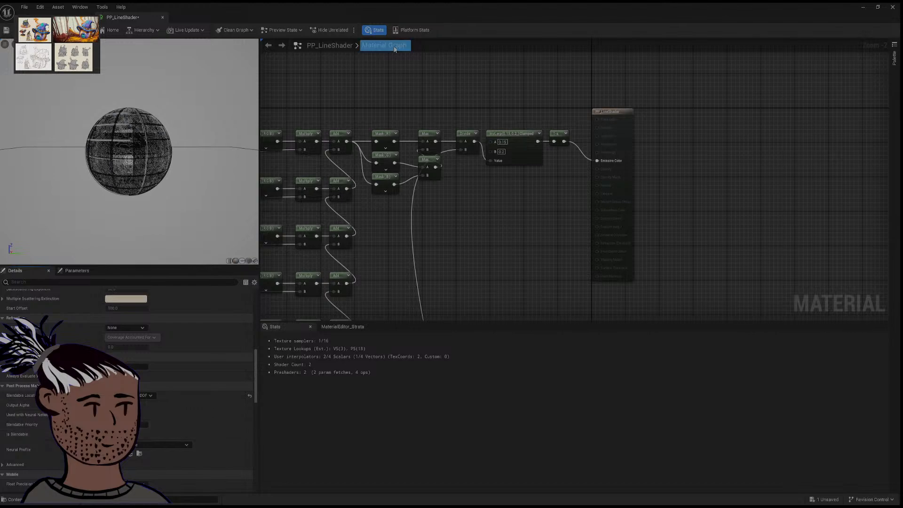
Step: Trace the graph from the material output back to the lower branch's clamped InverseLerp node
scroll(416, 202, down, 5)
right_drag(403, 225, 501, 143)
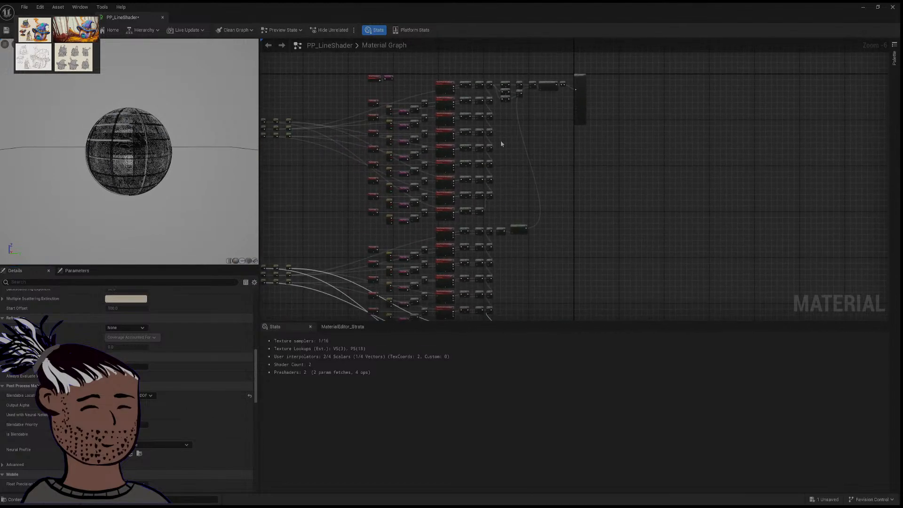
right_drag(538, 196, 483, 256)
scroll(483, 256, up, 4)
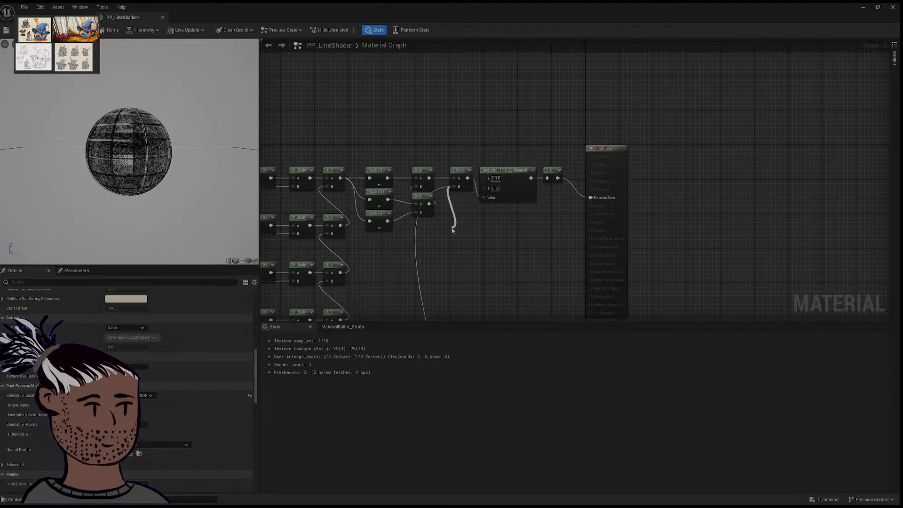
right_drag(507, 283, 503, 61)
right_drag(501, 302, 528, 115)
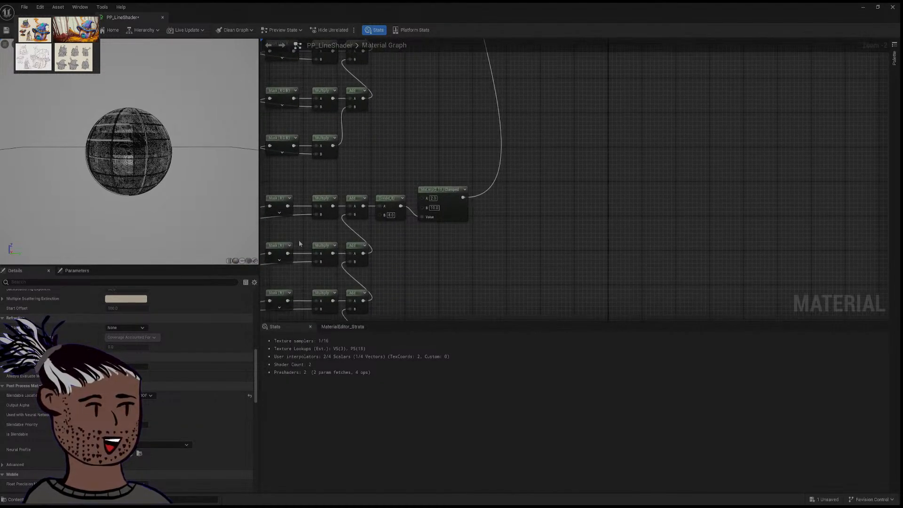
Step: Examine the lower SceneDepth branch, from its clamped InverseLerp node back through the texture samples, masks and texel-offset nodes
right_drag(326, 248, 346, 250)
right_drag(459, 228, 570, 190)
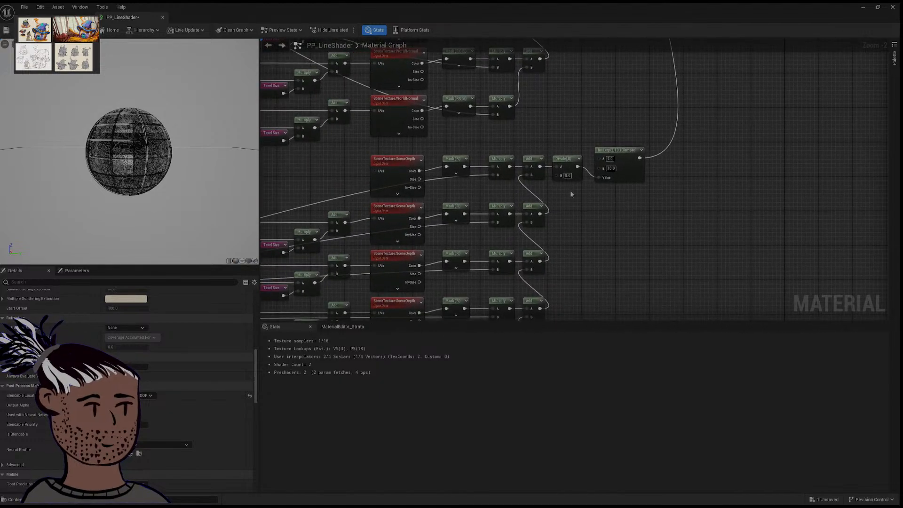
right_drag(408, 193, 528, 149)
scroll(528, 148, down, 1)
right_drag(354, 162, 482, 137)
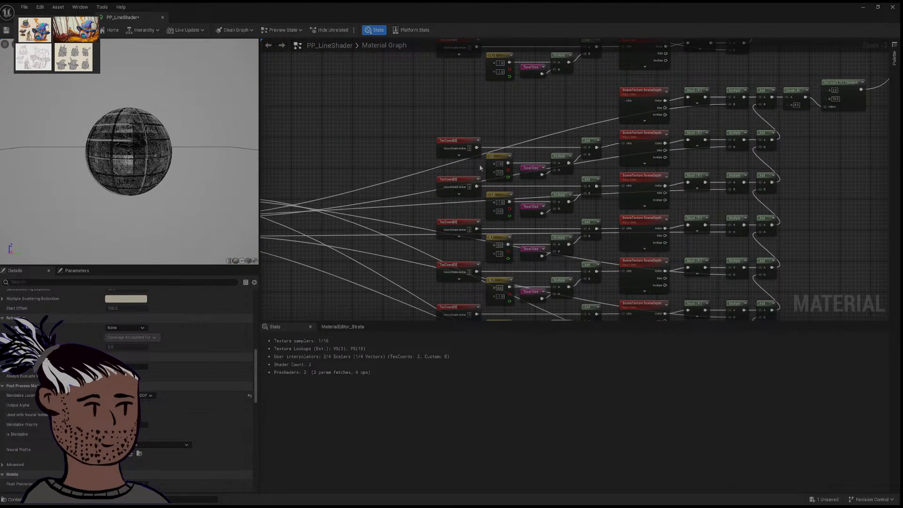
right_drag(478, 187, 435, 135)
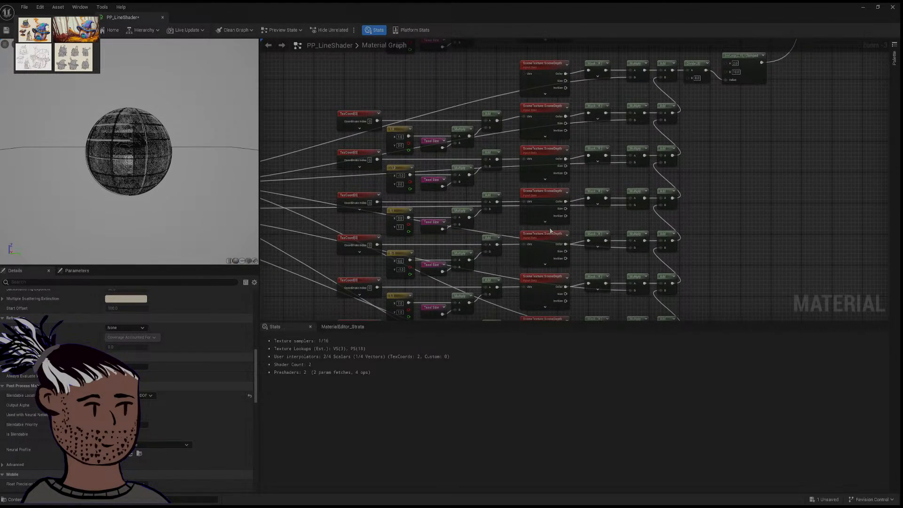
scroll(553, 231, down, 4)
scroll(557, 221, up, 6)
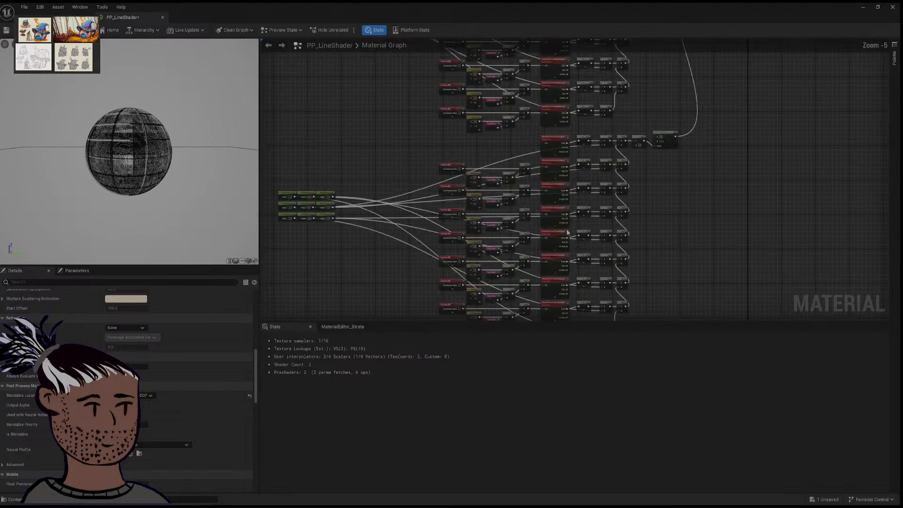
scroll(560, 214, down, 4)
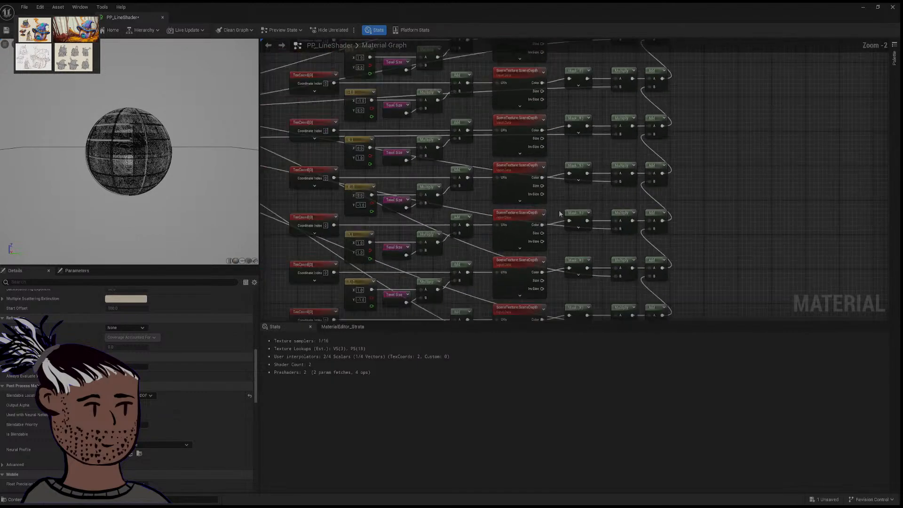
scroll(544, 205, up, 4)
right_drag(545, 202, 519, 194)
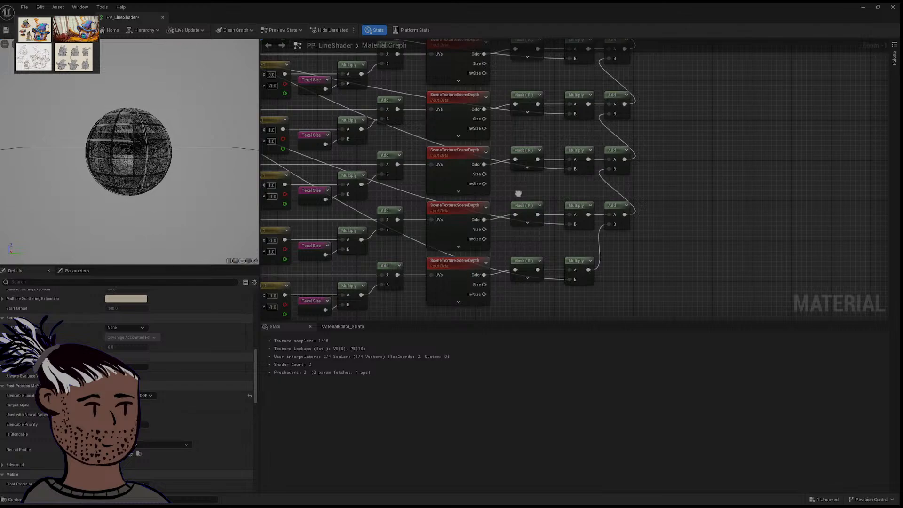
right_drag(518, 193, 498, 230)
right_drag(414, 171, 418, 172)
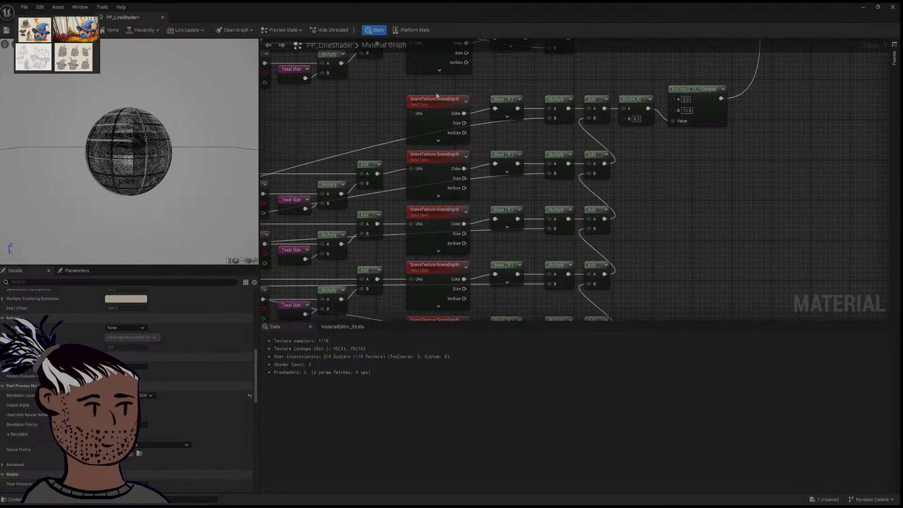
Step: Select all SceneDepth texture nodes in the lower branch, try BaseColor as their Scene Texture Id, and set it to PostProcessInput0
drag(435, 75, 451, 220)
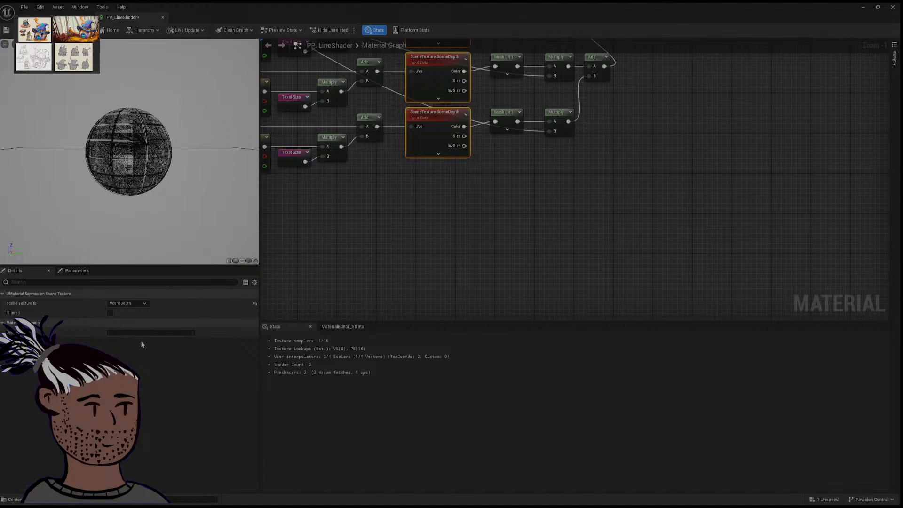
click(139, 362)
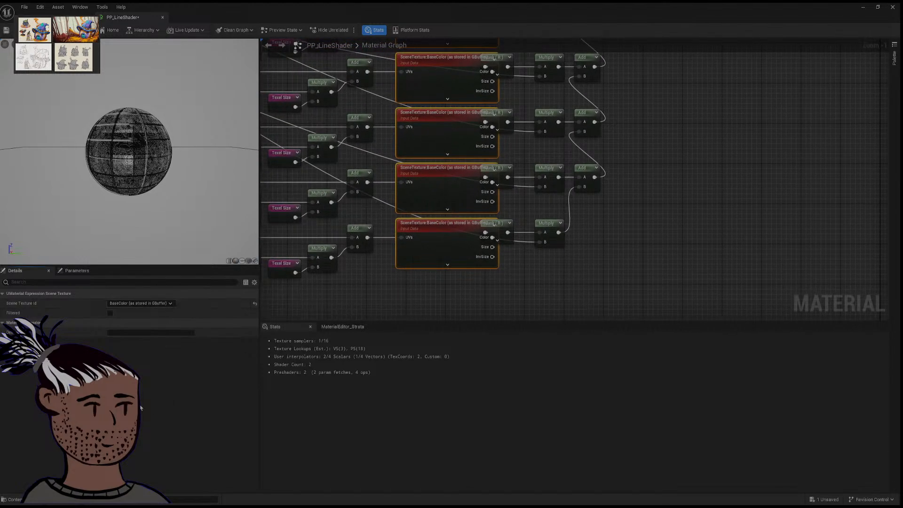
click(142, 352)
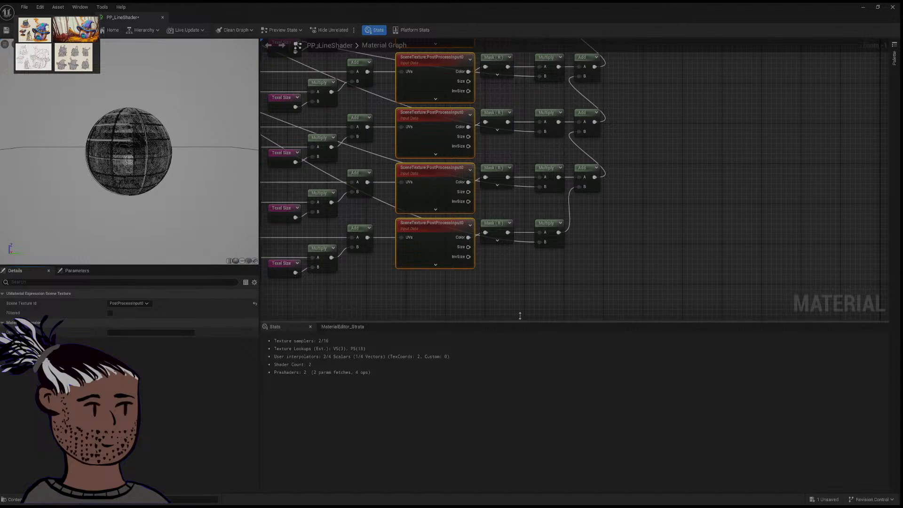
Step: Try connecting the lower branch's clamped InverseLerp output directly to the material's Emissive Color
scroll(486, 206, down, 5)
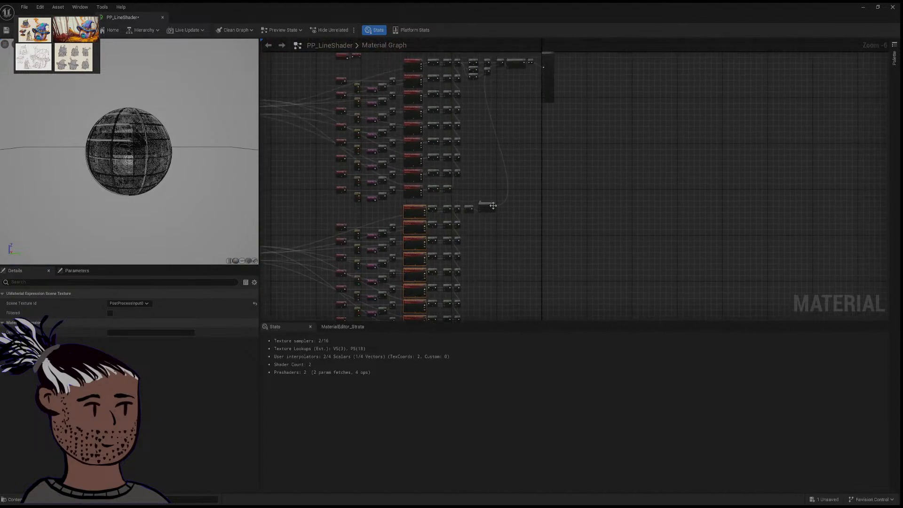
drag(488, 206, 658, 109)
scroll(500, 208, up, 5)
right_drag(589, 272, 544, 159)
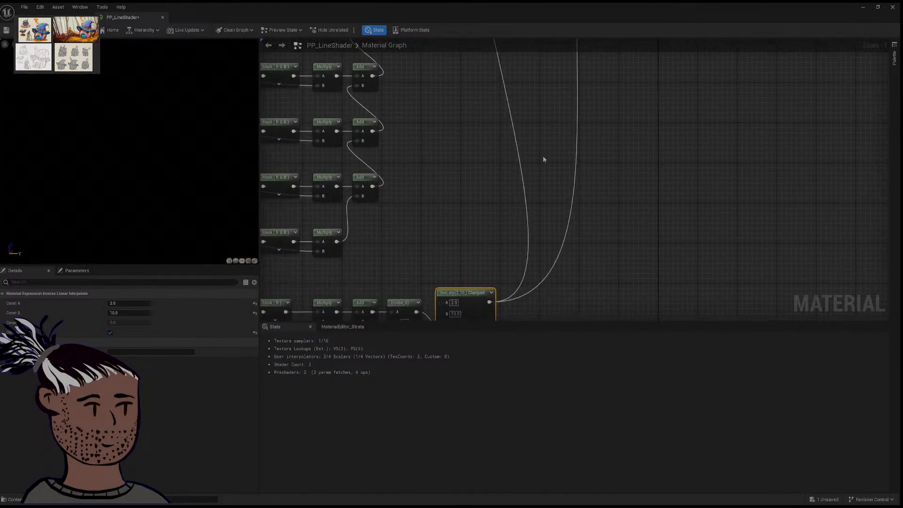
Step: Feed the lower InverseLerp output into the upper InverseLerp's Value input and reconnect the 1-x node to Emissive Color
scroll(519, 207, down, 5)
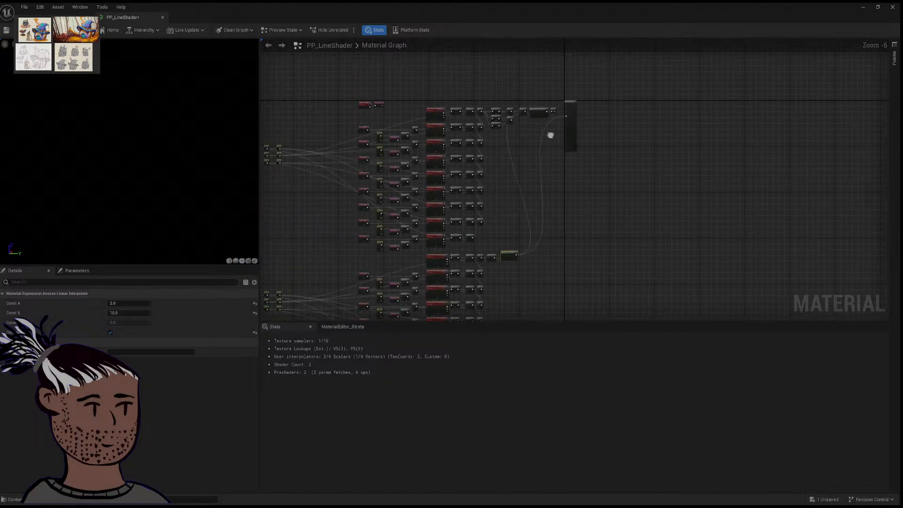
scroll(528, 212, down, 2)
scroll(525, 214, up, 6)
scroll(526, 214, down, 4)
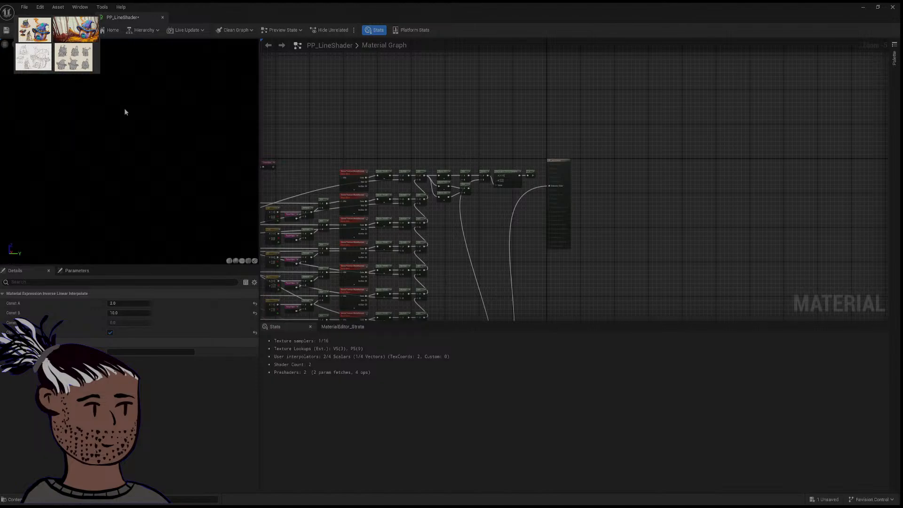
scroll(517, 242, up, 3)
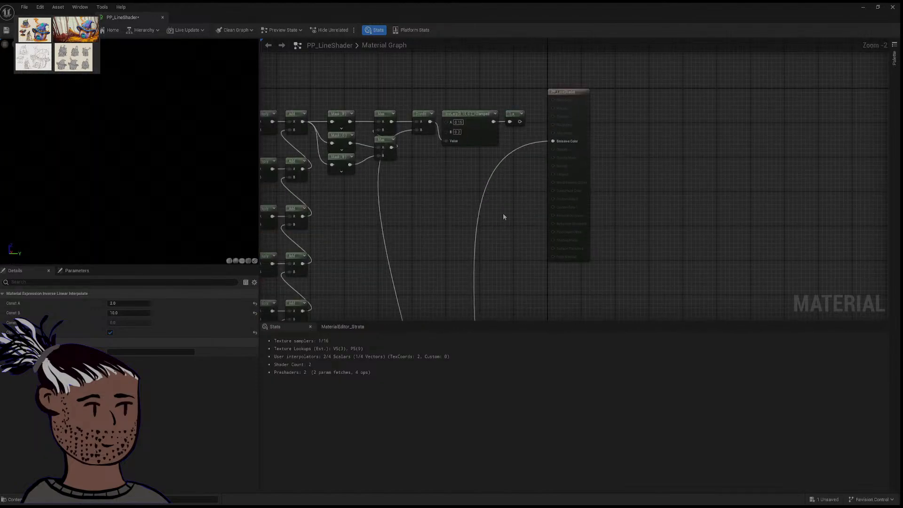
scroll(526, 177, down, 3)
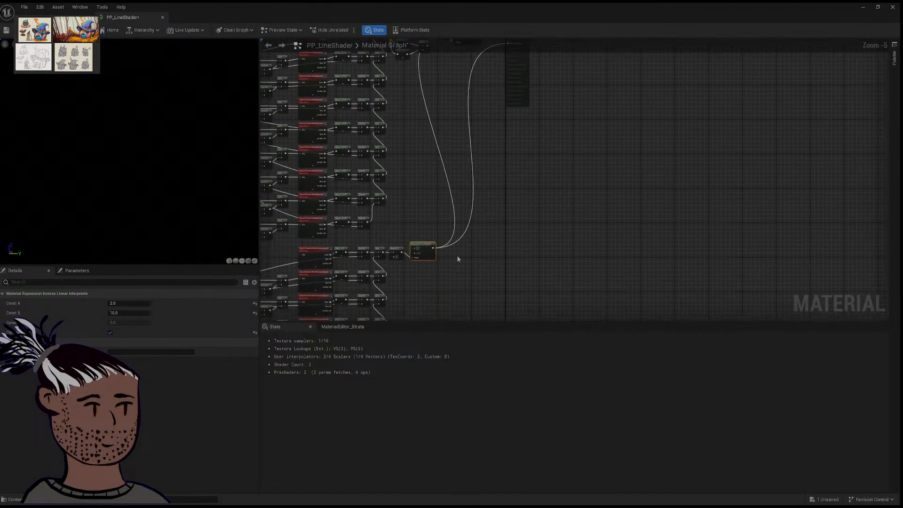
drag(432, 248, 508, 149)
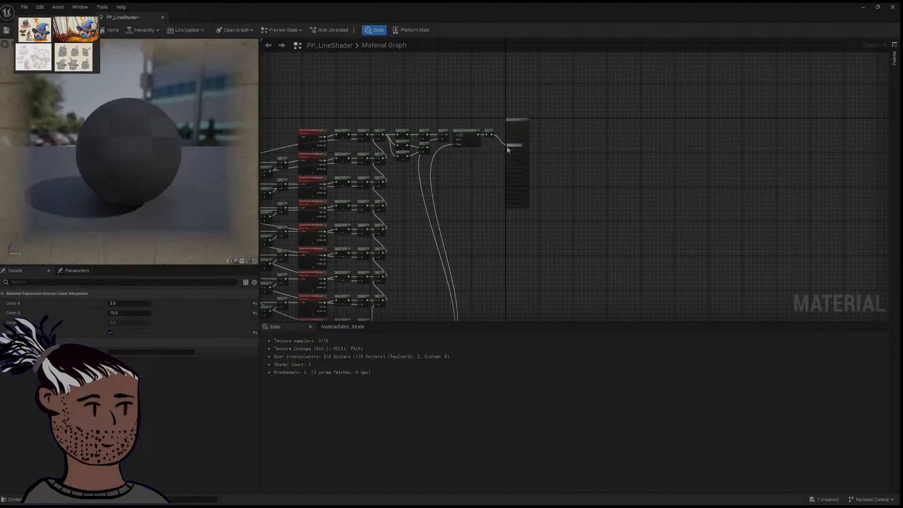
scroll(476, 224, up, 3)
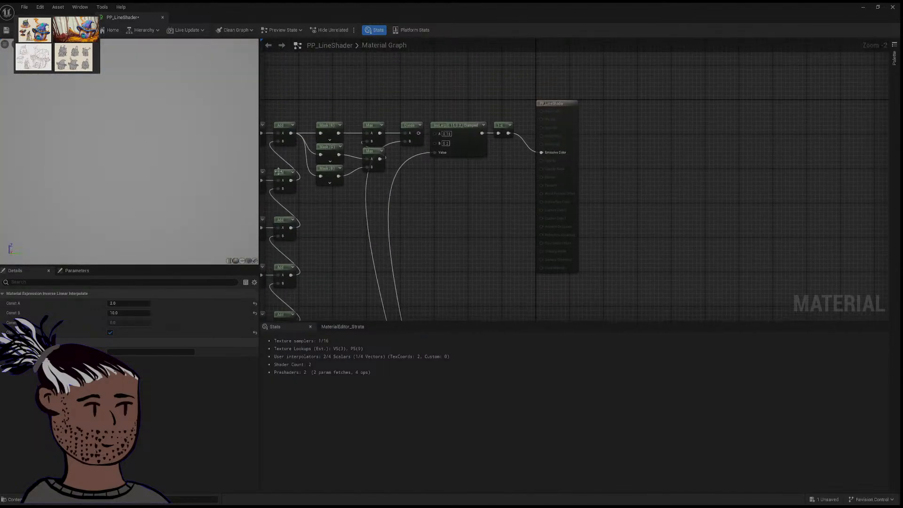
Step: Try connecting the lower branch's Divide output to Emissive Color and inspect the lines in the preview from another angle
scroll(470, 192, down, 5)
scroll(463, 187, up, 5)
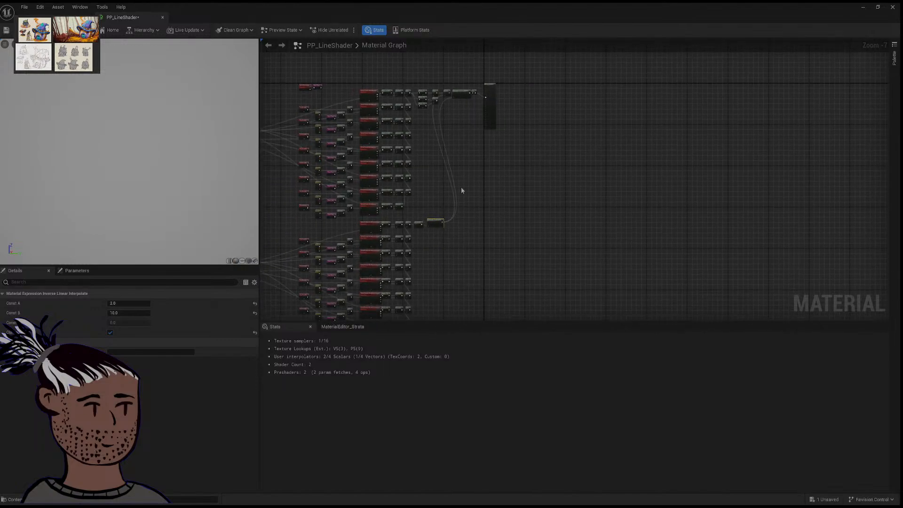
drag(353, 258, 565, 187)
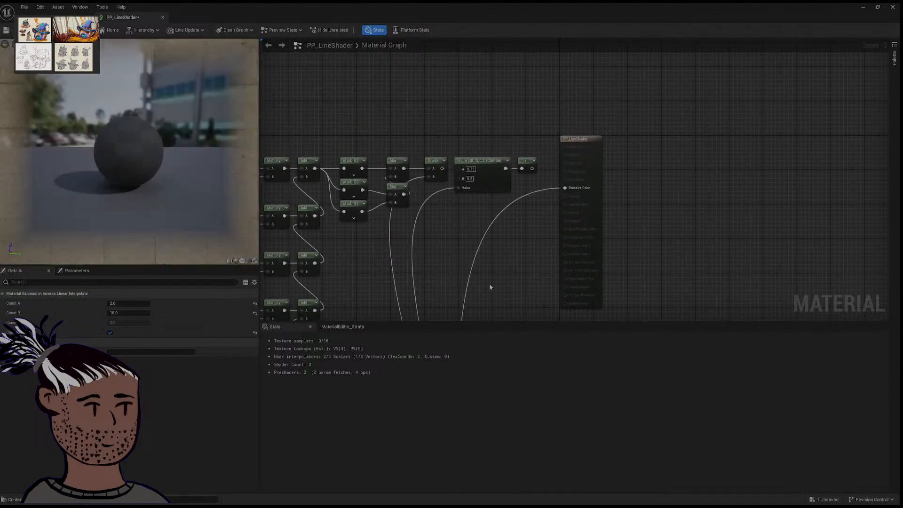
right_drag(489, 285, 500, 199)
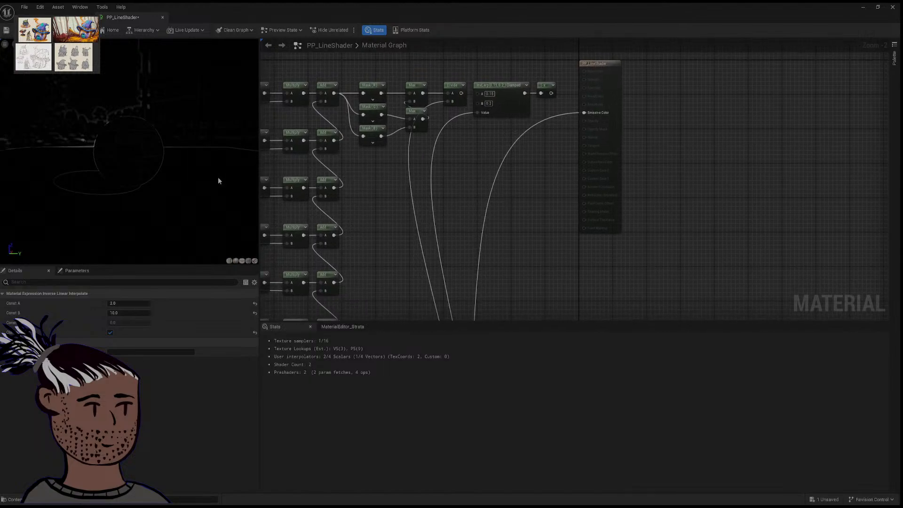
drag(219, 179, 188, 136)
scroll(180, 179, up, 5)
scroll(174, 171, down, 5)
scroll(174, 168, up, 1)
scroll(429, 252, down, 3)
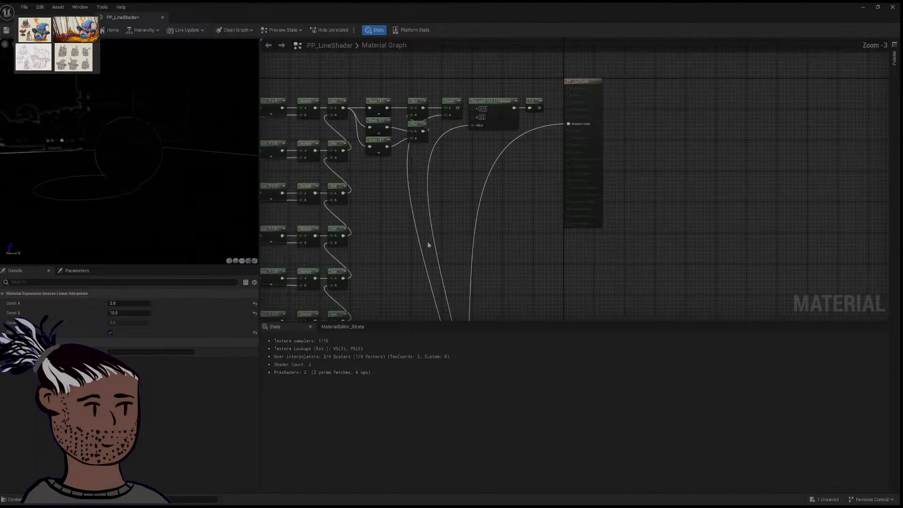
Step: Connect the output of the lower branch's final Add node to Emissive Color and orbit the preview to check the lines
scroll(418, 218, up, 4)
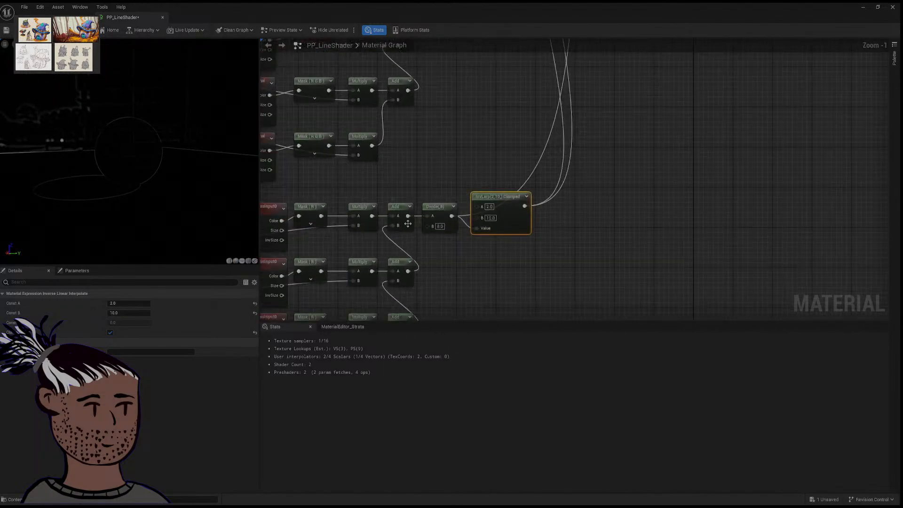
drag(408, 216, 710, 165)
right_drag(431, 240, 521, 61)
drag(160, 158, 96, 154)
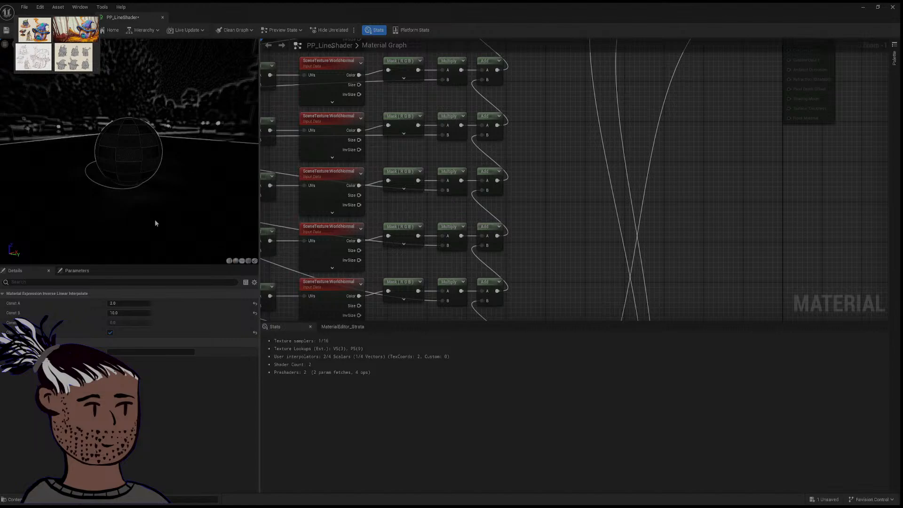
Step: Check the channel settings of the first three Mask nodes in the PostProcessInput0 branch
right_drag(546, 267, 566, 91)
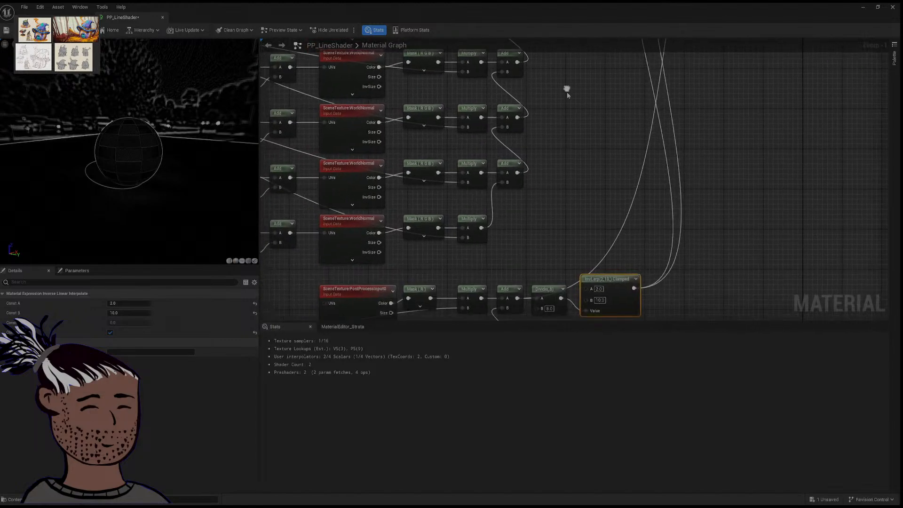
right_drag(550, 235, 575, 128)
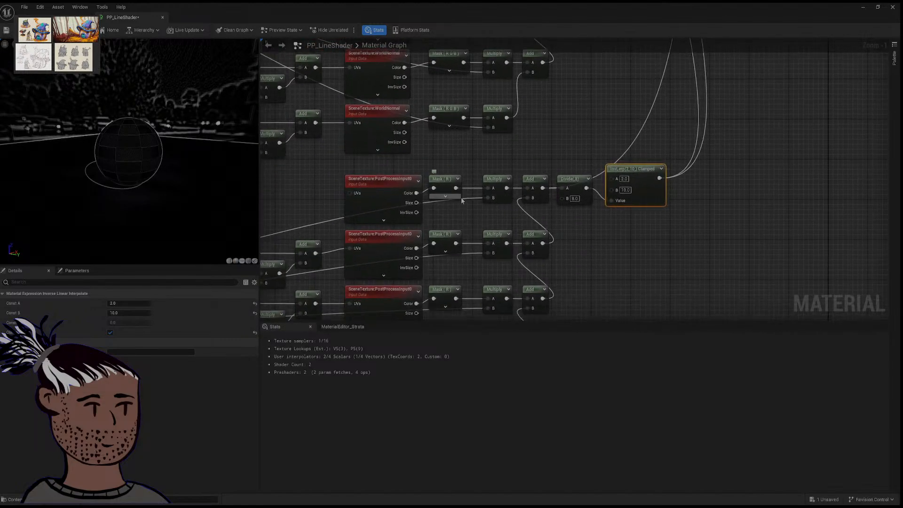
click(446, 198)
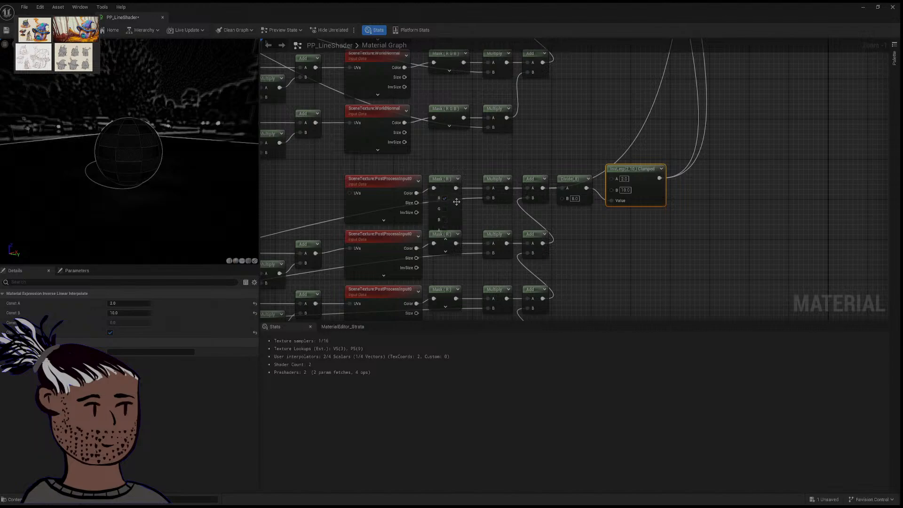
click(468, 159)
click(444, 248)
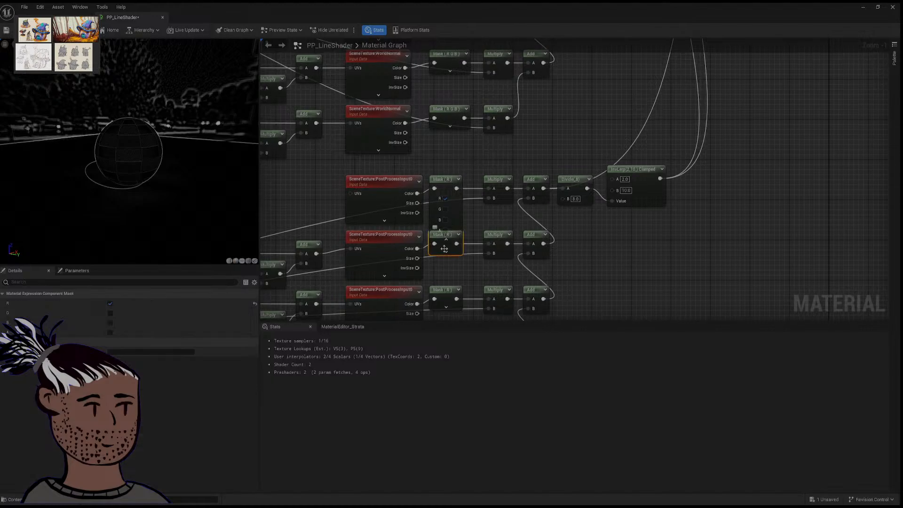
click(445, 248)
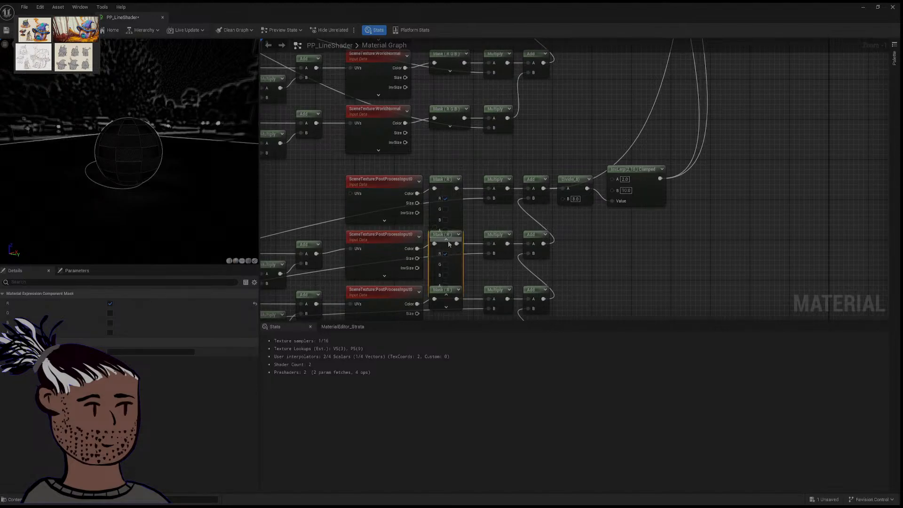
click(446, 240)
click(447, 307)
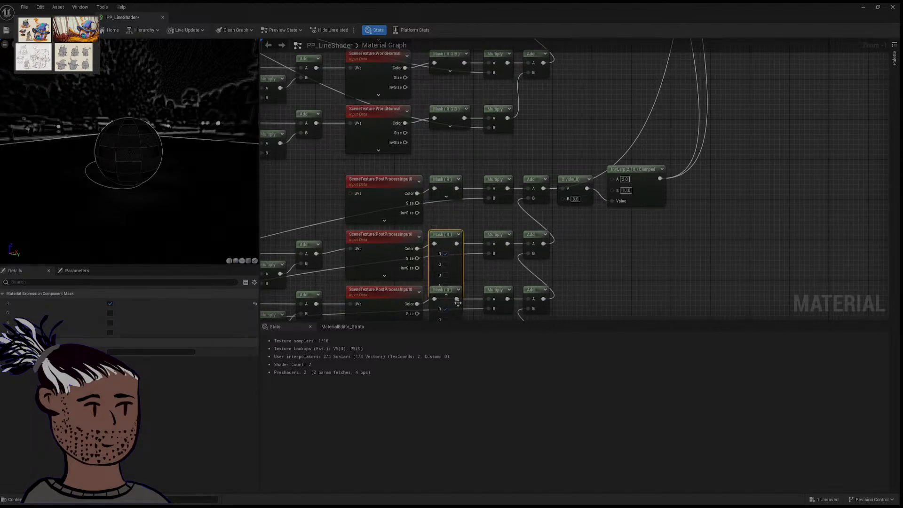
click(446, 295)
Step: Select all Mask nodes in the PostProcessInput0 branch, try the G channel alone, and set them to B only
scroll(452, 278, down, 2)
right_drag(454, 269, 458, 158)
click(454, 223)
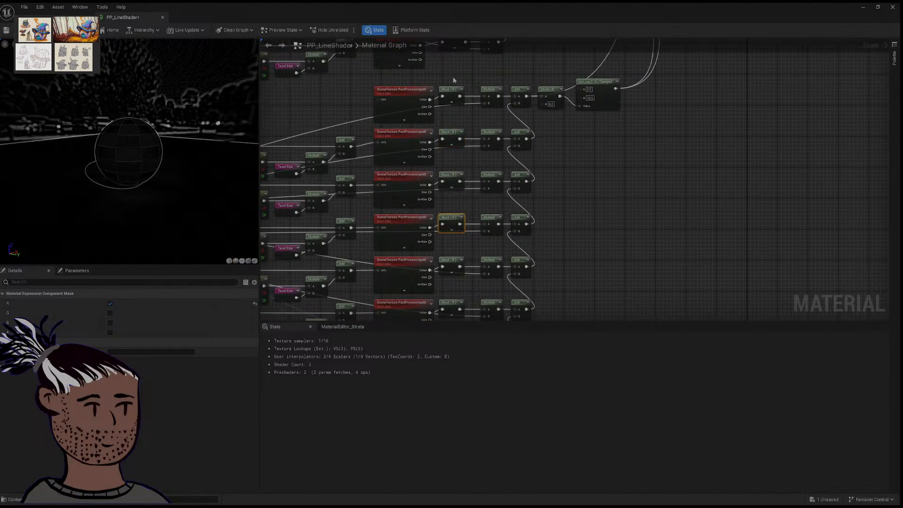
drag(454, 80, 461, 301)
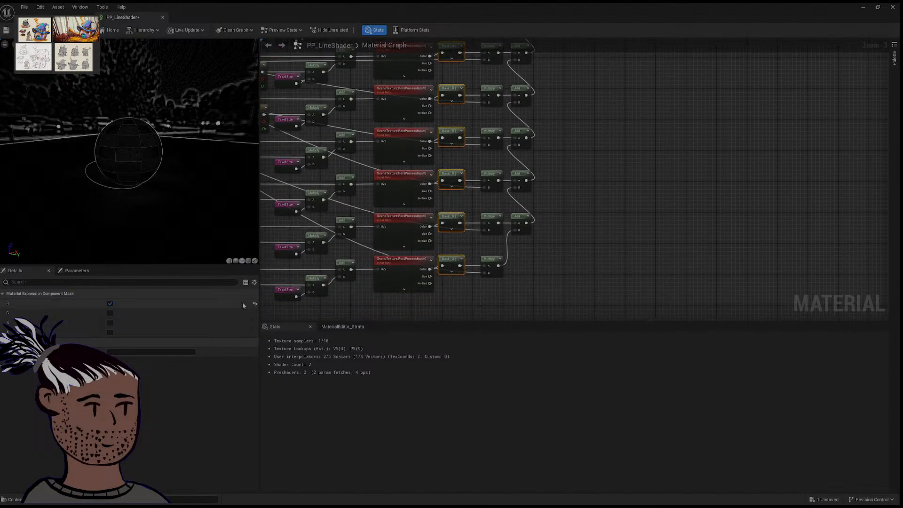
click(110, 303)
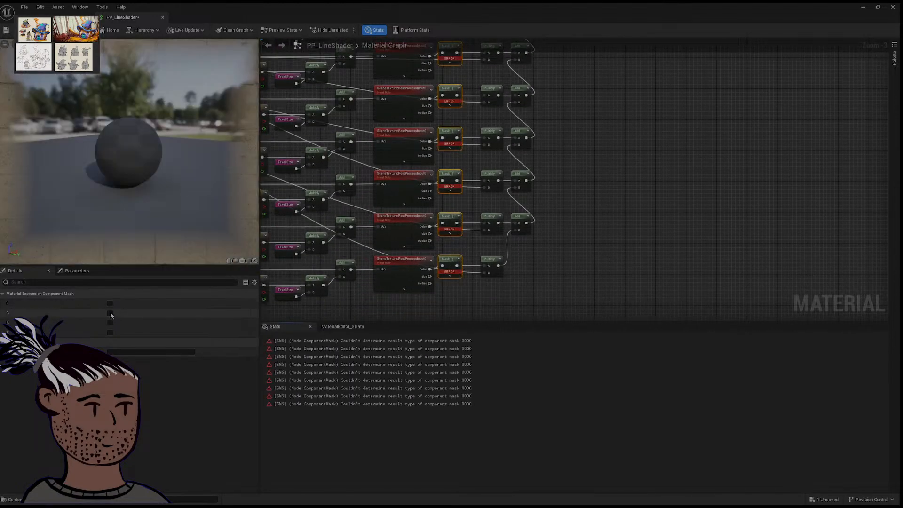
click(110, 313)
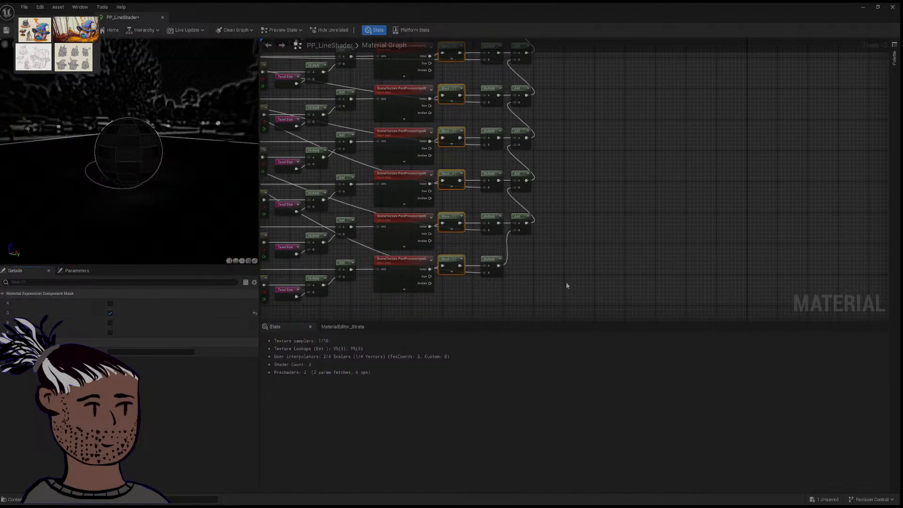
click(110, 313)
click(110, 323)
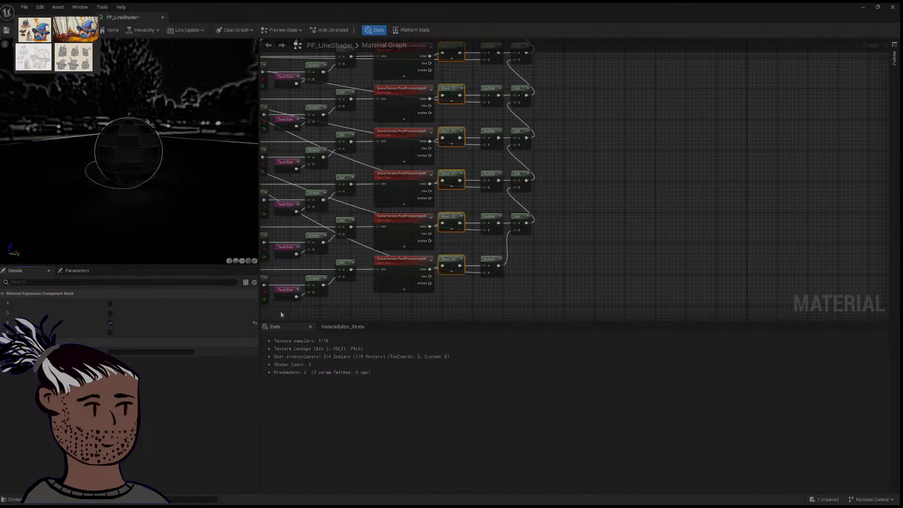
Step: Try the A channel alone on the selected Mask nodes in the PostProcessInput0 branch, and set them to R only
click(110, 323)
click(110, 333)
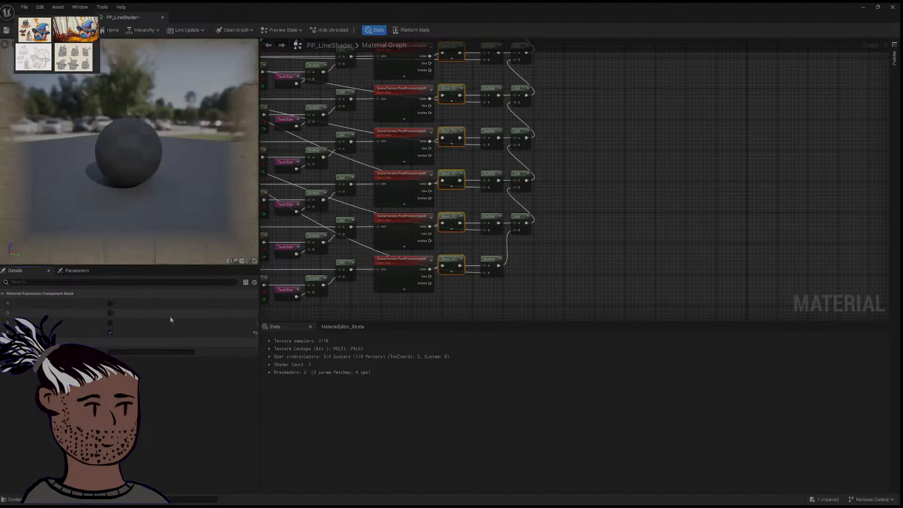
click(110, 303)
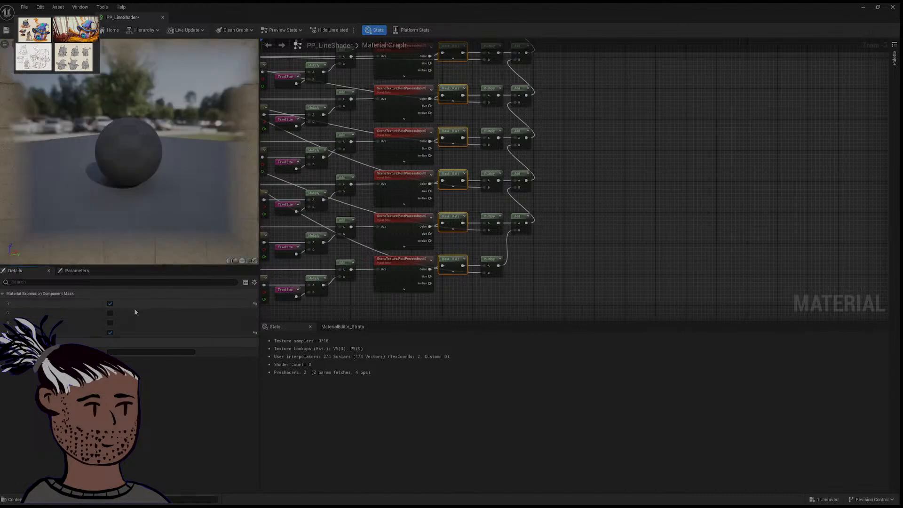
click(110, 333)
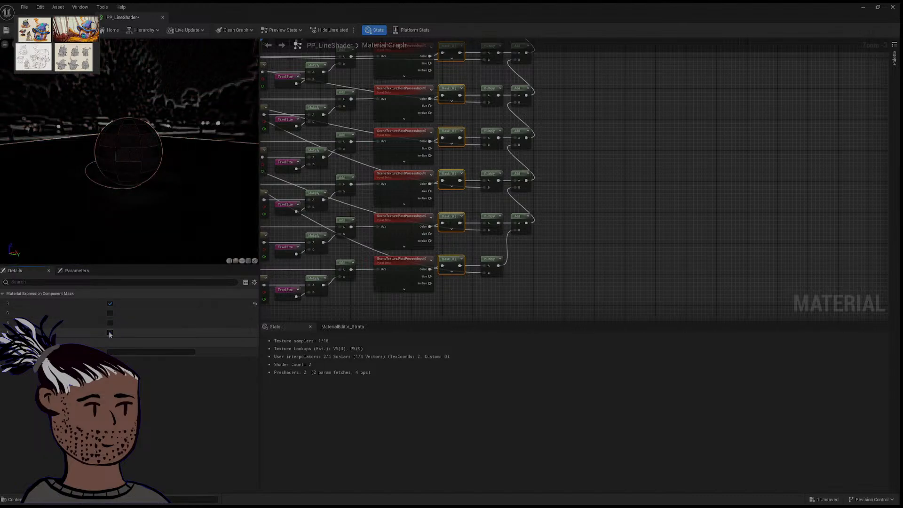
Step: Review the SceneTexelSize node, the texel offsets and the kernel constants feeding both edge-detection branches
right_drag(376, 254, 475, 300)
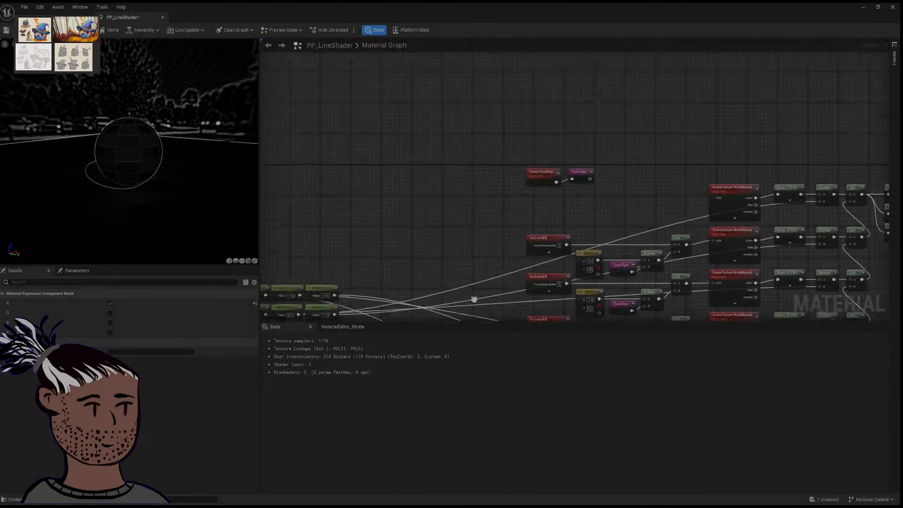
scroll(561, 218, up, 3)
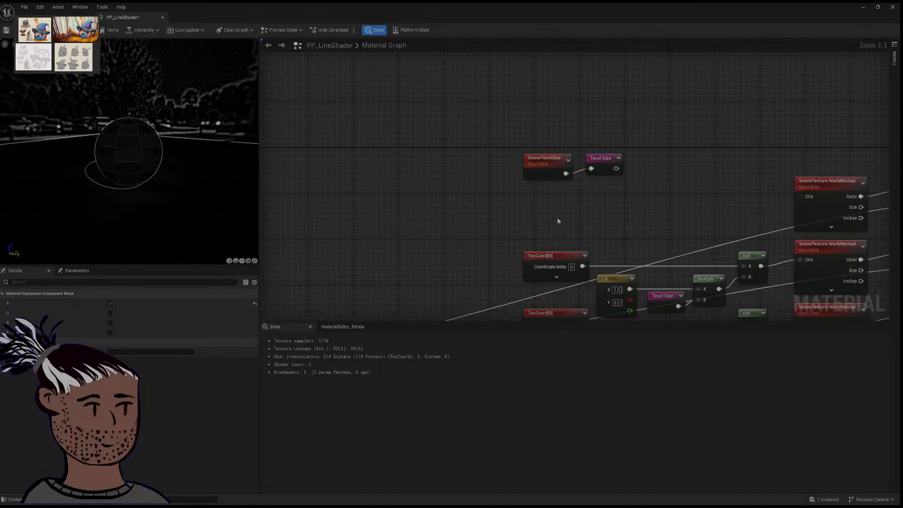
click(557, 161)
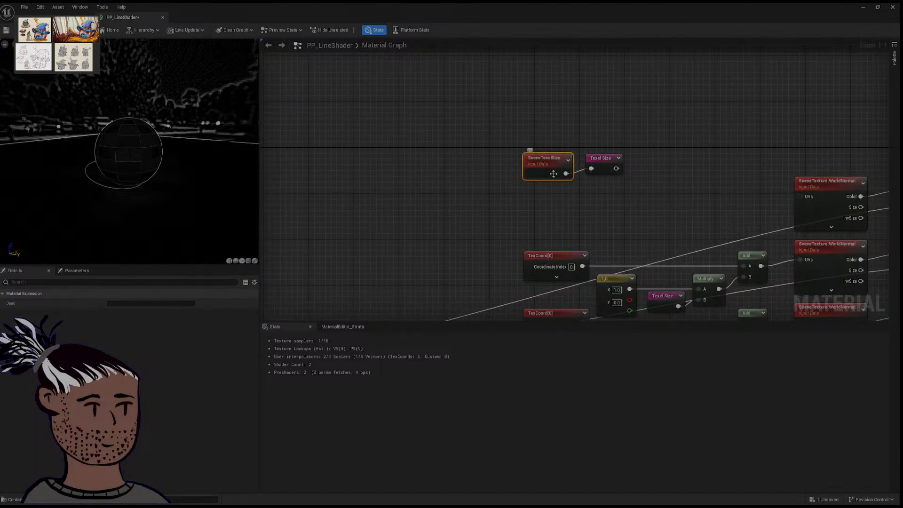
right_drag(554, 173, 500, 119)
right_drag(595, 145, 527, 136)
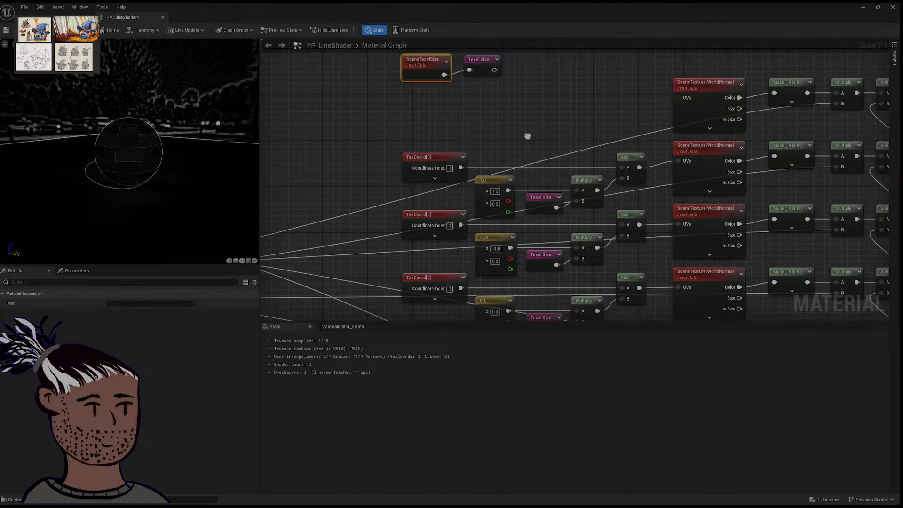
scroll(527, 139, down, 6)
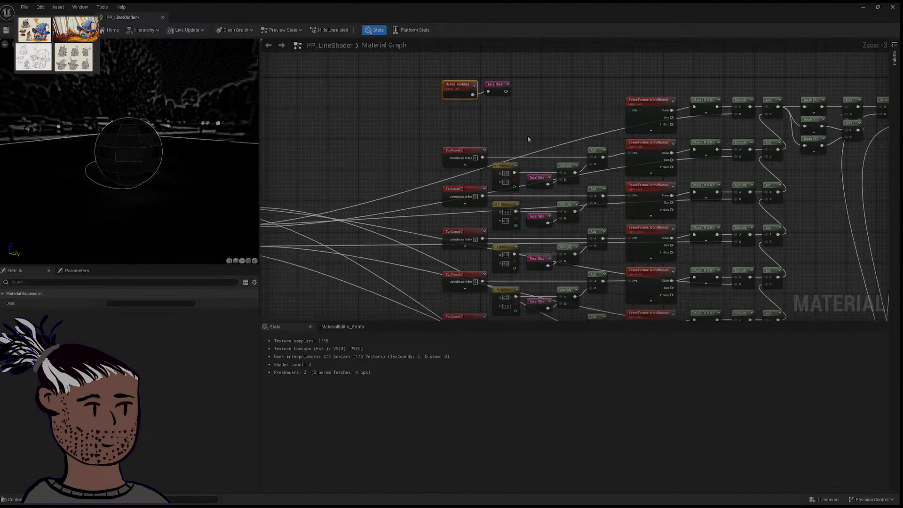
right_drag(516, 163, 504, 125)
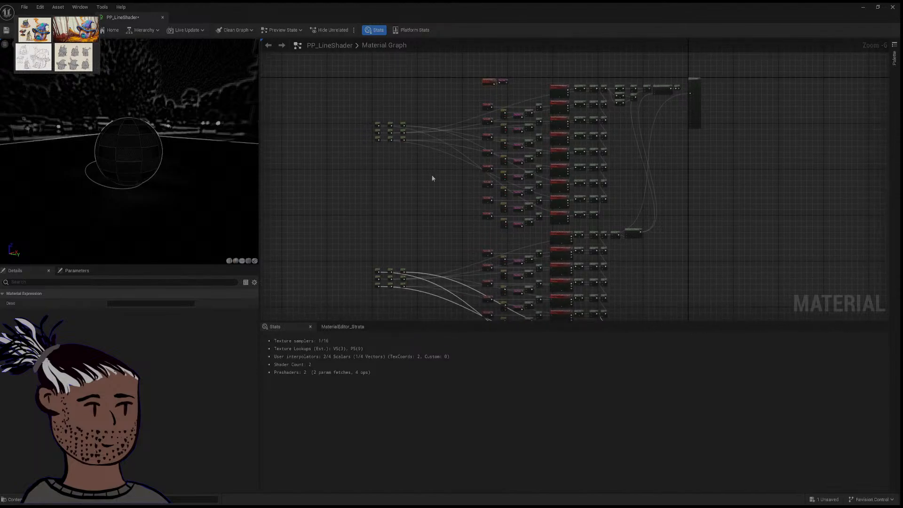
right_drag(433, 178, 429, 101)
right_drag(394, 172, 413, 185)
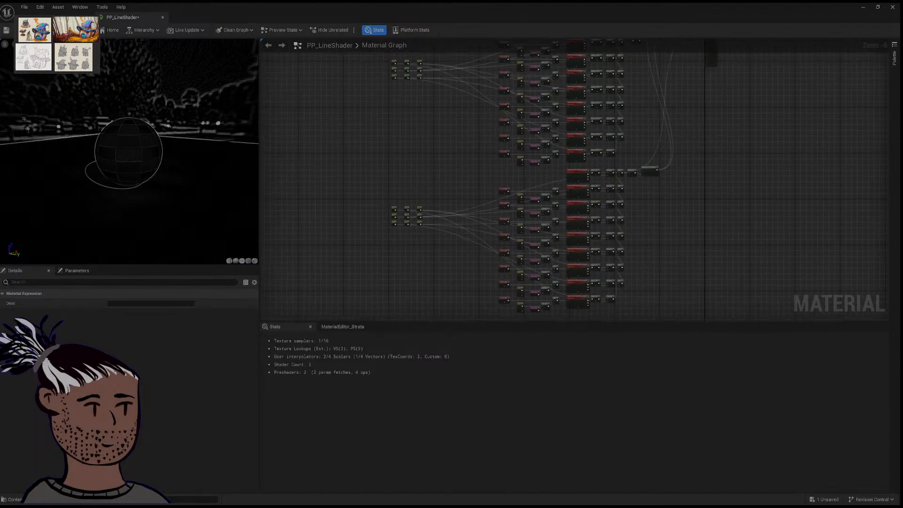
right_drag(446, 213, 432, 137)
scroll(432, 193, up, 6)
right_drag(403, 195, 329, 169)
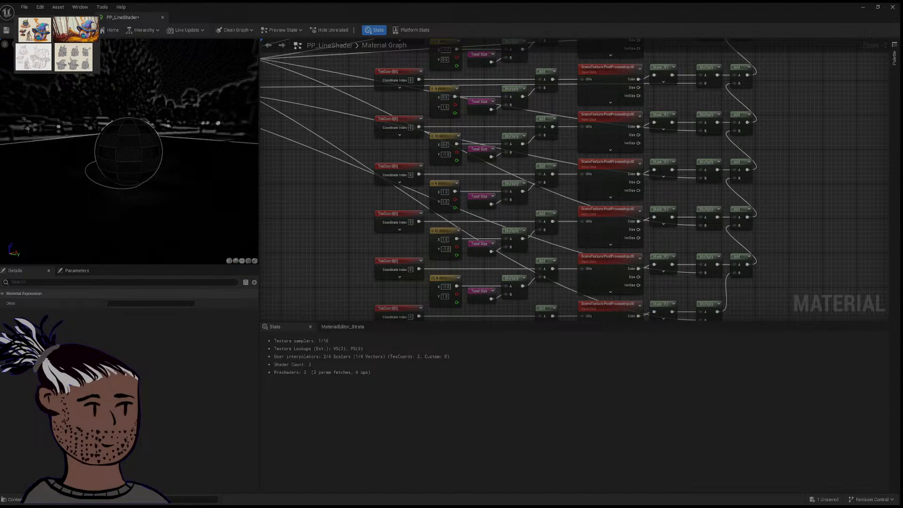
Step: Add a 1-x node beside the lower branch's InvLerp node and feed it from the InvLerp output
right_drag(681, 133, 452, 133)
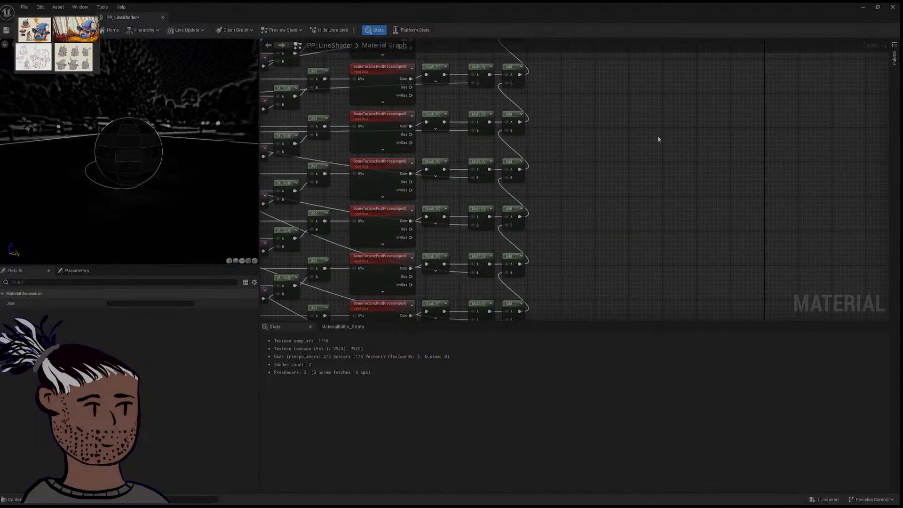
right_drag(657, 139, 654, 142)
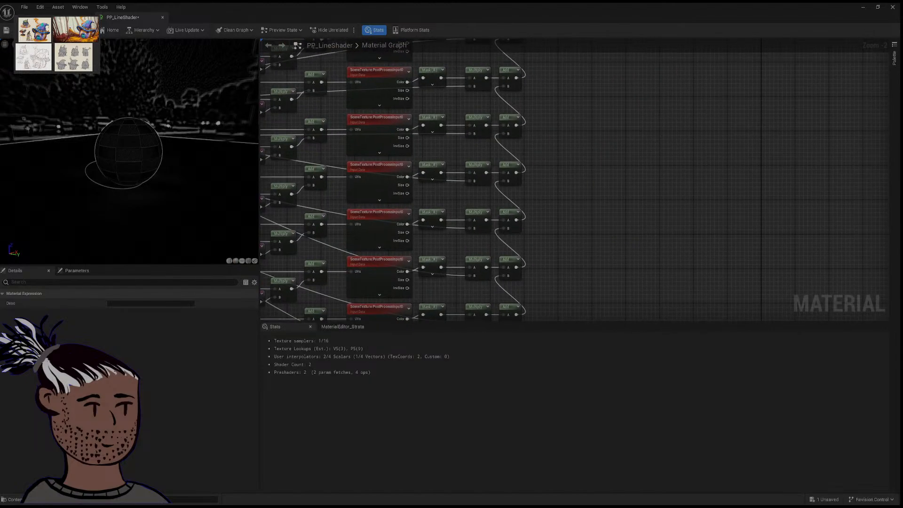
right_drag(662, 86, 663, 248)
right_drag(620, 143, 595, 211)
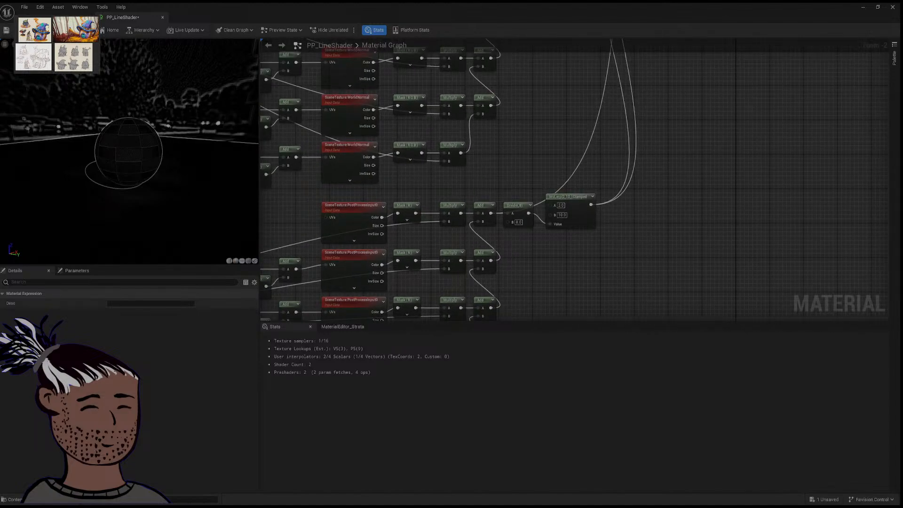
right_drag(576, 234, 548, 240)
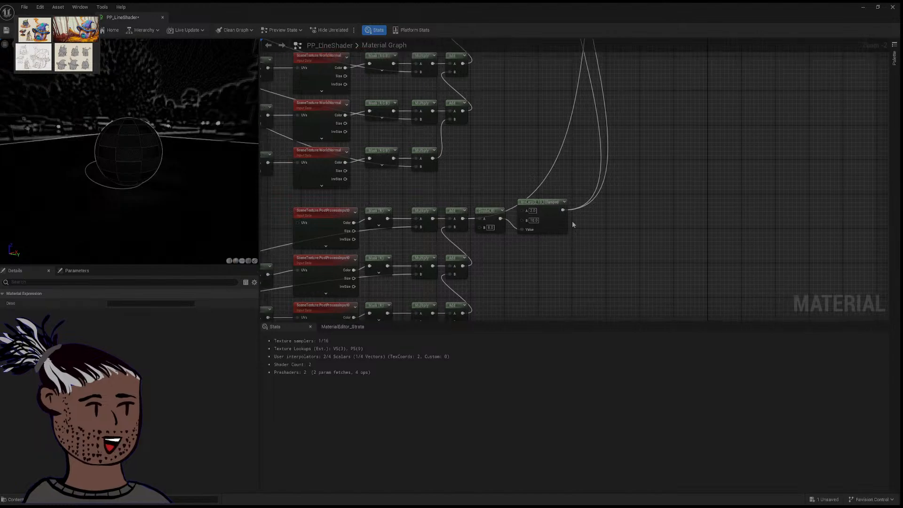
drag(563, 210, 638, 207)
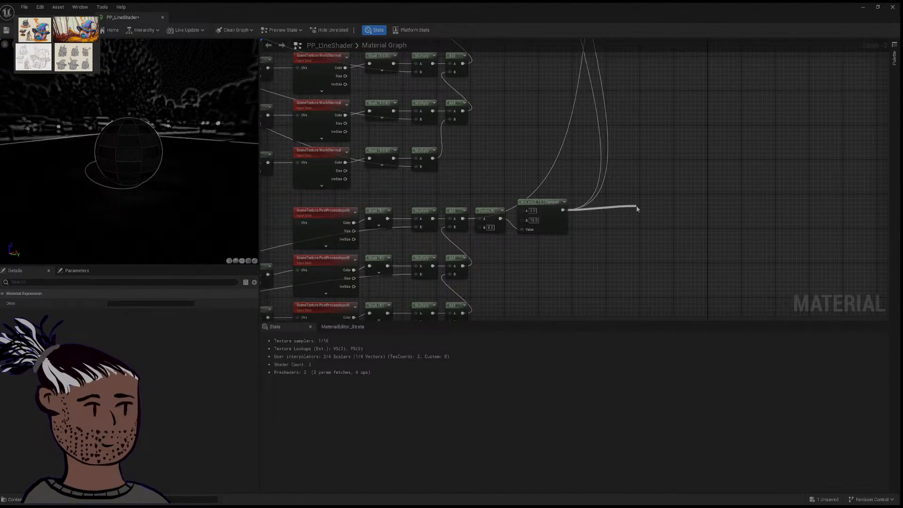
click(691, 170)
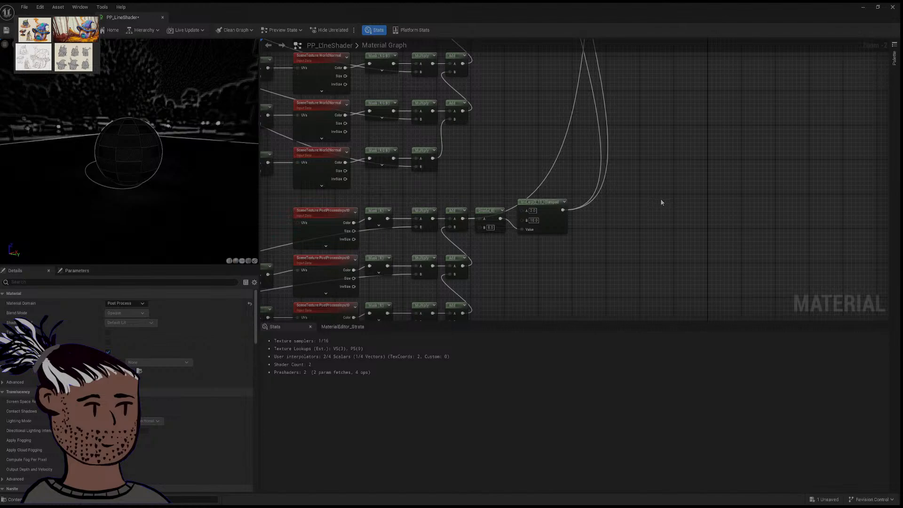
click(630, 213)
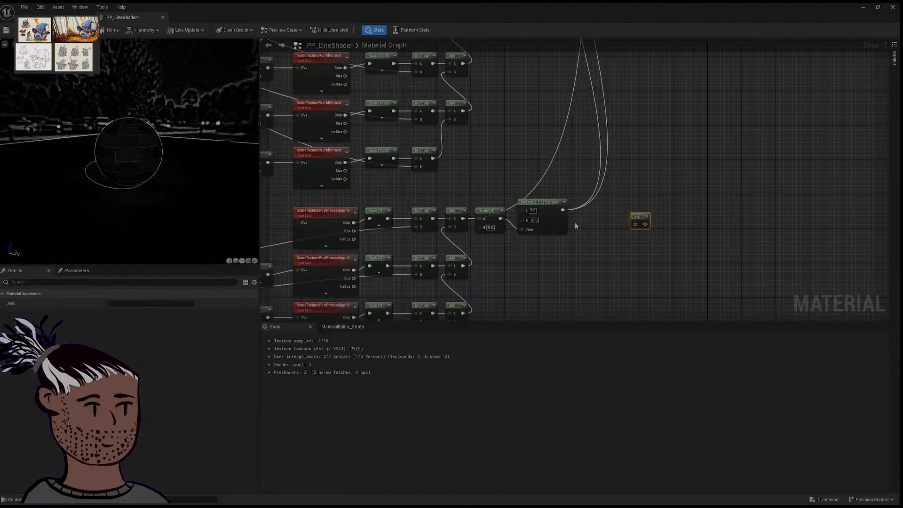
drag(565, 210, 607, 208)
Step: Replace the upper InvLerp's Value source with the upper Divide output and Emissive Color's source with the upper 1-x output
right_drag(636, 126, 591, 264)
right_drag(597, 84, 566, 264)
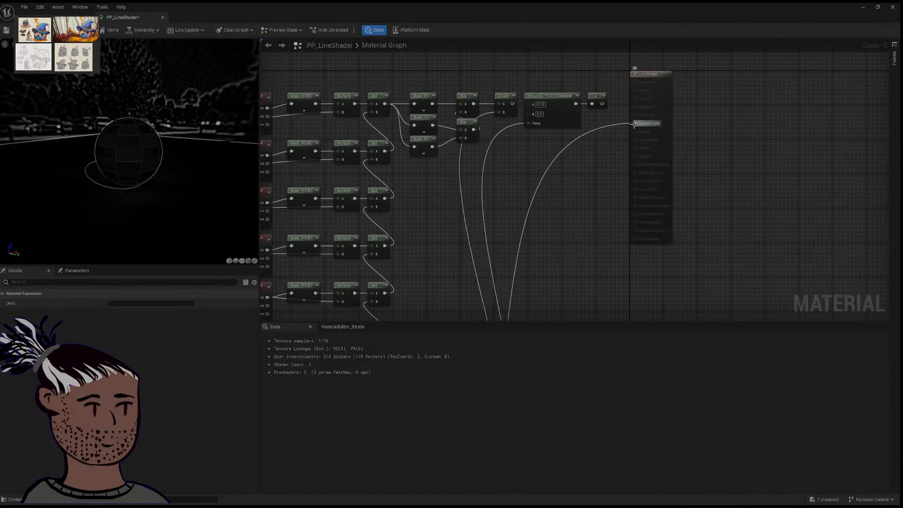
alt+click(635, 124)
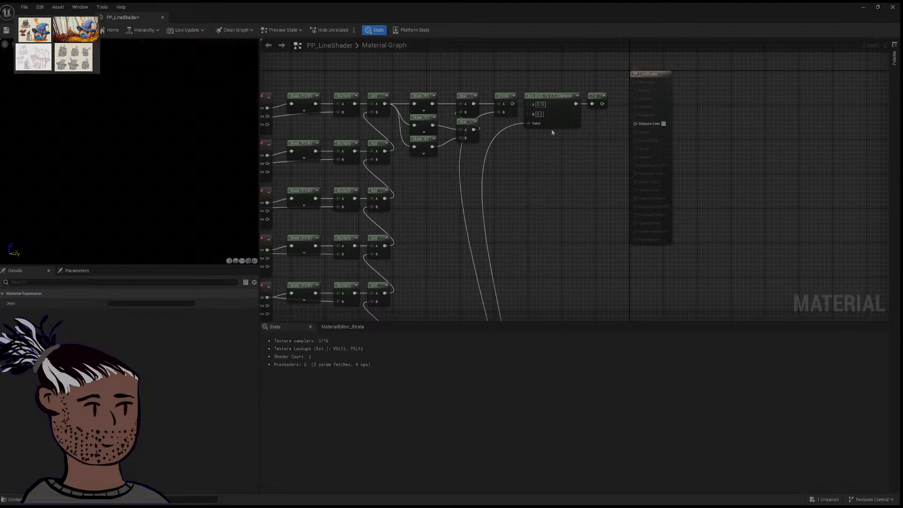
alt+click(528, 123)
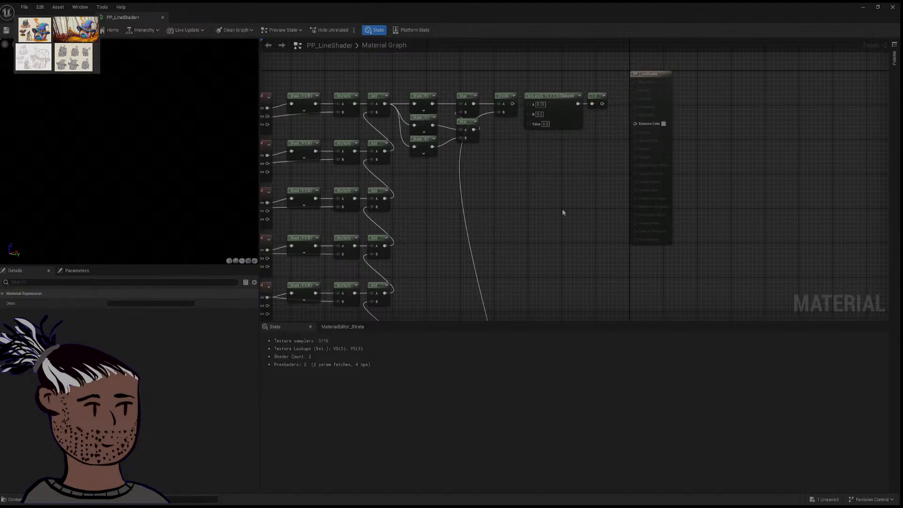
drag(512, 103, 529, 124)
drag(602, 104, 636, 124)
right_drag(599, 221, 602, 162)
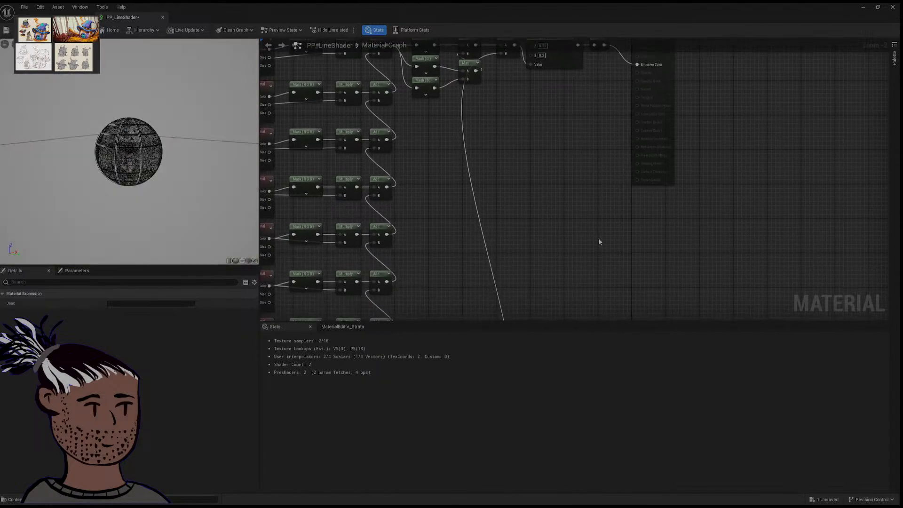
Step: Connect the lower branch's 1-x output to the B input of the upper Divide node, replacing the InvLerp link
right_drag(599, 238, 553, 114)
right_drag(583, 296, 574, 314)
right_drag(503, 47, 520, 105)
right_drag(534, 223, 524, 89)
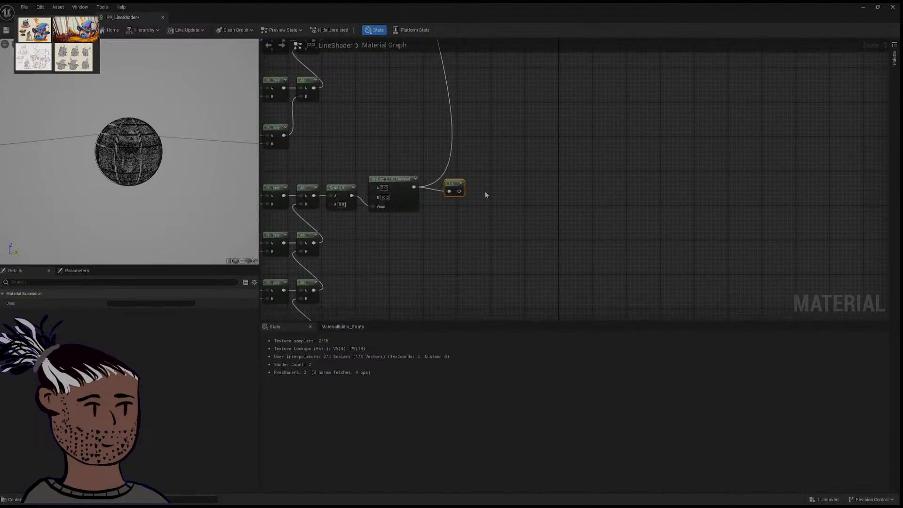
drag(460, 192, 428, 149)
right_drag(486, 238, 466, 49)
mouse_move(475, 203)
right_down()
mouse_move(468, 94)
mouse_move(475, 182)
right_up()
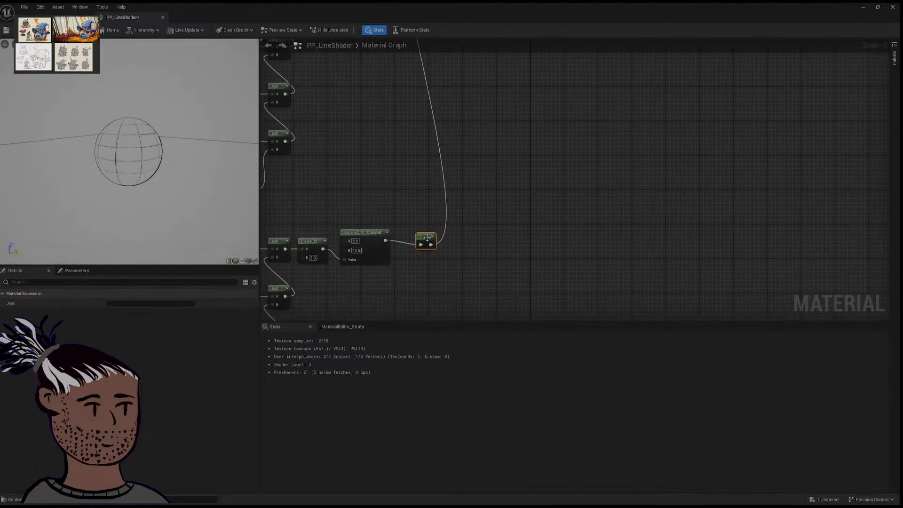
Step: Line up the lower branch's InvLerp and 1-x nodes in a tidy row after its Divide node
drag(427, 238, 413, 235)
drag(353, 215, 418, 248)
drag(416, 239, 417, 248)
click(374, 204)
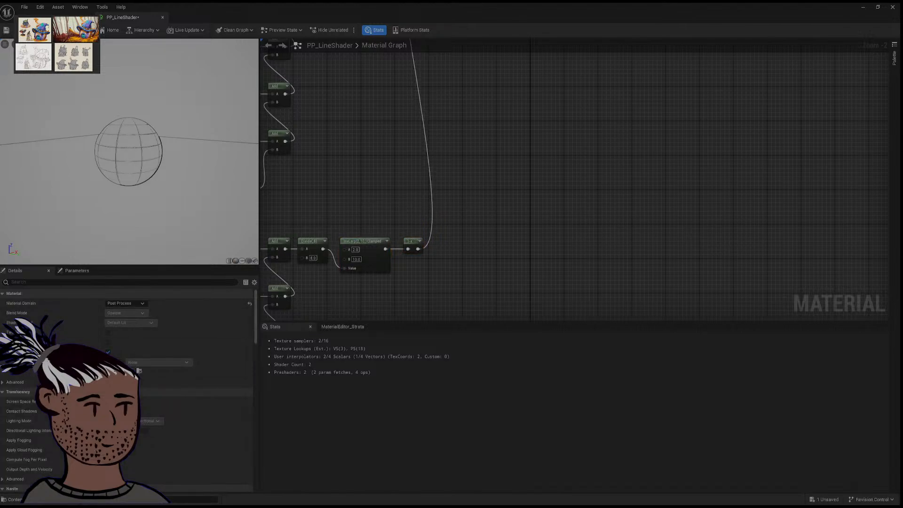
right_drag(576, 188, 641, 178)
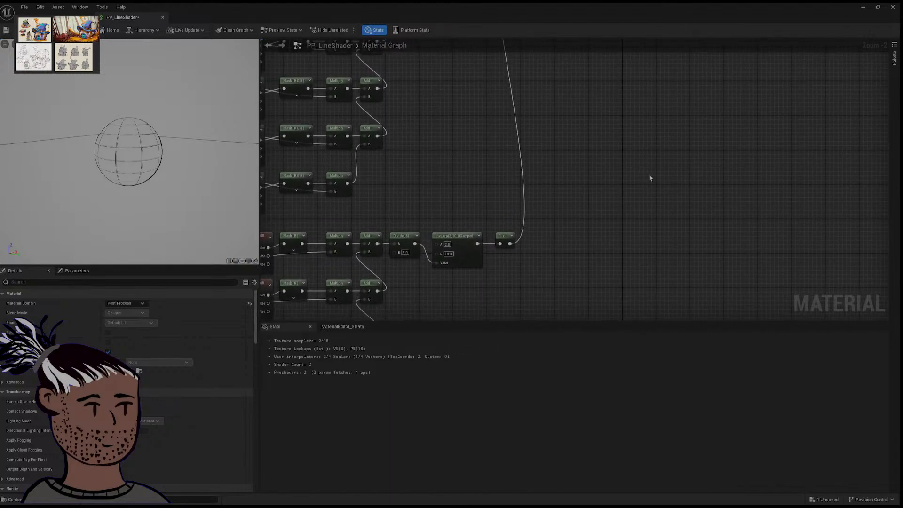
Step: Check the line art on the preview sphere, then switch to the level and inspect the forest scene from several angles
drag(178, 212, 153, 212)
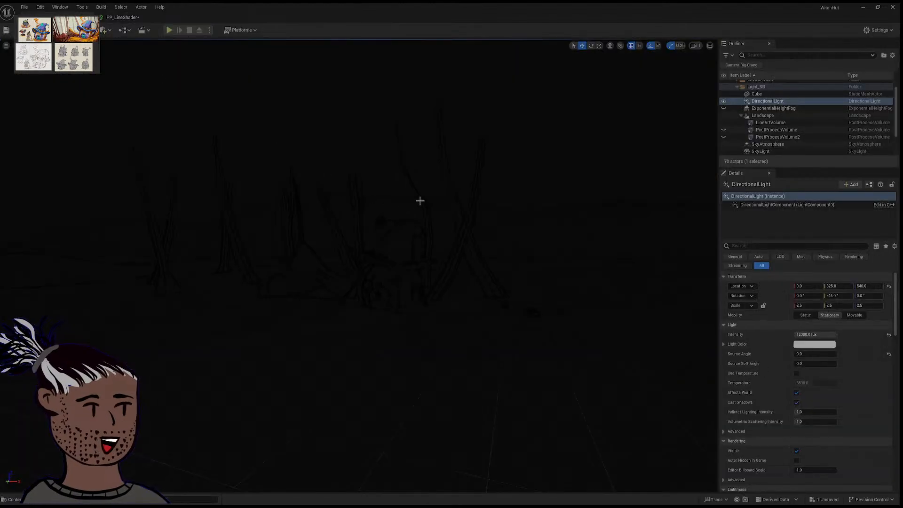
alt+drag(376, 264, 348, 266)
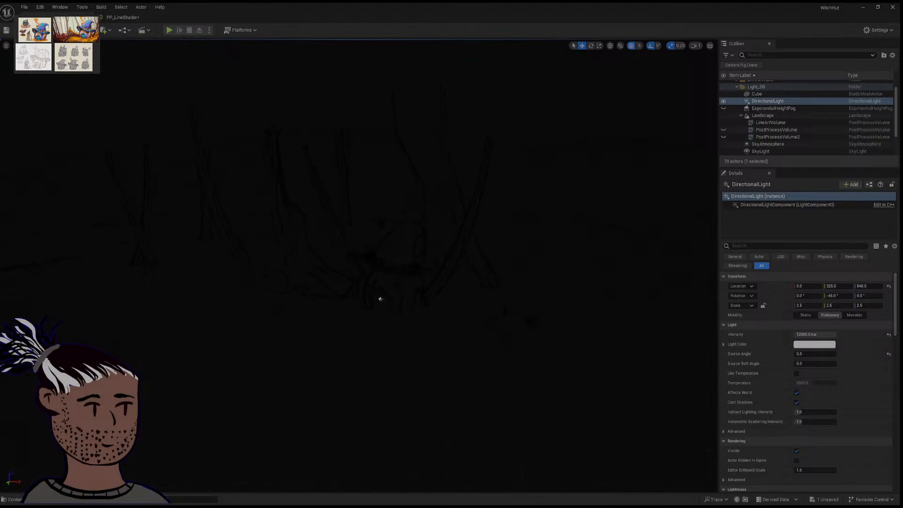
scroll(414, 342, up, 3)
alt+drag(327, 179, 326, 198)
alt+drag(332, 200, 404, 196)
alt+drag(356, 223, 342, 223)
Step: Return to the PP_LineShader material and examine the preview sphere's normals and lines up close from several angles
click(148, 17)
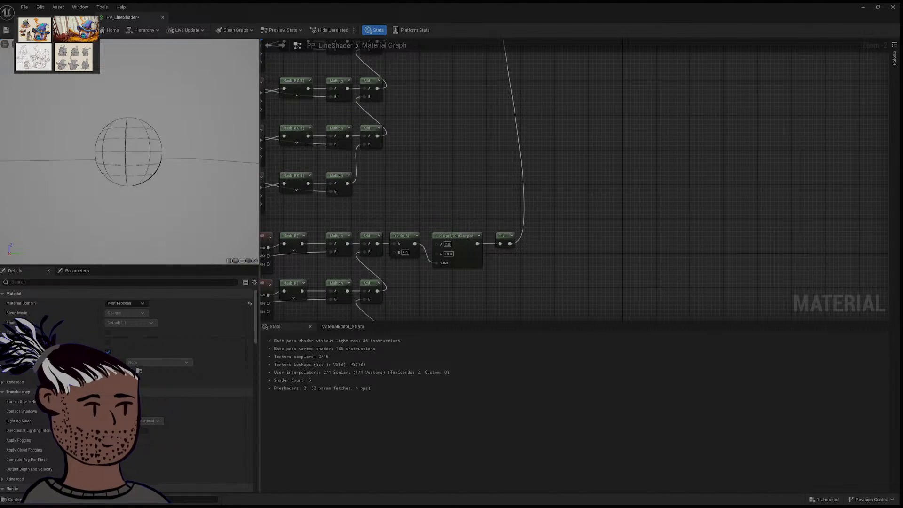
drag(173, 106, 162, 137)
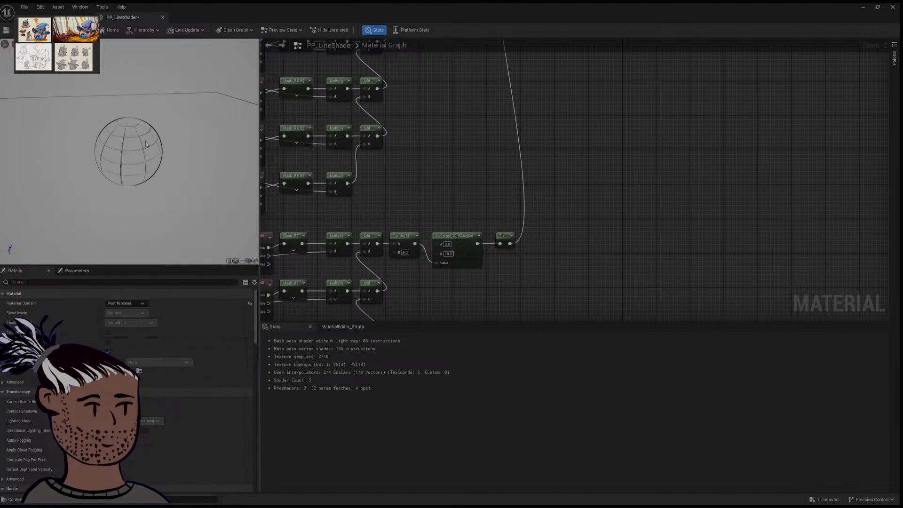
scroll(145, 143, up, 5)
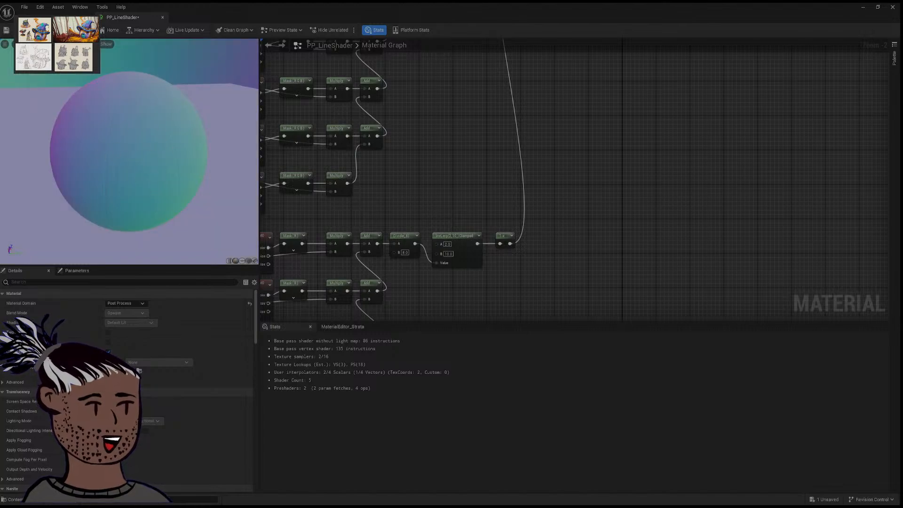
mouse_move(149, 149)
mouse_down()
mouse_move(127, 143)
mouse_move(147, 162)
mouse_up()
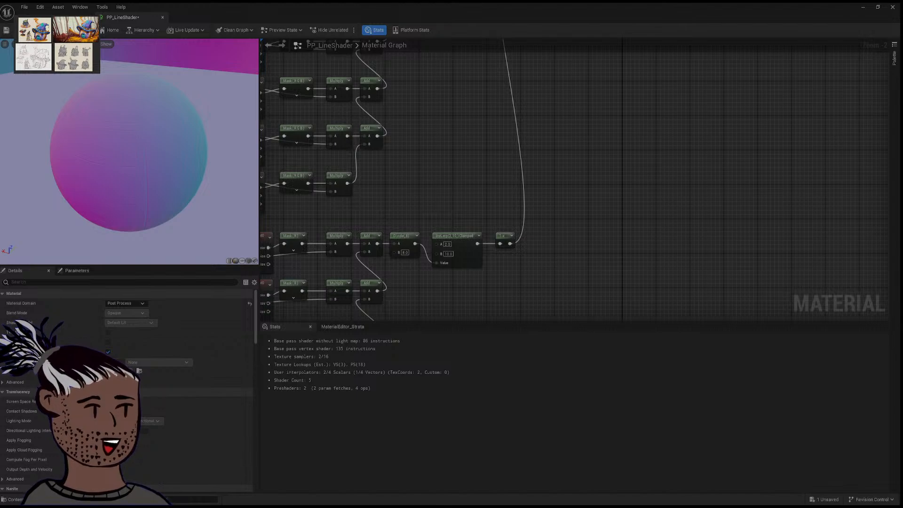
mouse_move(147, 162)
mouse_down()
mouse_move(156, 194)
mouse_move(144, 145)
mouse_move(108, 127)
mouse_move(109, 85)
mouse_move(143, 175)
mouse_up()
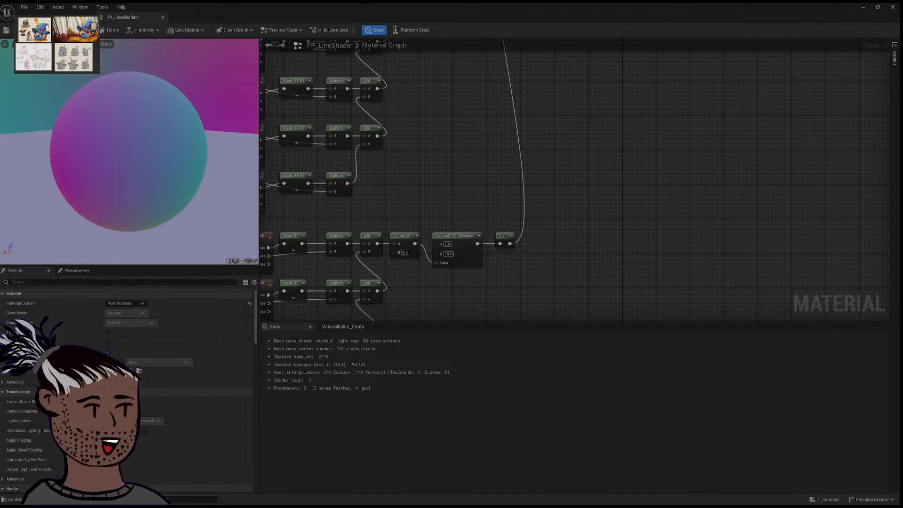
drag(203, 129, 231, 131)
mouse_move(203, 129)
right_down()
mouse_move(203, 94)
mouse_move(203, 120)
right_up()
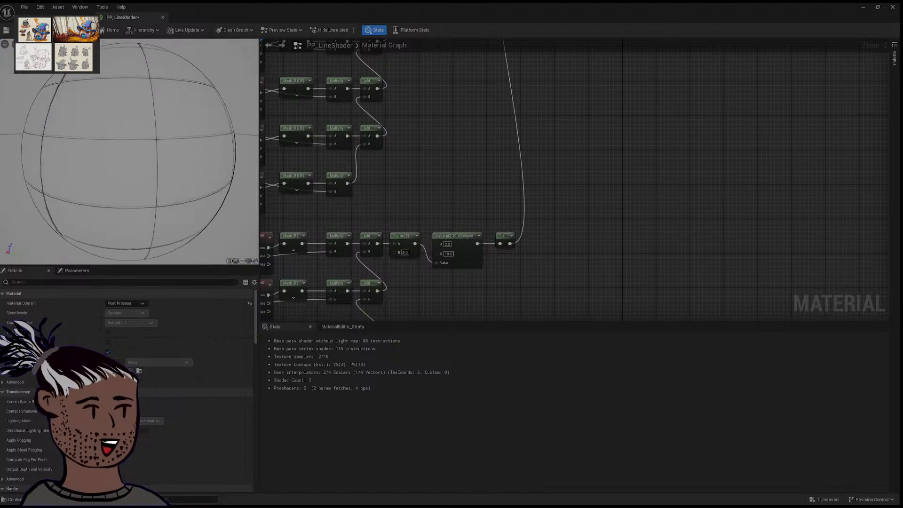
drag(203, 129, 134, 211)
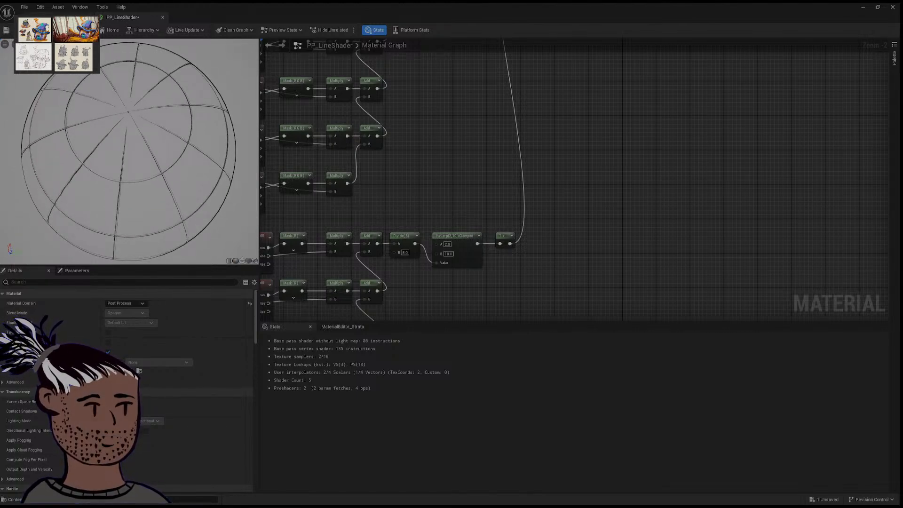
Step: Switch to the level, set the DirectionalLight's intensity to 120000 lux, and view the line art in the scene
click(56, 15)
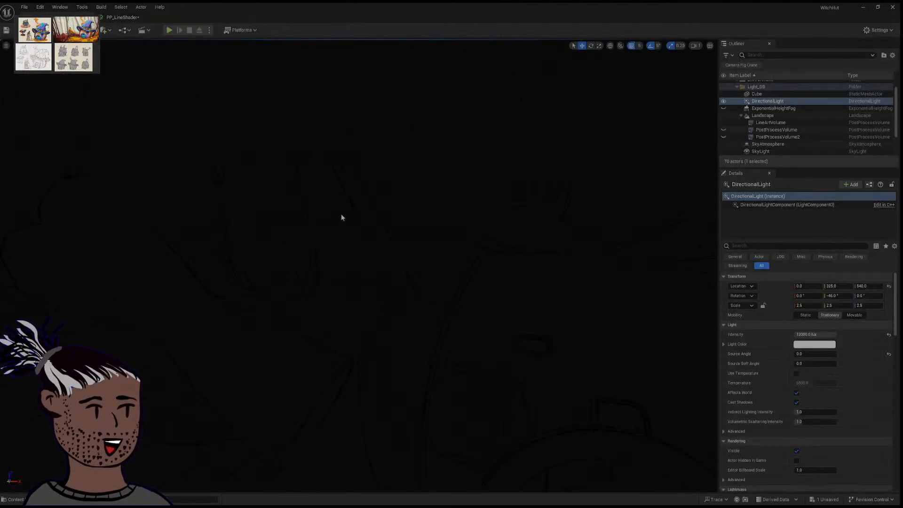
right_drag(342, 217, 326, 234)
click(363, 249)
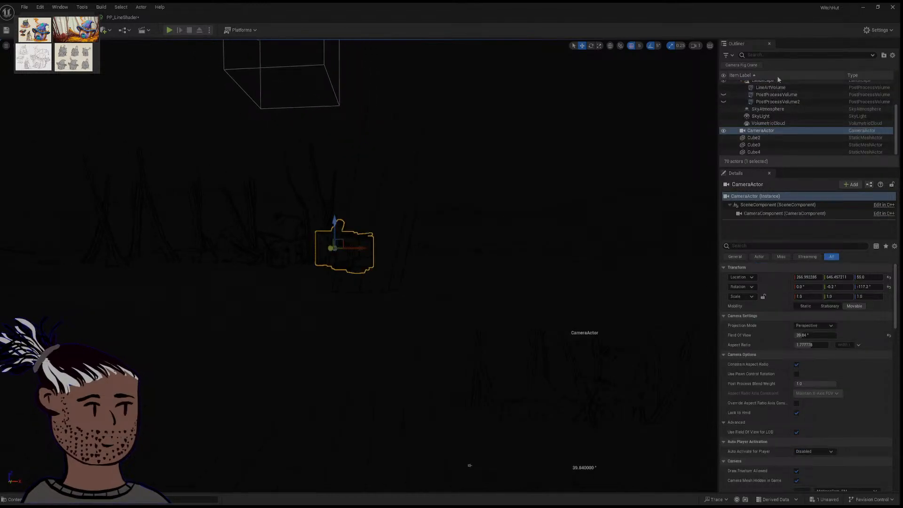
scroll(780, 94, up, 2)
click(767, 100)
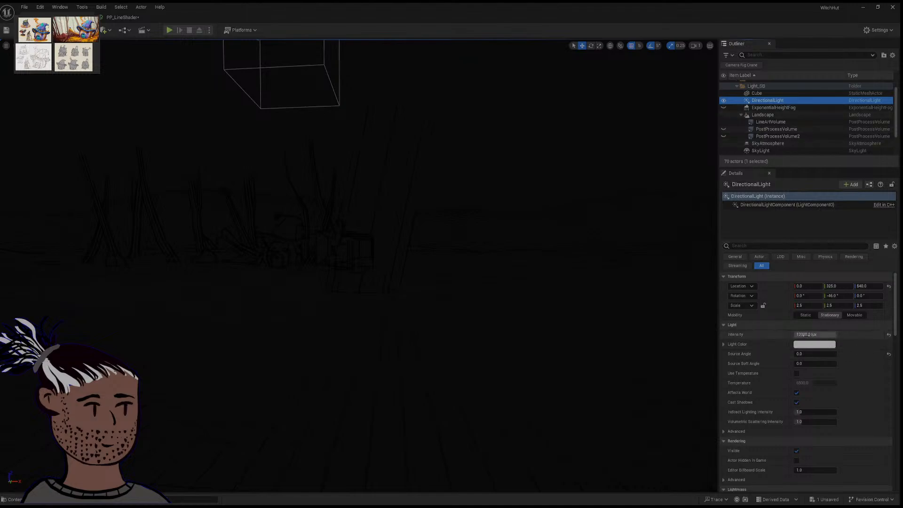
click(802, 334)
click(806, 334)
text(00)
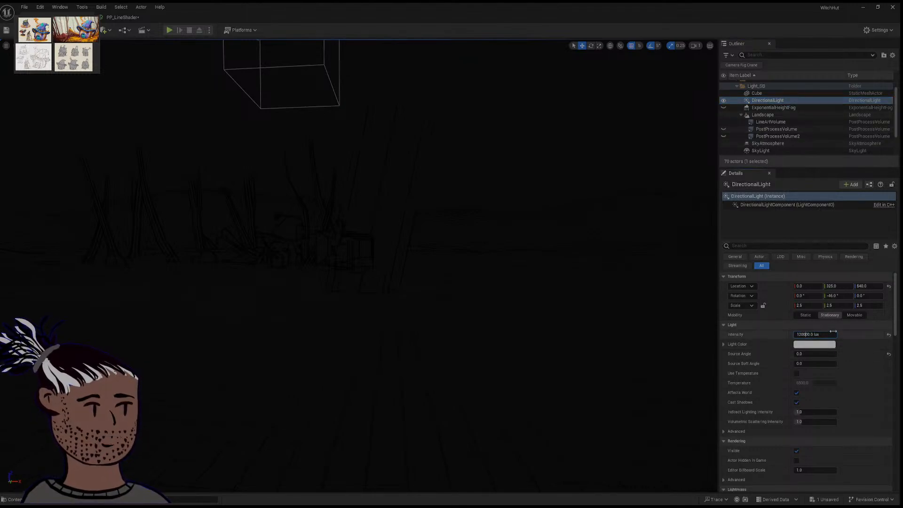
key(Return)
key(s)
right_drag(488, 228, 457, 207)
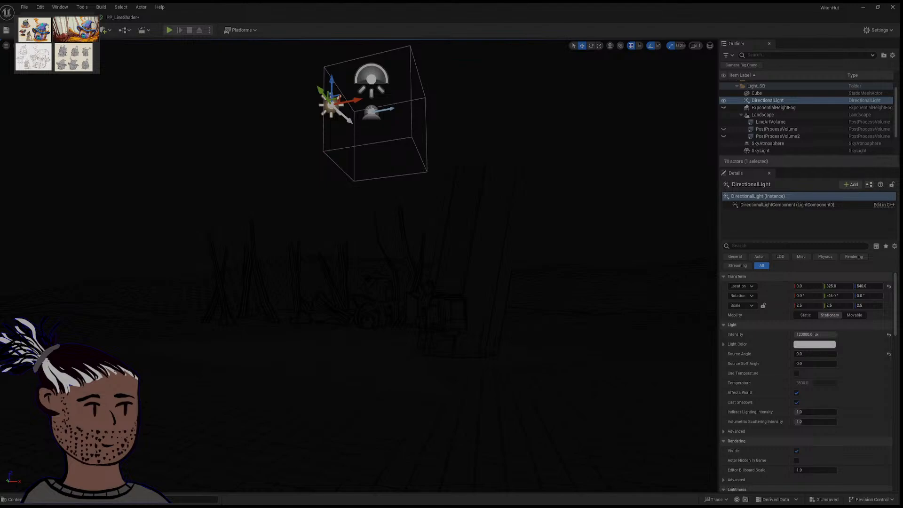
Step: Return to the PP_LineShader material and delete the lower branch's 1-x node after its InvLerp
click(122, 17)
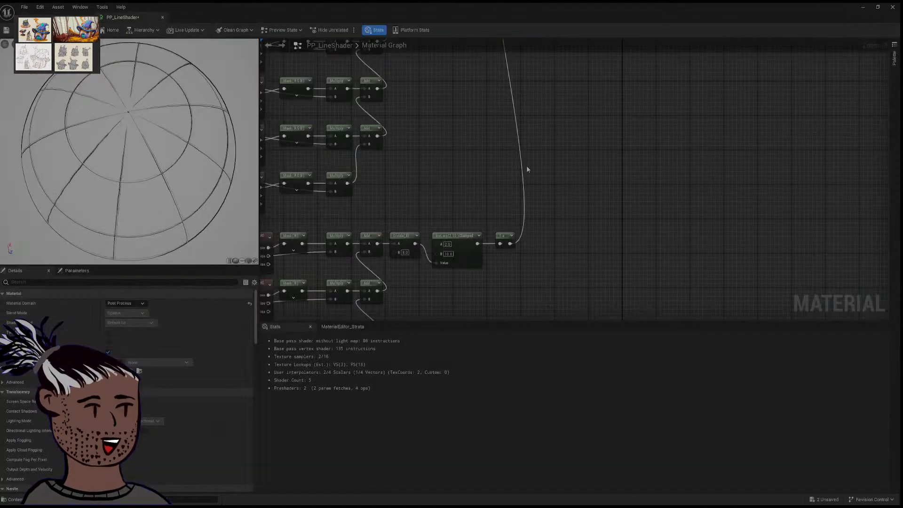
right_drag(527, 170, 484, 163)
click(464, 230)
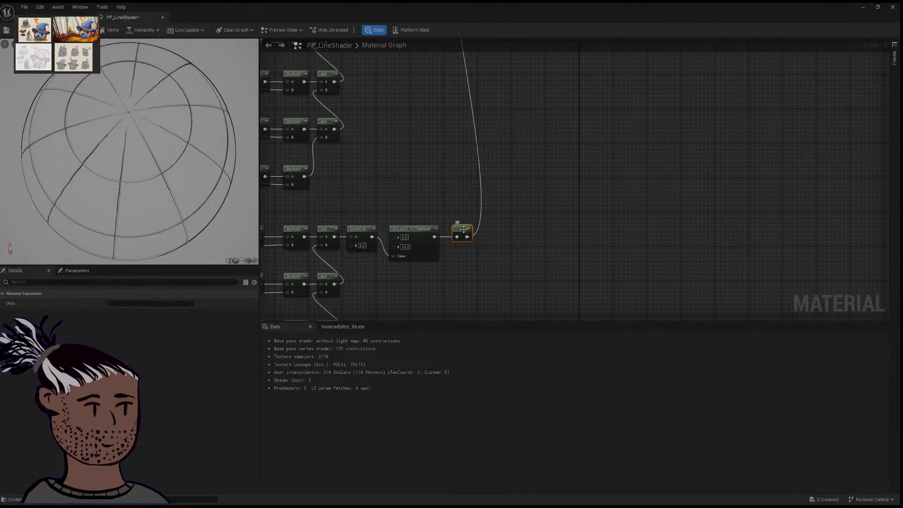
key(Delete)
Step: Space out the upper branch's Divide, InvLerp, 1-x and material output nodes, leaving room between InvLerp and 1-x
drag(434, 236, 510, 196)
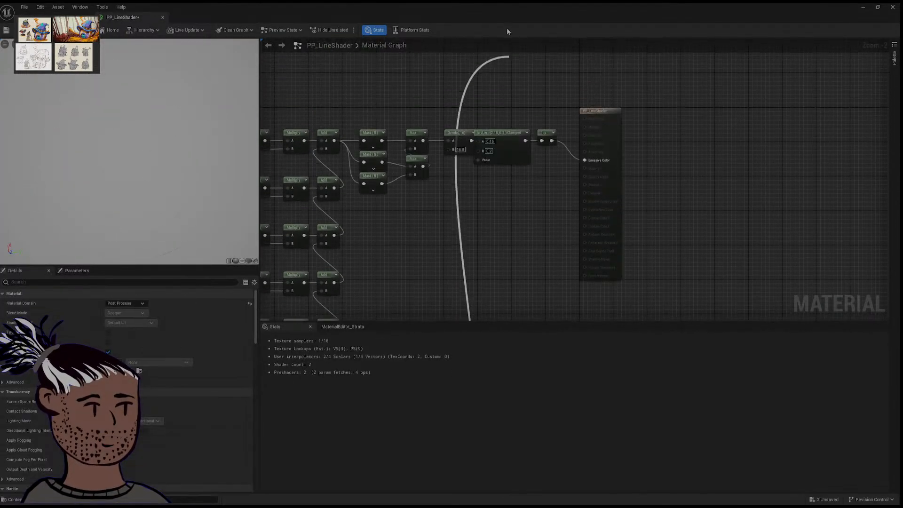
drag(510, 203, 522, 268)
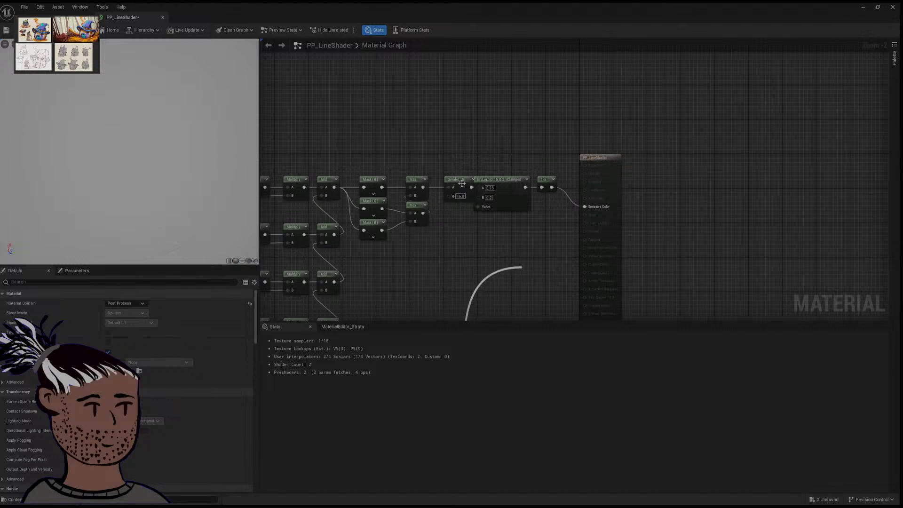
drag(462, 183, 447, 181)
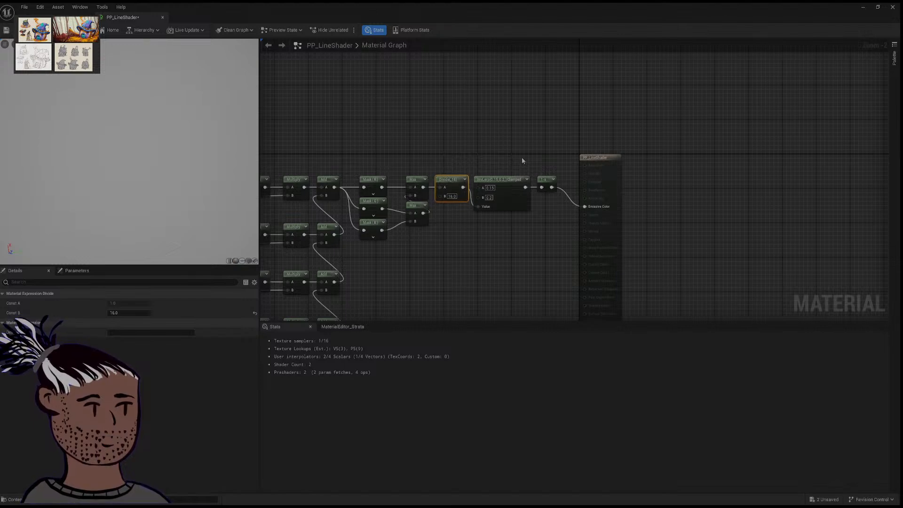
drag(500, 147, 548, 179)
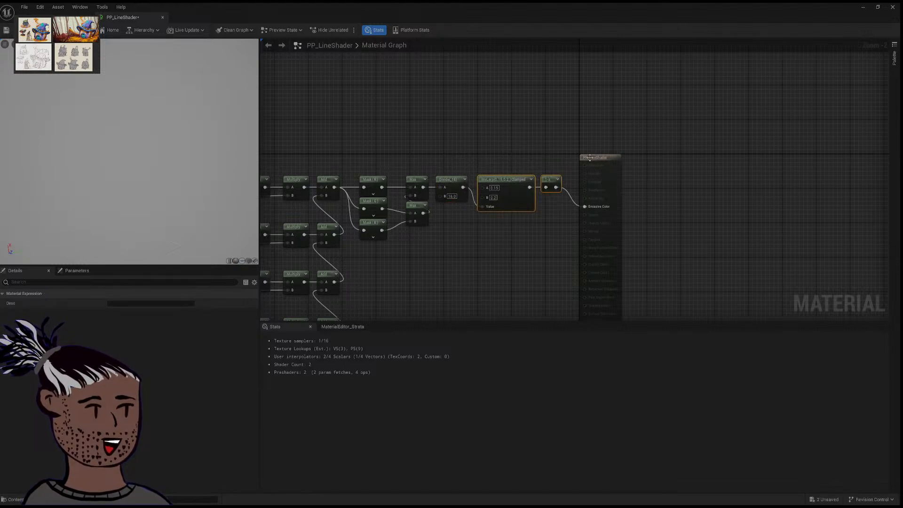
drag(592, 161, 758, 188)
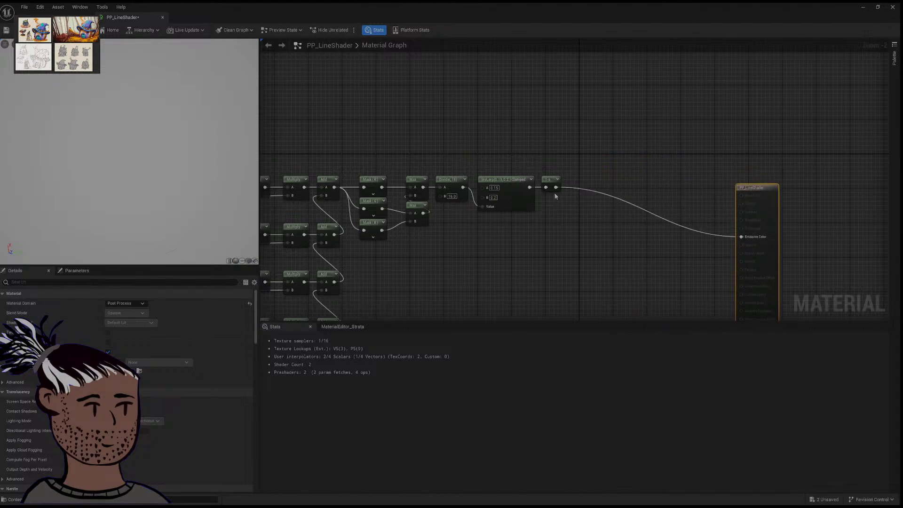
drag(557, 190, 655, 208)
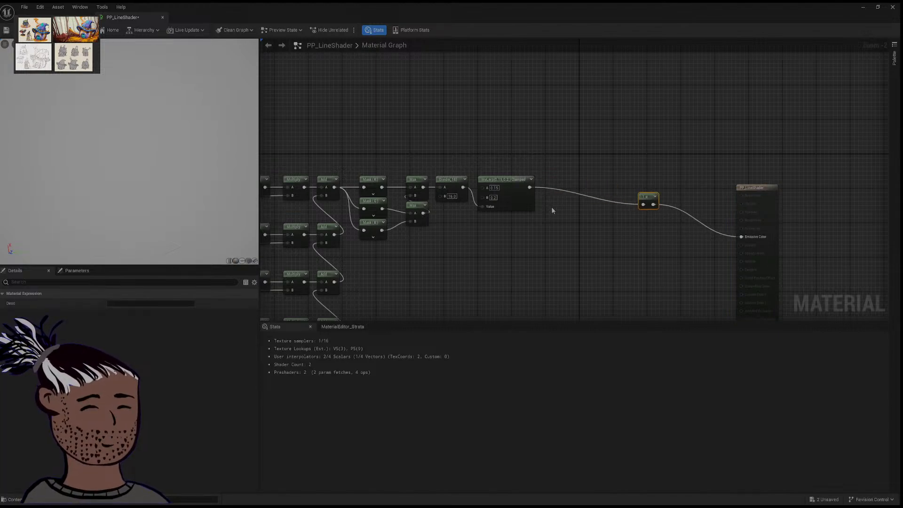
Step: Add a Max node after the upper InvLerp, feeding the upper InvLerp into A and the lower InvLerp into B
key(ctrl+v)
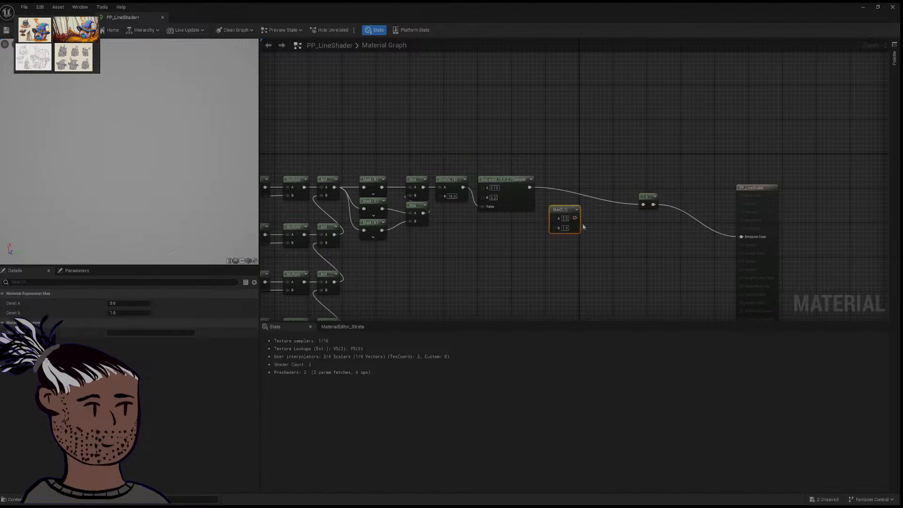
drag(565, 210, 564, 187)
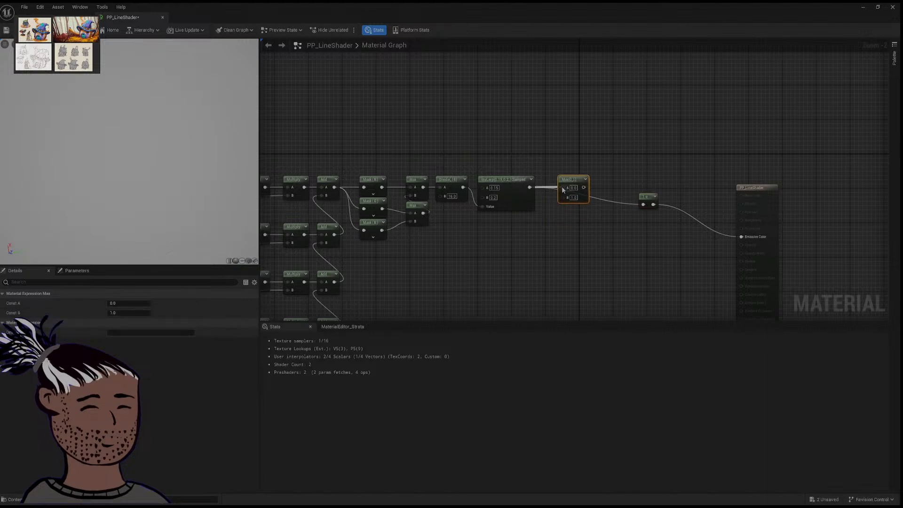
right_drag(588, 239, 468, 224)
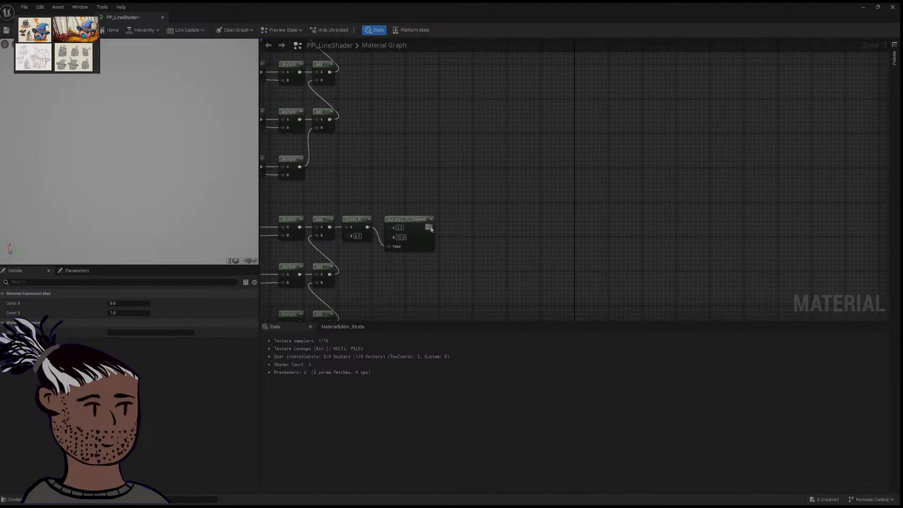
drag(431, 229, 563, 241)
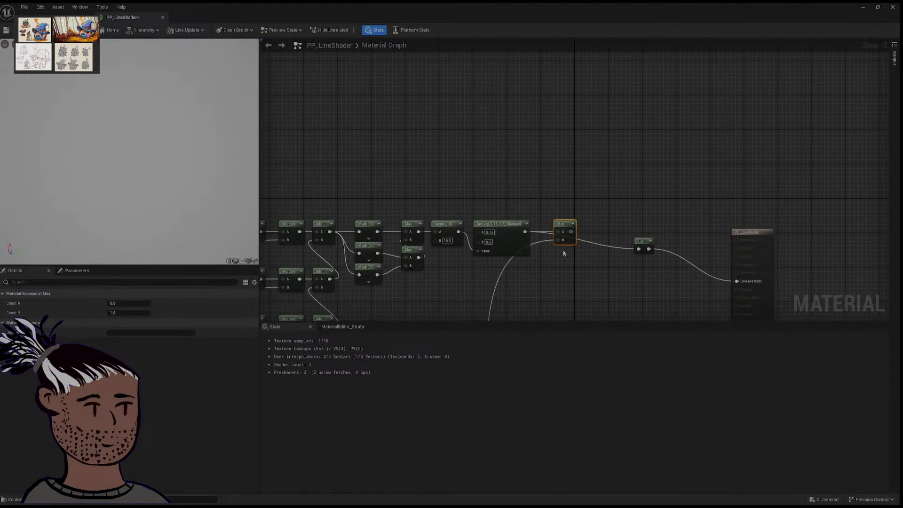
Step: Connect the new Max node's output to the 1-x node and check the combined lines in the material preview
drag(565, 230, 564, 256)
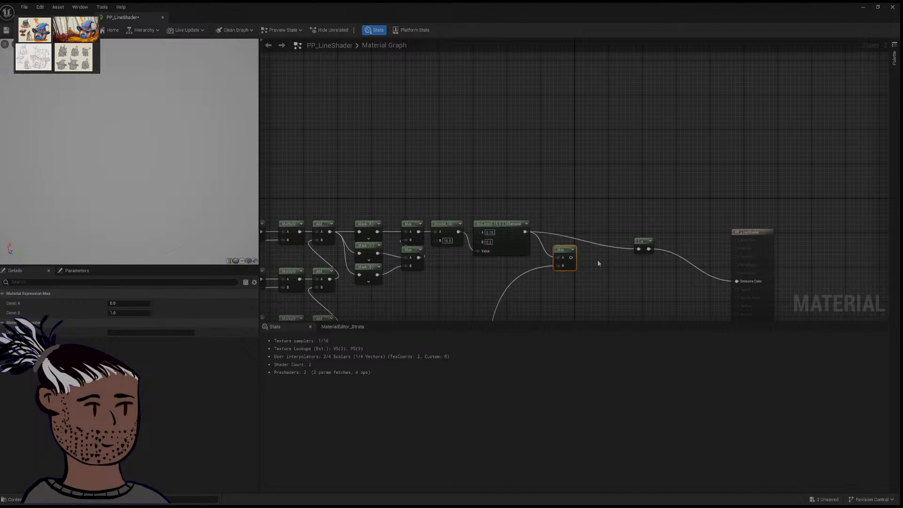
drag(570, 258, 639, 250)
drag(566, 249, 554, 258)
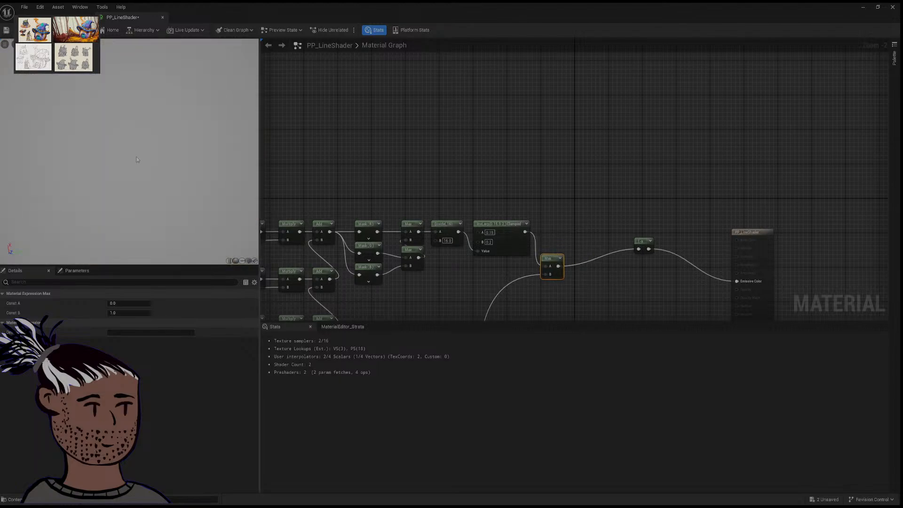
drag(141, 166, 140, 103)
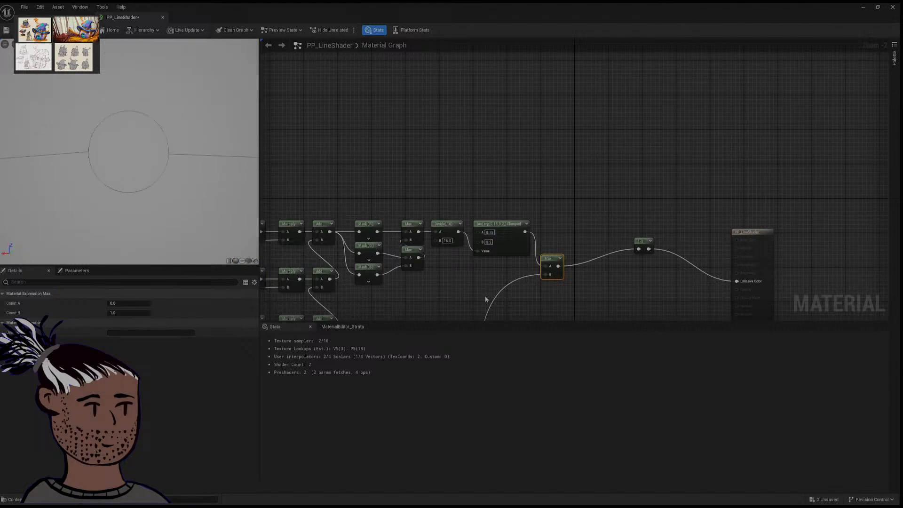
Step: Line up the new Max node, the 1-x node and the material output node compactly after the upper InvLerp
drag(638, 242, 586, 261)
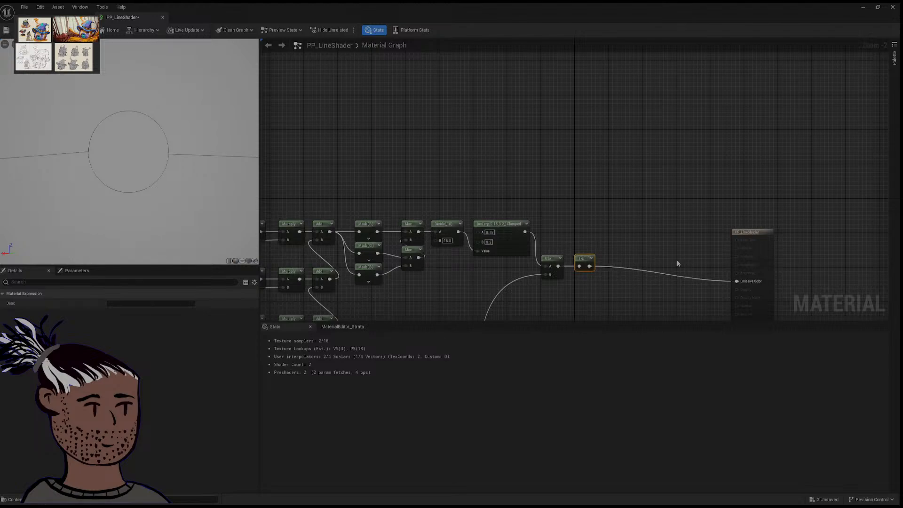
right_drag(678, 263, 658, 227)
drag(724, 197, 636, 187)
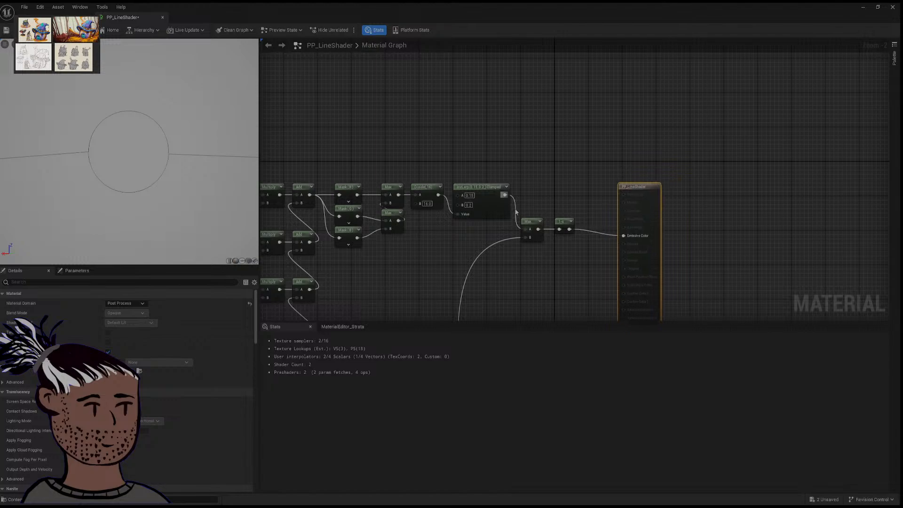
drag(516, 213, 566, 221)
drag(633, 195, 633, 182)
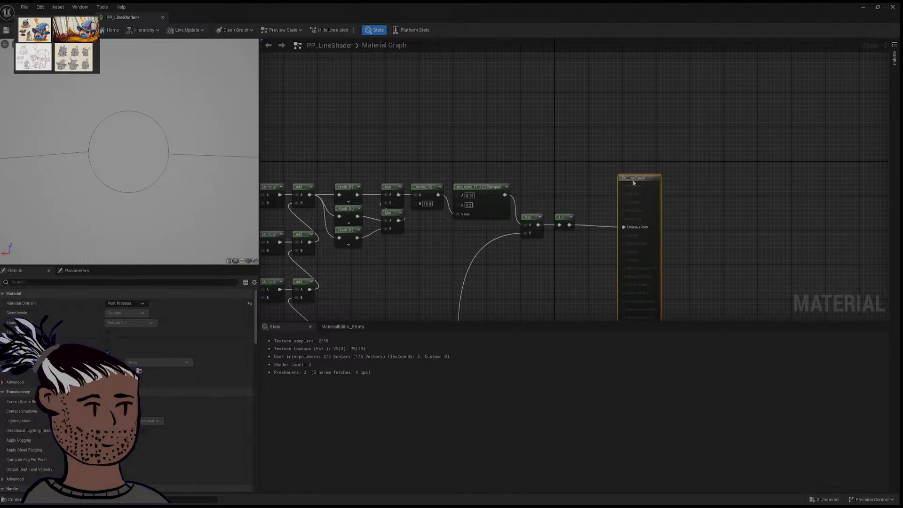
drag(533, 206, 564, 209)
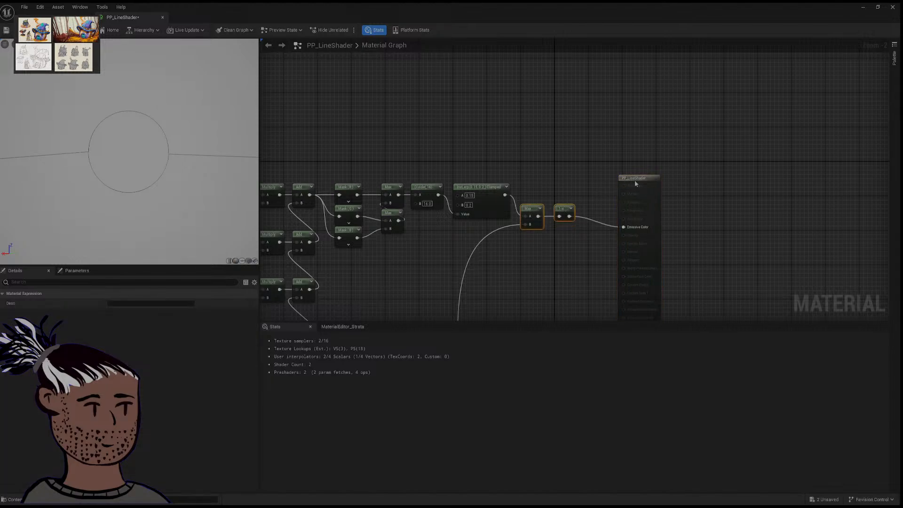
drag(634, 183, 592, 150)
scroll(628, 215, up, 2)
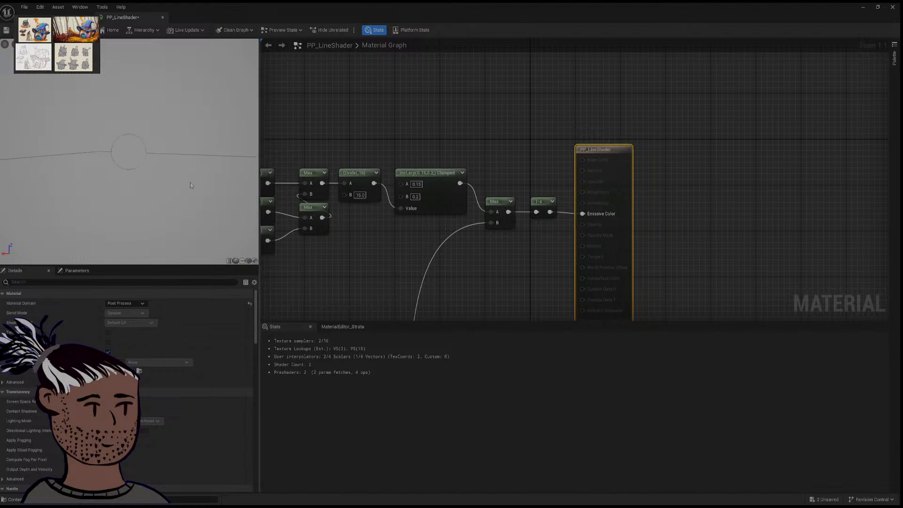
Step: Check the combined line art in the material preview, then switch to the level and inspect the scene
drag(195, 195, 110, 192)
click(68, 16)
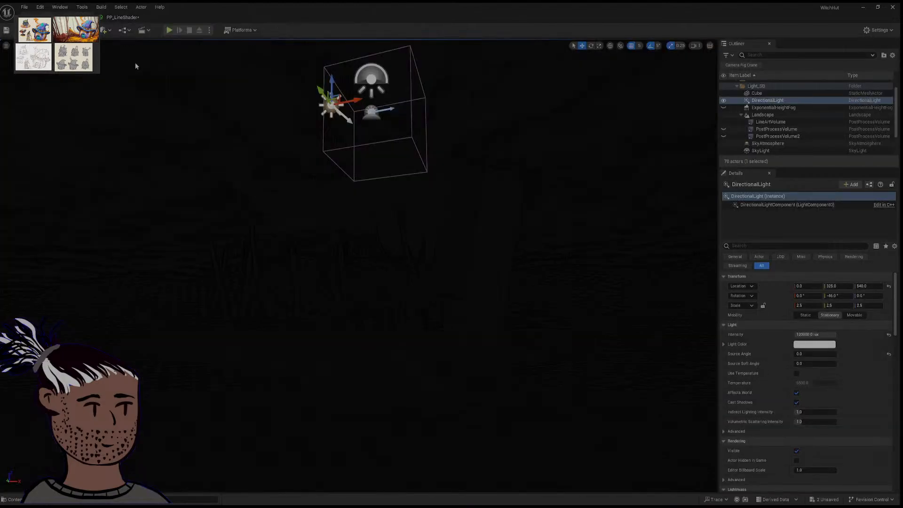
right_drag(253, 185, 244, 206)
right_drag(333, 188, 364, 187)
key(w)
key(s)
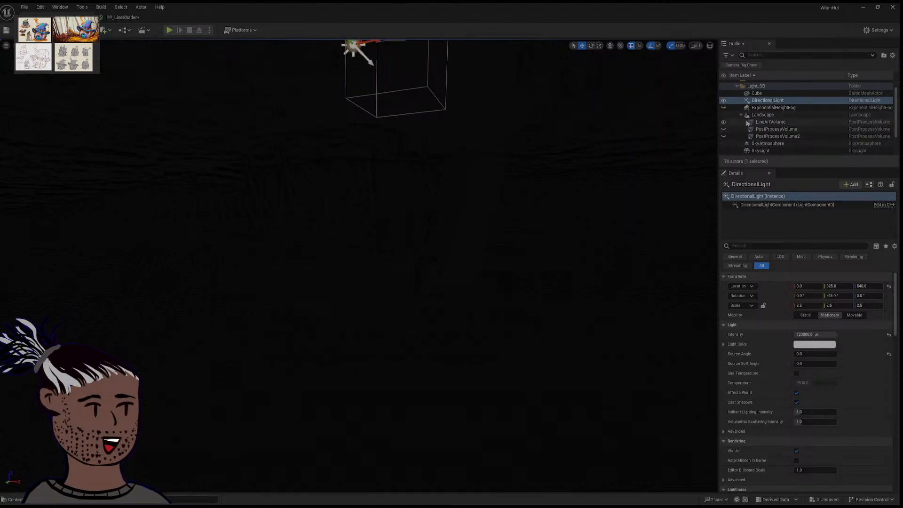
Step: Hide the SkyLight and VolumetricCloud actors, toggling the LineArtVolume's visibility to compare the scene with and without the line art
scroll(751, 132, up, 1)
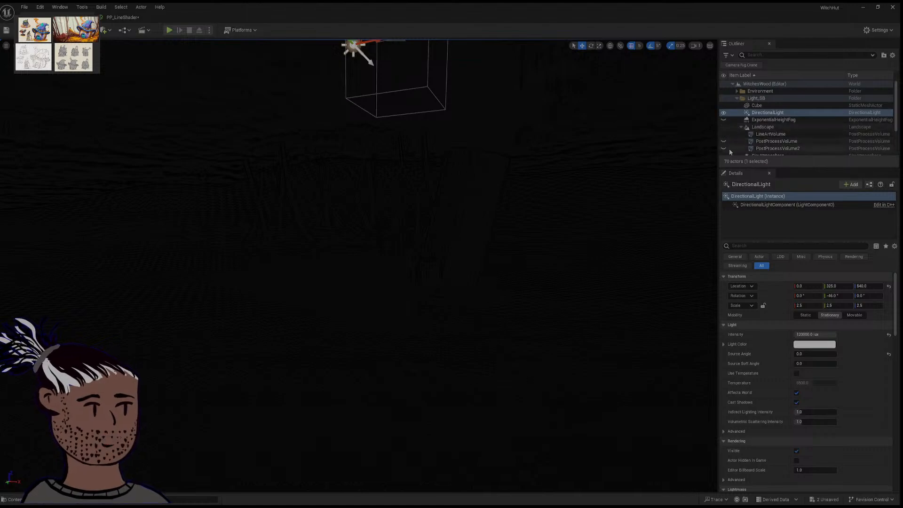
click(724, 135)
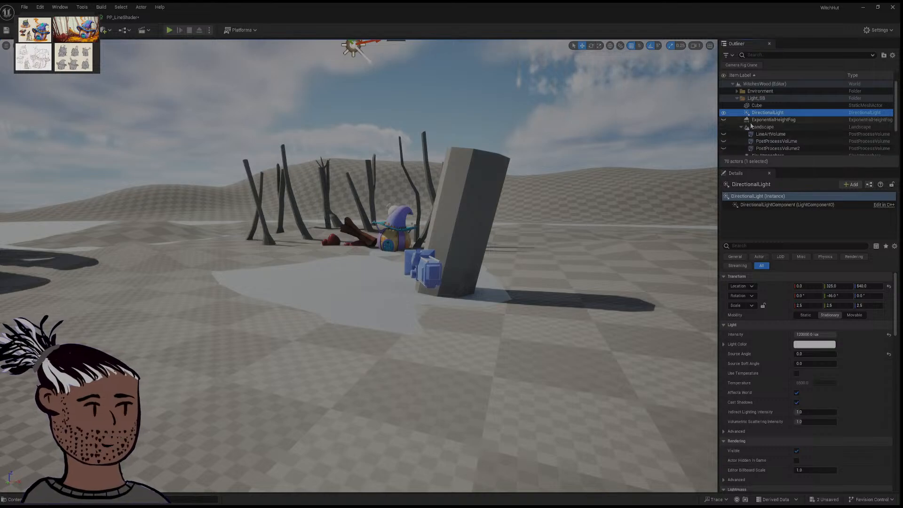
scroll(771, 141, down, 2)
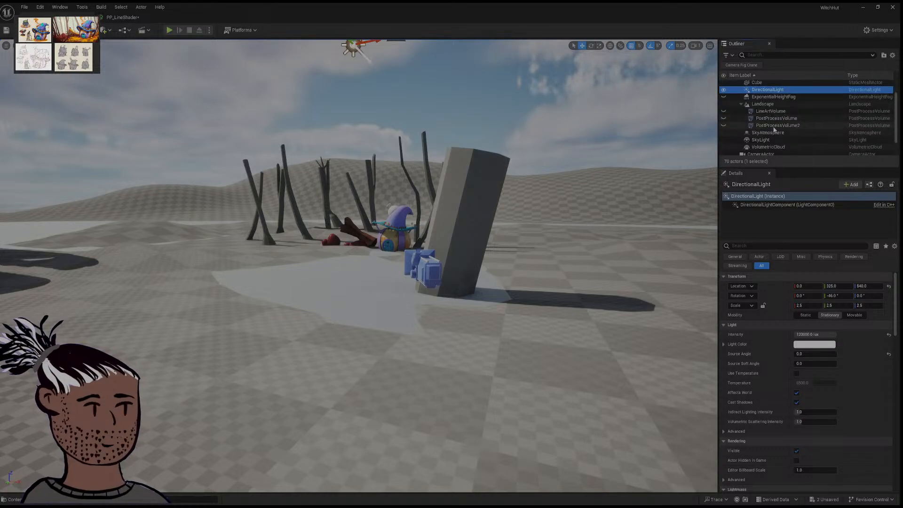
click(724, 133)
click(724, 133)
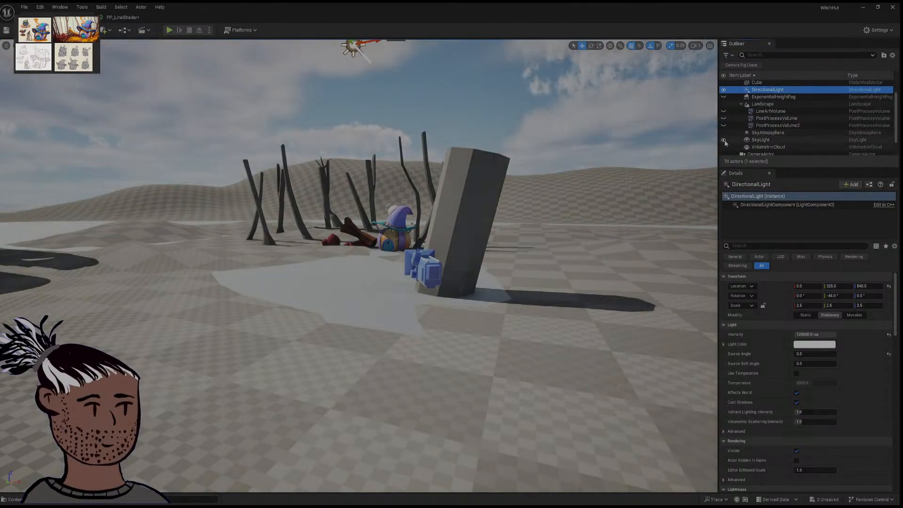
click(724, 141)
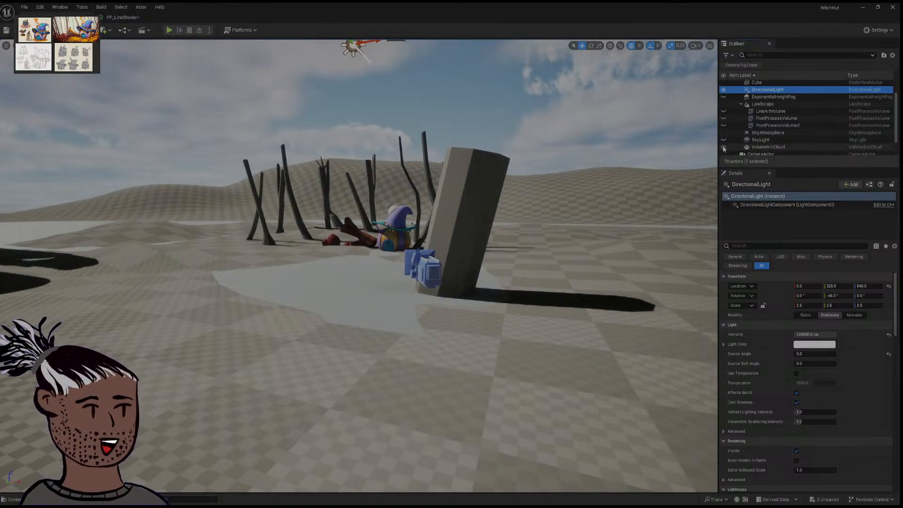
click(724, 147)
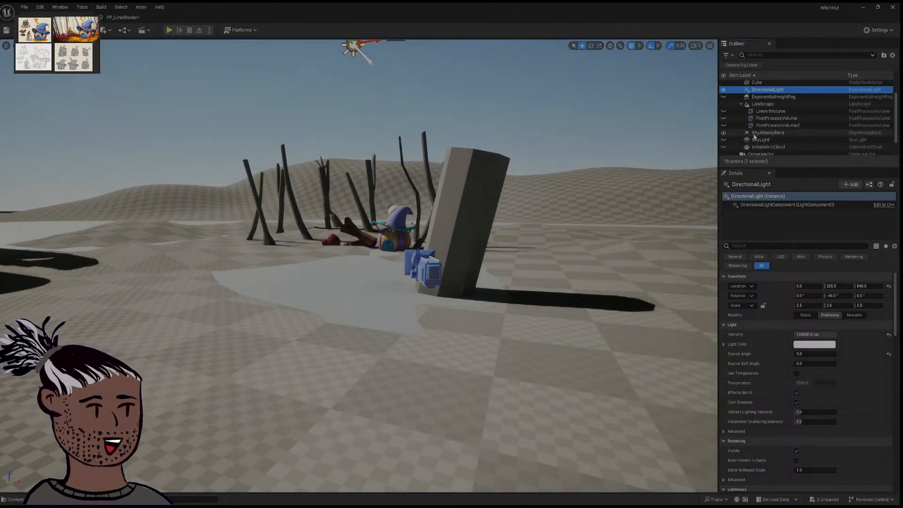
click(723, 111)
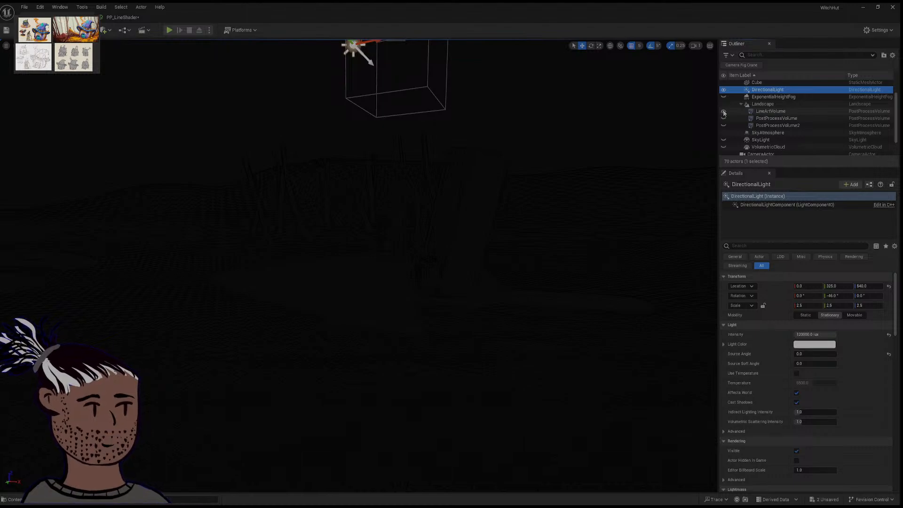
click(724, 112)
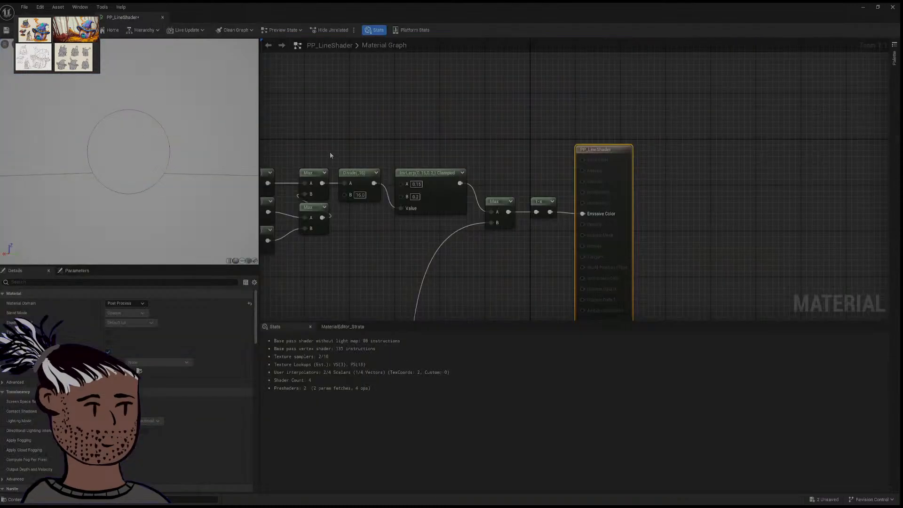
Step: Change the material's Blendable Location to another DOF option in its Post Process Material settings
scroll(177, 409, down, 12)
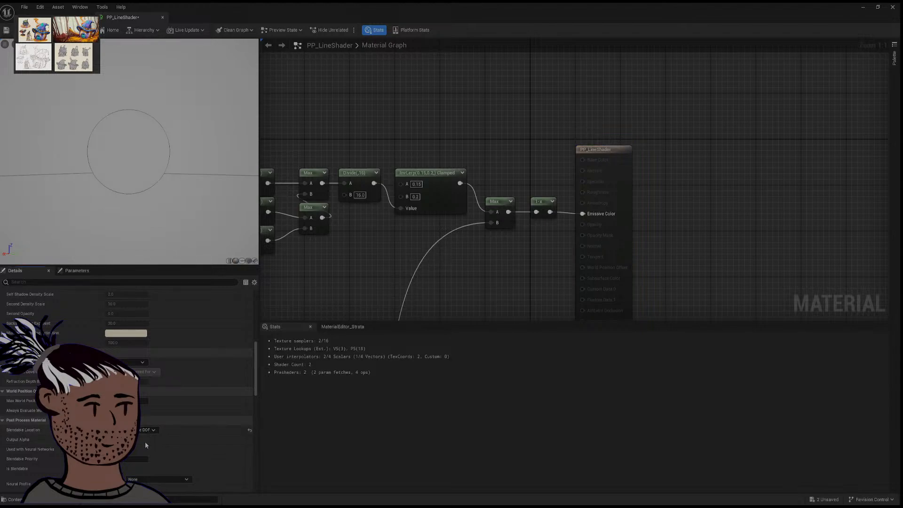
click(156, 430)
click(147, 447)
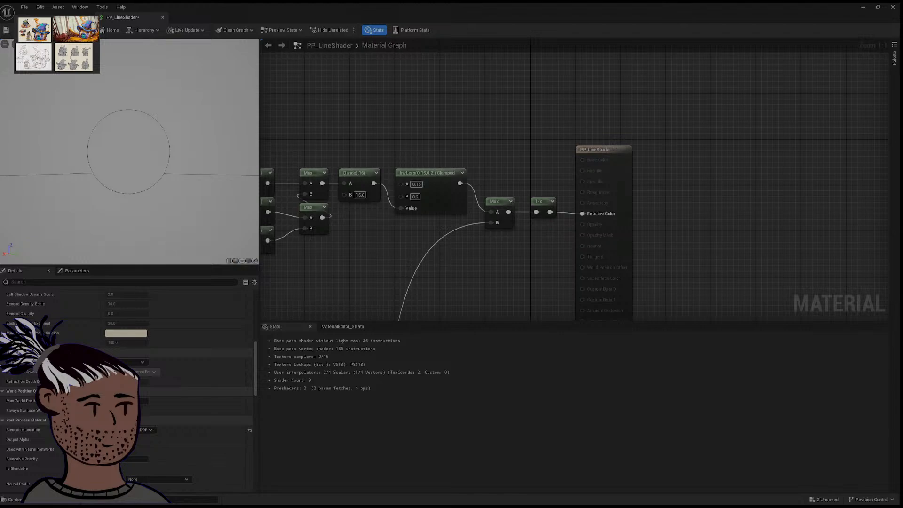
Step: Move SceneTexelSize away from the Texel Size node and add a Multiply node between them, with SceneTexelSize feeding its A input
right_drag(377, 114, 705, 107)
right_drag(445, 106, 697, 104)
mouse_move(445, 108)
right_down()
mouse_move(681, 107)
mouse_move(527, 122)
right_up()
scroll(527, 126, down, 5)
right_drag(521, 196, 446, 233)
scroll(473, 211, up, 5)
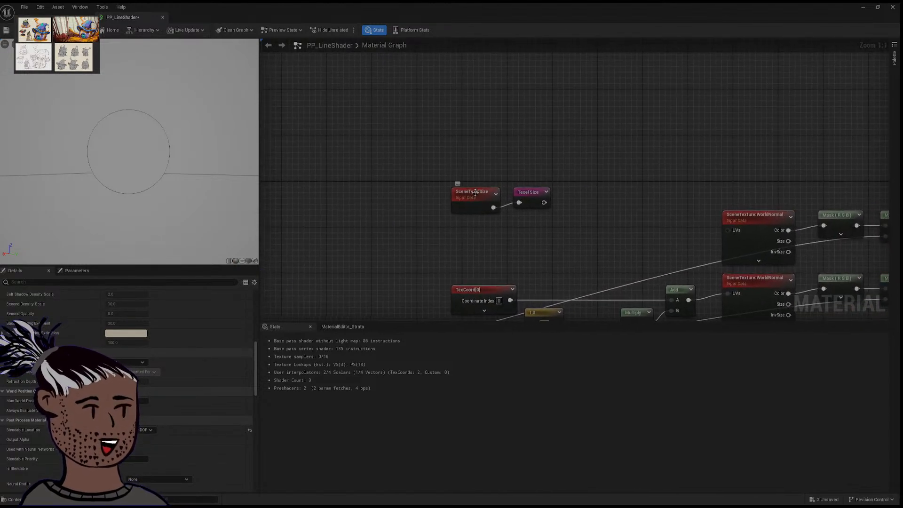
drag(475, 195, 394, 195)
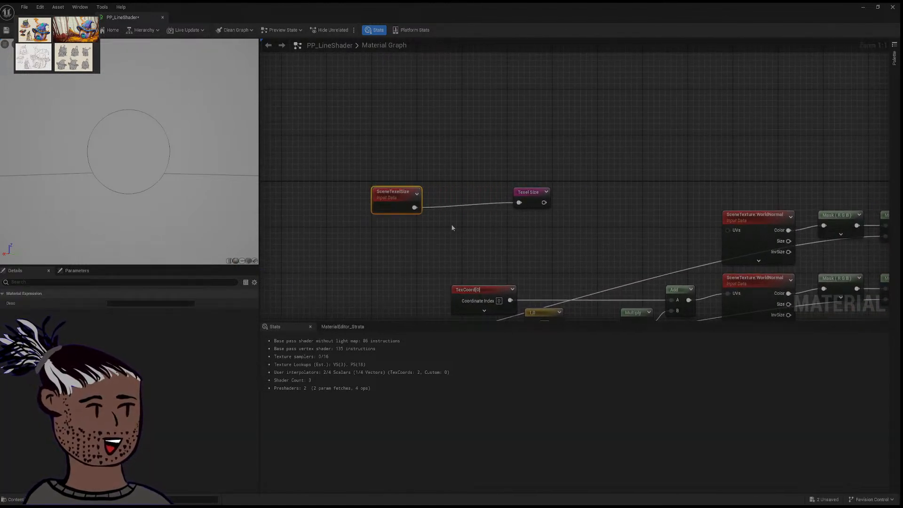
click(482, 245)
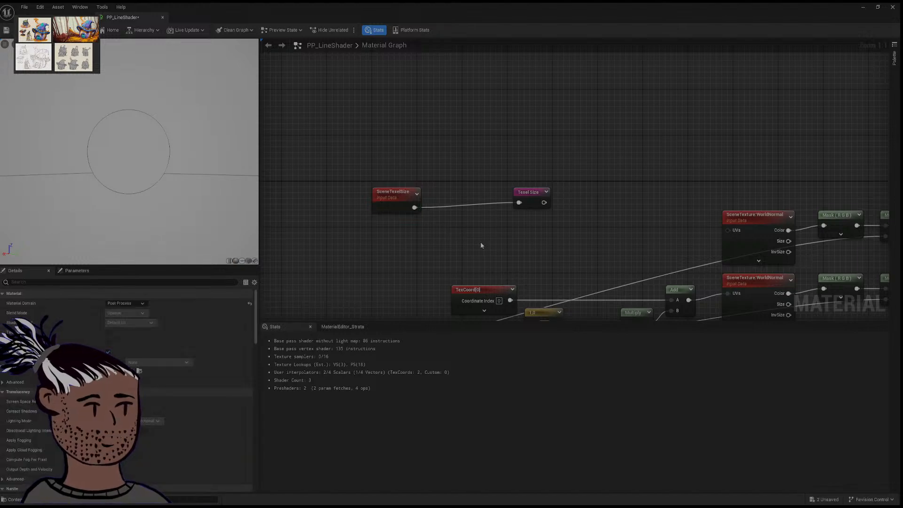
click(481, 245)
drag(480, 244, 453, 196)
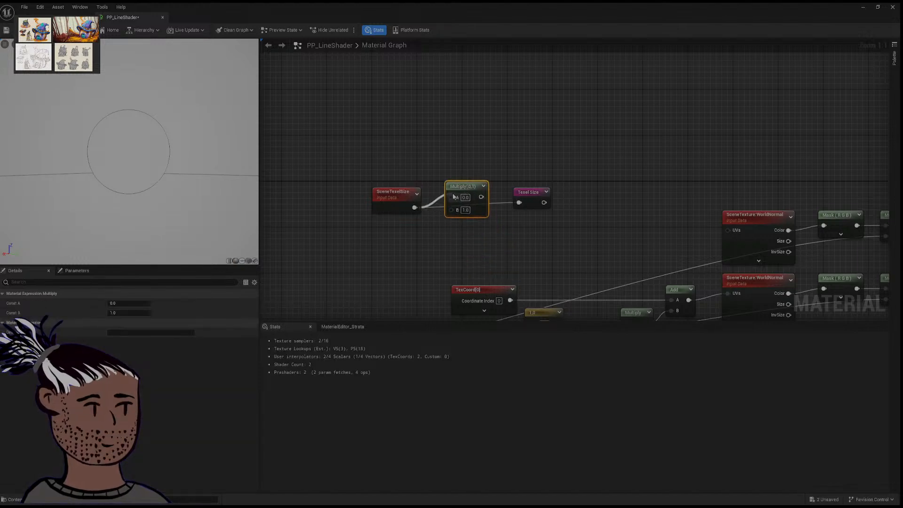
Step: Set the B value of the new Multiply node to 2
click(466, 210)
text(23)
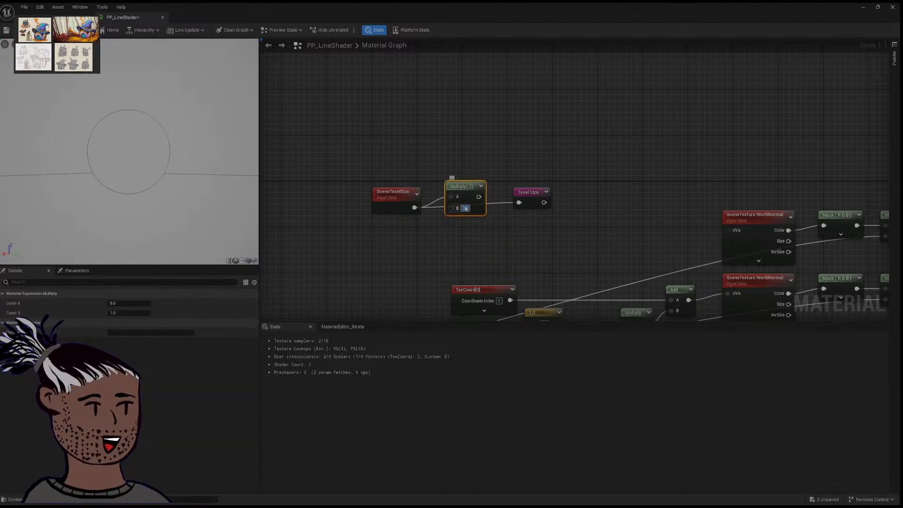
key(Return)
text(2)
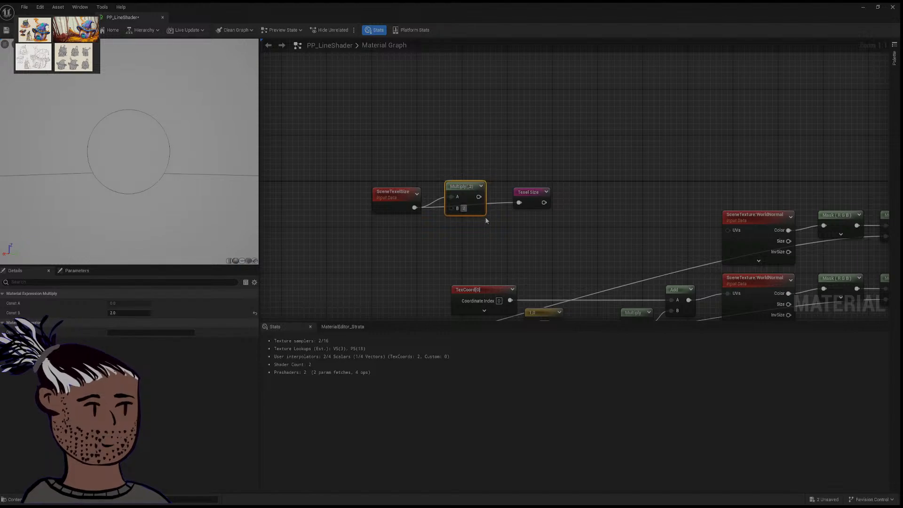
click(493, 227)
Step: Select all PostProcessInput0 SceneTexture nodes in the lower branch and change their Scene Texture Id to SceneDepth
right_drag(599, 218, 284, 130)
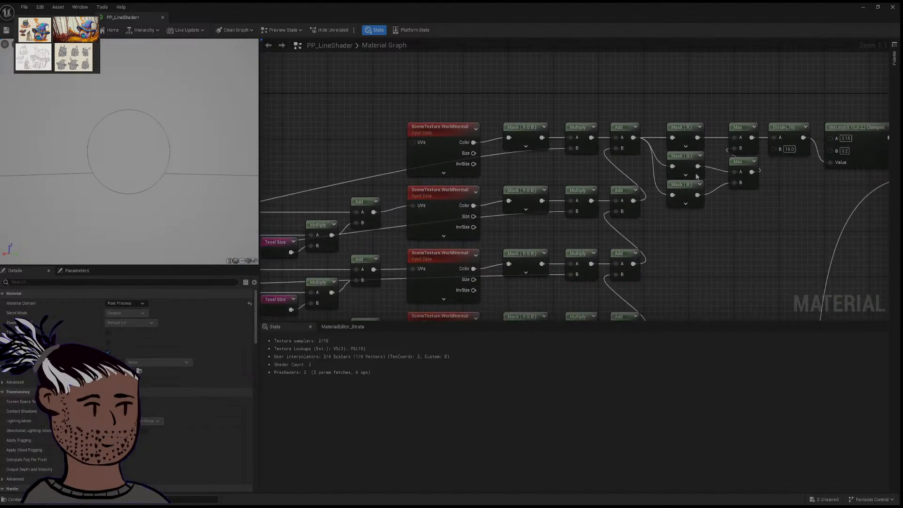
scroll(697, 176, down, 7)
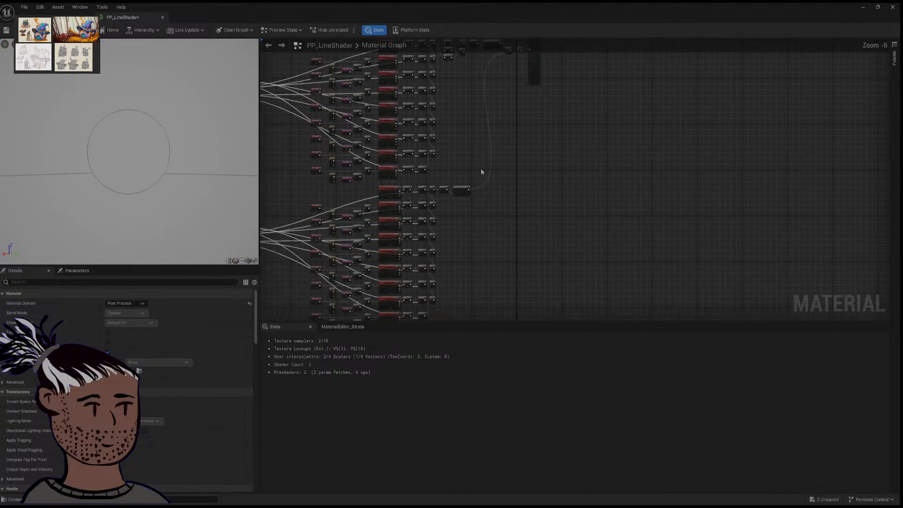
scroll(482, 173, up, 4)
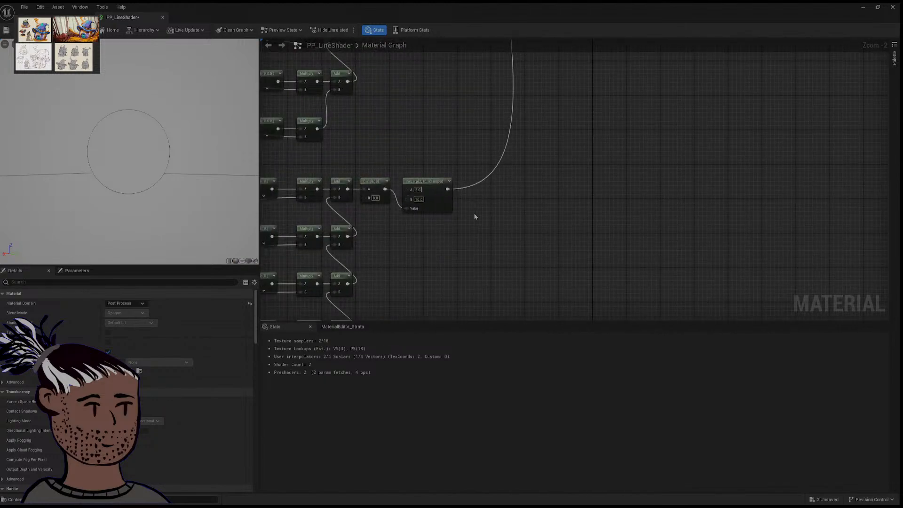
scroll(476, 214, down, 7)
right_drag(477, 213, 474, 154)
scroll(449, 174, up, 5)
right_drag(417, 226, 493, 215)
scroll(493, 215, up, 3)
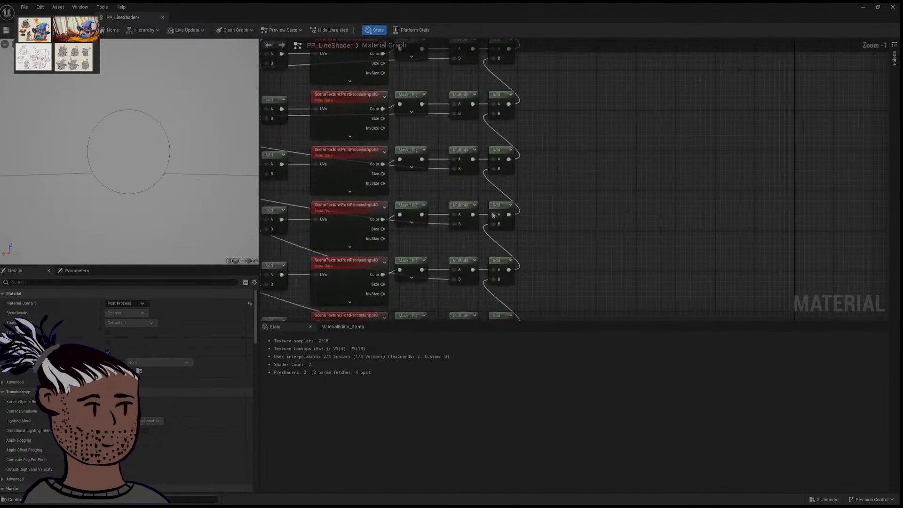
scroll(422, 201, down, 4)
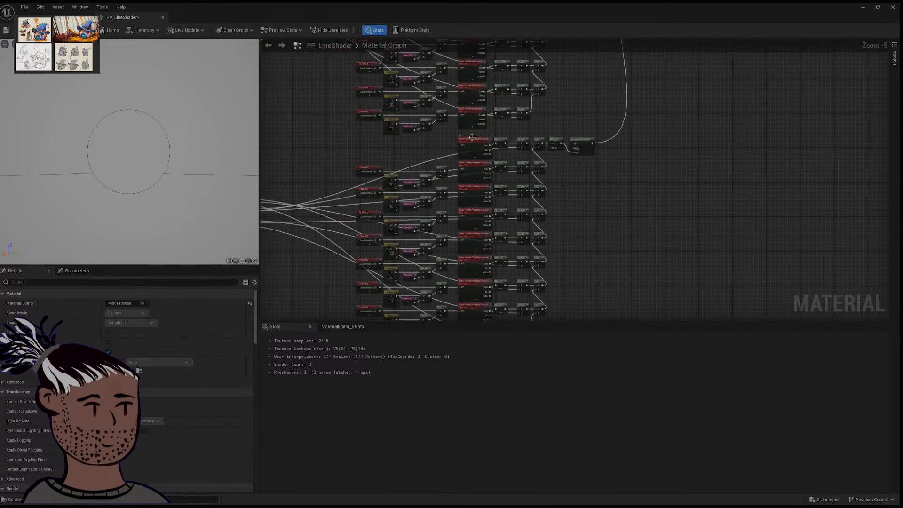
click(474, 152)
drag(474, 152, 475, 192)
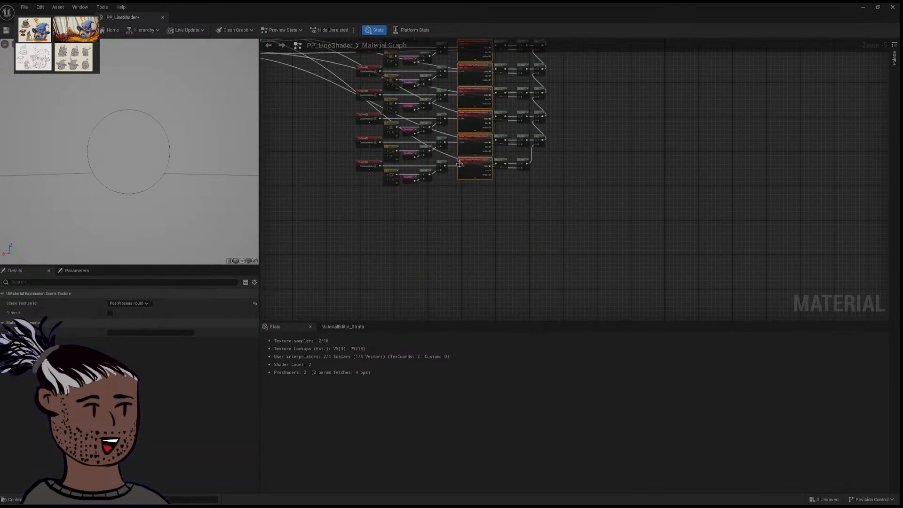
right_drag(461, 145, 457, 226)
scroll(458, 227, up, 2)
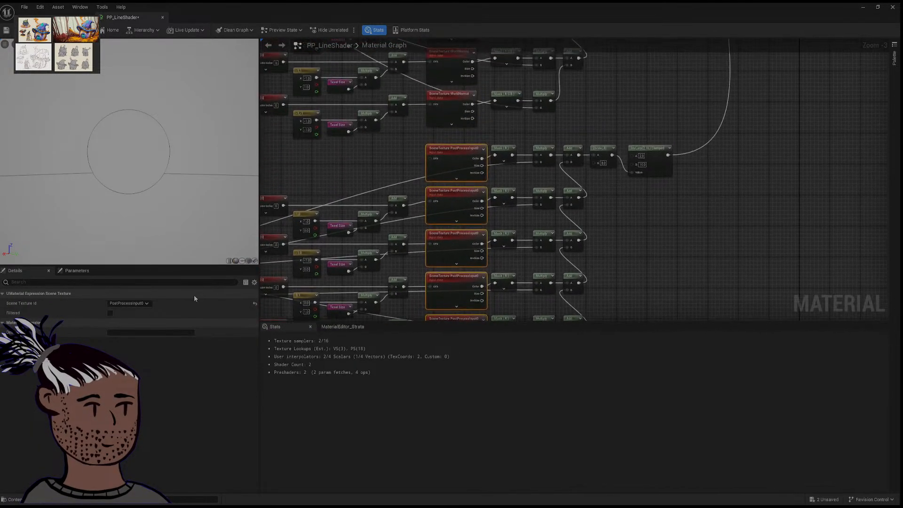
click(142, 326)
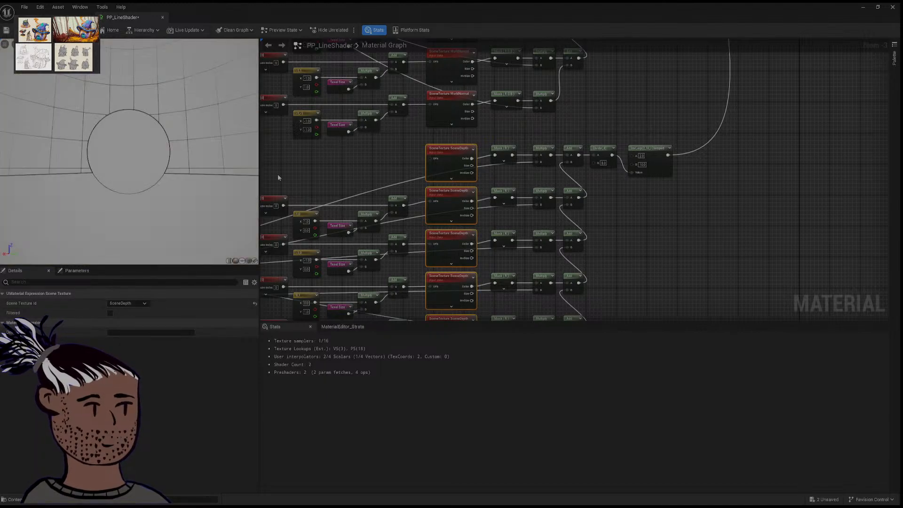
Step: Check the lines in the material preview from another angle, then switch to the level and show the LineArtVolume
mouse_move(212, 171)
mouse_down()
mouse_move(190, 181)
mouse_move(205, 178)
mouse_up()
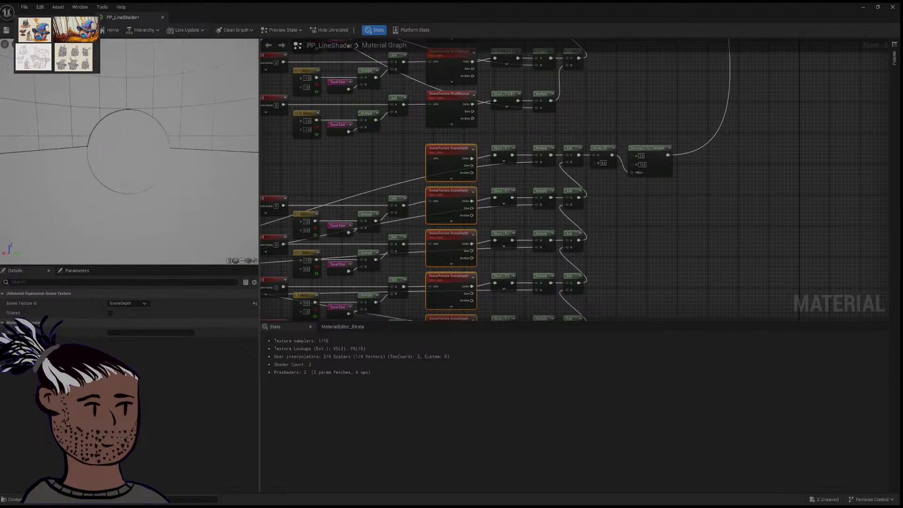
mouse_move(157, 102)
mouse_down()
mouse_move(175, 103)
mouse_move(156, 103)
mouse_up()
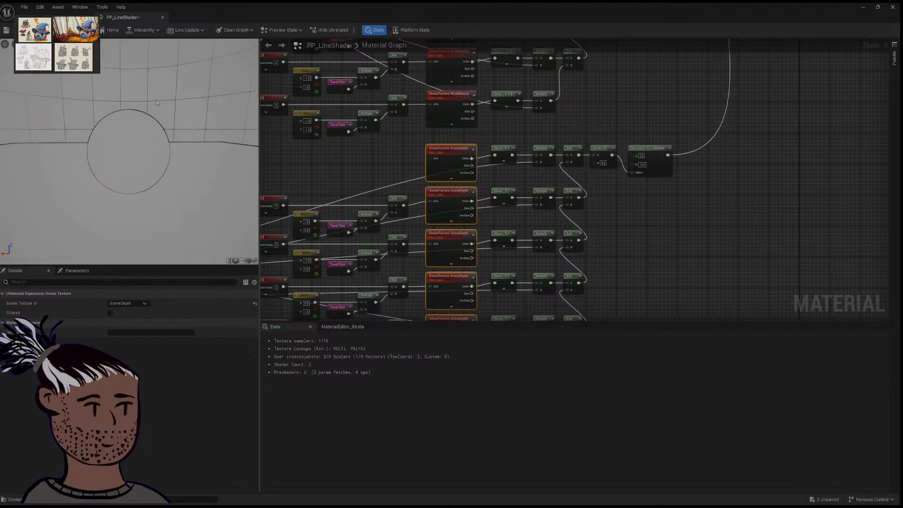
click(56, 18)
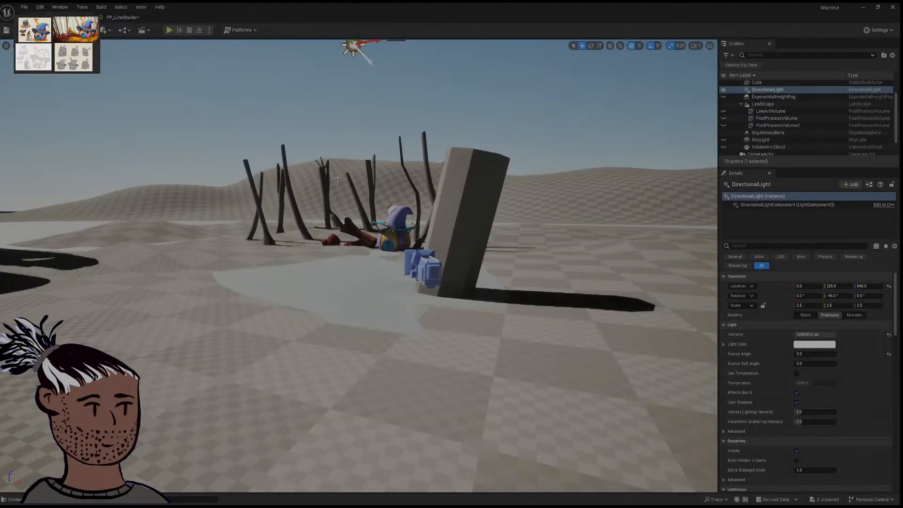
click(724, 126)
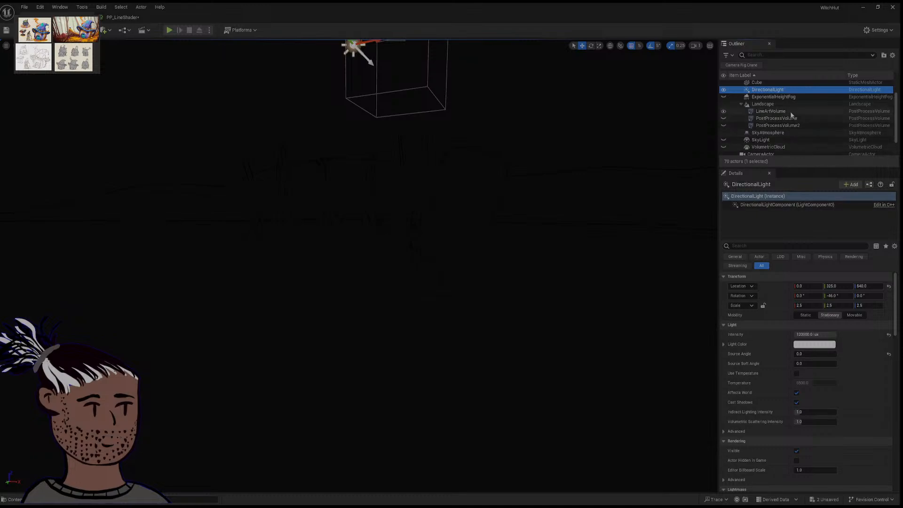
Step: Select the LineArtVolume and review its film, post-process material, volume and brush settings
click(767, 111)
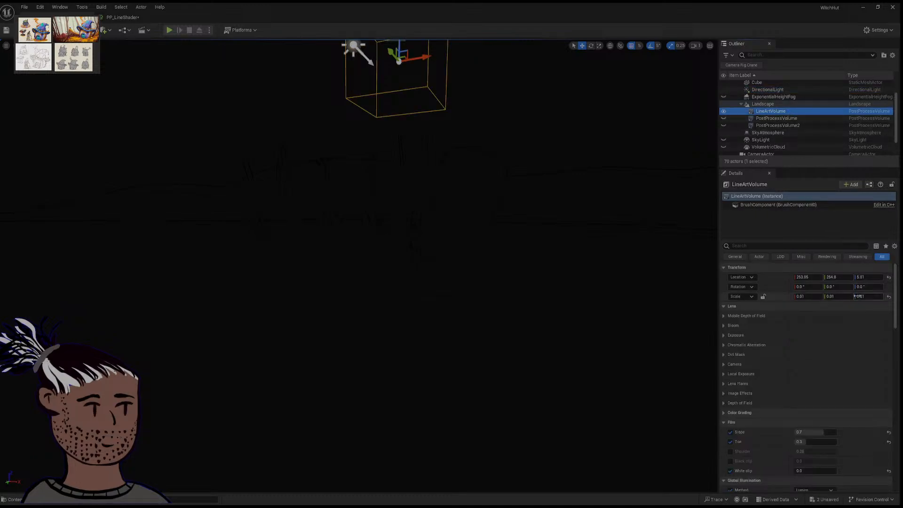
scroll(845, 412, down, 3)
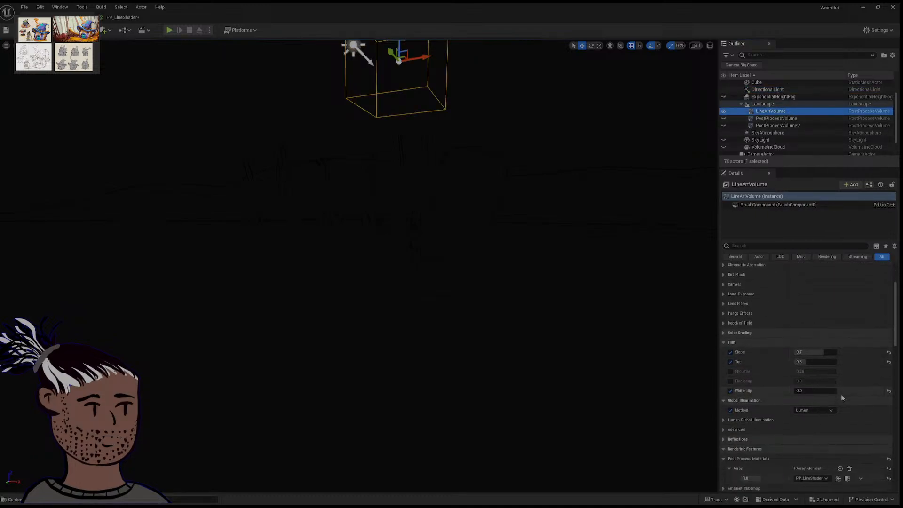
scroll(842, 397, down, 4)
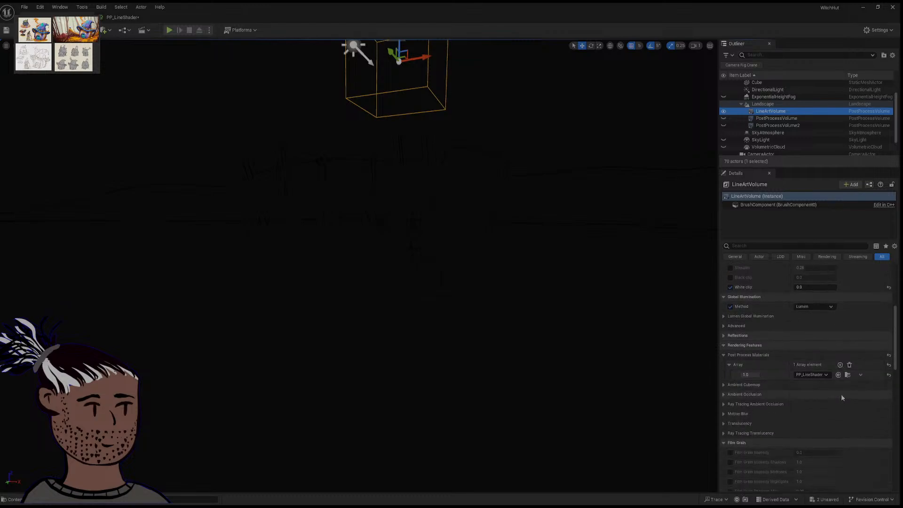
scroll(842, 397, down, 10)
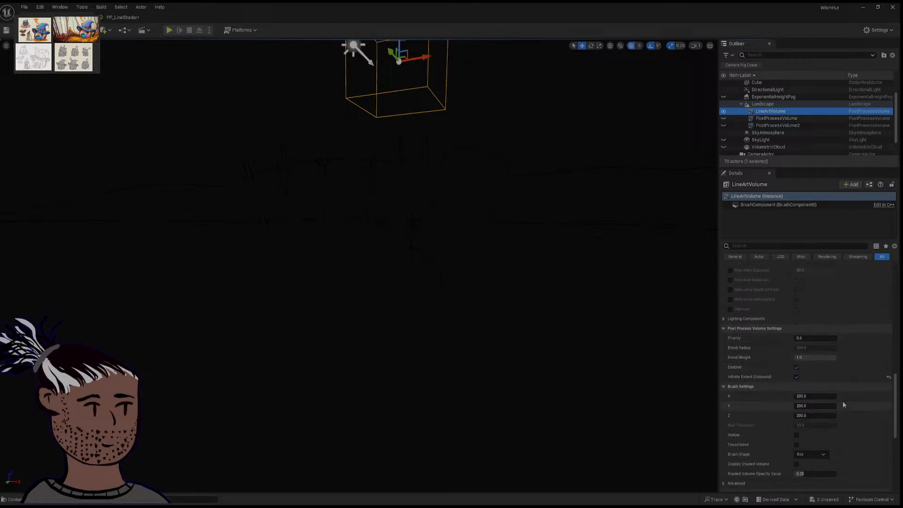
scroll(839, 368, down, 3)
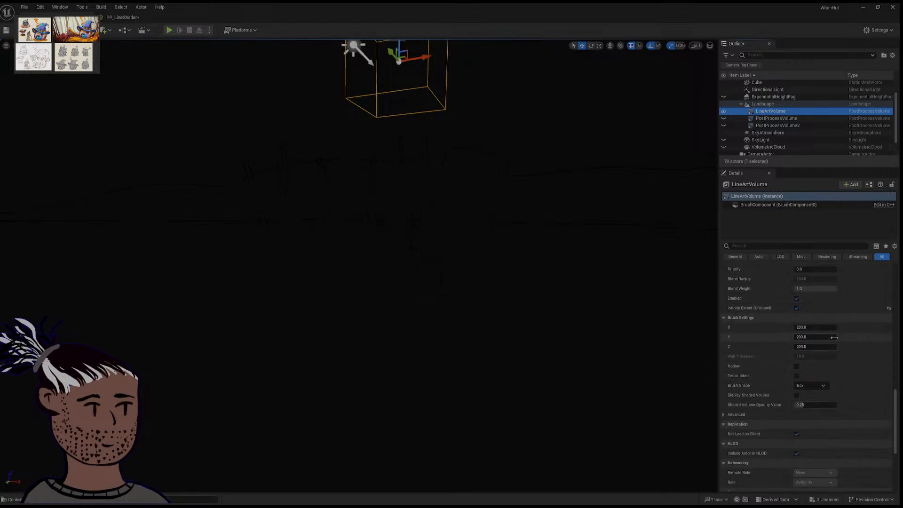
scroll(830, 349, down, 7)
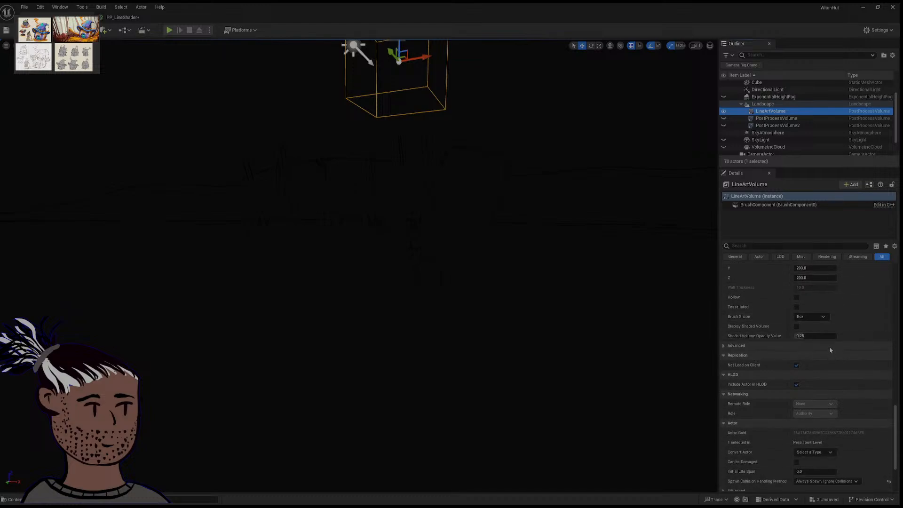
scroll(825, 350, up, 10)
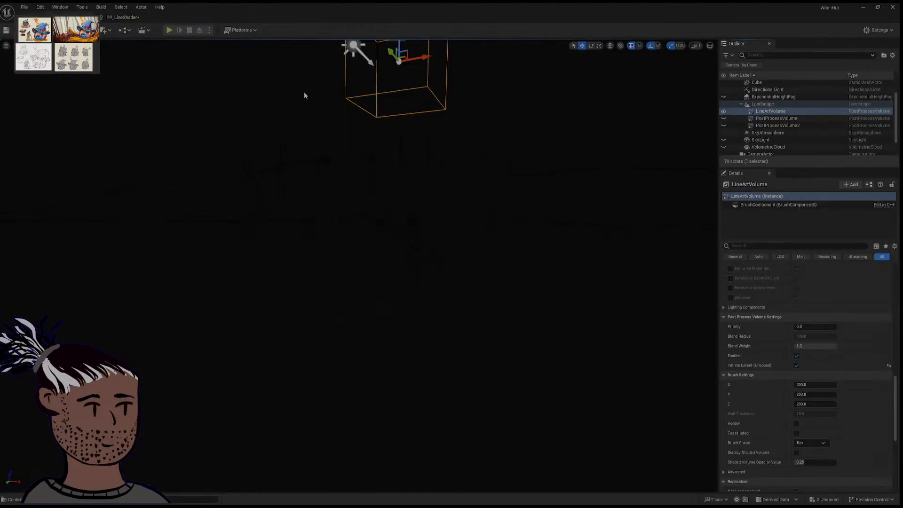
scroll(786, 149, up, 2)
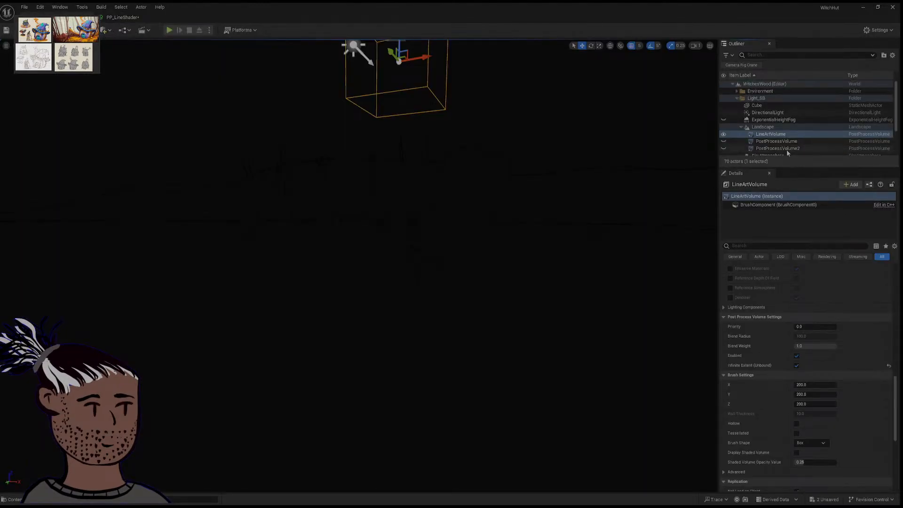
Step: Hide the DirectionalLight to inspect the line art in the scene without it, and show the light again
click(724, 113)
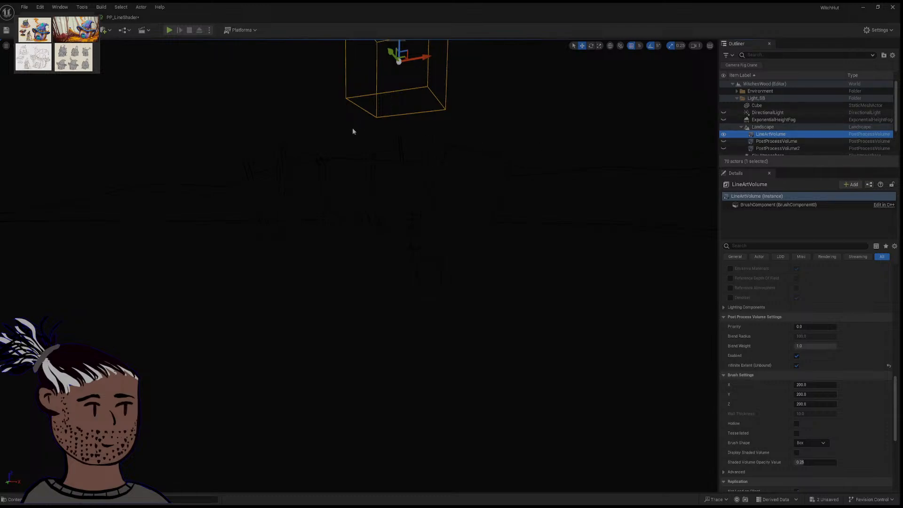
right_drag(292, 140, 325, 139)
key(w)
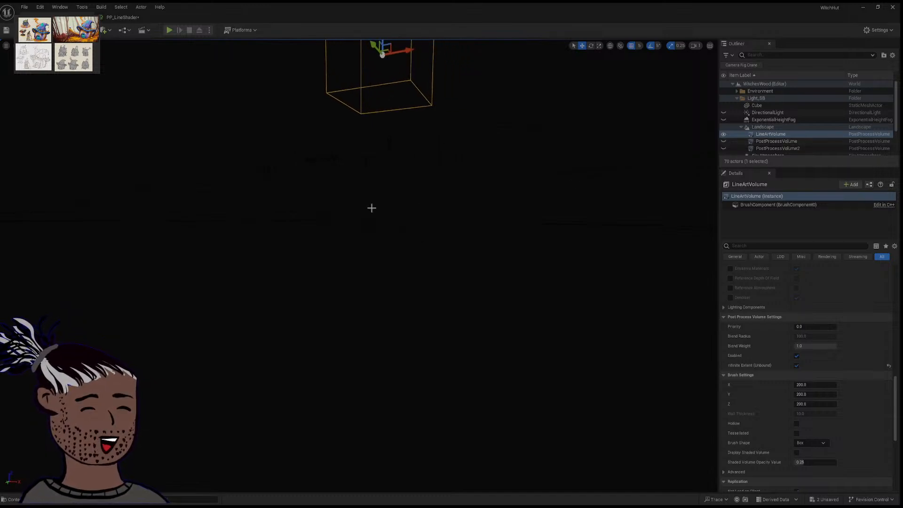
click(723, 113)
Step: Hide the SkyAtmosphere actor and check the line art without it
scroll(737, 140, down, 2)
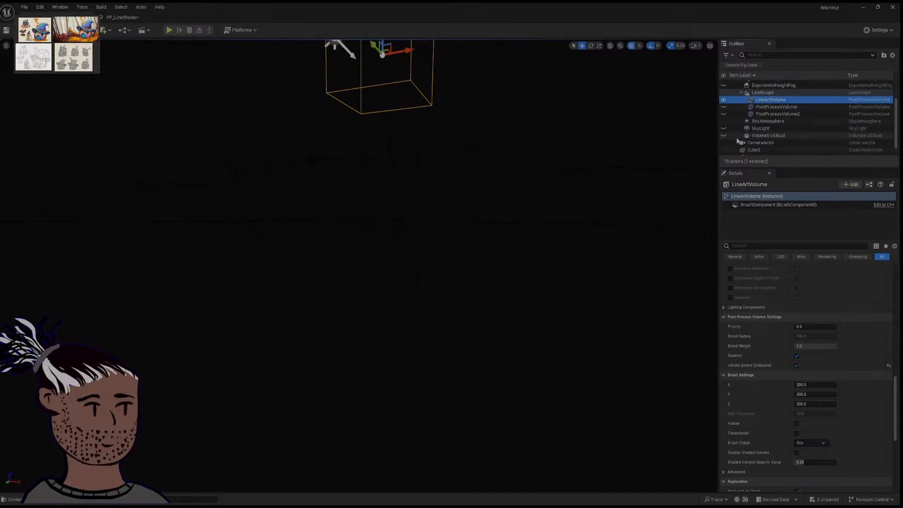
click(723, 121)
scroll(786, 145, down, 1)
scroll(785, 146, up, 3)
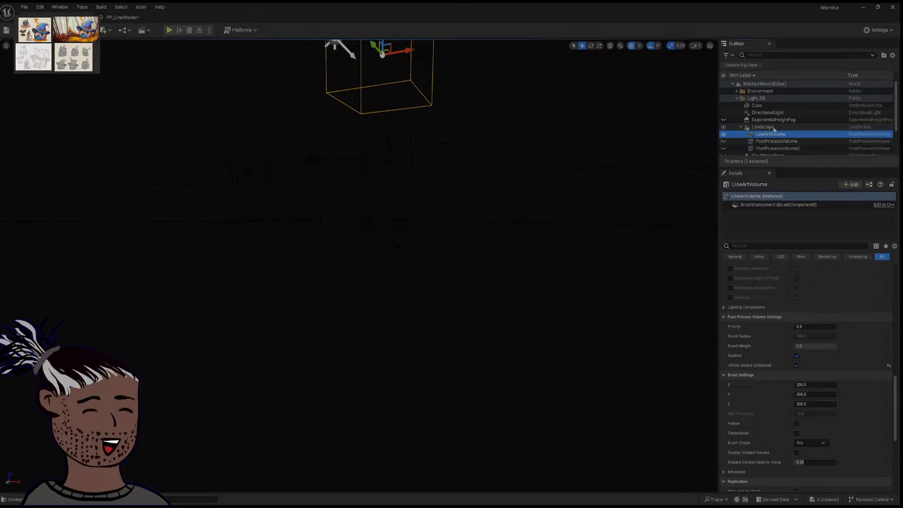
scroll(786, 137, down, 2)
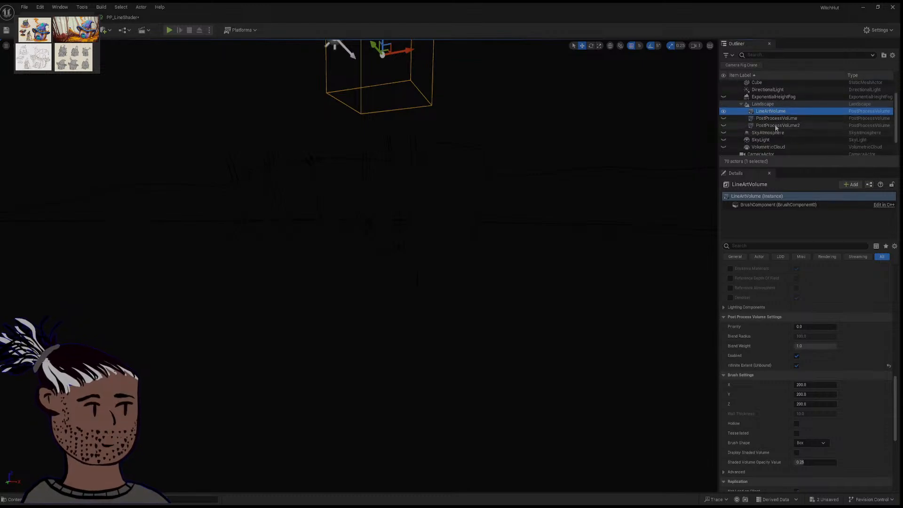
Step: Hide the LineArtVolume and toggle the DirectionalLight's visibility off and on to compare the scene's lighting
click(724, 111)
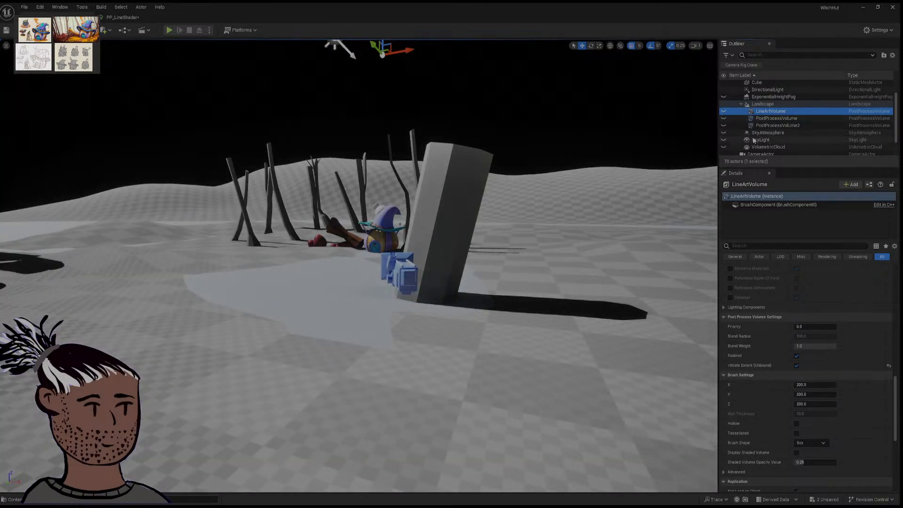
click(724, 89)
click(724, 89)
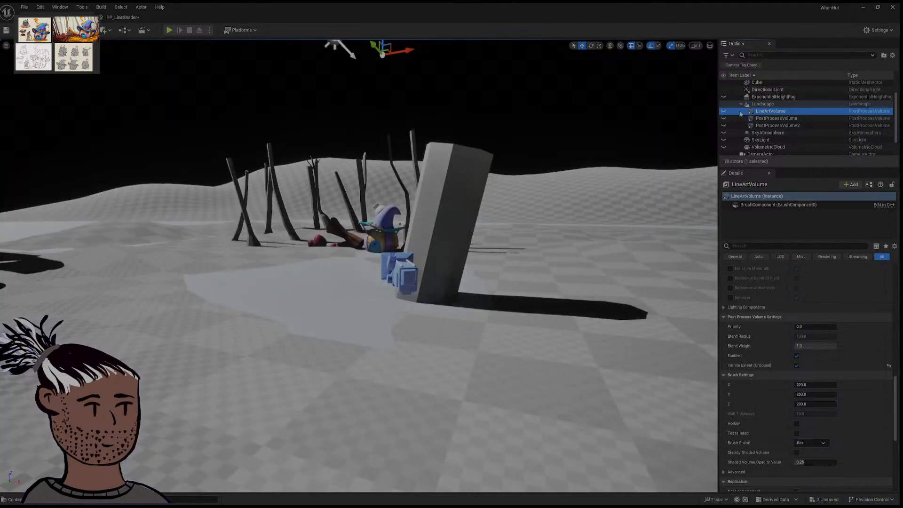
Step: Toggle the SkyAtmosphere actor's visibility on and off to compare the scene's lighting
click(724, 132)
click(724, 132)
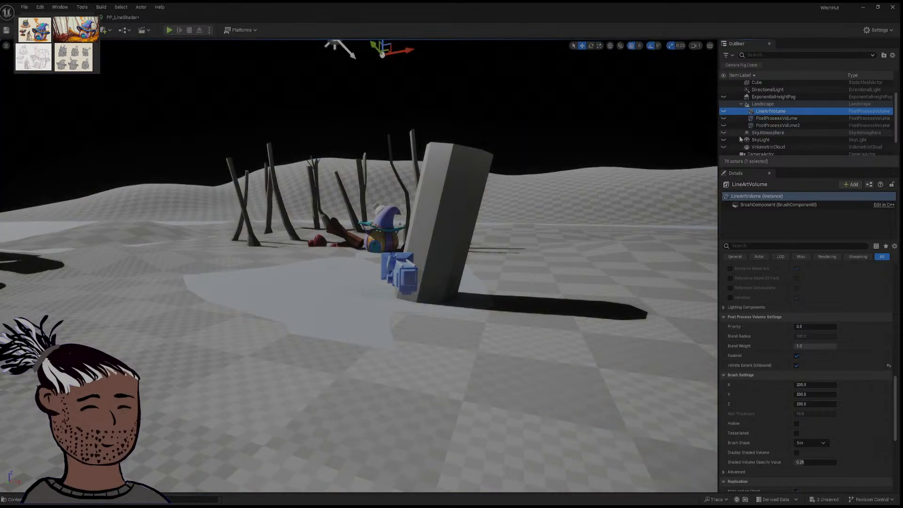
click(725, 133)
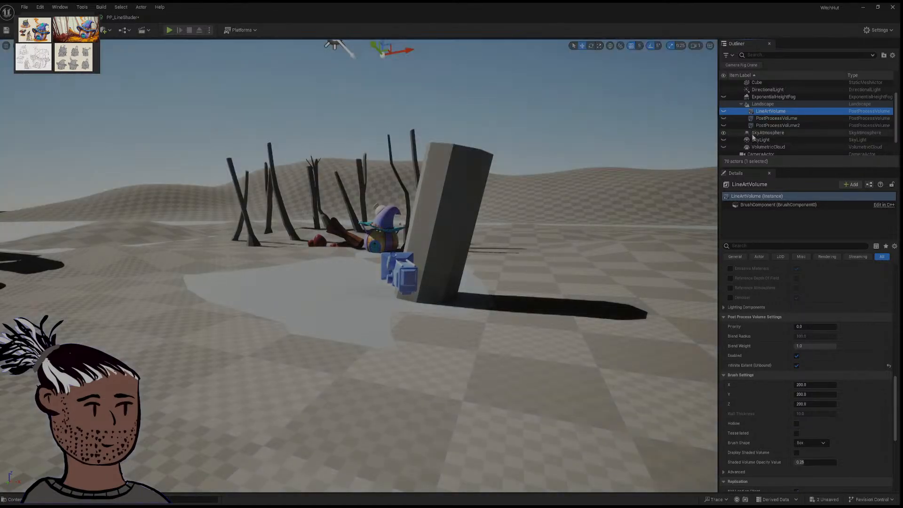
click(724, 133)
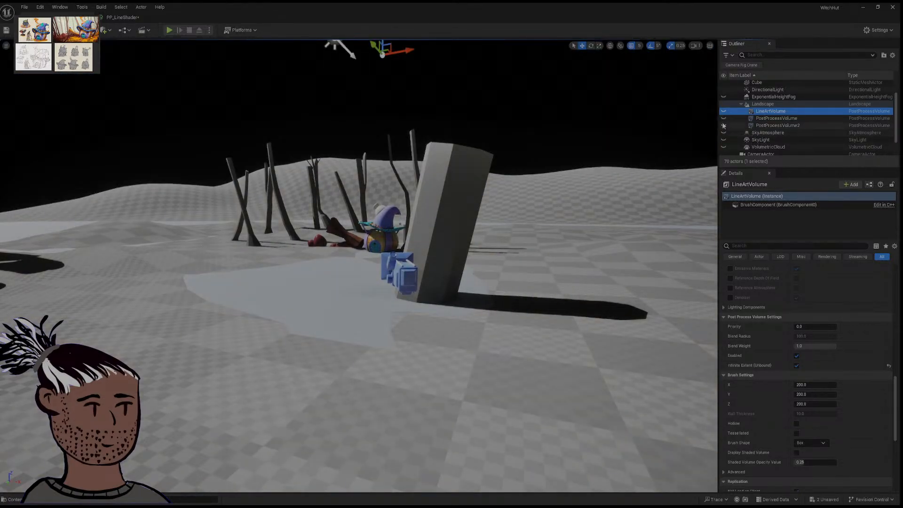
Step: Examine the LineArtVolume's remaining settings, from its post-process materials and film grain through brush, replication and actor options
scroll(783, 273, down, 5)
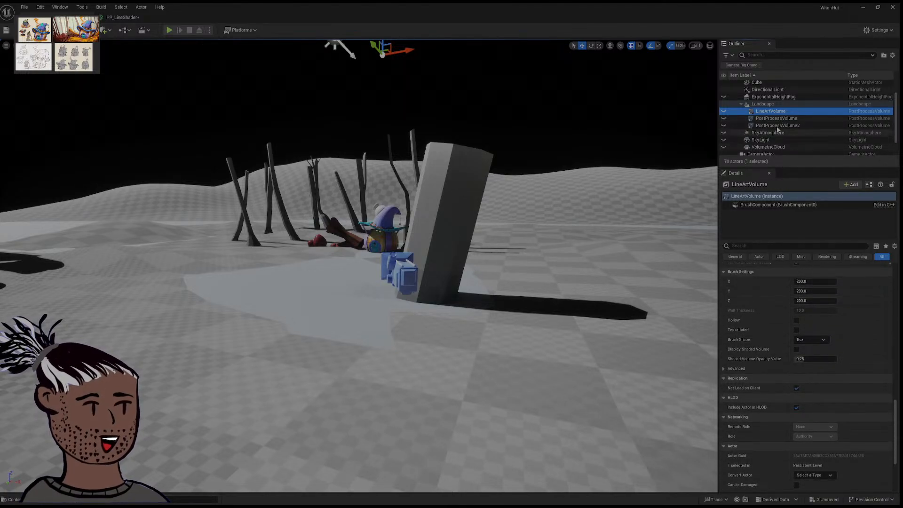
scroll(796, 319, down, 5)
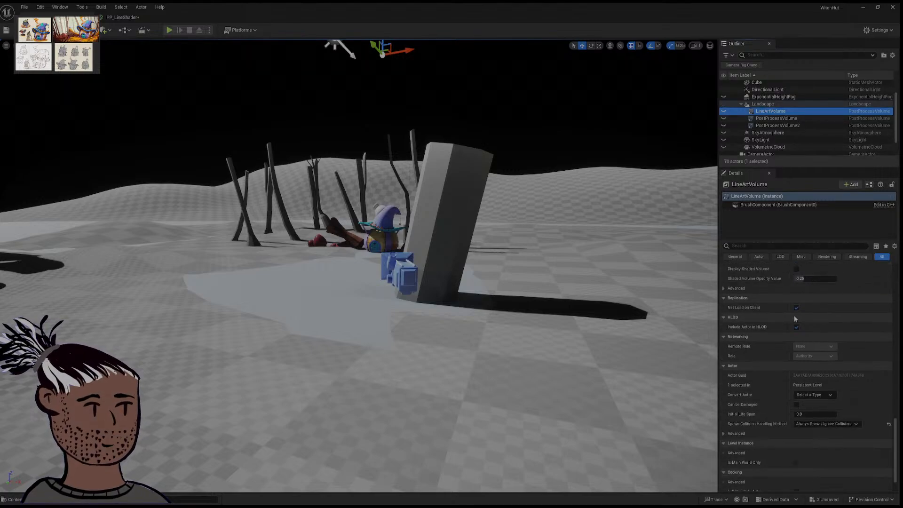
scroll(818, 397, down, 1)
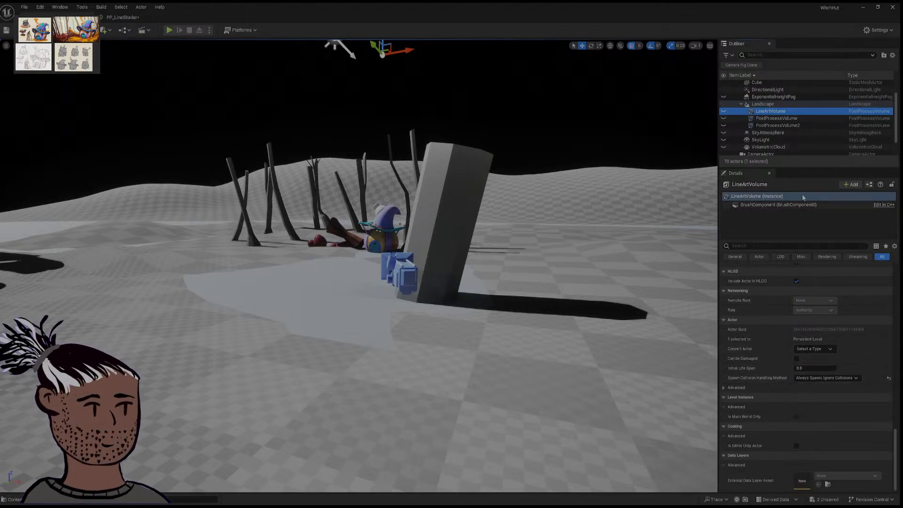
scroll(795, 408, up, 4)
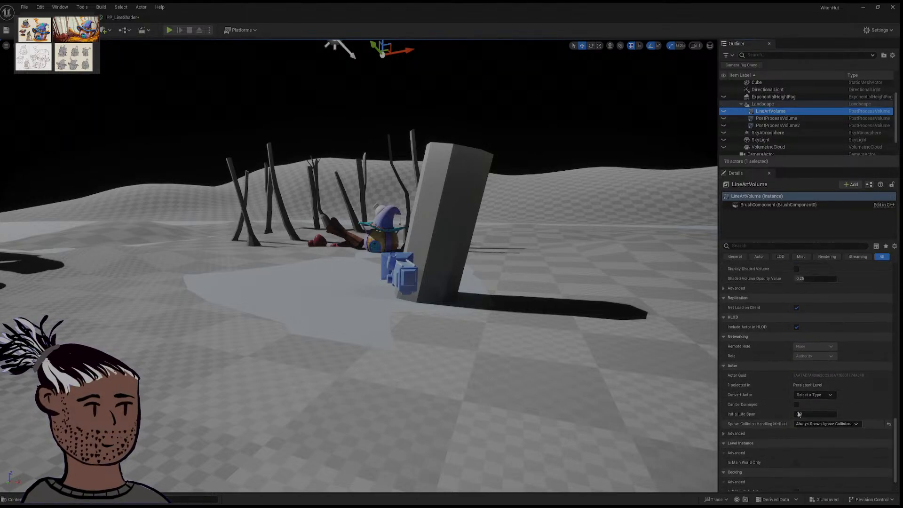
scroll(800, 413, up, 6)
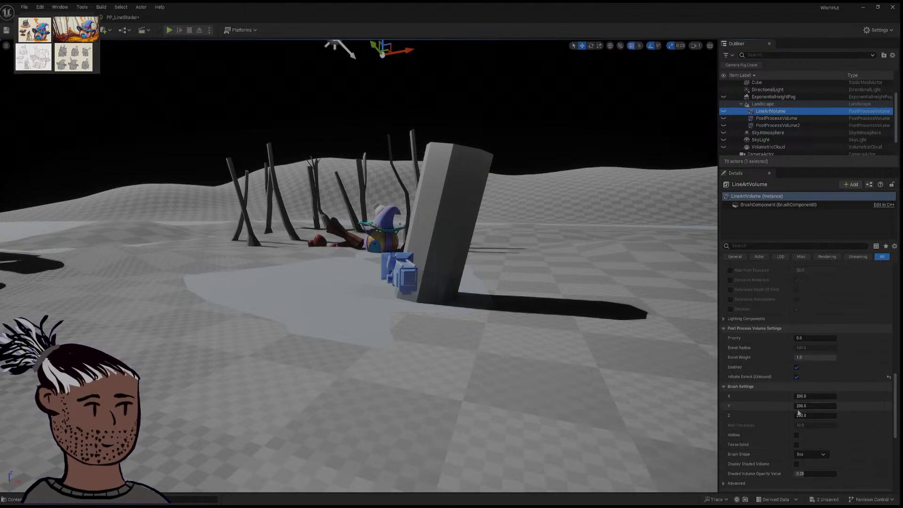
scroll(800, 412, up, 10)
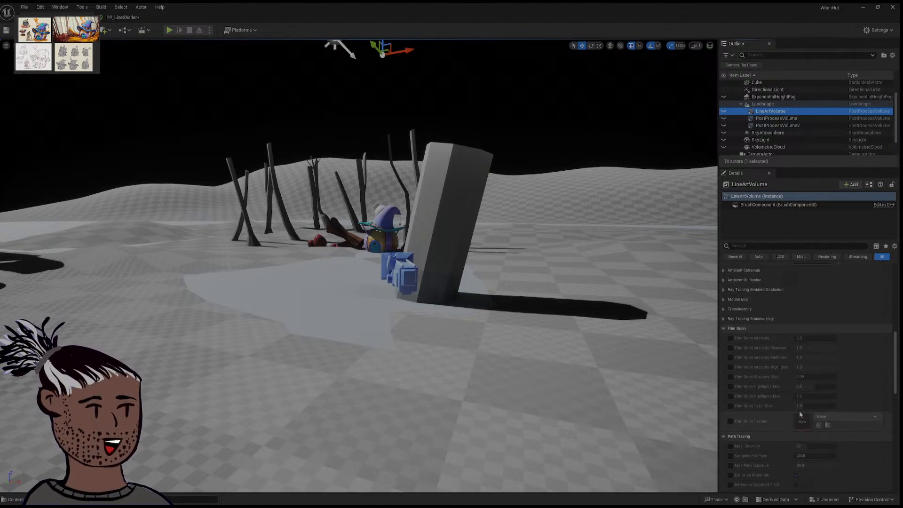
scroll(800, 410, up, 1)
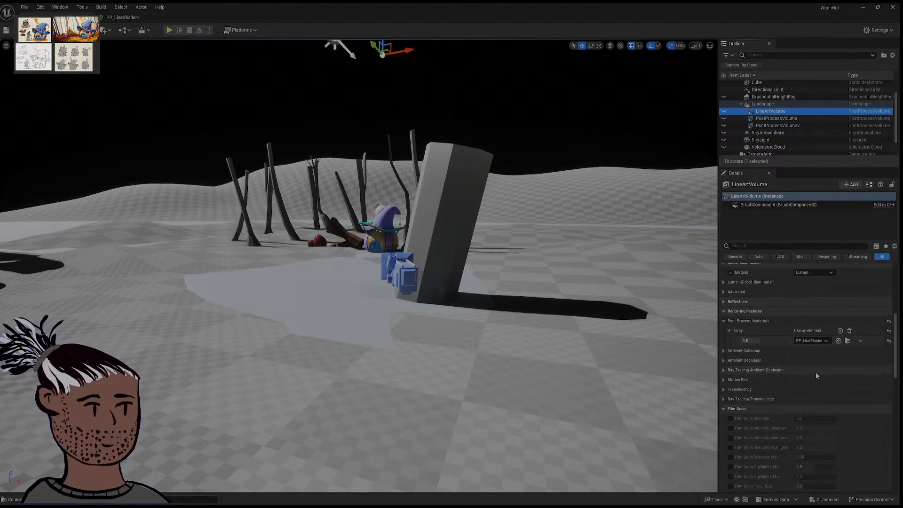
scroll(809, 374, down, 10)
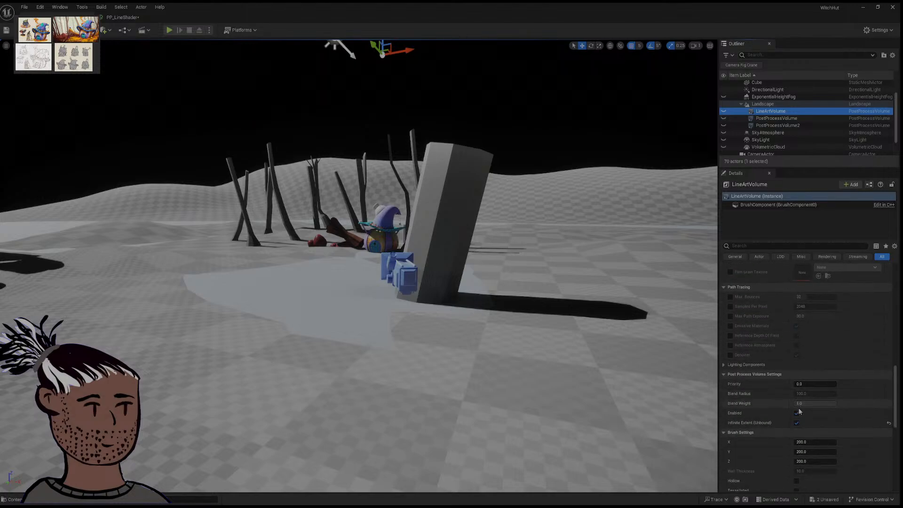
Step: Show the LineArtVolume and toggle its Enabled option off and on to compare the scene with and without line art
click(797, 414)
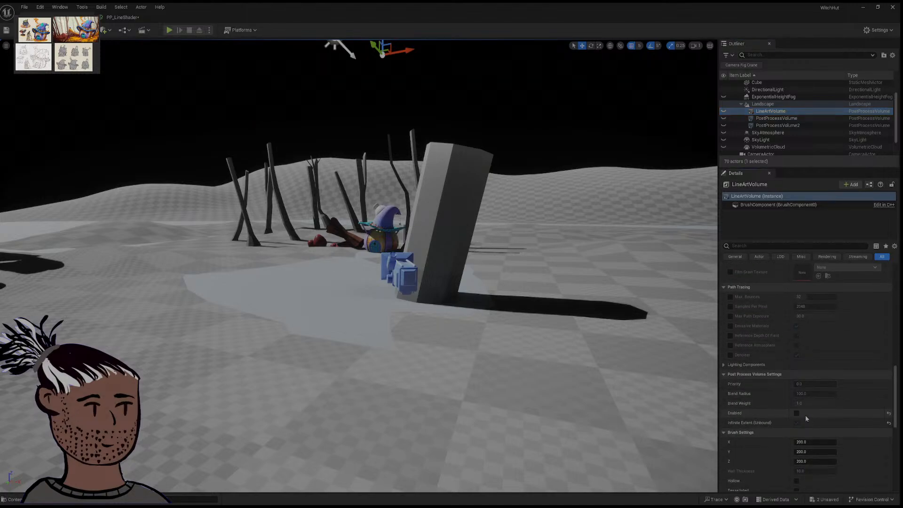
click(797, 414)
click(724, 111)
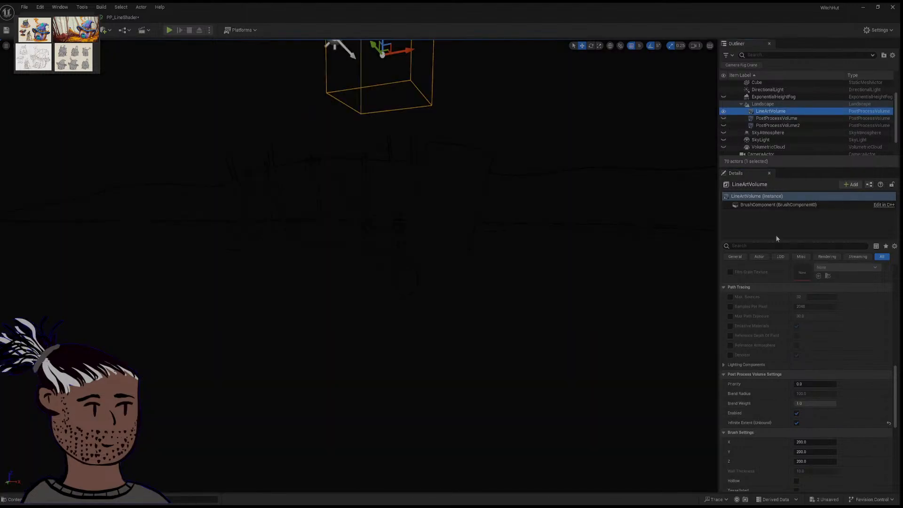
click(797, 414)
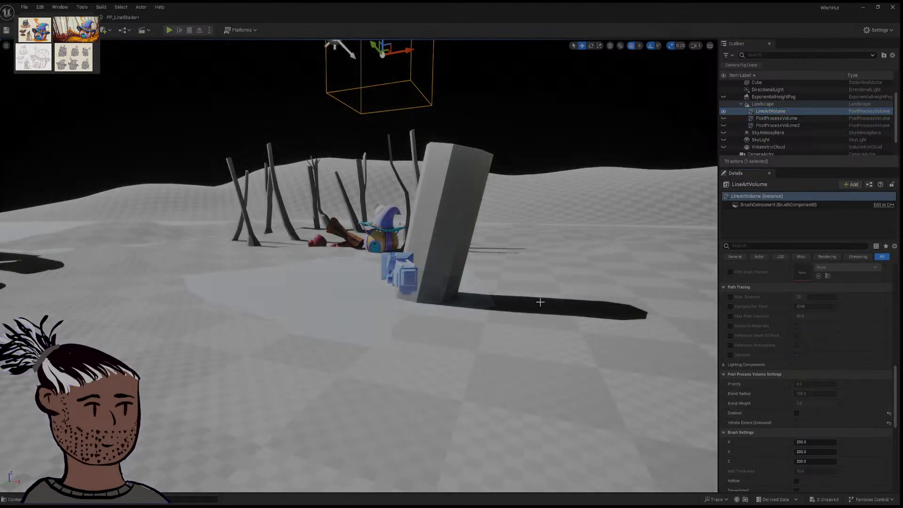
key(w)
right_drag(463, 285, 503, 276)
key(w)
click(796, 414)
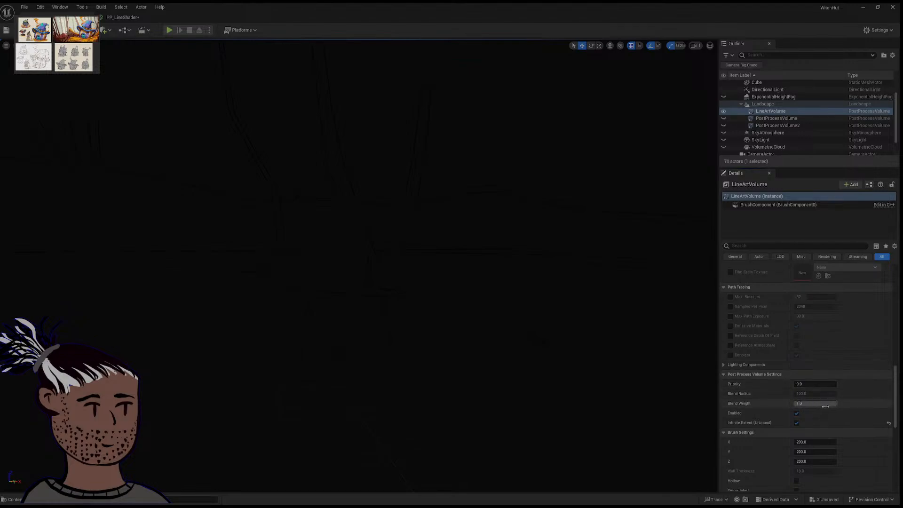
Step: Lower the LineArtVolume's blend weight to nearly zero and check the line art around the scene and through the camera
mouse_move(805, 403)
mouse_down()
mouse_move(845, 406)
mouse_move(816, 404)
mouse_up()
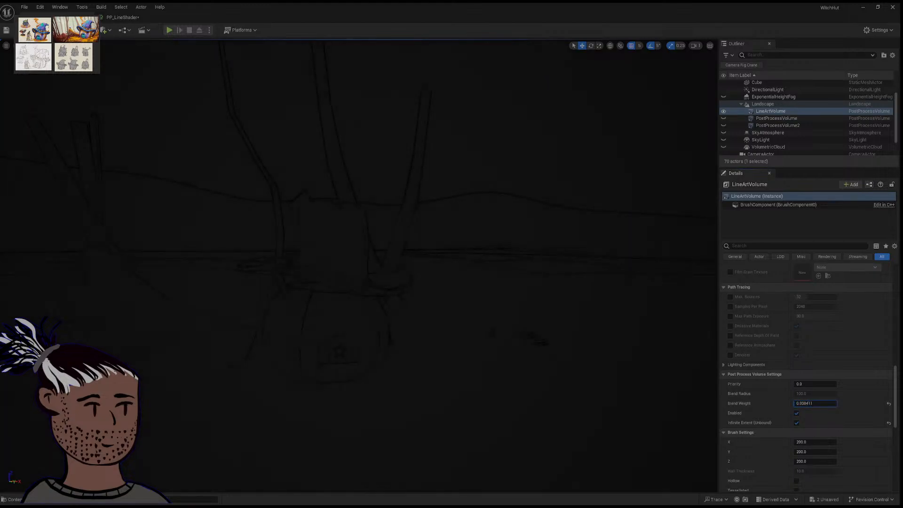
drag(796, 404, 797, 403)
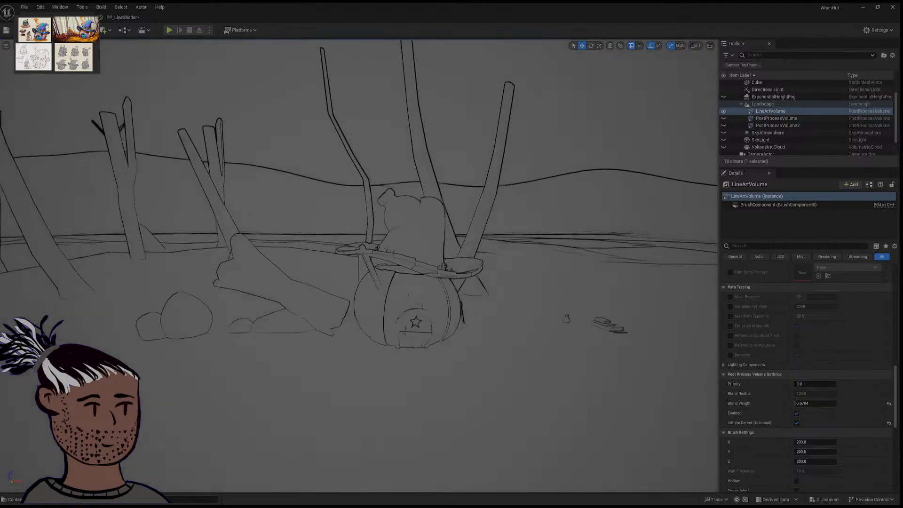
right_drag(359, 266, 328, 282)
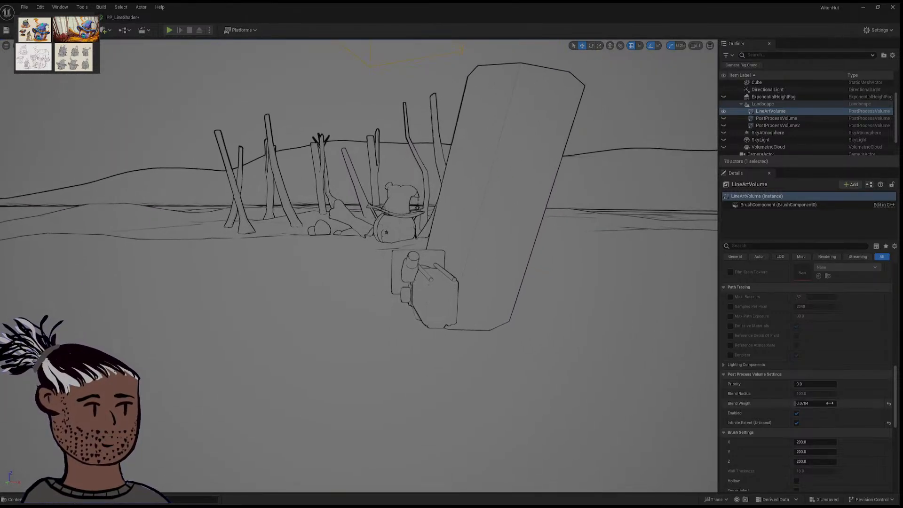
drag(809, 403, 799, 404)
right_drag(329, 283, 336, 263)
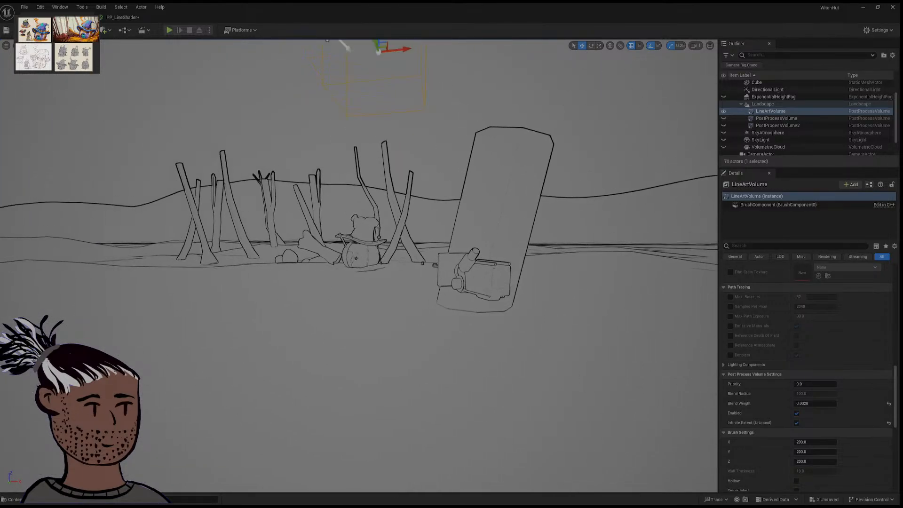
click(43, 113)
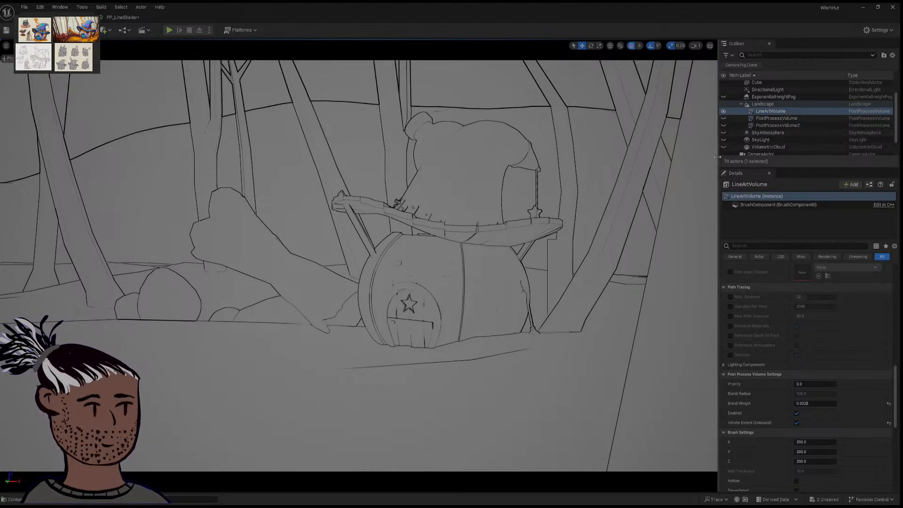
Step: Try raising the LineArtVolume's priority, and set it back to 0
mouse_move(804, 384)
mouse_down()
mouse_move(830, 385)
mouse_move(804, 384)
mouse_up()
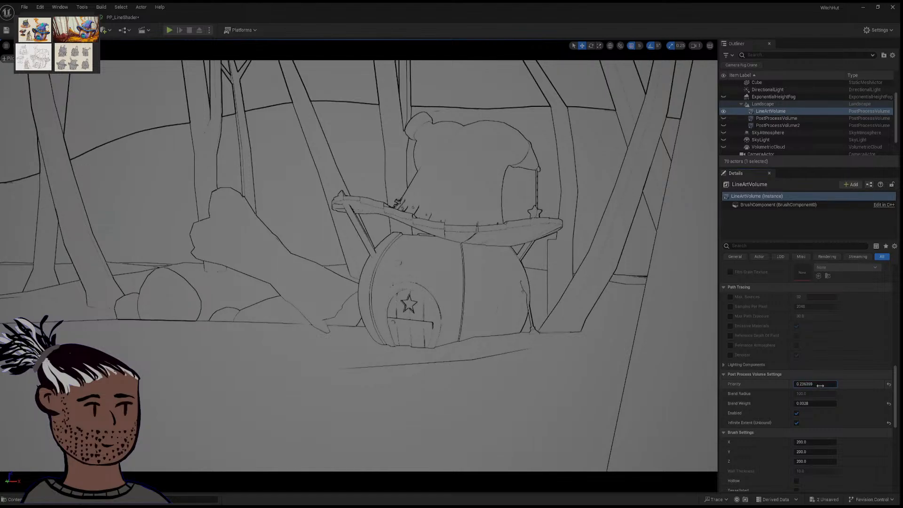
click(820, 385)
text(0)
key(Return)
drag(802, 384, 806, 384)
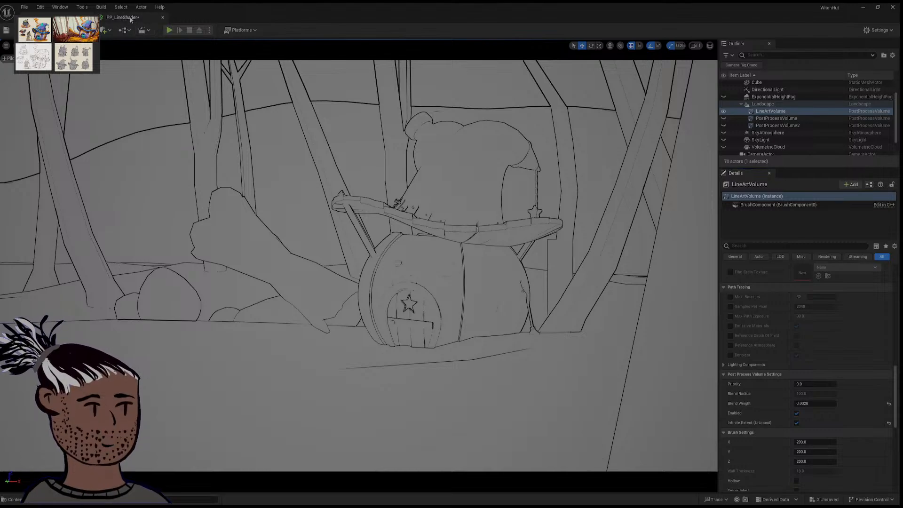
Step: Set the LineArtVolume's blend weight to 0, and try a higher value for comparison
click(812, 403)
text(0)
key(Return)
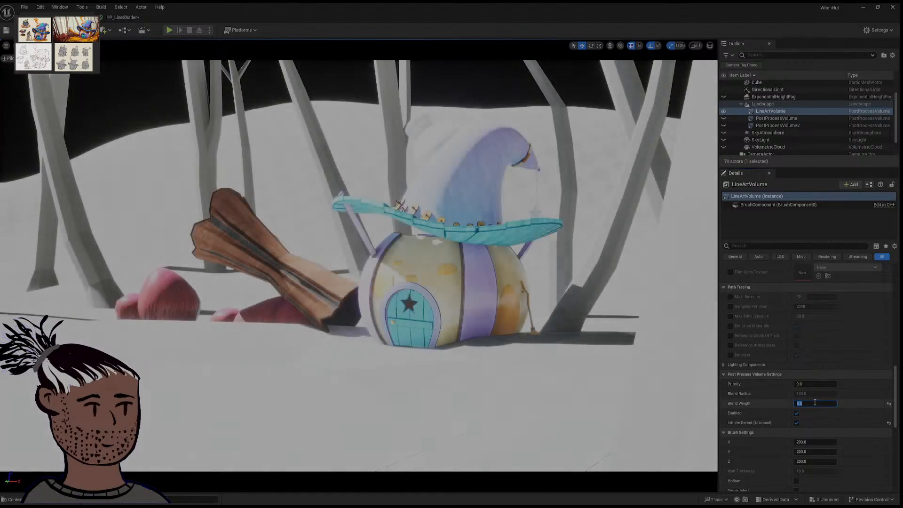
click(817, 402)
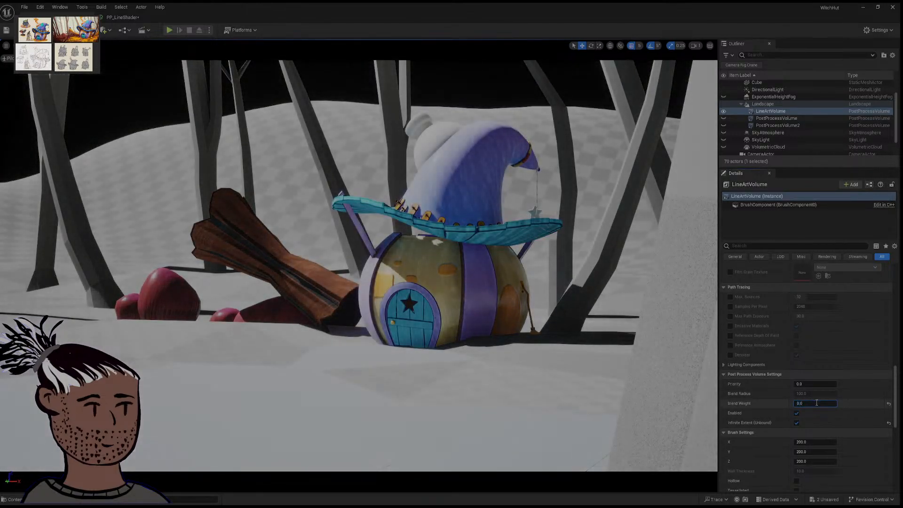
key(BackSpace)
key(Return)
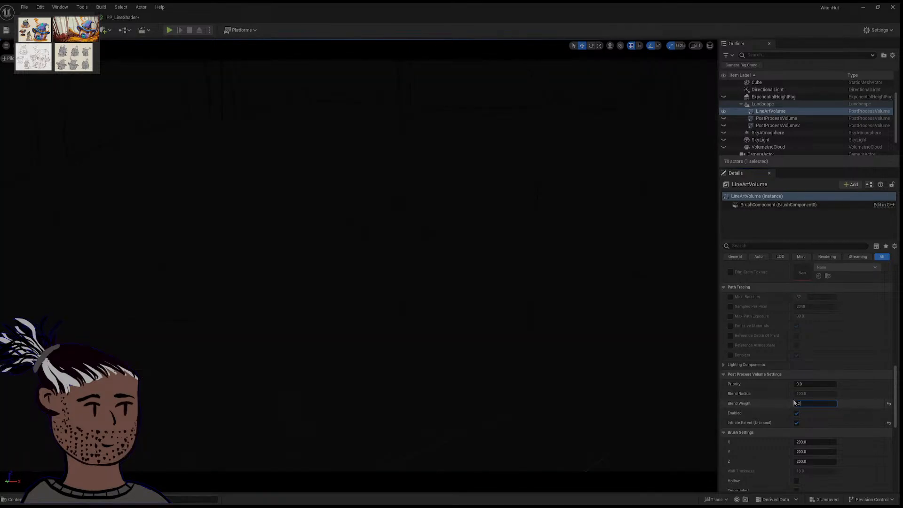
key(Return)
Step: Try a blend weight of 0.1 on the LineArtVolume, and settle on 0.001
click(816, 404)
text(0.)
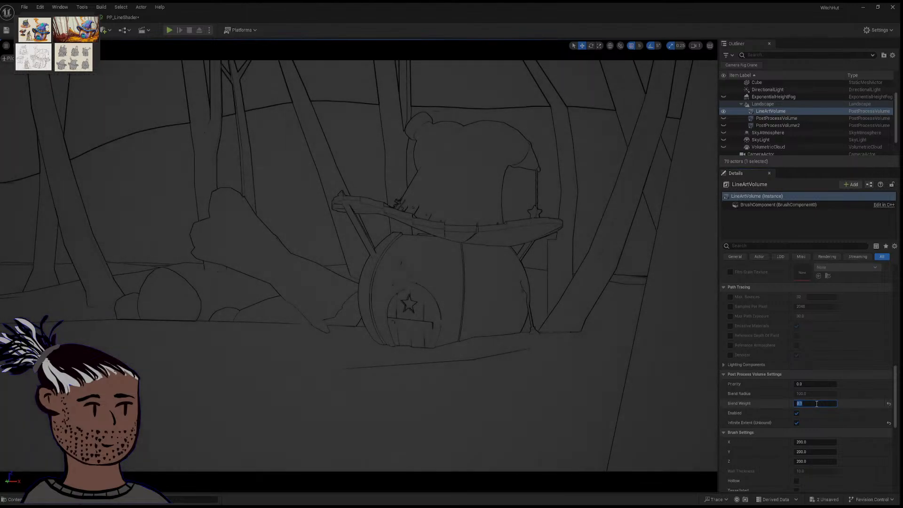
text(1)
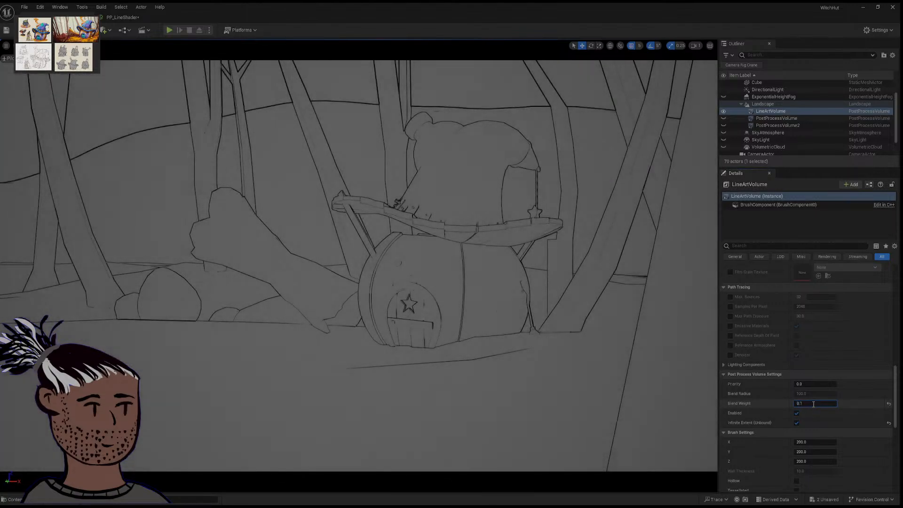
key(Return)
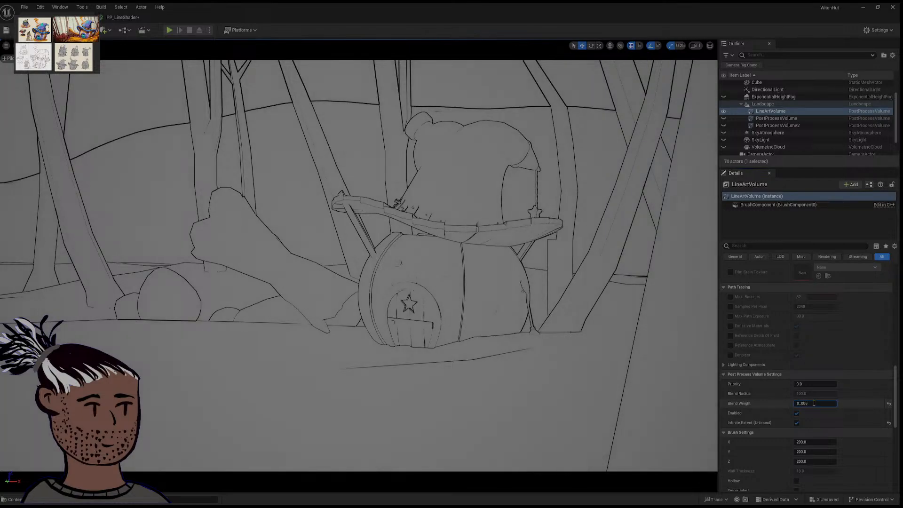
key(Return)
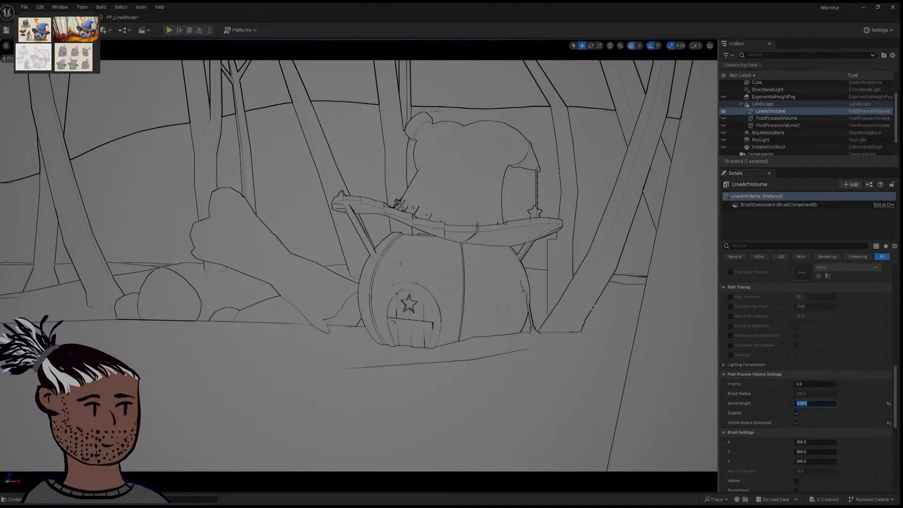
Step: Leave the camera view and fly around the witch hut and trees to examine the line art
click(89, 59)
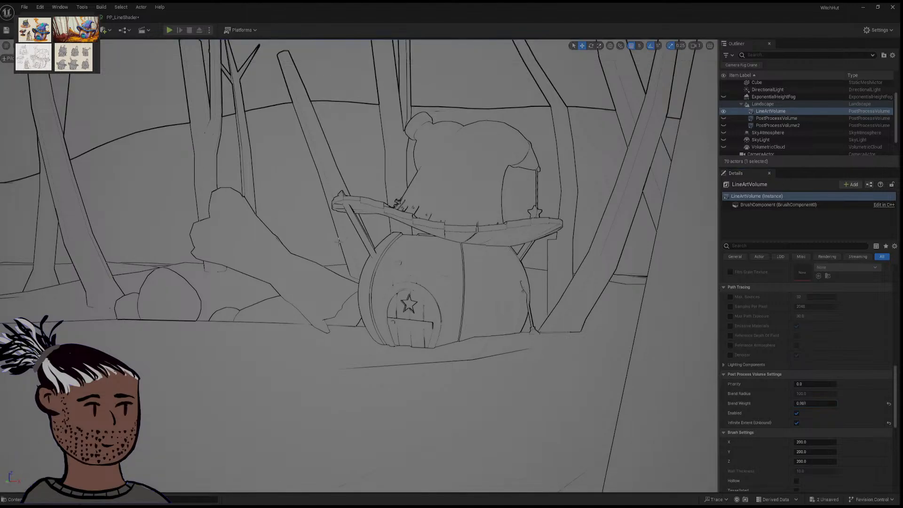
click(78, 59)
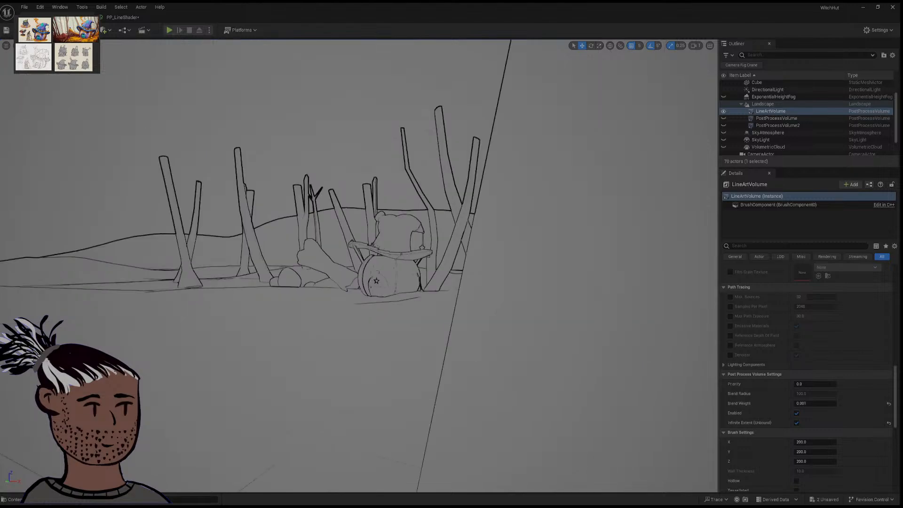
mouse_move(254, 165)
right_down()
mouse_move(243, 159)
mouse_move(269, 172)
mouse_move(278, 163)
mouse_move(263, 162)
right_up()
key(a)
key(w)
key(s)
key(w)
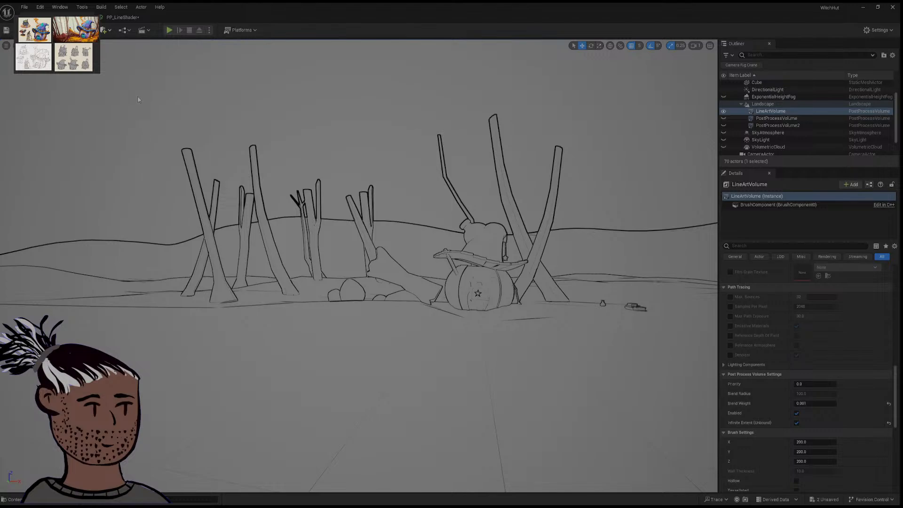
Step: Add a Player Start actor to the level and move it from beside the hut to the left of the trees
click(191, 136)
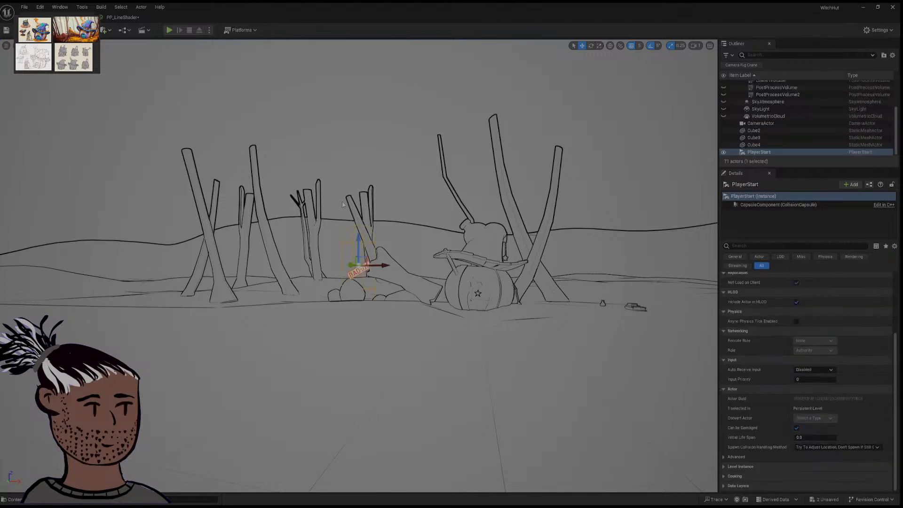
right_drag(368, 226, 346, 246)
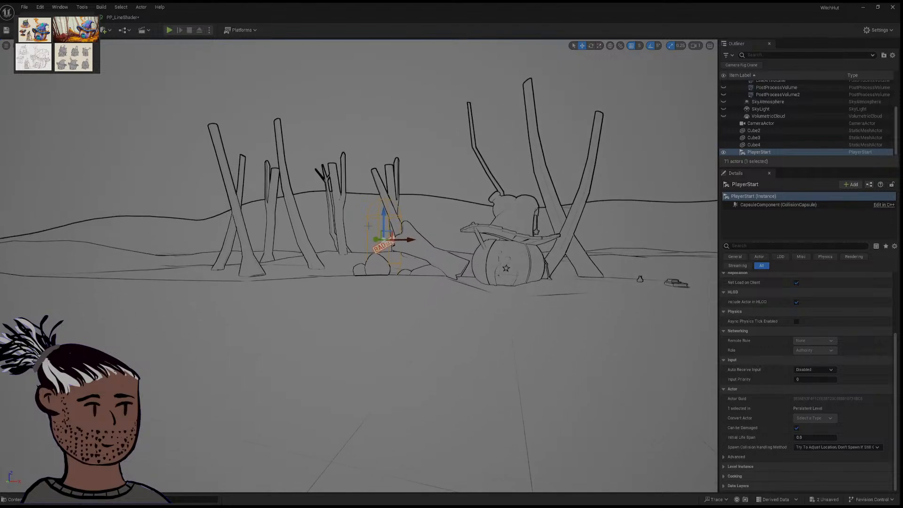
drag(384, 239, 183, 219)
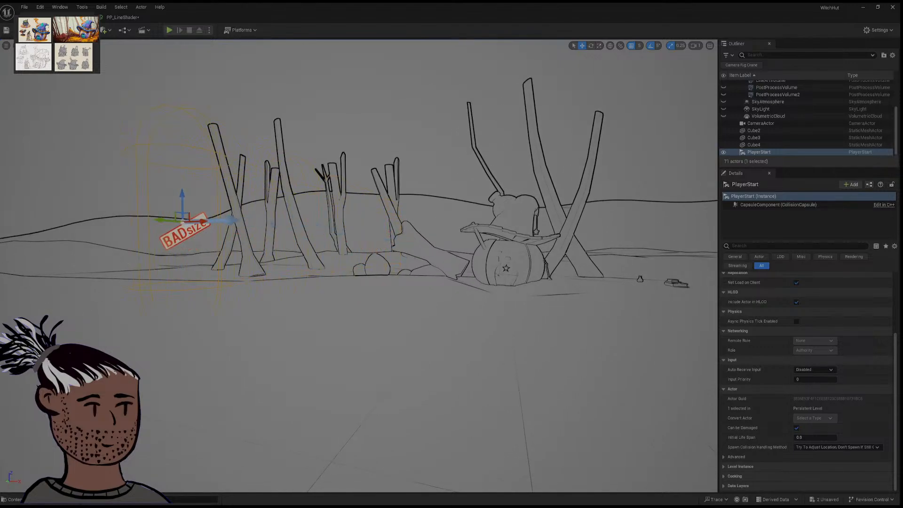
Step: Play-test the level twice from the Player Start, looking around the scene, and stop each session
click(170, 30)
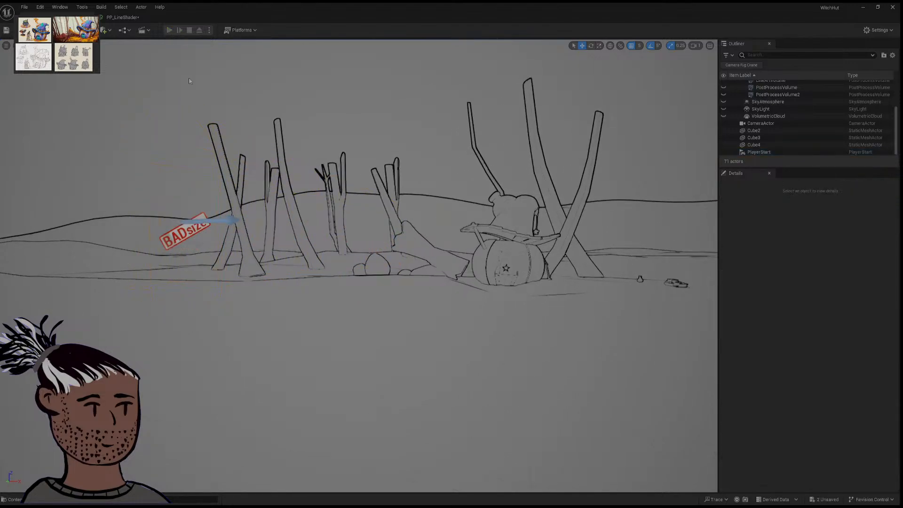
click(313, 186)
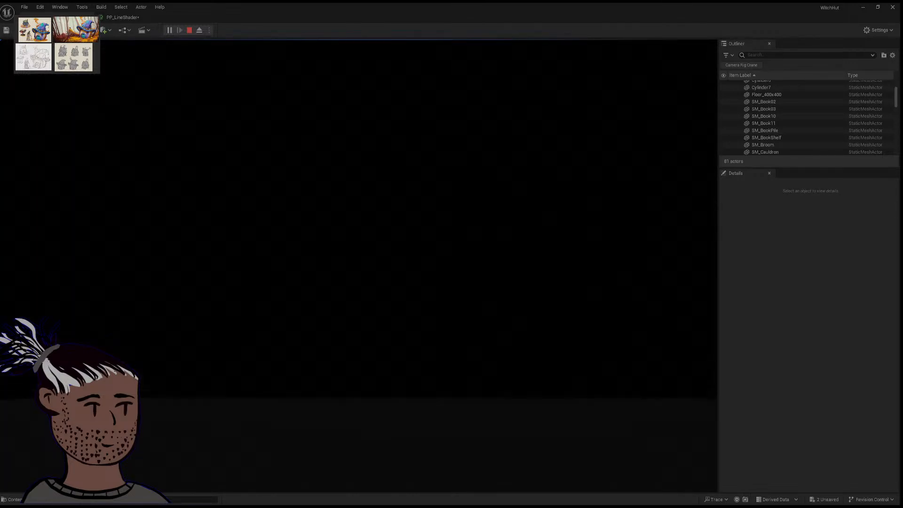
key(Escape)
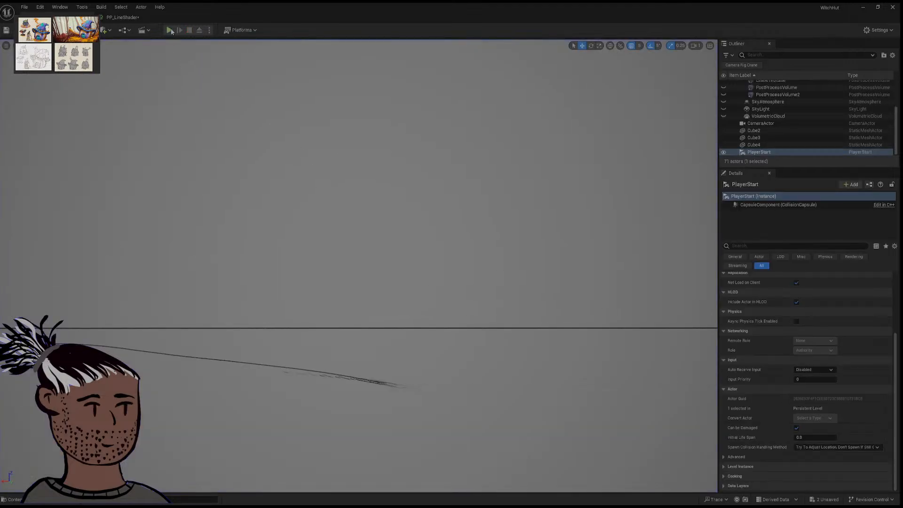
click(170, 30)
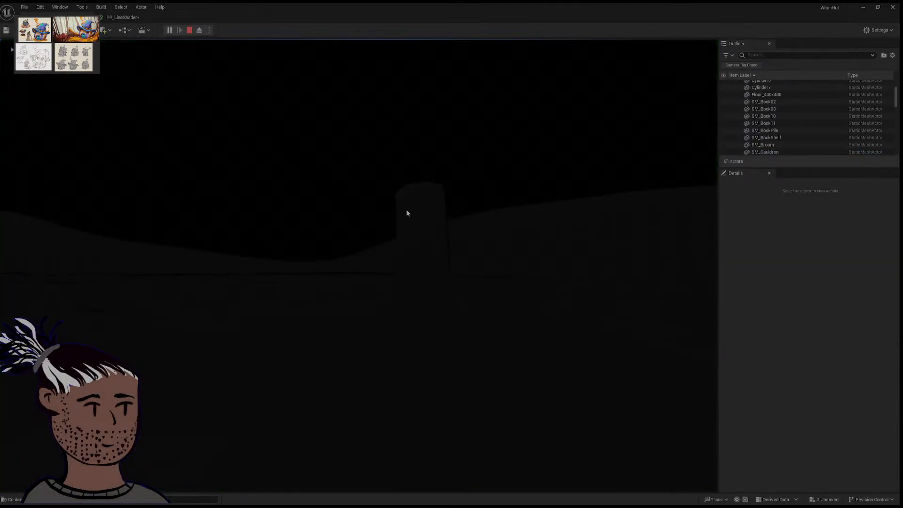
click(408, 213)
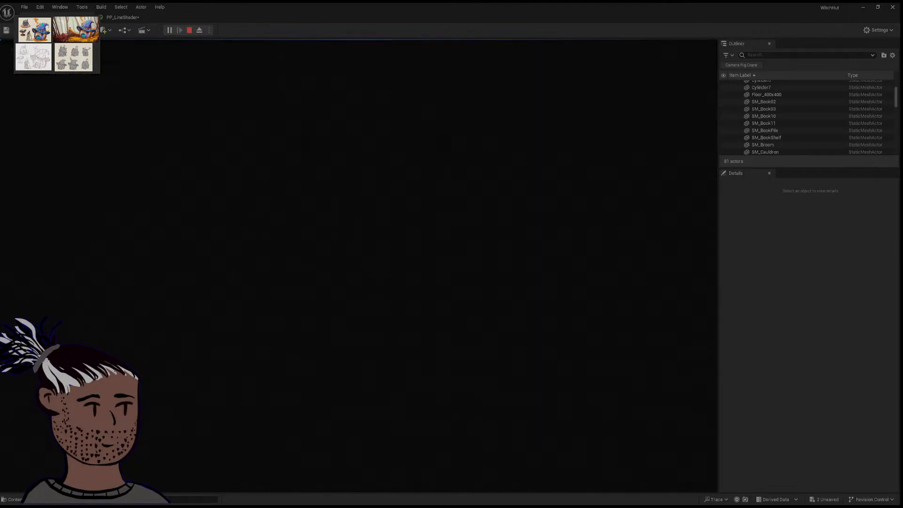
key(Escape)
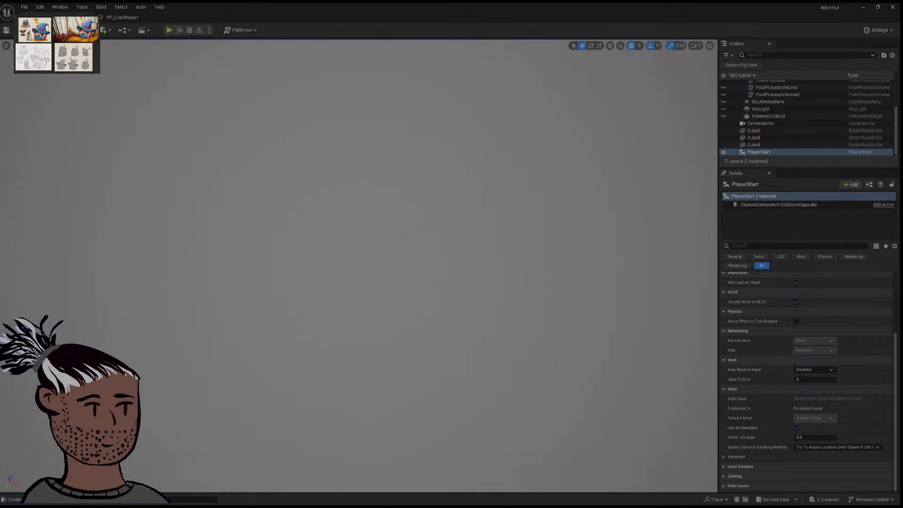
Step: Select the volumetric fog Cube in the lighting folder, frame it, and raise it vertically above the ground
right_drag(359, 266, 398, 214)
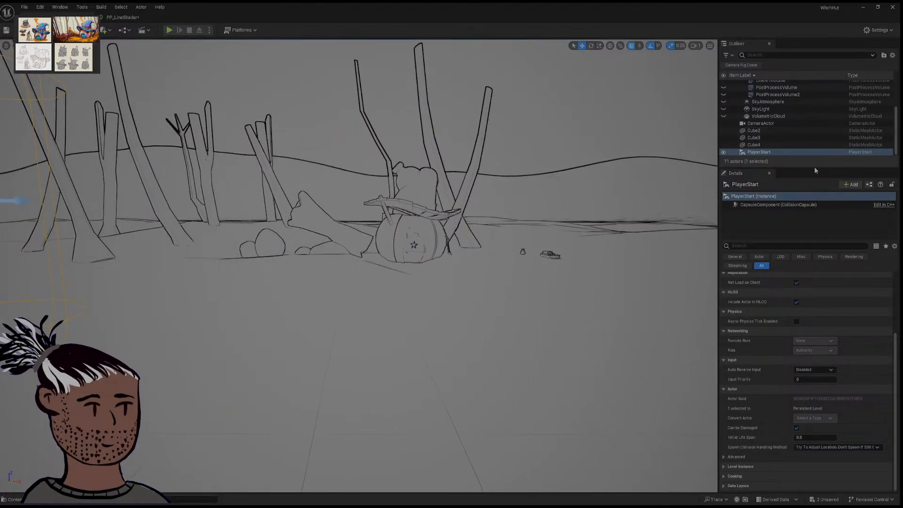
scroll(774, 151, up, 3)
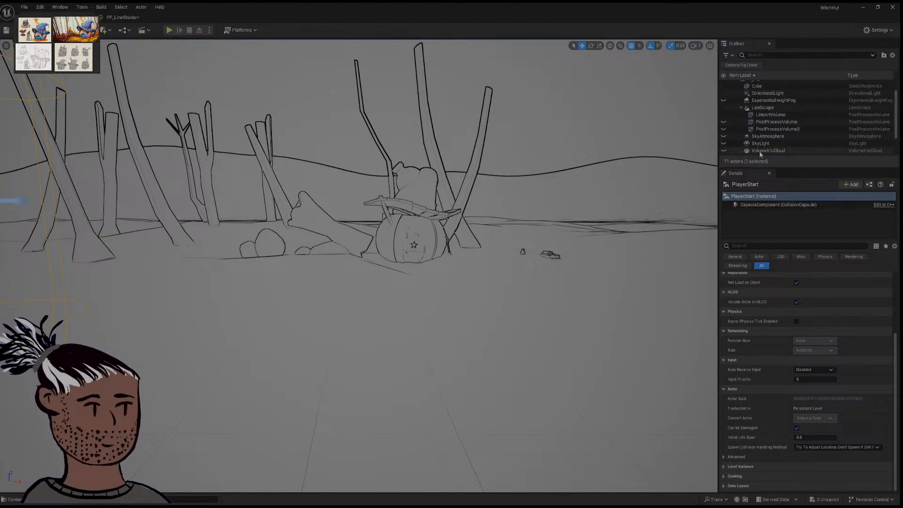
scroll(769, 153, up, 2)
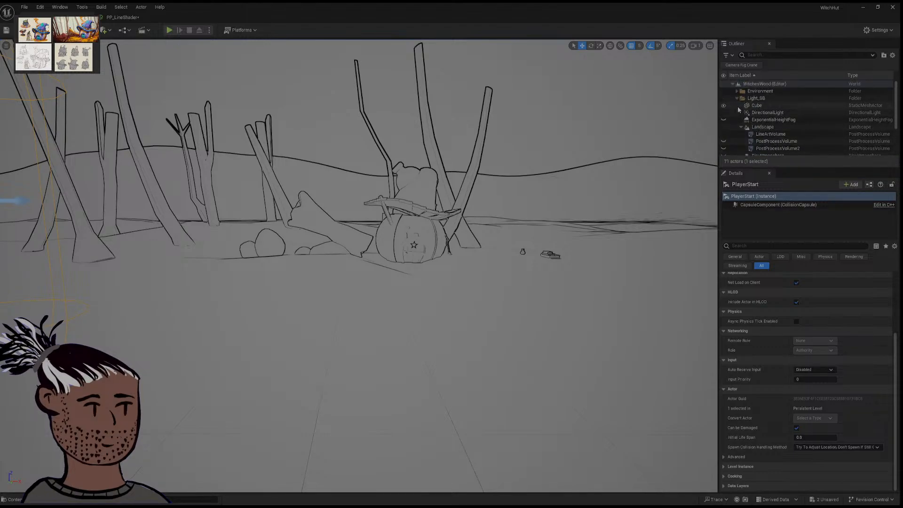
click(752, 105)
key(f)
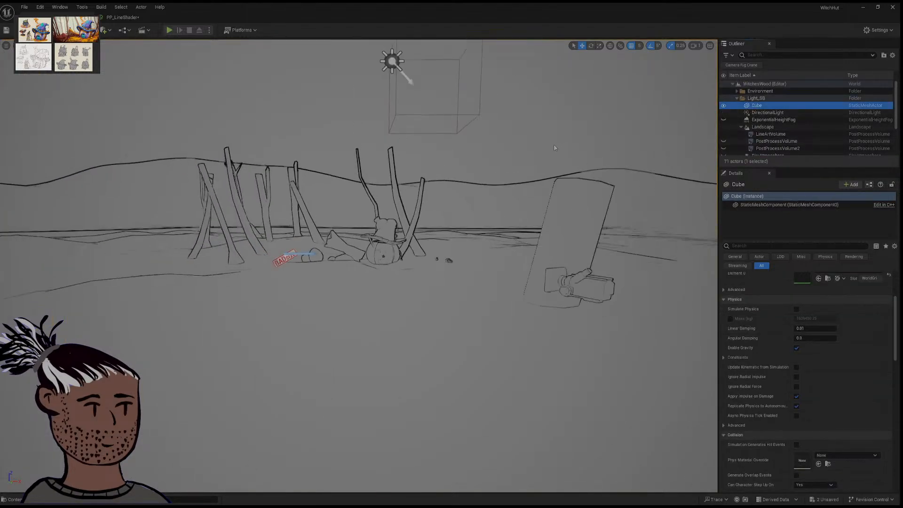
scroll(550, 162, down, 5)
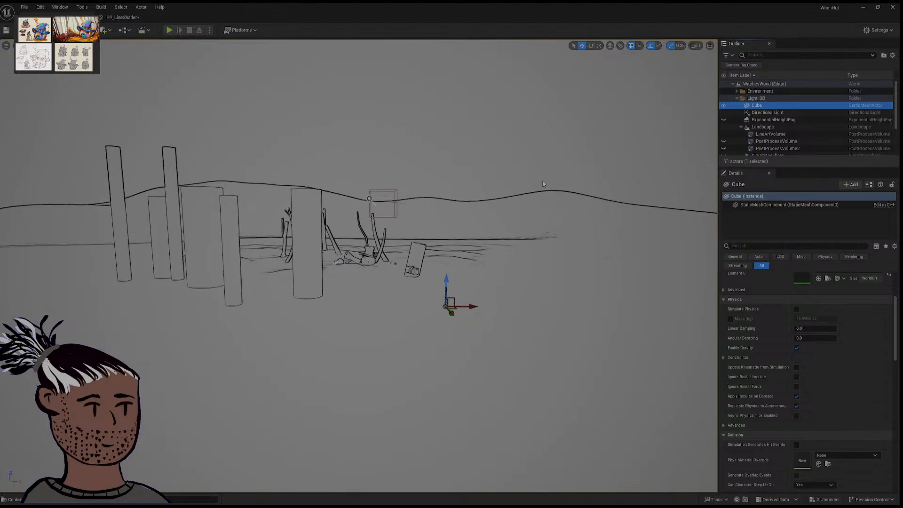
right_drag(550, 164, 550, 163)
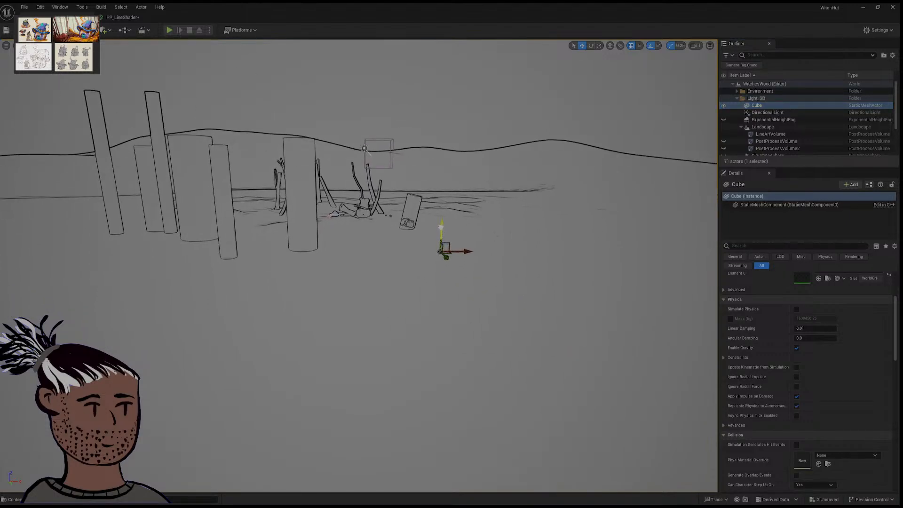
drag(439, 225, 437, 158)
scroll(437, 158, down, 5)
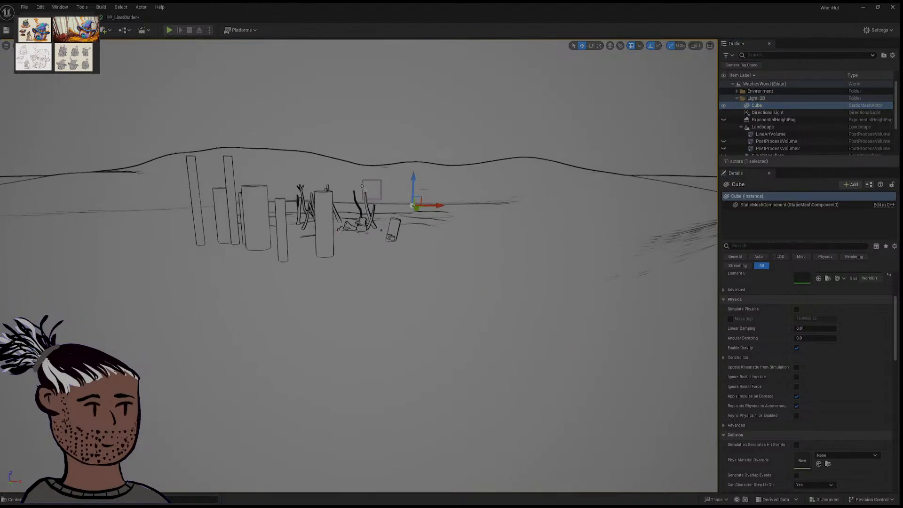
Step: Examine the raised fog Cube's extent over the landscape and review its rendering, lighting, actor and material settings
key(s)
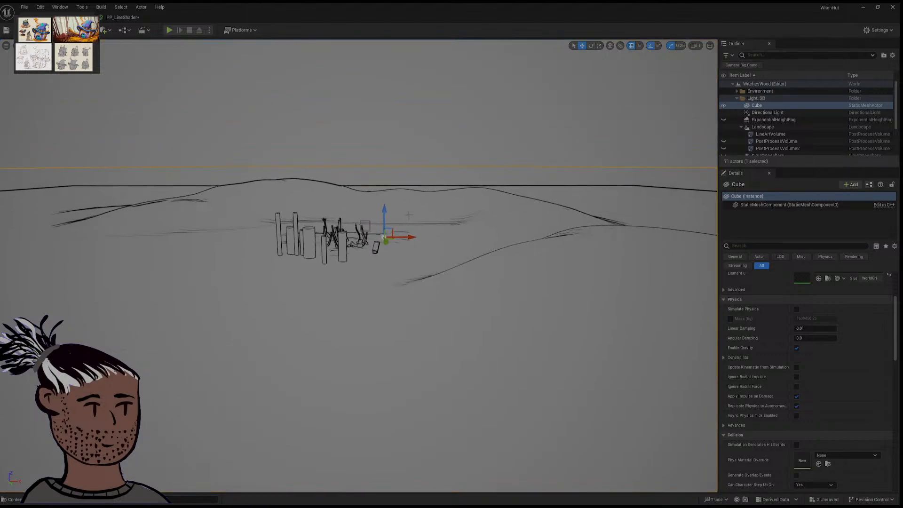
key(s)
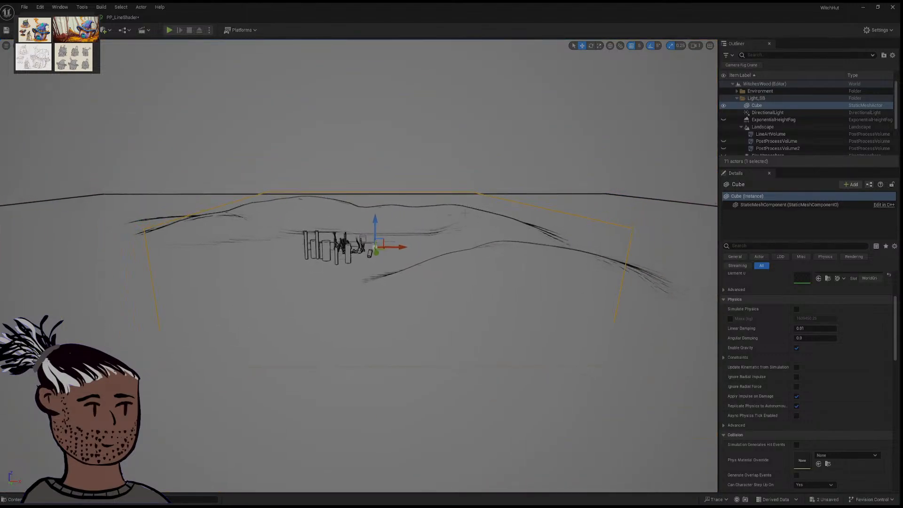
right_drag(408, 217, 346, 216)
key(d)
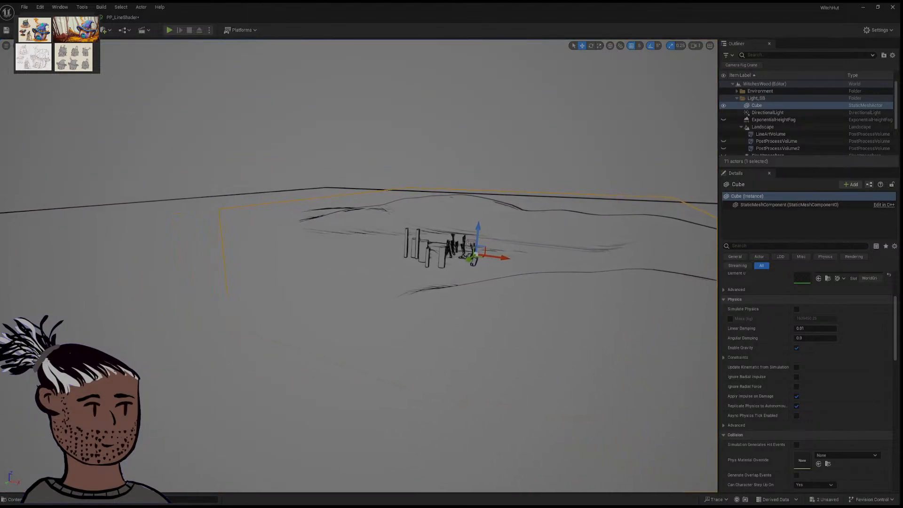
right_drag(425, 221, 452, 221)
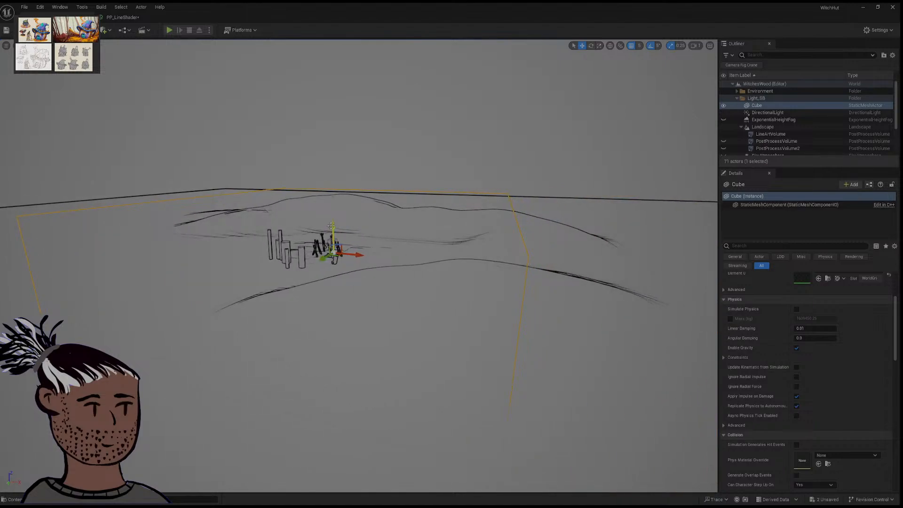
scroll(845, 320, down, 3)
scroll(845, 317, down, 10)
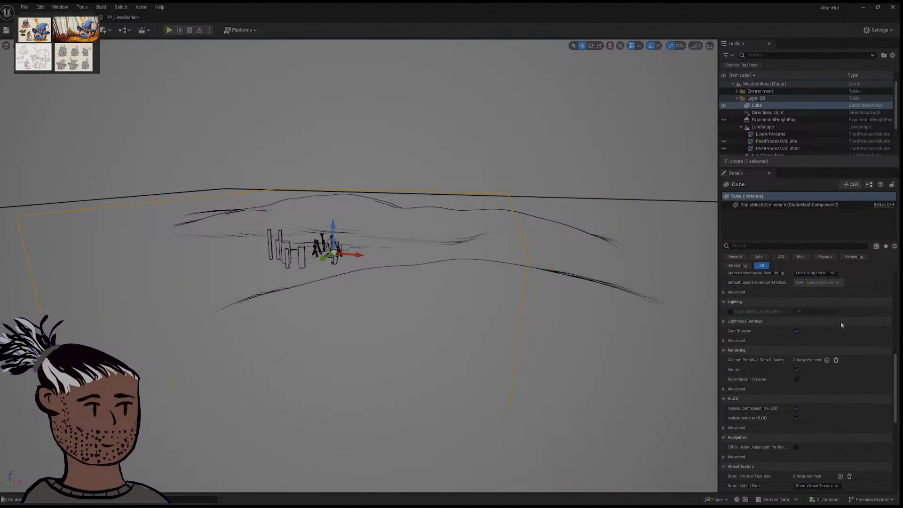
scroll(841, 325, down, 5)
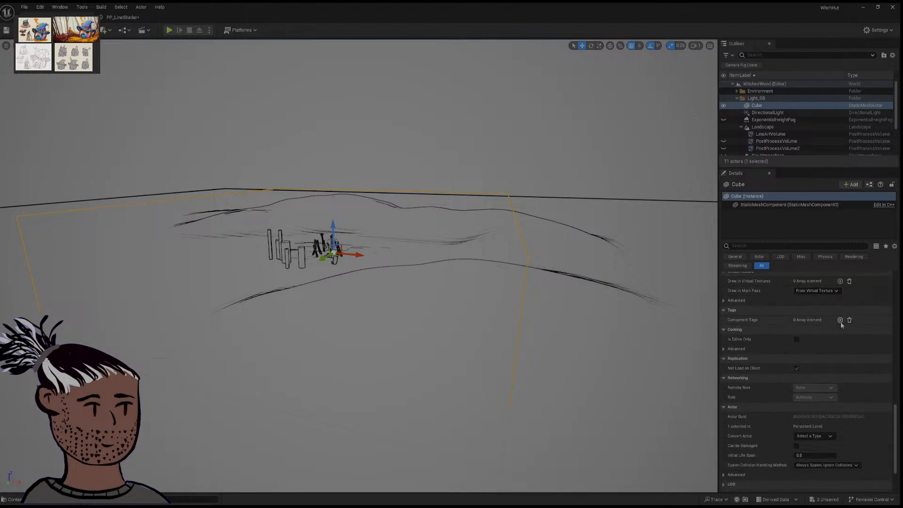
drag(897, 429, 900, 303)
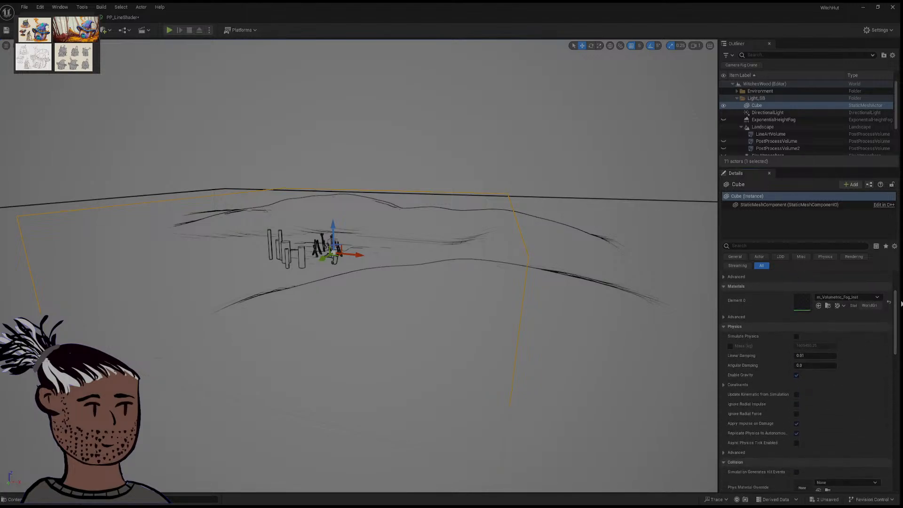
Step: Move the volumetric fog Cube vertically down beneath the landscape
key(w)
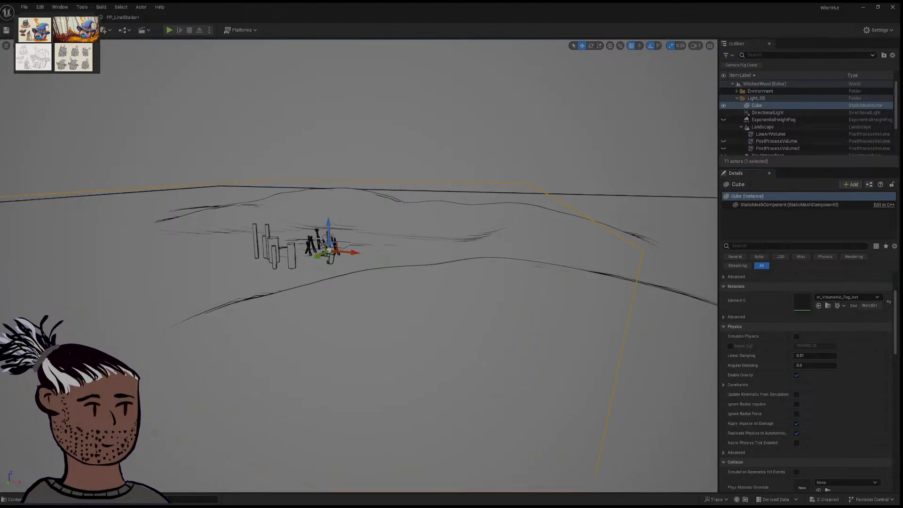
drag(326, 223, 332, 299)
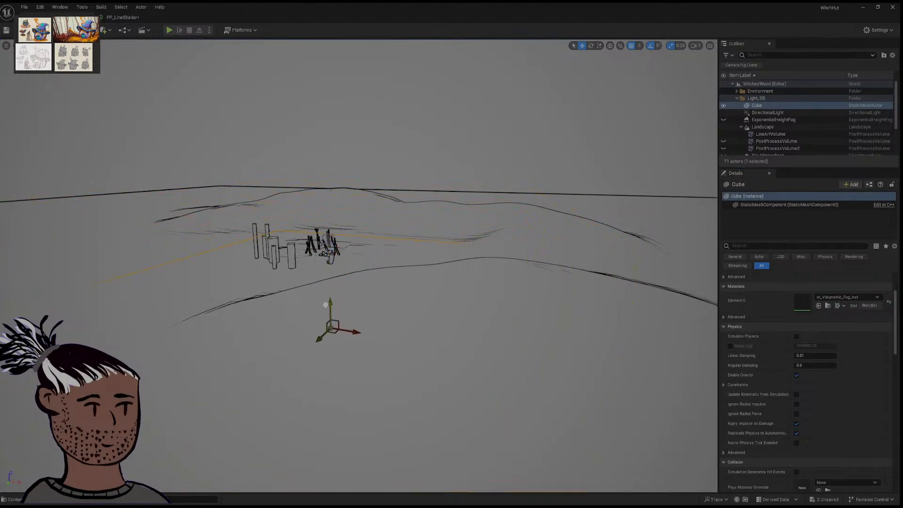
key(w)
Step: Fly back to the witch hut and trees, play-test the level again, and stop the session
right_drag(332, 298, 347, 333)
key(w)
key(w)
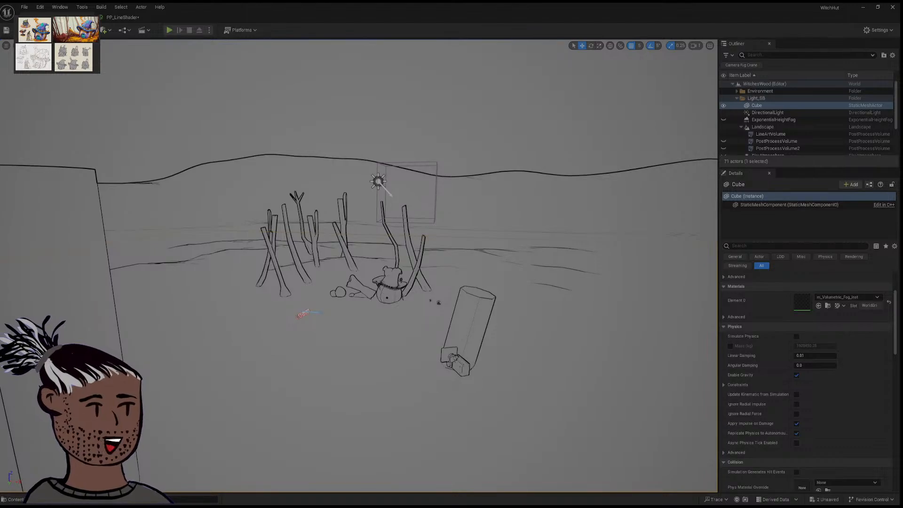
right_drag(347, 333, 357, 339)
key(w)
key(w)
mouse_move(431, 339)
right_down()
mouse_move(470, 335)
mouse_move(430, 339)
right_up()
key(s)
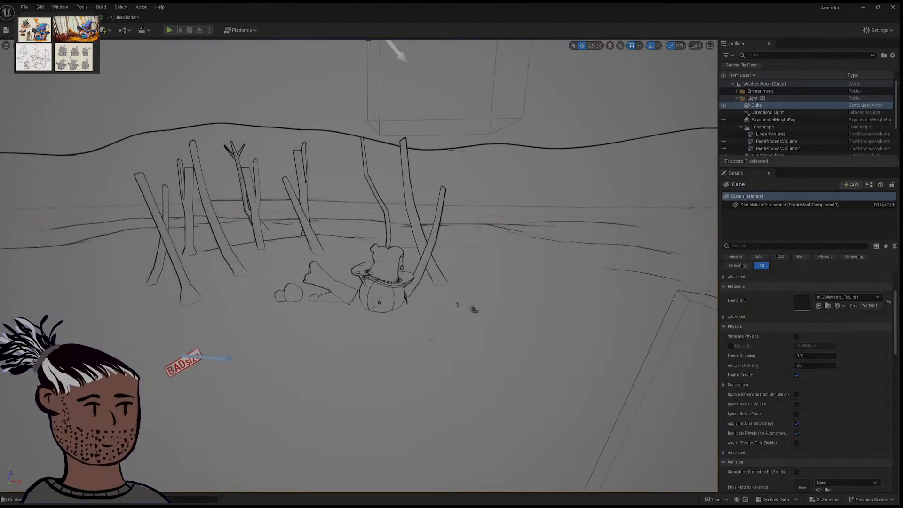
click(169, 30)
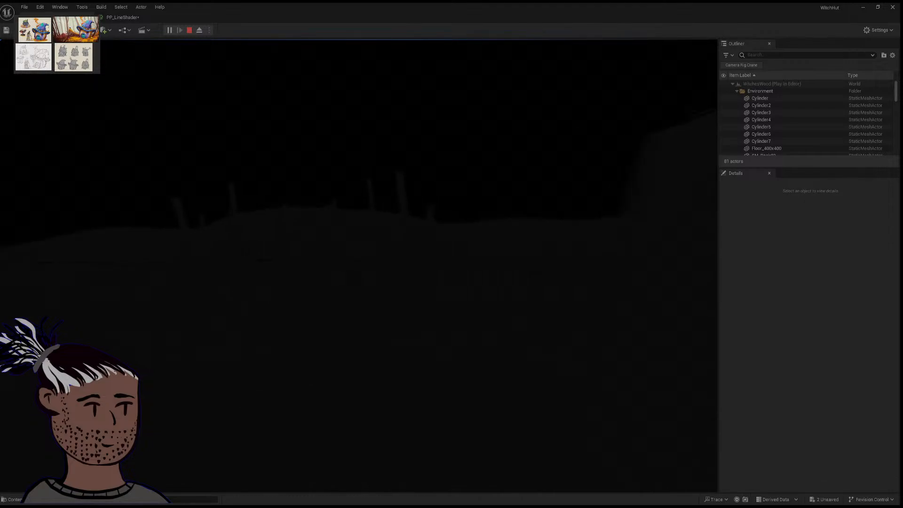
key(Escape)
Step: Look through the level's actor list and examine the trees, cylinders and fog Cube from farther away
scroll(359, 265, down, 5)
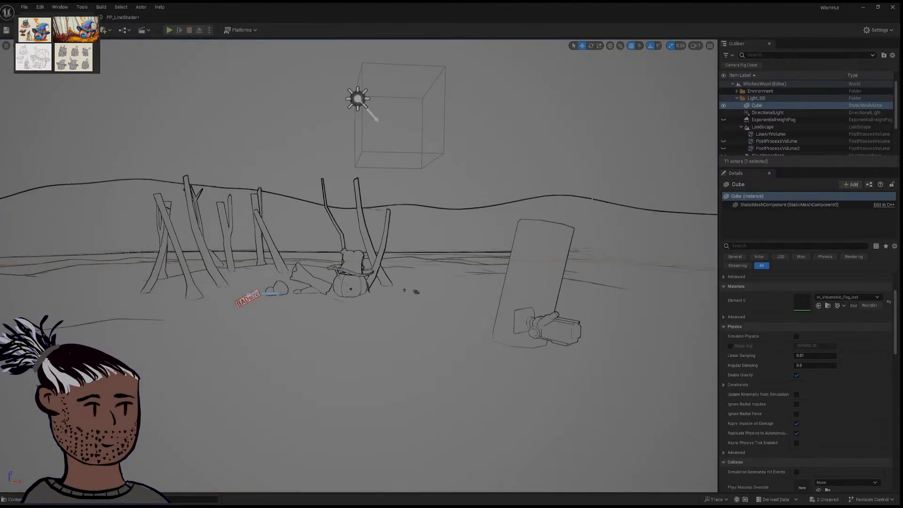
scroll(768, 106, down, 3)
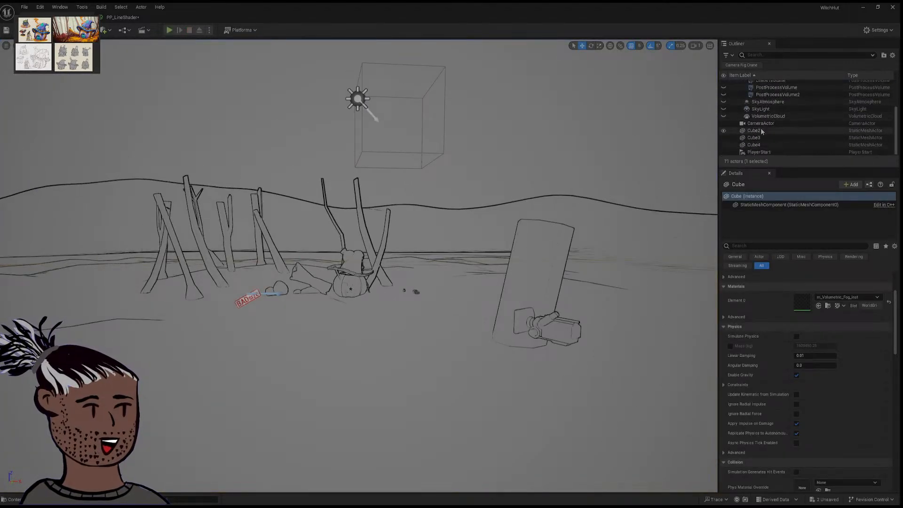
scroll(753, 135, up, 3)
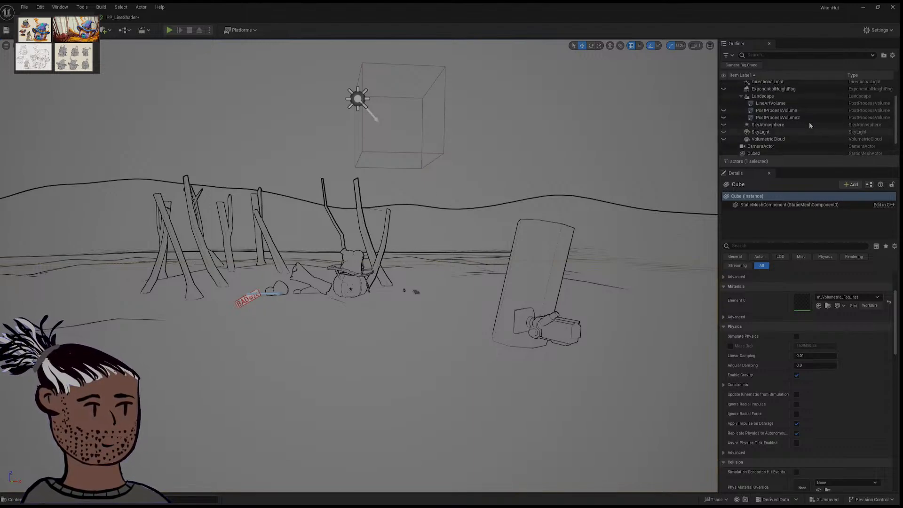
scroll(359, 266, down, 8)
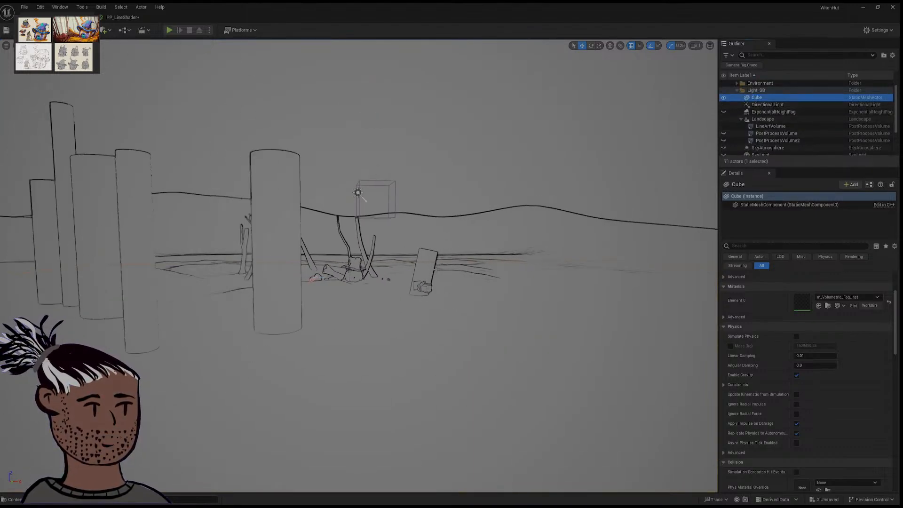
right_drag(359, 266, 362, 282)
right_drag(418, 330, 421, 303)
key(d)
scroll(419, 329, down, 6)
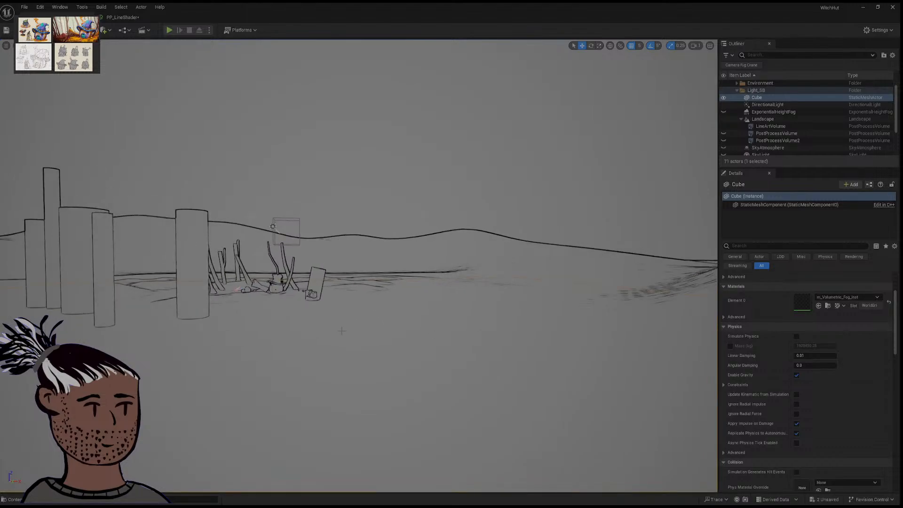
right_drag(343, 329, 343, 386)
right_drag(346, 259, 324, 235)
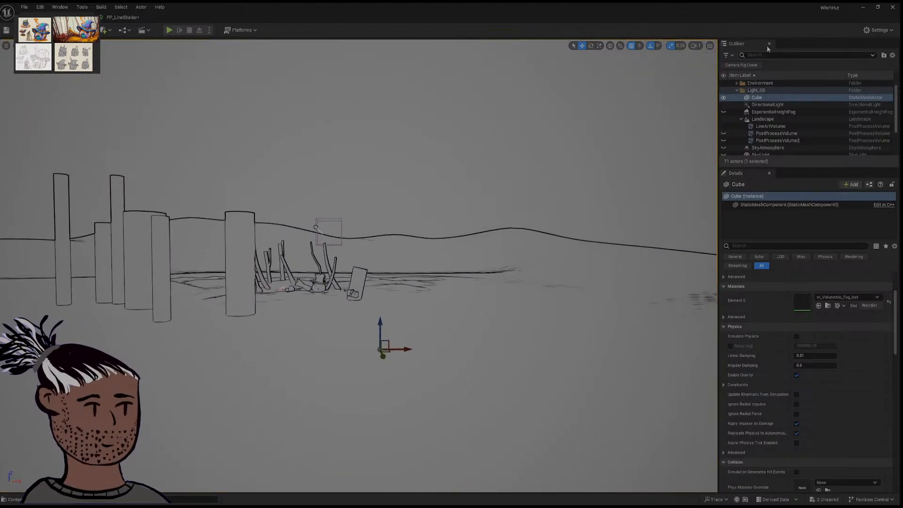
Step: Set the fog Cube's Can Character Step Up On to No and its Collision Presets to NoCollision
scroll(766, 127, down, 5)
click(764, 131)
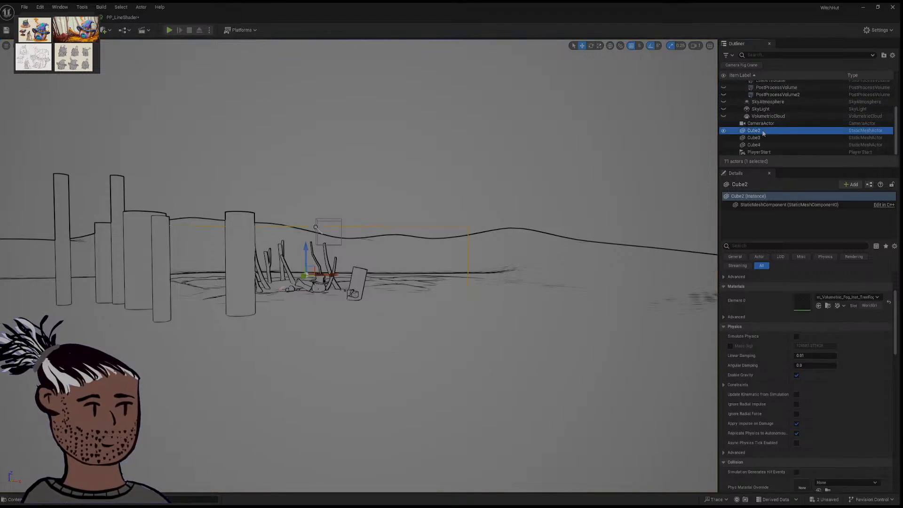
scroll(779, 122, up, 3)
click(771, 97)
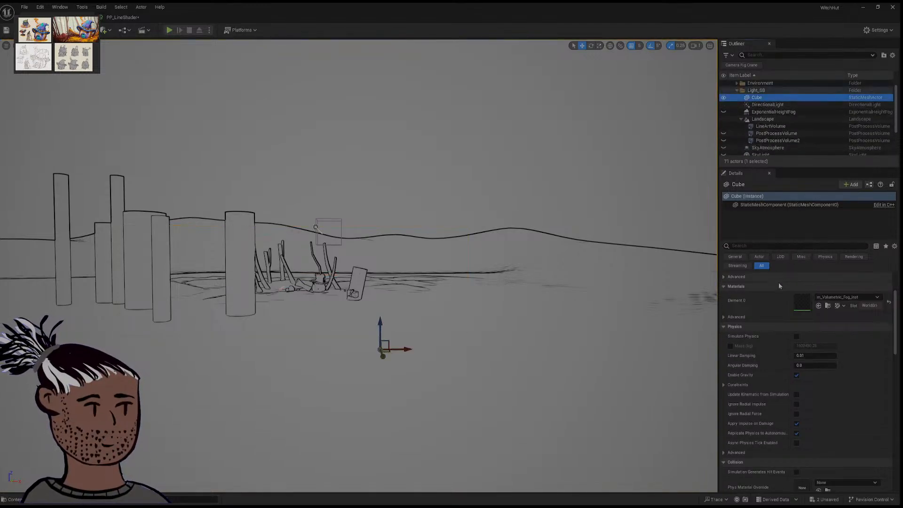
scroll(856, 326, down, 3)
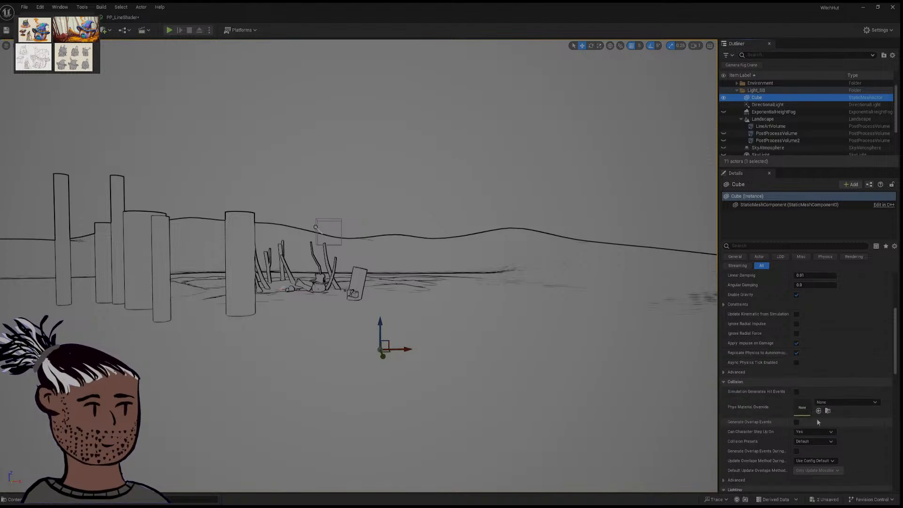
scroll(818, 419, down, 2)
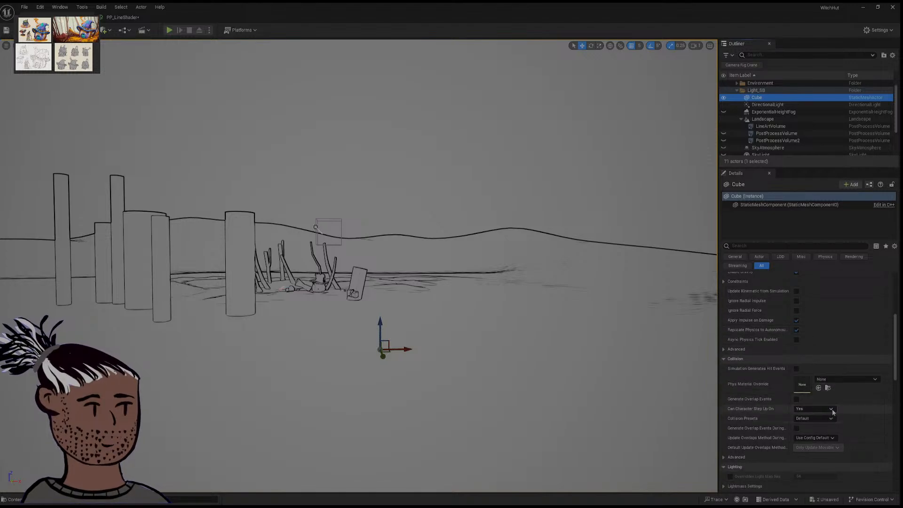
click(822, 419)
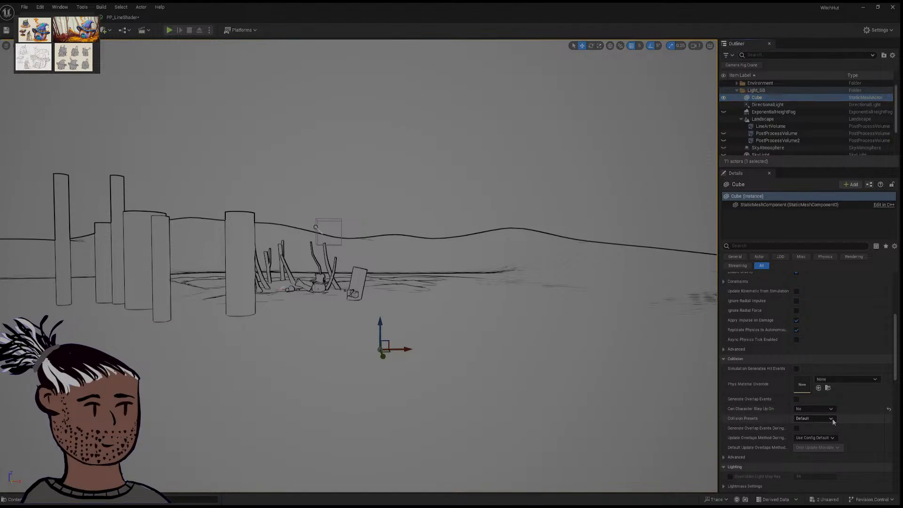
click(833, 421)
click(816, 294)
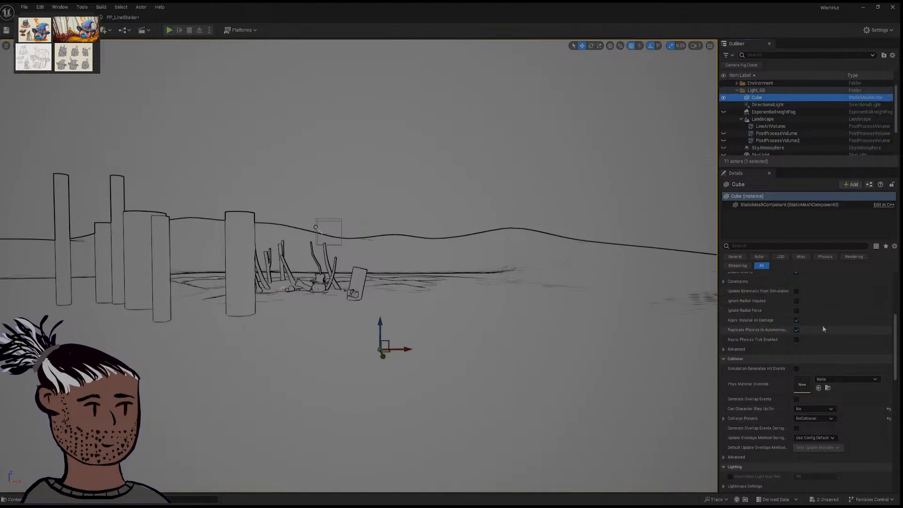
Step: Set Can Character Step Up On to No and Collision Presets to NoCollision for Cube2 and Cube3 in turn
scroll(775, 150, down, 2)
click(775, 142)
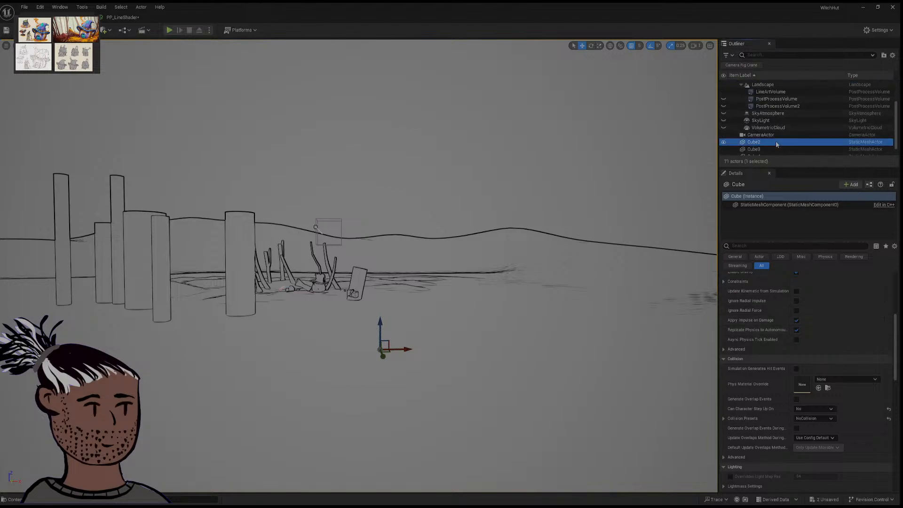
click(831, 424)
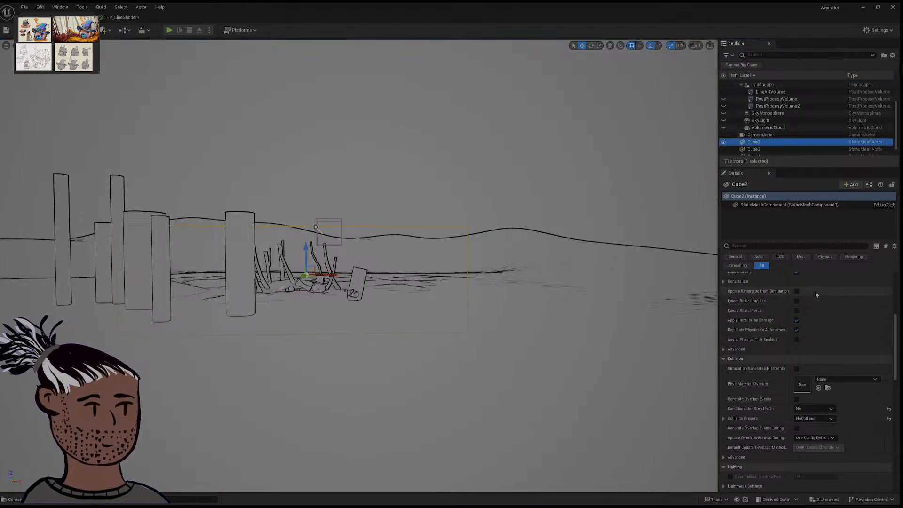
click(761, 149)
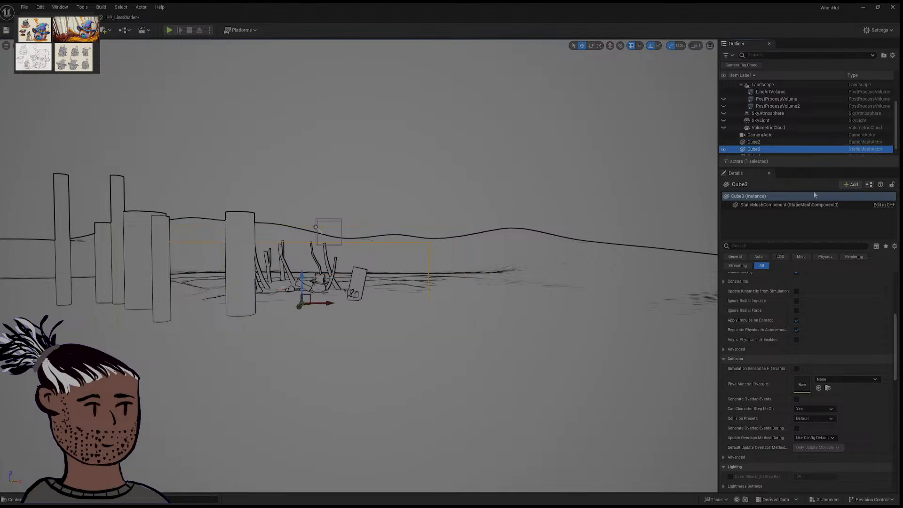
click(828, 408)
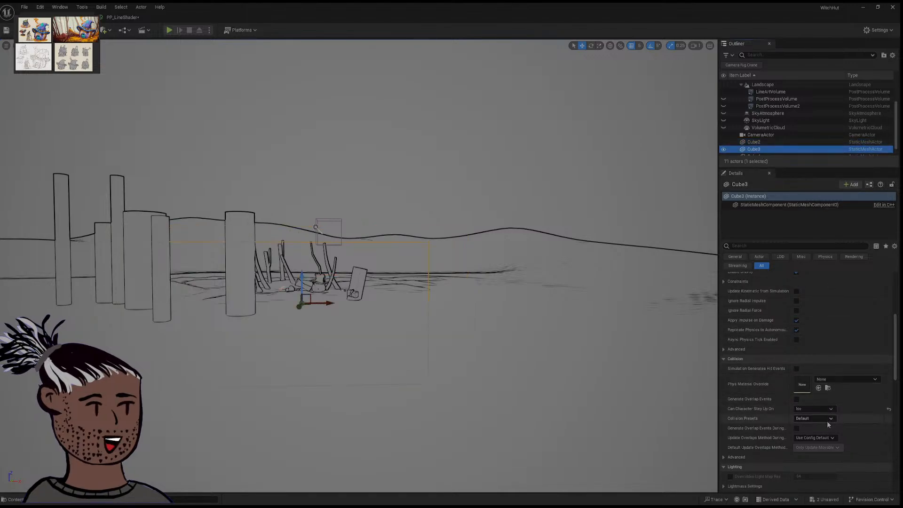
click(830, 416)
Step: Select Cube4 to check its collision settings, play-test the level by walking up to the witch hut, and stop the session
scroll(789, 137, down, 1)
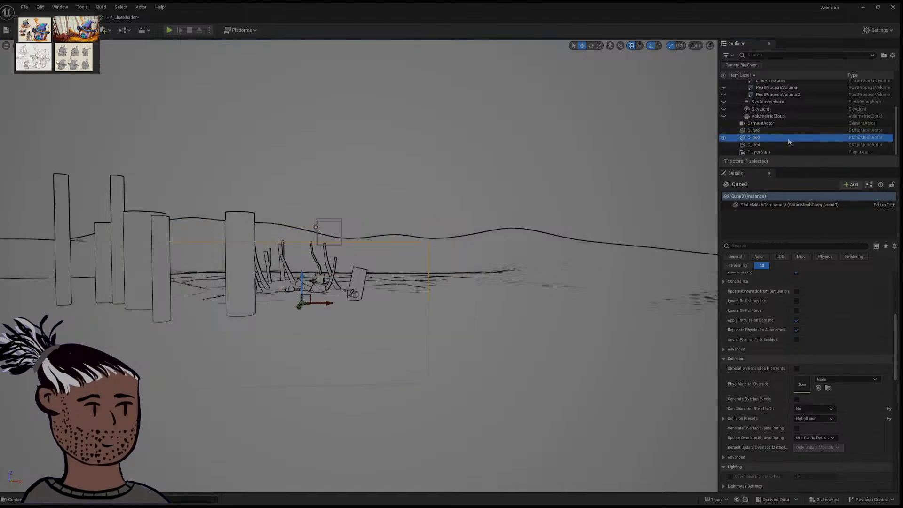
click(789, 144)
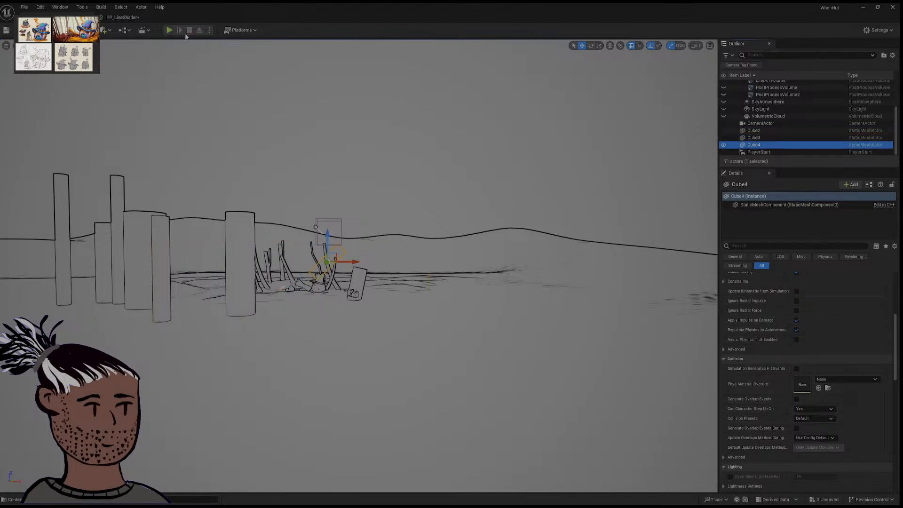
right_drag(343, 105, 333, 99)
click(169, 30)
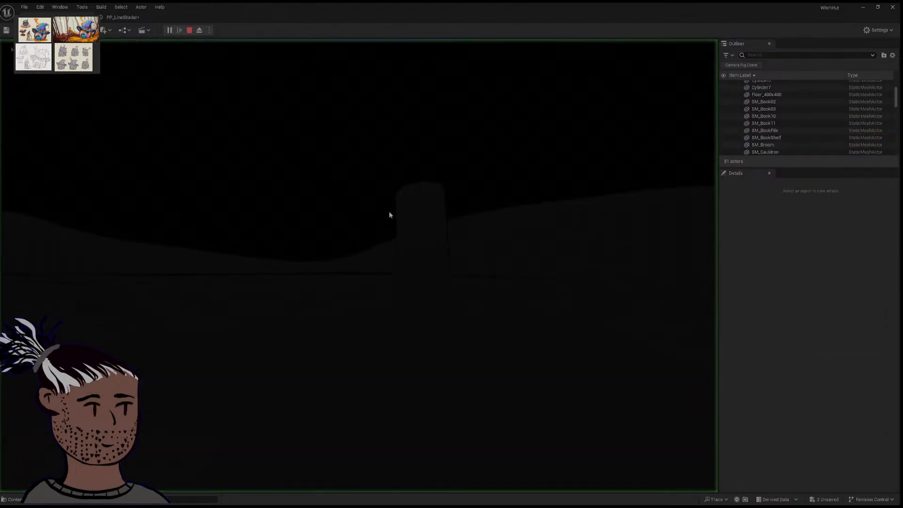
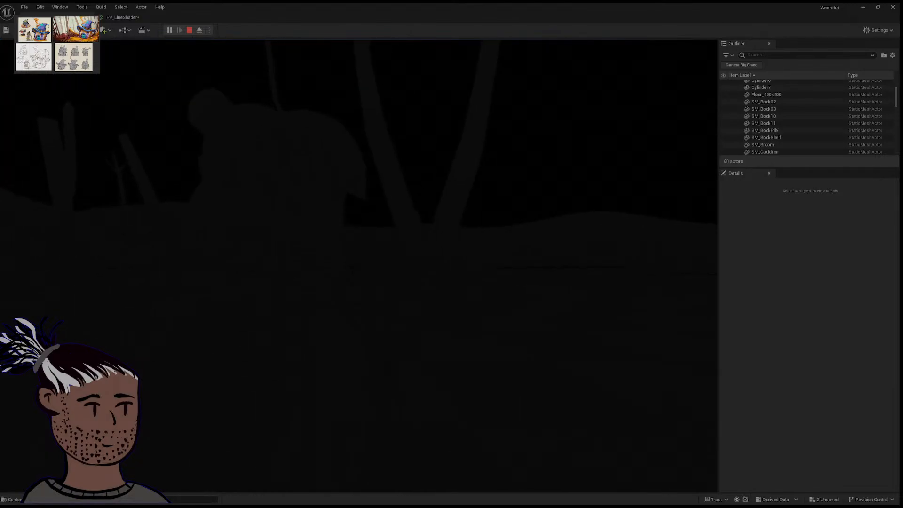
key(Escape)
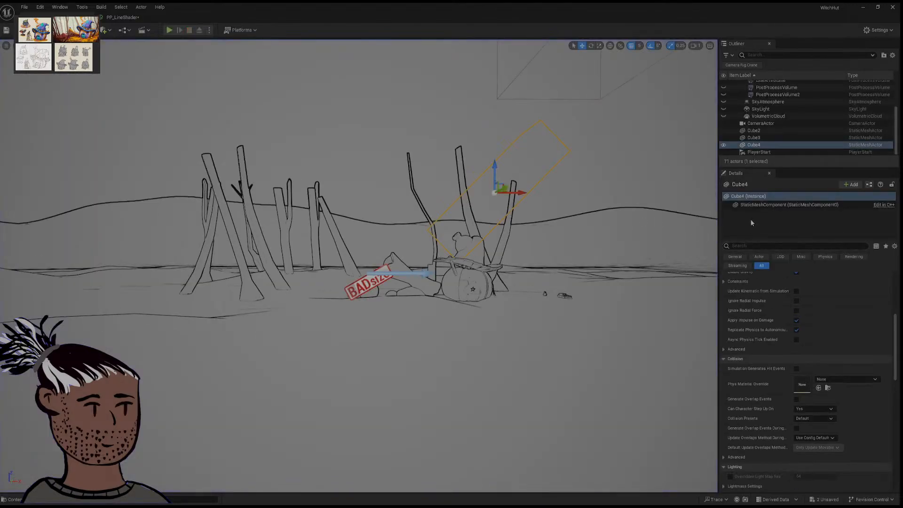
Step: Rotate the PlayerStart about its vertical axis to about -100° so it faces the hut, and play-test the level briefly
right_drag(359, 265, 390, 264)
key(d)
key(a)
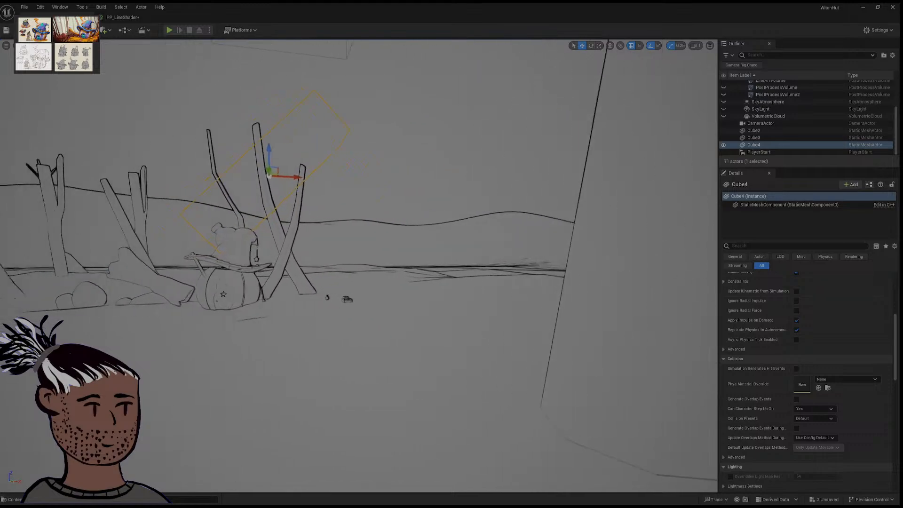
key(a)
click(429, 254)
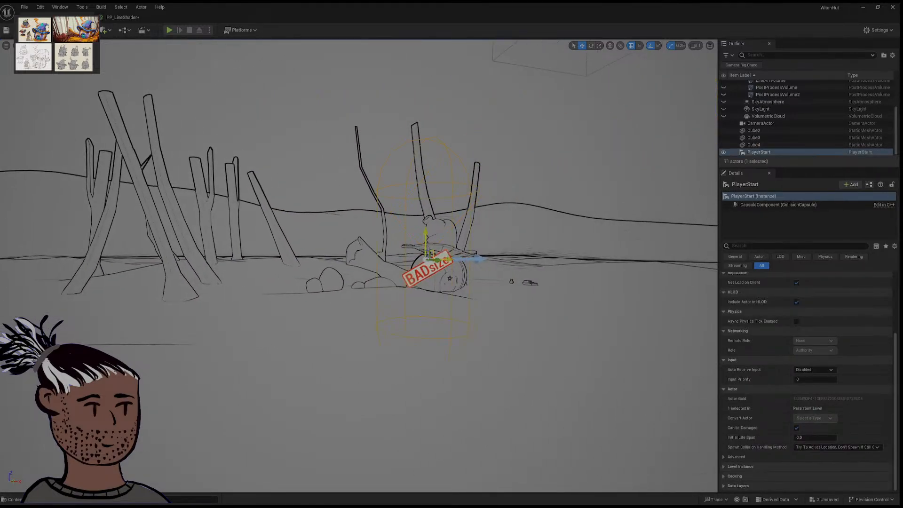
key(e)
mouse_move(414, 262)
mouse_down()
mouse_move(449, 260)
mouse_move(419, 260)
mouse_up()
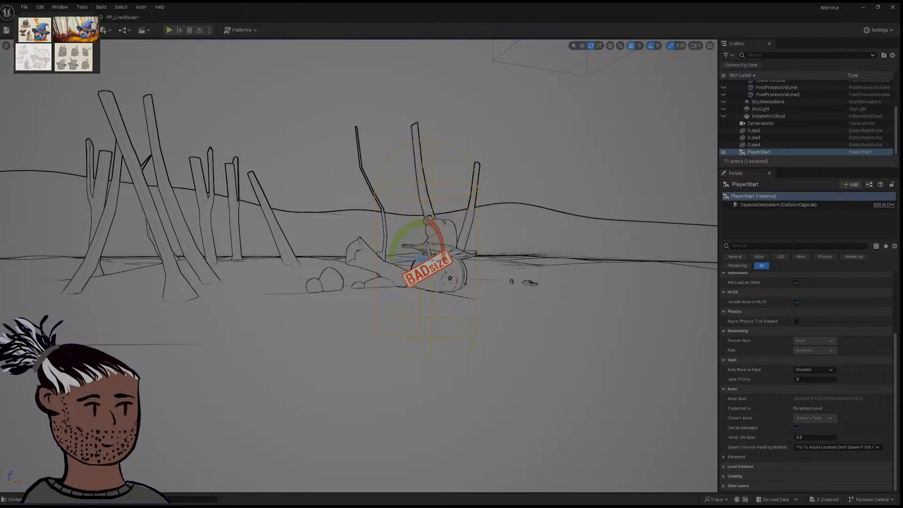
click(169, 30)
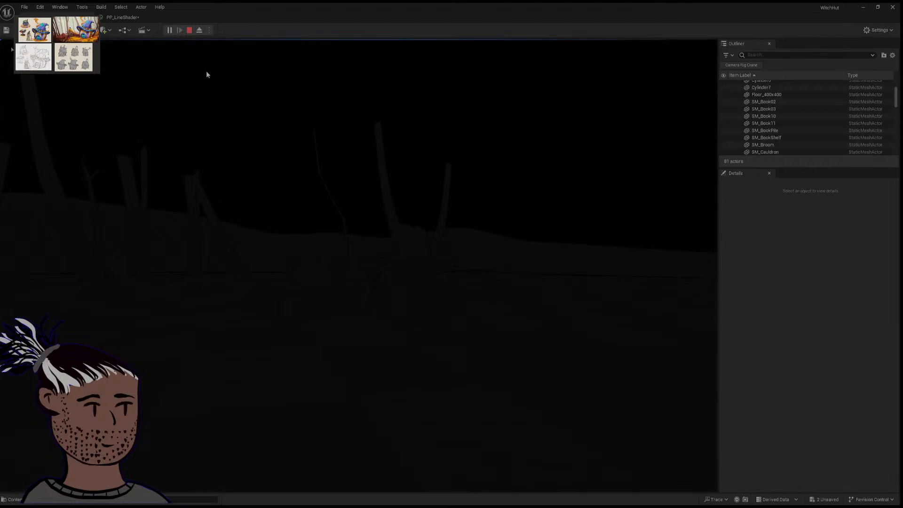
click(189, 29)
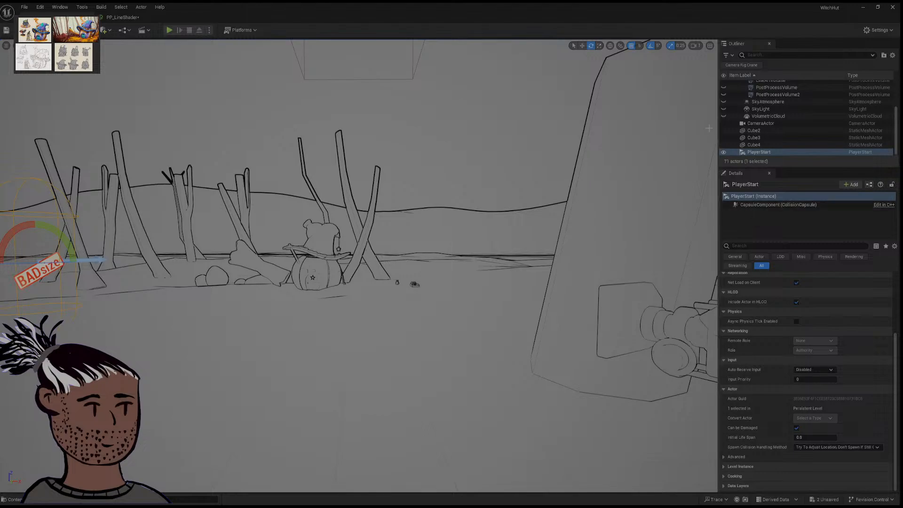
Step: Unhide PostProcessVolume2 and review its settings down to the Post Process Volume Settings section
scroll(767, 126, up, 2)
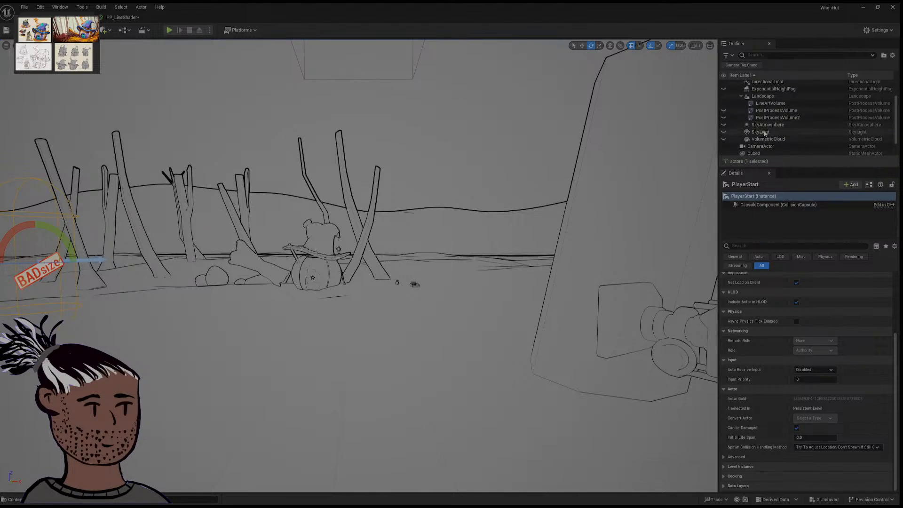
click(723, 118)
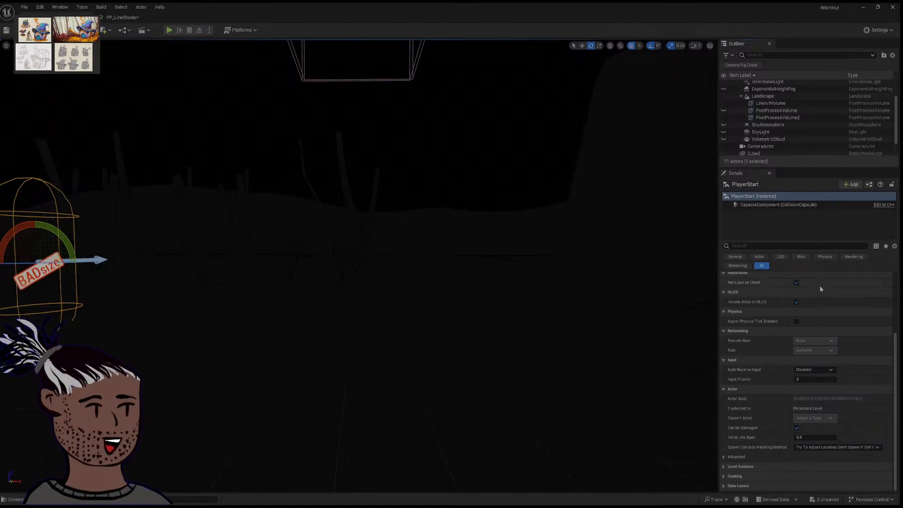
scroll(843, 377, up, 3)
scroll(844, 376, down, 4)
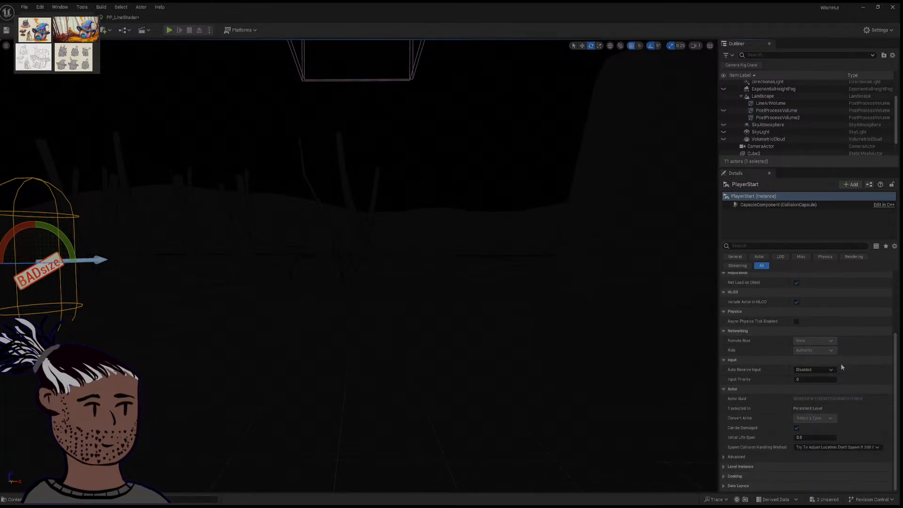
scroll(840, 363, up, 4)
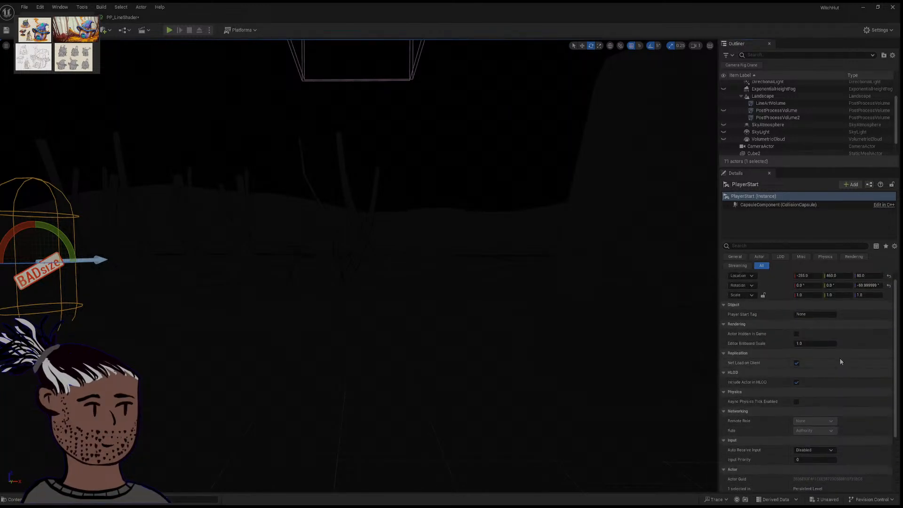
click(779, 118)
scroll(780, 284, down, 5)
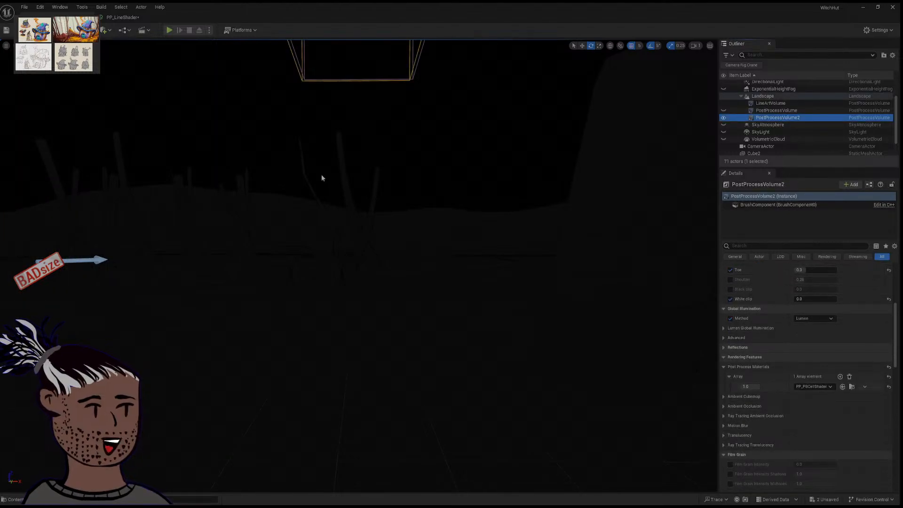
mouse_move(322, 178)
right_down()
mouse_move(292, 181)
mouse_move(314, 169)
right_up()
scroll(793, 410, down, 3)
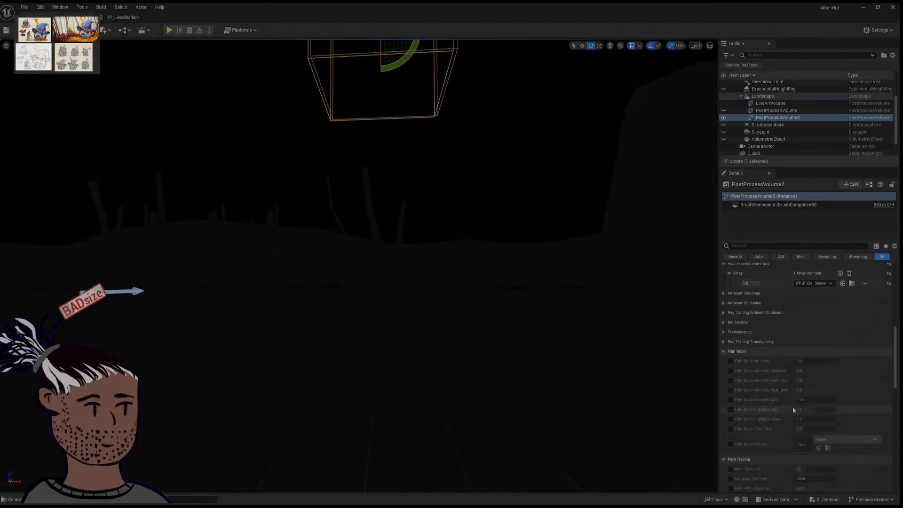
scroll(793, 409, down, 5)
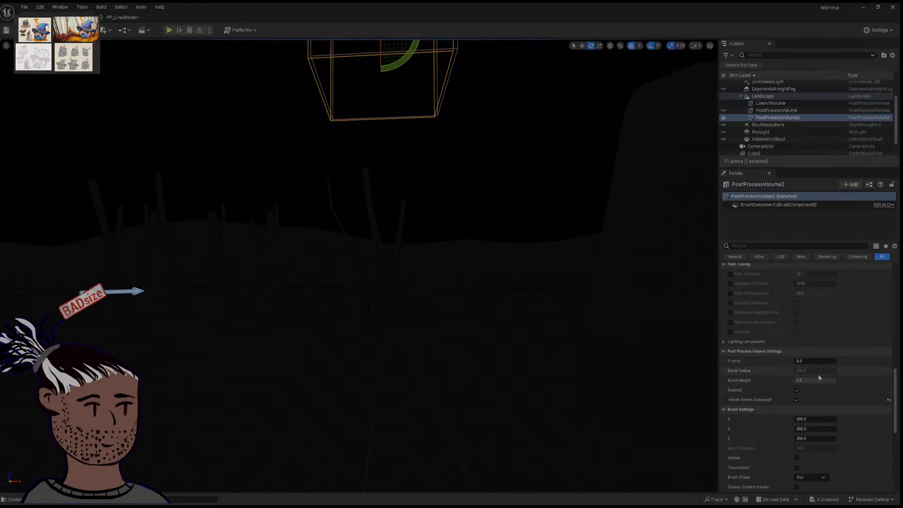
Step: Try lower Blend Weights on PostProcessVolume2, raise its Priority to about 28.8, and set its Blend Weight to 1.0
drag(815, 372, 812, 372)
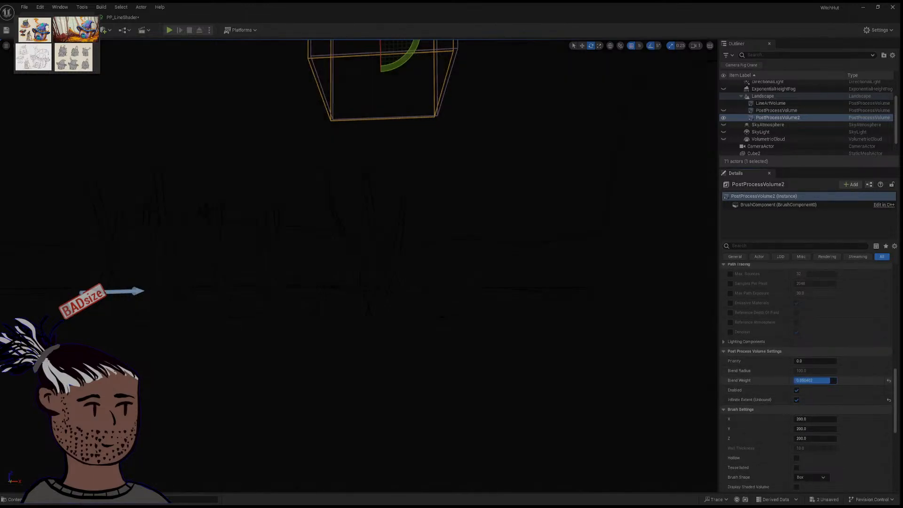
drag(818, 380, 813, 379)
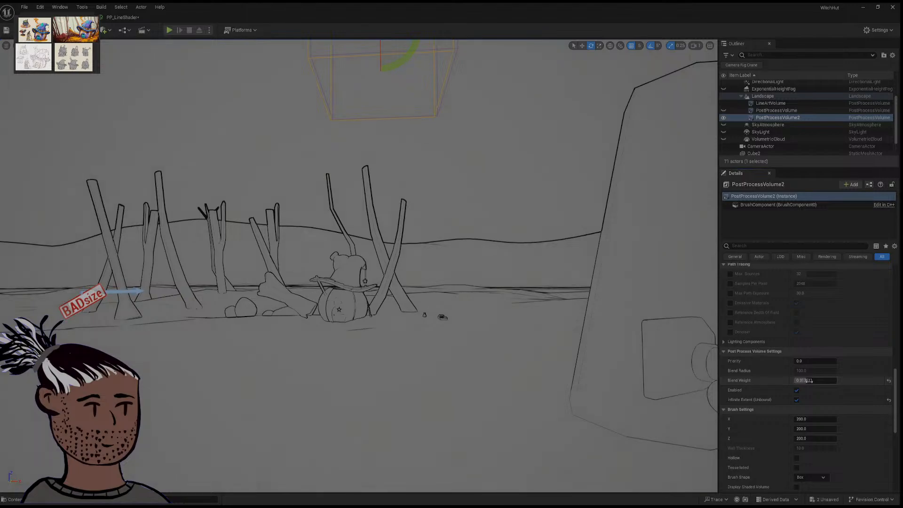
drag(810, 382, 800, 362)
drag(817, 380, 821, 380)
key(w)
right_drag(359, 266, 359, 296)
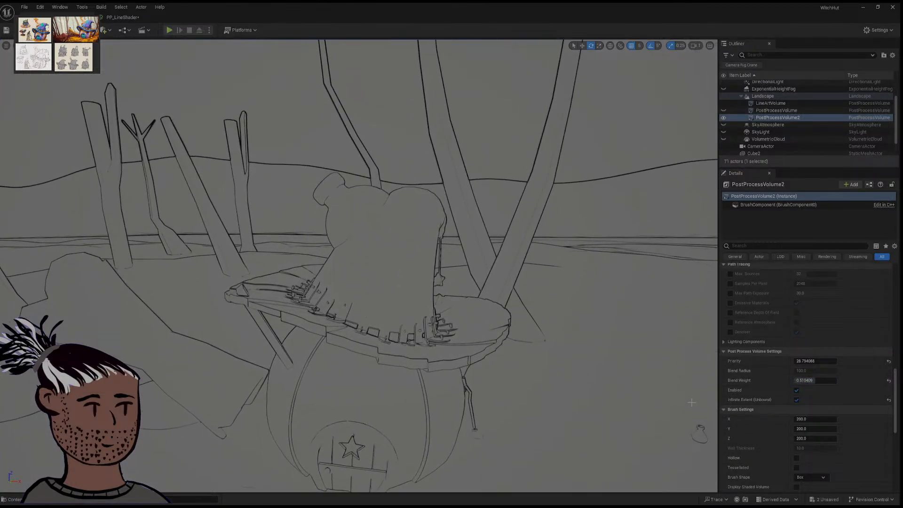
drag(816, 381, 818, 385)
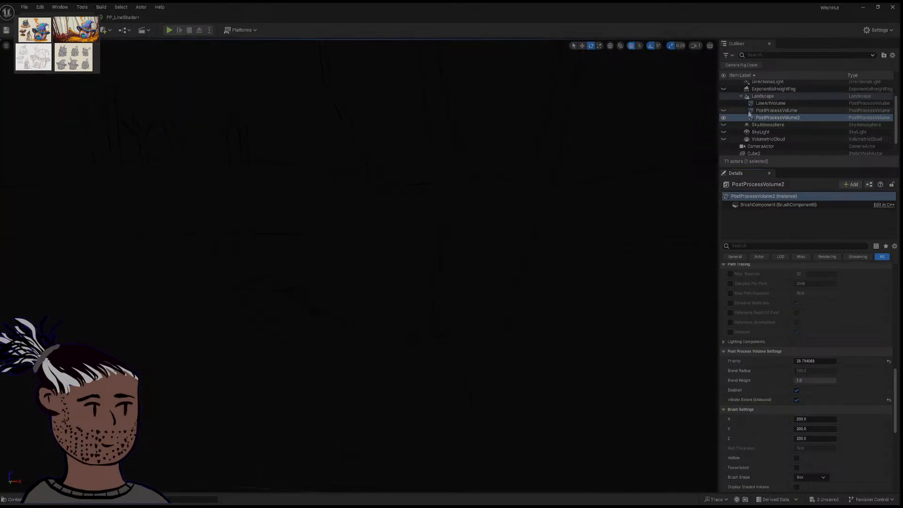
Step: Toggle PostProcessVolume on and off, unhide the SkyLight and SkyAtmosphere, and look around the scene with the editor icons shown
click(724, 111)
click(724, 111)
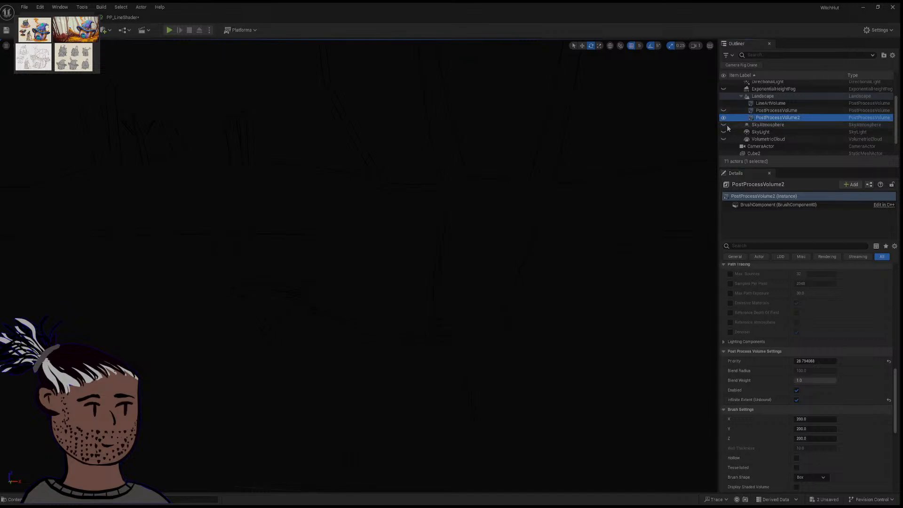
click(725, 133)
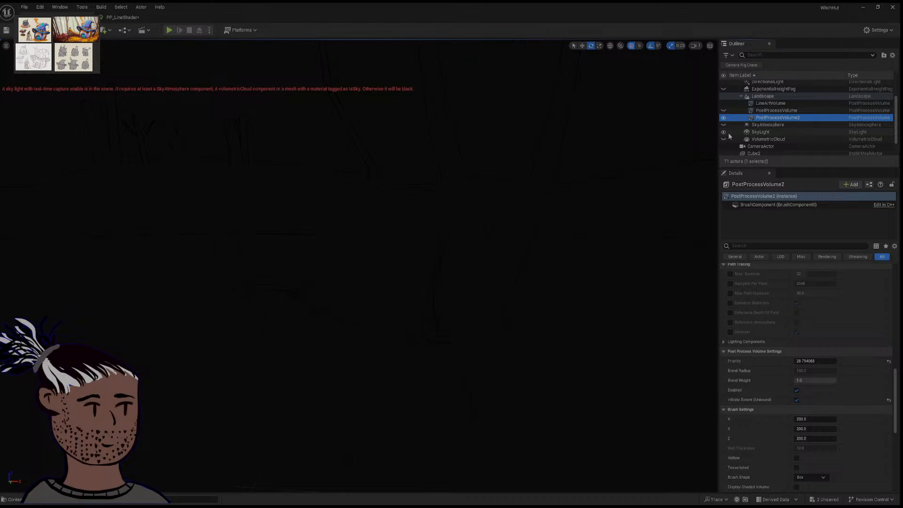
click(724, 125)
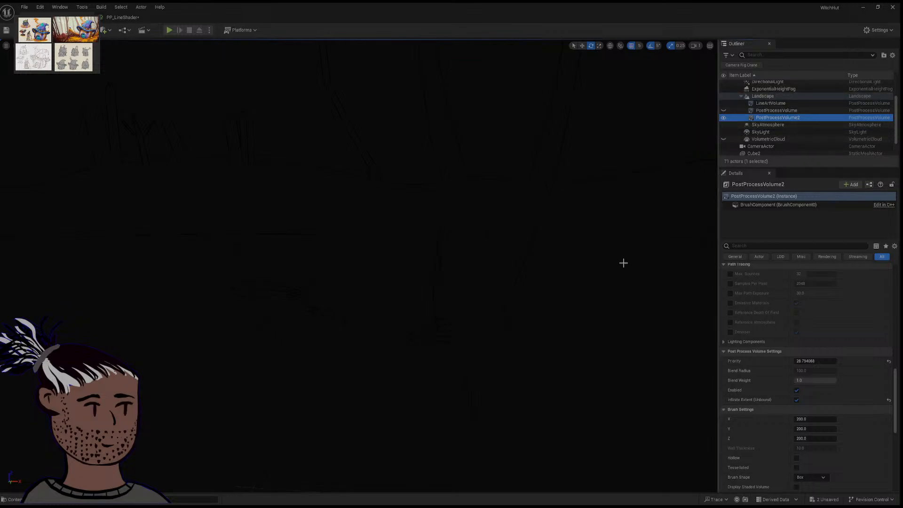
right_drag(623, 262, 623, 262)
key(g)
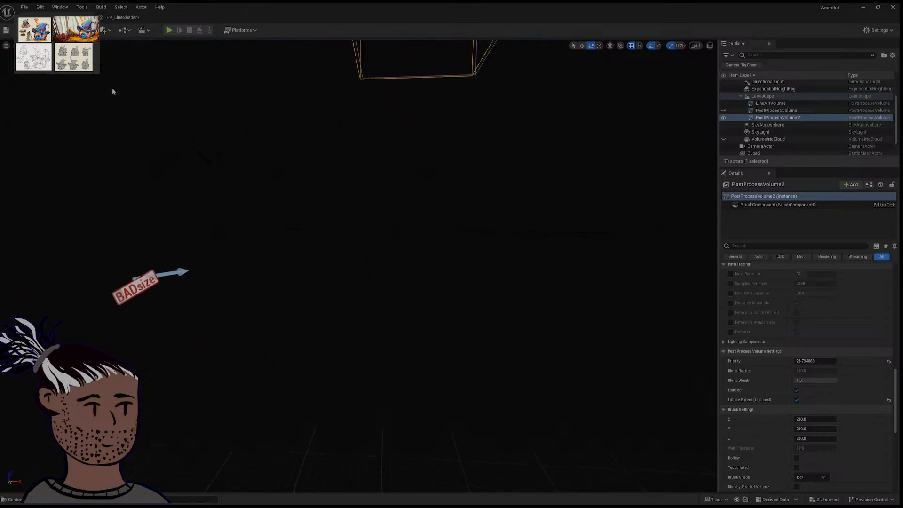
Step: Deselect the post-process volume, hide the ExponentialHeightFog, and look around the scene to check the darkness
click(113, 91)
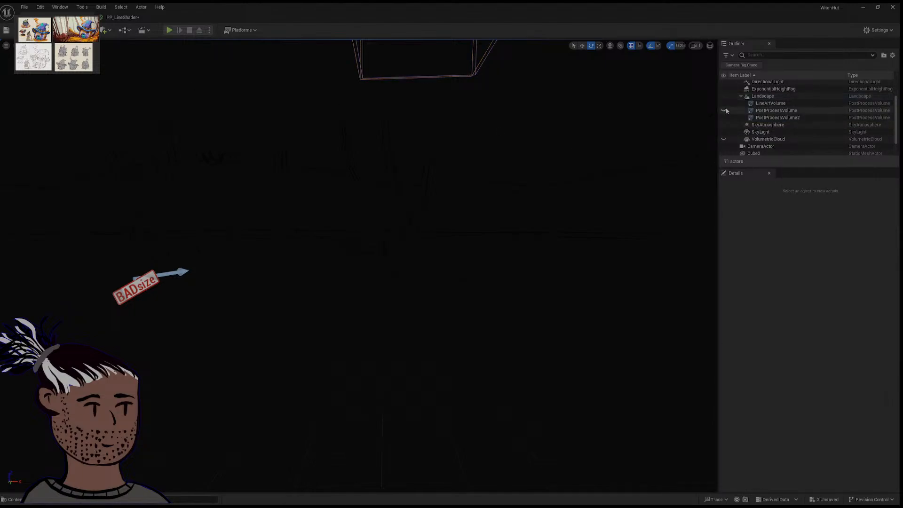
click(724, 89)
right_drag(576, 302, 512, 315)
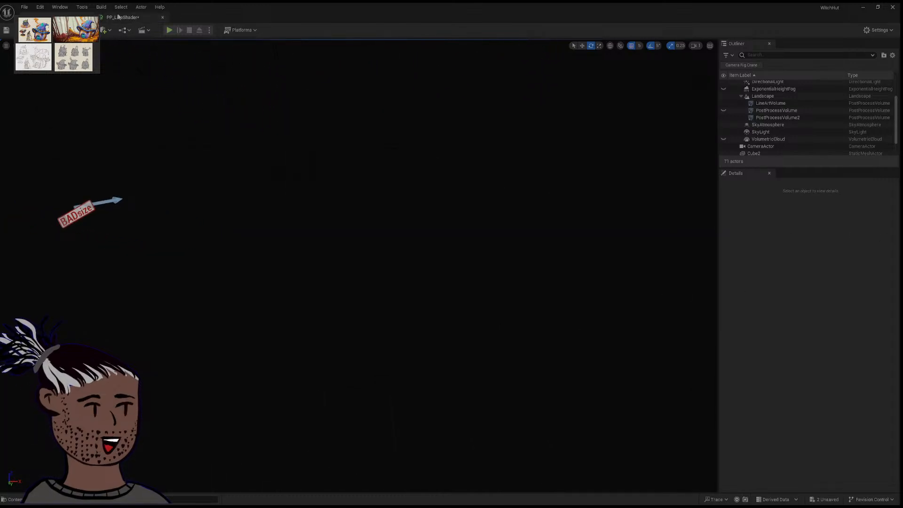
Step: Switch to the PP_LineShader material graph, clear the SceneDepth node selection, and save the material
click(121, 17)
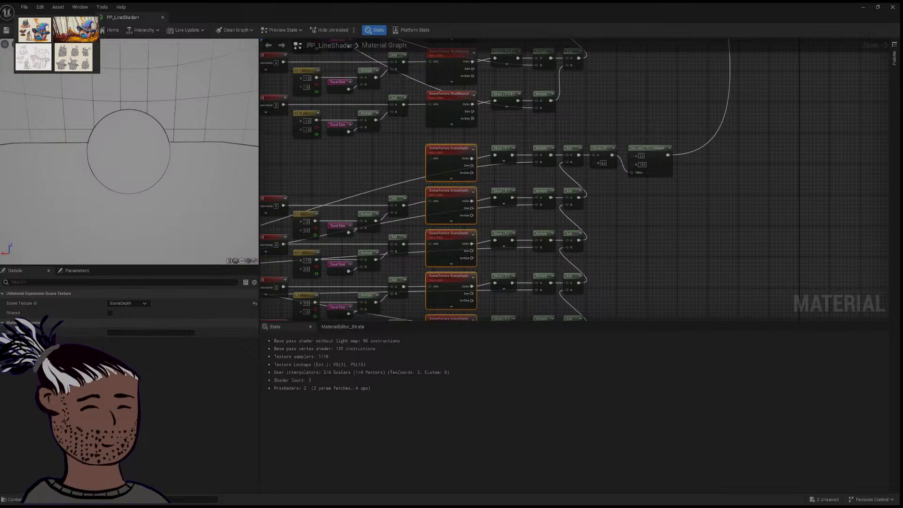
click(685, 262)
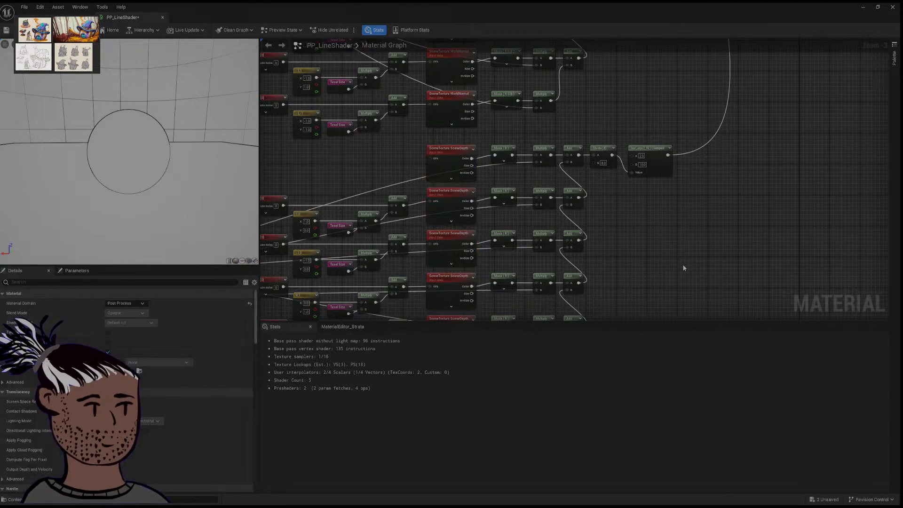
key(ctrl+s)
Step: Set the Multiply node's B value between the scene texel size and Texel Size nodes to 5, and check the graph through to the material output
right_drag(590, 240, 662, 107)
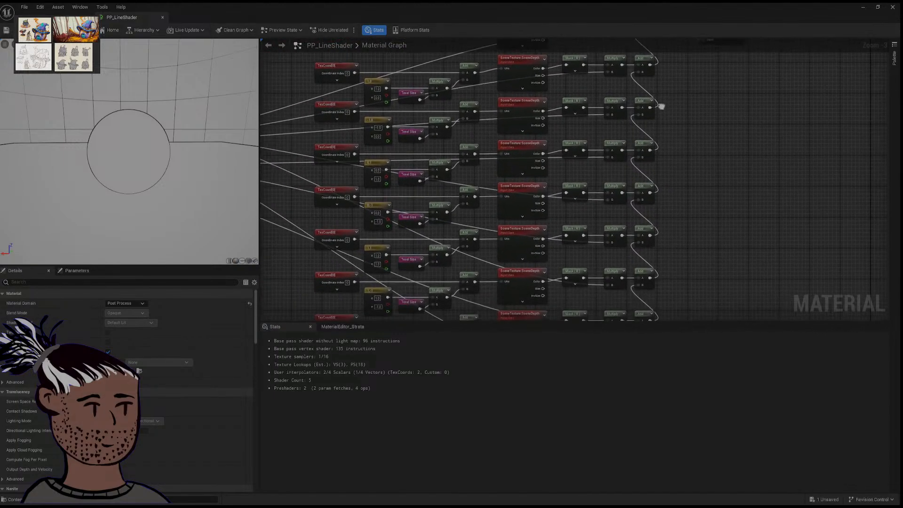
scroll(545, 144, down, 5)
mouse_move(242, 210)
mouse_down()
mouse_move(226, 181)
mouse_move(245, 211)
mouse_up()
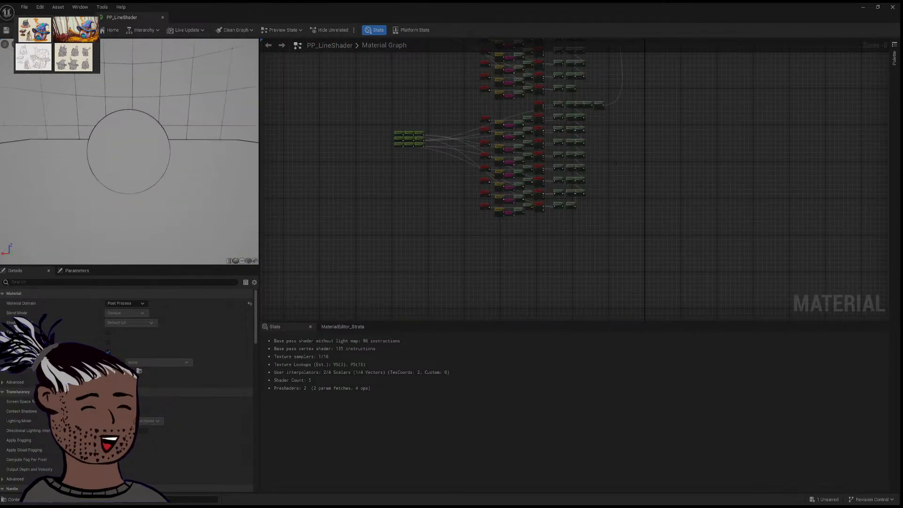
scroll(564, 186, up, 5)
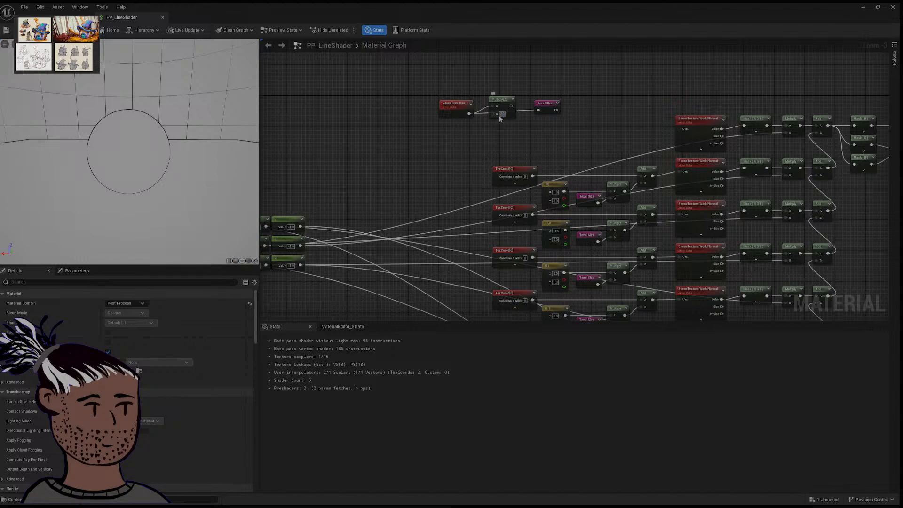
text(5)
key(Return)
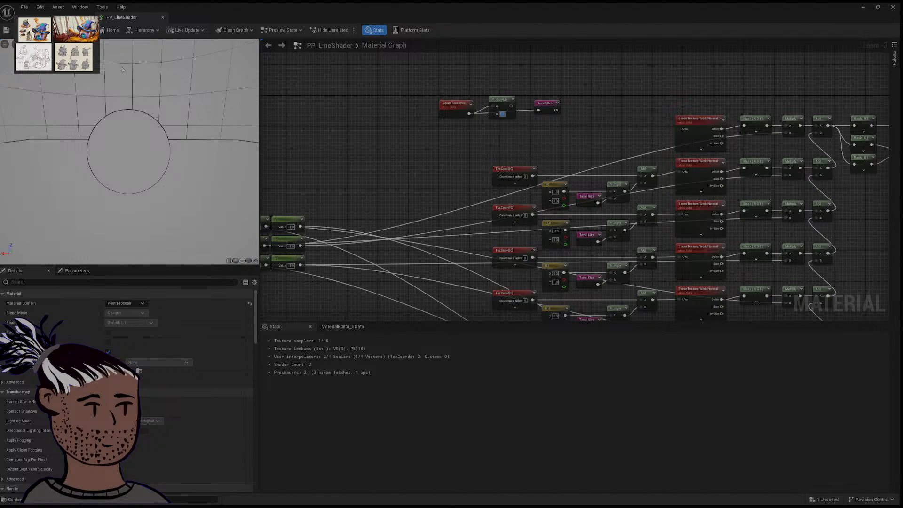
right_drag(538, 147, 404, 132)
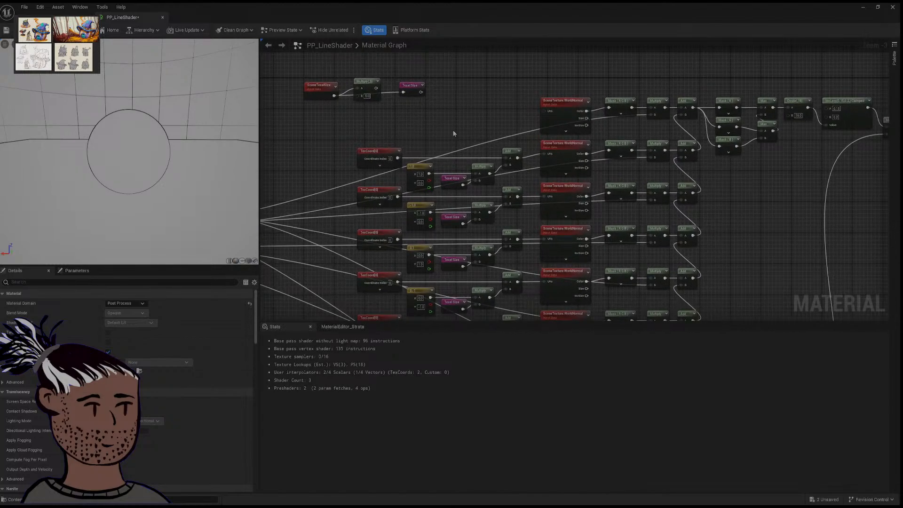
right_drag(441, 134, 479, 159)
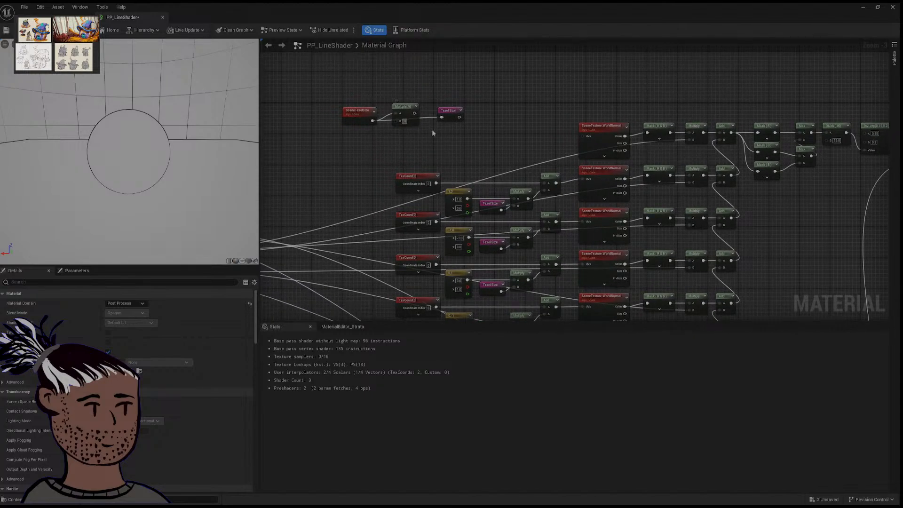
right_drag(763, 220, 559, 185)
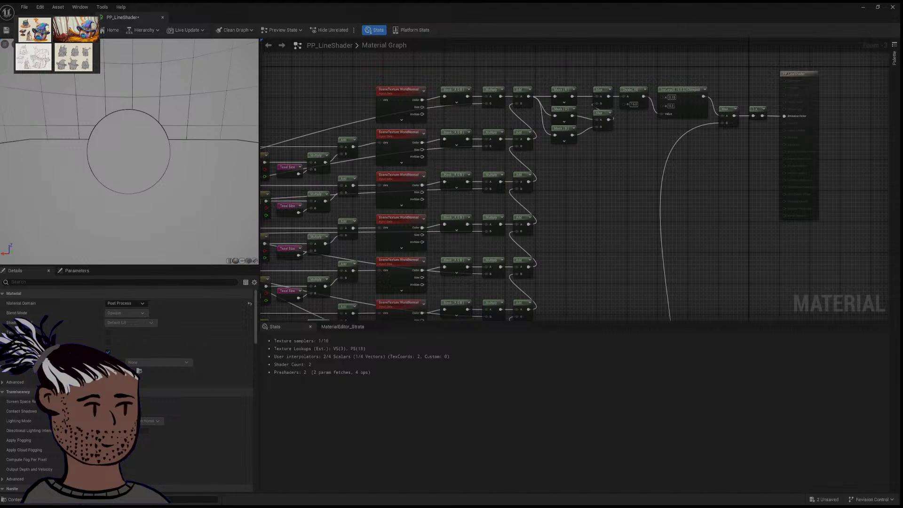
Step: Examine how the world-normal and scene-depth branches of the material graph combine into the Emissive Color output
right_drag(676, 194, 633, 108)
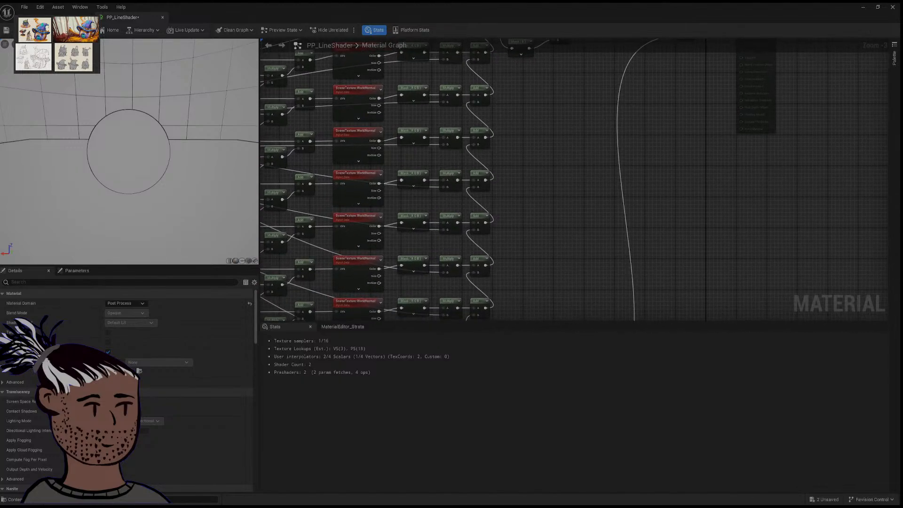
scroll(622, 201, down, 5)
scroll(626, 202, up, 4)
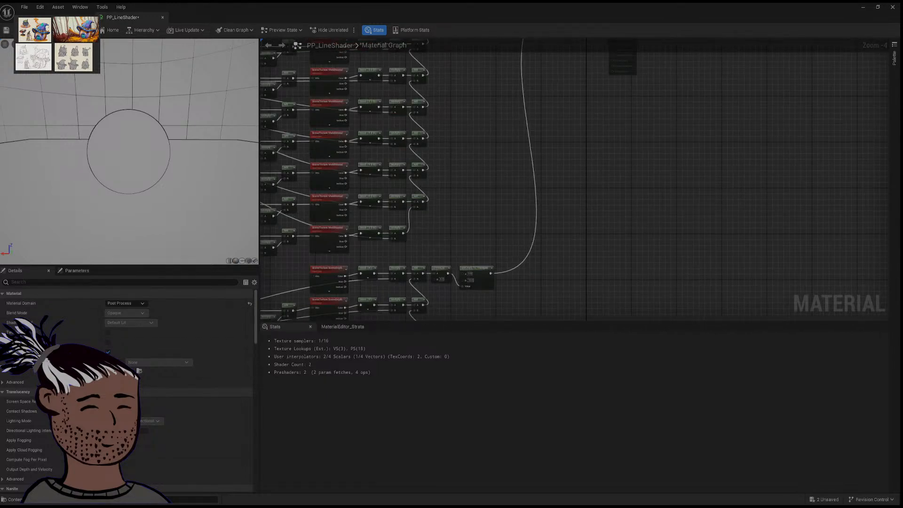
right_drag(590, 108, 561, 189)
scroll(562, 189, up, 2)
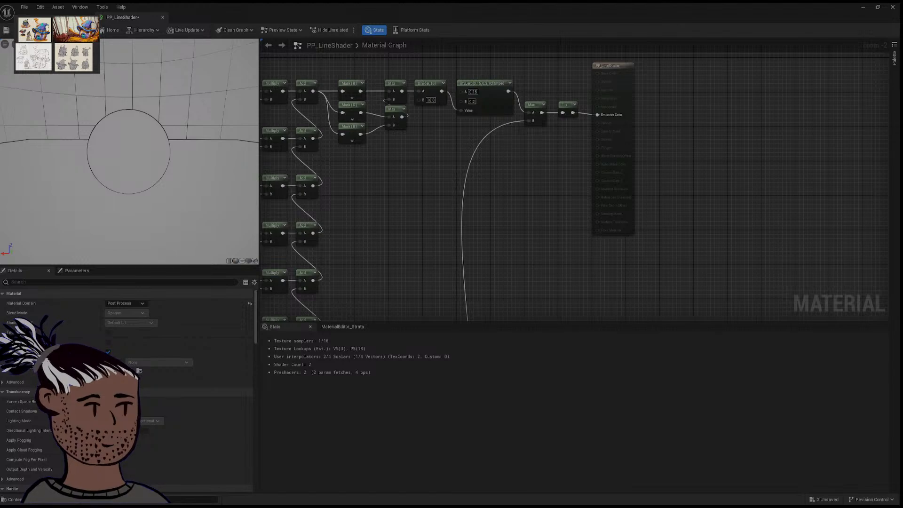
right_drag(551, 175, 584, 184)
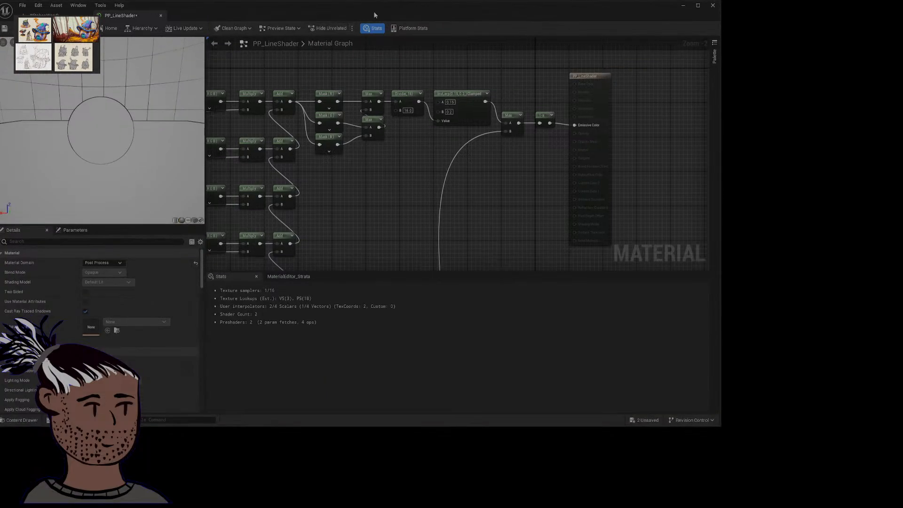
double_click(375, 13)
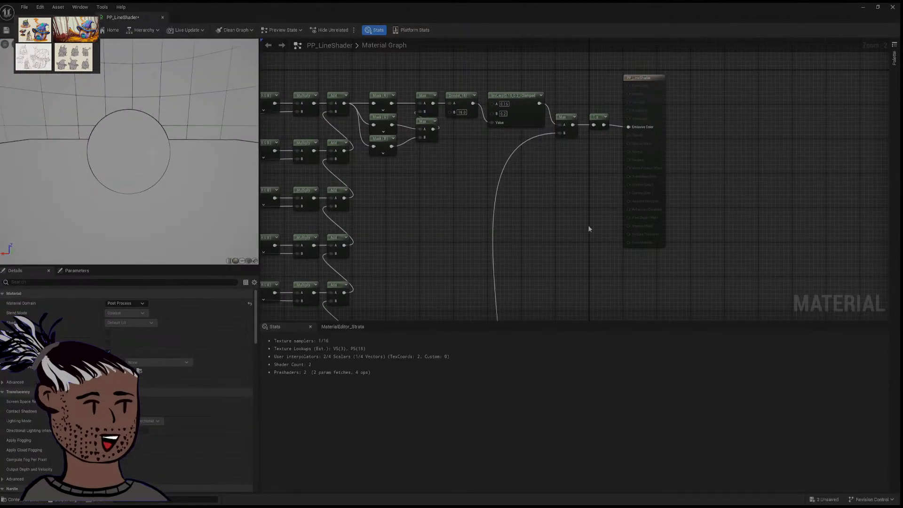
right_drag(587, 254, 581, 119)
right_drag(600, 313, 700, 139)
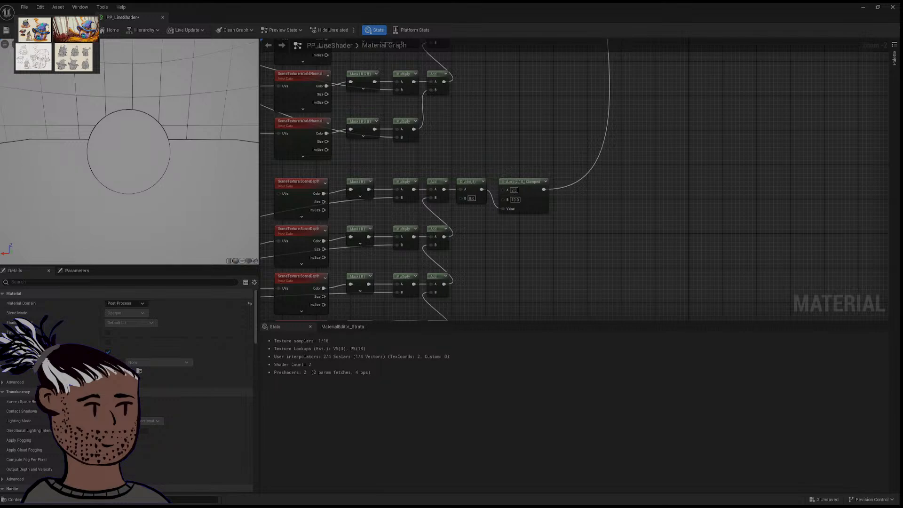
right_drag(565, 247, 541, 262)
right_drag(586, 205, 544, 239)
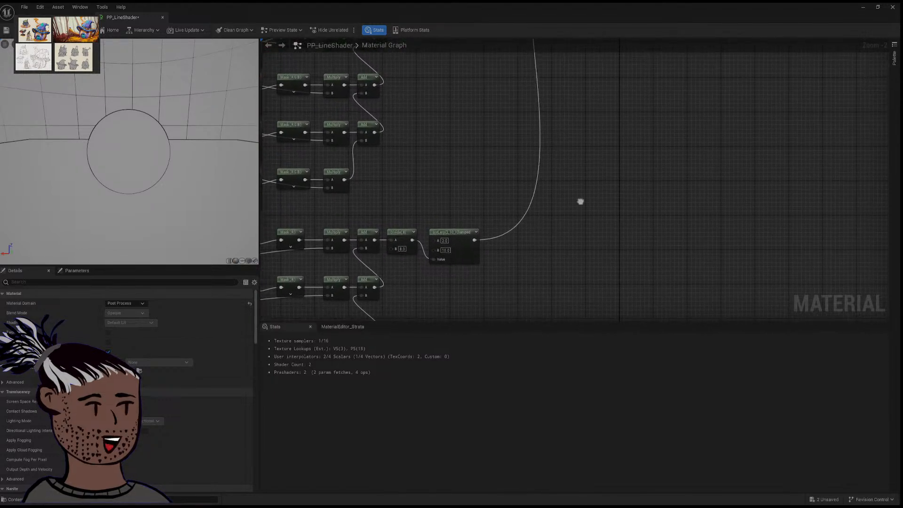
right_drag(580, 202, 383, 210)
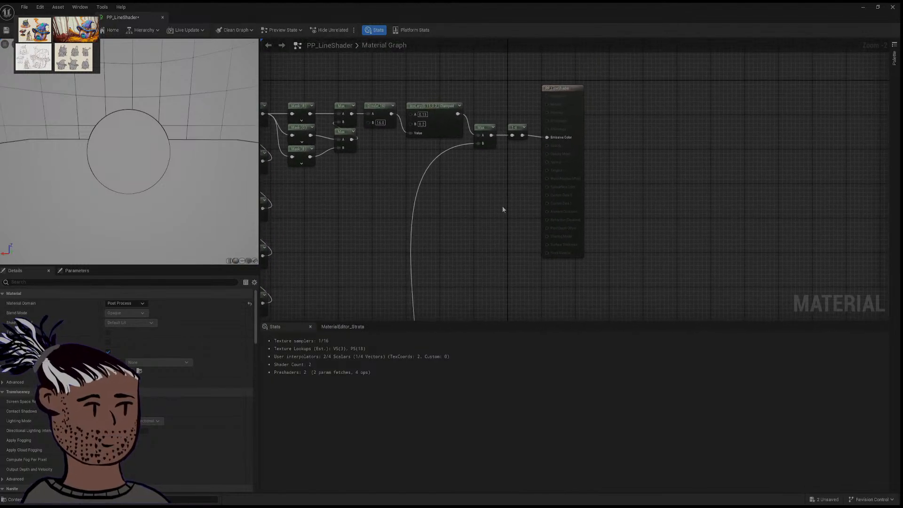
right_drag(502, 206, 447, 221)
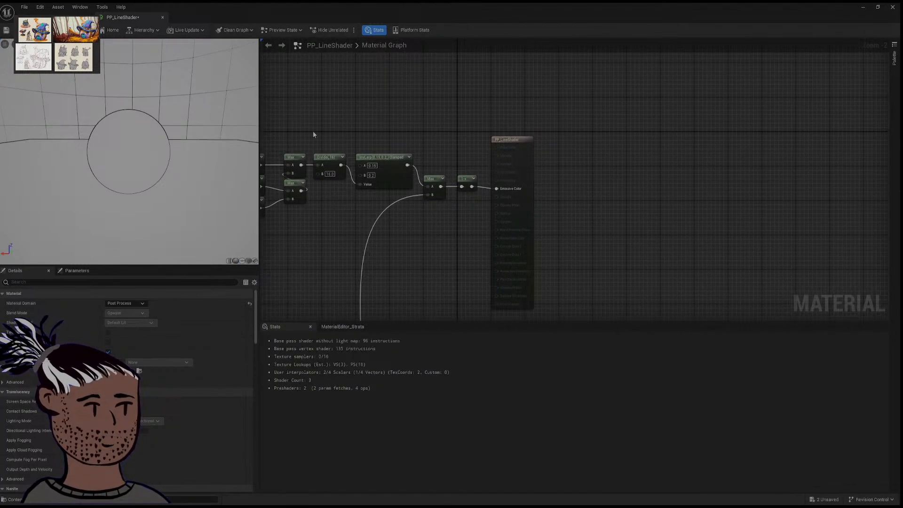
Step: Try multiplying the scene texel size by 3 and then by 5, checking the line thickness in the material preview
right_drag(313, 134, 578, 123)
right_drag(282, 83, 649, 135)
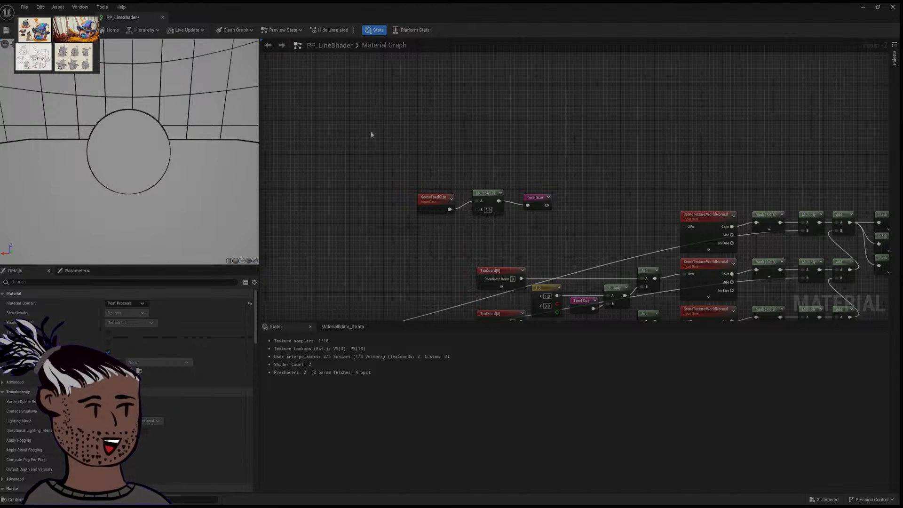
click(488, 210)
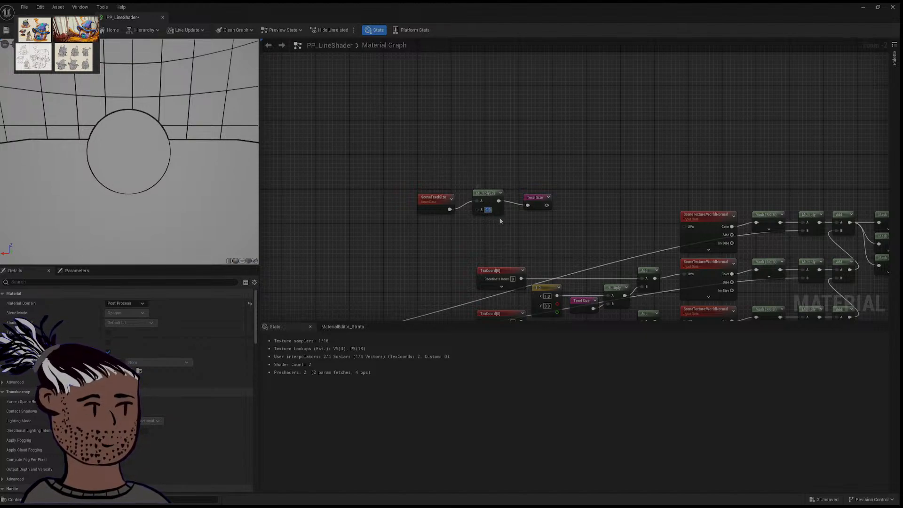
text(3)
key(Return)
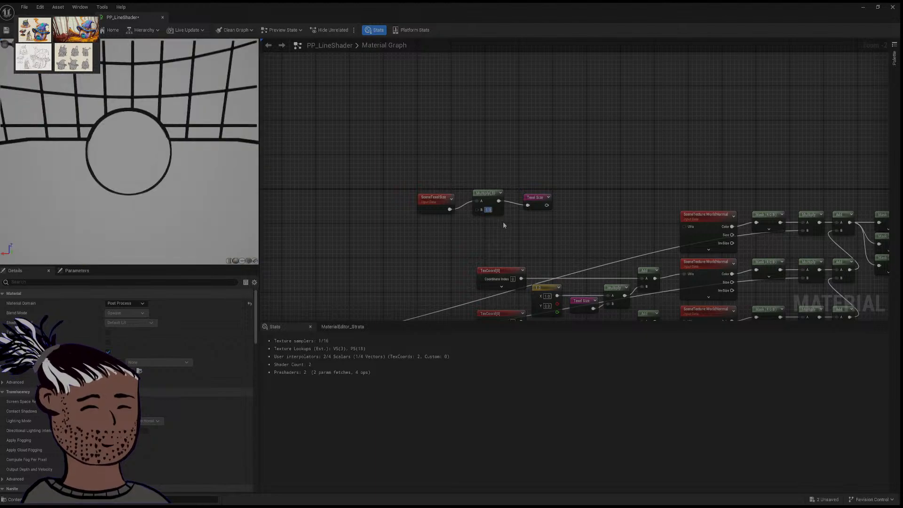
text(5)
key(Return)
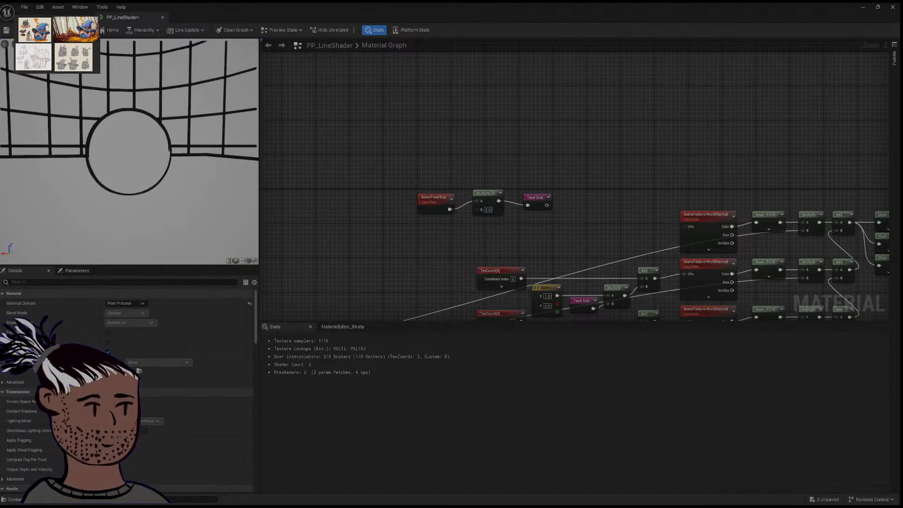
drag(201, 174, 192, 221)
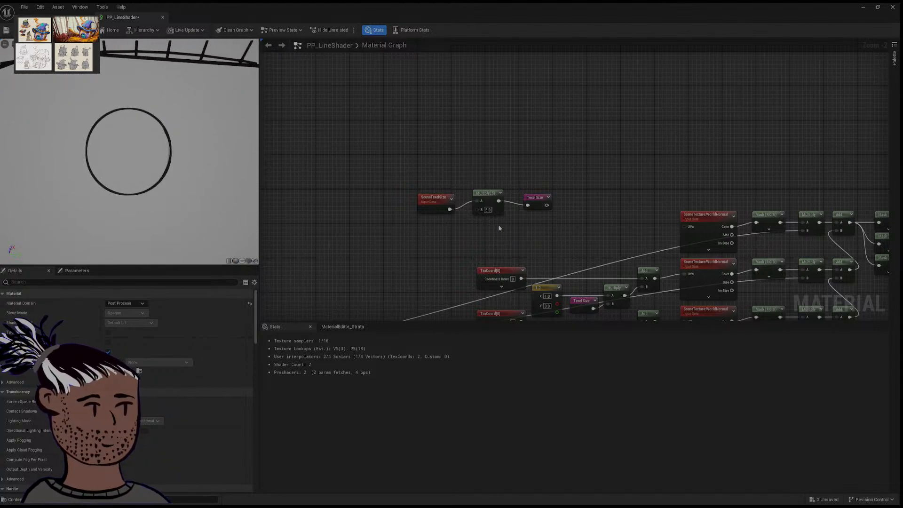
Step: Set the texel size multiplier to 3 and inspect the outlines in the material preview and the level scene
click(490, 211)
text(3)
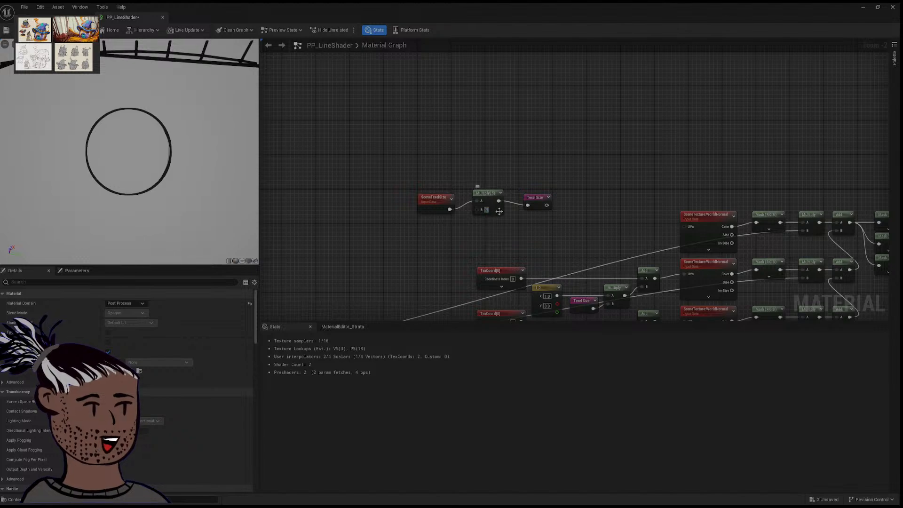
key(Return)
drag(195, 193, 190, 92)
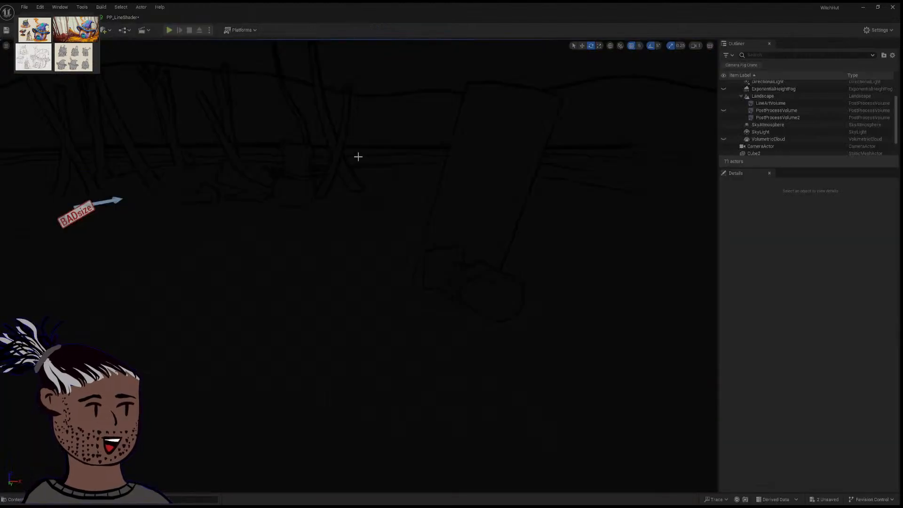
right_drag(359, 157, 321, 136)
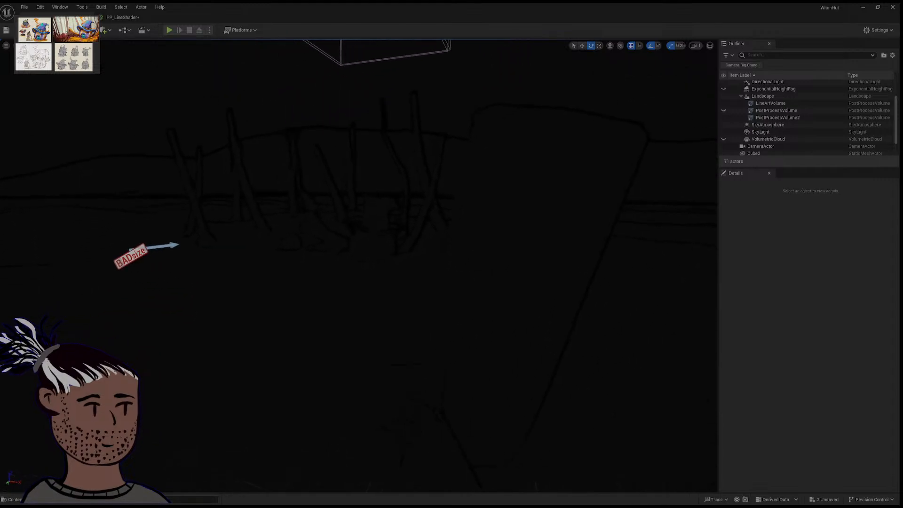
click(128, 19)
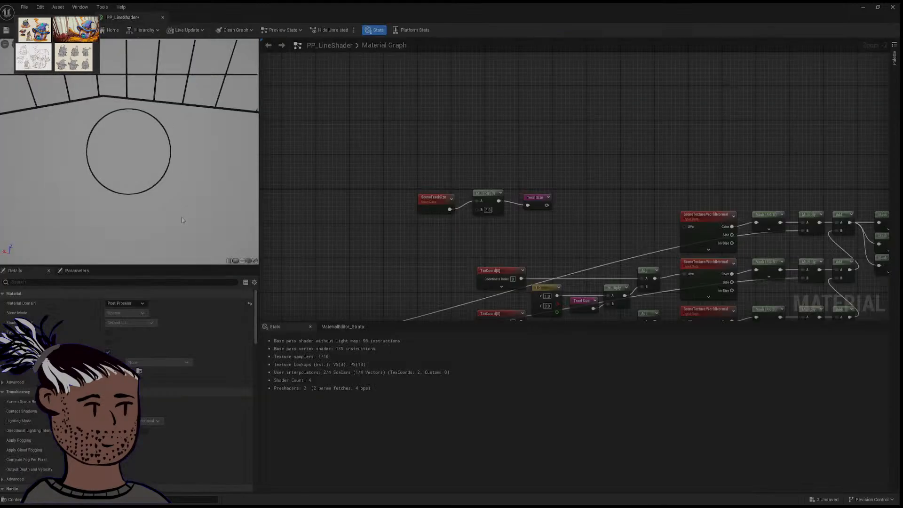
Step: Set the texel size multiplier to 2, apply the material, and check the outlines in the level
click(489, 209)
text(2)
key(Return)
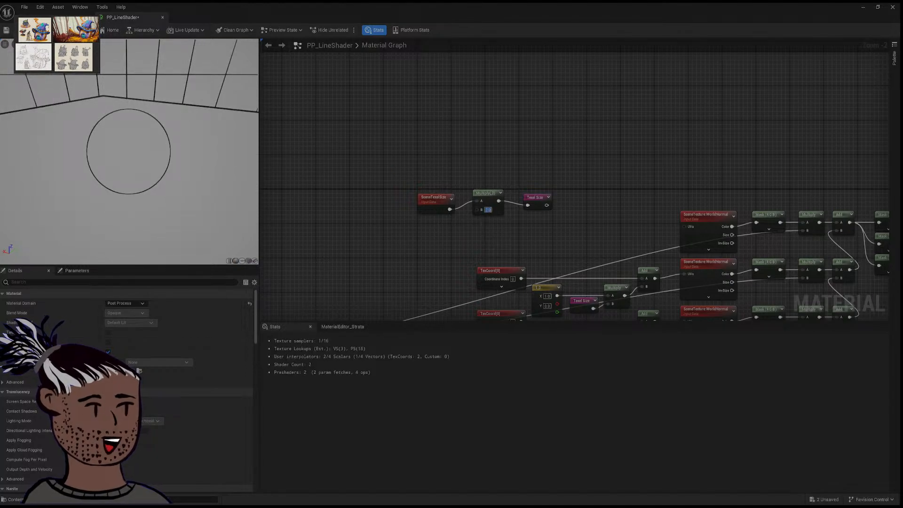
click(49, 30)
click(57, 18)
click(123, 17)
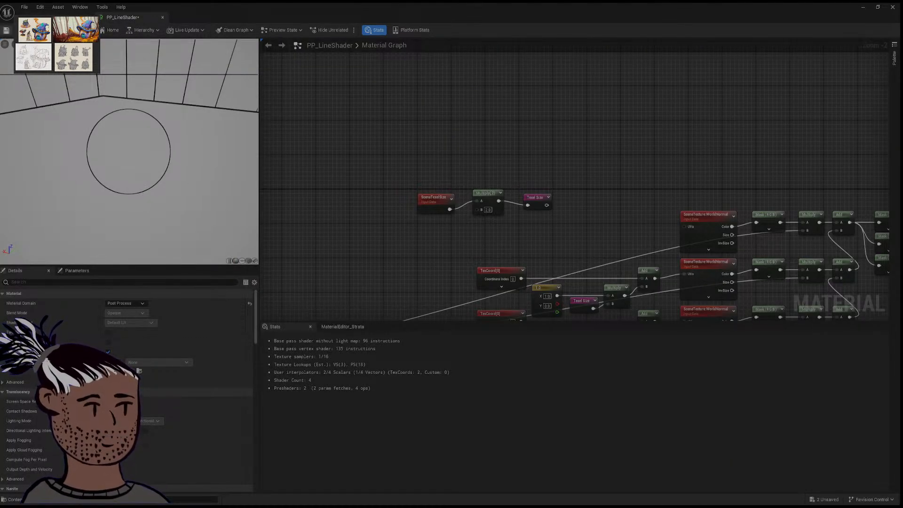
Step: Save the PP_LineShader material and inspect its outlines around the level scene
click(6, 30)
click(52, 18)
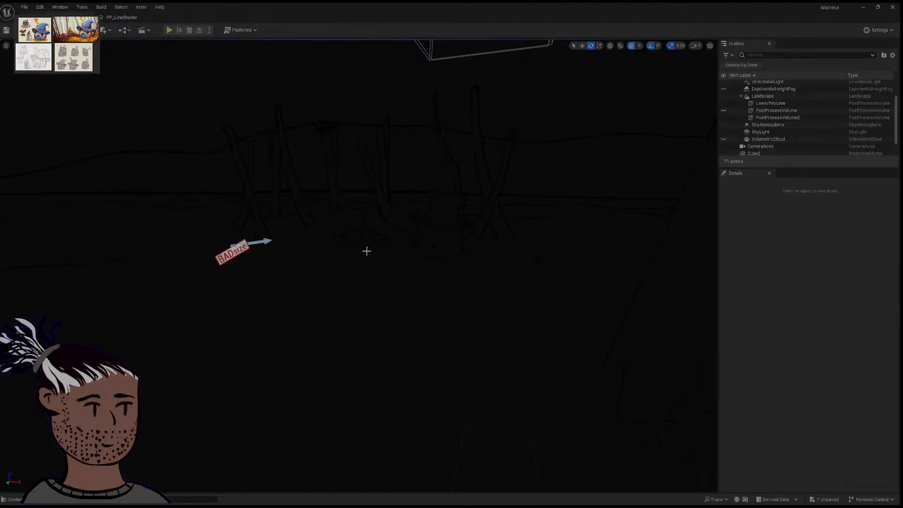
right_drag(367, 251, 520, 252)
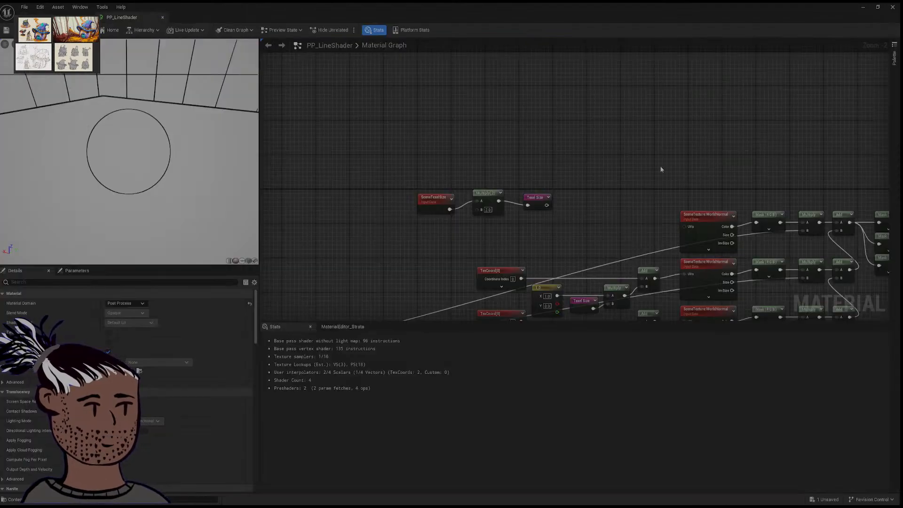
Step: Wrap the world-normal branch, from its kernel constants to its remapping node, in a comment box
scroll(527, 144, down, 4)
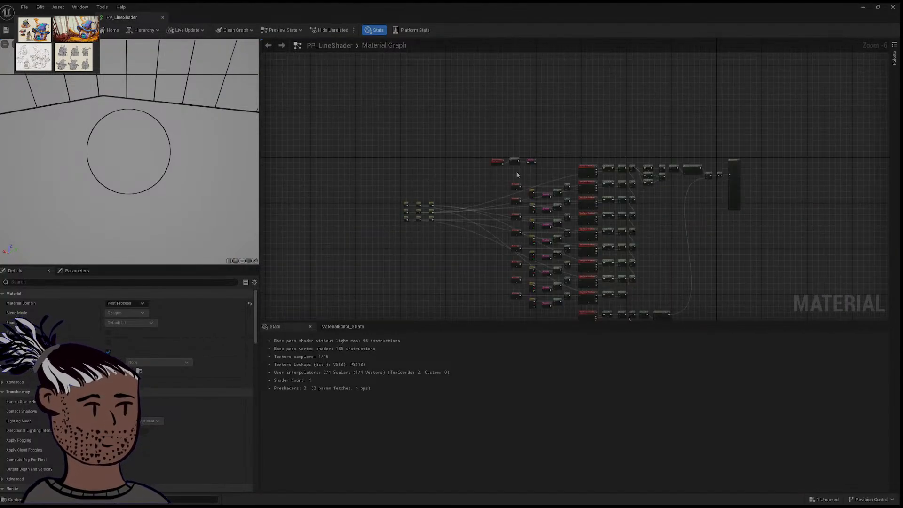
drag(362, 164, 689, 302)
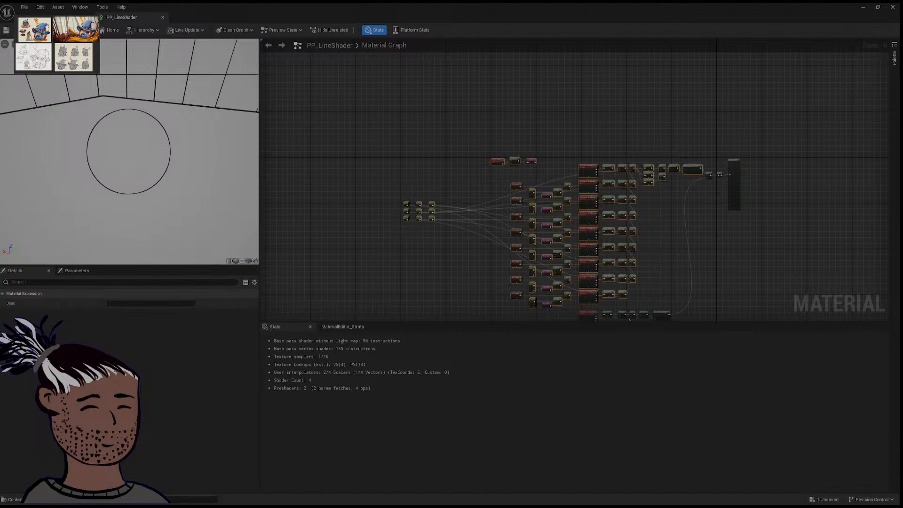
scroll(662, 134, up, 3)
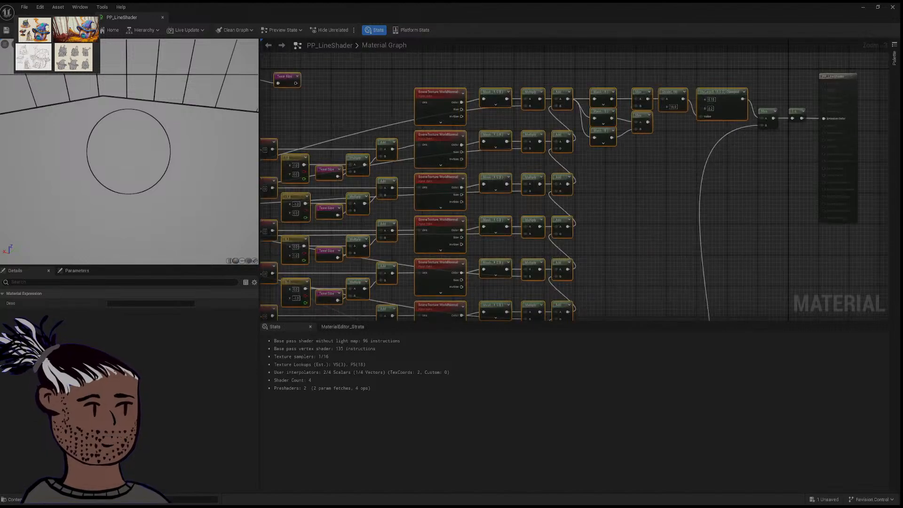
scroll(646, 143, down, 4)
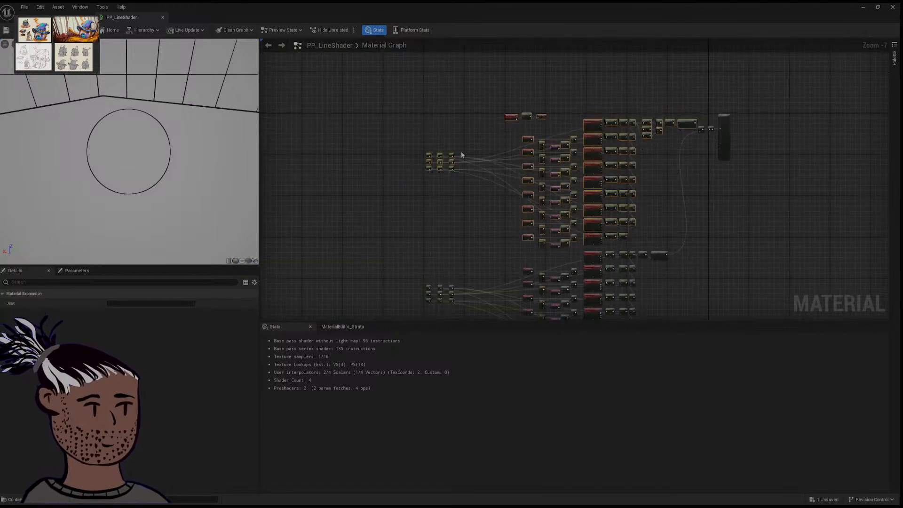
drag(423, 146, 482, 178)
drag(511, 132, 644, 248)
key(c)
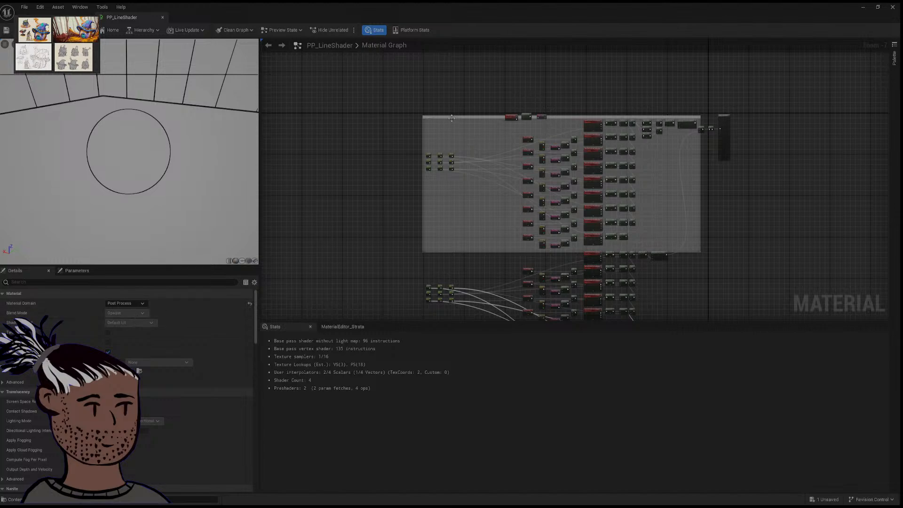
Step: Shift the comment box down and move the scene texel size, Multiply and Texel Size nodes out above it
drag(544, 118, 548, 137)
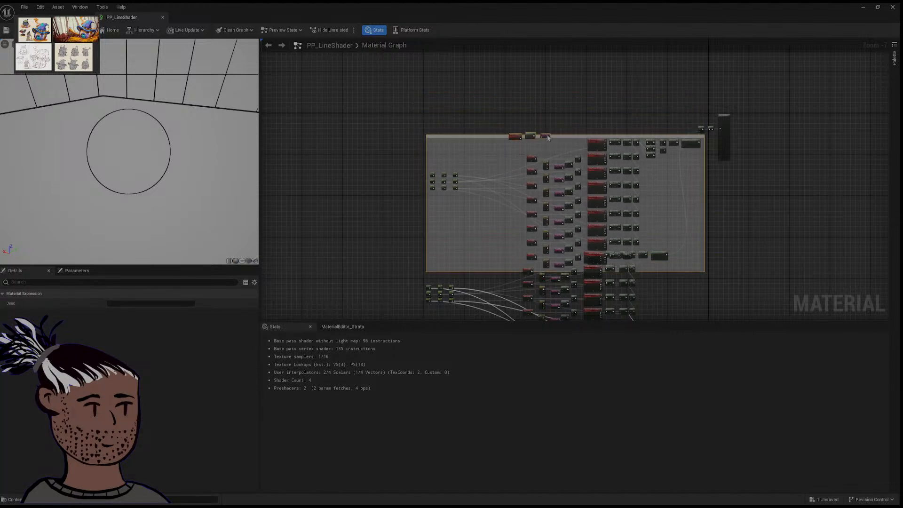
click(548, 135)
scroll(547, 145, up, 4)
click(537, 115)
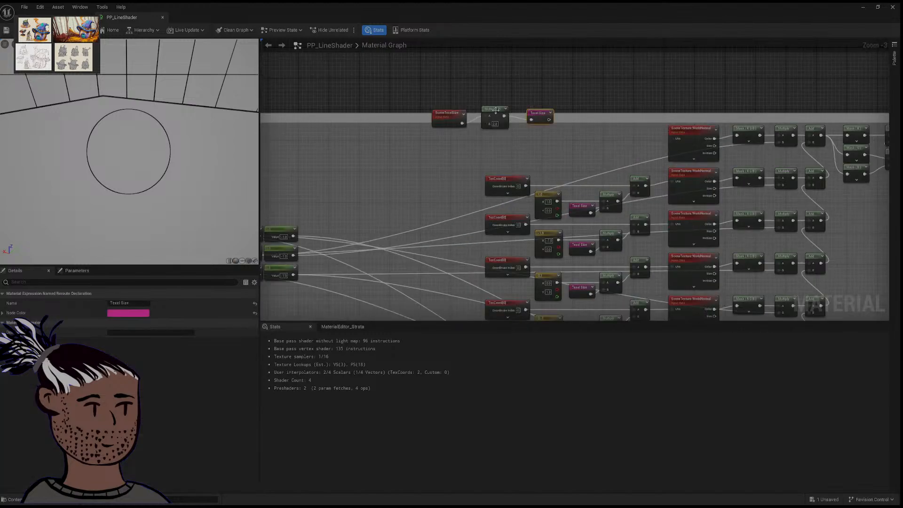
shift+click(497, 111)
shift+click(453, 116)
drag(453, 116, 453, 75)
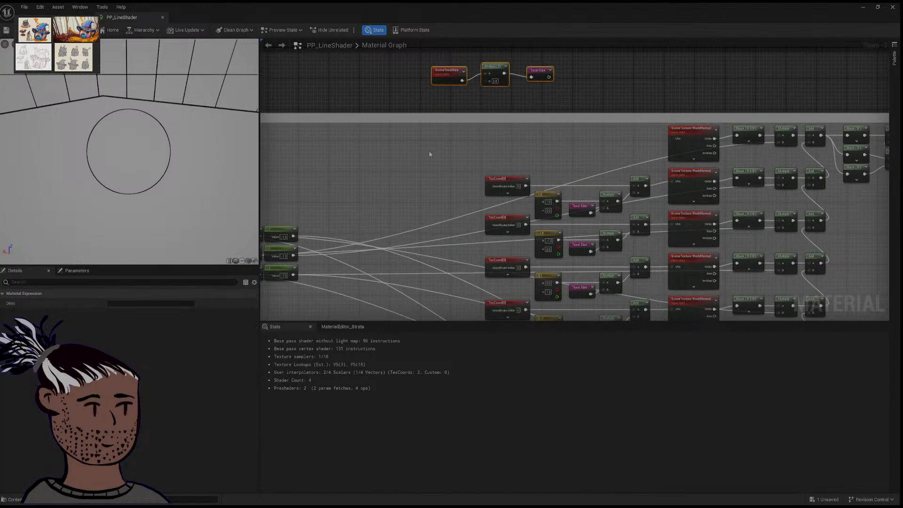
Step: Move the comment box up and to the left, and lift the three texel size nodes clear above it
scroll(398, 142, down, 1)
drag(341, 128, 294, 101)
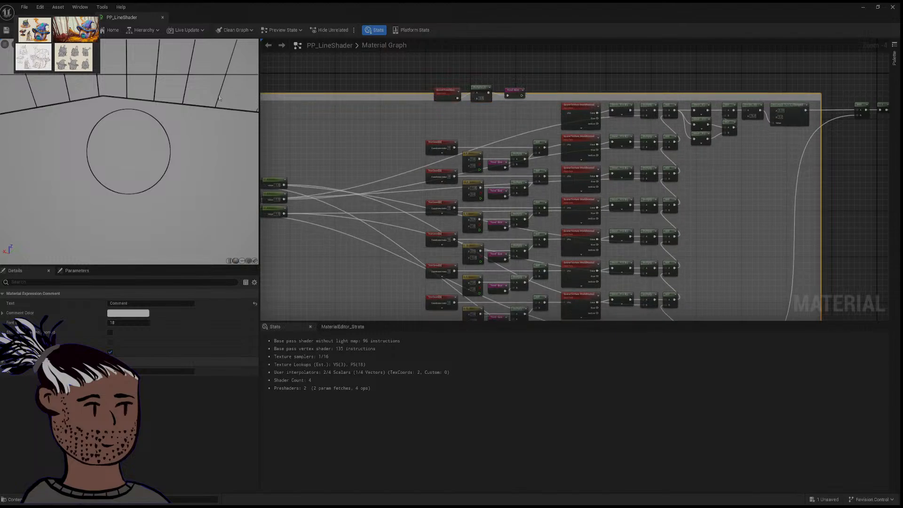
click(445, 89)
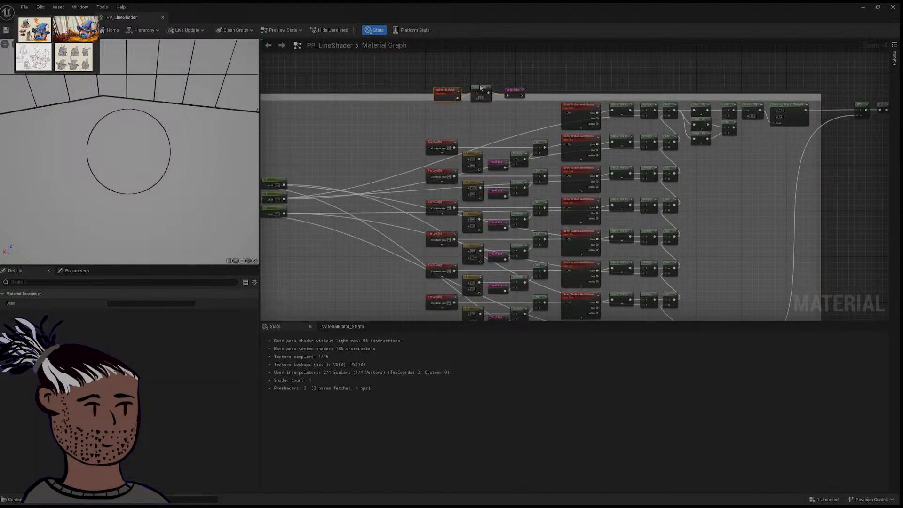
shift+click(481, 87)
shift+click(512, 90)
drag(486, 88, 485, 47)
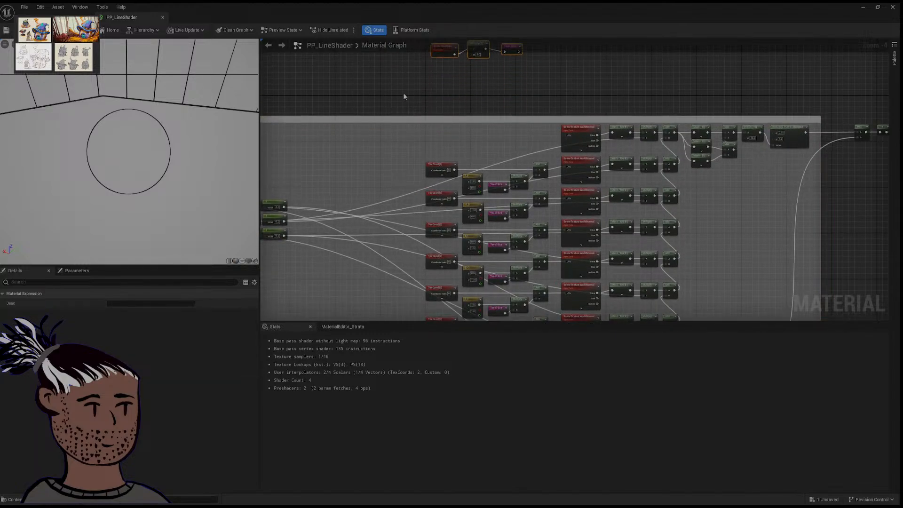
Step: Move the comment box with its contents further up, just below the texel size nodes
right_drag(405, 94, 496, 88)
scroll(513, 87, down, 2)
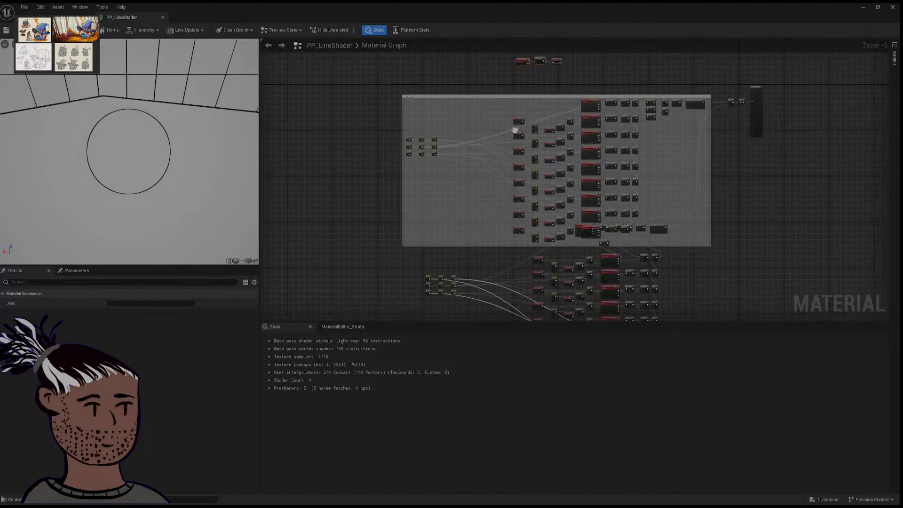
drag(551, 96, 550, 77)
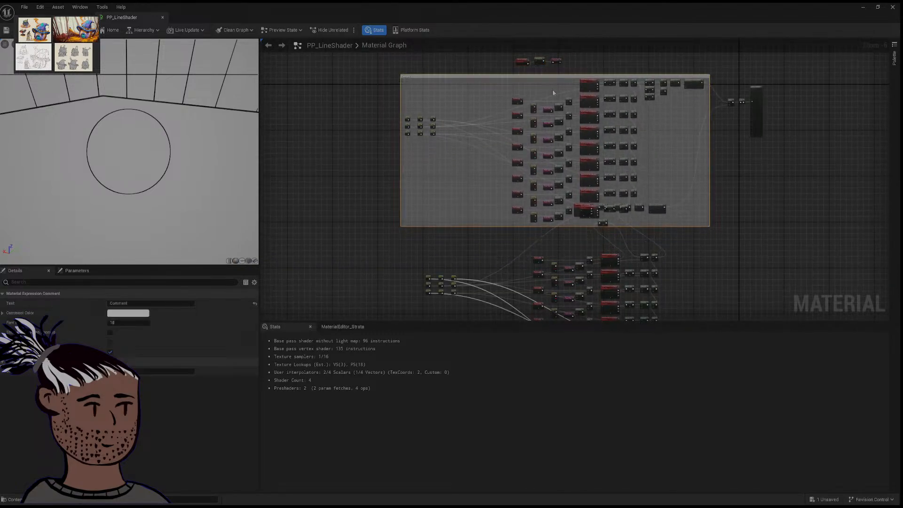
Step: Undo the comment box around the world-normal branch and the node moves made with it
click(777, 163)
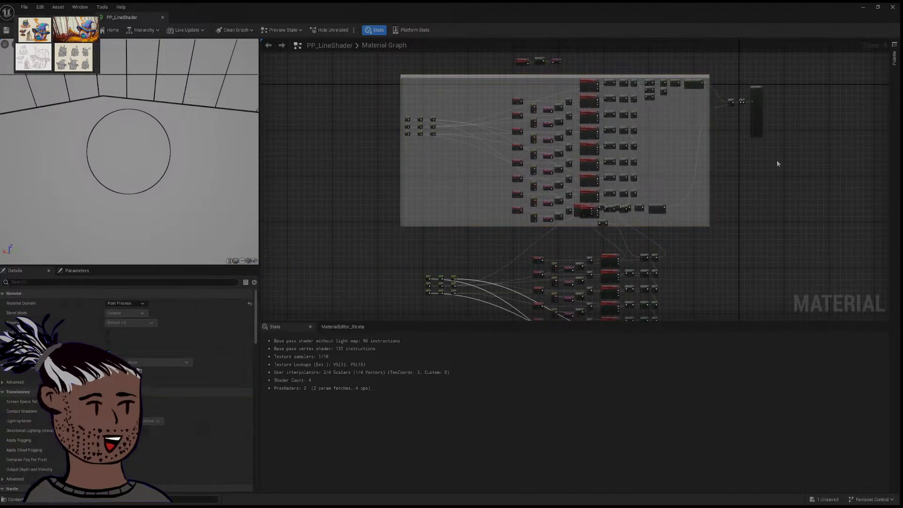
key(ctrl+z)
key(ctrl+z)
key(ctrl+z)
key(ctrl+z)
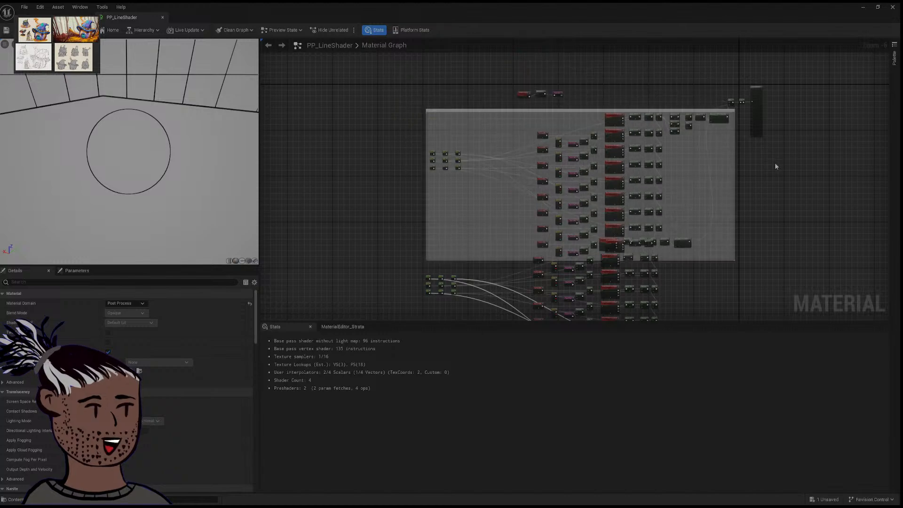
key(ctrl+z)
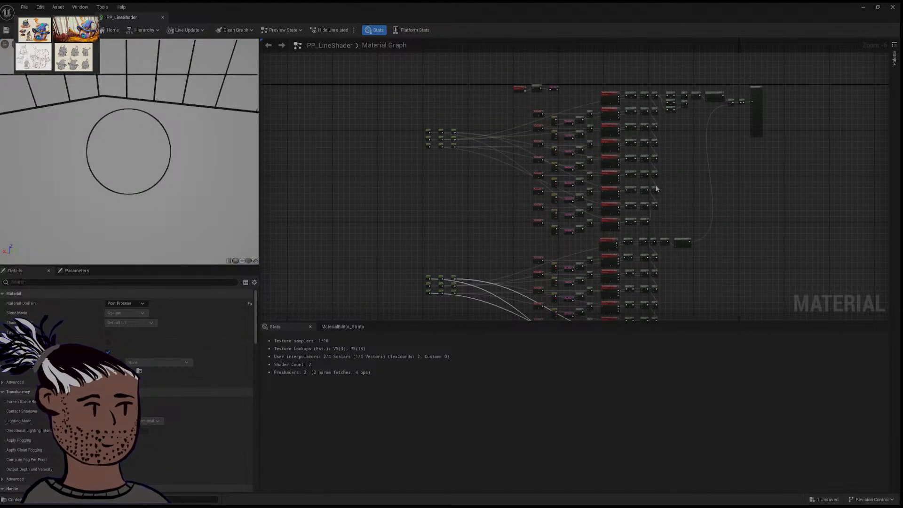
Step: Wrap the world-normal branch again in a comment box, including its kernel constants, sampling rows and final output nodes
drag(403, 105, 480, 175)
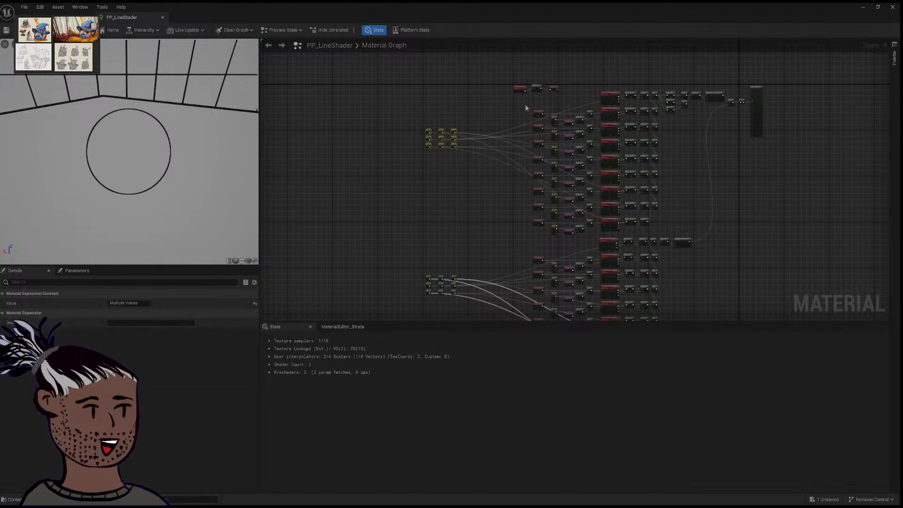
drag(525, 104, 595, 230)
shift+drag(597, 82, 659, 227)
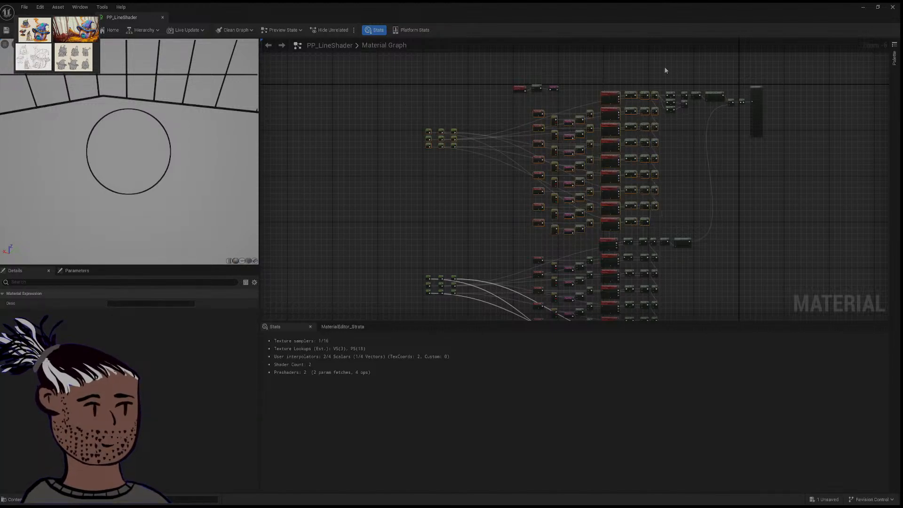
shift+drag(664, 85, 722, 137)
key(c)
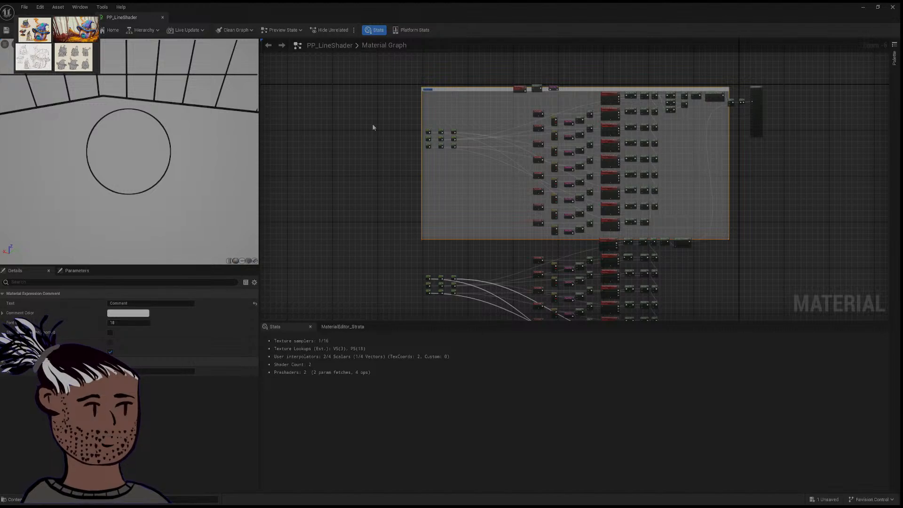
Step: Title the world-normal branch's comment box "Normal Pass"
scroll(560, 67, up, 5)
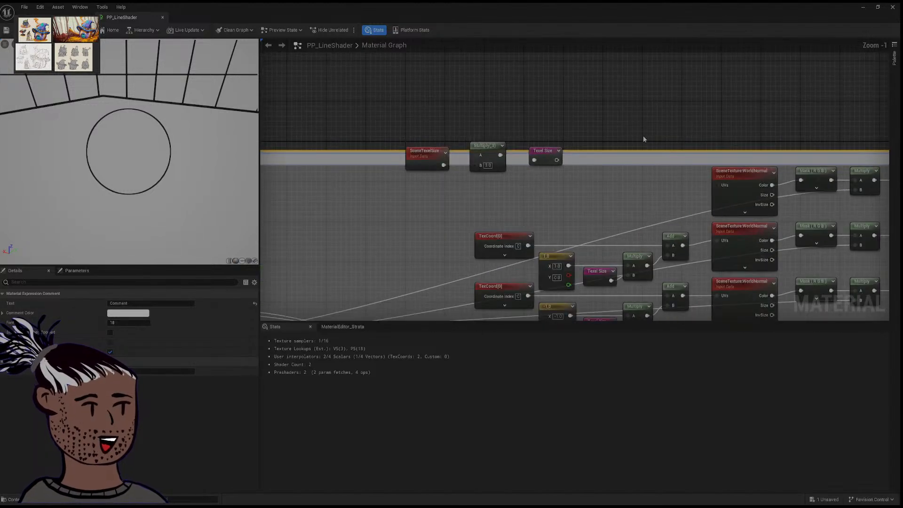
scroll(393, 140, down, 3)
right_drag(329, 115, 532, 117)
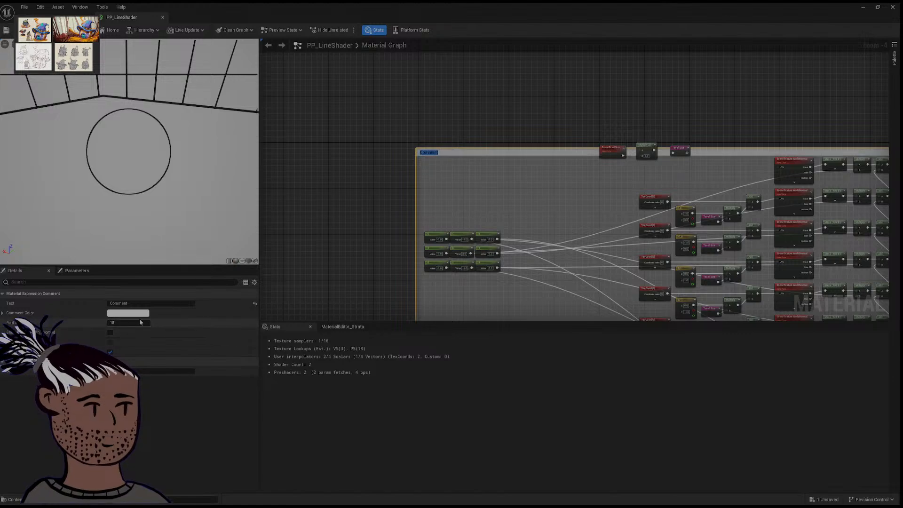
click(122, 303)
text(Nor)
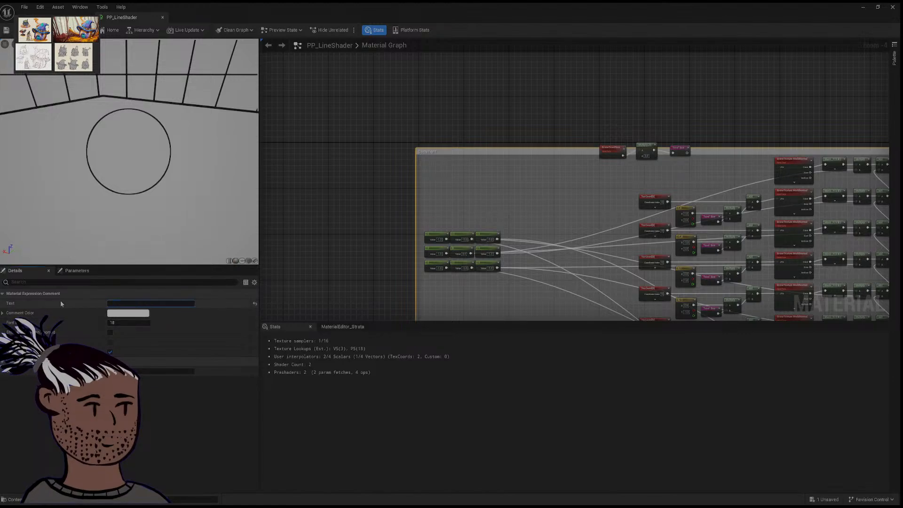
text(ma)
text(l M)
key(BackSpace)
text(P)
key(BackSpace)
key(BackSpace)
key(Return)
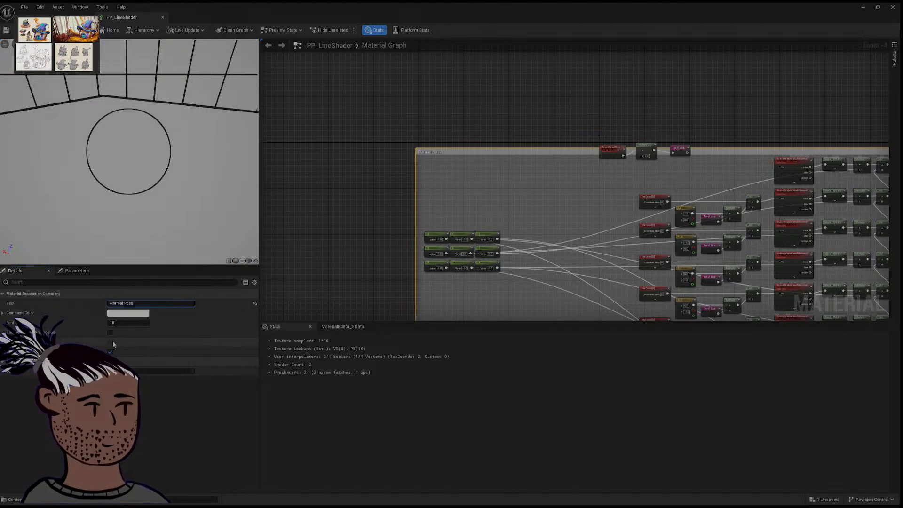
Step: Set the Normal Pass comment colour to magenta with red 1, green 0 and blue 1
click(82, 271)
click(29, 271)
click(3, 313)
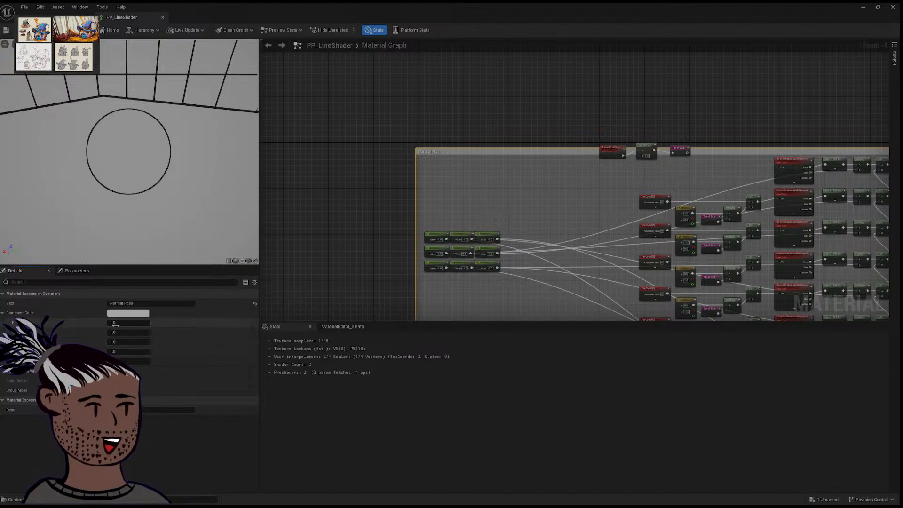
mouse_move(115, 323)
mouse_down()
mouse_move(133, 322)
mouse_move(137, 342)
mouse_move(183, 342)
mouse_move(121, 342)
mouse_move(120, 332)
mouse_up()
click(137, 333)
text(0)
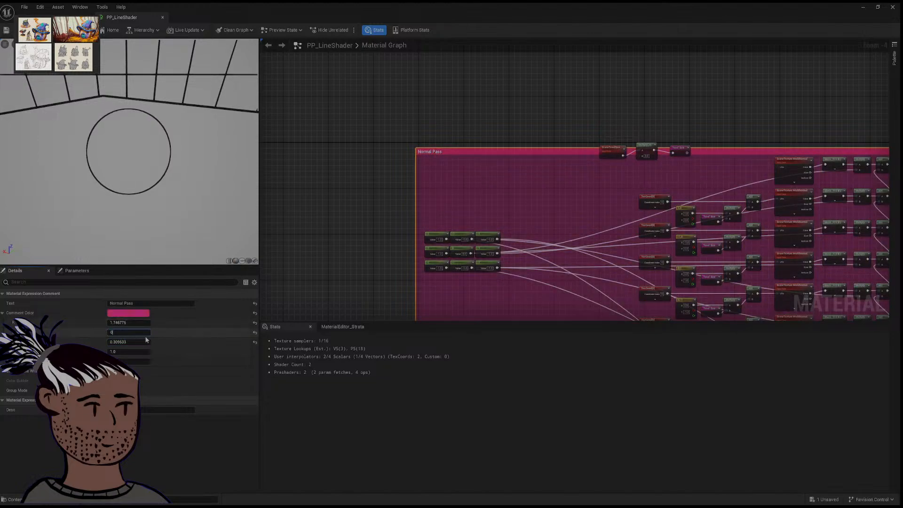
key(Return)
click(130, 323)
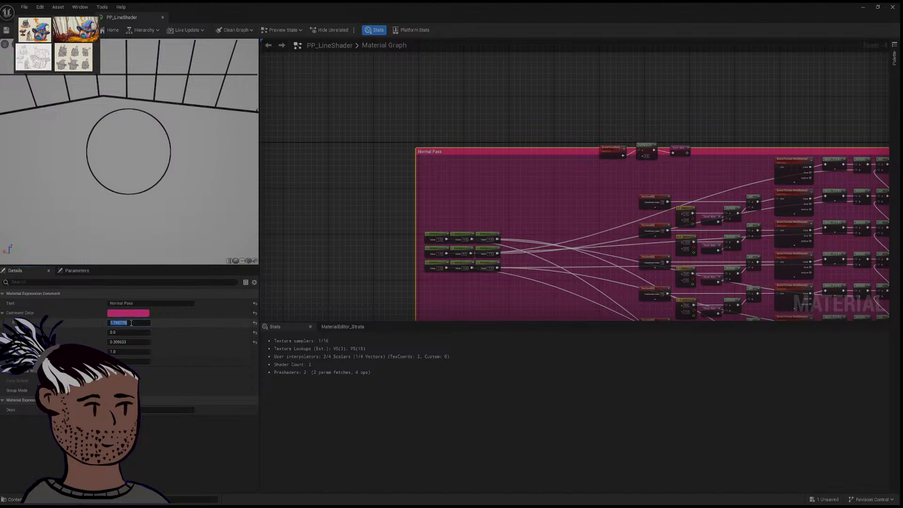
text(1)
key(Return)
click(120, 342)
text(1)
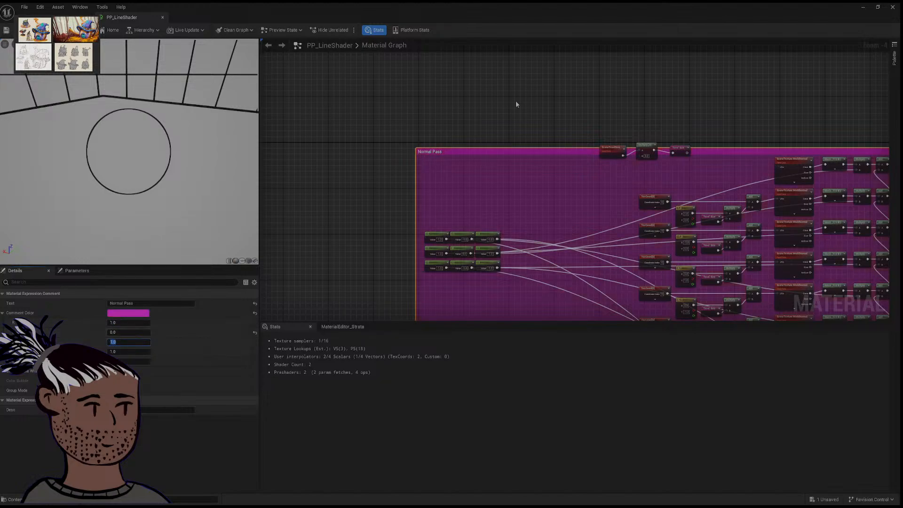
Step: Darken and desaturate the Normal Pass comment colour to a muted purple of about 0.29 red, 0.11 green and 0.32 blue
scroll(525, 154, down, 4)
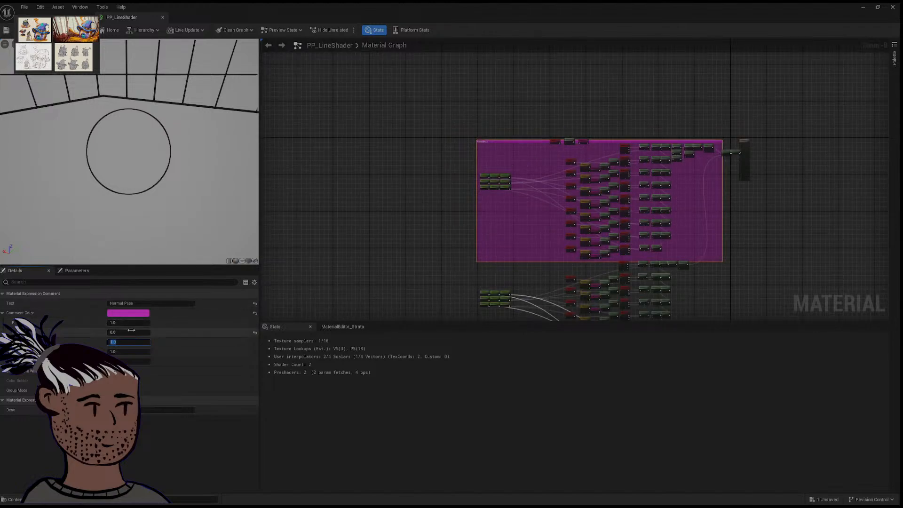
click(126, 315)
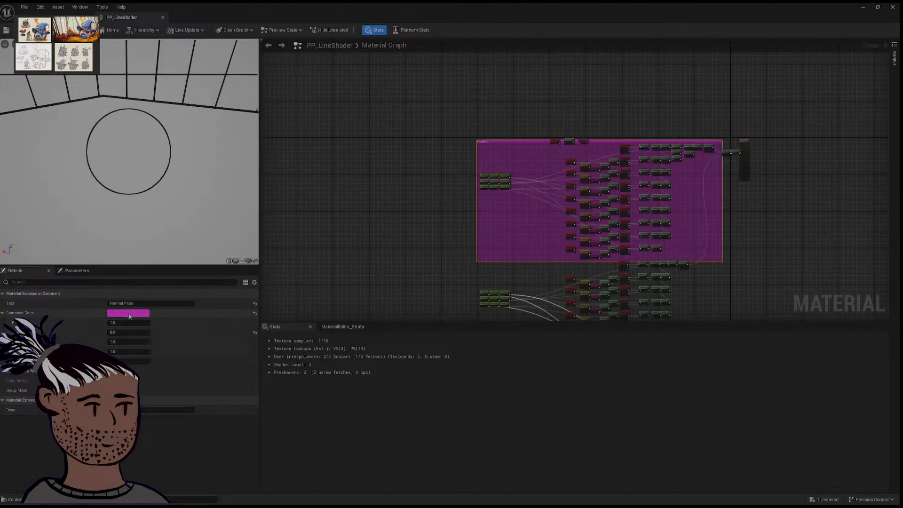
drag(239, 346, 237, 387)
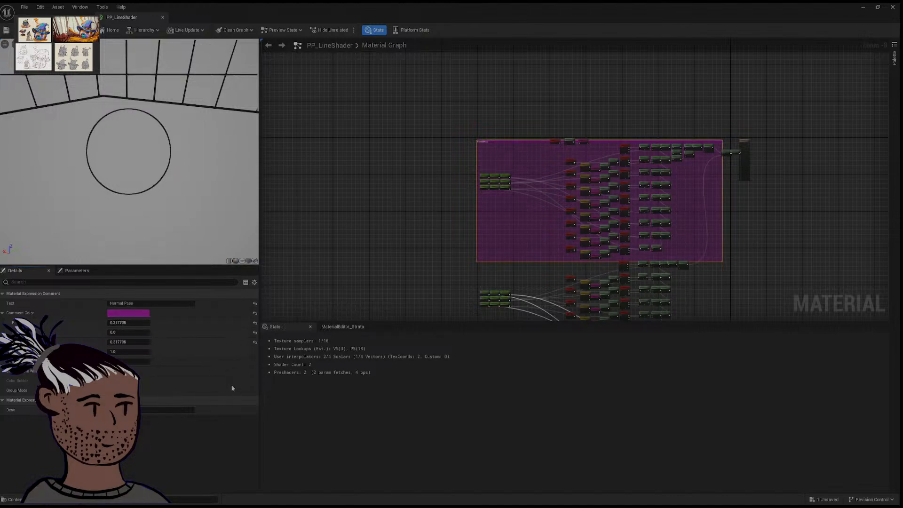
click(182, 343)
mouse_move(181, 346)
mouse_down()
mouse_move(175, 354)
mouse_move(184, 354)
mouse_up()
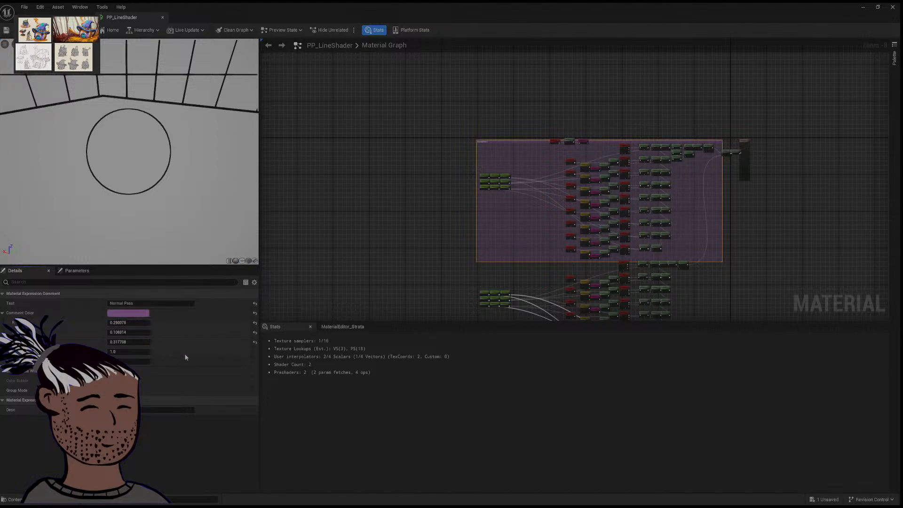
Step: Wrap the lower branch, from its nine constants to its final output node, in a comment box
right_drag(387, 254, 350, 139)
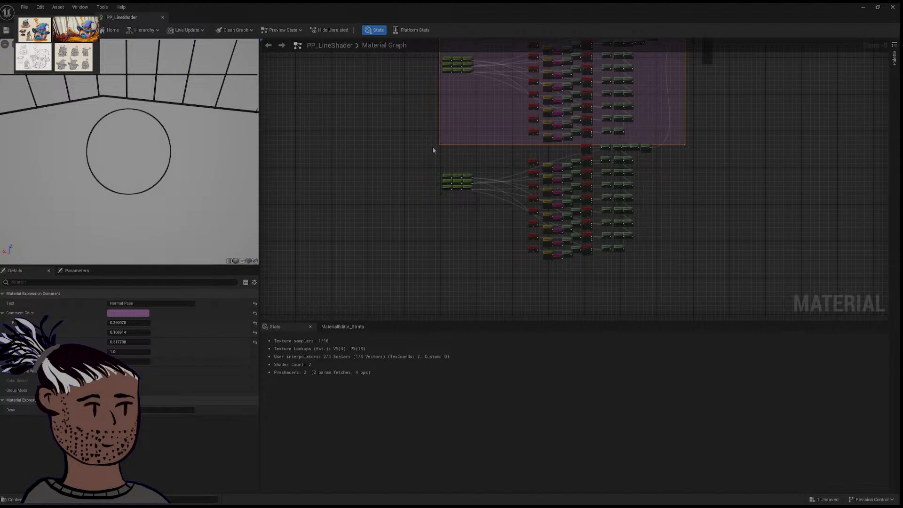
click(589, 150)
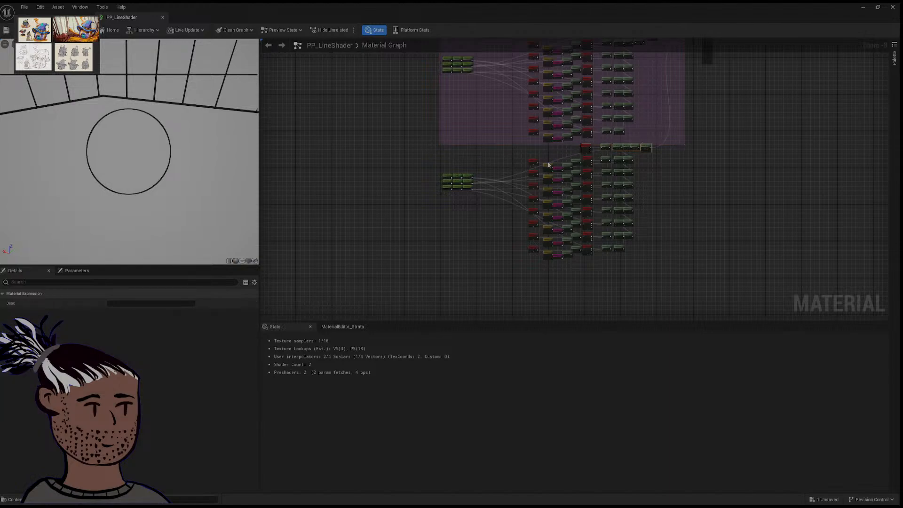
drag(426, 152, 715, 287)
right_drag(710, 222, 668, 224)
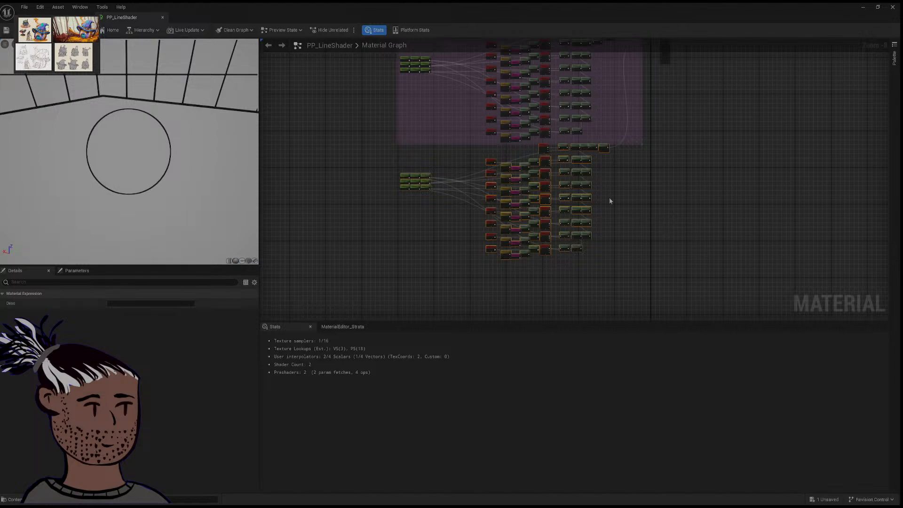
key(c)
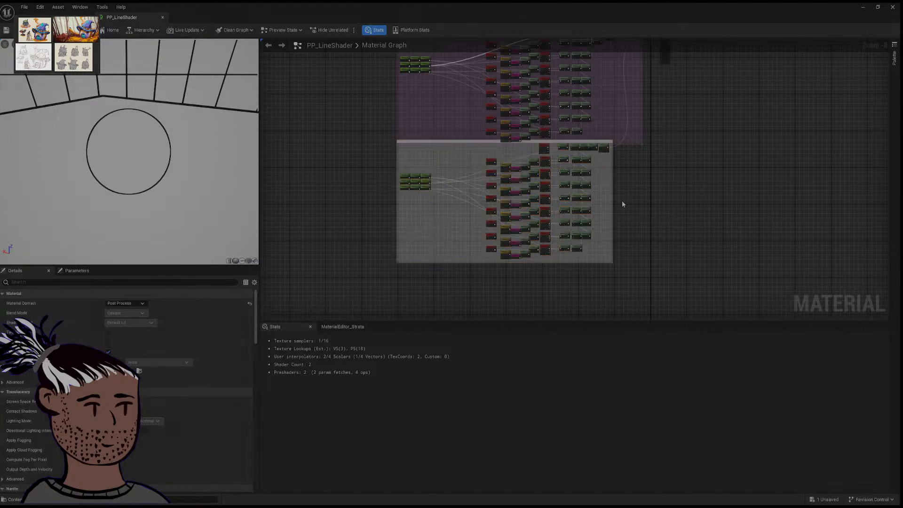
Step: Try to shift the lower branch's comment box away from the Normal Pass box, and delete it
click(429, 142)
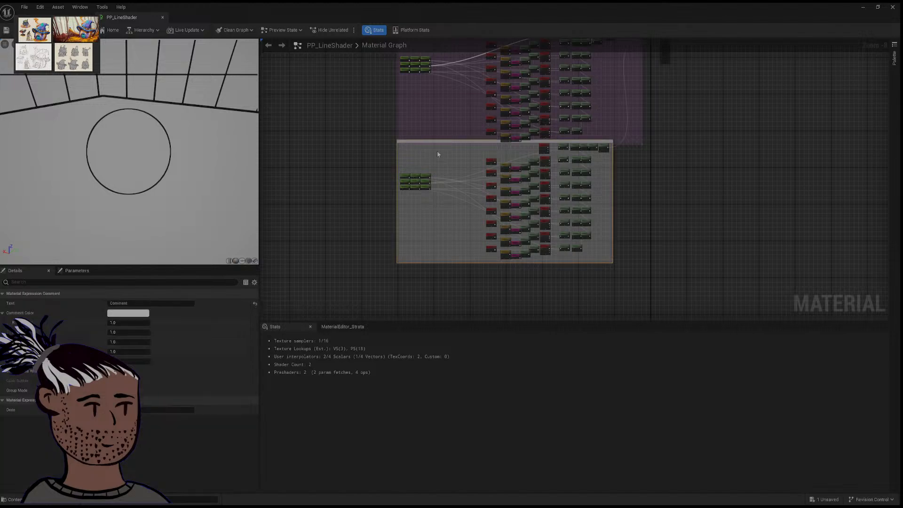
drag(452, 141, 474, 162)
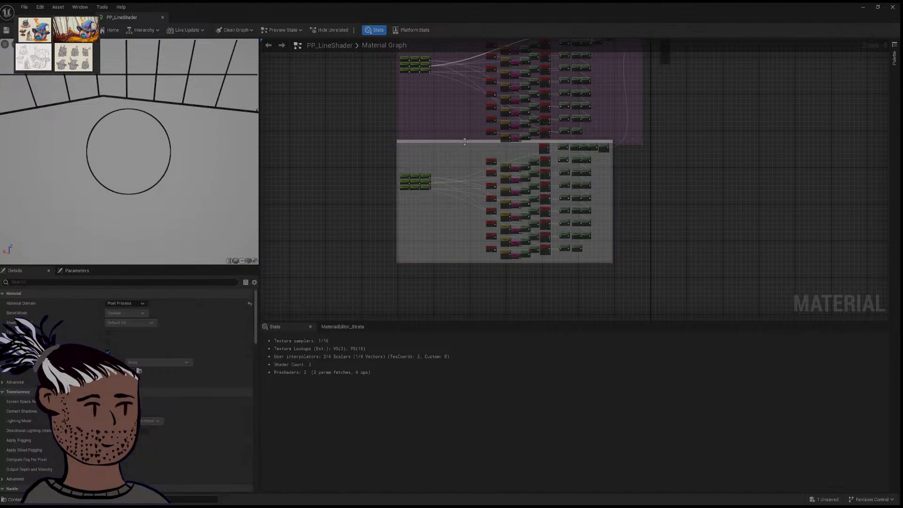
right_drag(465, 142, 470, 165)
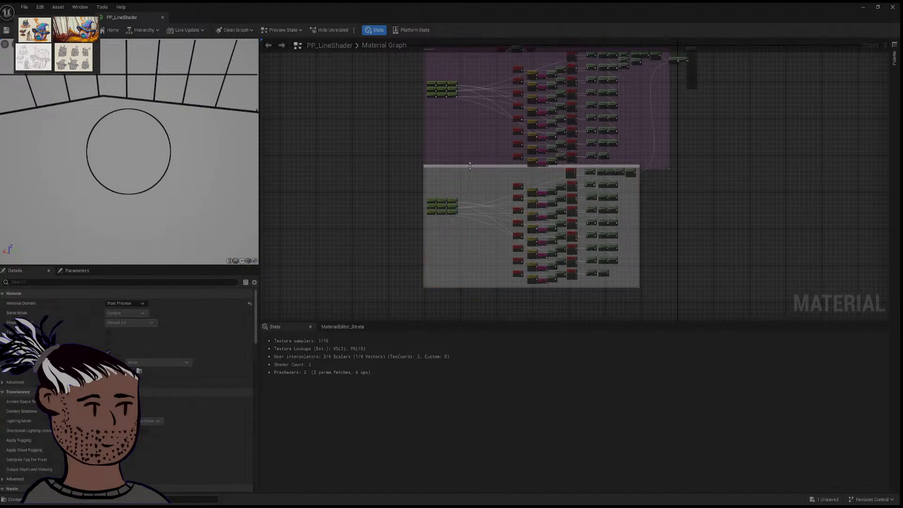
mouse_move(430, 165)
mouse_down()
mouse_move(453, 196)
mouse_move(421, 208)
mouse_move(444, 201)
mouse_move(430, 175)
mouse_up()
scroll(577, 195, up, 3)
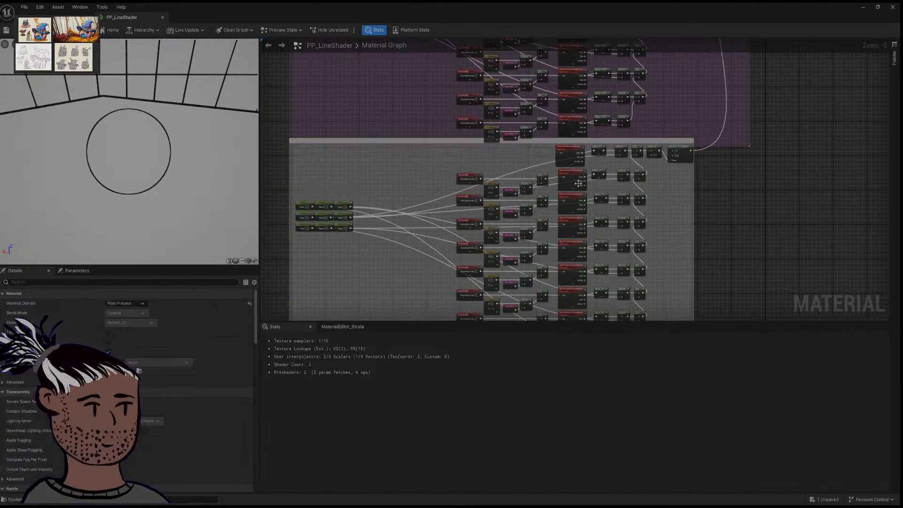
key(Delete)
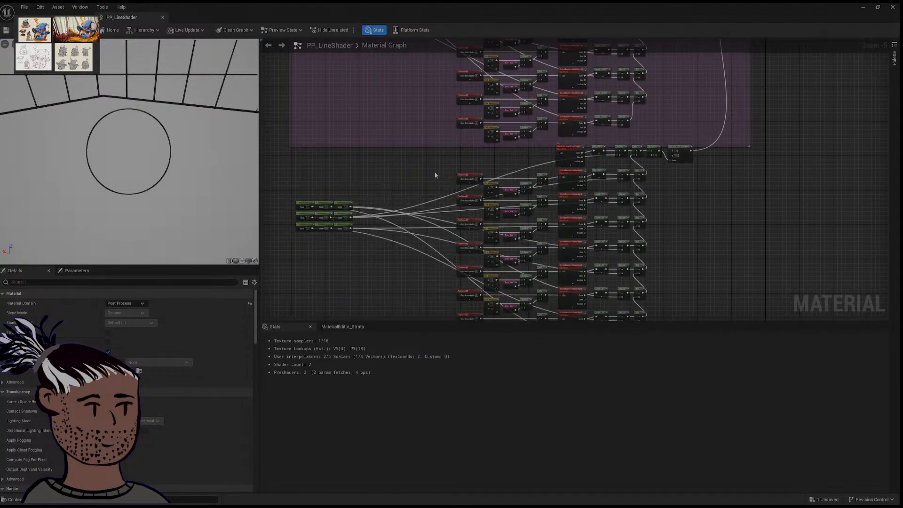
Step: Select all nodes of the lower branch again and wrap them in a new comment box
drag(292, 149, 707, 108)
right_drag(614, 145, 601, 309)
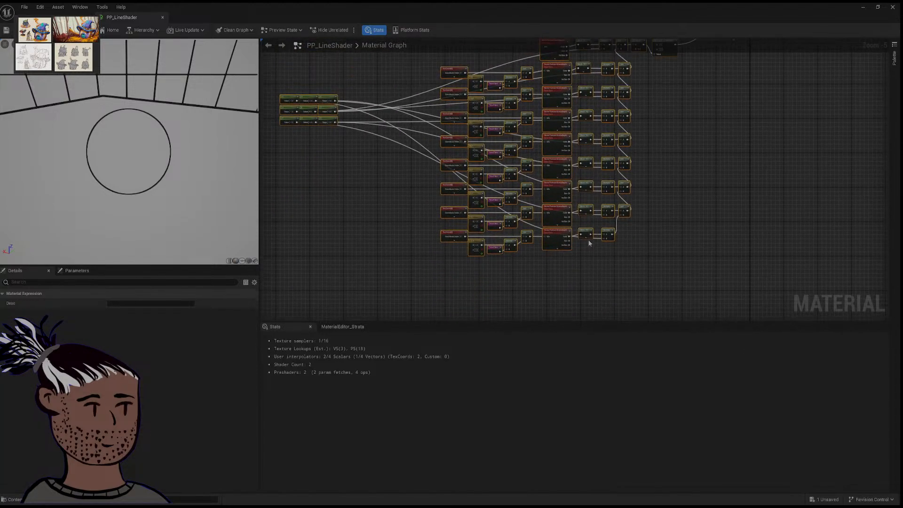
key(c)
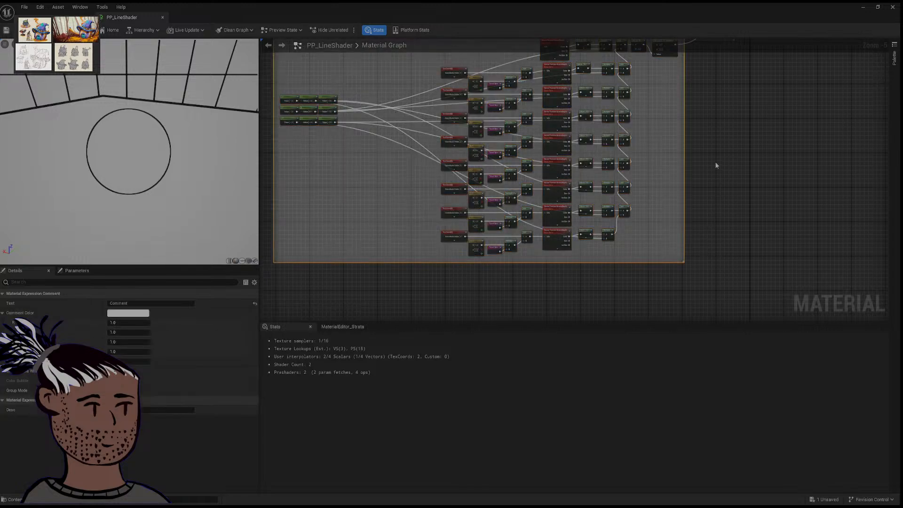
Step: Title the lower branch's comment box "Depth Pass" and darken its colour to a grey of about 0.28 per channel
right_drag(716, 163, 735, 238)
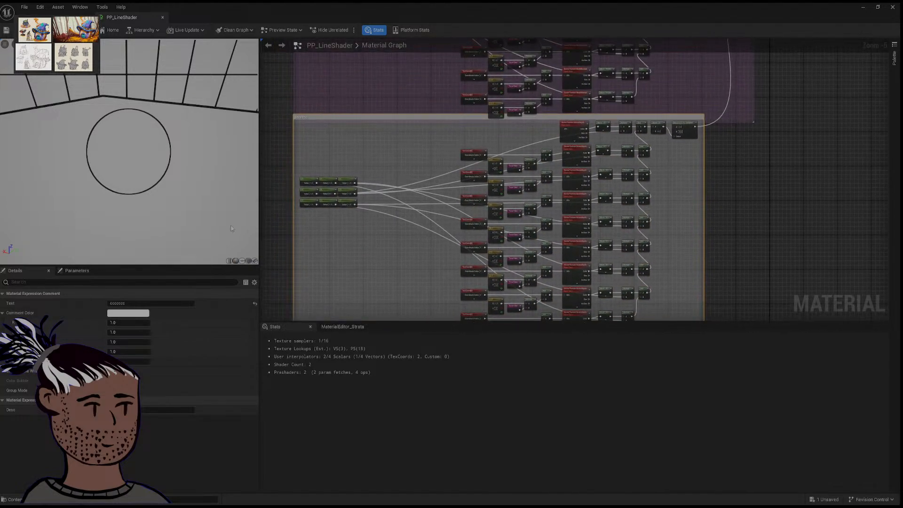
click(119, 304)
key(BackSpace)
text(Dpeth)
text( Pass)
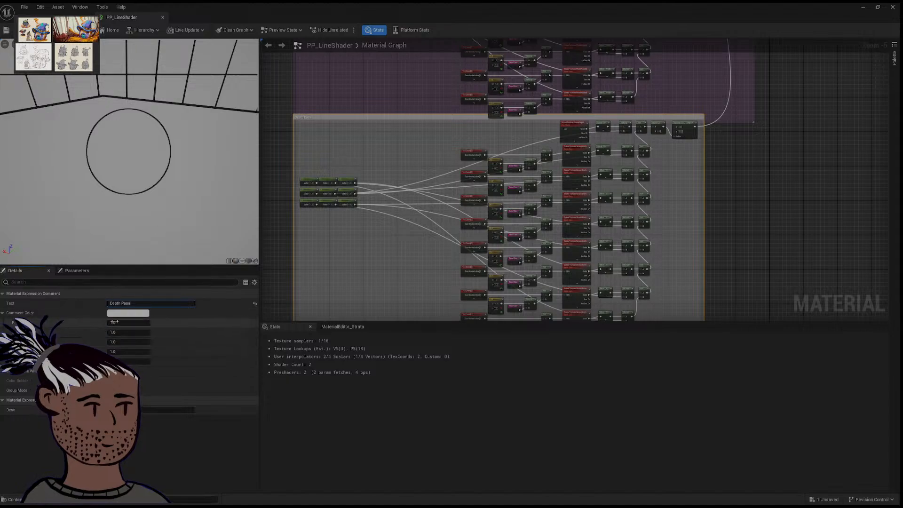
click(133, 316)
drag(233, 347, 235, 393)
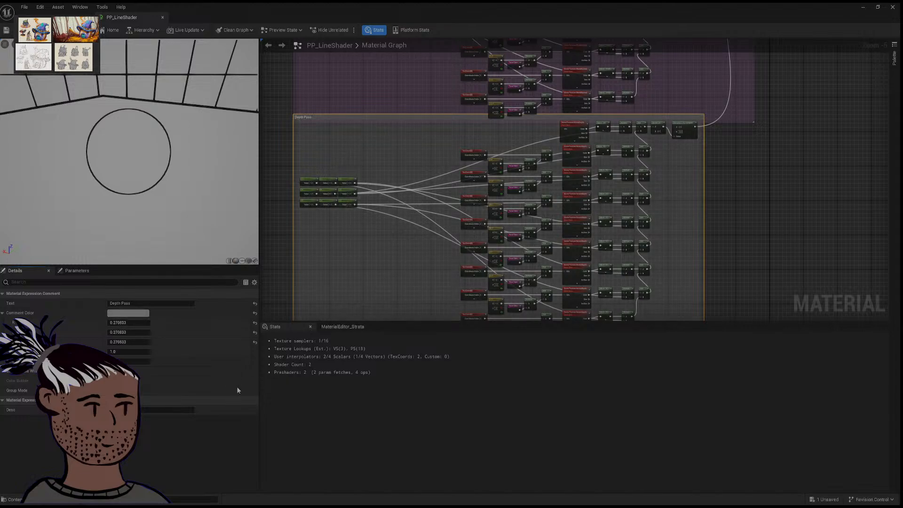
Step: Move the Depth Pass comment box clear of the Normal Pass box, directly beneath it with their right edges aligned
drag(356, 119, 394, 140)
scroll(739, 170, down, 5)
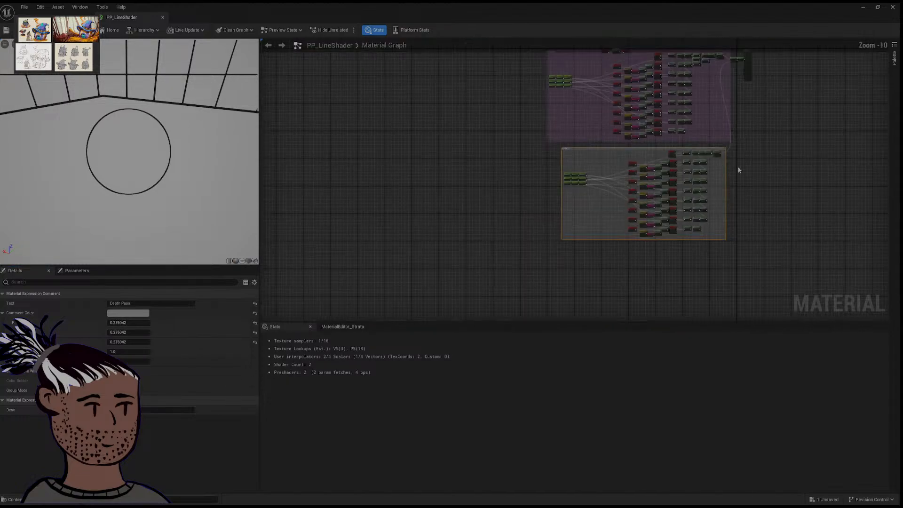
right_drag(738, 170, 598, 230)
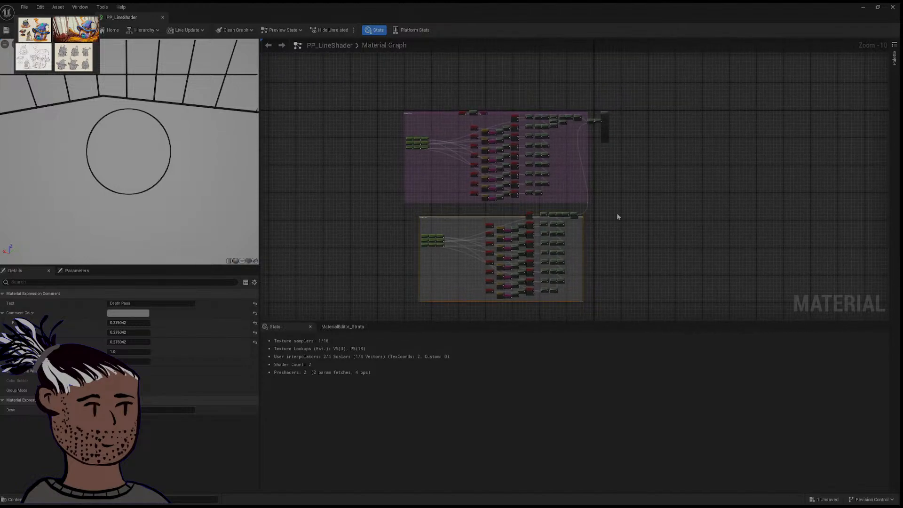
click(484, 217)
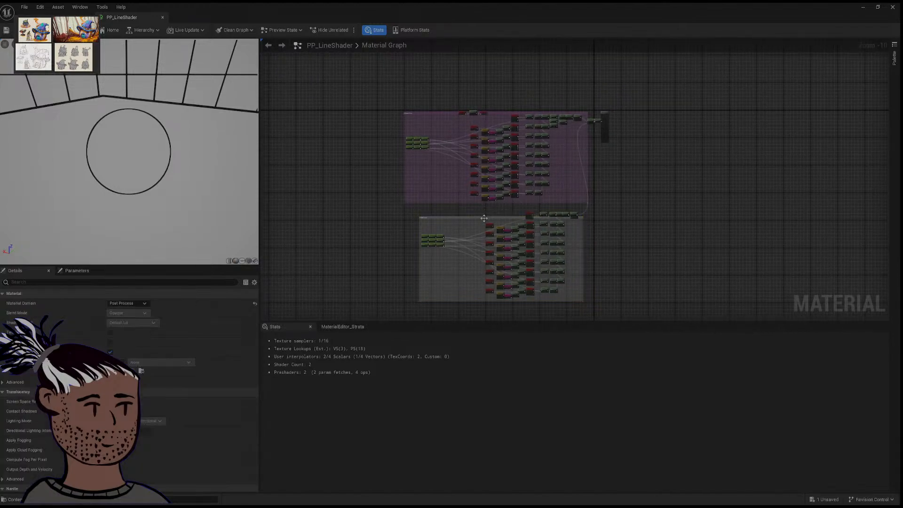
drag(485, 219, 494, 177)
scroll(497, 220, up, 5)
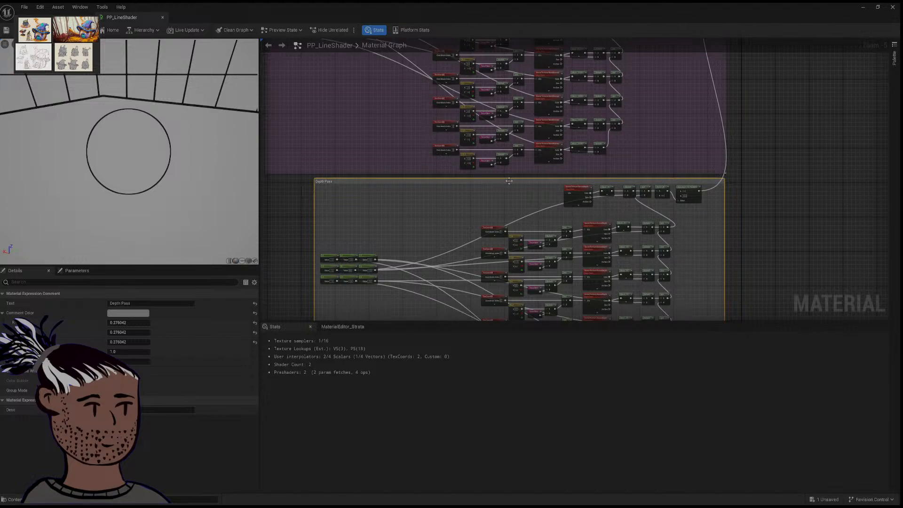
Step: Move the Depth Pass's top row, from its SceneTexture node to the final output node, into line with the columns of the rows below
click(575, 192)
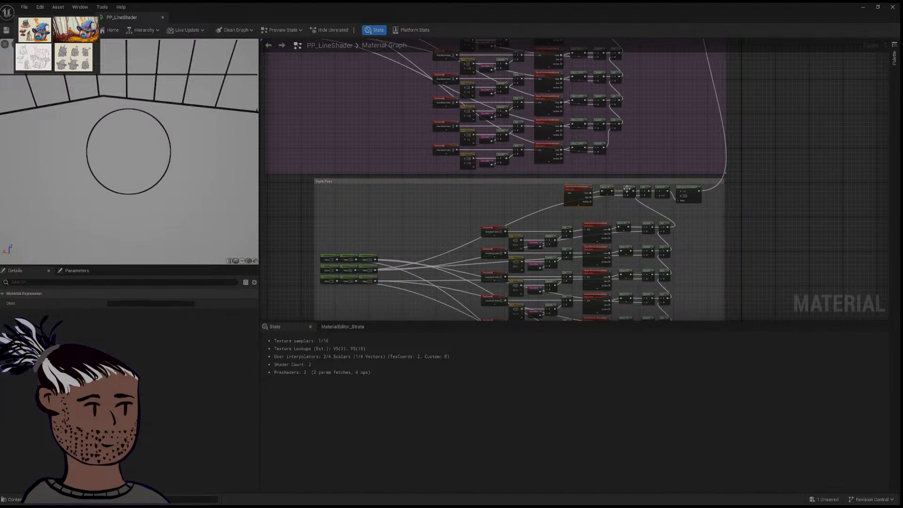
drag(685, 191, 705, 204)
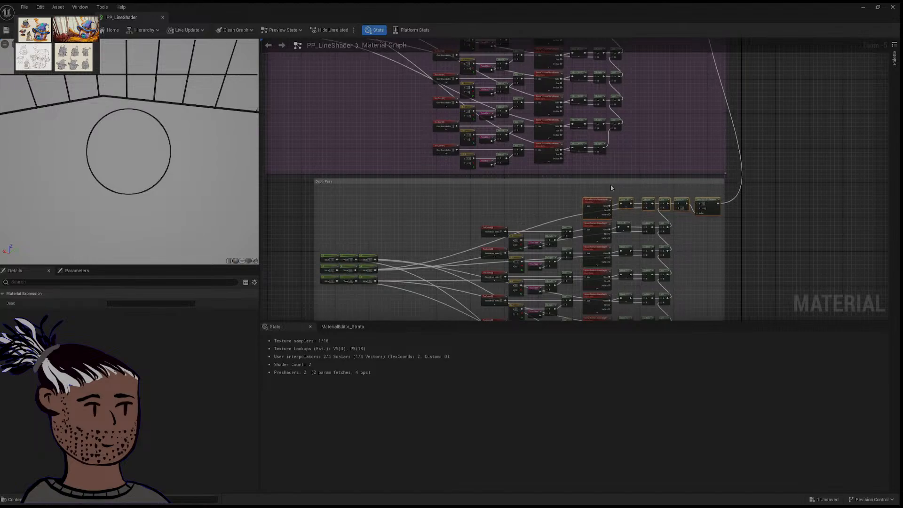
scroll(612, 187, down, 3)
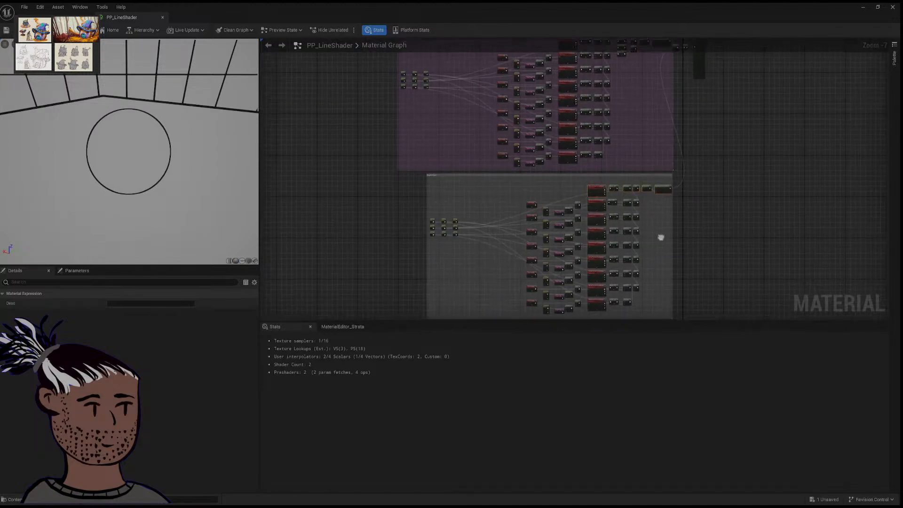
right_drag(657, 238, 607, 238)
scroll(588, 240, up, 3)
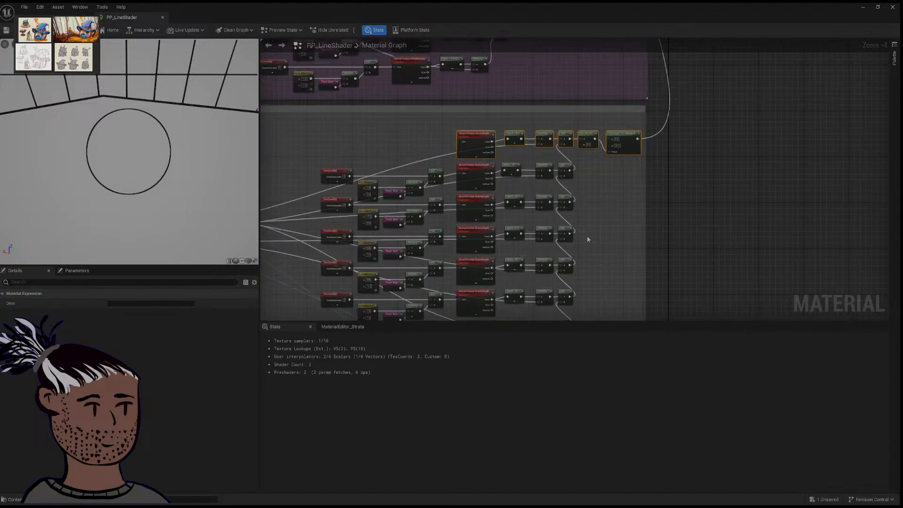
right_drag(611, 225, 584, 216)
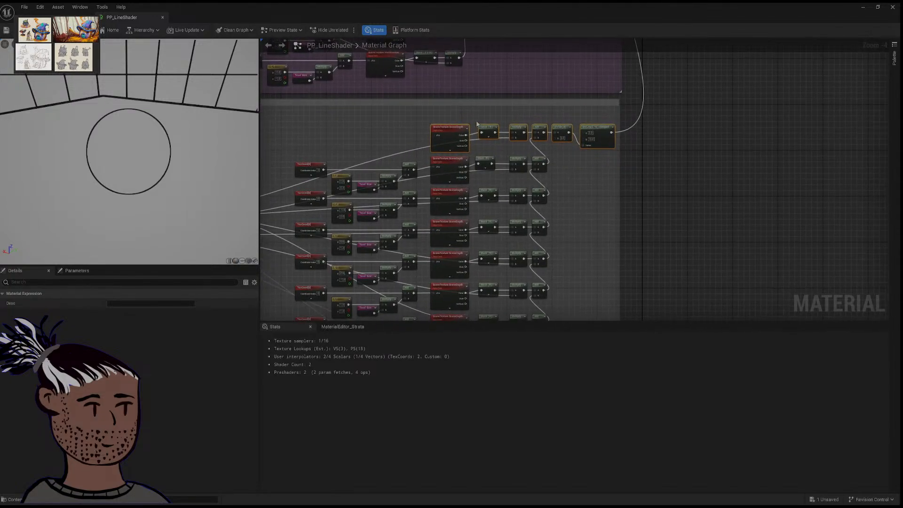
Step: Align the Mask node in the Depth Pass's second row with the other Mask nodes in its column
scroll(485, 156, up, 1)
scroll(485, 157, up, 1)
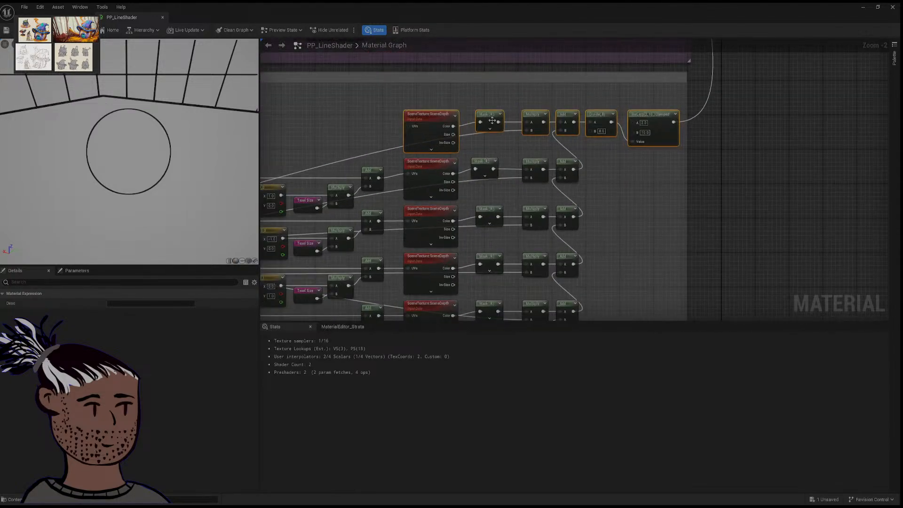
drag(488, 117, 492, 117)
drag(483, 163, 486, 164)
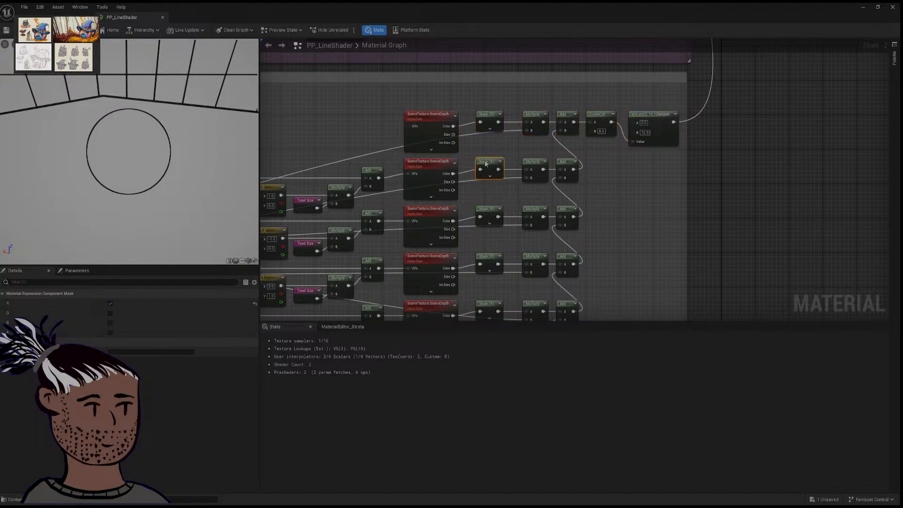
Step: Examine the Depth Pass rows, checking the SceneTexture, Mask, Multiply and Add nodes down the whole branch
scroll(491, 185, down, 1)
right_drag(515, 235, 504, 52)
right_drag(504, 146, 492, 281)
right_drag(569, 162, 563, 183)
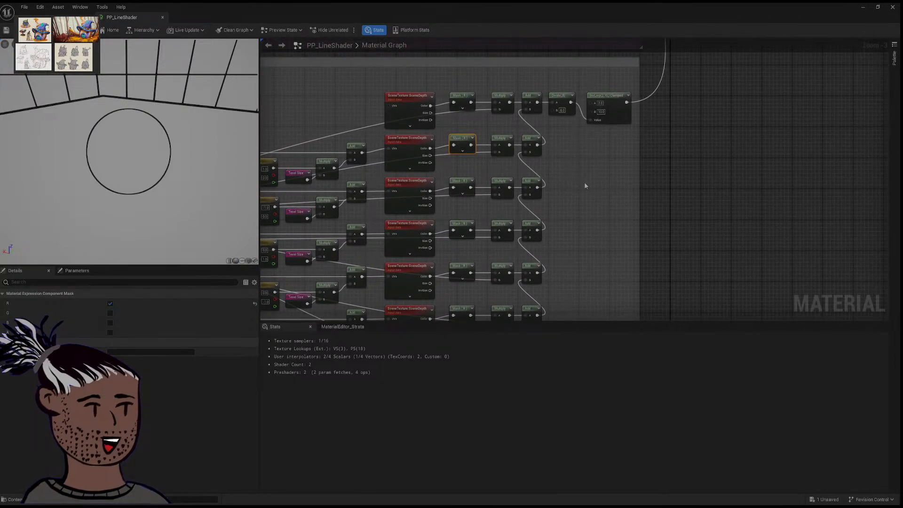
scroll(585, 185, down, 3)
scroll(582, 188, up, 5)
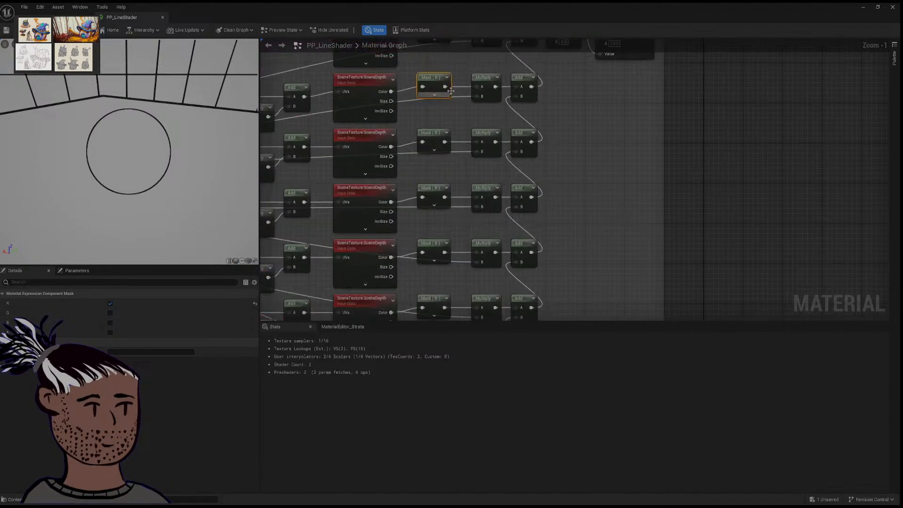
click(491, 82)
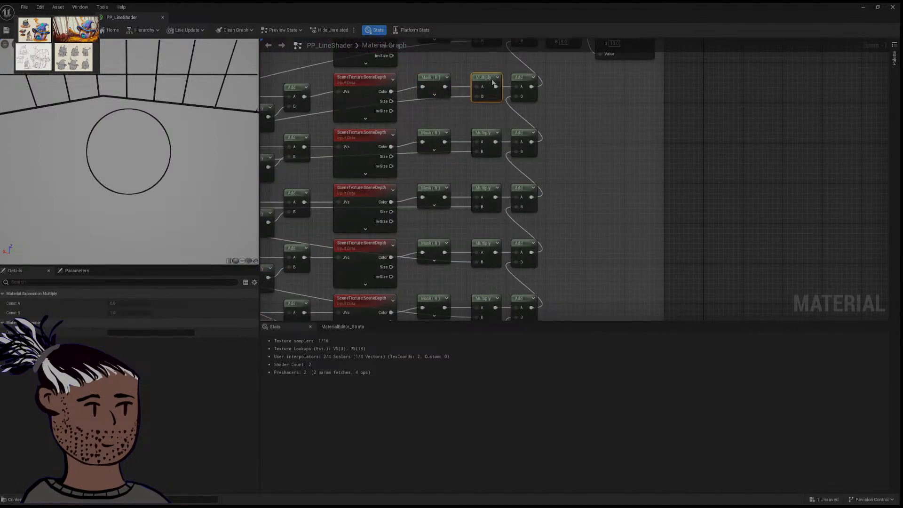
scroll(582, 137, down, 2)
scroll(541, 211, down, 5)
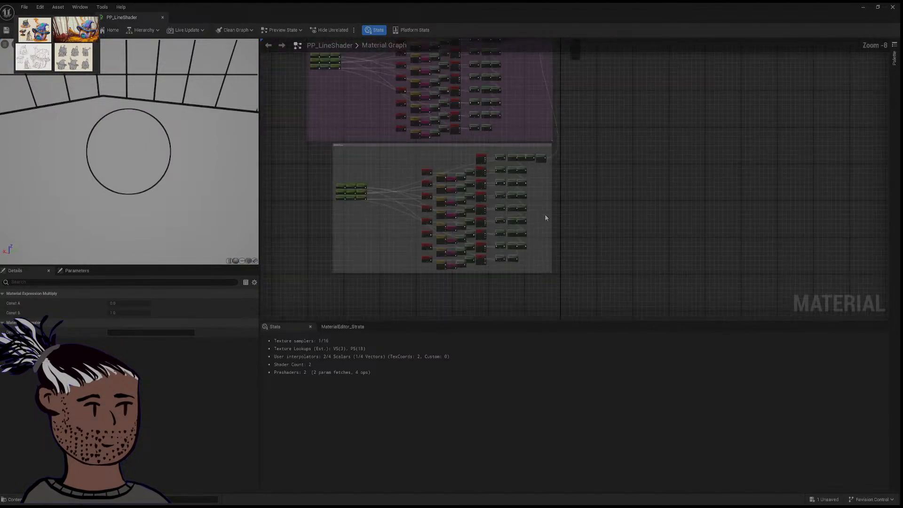
scroll(551, 187, up, 3)
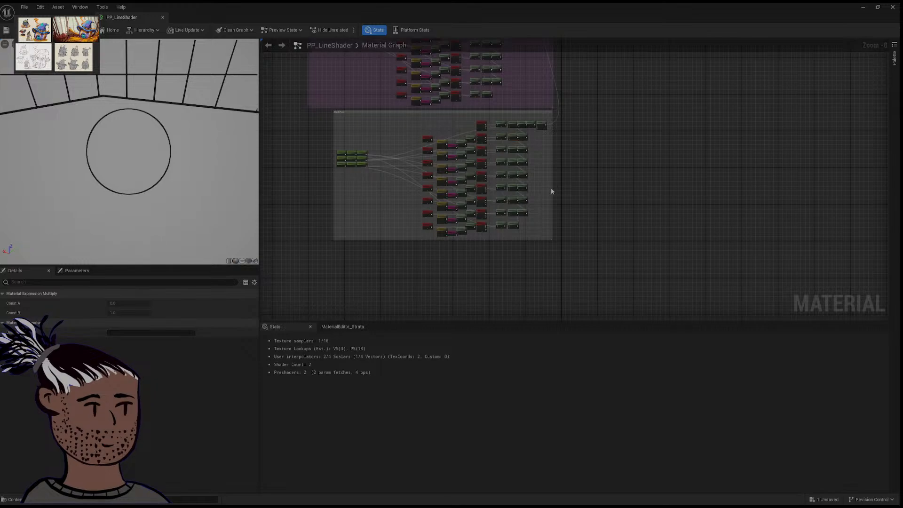
right_drag(544, 151, 590, 181)
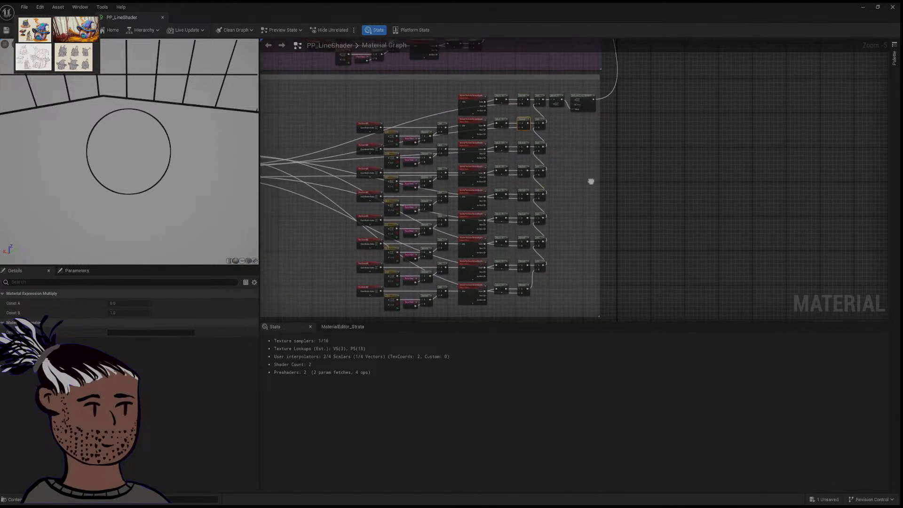
Step: Shift the Depth Pass comment box sideways to clear the space directly below the Normal Pass box
scroll(612, 193, down, 2)
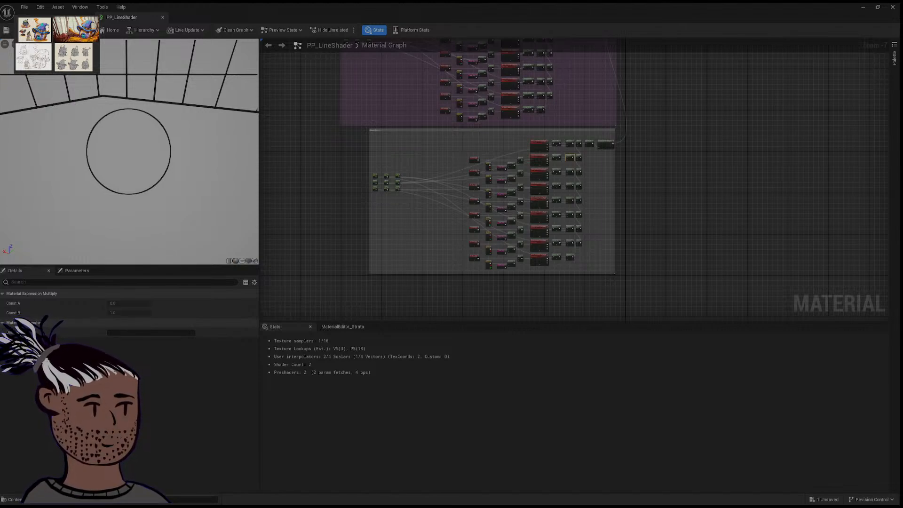
drag(373, 145, 631, 145)
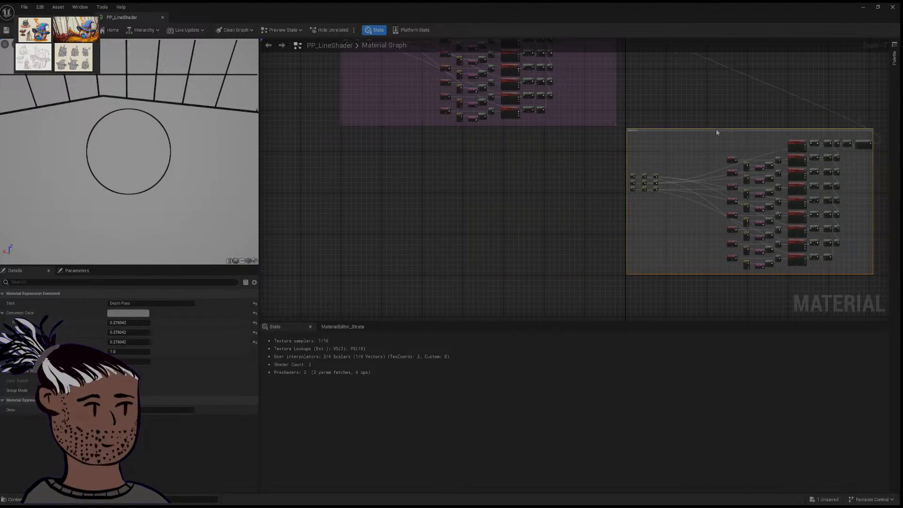
right_drag(499, 150, 498, 290)
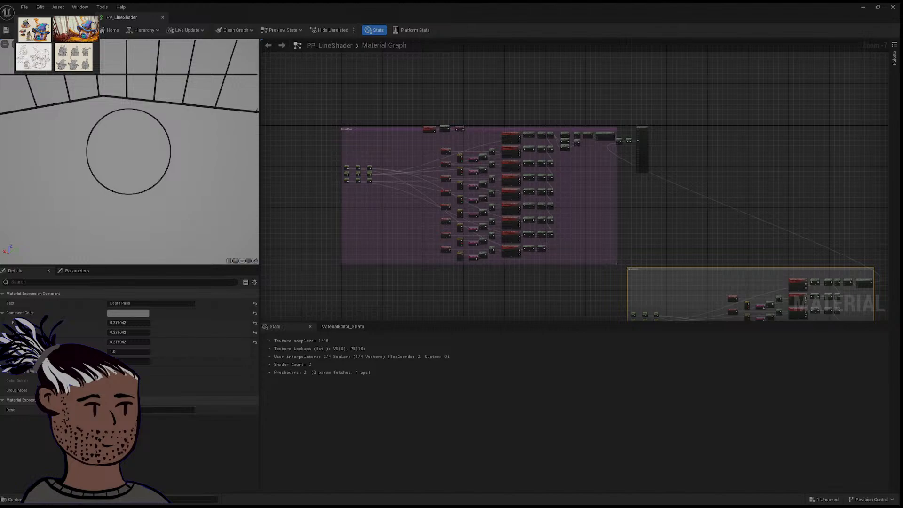
Step: Duplicate the Normal Pass's nine SceneTexture rows, without the constants and final output nodes, and place the copy directly below the Normal Pass box
scroll(479, 145, up, 3)
scroll(522, 134, down, 2)
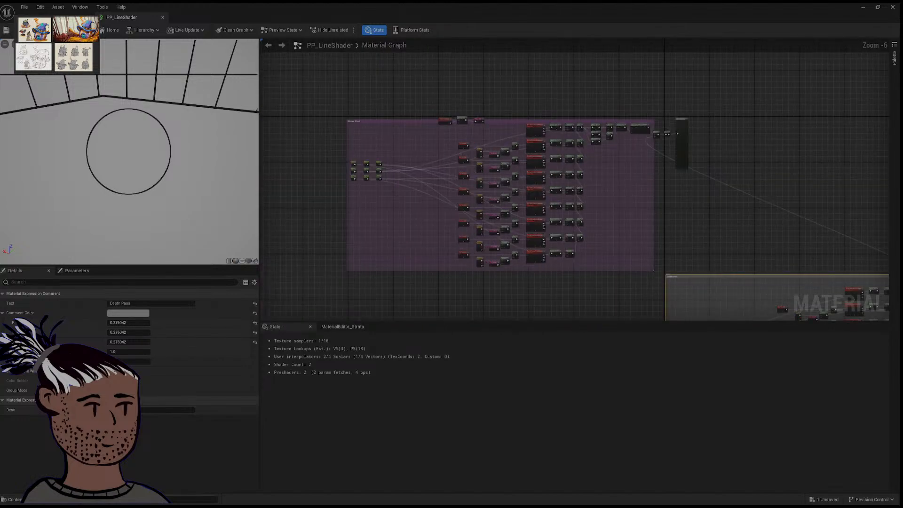
drag(453, 126, 586, 272)
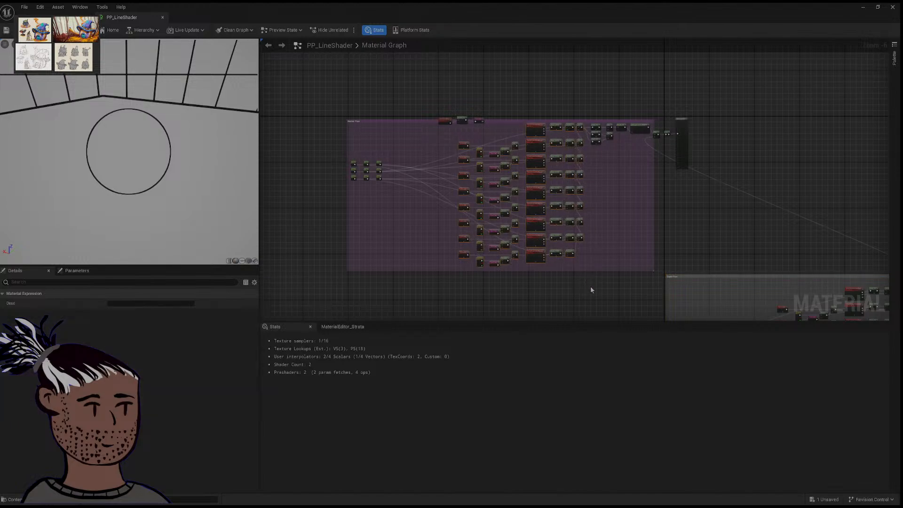
right_drag(583, 284, 572, 165)
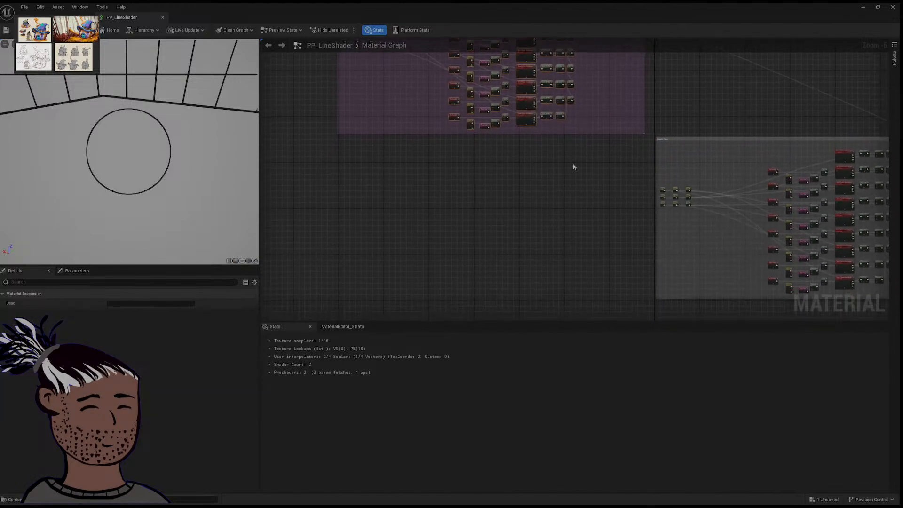
key(shift+d)
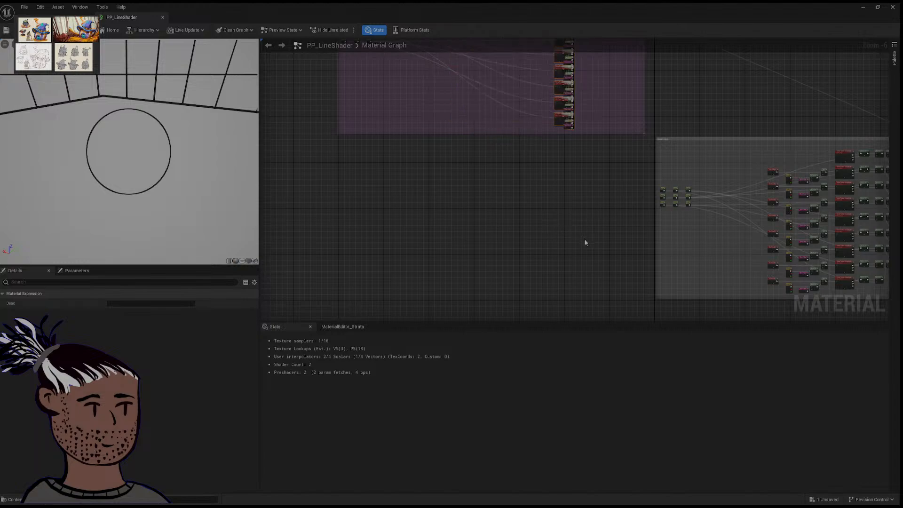
key(ctrl+z)
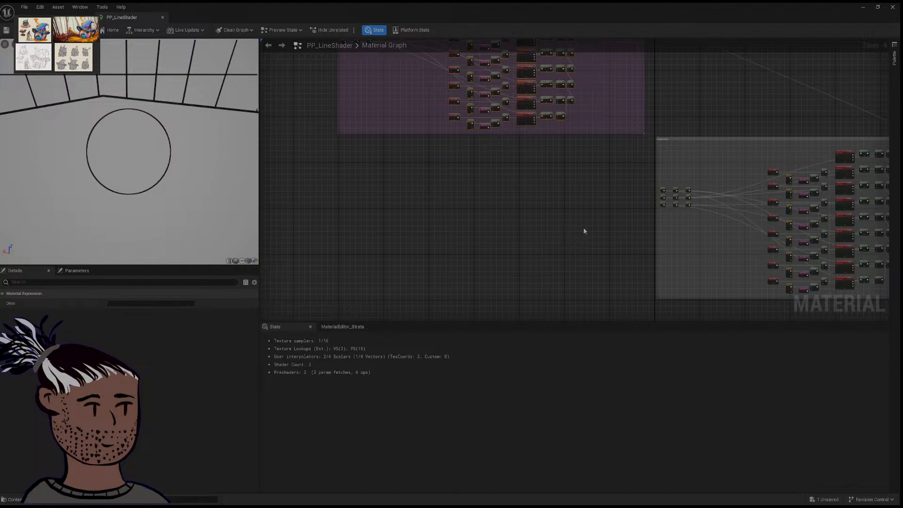
key(ctrl+v)
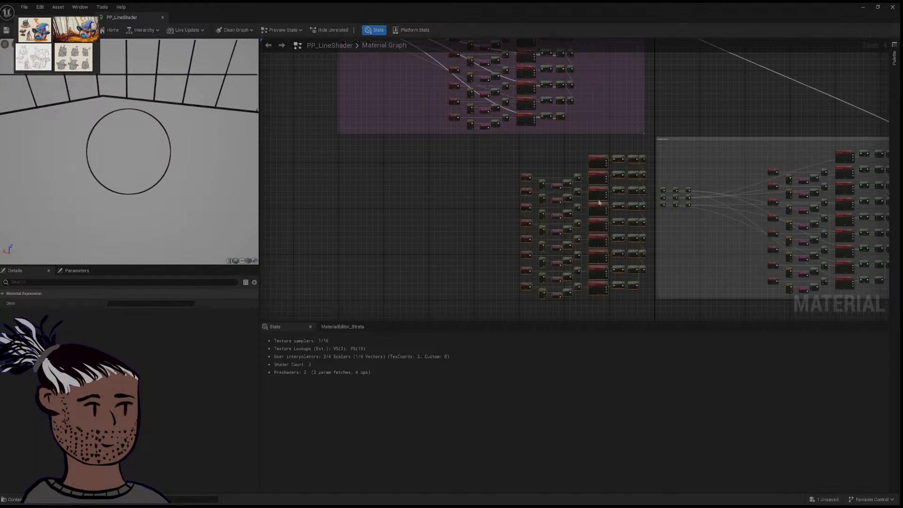
drag(598, 160, 530, 148)
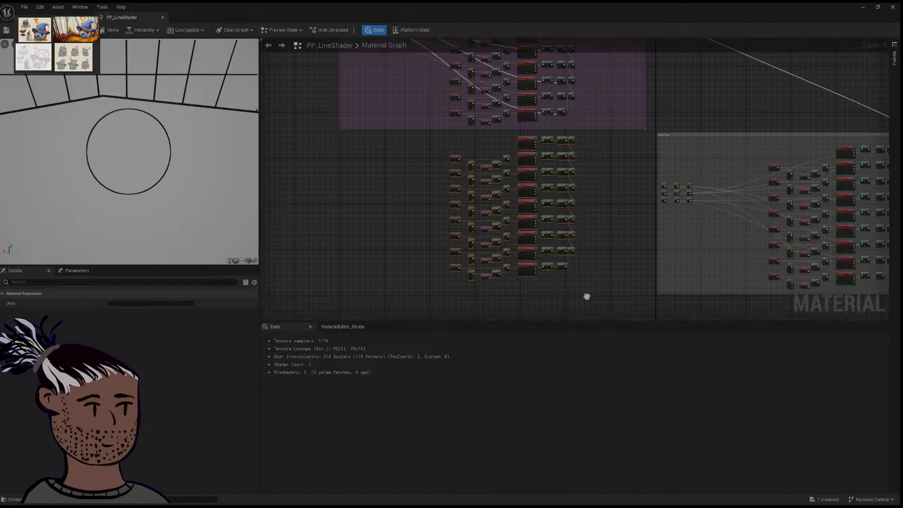
Step: Paste a second copy of the nine rows and line it up directly beneath the first copy
right_drag(586, 298, 569, 199)
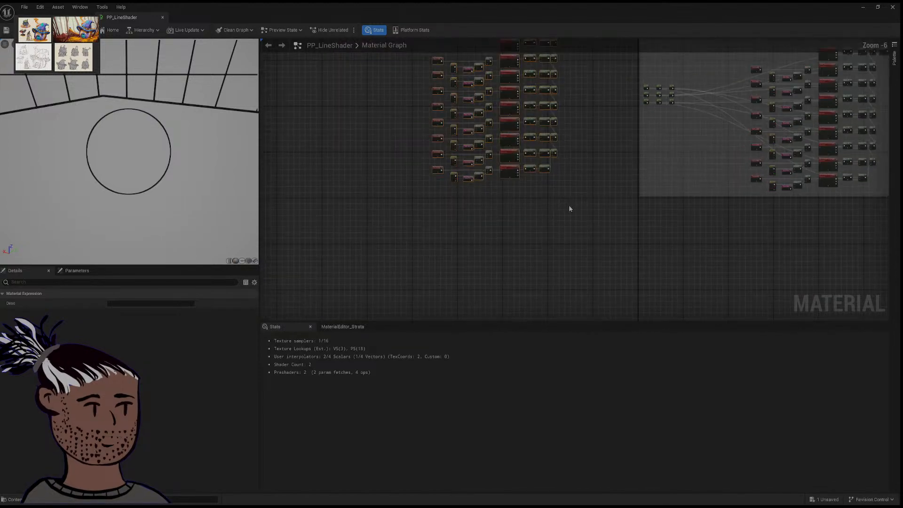
key(ctrl+v)
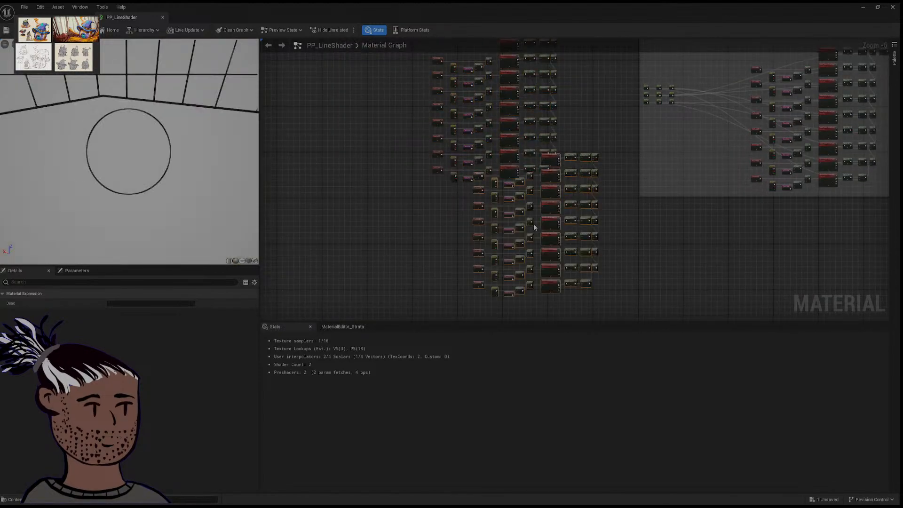
drag(548, 153, 514, 187)
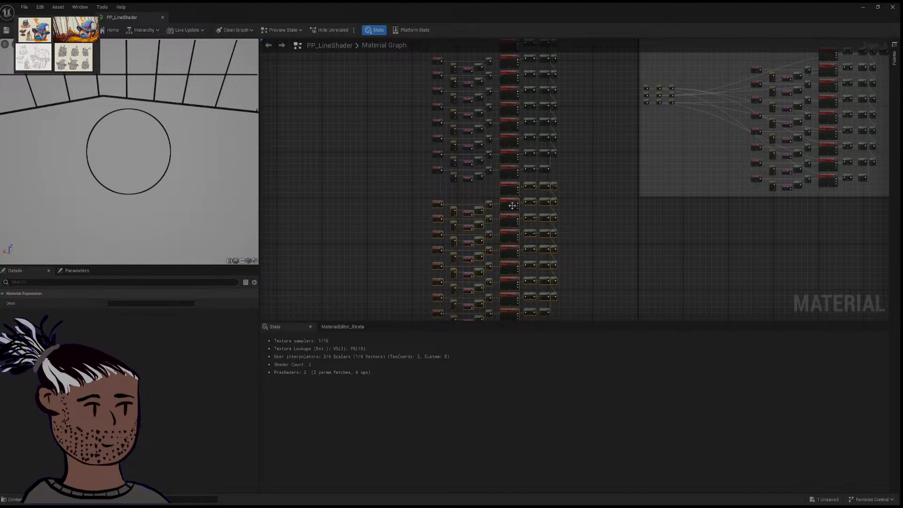
Step: Count the SceneTexture nodes across the two stacked copies of the Normal Pass rows
right_drag(600, 254, 567, 287)
right_drag(555, 186, 553, 77)
right_drag(529, 114, 525, 206)
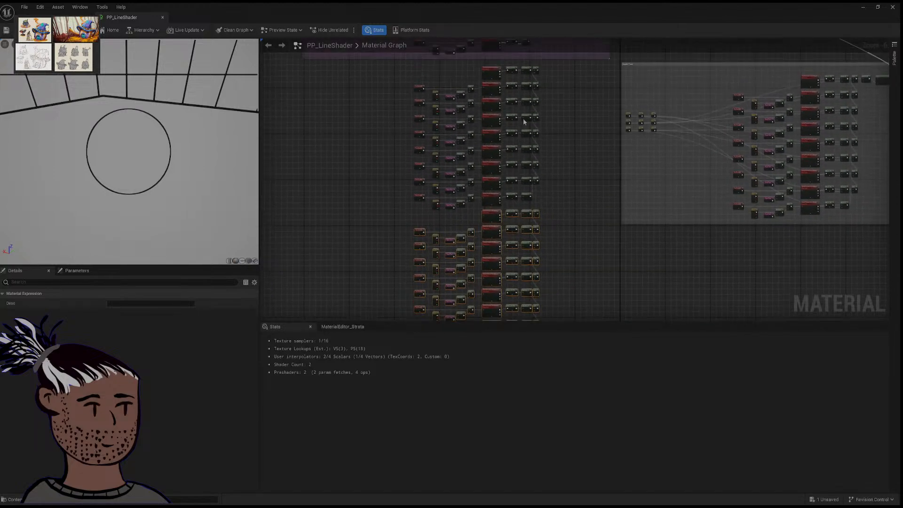
scroll(540, 121, down, 1)
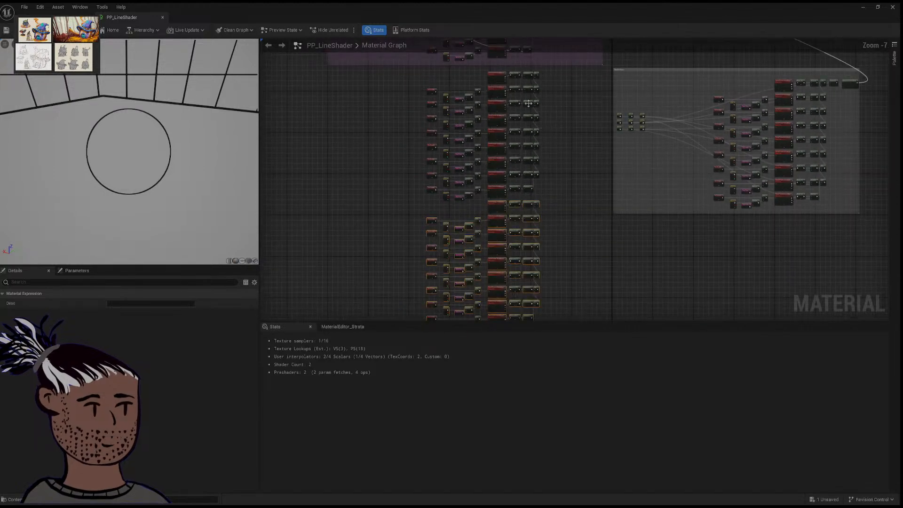
right_drag(529, 102, 516, 83)
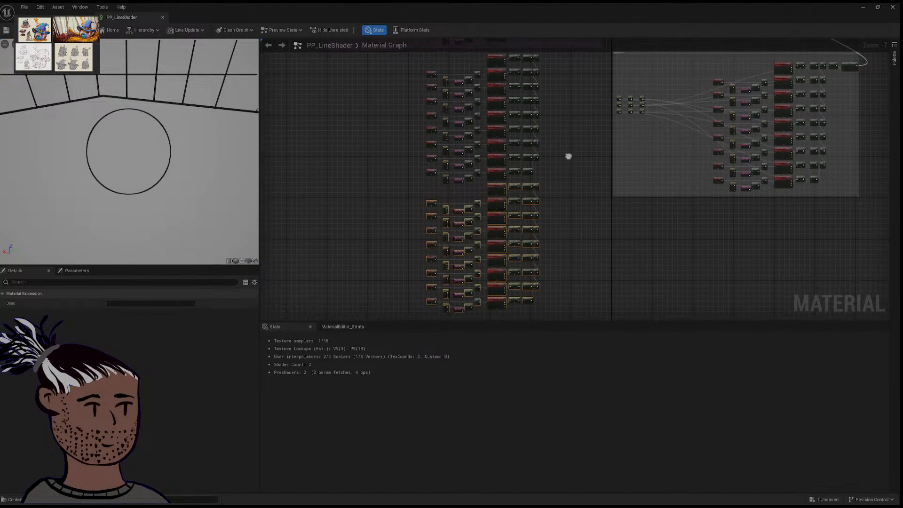
click(502, 77)
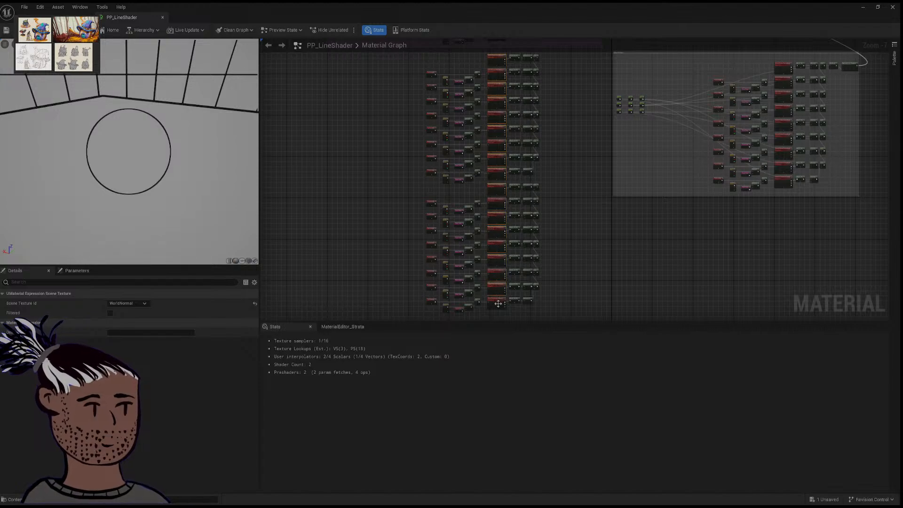
scroll(576, 220, up, 3)
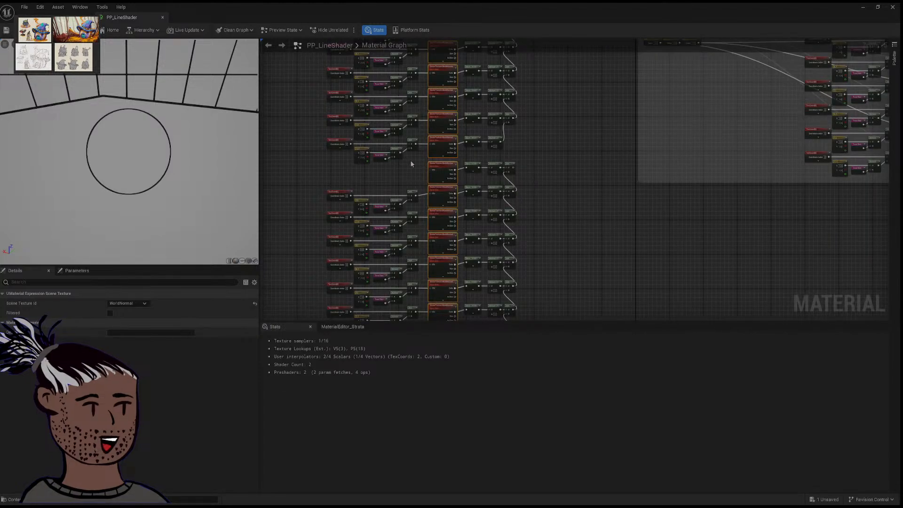
Step: Delete the lower copy's top row, which has no TexCoord, and move its remaining eight rows up directly beneath the first copy
drag(410, 160, 537, 181)
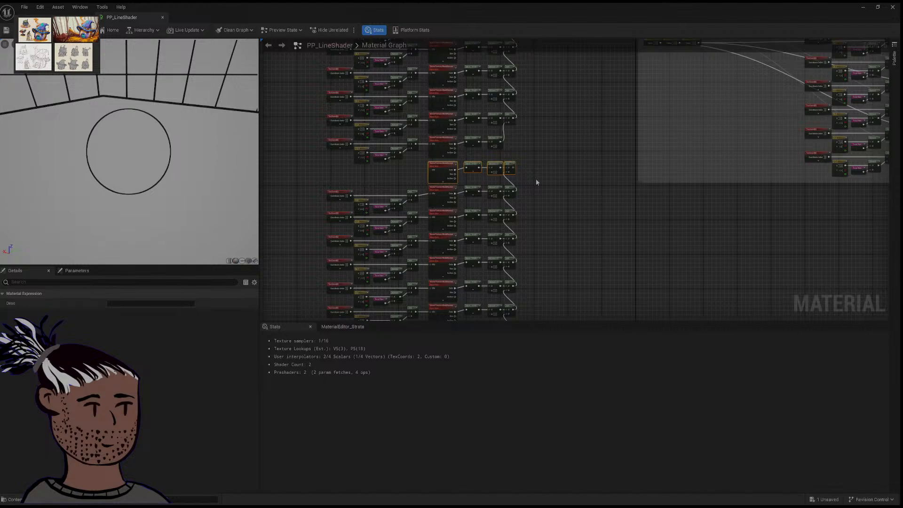
key(Delete)
drag(288, 172, 536, 204)
right_drag(549, 157, 545, 278)
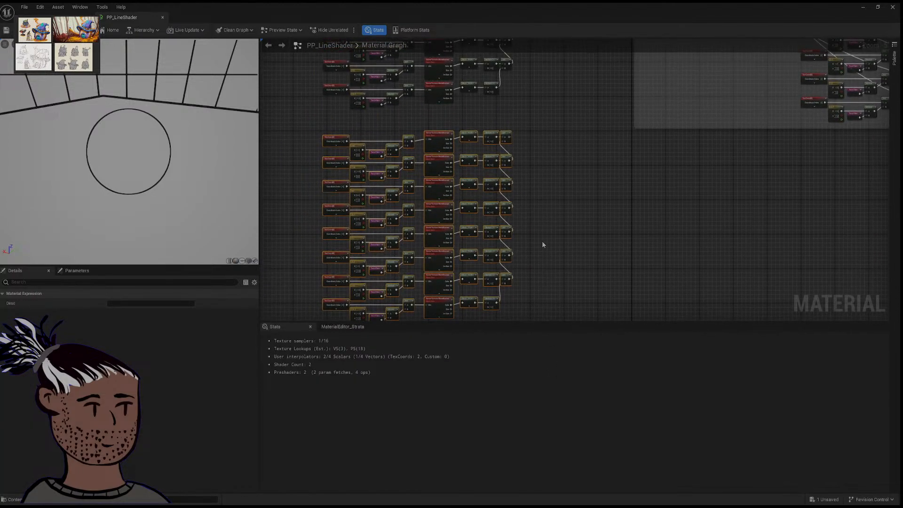
drag(443, 135, 442, 117)
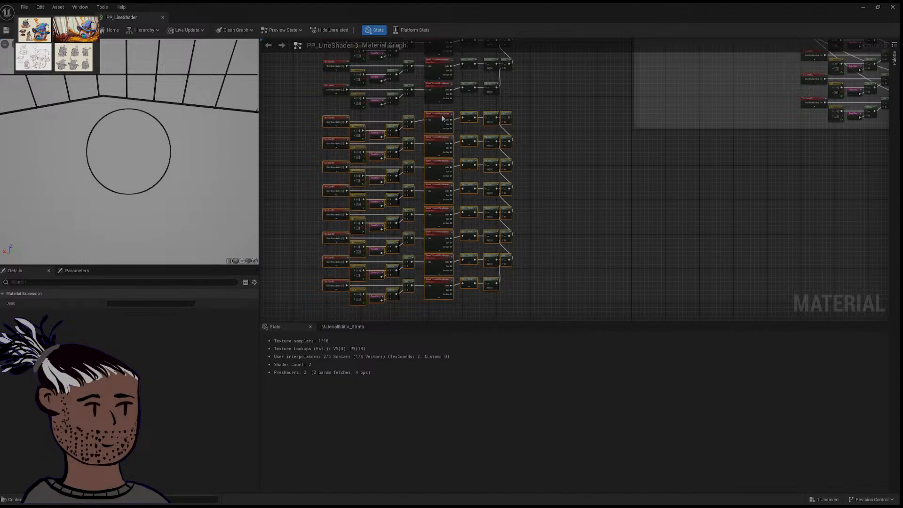
drag(442, 118, 442, 113)
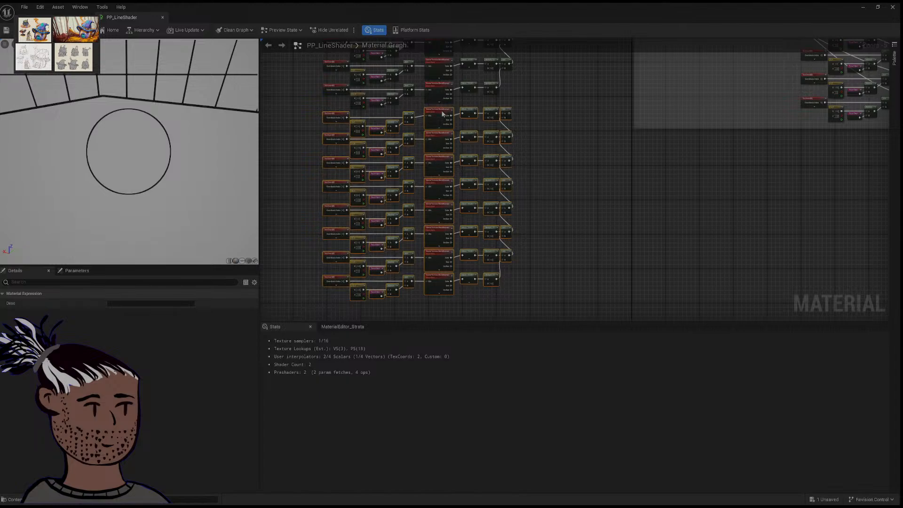
mouse_move(442, 113)
mouse_down()
mouse_move(443, 123)
mouse_move(441, 108)
mouse_up()
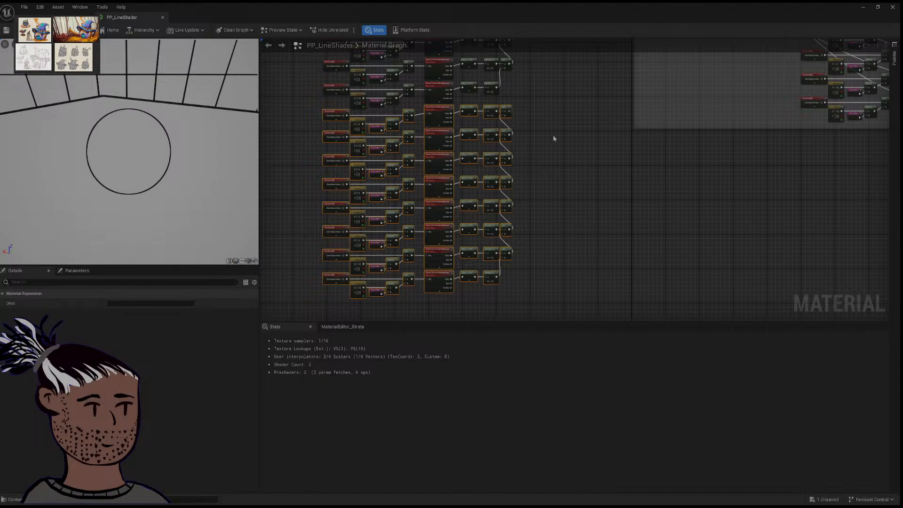
Step: Delete the lower copy's last row and the leftover Add node, then connect the new last row's Multiply to the Add above's B input
scroll(552, 135, down, 2)
right_drag(552, 133, 536, 198)
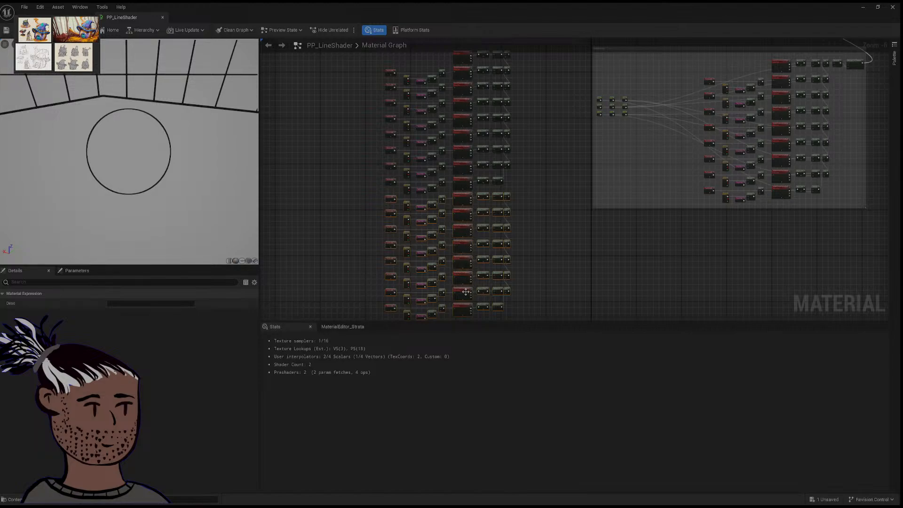
right_drag(546, 290, 549, 193)
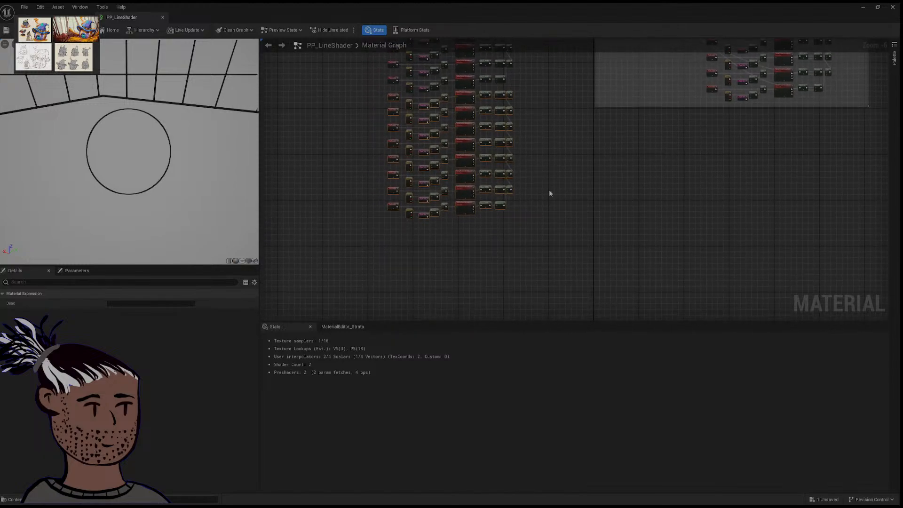
click(538, 206)
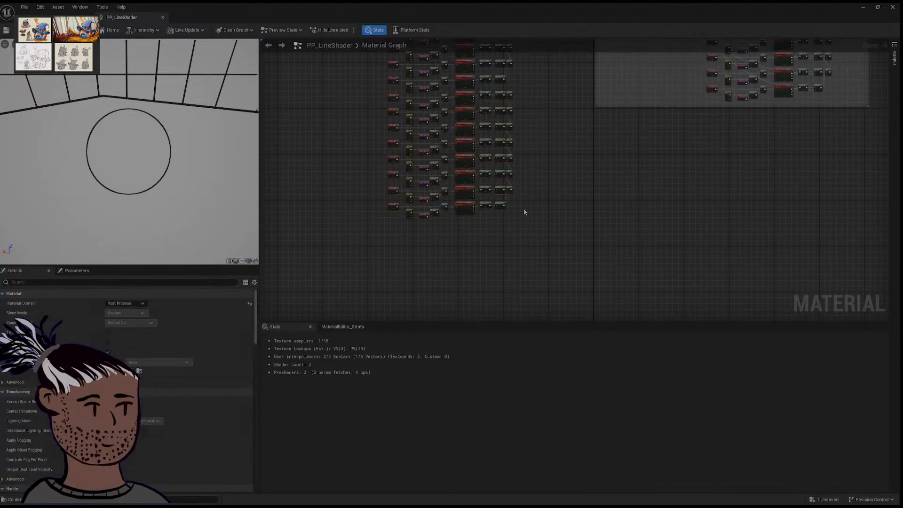
drag(525, 211, 391, 225)
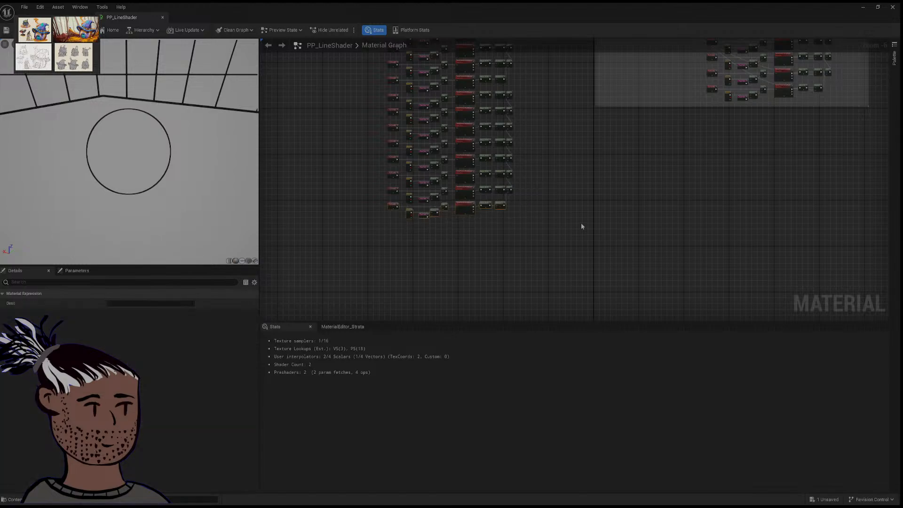
scroll(580, 222, up, 2)
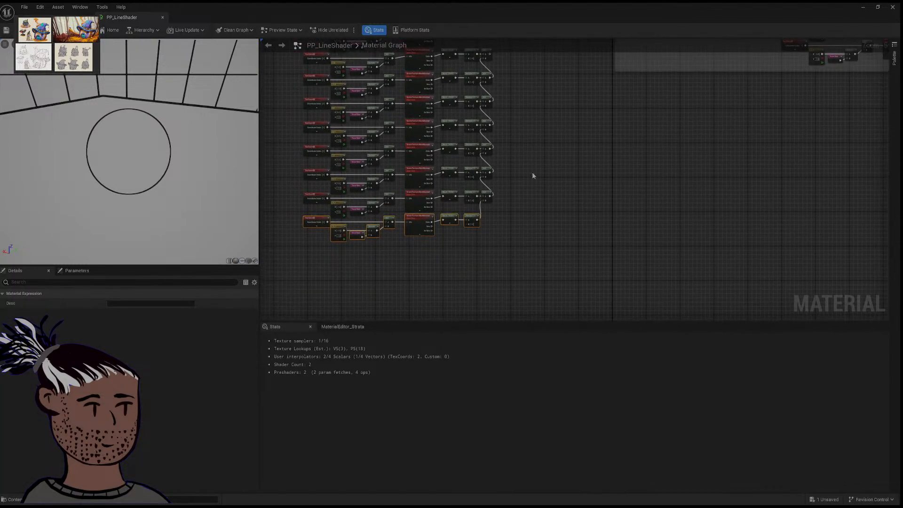
scroll(532, 171, up, 3)
scroll(498, 201, up, 1)
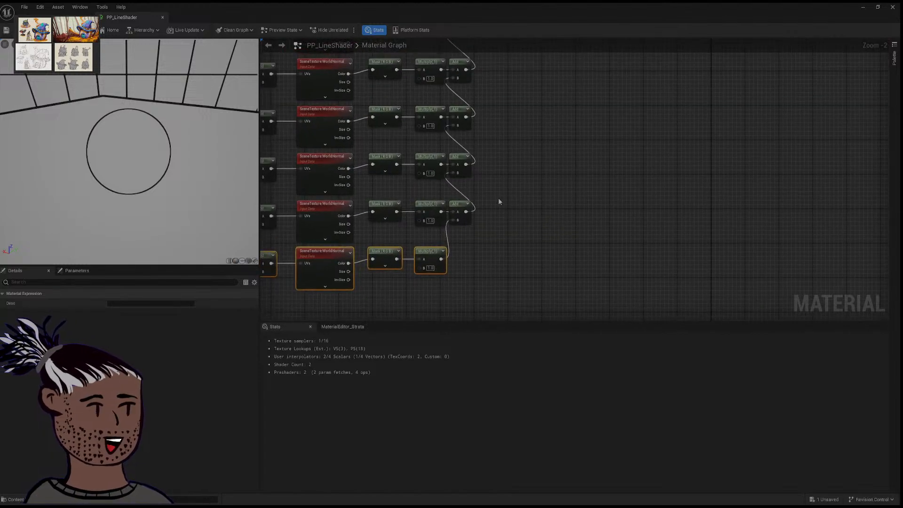
key(Delete)
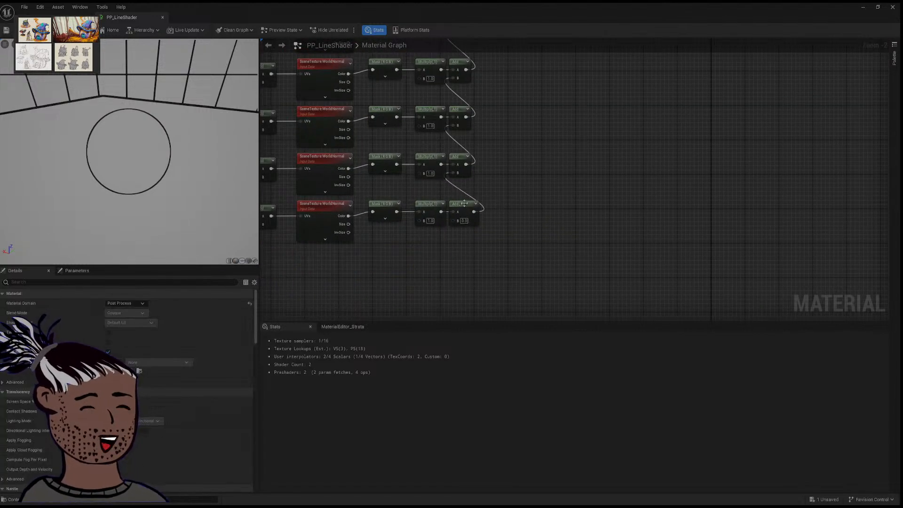
key(Delete)
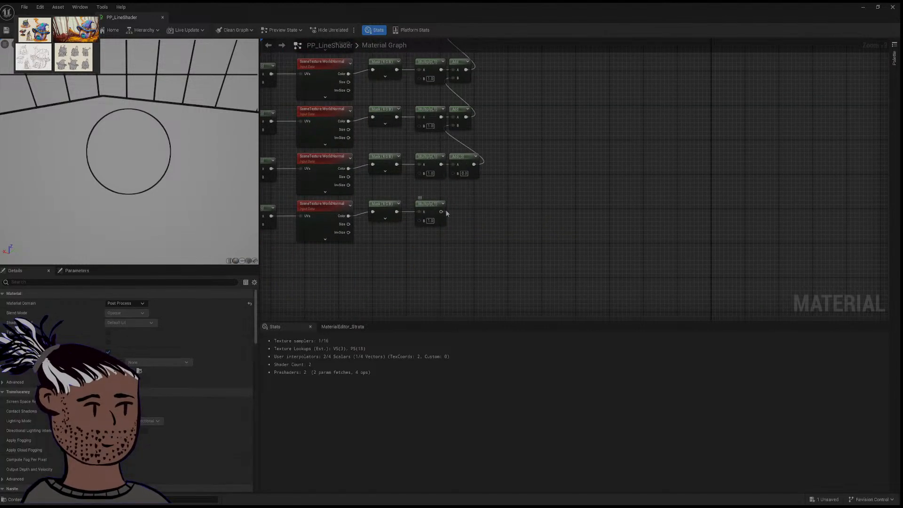
drag(441, 212, 457, 173)
Step: Place an Add node after the first copy's last Multiply and wire it up so both copies form one continuous Add chain
scroll(502, 189, down, 3)
right_drag(502, 189, 496, 268)
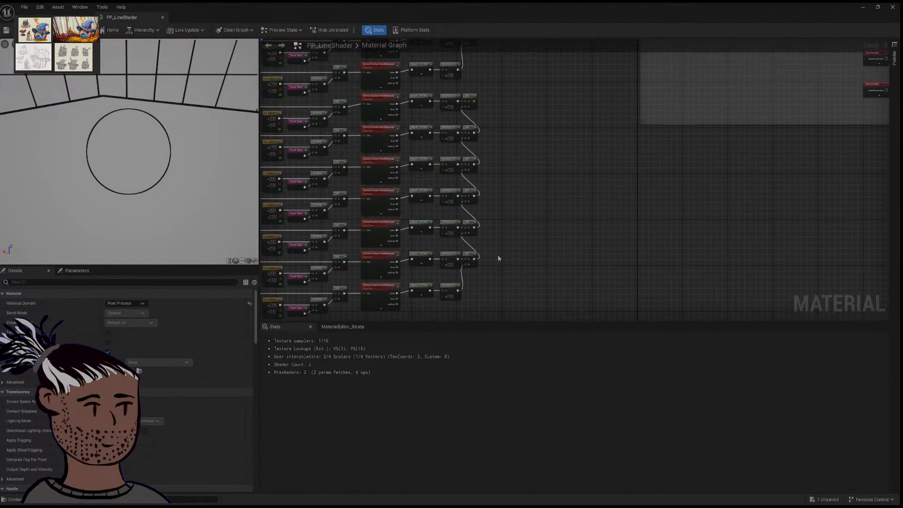
right_drag(501, 149, 500, 218)
right_drag(494, 168, 495, 205)
scroll(495, 207, up, 3)
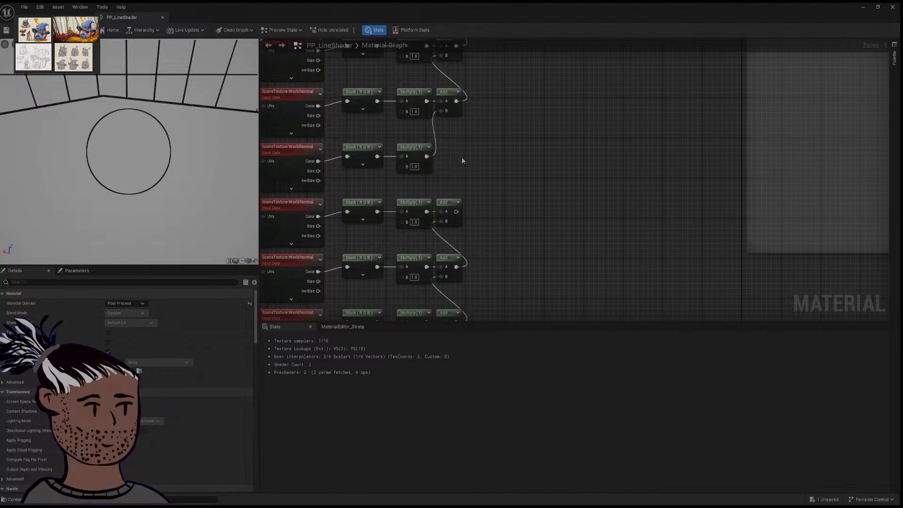
click(462, 160)
drag(476, 166, 450, 152)
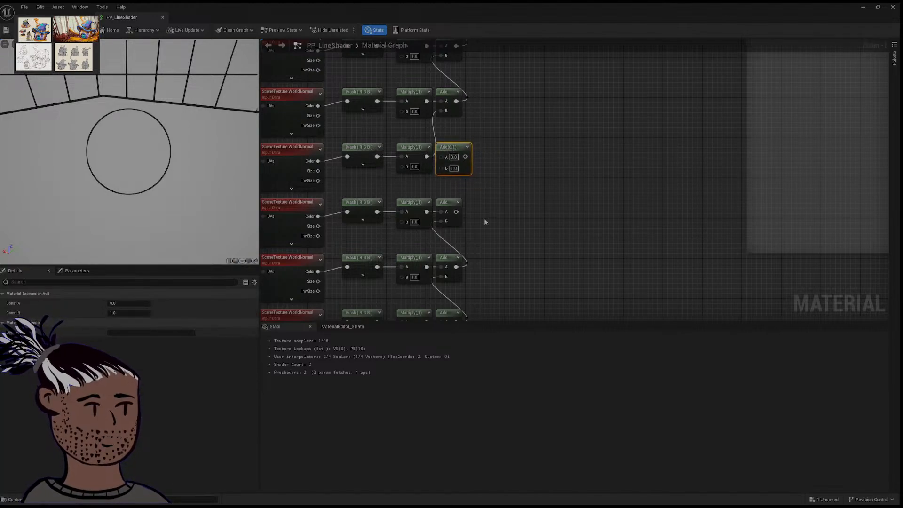
drag(456, 211, 442, 169)
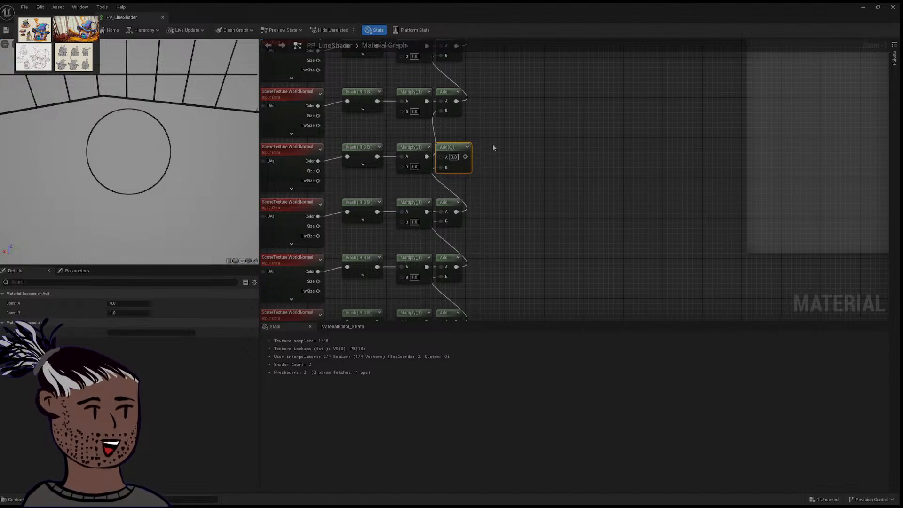
right_drag(490, 147, 485, 161)
drag(422, 170, 442, 125)
scroll(533, 141, down, 3)
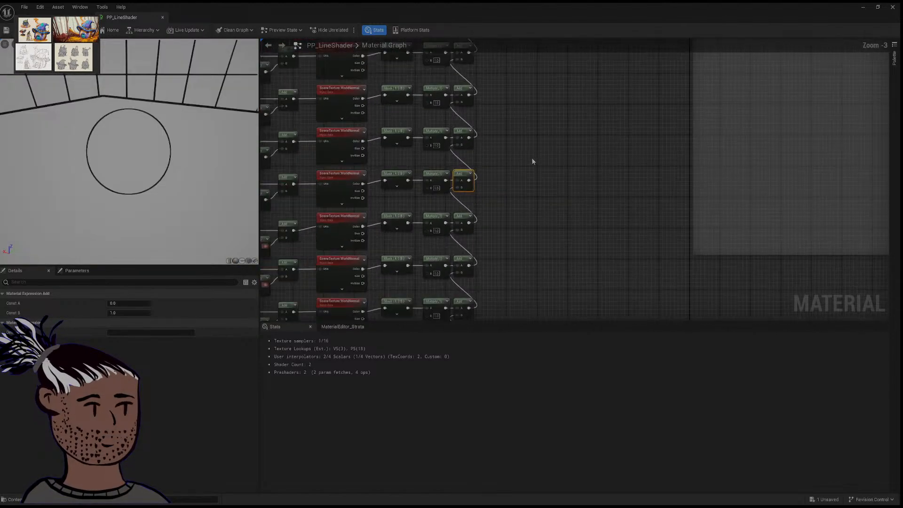
Step: Set the offset constant of the first TexCoord row below the Normal Pass box to X -2, Y -2
right_drag(511, 195, 502, 242)
right_drag(498, 157, 501, 245)
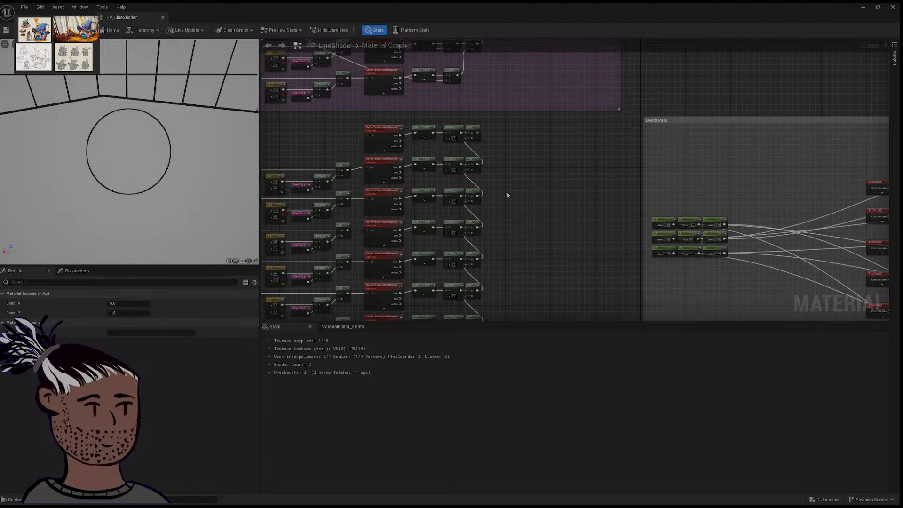
right_drag(507, 192, 642, 171)
scroll(442, 153, up, 1)
right_drag(461, 124, 418, 186)
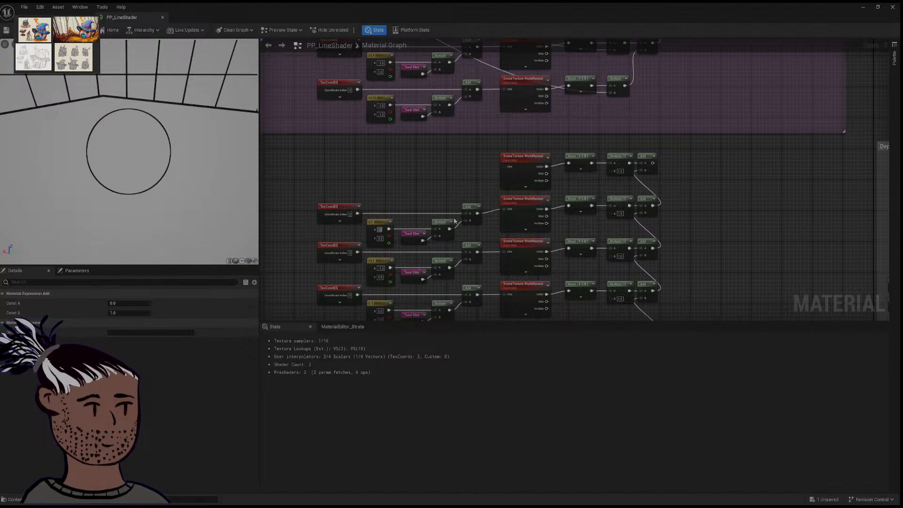
click(380, 238)
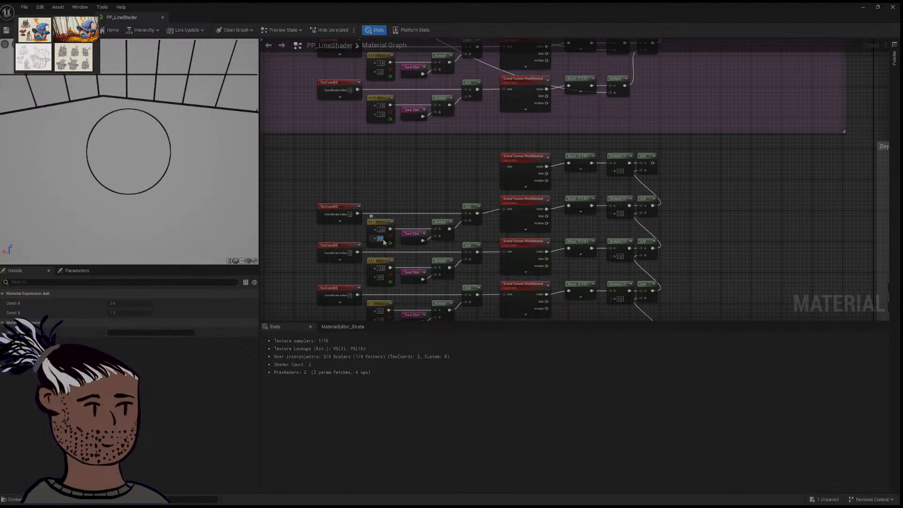
text(-2)
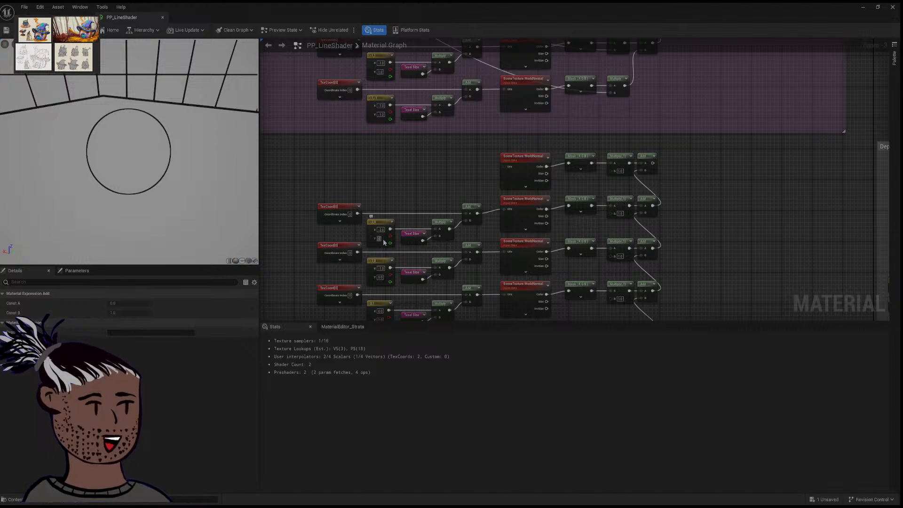
key(Return)
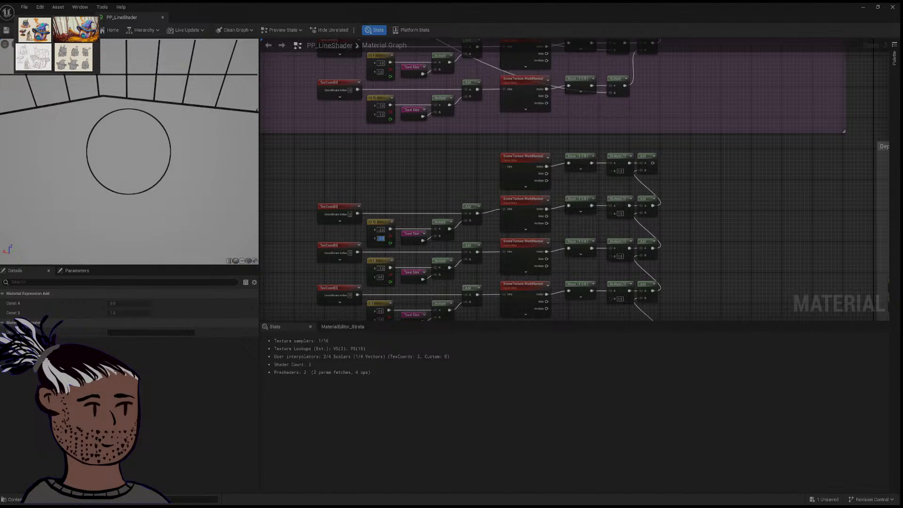
Step: Set the second TexCoord row's offset constant to X -1, Y -2 and the third row's to X 0, Y 2
click(381, 269)
click(380, 277)
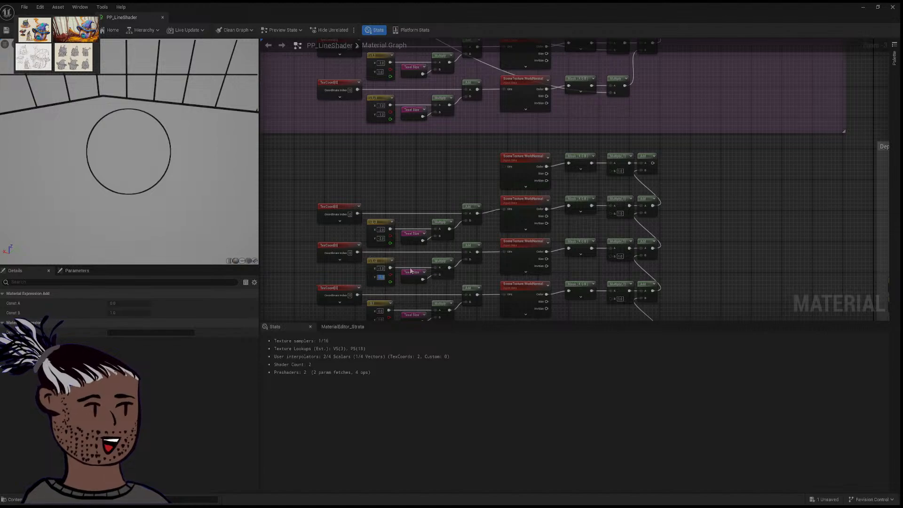
right_drag(411, 271, 431, 151)
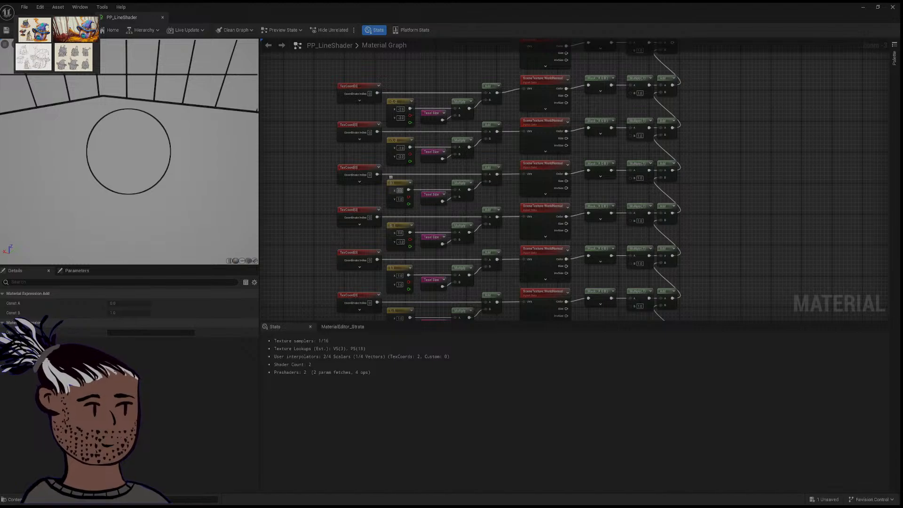
click(400, 190)
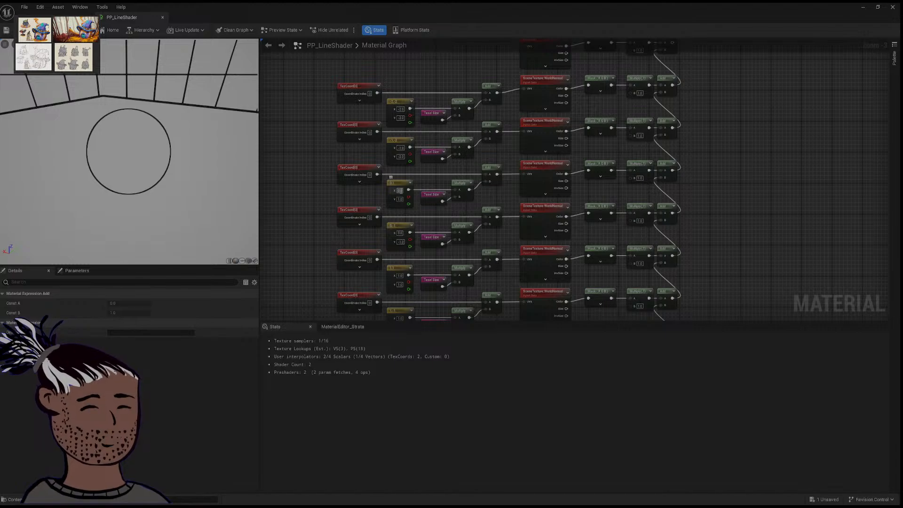
click(400, 199)
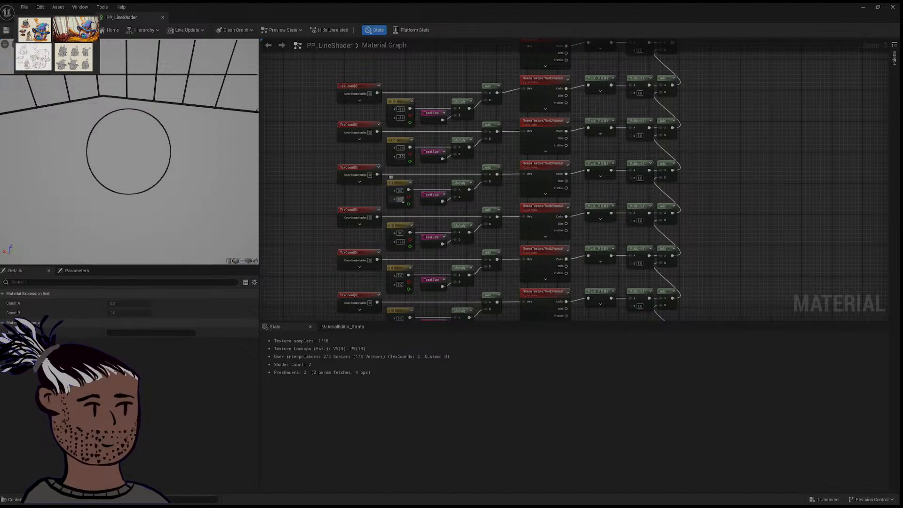
text(2)
key(Return)
Step: Set the fourth TexCoord row's offset constant to X 1, Y -2 and the fifth row's to X 2, Y -2
click(401, 234)
text(1)
key(Return)
click(401, 241)
click(399, 242)
click(400, 275)
double_click(400, 275)
text(2)
key(Tab)
text(-2)
key(Return)
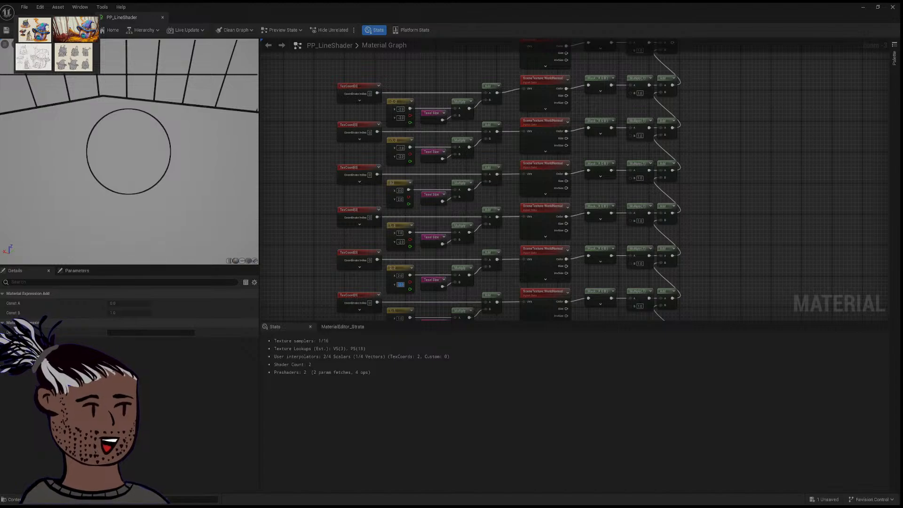
Step: Change the third TexCoord row's offset constant to X 1, Y -2
scroll(400, 200, up, 2)
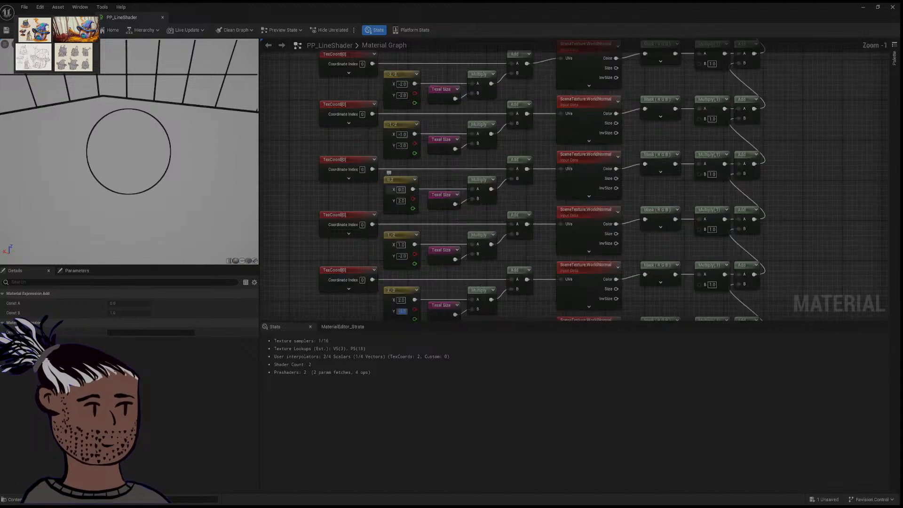
click(400, 201)
text(-2)
click(401, 244)
click(400, 189)
click(395, 189)
text(1)
key(Return)
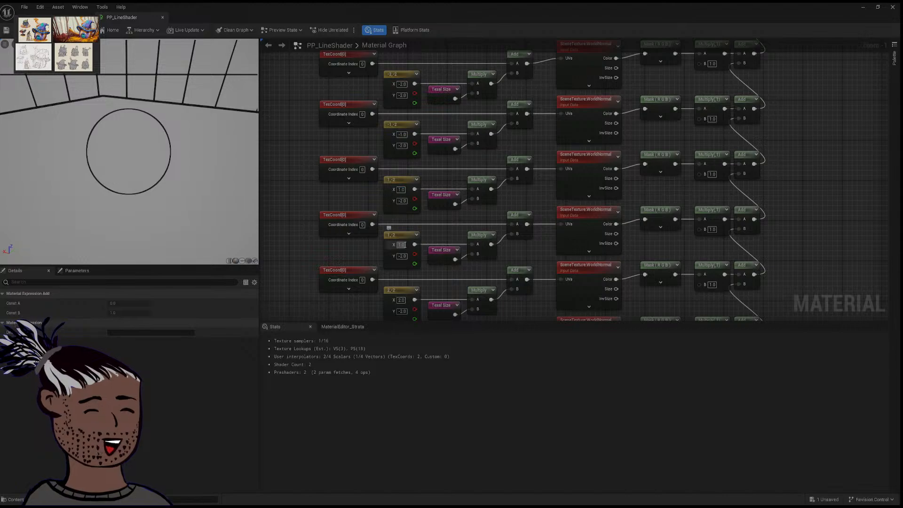
Step: Change the fourth TexCoord row's X offset to 2
click(403, 244)
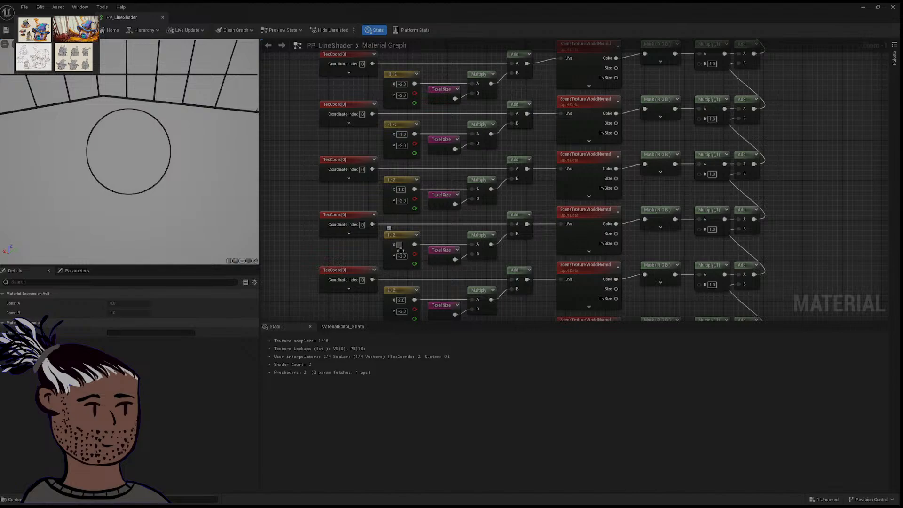
text(2)
key(BackSpace)
key(Return)
Step: Set the sixth TexCoord row's offset constant to X 2, Y -1
scroll(404, 287, down, 5)
scroll(404, 282, up, 3)
scroll(403, 282, up, 1)
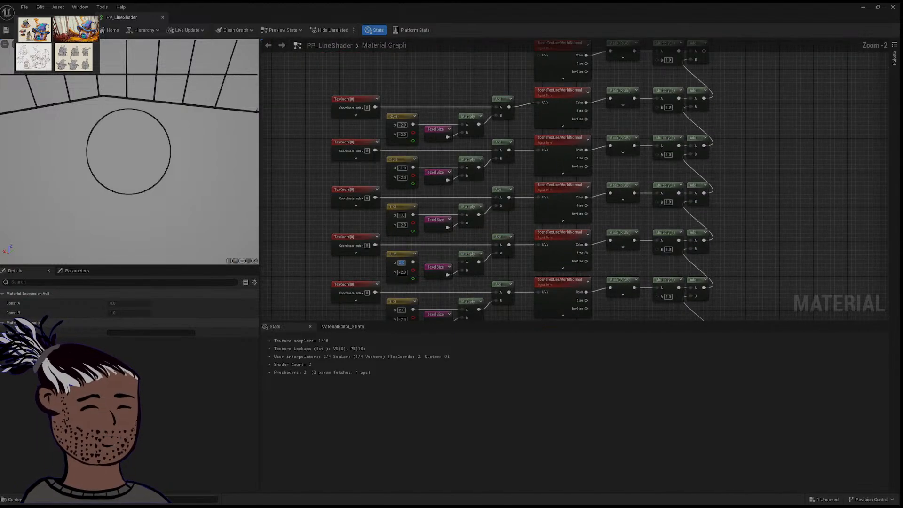
drag(315, 239, 318, 160)
right_drag(309, 198, 318, 52)
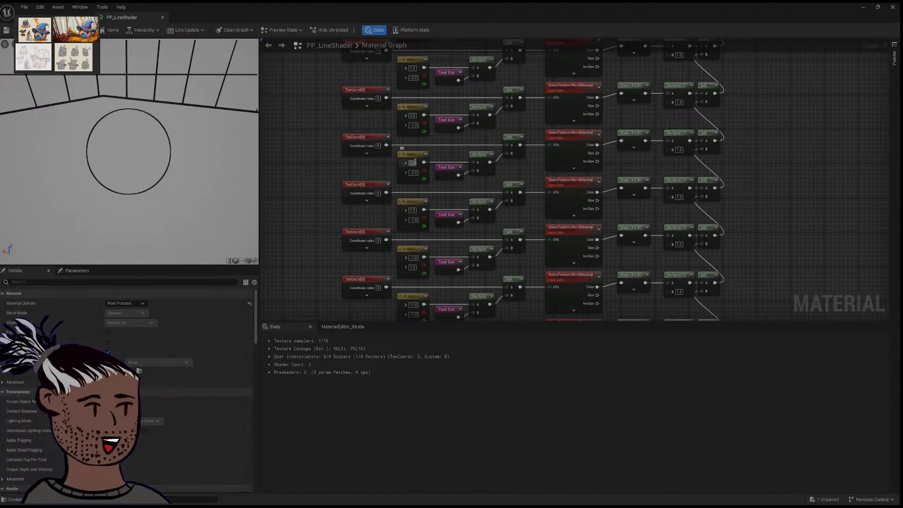
click(413, 210)
text(2)
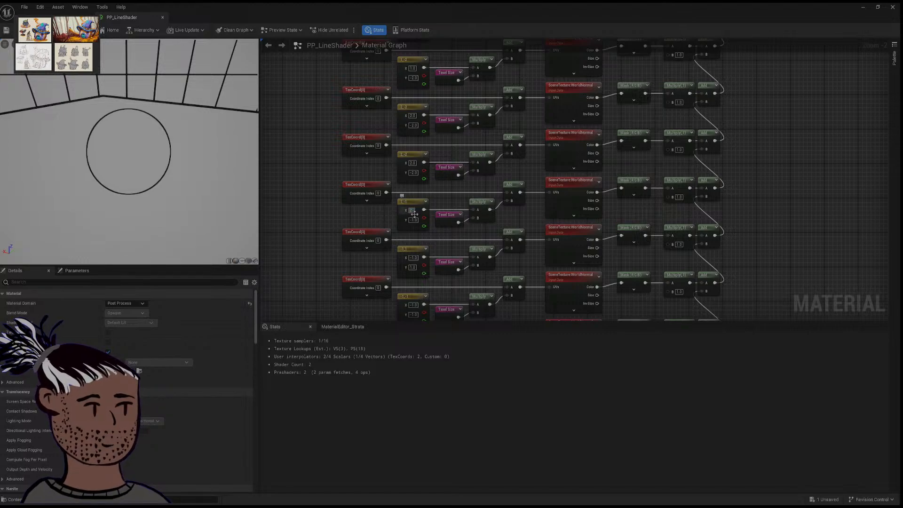
click(413, 219)
click(413, 219)
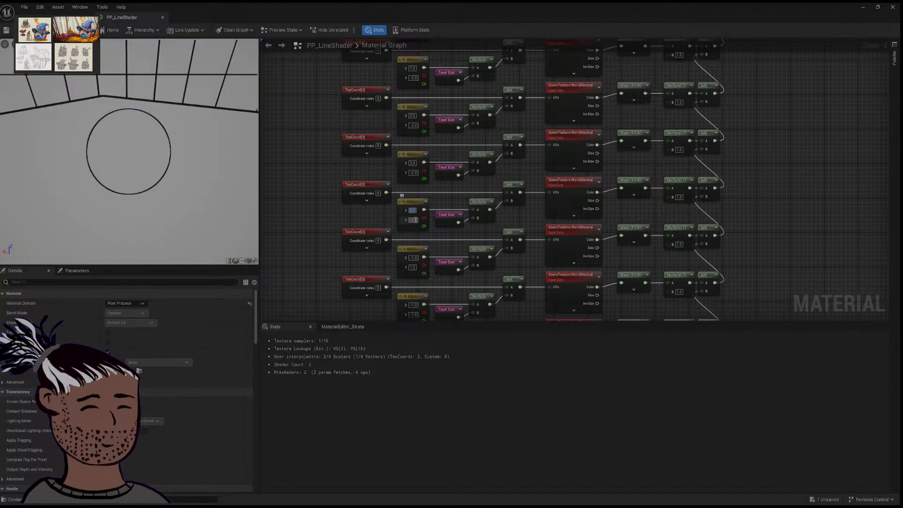
text(-1)
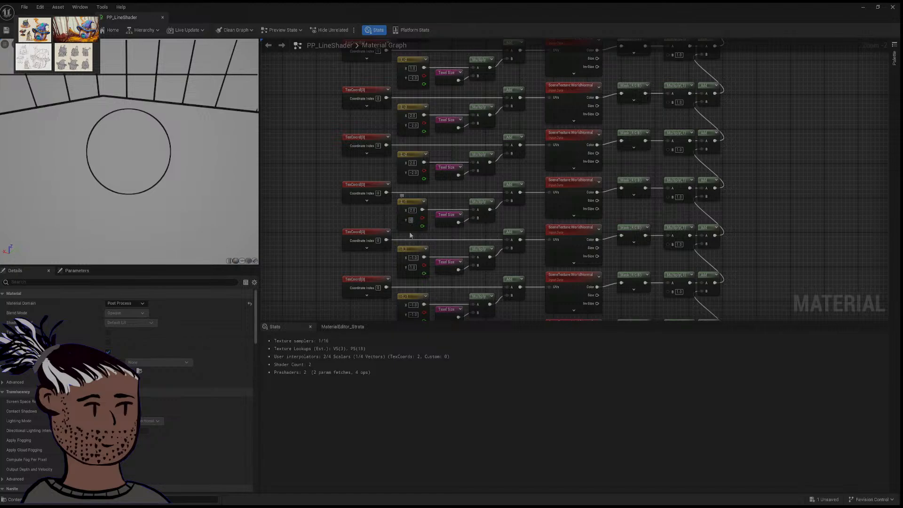
key(Return)
Step: Change the third TexCoord row's X offset to 0 and the fourth row's X offset to 1
scroll(693, 183, up, 1)
scroll(753, 166, down, 2)
right_drag(758, 161, 729, 198)
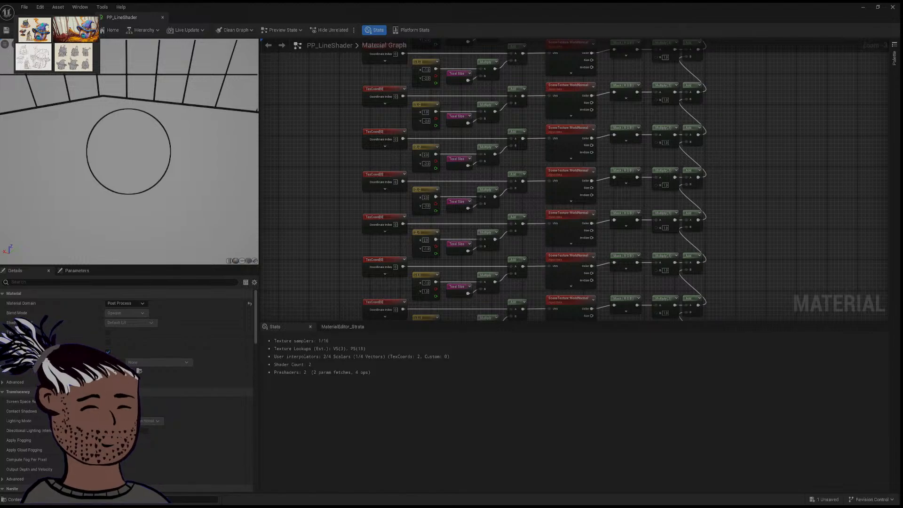
right_drag(775, 158, 762, 196)
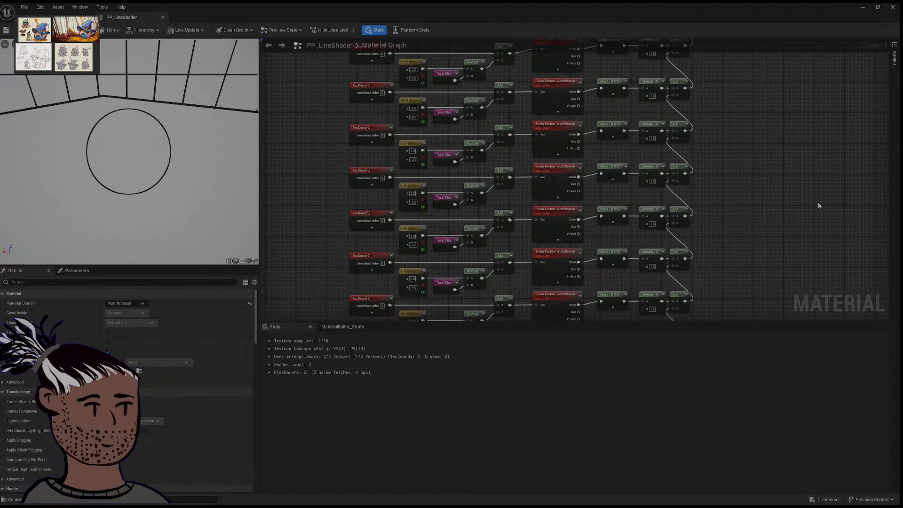
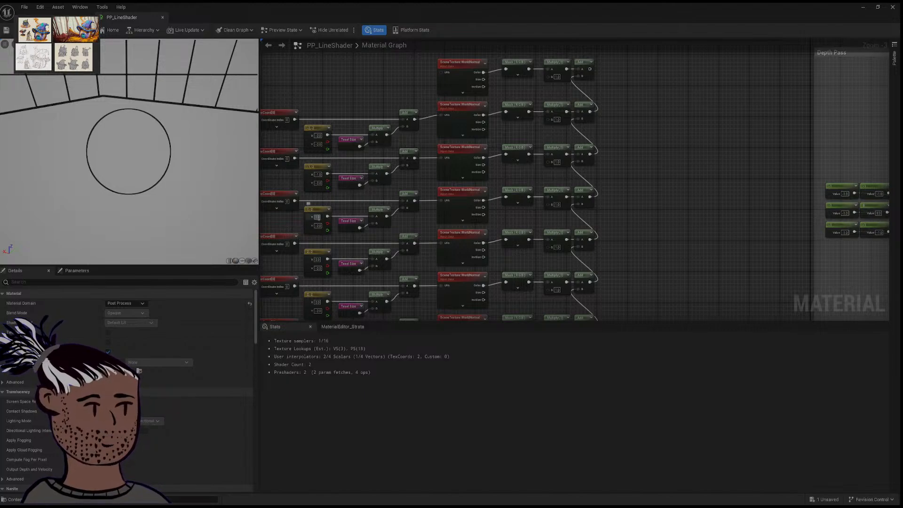
click(319, 218)
click(317, 259)
key(BackSpace)
key(Tab)
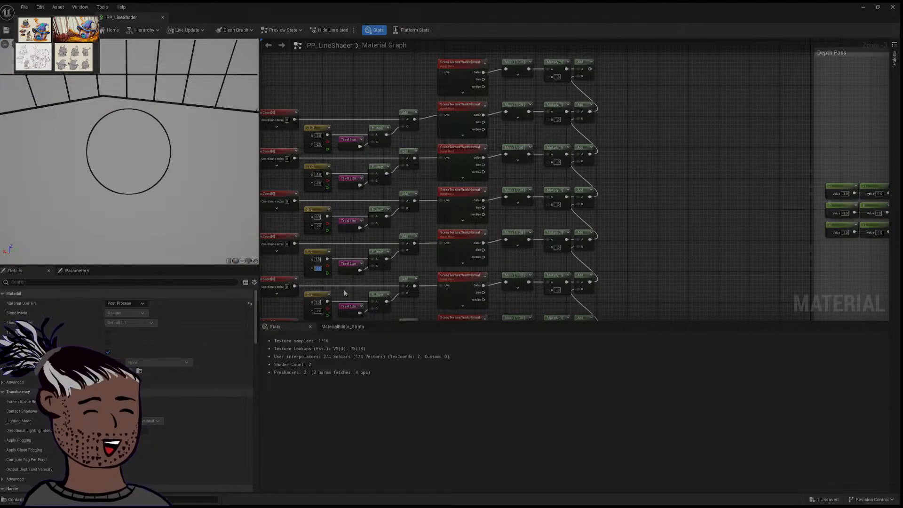
Step: Set the seventh TexCoord row's offset constant to X 2, Y 0
scroll(345, 296, down, 3)
scroll(345, 294, up, 3)
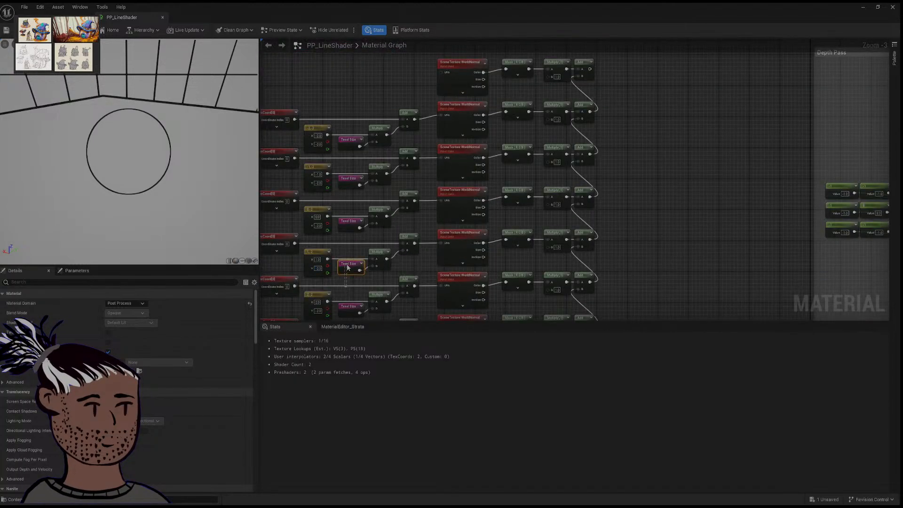
right_drag(344, 293, 364, 64)
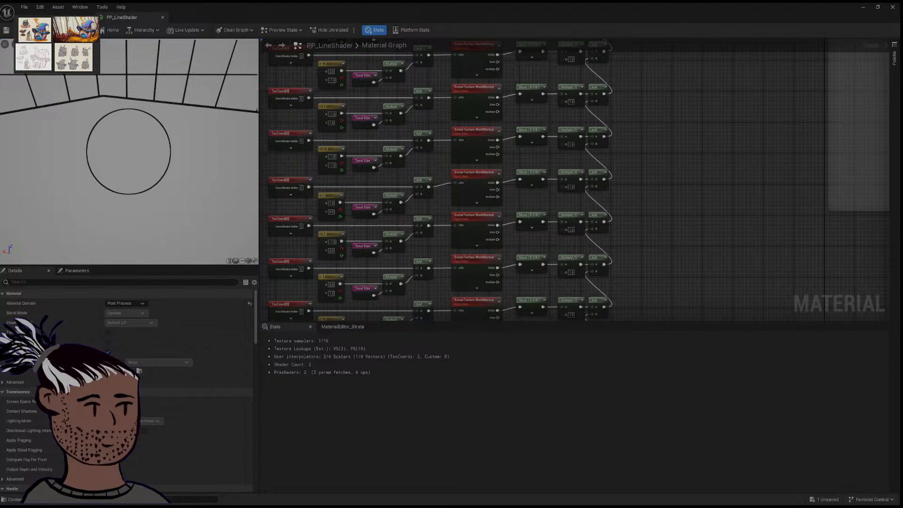
click(334, 114)
text(2)
key(Tab)
text(0)
key(Return)
Step: Set the ninth TexCoord row's Y offset to 1 and the tenth row's offset constant to X 2, Y 2
right_drag(355, 137, 356, 59)
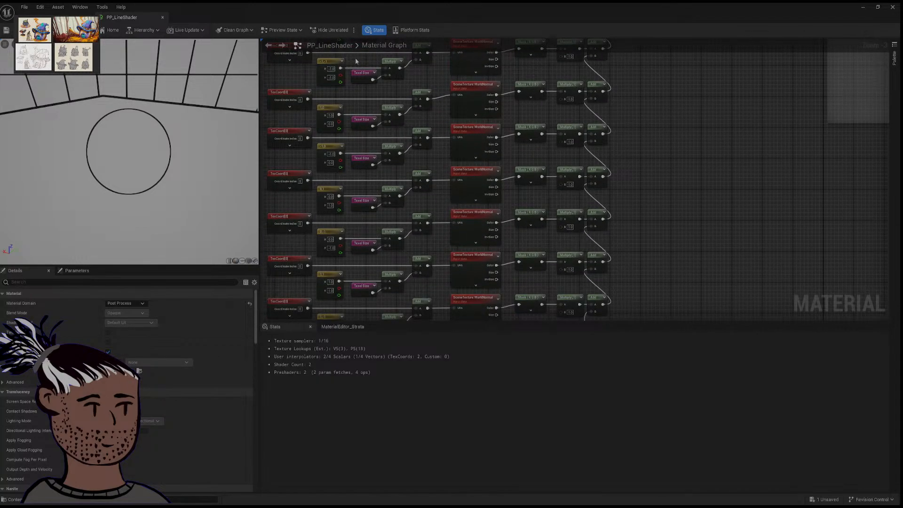
click(332, 123)
text(1)
key(Return)
click(332, 154)
key(BackSpace)
text(2)
click(331, 163)
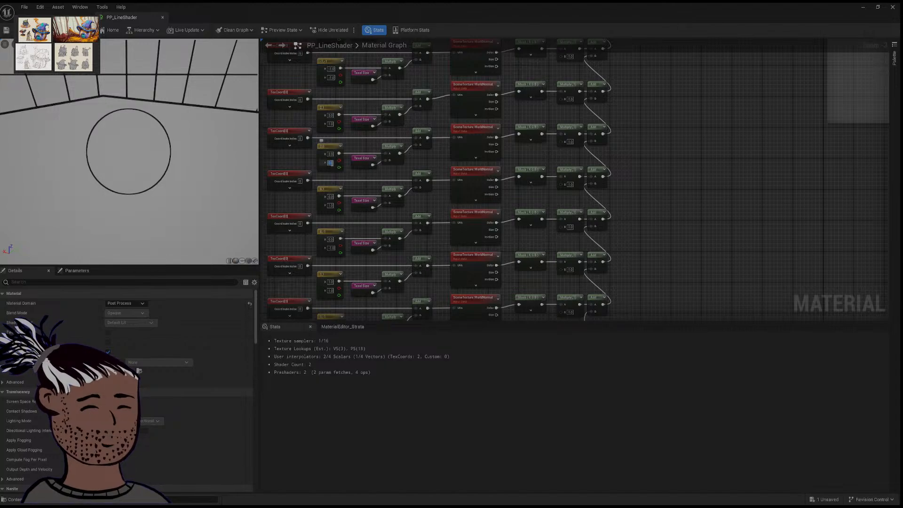
Step: Set the eleventh TexCoord row's offset constant to X 1, Y 2
click(331, 197)
click(330, 206)
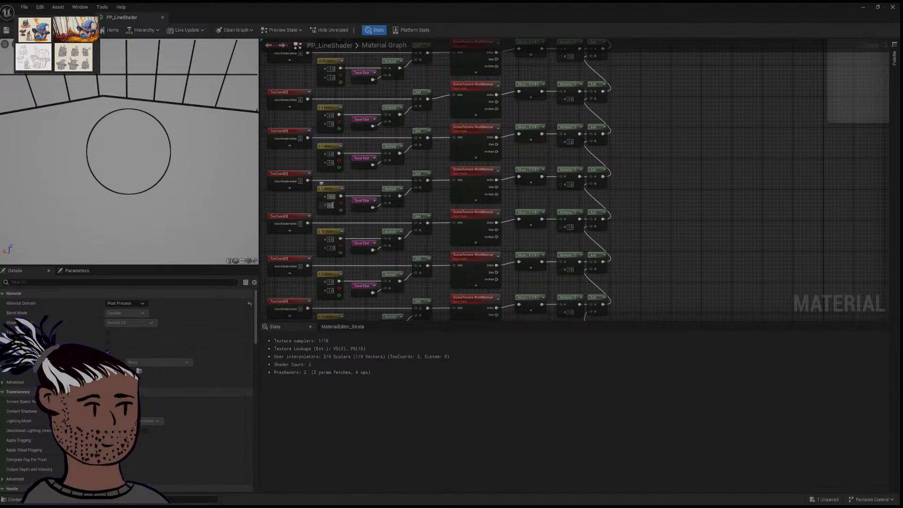
key(Delete)
key(Return)
click(332, 206)
text(2)
key(Return)
Step: Edit the thirteenth TexCoord row's X offset and set the twelfth row's offset constant to X 0, Y 2
scroll(347, 230, down, 3)
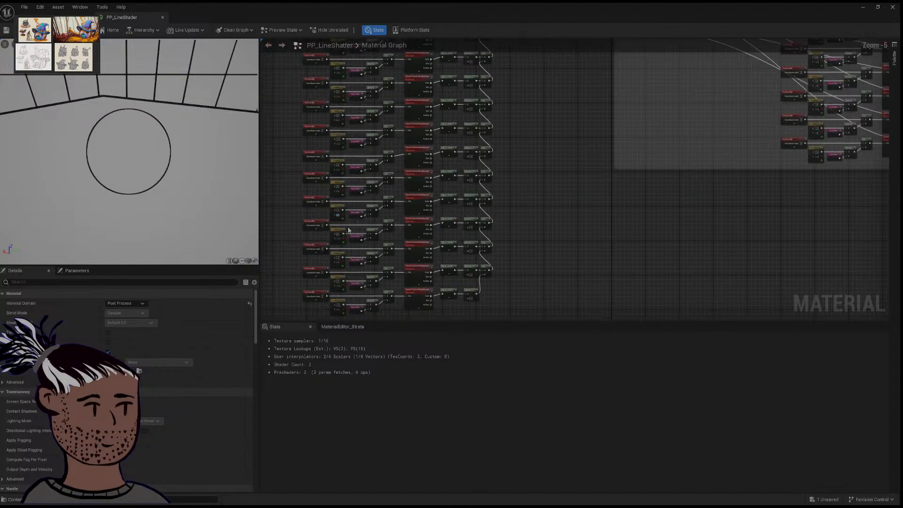
scroll(350, 231, up, 2)
scroll(355, 230, up, 1)
right_drag(355, 230, 361, 174)
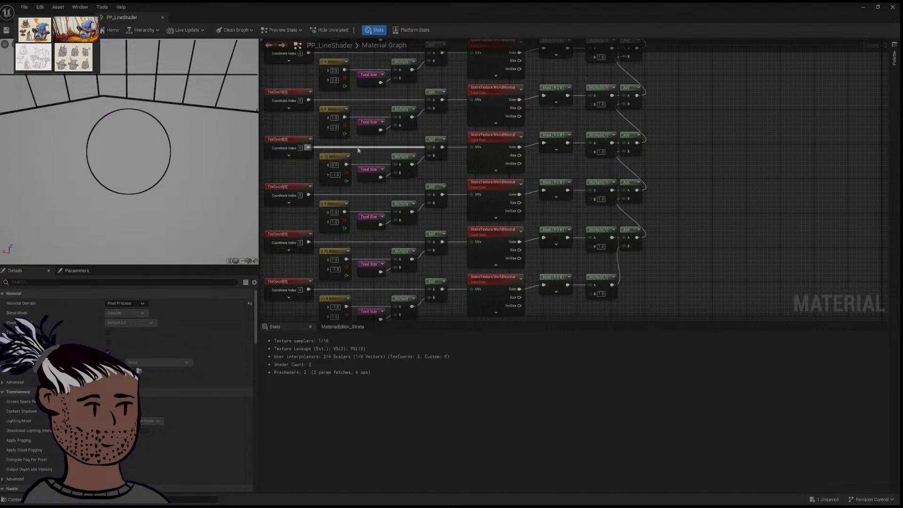
click(334, 212)
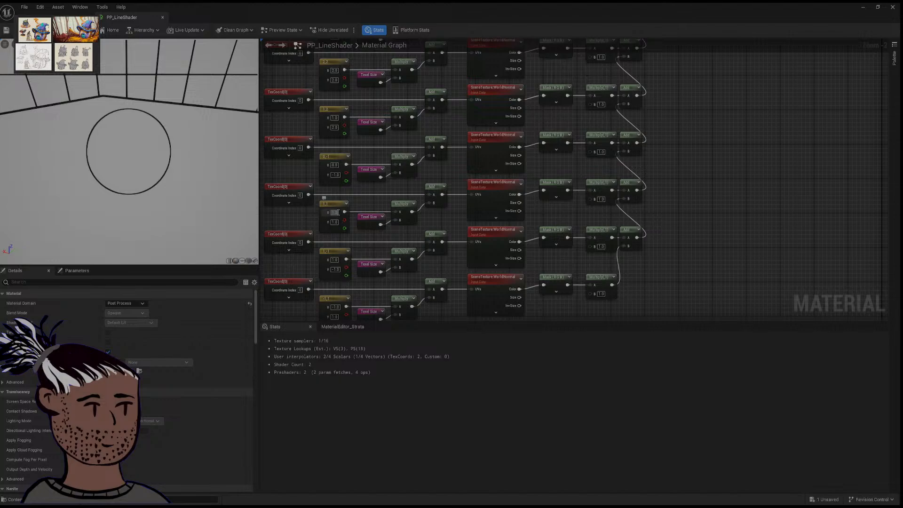
text(1)
click(334, 165)
text(0)
click(334, 175)
text(2)
key(Return)
Step: Delete the SceneTexture, Mask, Multiply and Add row without a TexCoord at the start of the copied chain
scroll(341, 194, down, 1)
right_drag(449, 310, 458, 242)
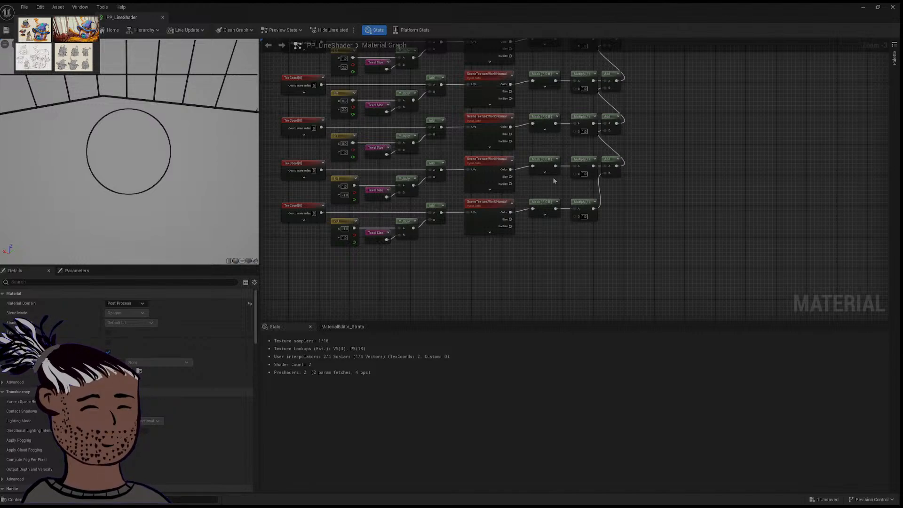
right_drag(460, 147, 471, 194)
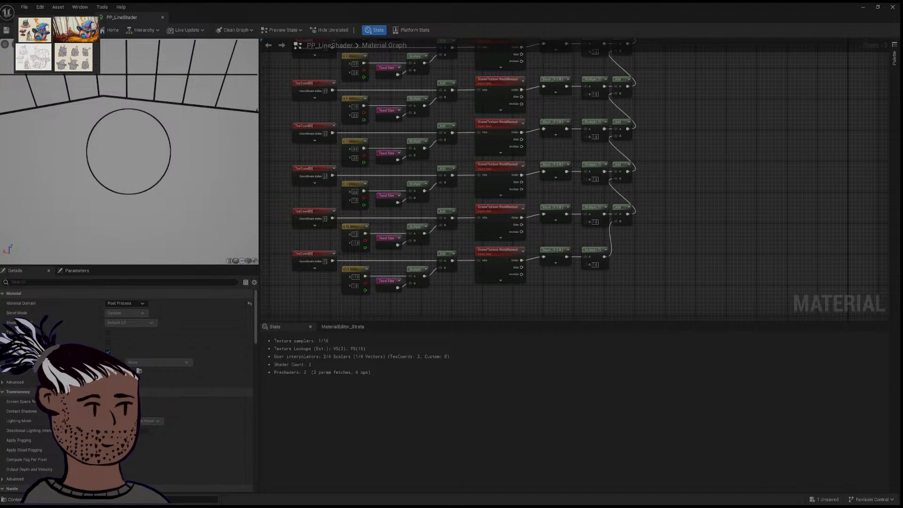
scroll(556, 195, down, 3)
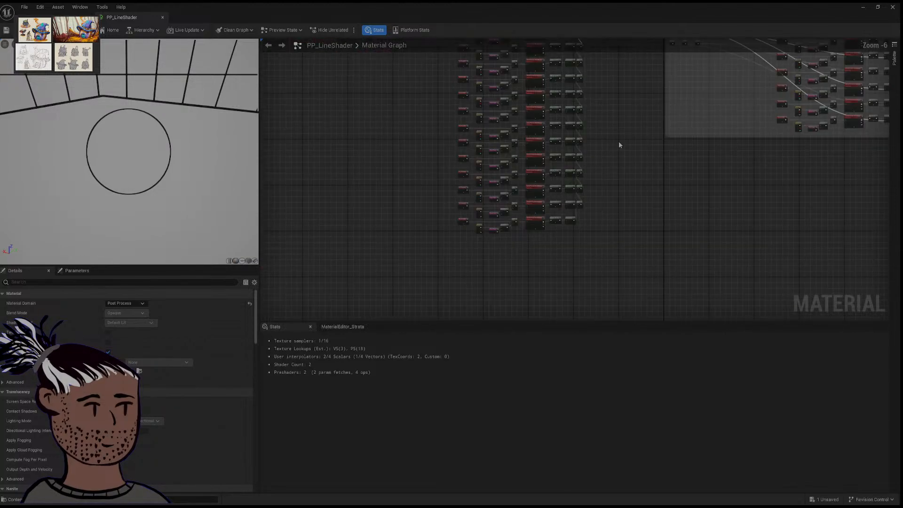
right_drag(619, 142, 597, 190)
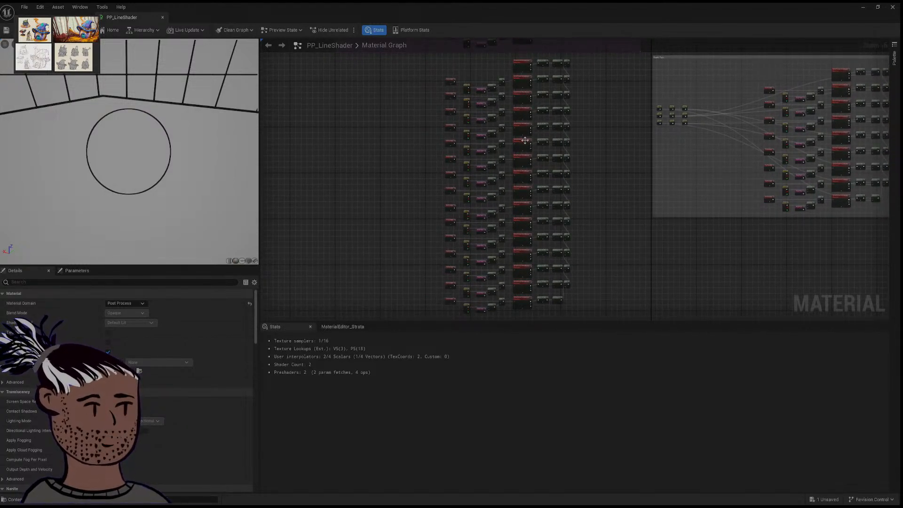
scroll(526, 161, up, 1)
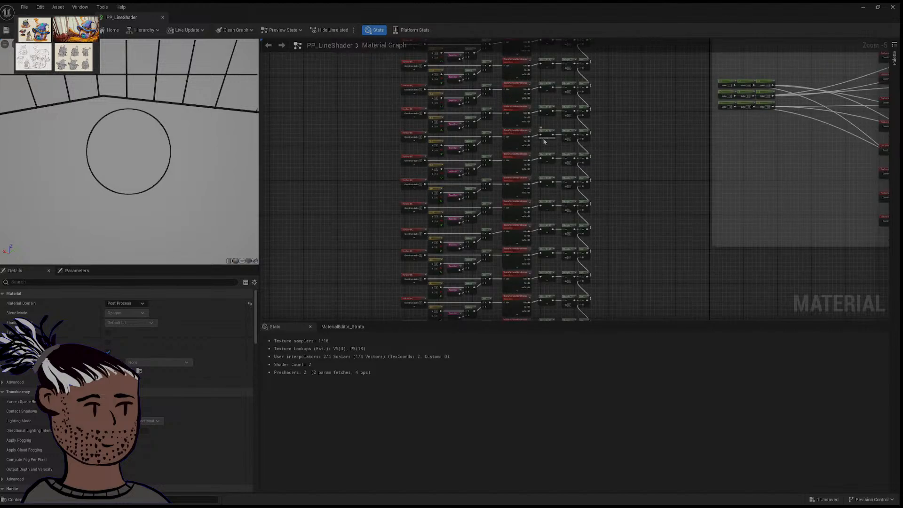
scroll(534, 150, down, 2)
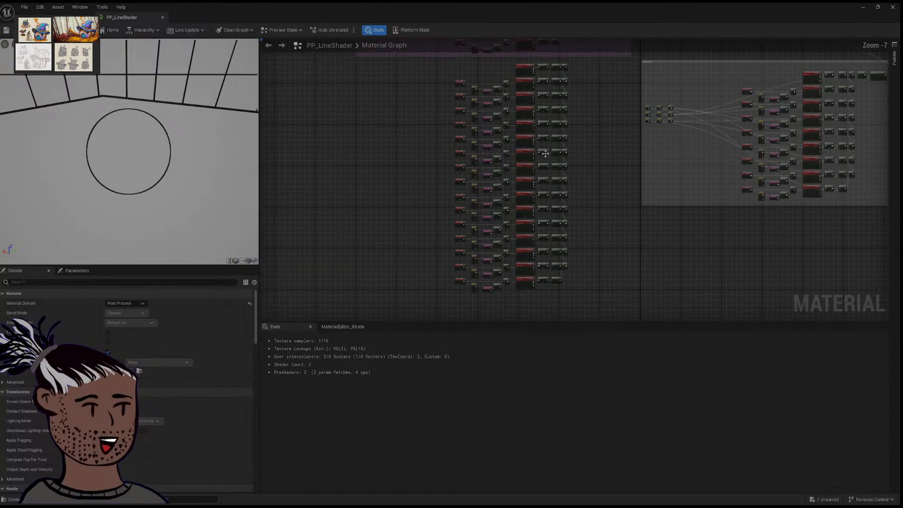
right_drag(550, 107, 516, 211)
scroll(517, 211, up, 3)
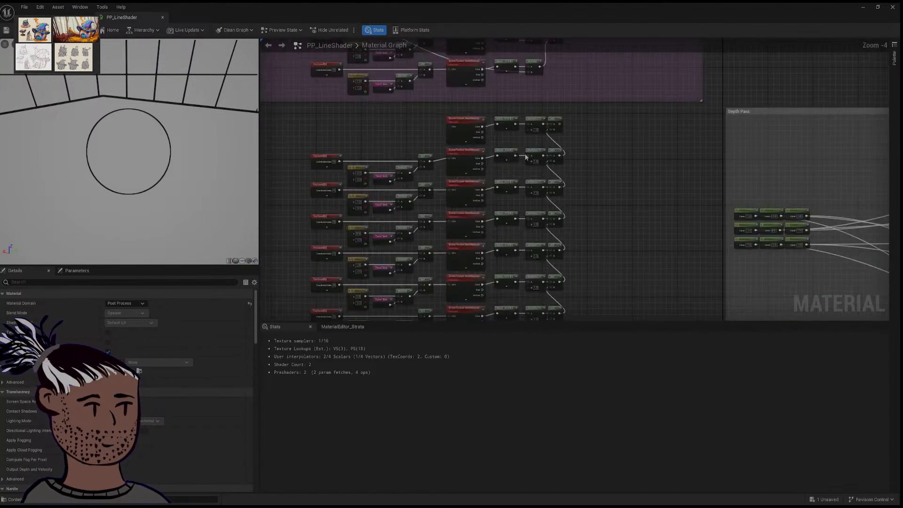
right_drag(525, 156, 514, 161)
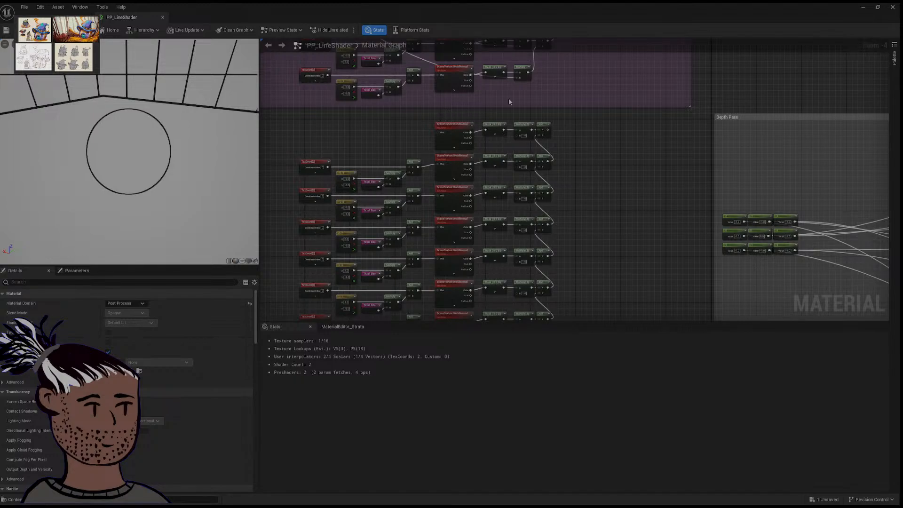
drag(467, 120, 568, 139)
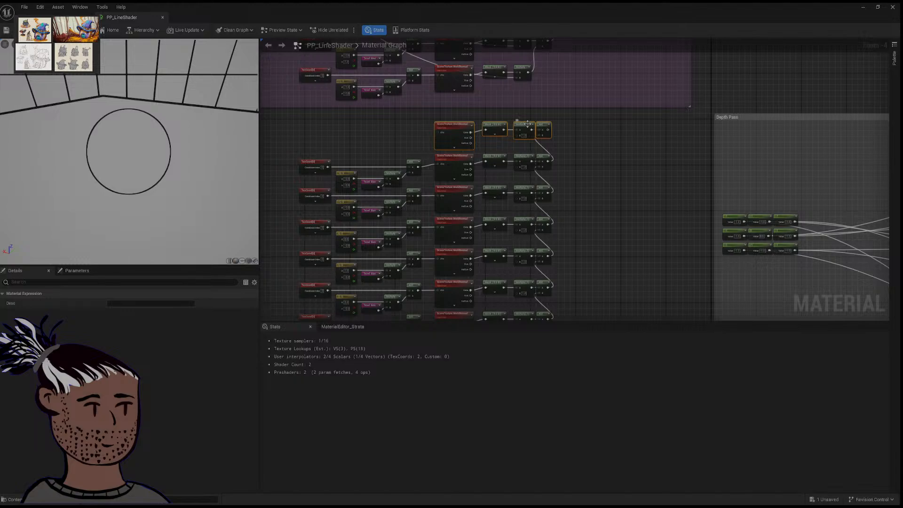
key(Delete)
Step: Select all remaining copied sampling rows and move them up closer to the Normal Pass box
drag(375, 153, 564, 286)
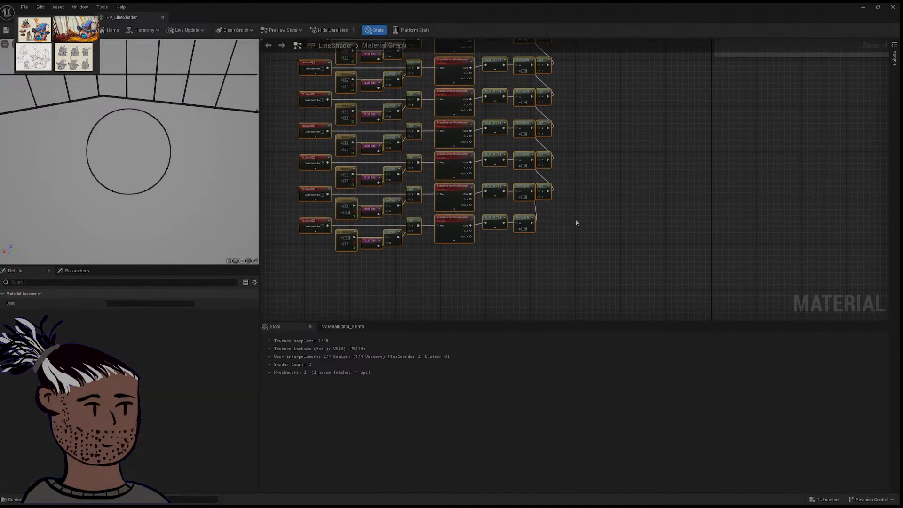
scroll(576, 179, down, 7)
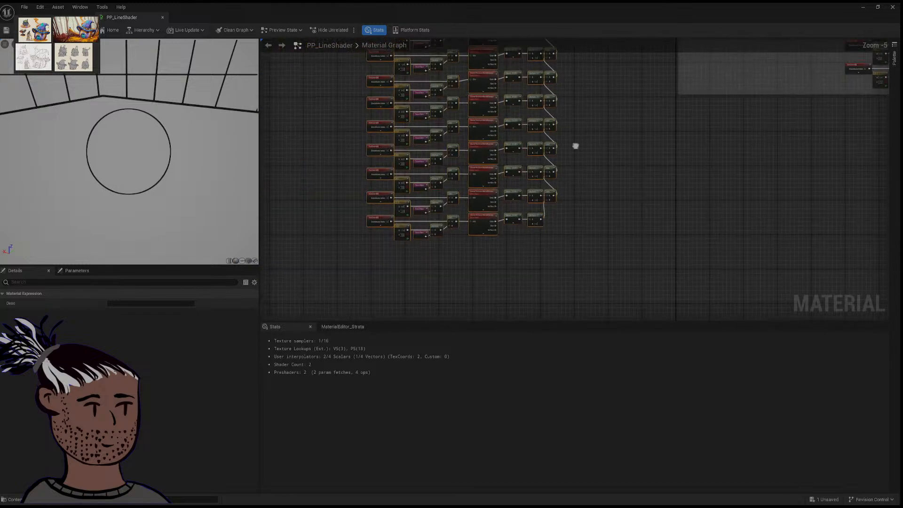
right_drag(565, 179, 558, 206)
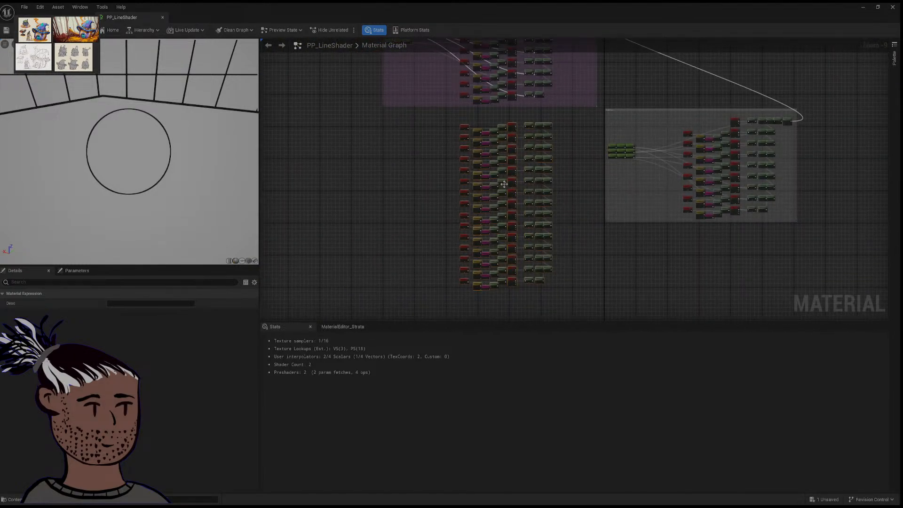
drag(511, 177, 513, 164)
scroll(536, 202, up, 6)
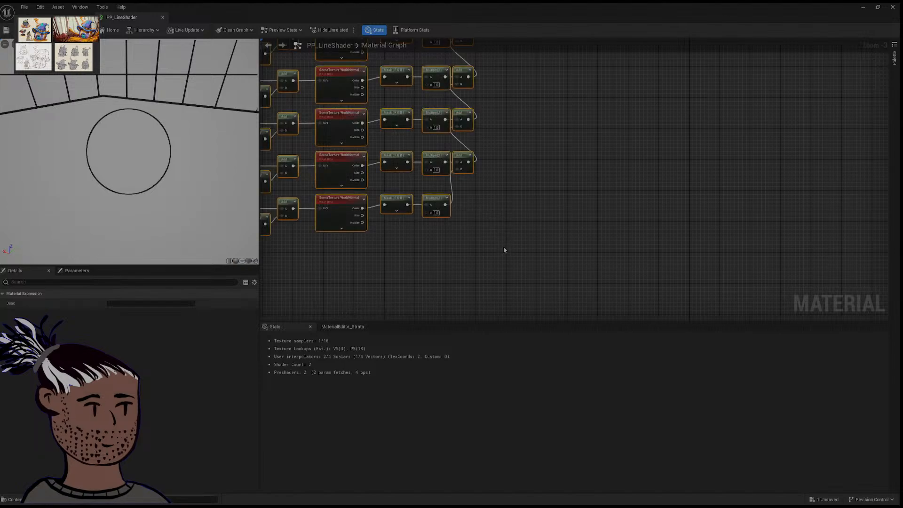
Step: Add an Add node beside the last row's Multiply, feed the Multiply into input A, and connect its output to input B of the preceding row's Add
click(494, 207)
drag(495, 208, 467, 196)
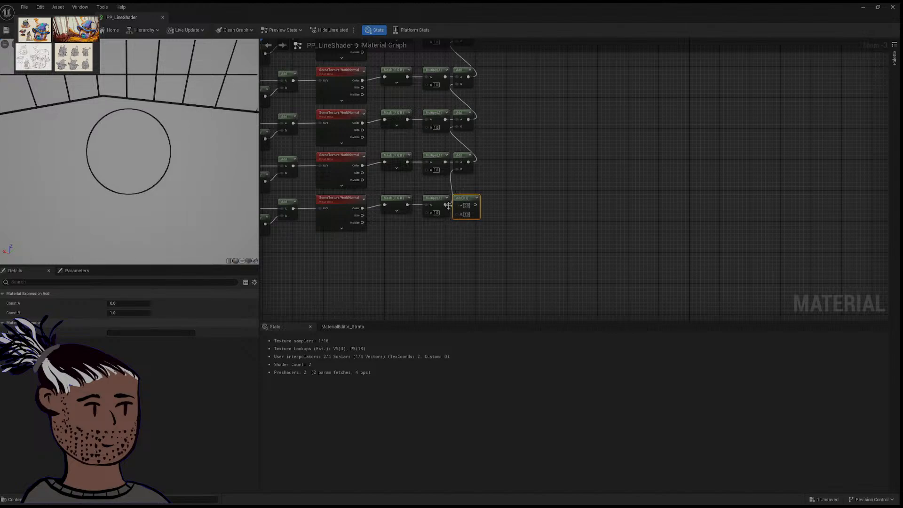
mouse_move(447, 206)
mouse_down()
mouse_move(459, 207)
mouse_move(447, 207)
mouse_up()
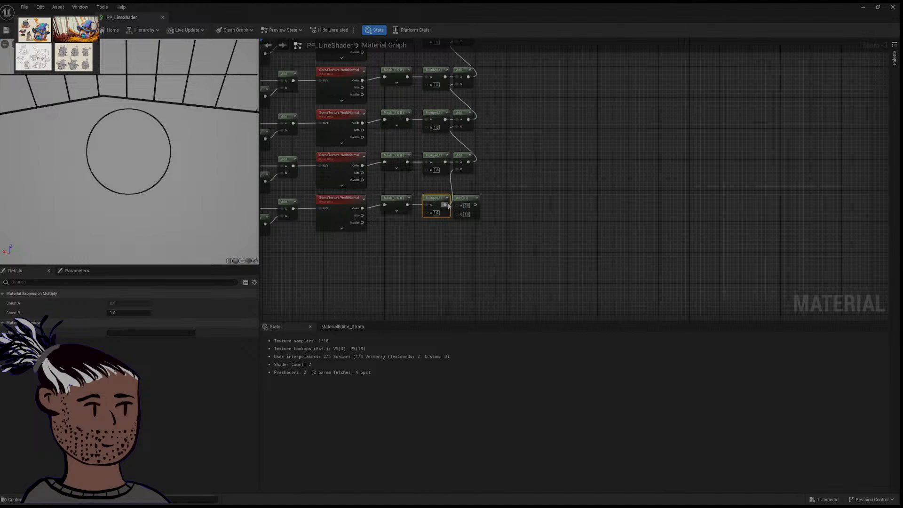
drag(475, 205, 461, 169)
scroll(466, 204, up, 3)
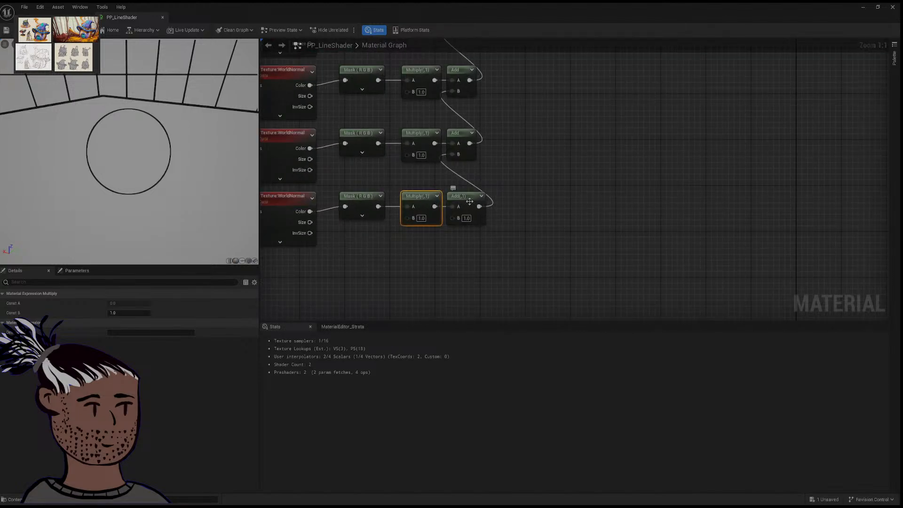
click(469, 201)
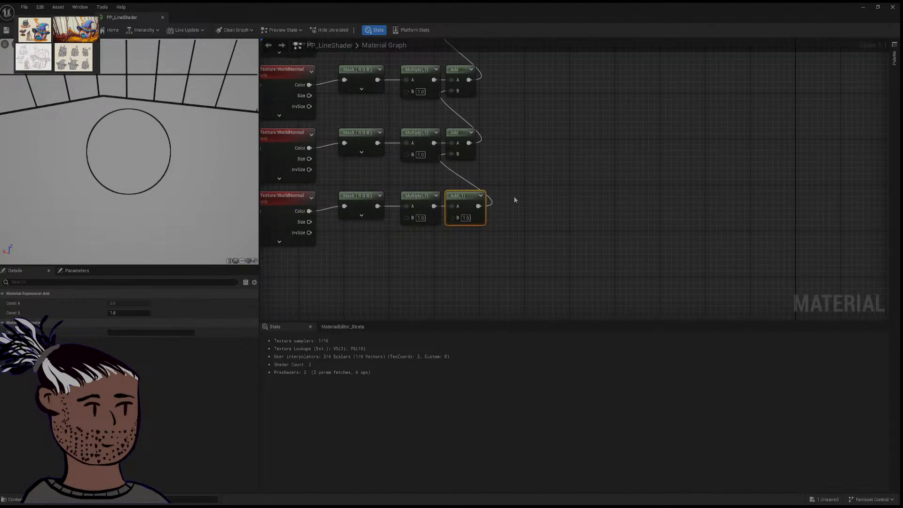
Step: Duplicate the whole last sampling row and place the copy directly beneath it, aligned with the rows above
click(416, 252)
scroll(511, 242, down, 4)
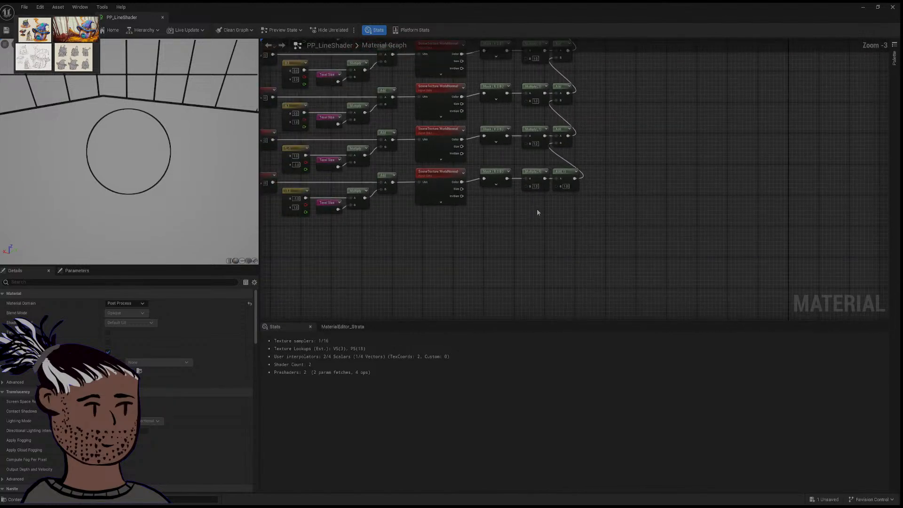
scroll(537, 208, down, 2)
drag(359, 192, 591, 215)
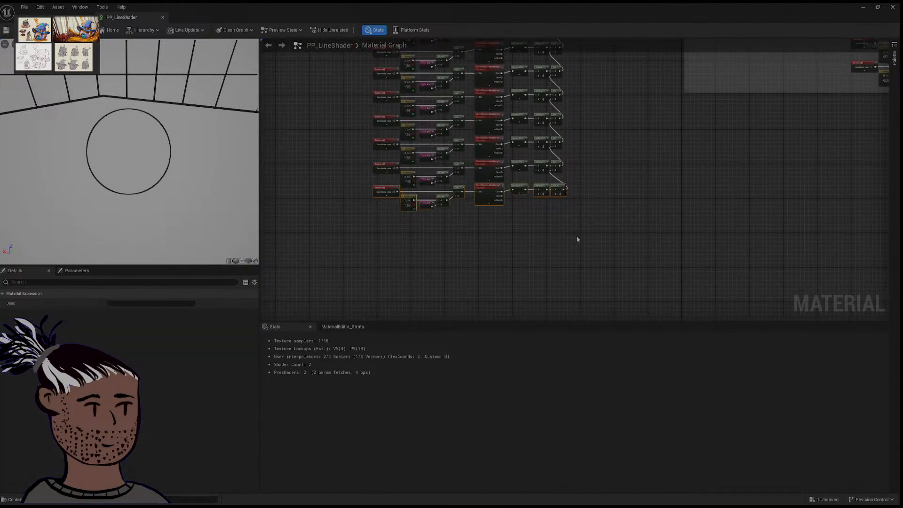
key(ctrl+c)
key(ctrl+v)
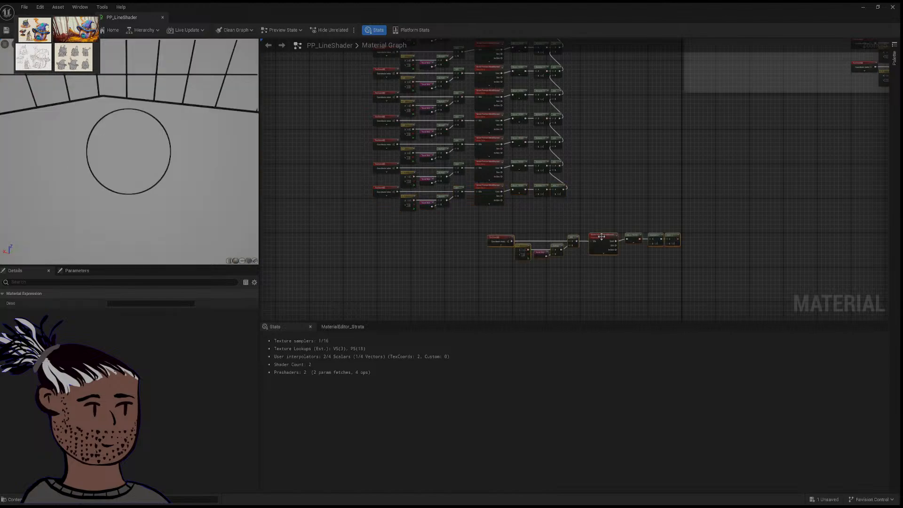
drag(596, 237, 488, 215)
scroll(565, 222, up, 3)
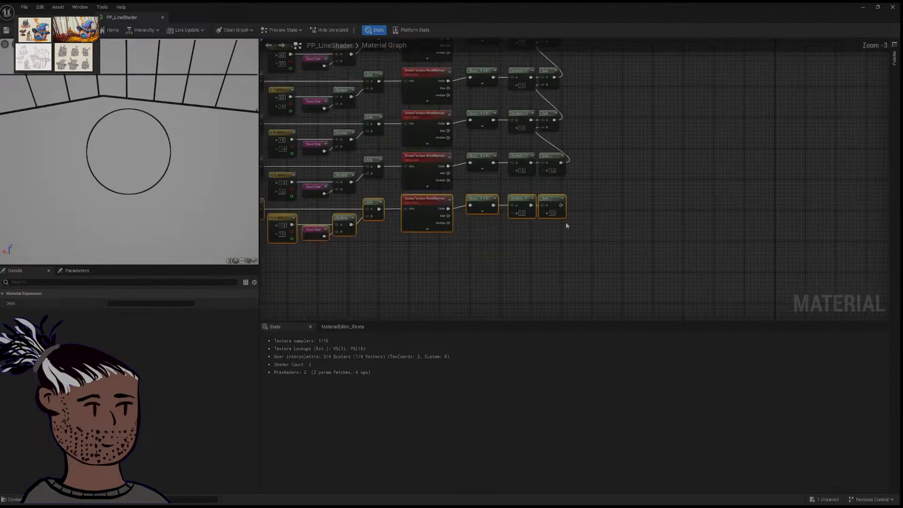
Step: Delete the new bottom row's Add node and connect its Multiply output to input B of the Add above
click(553, 198)
key(Delete)
drag(531, 205, 546, 170)
right_drag(580, 198, 665, 235)
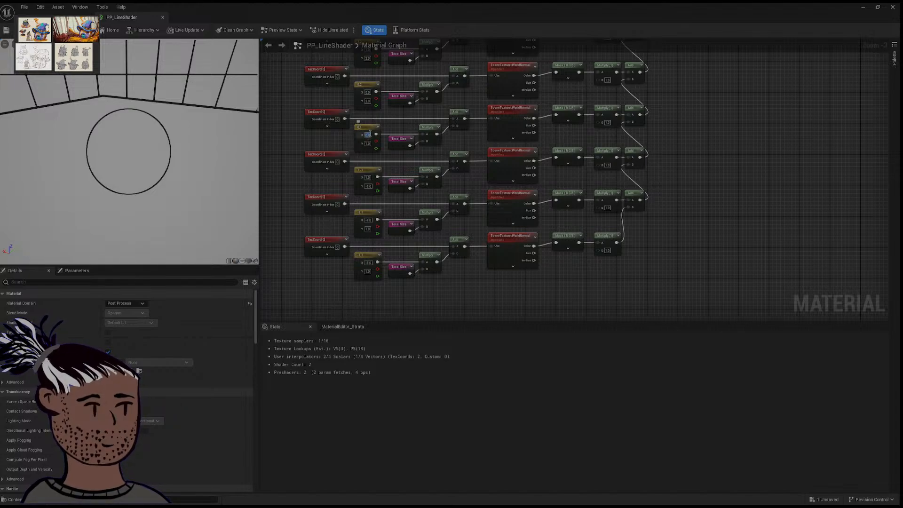
Step: Set the thirteenth copied row's offset constant to X -1, Y 2
text(-1)
key(Tab)
click(369, 144)
drag(373, 145, 355, 143)
text(2)
key(Return)
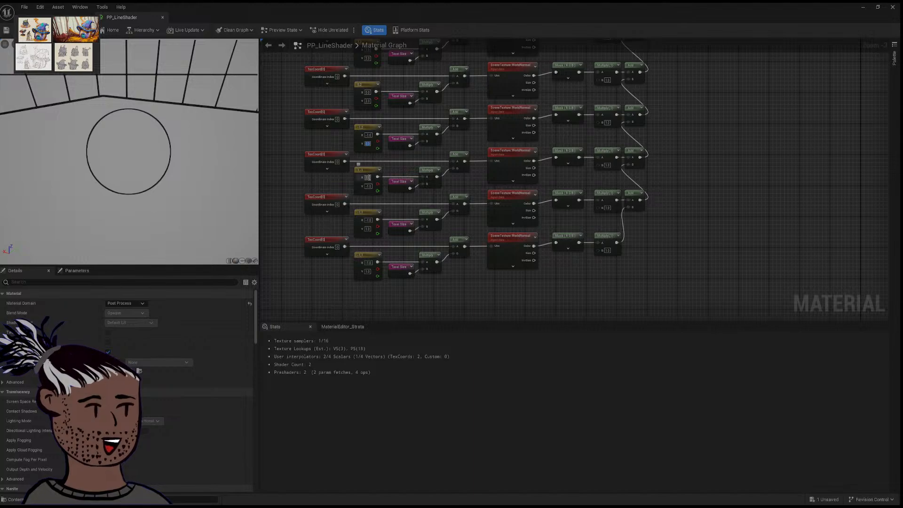
Step: Set the fourteenth row's offset constant to X -2, Y 2 and the fifteenth row's to X -2, Y 1
click(368, 177)
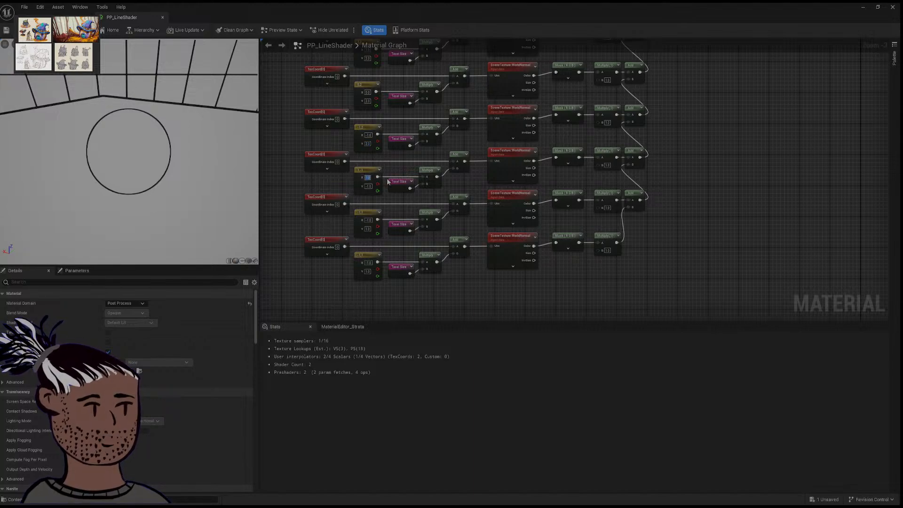
text(-2)
key(Tab)
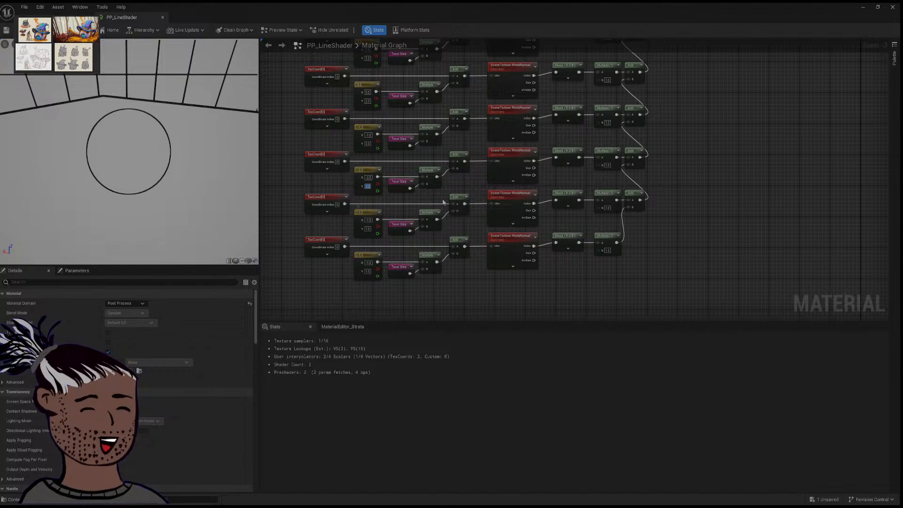
drag(366, 220, 377, 220)
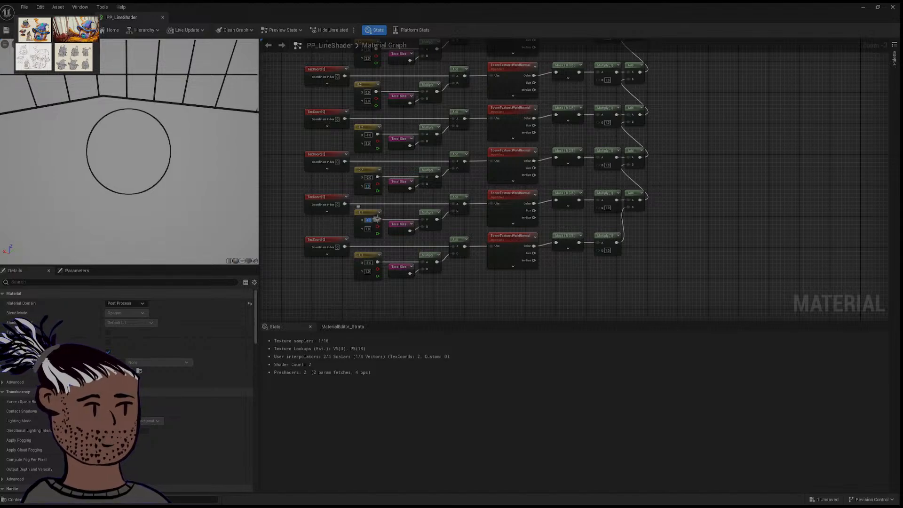
text(-)
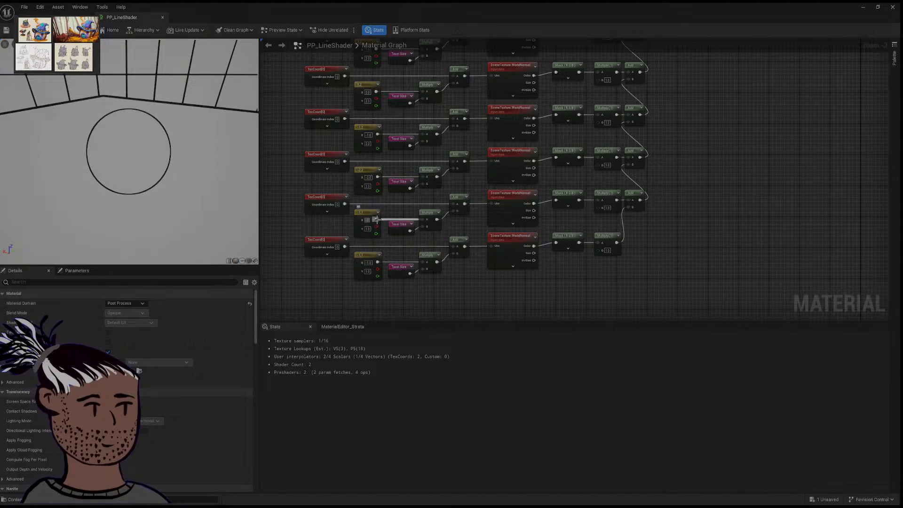
text(2)
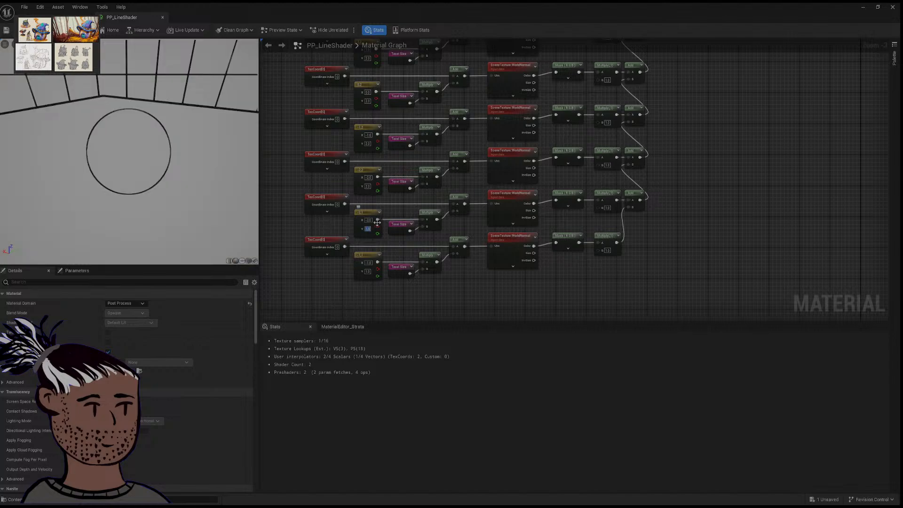
key(Tab)
Step: Set the sixteenth and last row's offset constant to X -2, Y -1
click(369, 261)
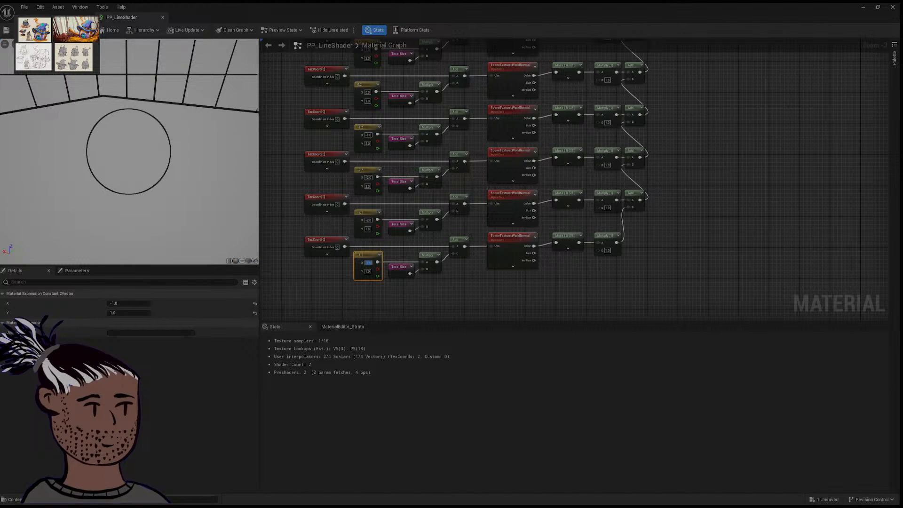
mouse_move(305, 104)
mouse_down()
mouse_move(325, 135)
mouse_move(304, 114)
mouse_up()
right_drag(304, 103, 320, 145)
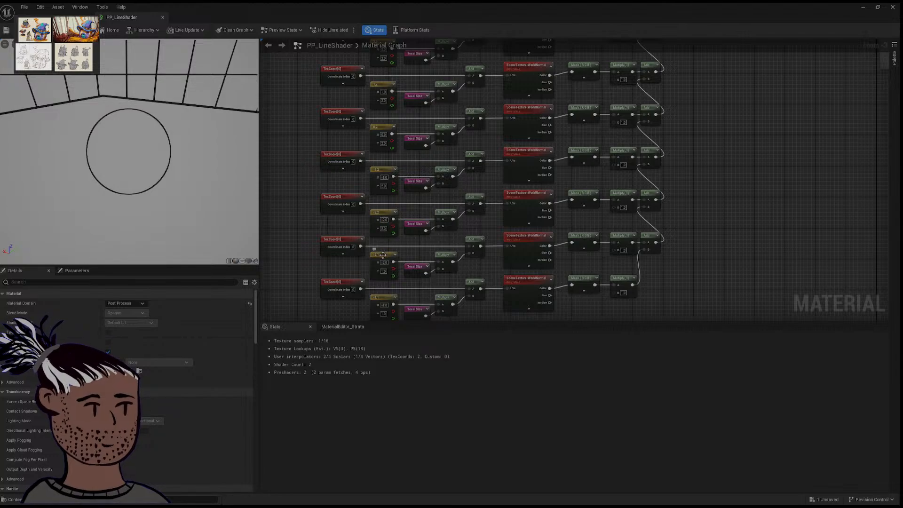
right_drag(380, 255, 392, 167)
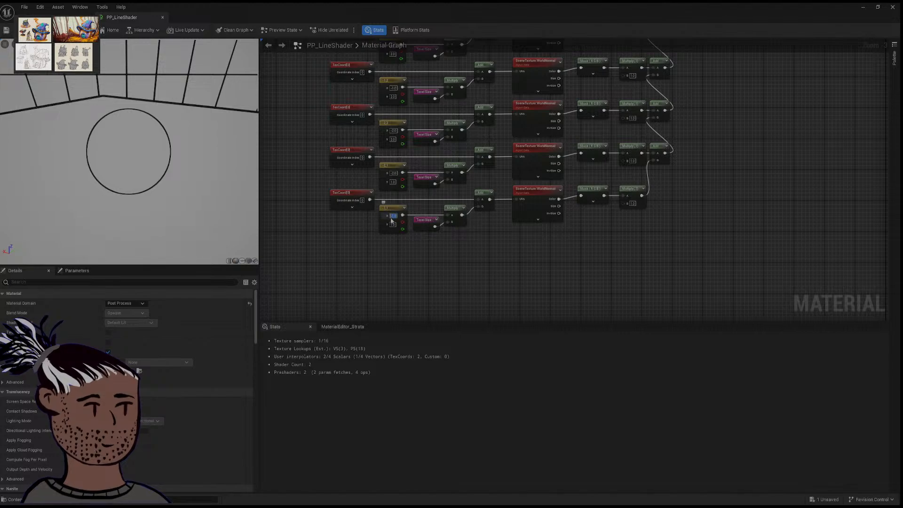
text(-2)
key(Tab)
key(Return)
Step: Examine the offset constants of the copied sampling rows in order, starting from the first row below the Normal Pass box
scroll(738, 208, down, 4)
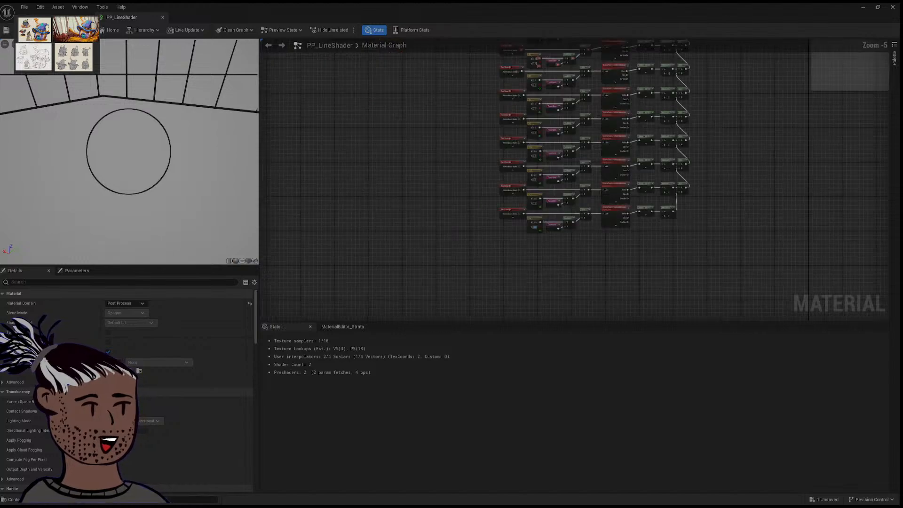
right_drag(737, 208, 616, 210)
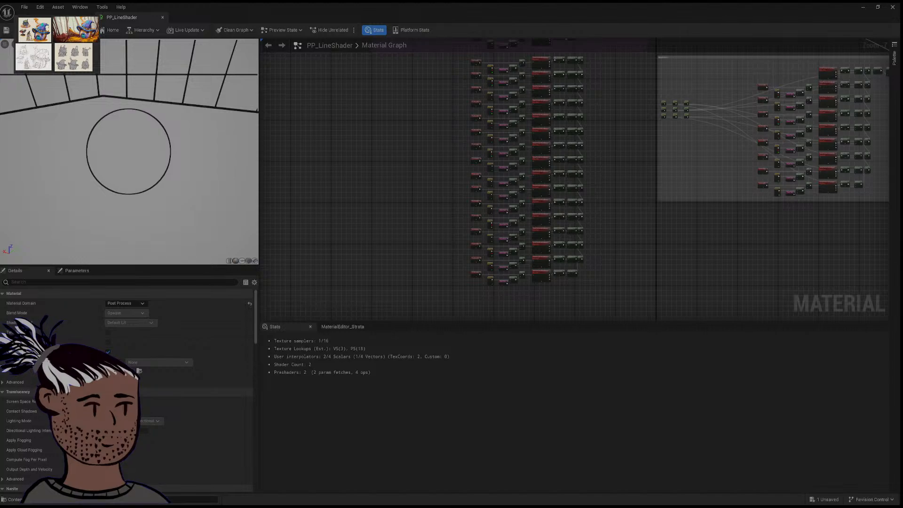
scroll(504, 63, up, 7)
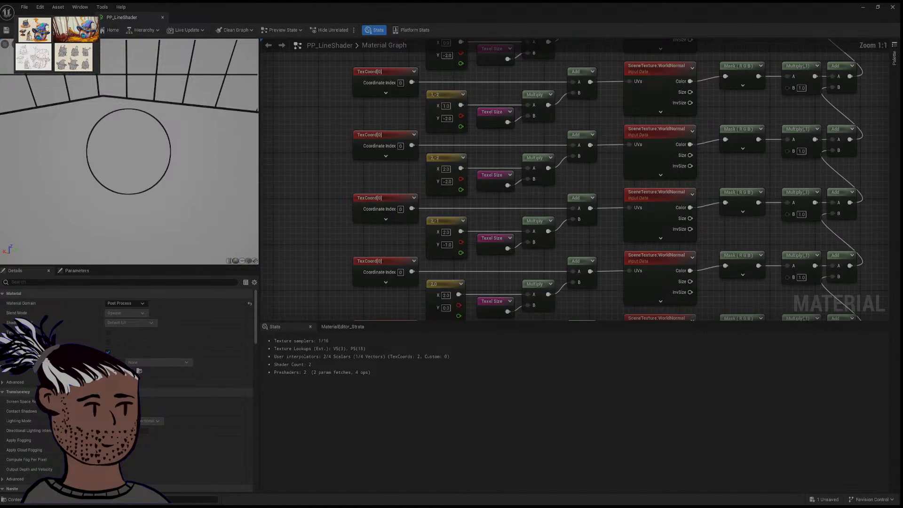
right_drag(495, 82, 477, 267)
right_drag(487, 98, 450, 116)
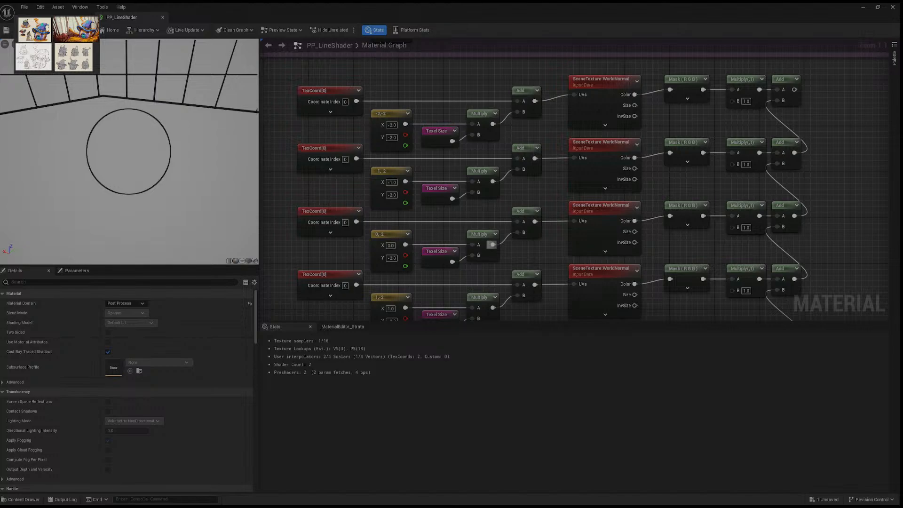
scroll(431, 295, down, 1)
scroll(431, 294, down, 4)
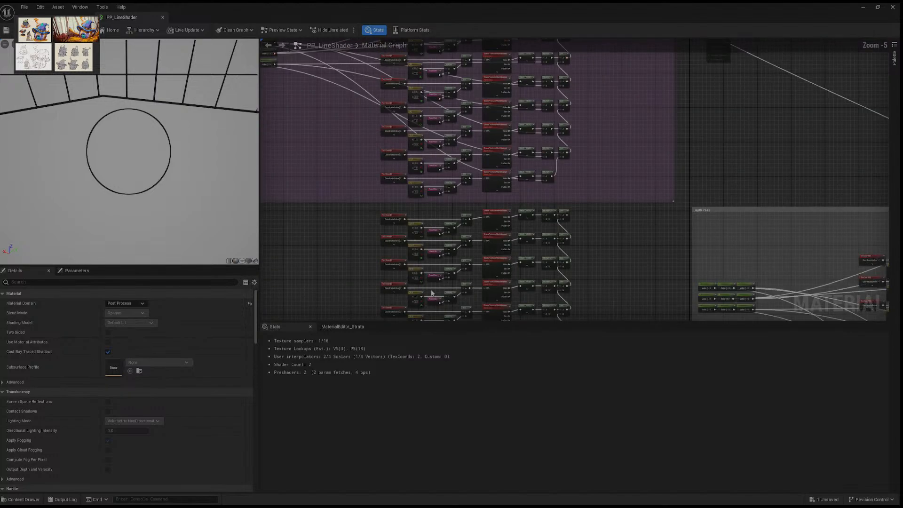
scroll(431, 295, up, 2)
right_drag(431, 295, 409, 55)
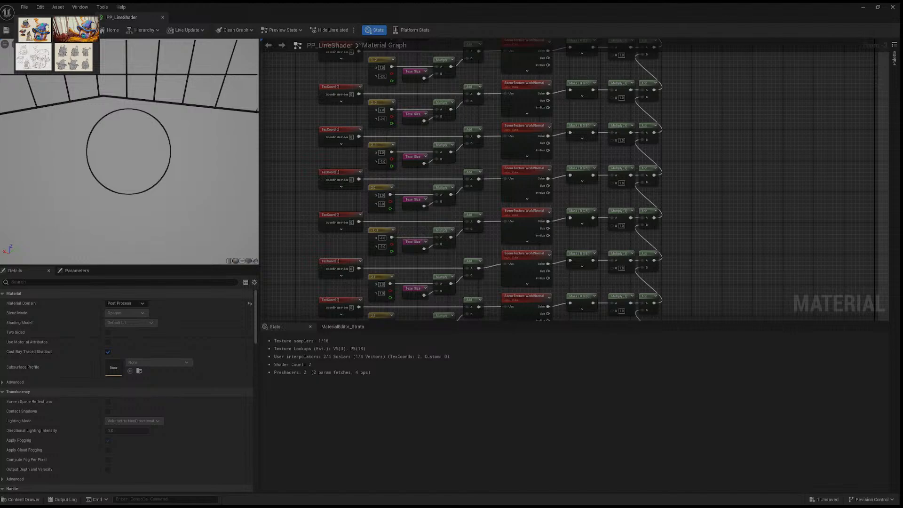
Step: Set the eighth copied row's offset constant to X 2, Y 1
click(385, 238)
key(BackSpace)
text(2)
key(Tab)
key(BackSpace)
Step: Set the ninth row's offset constant to X 2, Y 2 and the tenth row's X offset to 1
right_drag(295, 254, 298, 195)
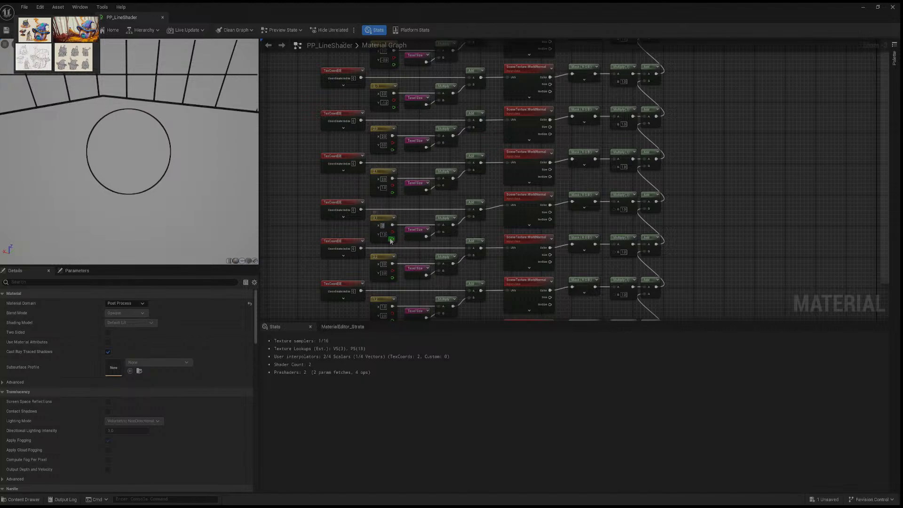
key(Tab)
text(2)
key(Tab)
text(1)
key(Tab)
Step: Set the eleventh copied row's offset constant to X 0, Y 2
right_drag(405, 292, 403, 203)
click(391, 223)
text(0)
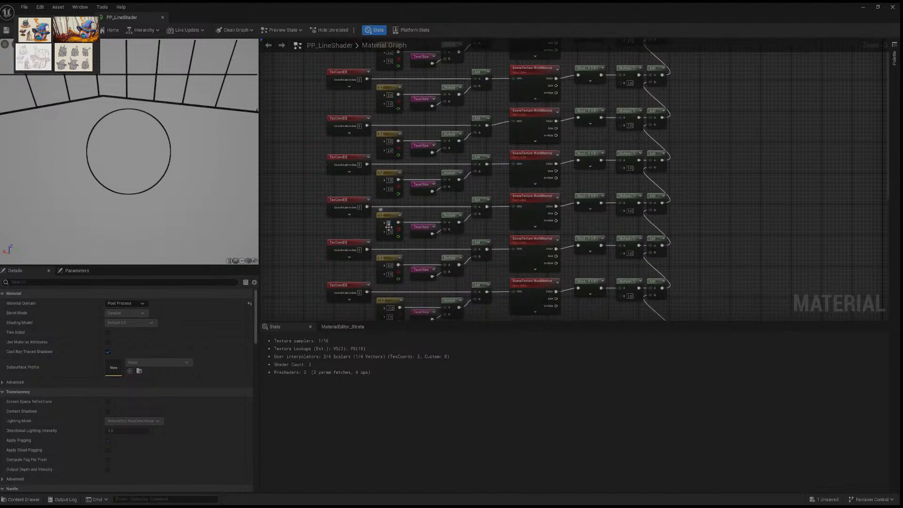
key(Tab)
text(3)
key(Return)
Step: Check the offset constants in the lower copied rows for repeated or out-of-sequence values
right_drag(333, 257, 333, 194)
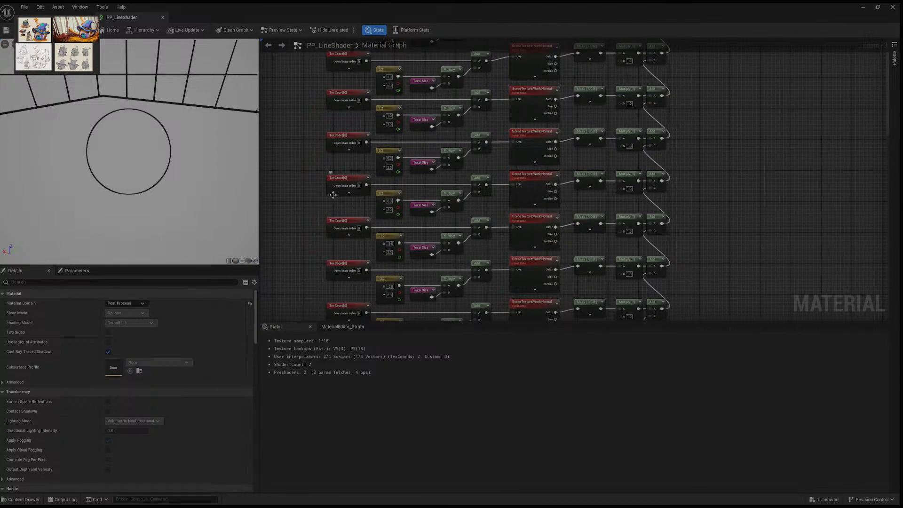
scroll(332, 196, down, 1)
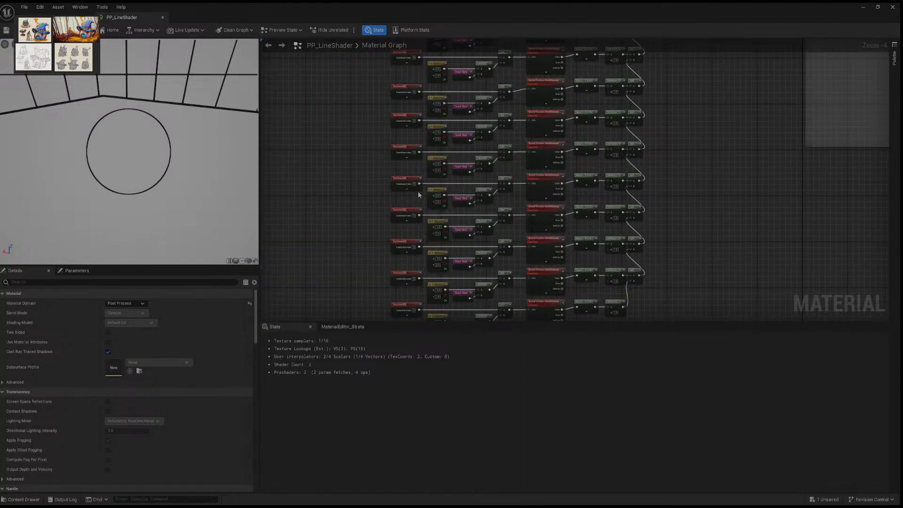
scroll(369, 188, up, 3)
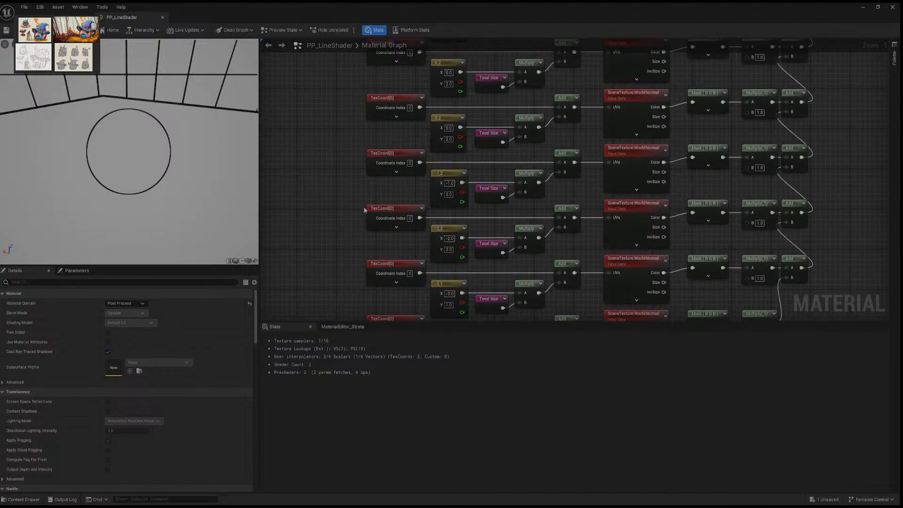
scroll(362, 212, down, 5)
scroll(363, 221, up, 3)
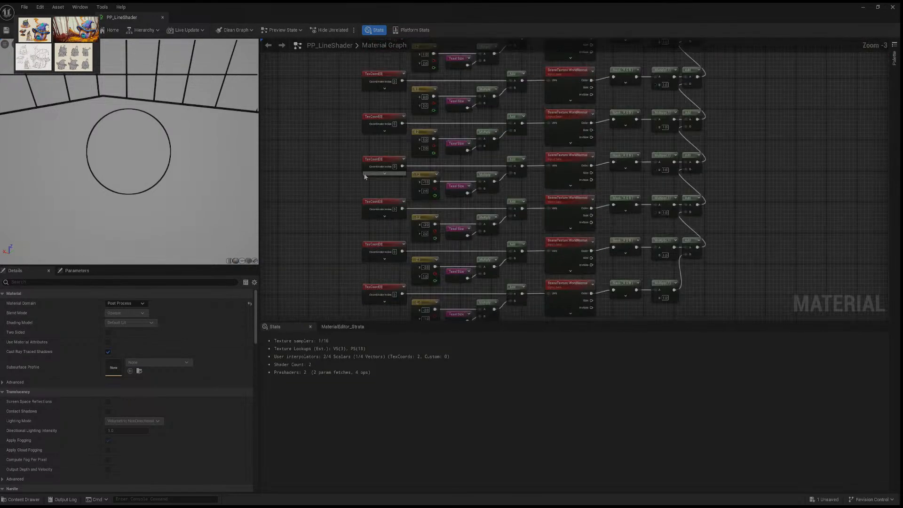
scroll(359, 195, down, 2)
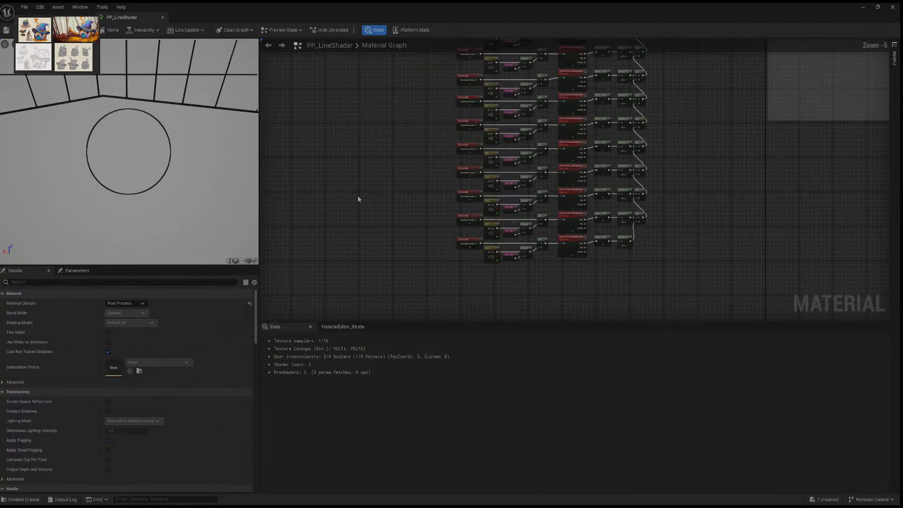
scroll(358, 196, down, 1)
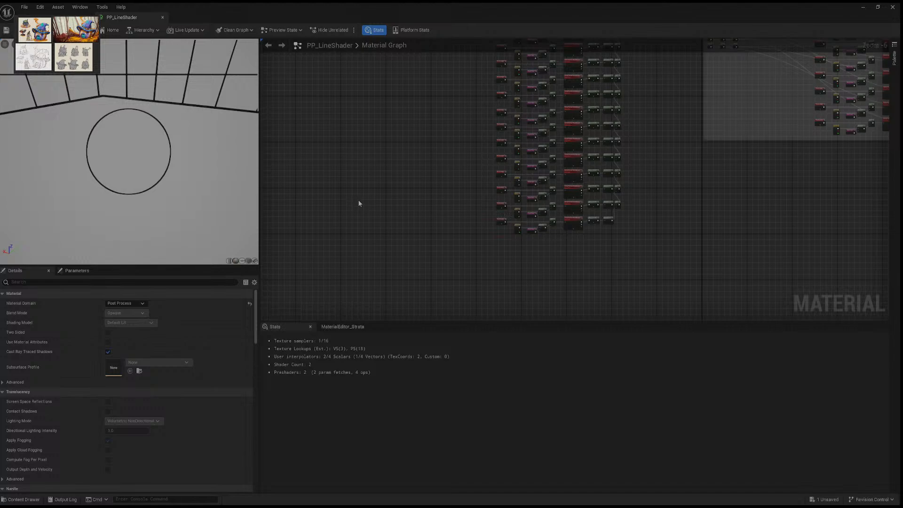
scroll(357, 199, up, 4)
scroll(364, 188, up, 1)
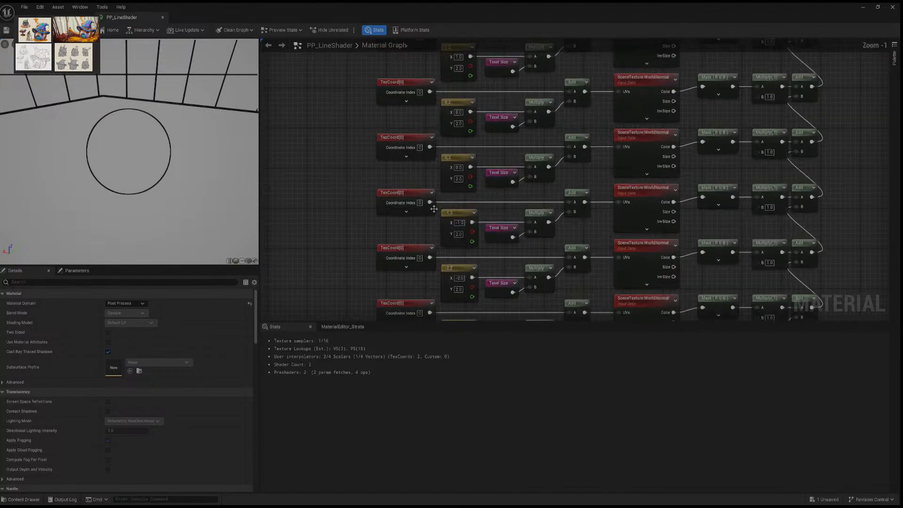
right_drag(435, 209, 320, 268)
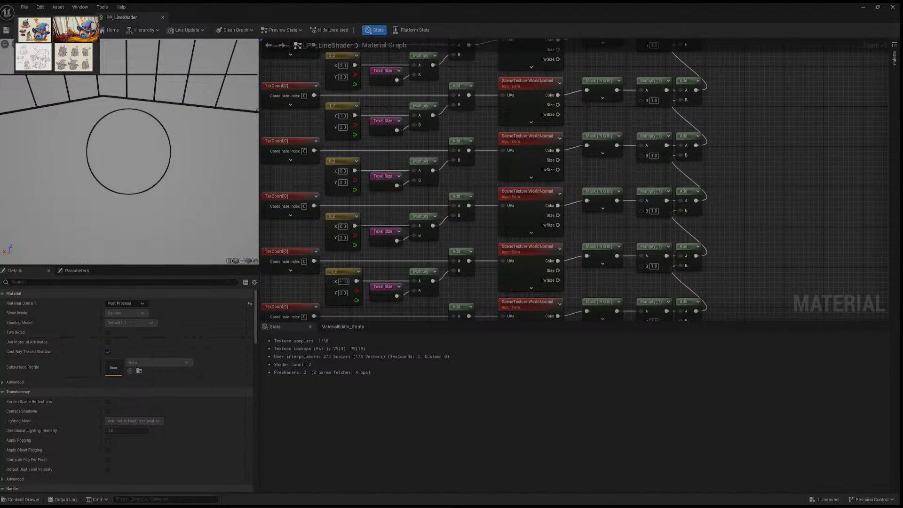
Step: Set the twelfth row's X offset to -1 and the thirteenth row's X offset to -2
click(343, 226)
text(-1)
key(Tab)
scroll(351, 277, down, 2)
scroll(351, 277, up, 2)
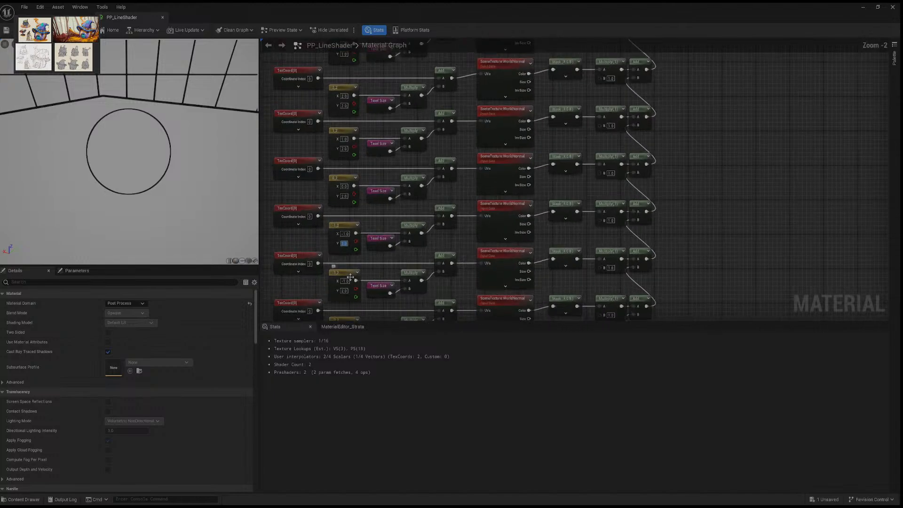
right_drag(382, 272, 386, 160)
drag(352, 169, 338, 169)
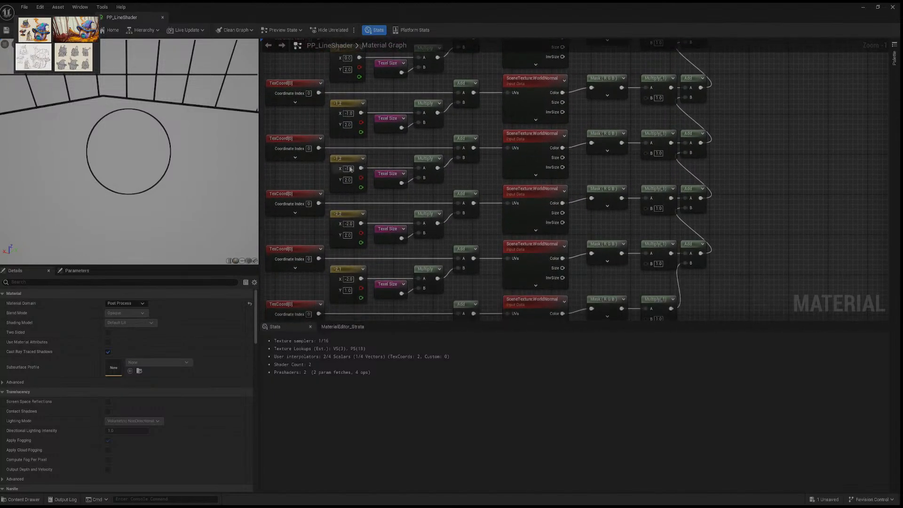
text(-2)
click(383, 197)
Step: Set the fourteenth copied row's Y offset to 1
click(353, 223)
click(347, 236)
text(1)
mouse_move(381, 243)
mouse_down()
mouse_move(381, 203)
mouse_move(381, 244)
mouse_up()
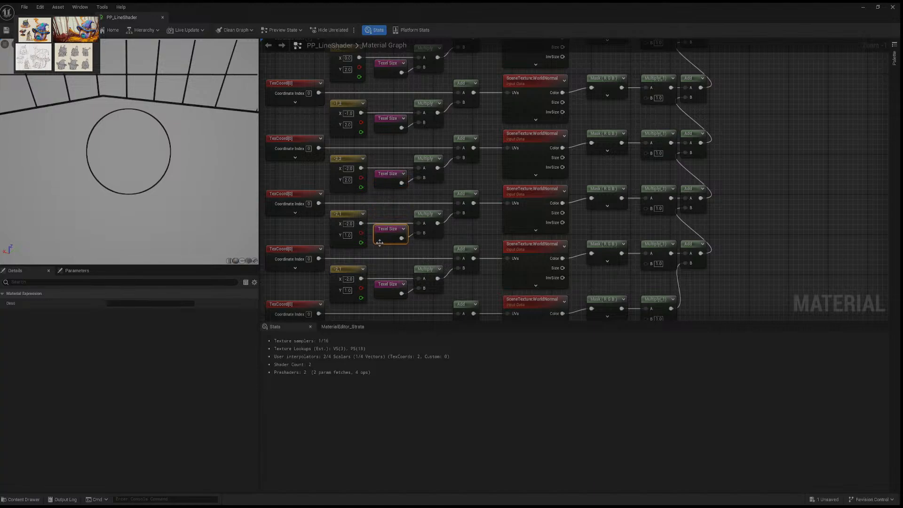
Step: Set the fifteenth copied row's Y offset to 0
right_drag(372, 259, 393, 200)
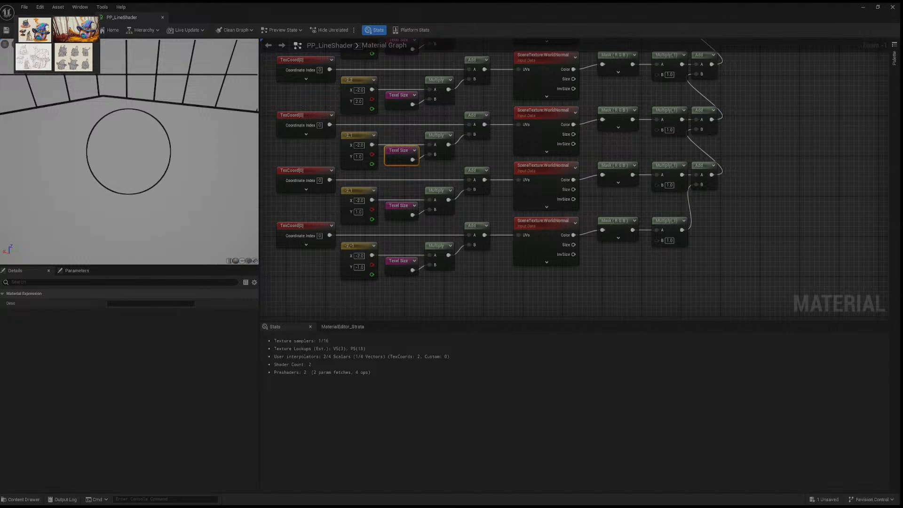
click(358, 212)
text(0)
key(Return)
scroll(588, 212, down, 6)
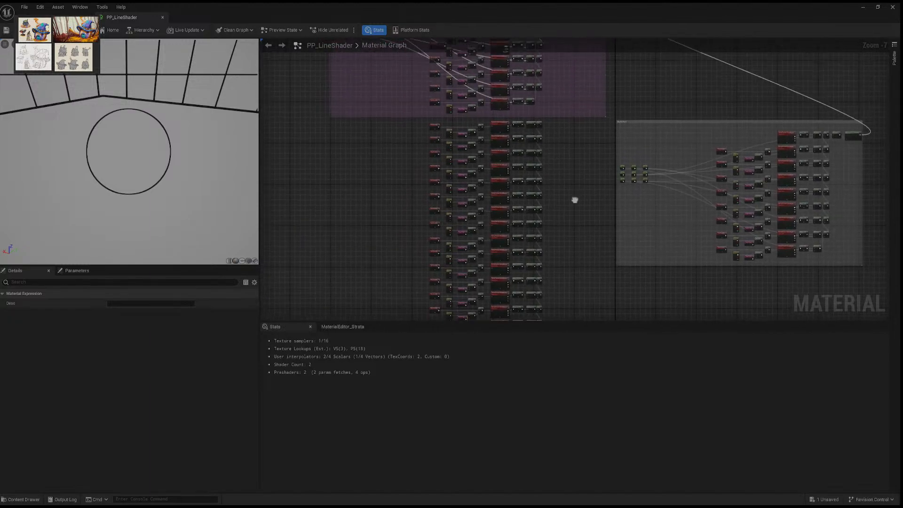
Step: Move all sixteen copied sample rows up until they sit directly below the last Normal Pass row
right_drag(574, 200, 555, 216)
scroll(362, 186, up, 2)
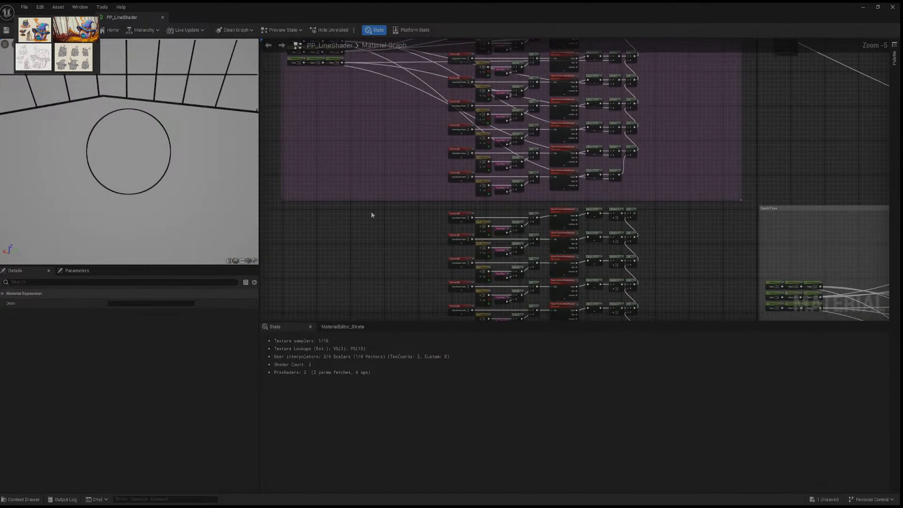
right_drag(381, 196, 400, 132)
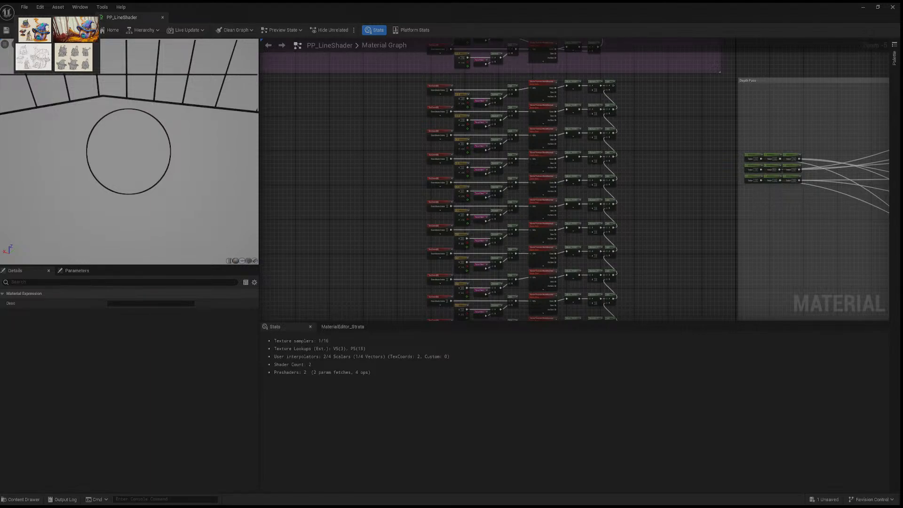
right_drag(642, 99, 606, 157)
drag(374, 137, 598, 202)
right_drag(601, 114, 572, 285)
right_drag(572, 150, 568, 293)
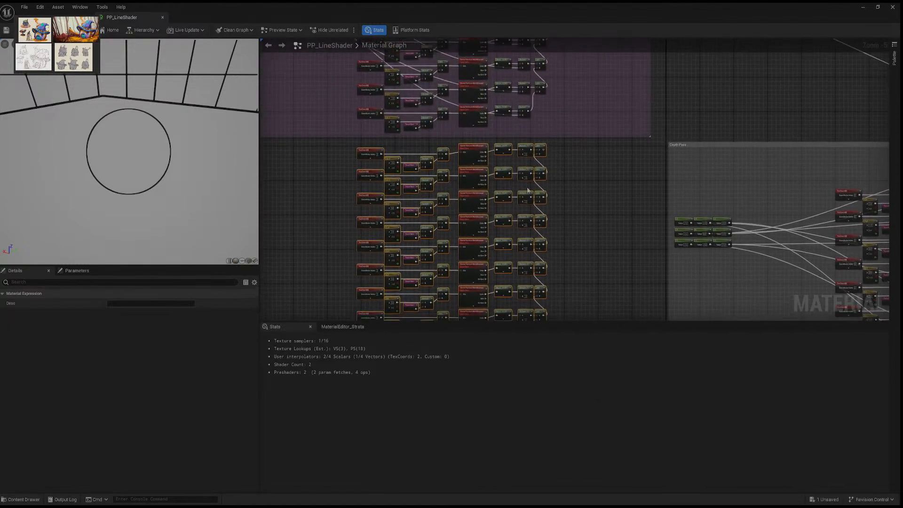
drag(469, 147, 470, 136)
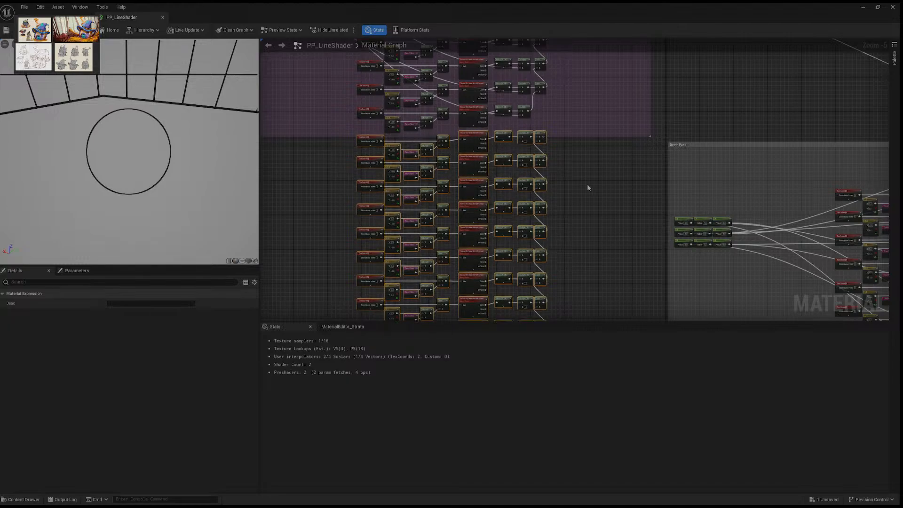
click(574, 173)
Step: Review the full stack of sample rows, from the last copied row up to the original Normal Pass rows
right_drag(573, 175, 541, 80)
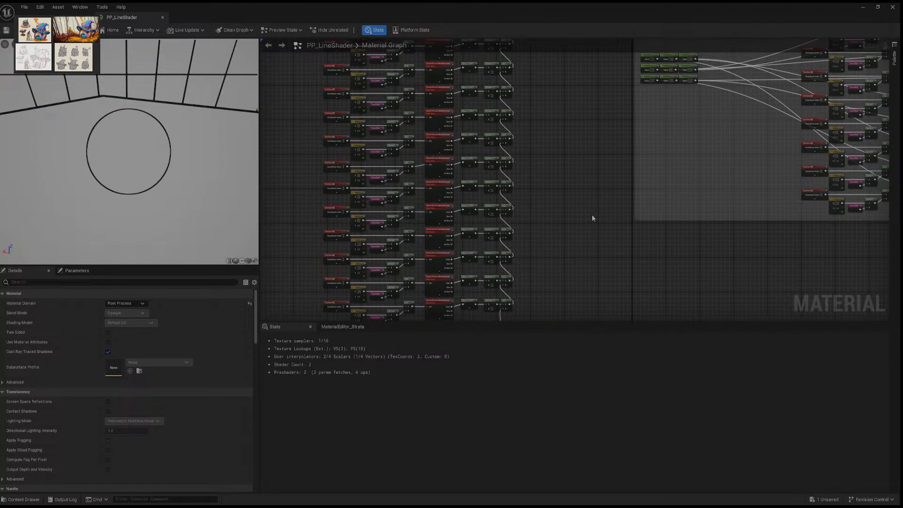
right_drag(592, 218, 588, 156)
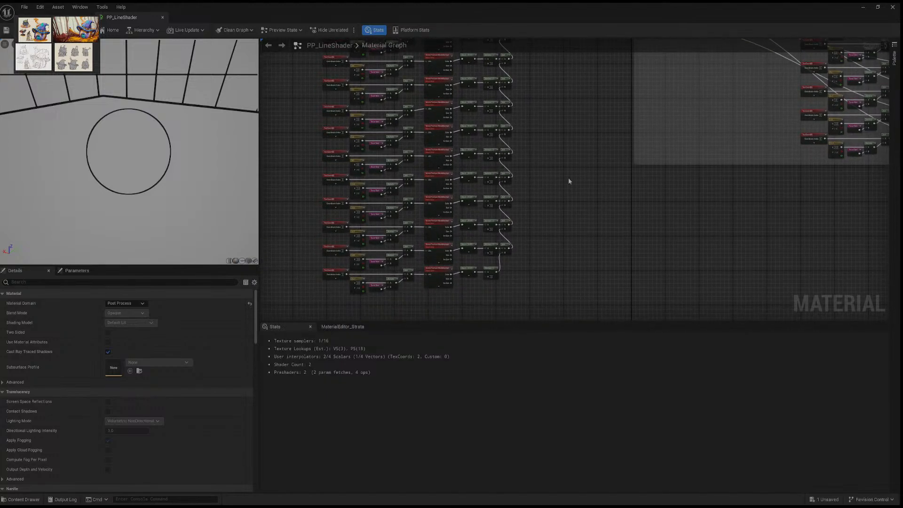
scroll(554, 133, down, 4)
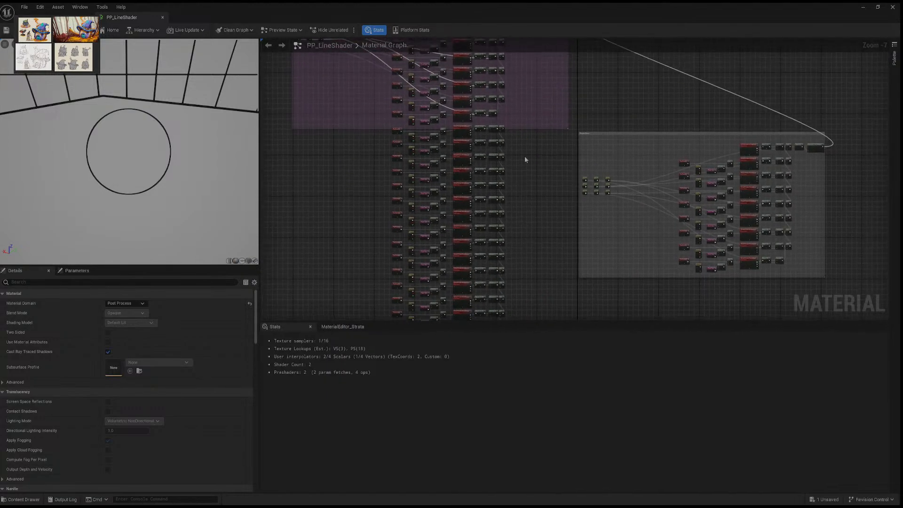
right_drag(529, 157, 524, 184)
scroll(526, 186, up, 3)
right_drag(517, 133, 540, 182)
scroll(540, 187, down, 3)
right_drag(539, 145, 535, 172)
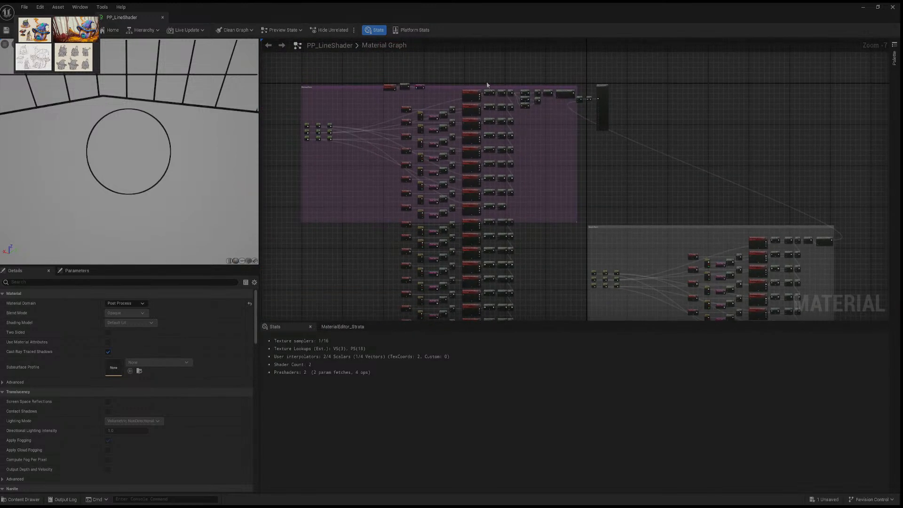
Step: Try to shift the Mask, Multiply and Add nodes of all rows down slightly to line up with their SceneTexture Color outputs
drag(487, 83, 516, 294)
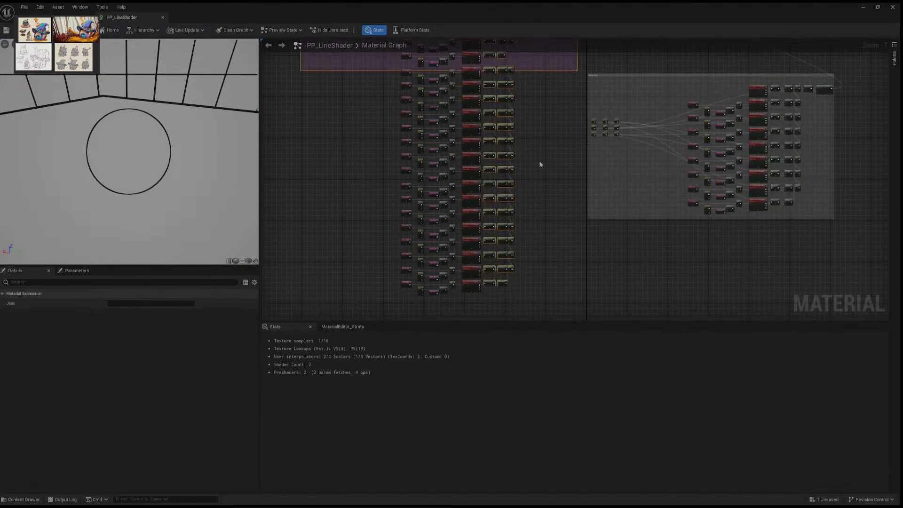
right_drag(539, 160, 536, 230)
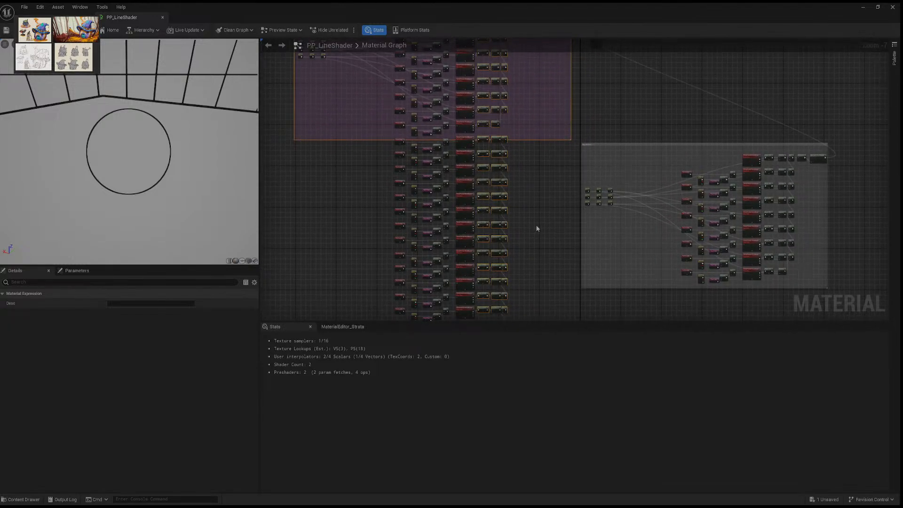
scroll(537, 226, up, 5)
right_drag(508, 90, 559, 241)
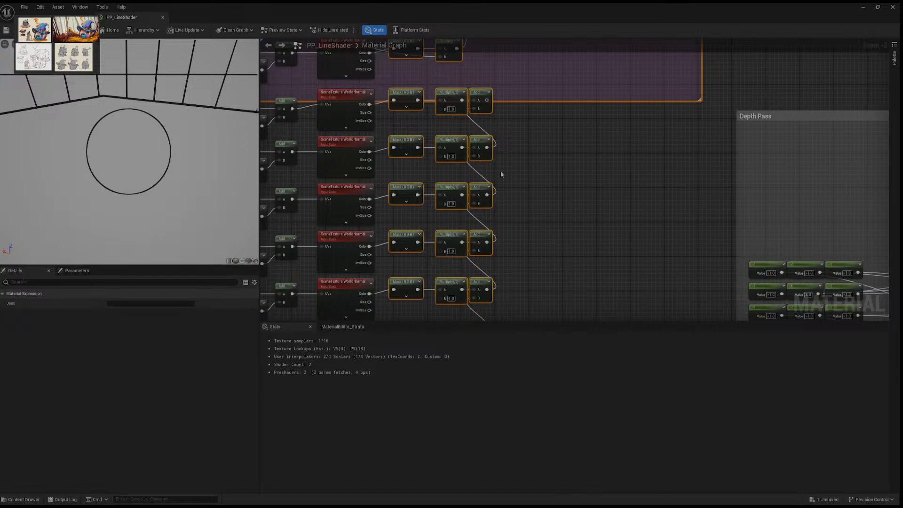
drag(450, 141, 450, 146)
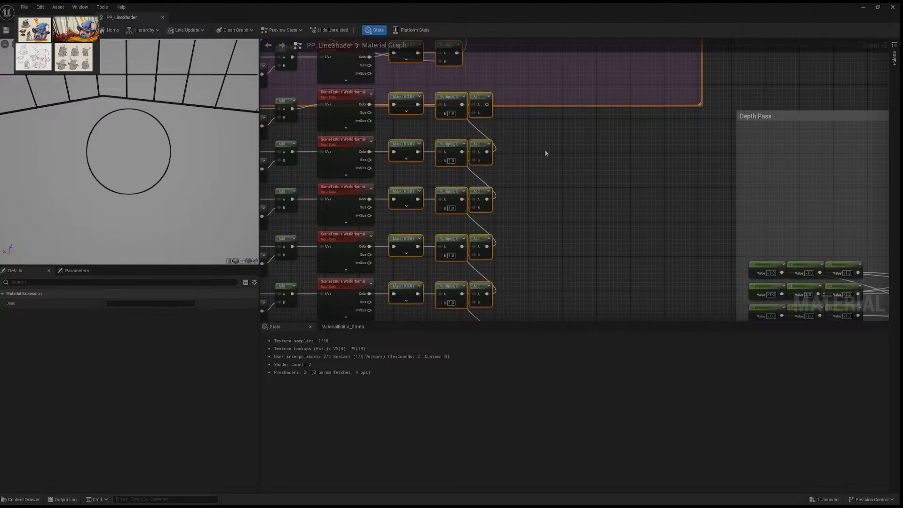
click(524, 132)
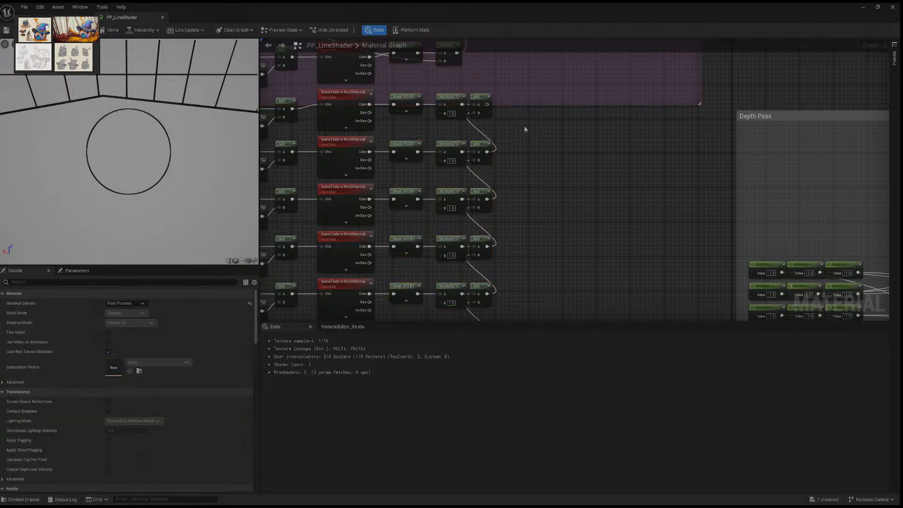
Step: Shift the Mask, Multiply and Add nodes from the second to the last copied row down slightly to straighten their SceneTexture wires
right_drag(516, 121, 525, 124)
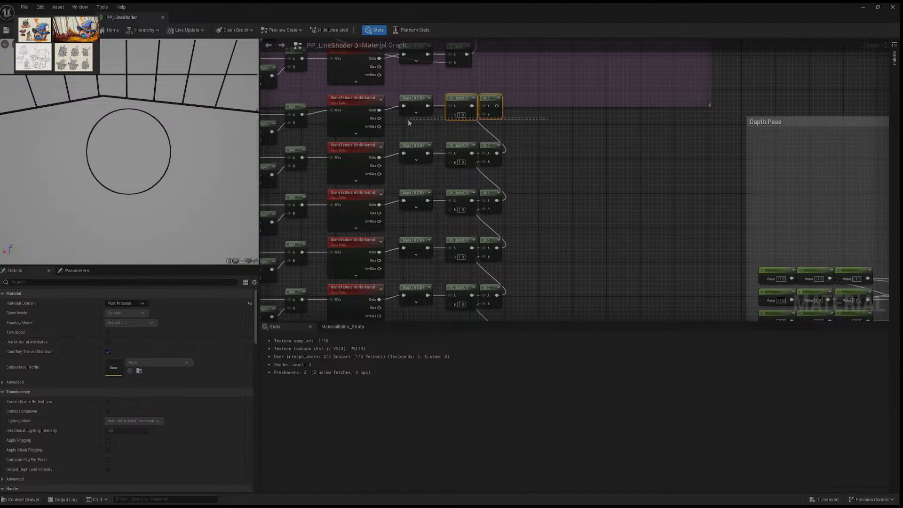
drag(401, 133, 528, 145)
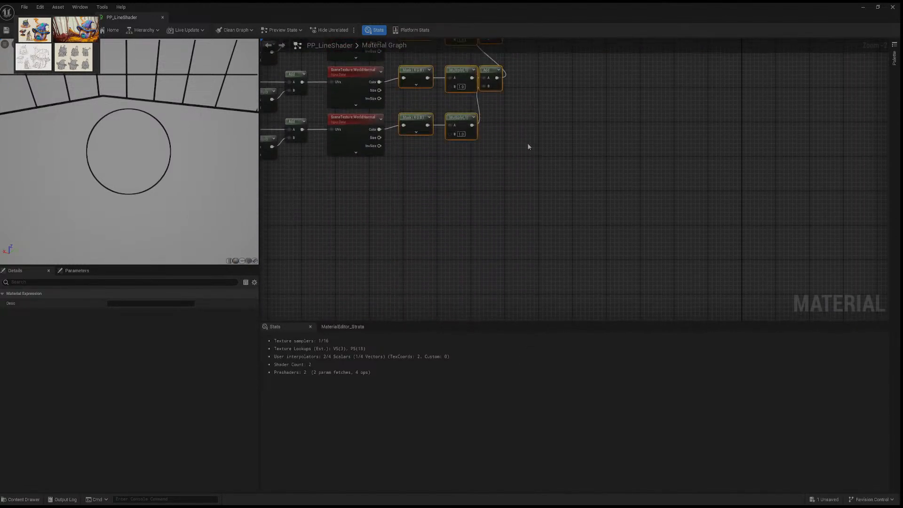
drag(416, 117, 416, 122)
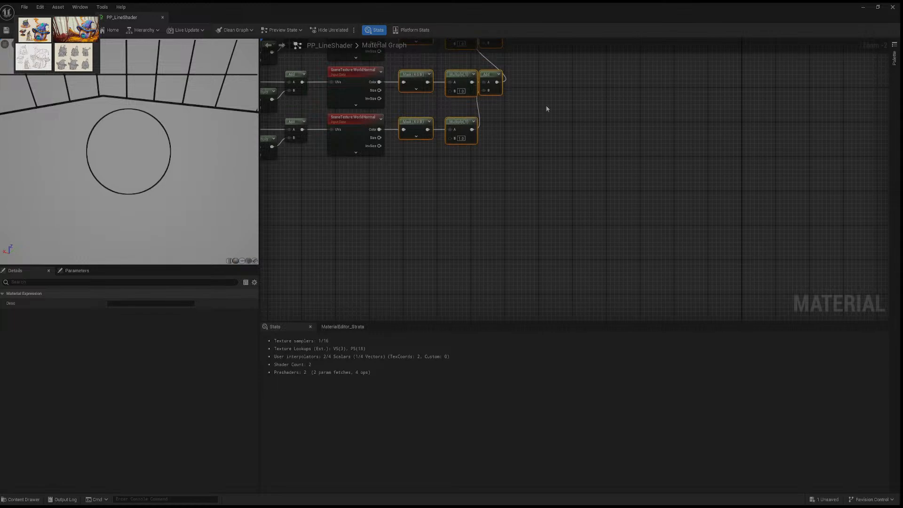
scroll(547, 109, down, 3)
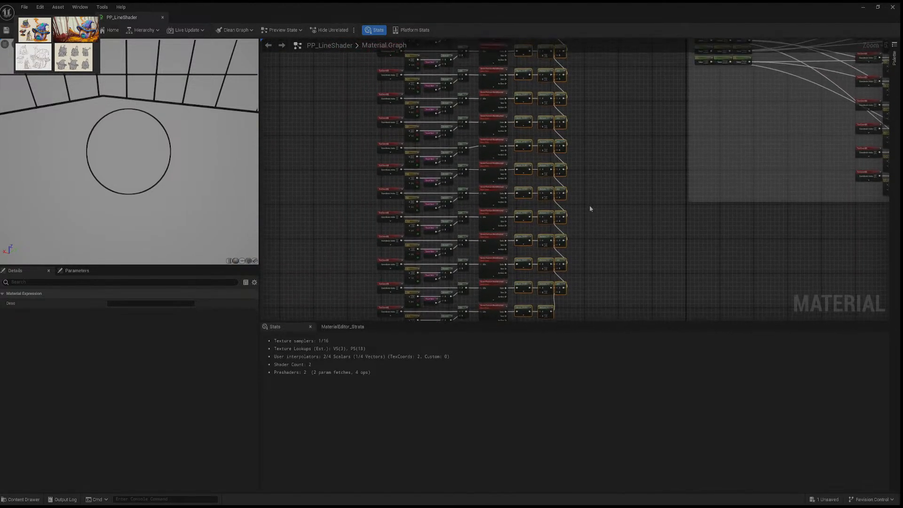
Step: Delete the purple comment box around the original Normal Pass rows, keeping the nodes inside it
right_drag(586, 158, 579, 285)
right_drag(594, 198, 555, 310)
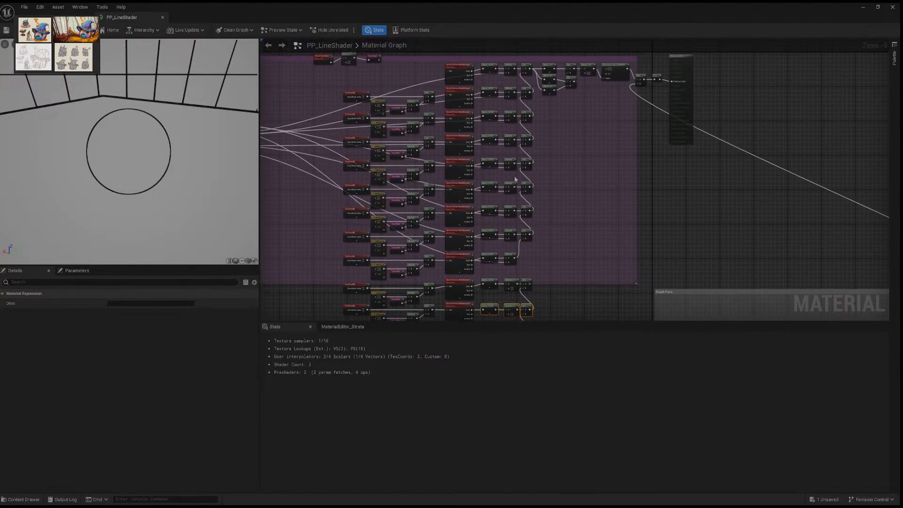
click(476, 59)
right_drag(369, 74, 376, 100)
key(Delete)
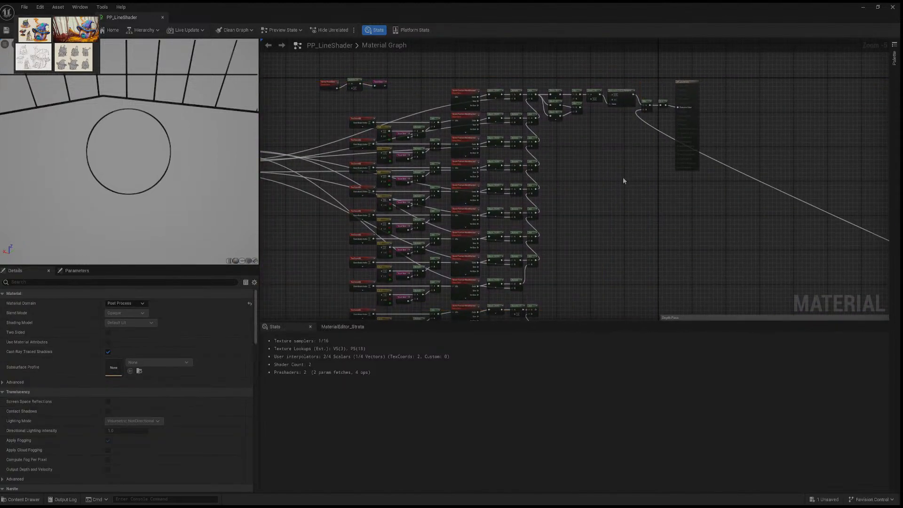
Step: Shift the Mask, Multiply and Add nodes of the original Normal Pass rows and the first copied row down slightly for alignment
drag(486, 76, 546, 240)
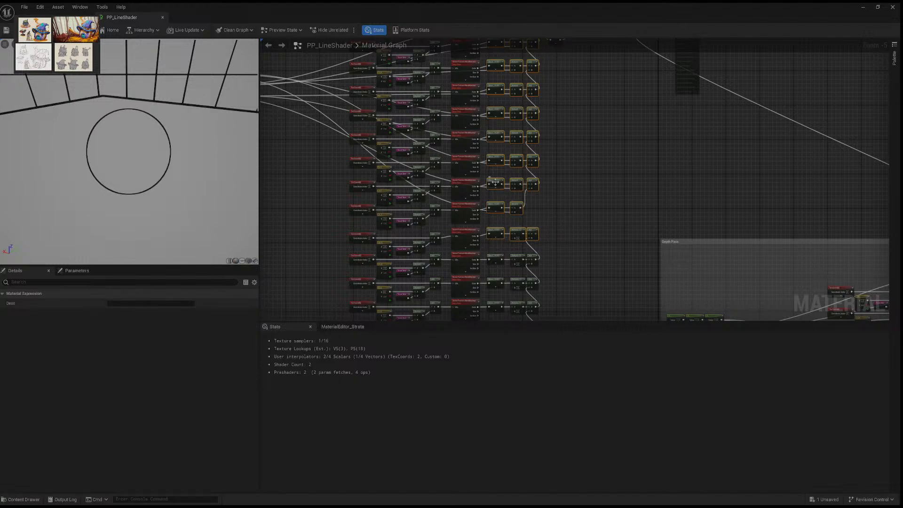
drag(496, 182, 495, 184)
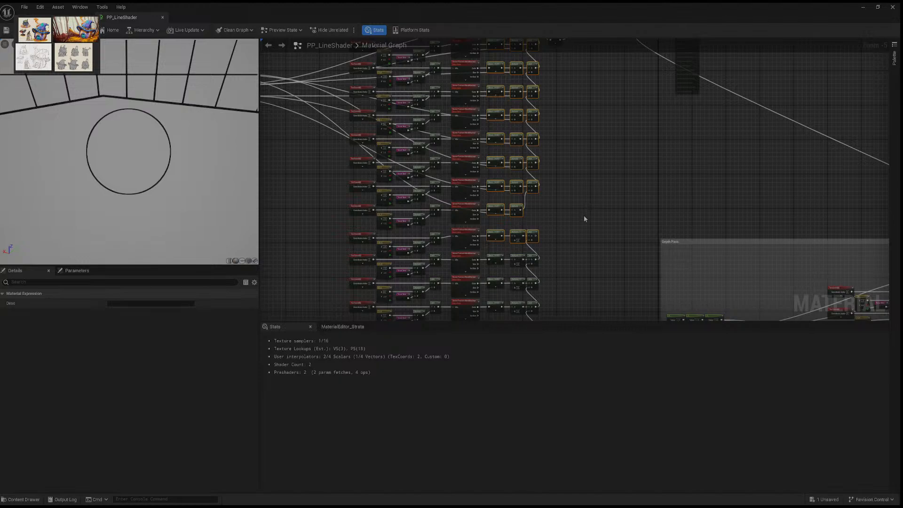
click(531, 210)
right_drag(560, 216, 553, 210)
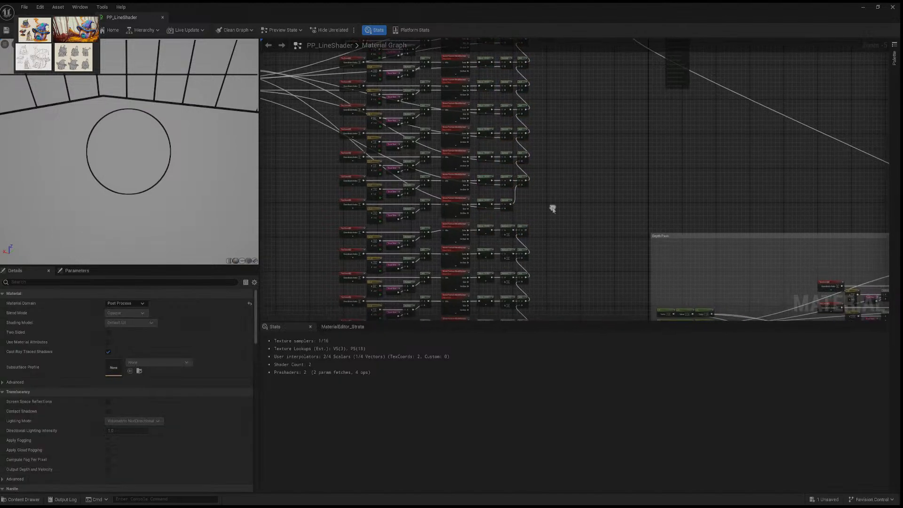
scroll(506, 207, up, 4)
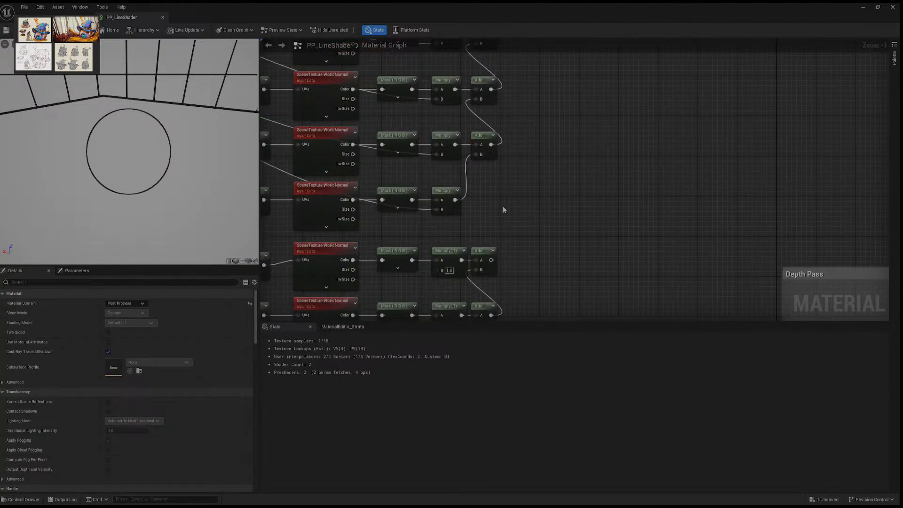
scroll(503, 210, down, 4)
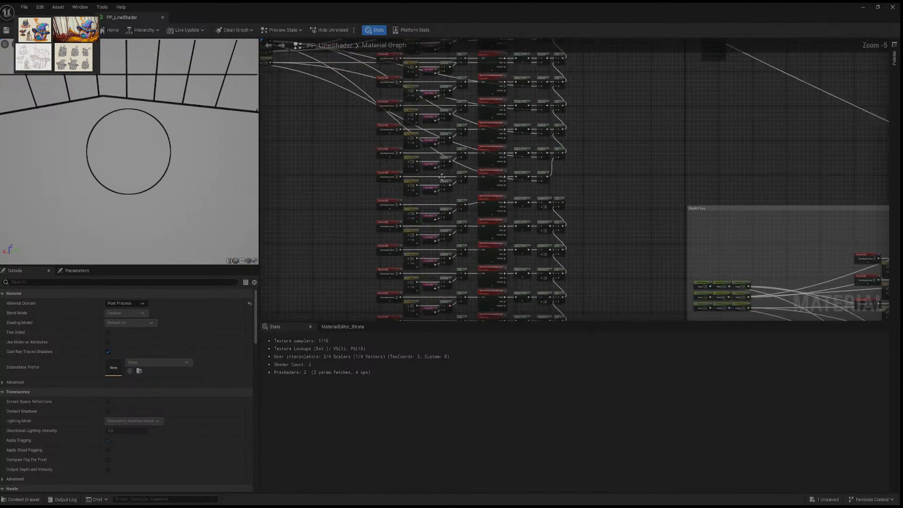
Step: Move the block of nine weight constants for the Normal Pass down beside the middle of the extended row stack
right_drag(608, 205, 635, 162)
right_drag(602, 220, 631, 153)
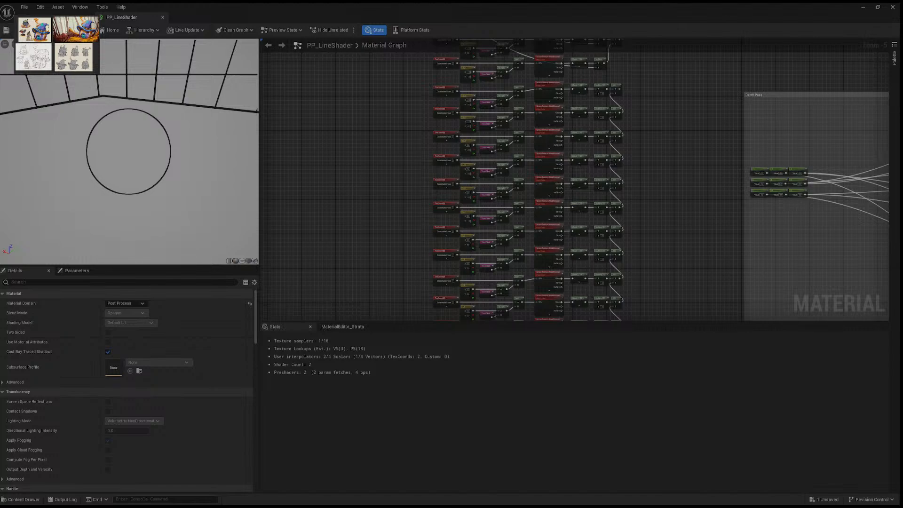
scroll(461, 199, down, 2)
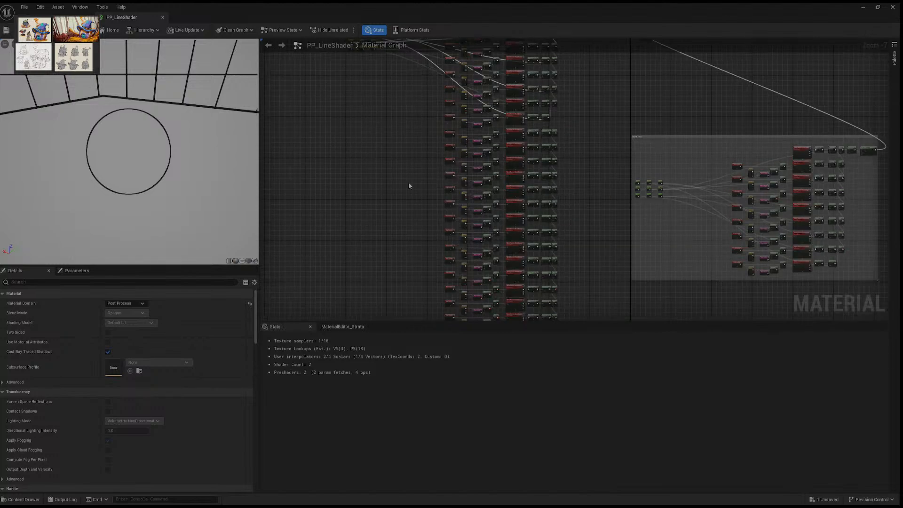
right_drag(408, 183, 473, 253)
drag(391, 93, 470, 155)
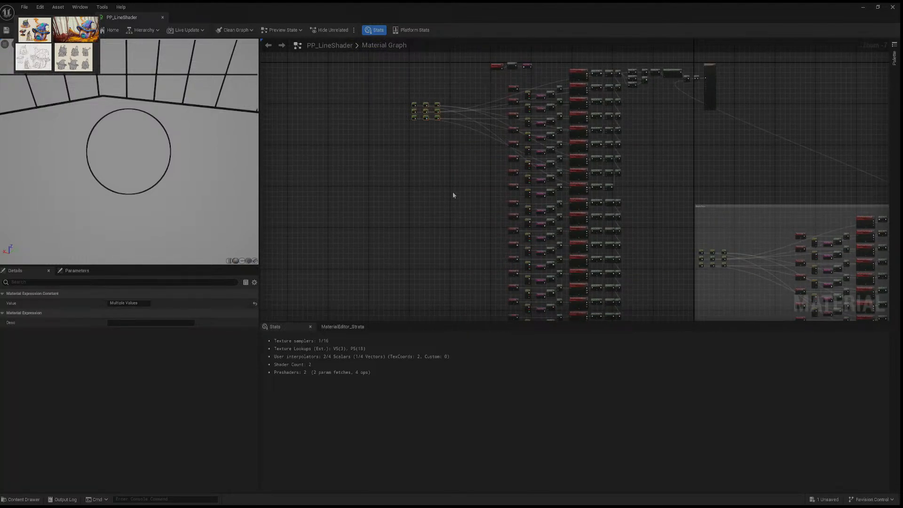
drag(429, 118, 425, 277)
right_drag(462, 278, 468, 177)
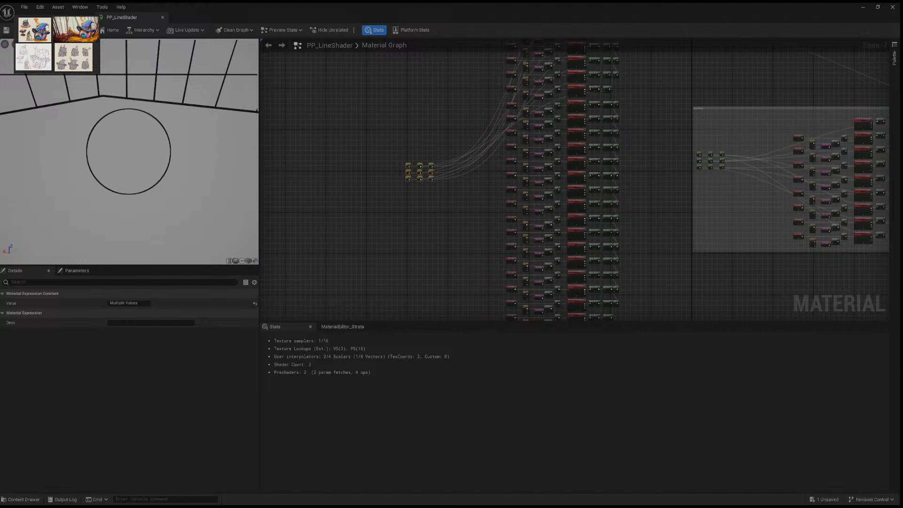
Step: Examine how the nine weight constants are wired and where the copied rows' Multiply nodes sit relative to them
scroll(473, 188, up, 6)
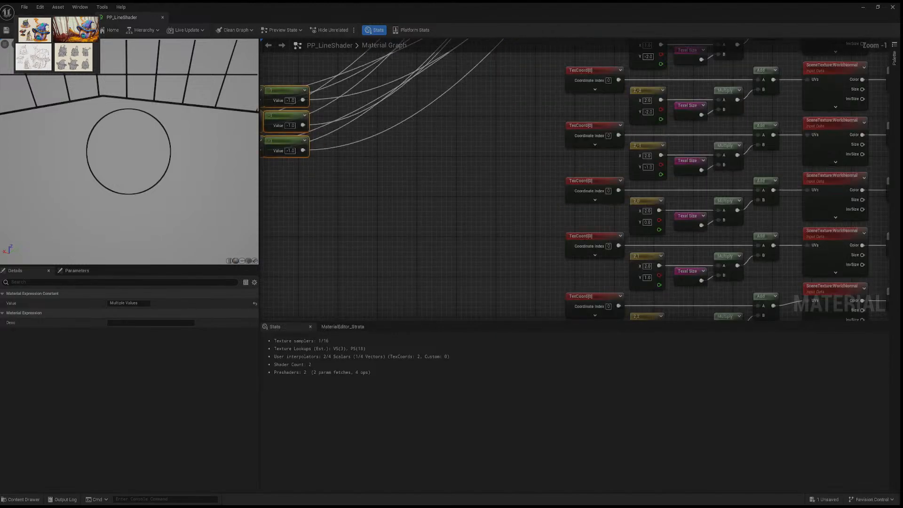
scroll(466, 226, down, 5)
scroll(464, 232, up, 2)
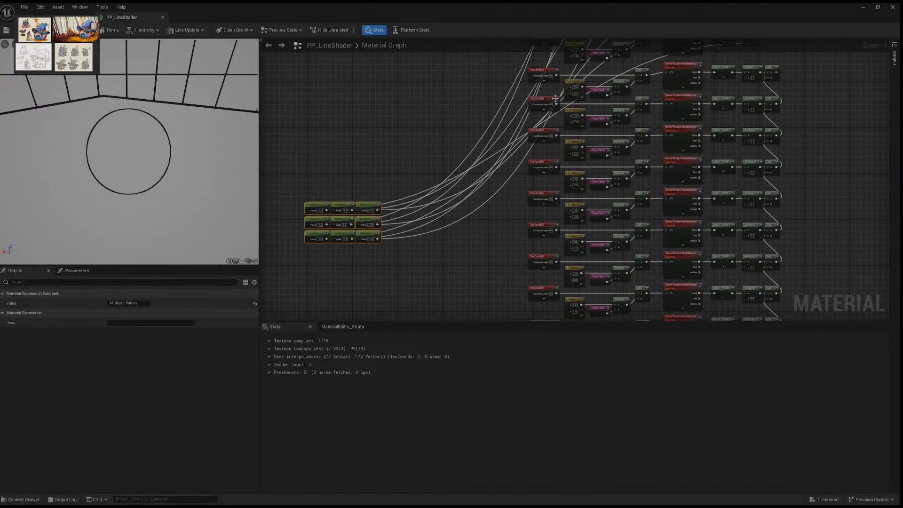
right_drag(657, 134, 585, 119)
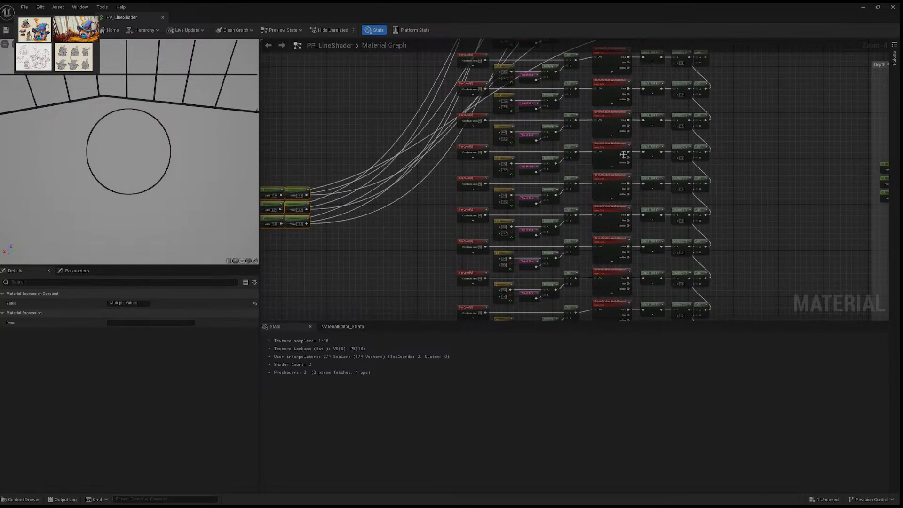
right_drag(349, 173, 316, 194)
scroll(583, 183, down, 2)
scroll(583, 182, up, 2)
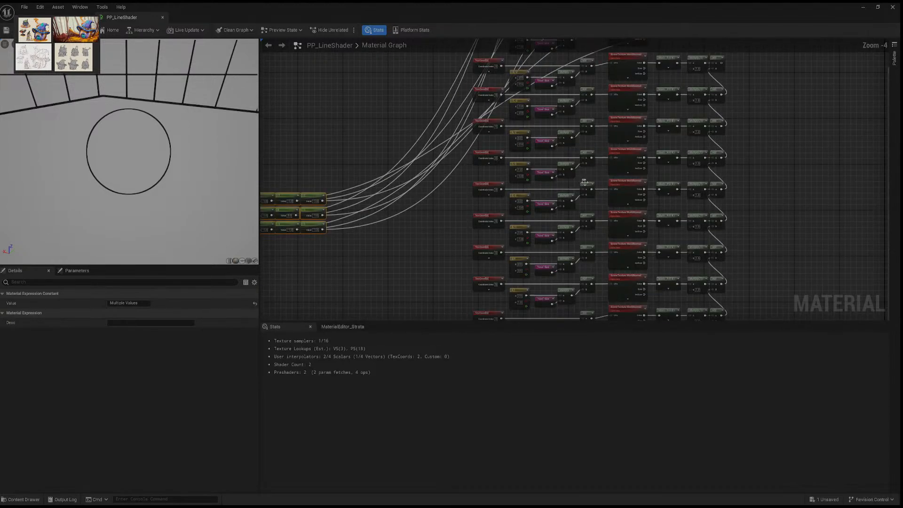
right_drag(375, 158, 407, 204)
right_drag(713, 127, 751, 99)
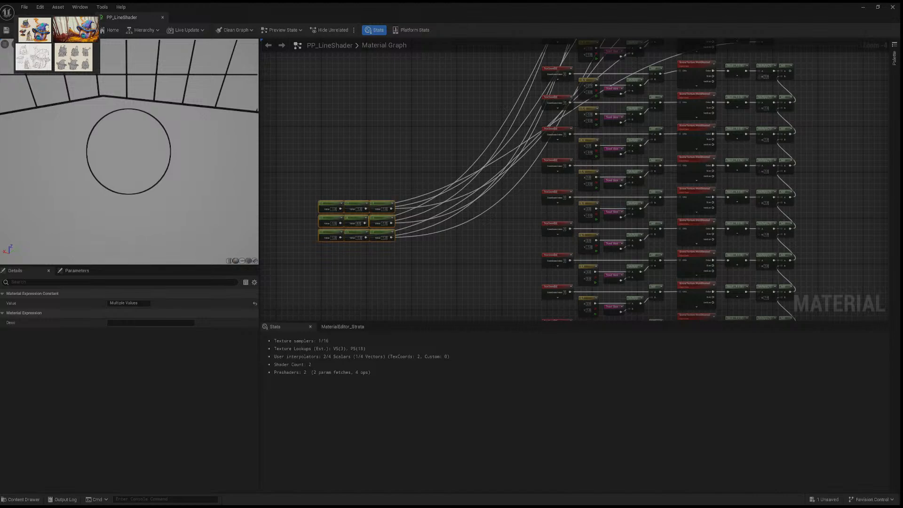
drag(757, 77, 331, 179)
click(327, 205)
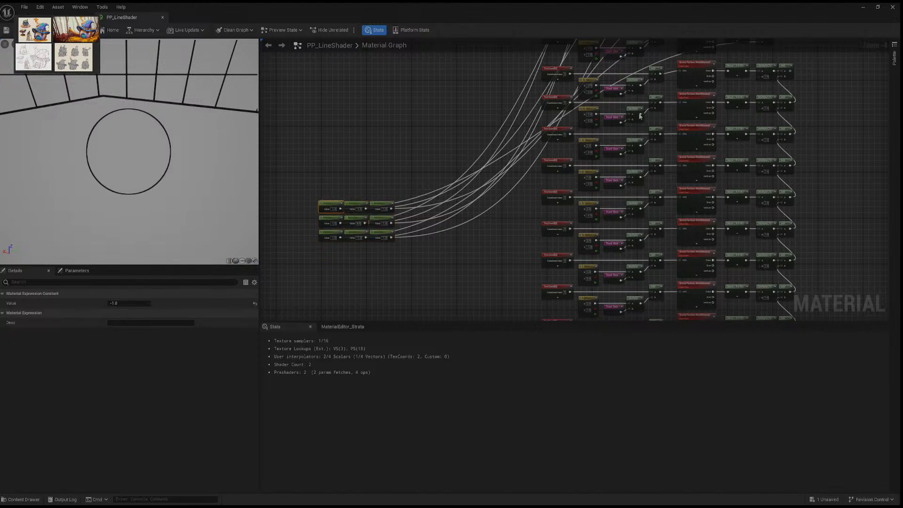
drag(760, 77, 325, 180)
click(325, 174)
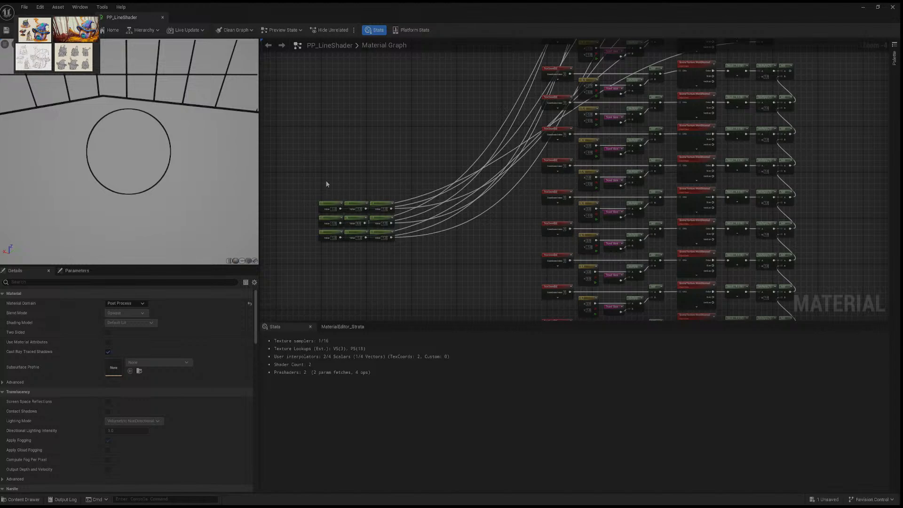
Step: Add a constant, wire it to the B input of the first unwired Multiply, and place it diagonally off the weight block's upper-left corner
click(327, 184)
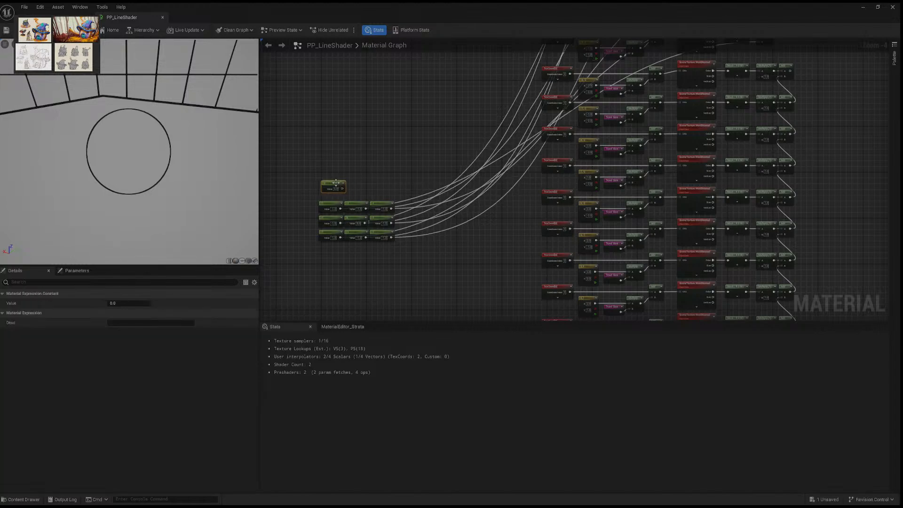
drag(343, 189, 758, 80)
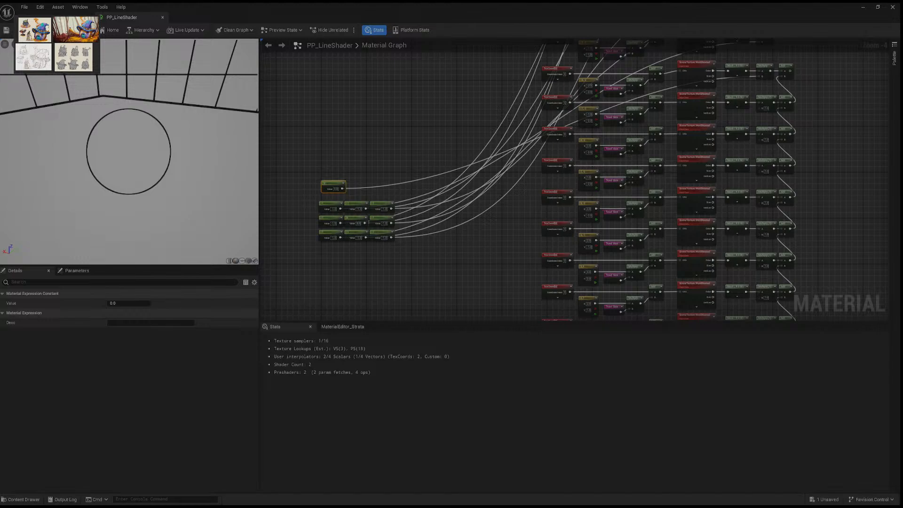
drag(334, 184, 309, 193)
right_drag(337, 176, 366, 176)
scroll(370, 176, up, 4)
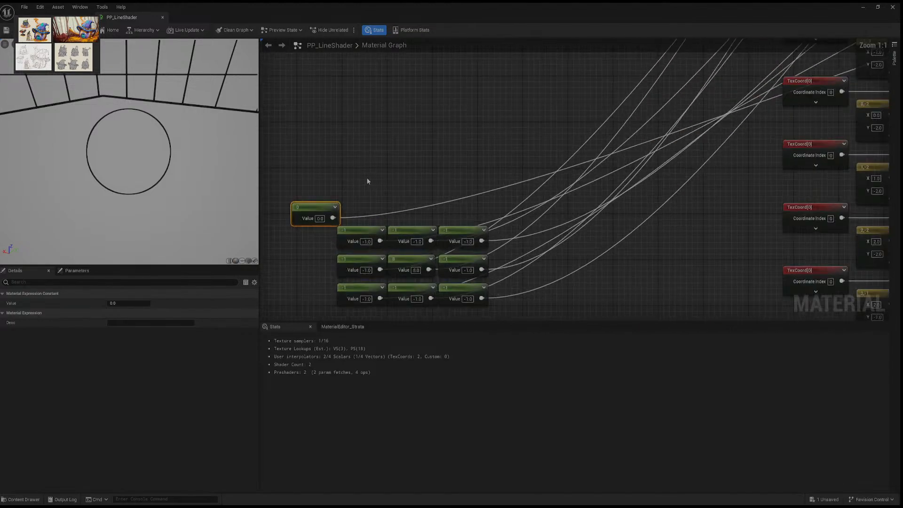
drag(380, 185, 376, 186)
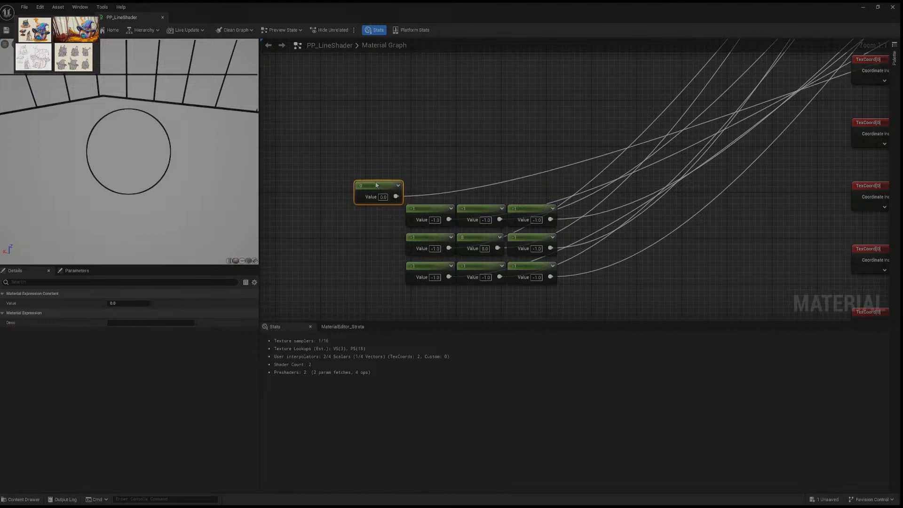
click(397, 163)
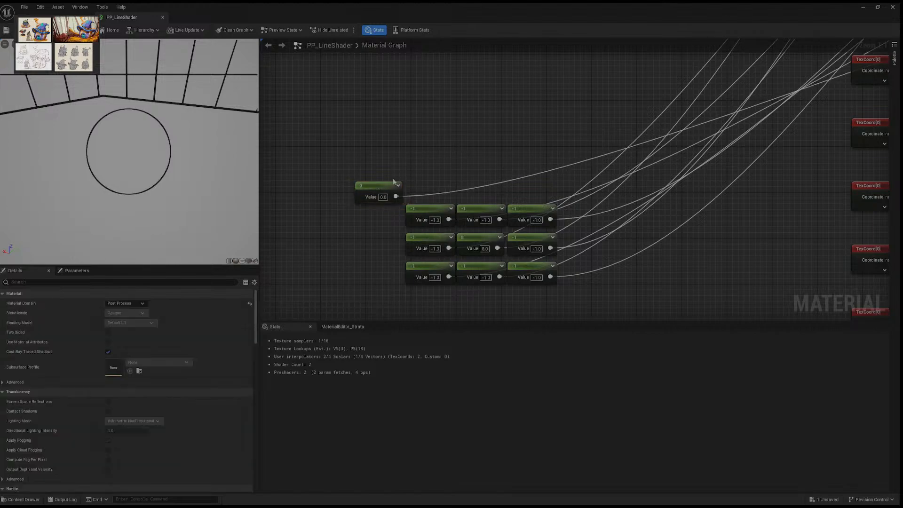
drag(380, 184, 382, 184)
click(459, 151)
Step: Add a second constant above the block's first column, wire it to the next unwired Multiply's B input, and align both added constants in one row
right_drag(653, 140, 399, 197)
scroll(478, 185, down, 2)
right_drag(701, 155, 590, 200)
right_drag(770, 106, 808, 97)
scroll(776, 133, down, 1)
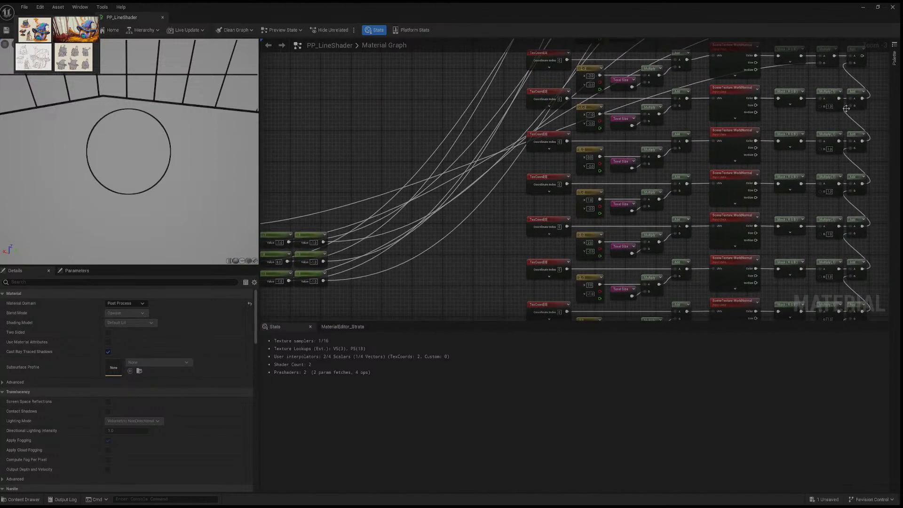
scroll(407, 131, down, 1)
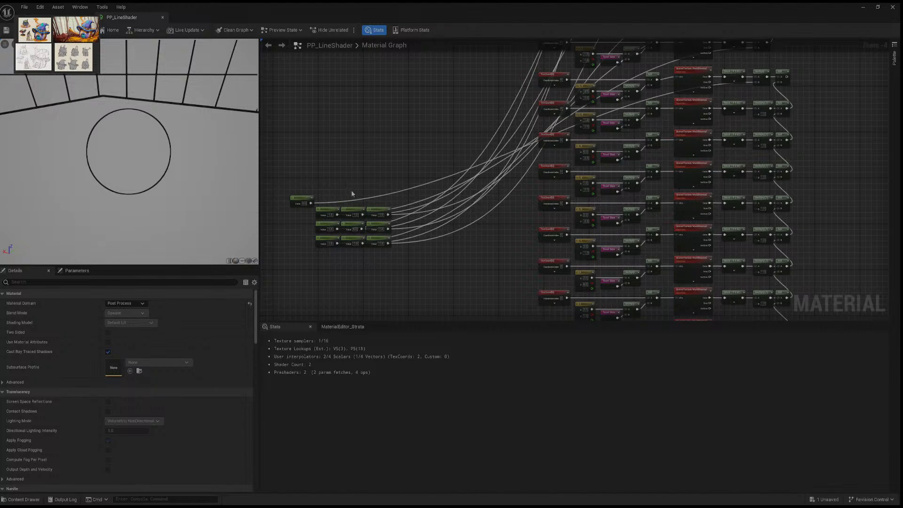
click(373, 168)
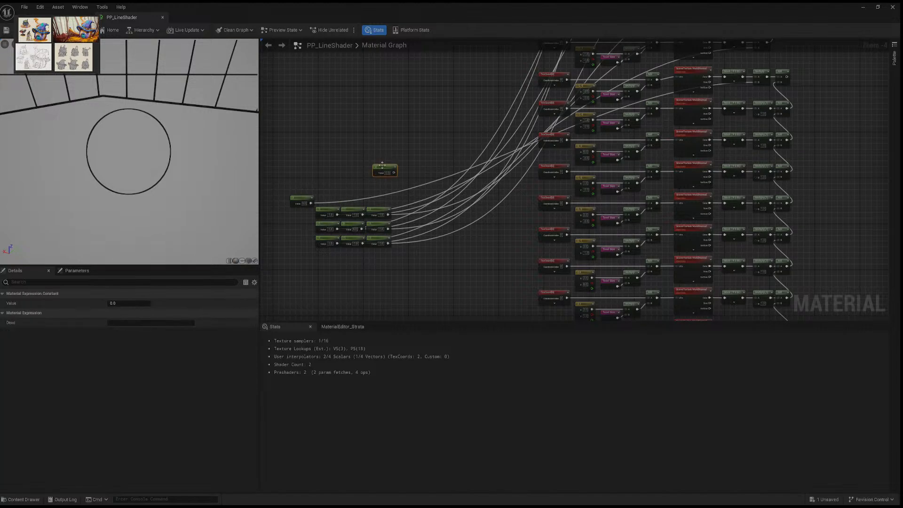
drag(385, 171, 758, 114)
right_drag(363, 157, 374, 144)
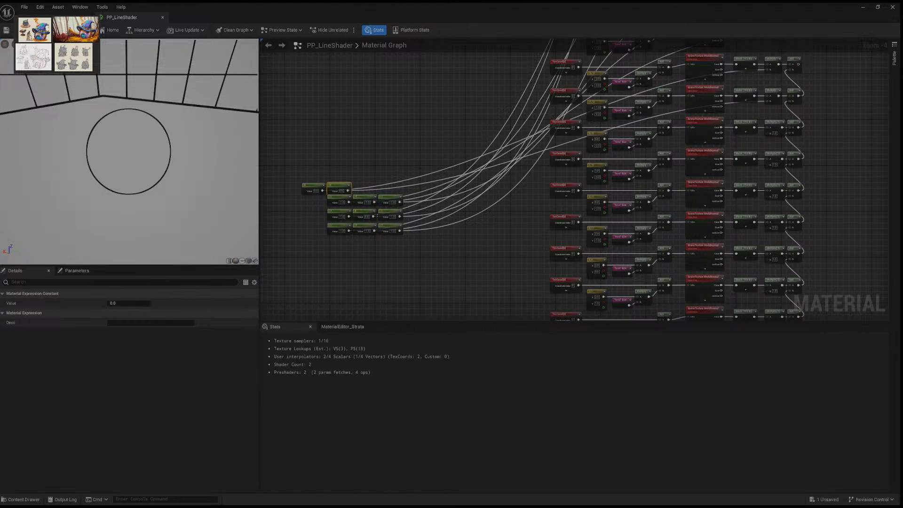
scroll(377, 179, up, 2)
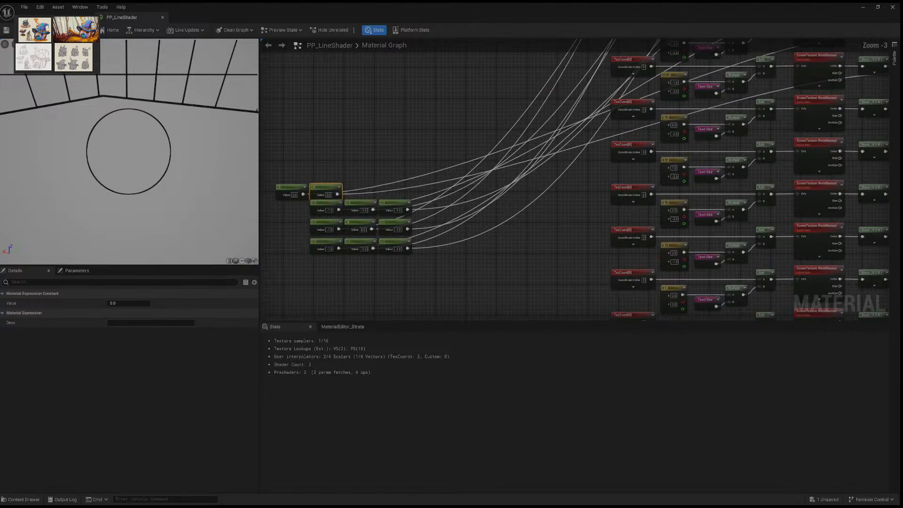
shift+click(283, 189)
drag(327, 188, 327, 184)
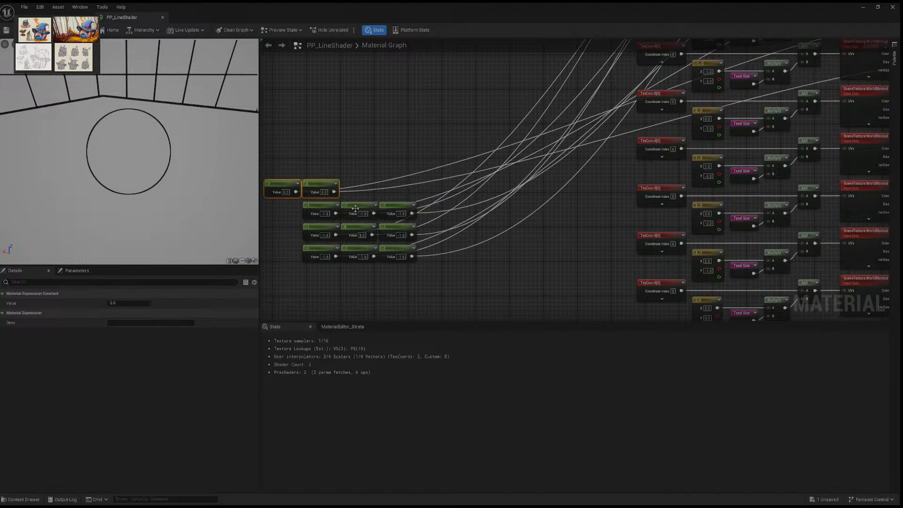
Step: Add a third constant above the block's middle column and wire it to the next unwired Multiply's B input
click(352, 139)
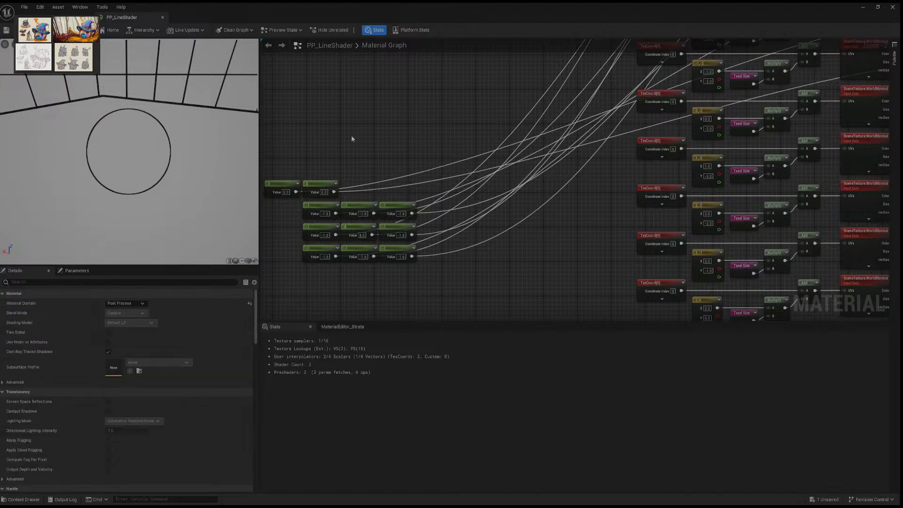
key(1)
click(379, 158)
drag(394, 160, 485, 110)
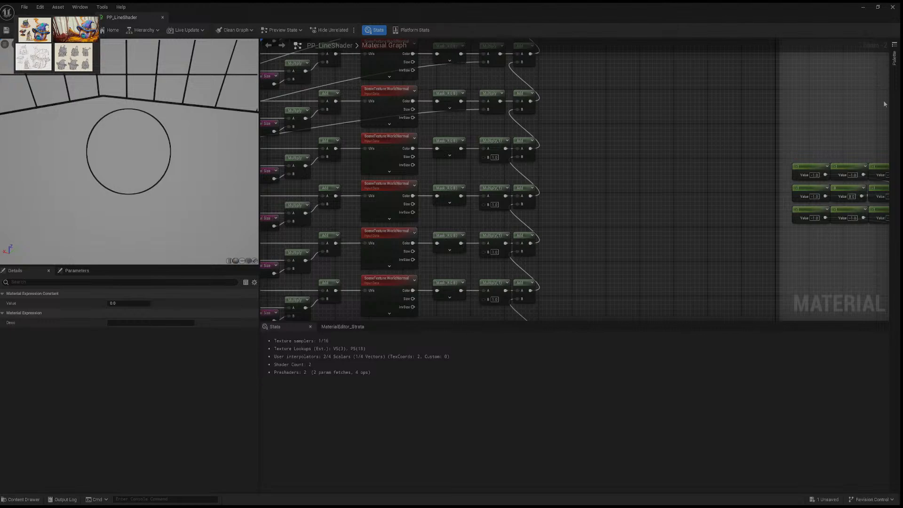
right_drag(491, 172, 756, 155)
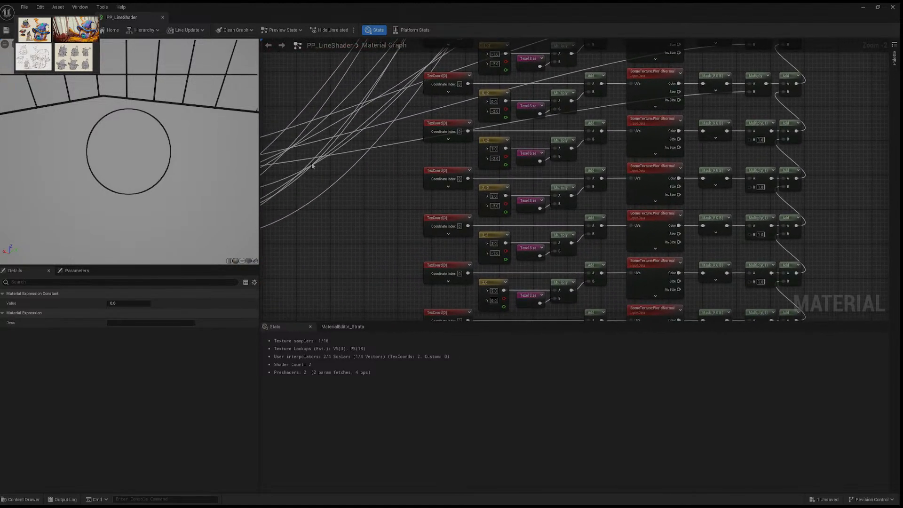
scroll(312, 166, down, 2)
right_drag(312, 166, 479, 174)
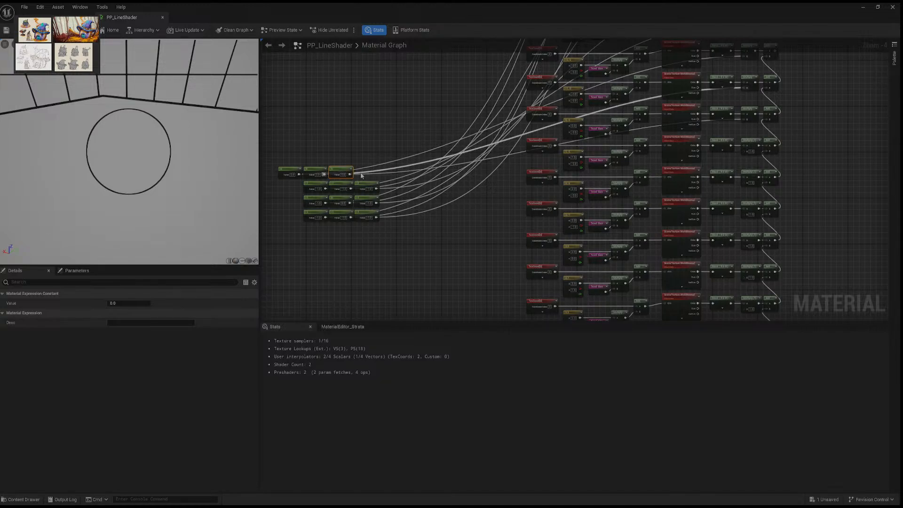
Step: Add a fourth constant above the block's last column and wire it to the following row's Multiply B input
click(371, 150)
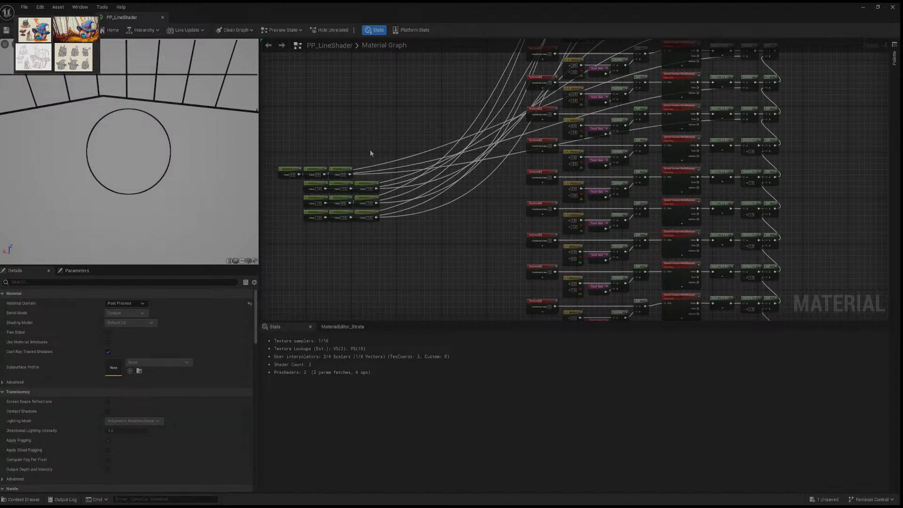
key(ctrl+v)
drag(379, 152, 744, 151)
right_drag(453, 225, 449, 213)
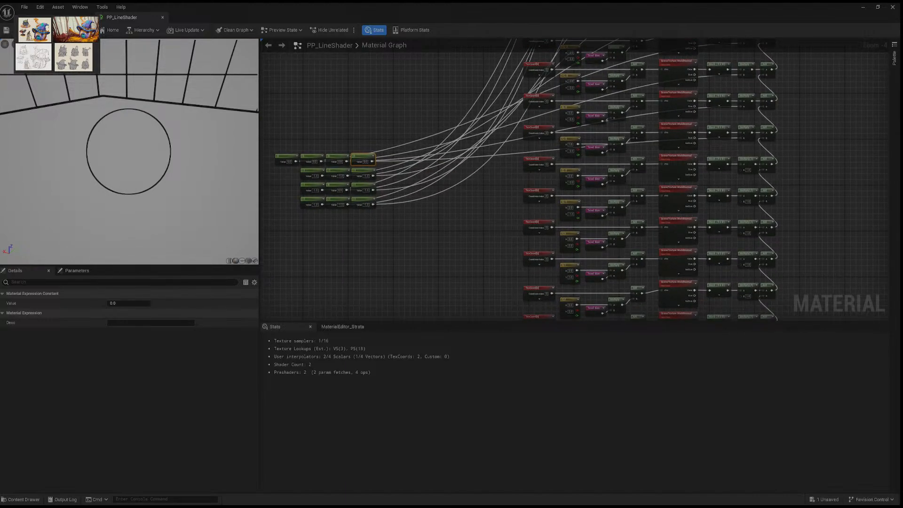
right_drag(414, 217, 387, 219)
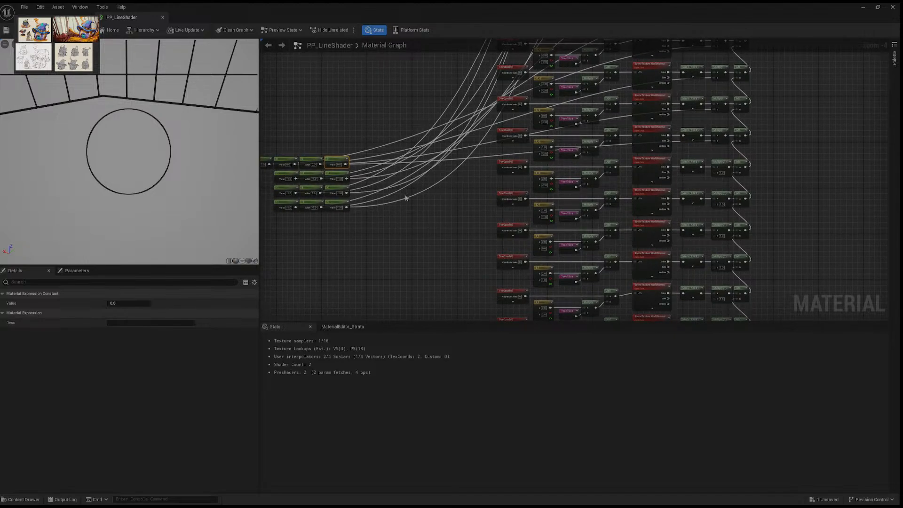
Step: Add a fifth constant as the upper-right corner of the weight grid and wire it to the next unwired Multiply's B input
click(407, 229)
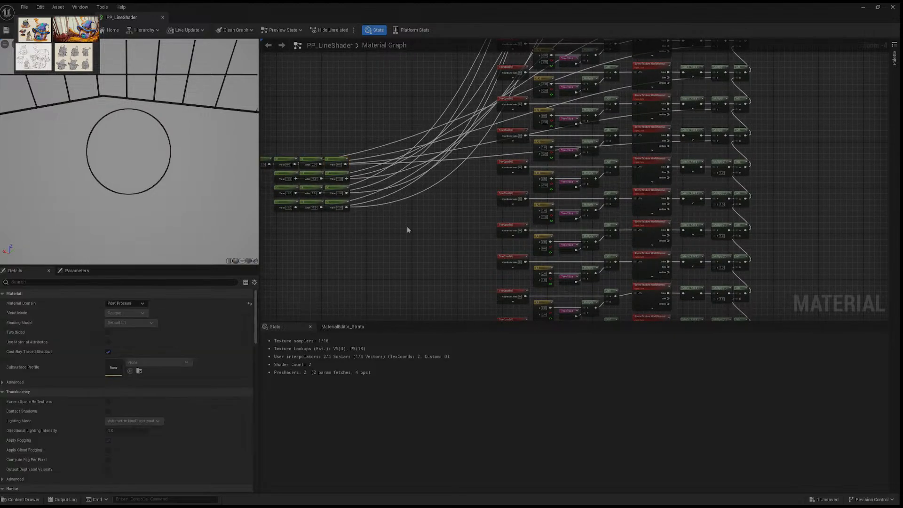
key(1)
click(407, 229)
drag(417, 232, 717, 174)
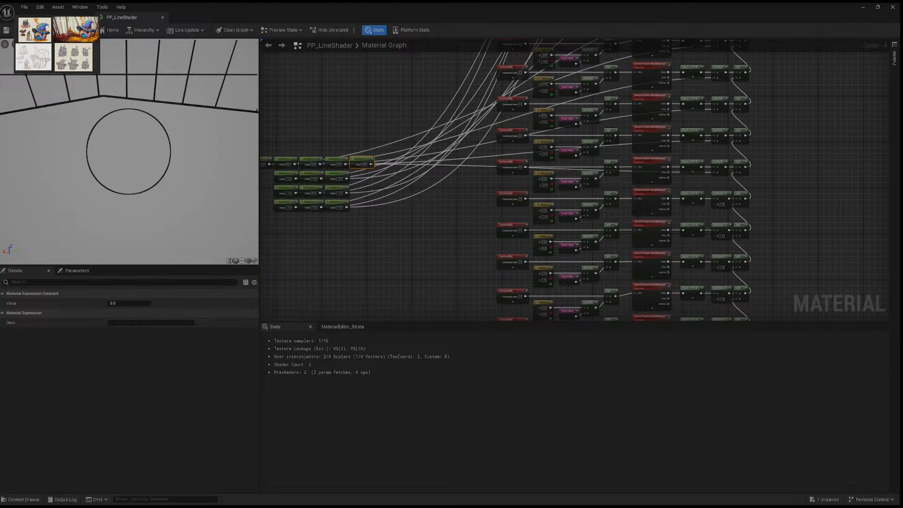
Step: Add four more constants stacked down the block's right side, ending one row below its last row
click(397, 227)
key(ctrl+v)
drag(401, 227, 362, 175)
right_drag(374, 222, 422, 220)
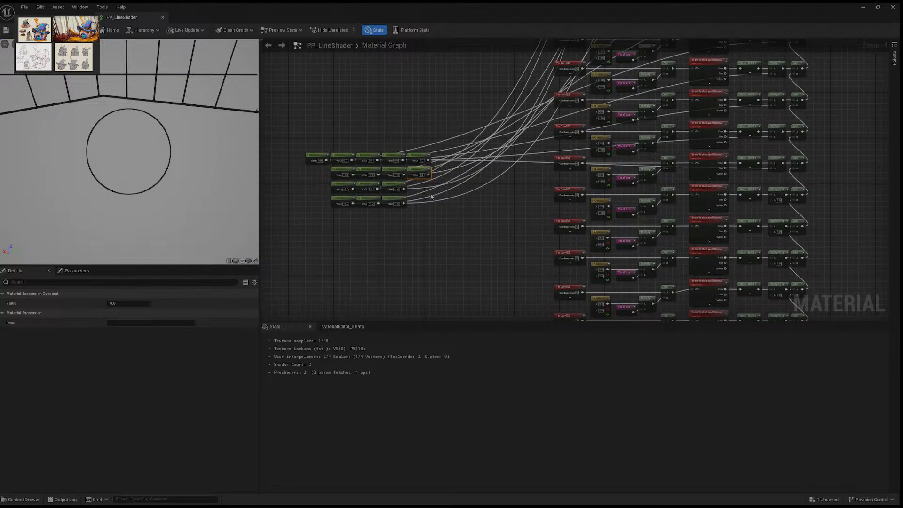
click(469, 230)
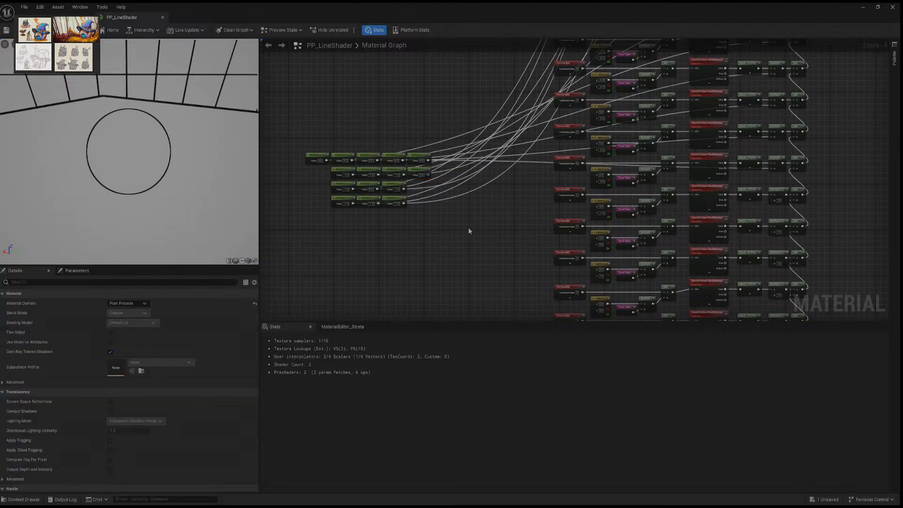
click(434, 223)
drag(444, 225, 419, 187)
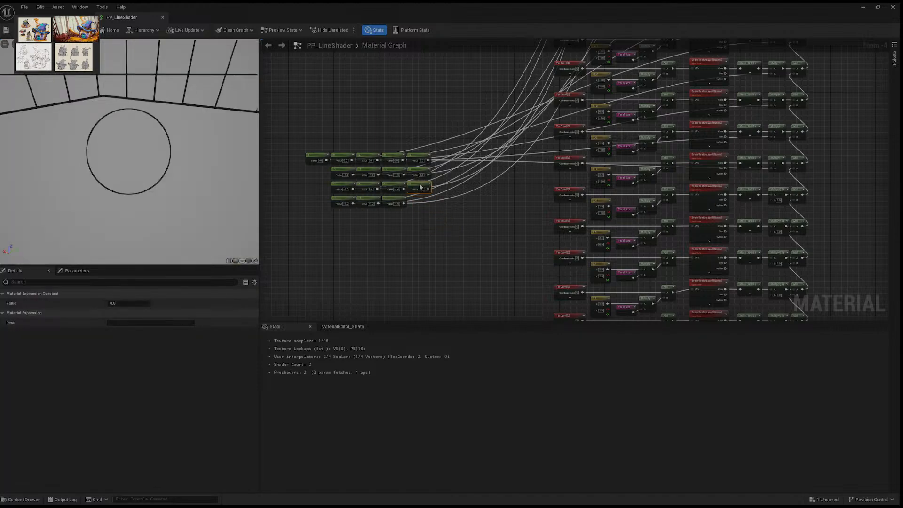
click(465, 258)
drag(473, 258, 417, 201)
click(422, 240)
drag(428, 242, 421, 214)
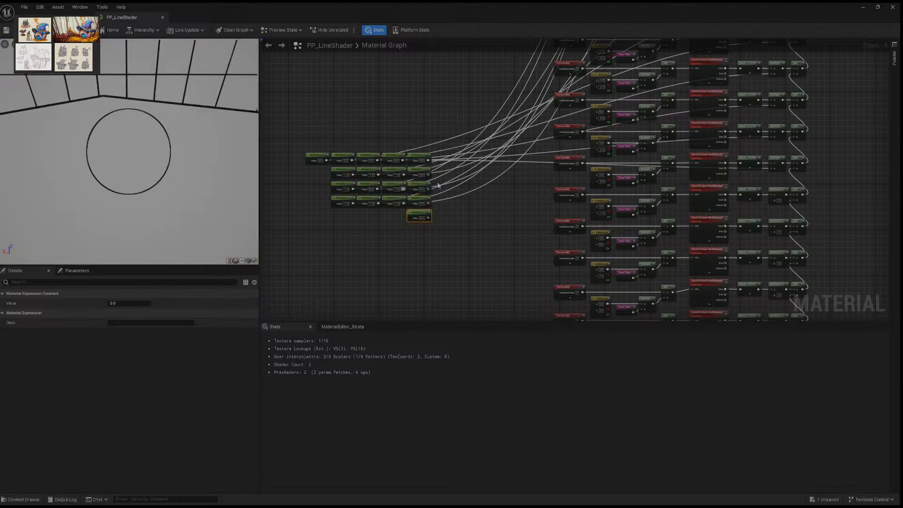
Step: Wire the four new right-side constants, from top to bottom, to the B inputs of the next four unwired Multiply nodes
drag(428, 175, 714, 195)
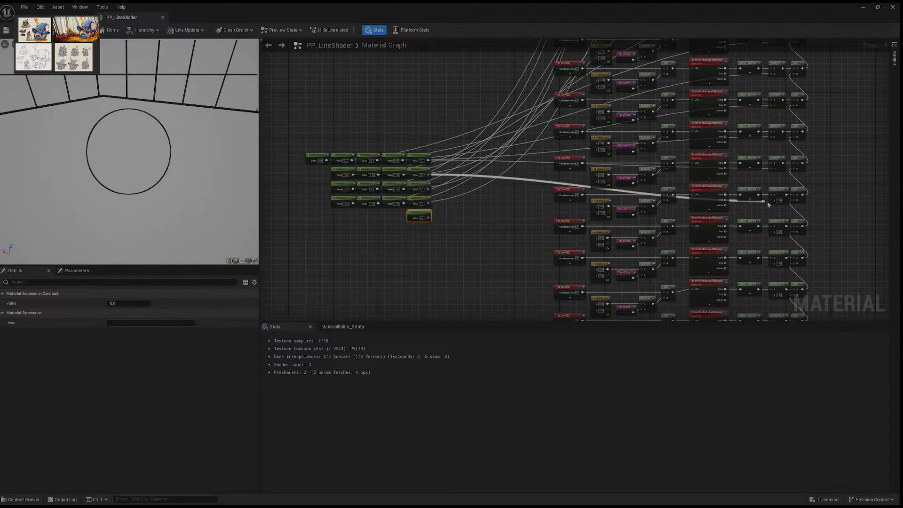
drag(428, 190, 771, 229)
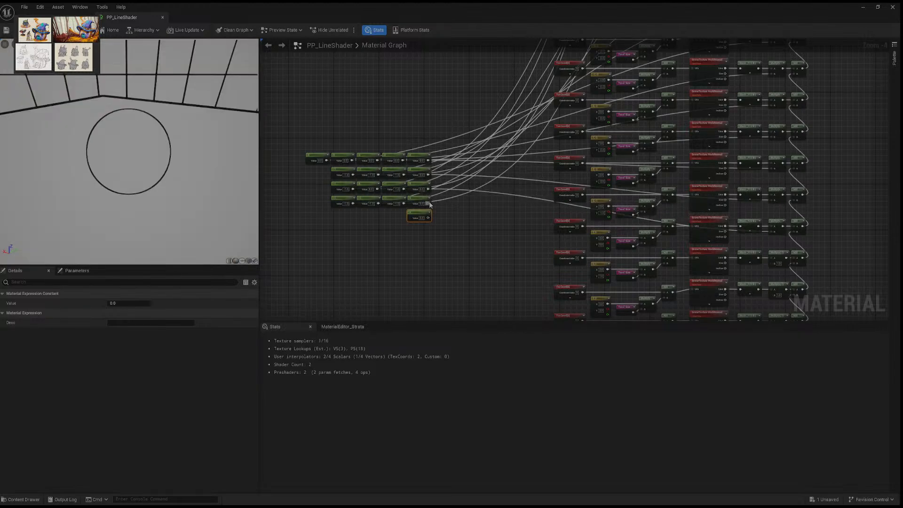
drag(429, 204, 774, 263)
right_drag(470, 217, 465, 202)
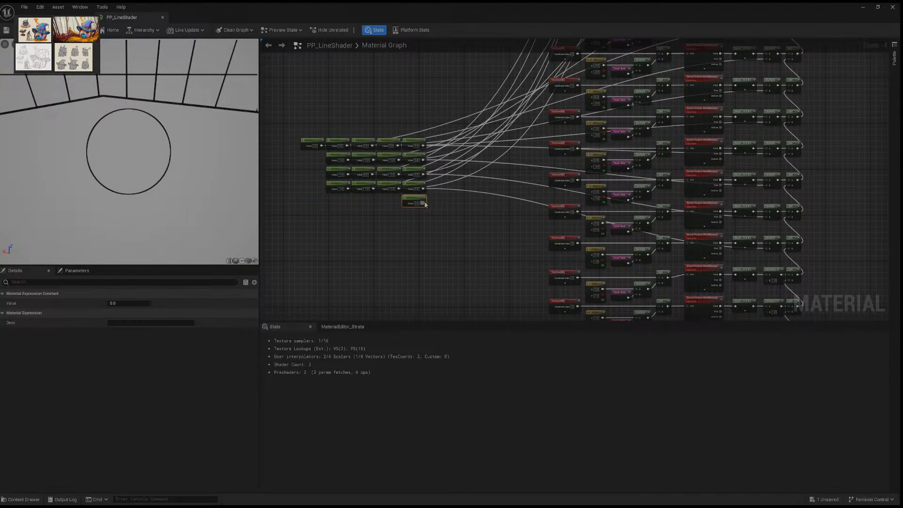
drag(423, 203, 774, 282)
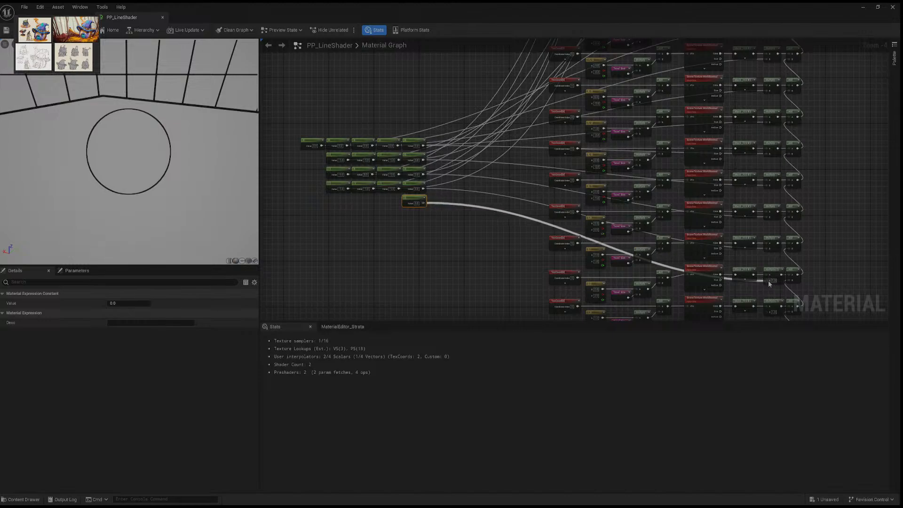
right_drag(482, 227, 502, 203)
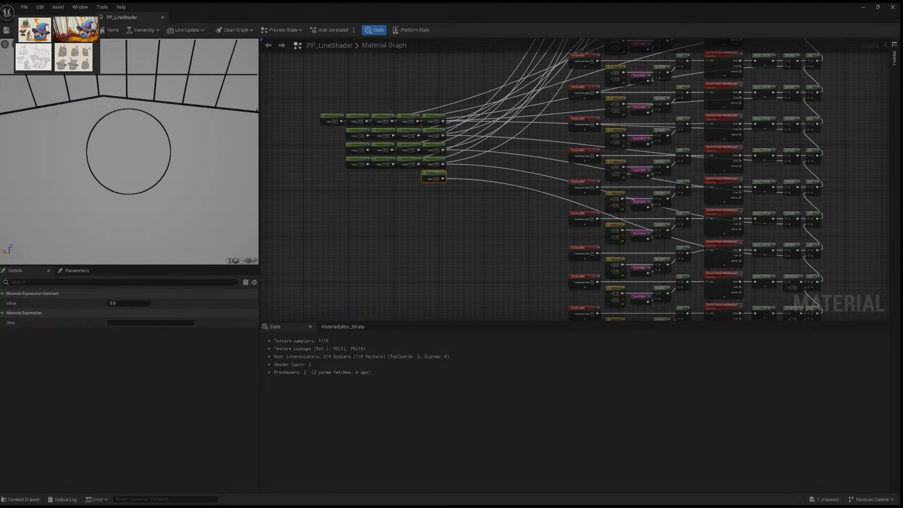
Step: Add four constants and line them up under the block to complete the bottom row of the five-by-five weight grid
right_drag(433, 228, 487, 246)
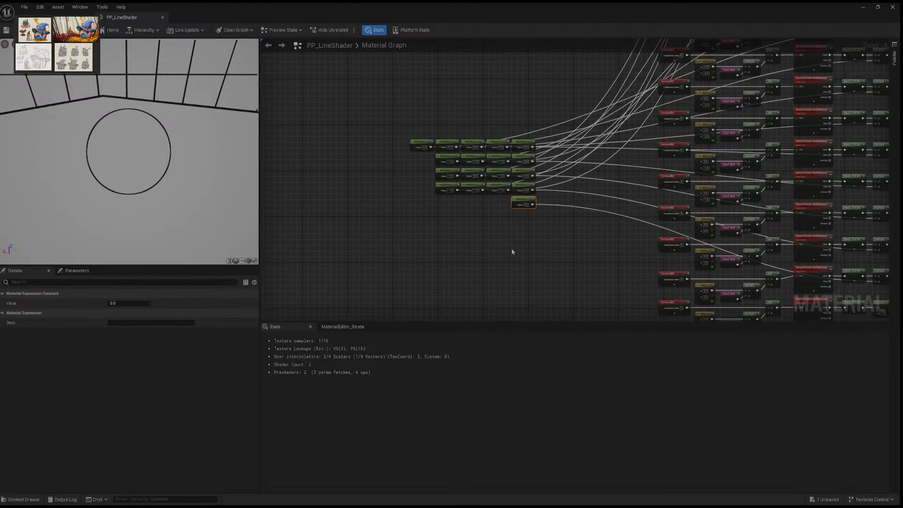
click(509, 250)
click(505, 251)
click(456, 246)
click(395, 242)
click(365, 245)
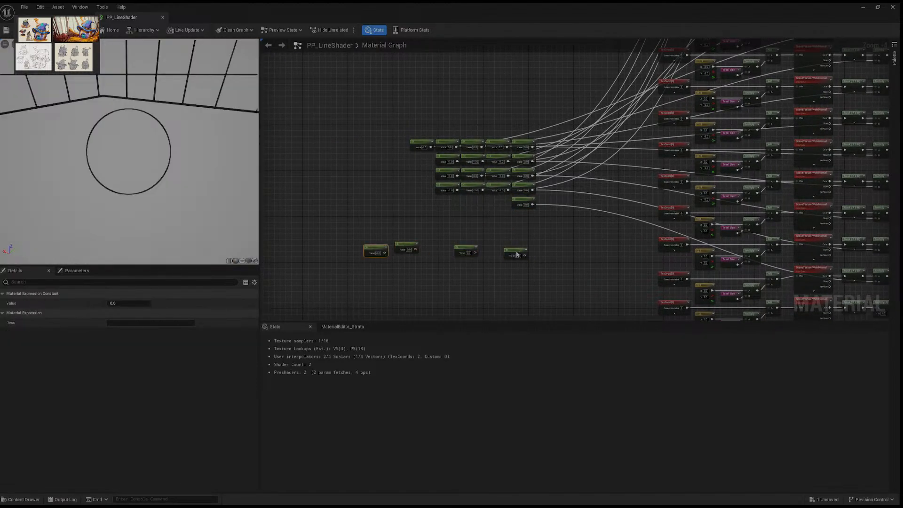
drag(518, 255, 501, 205)
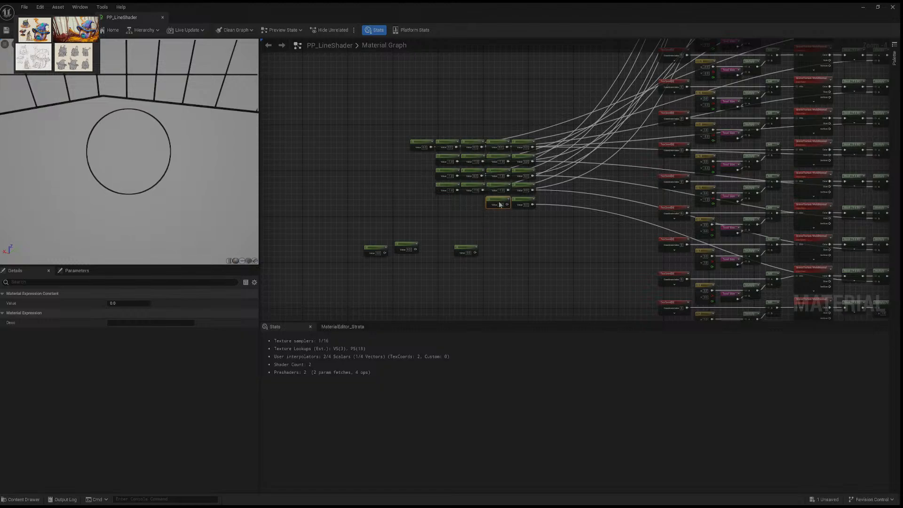
drag(466, 249, 473, 201)
drag(411, 245, 452, 200)
drag(374, 249, 420, 199)
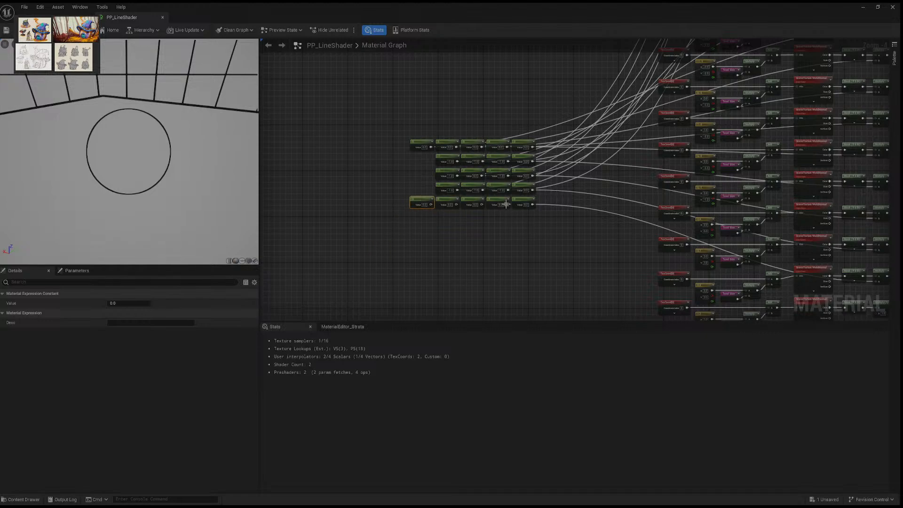
Step: Wire the four remaining bottom-row constants, from right to left, to the B inputs of the next four unwired Multiply nodes
drag(532, 205, 597, 180)
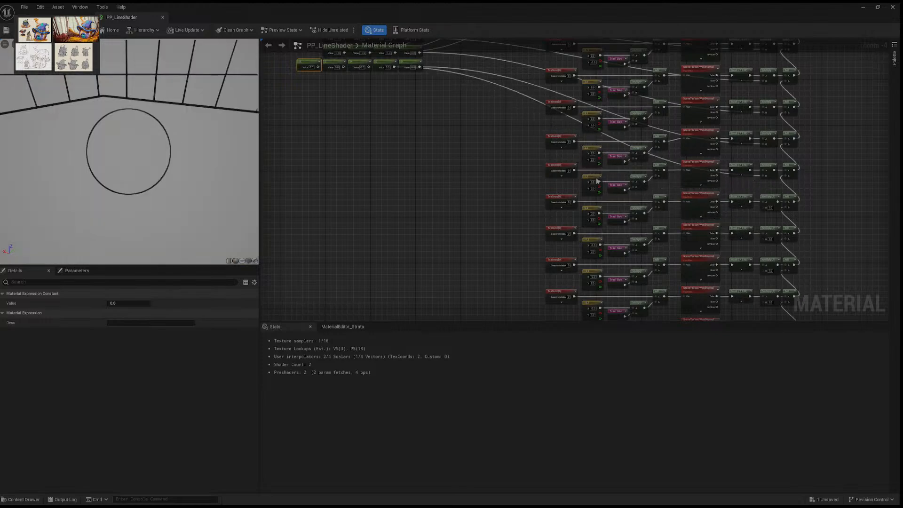
right_drag(428, 151, 455, 190)
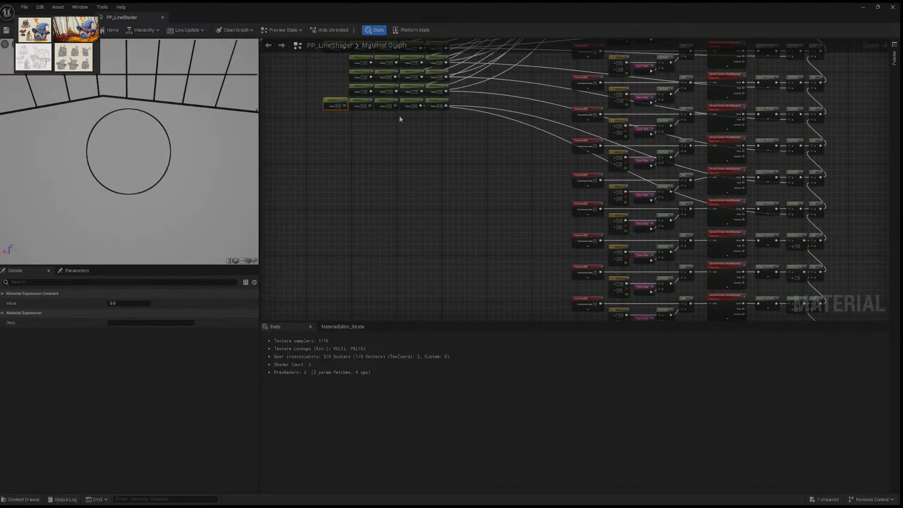
drag(398, 107, 791, 247)
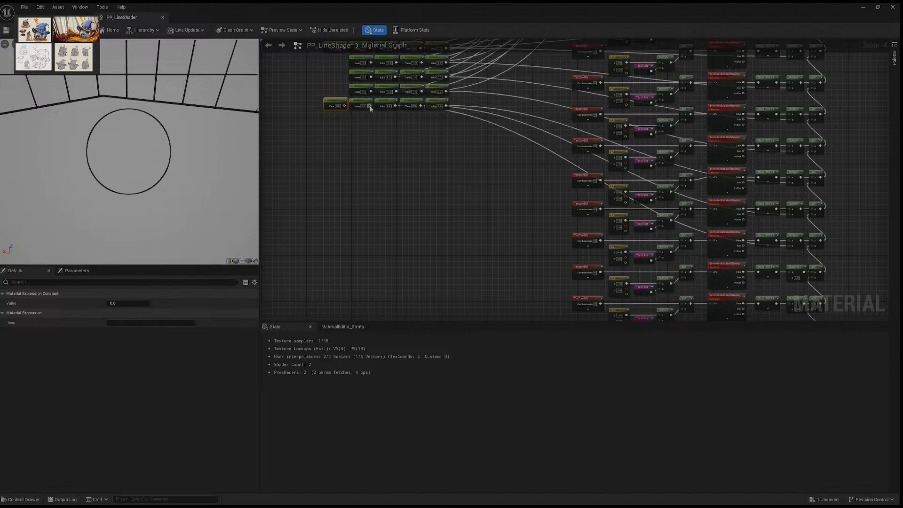
drag(370, 106, 793, 278)
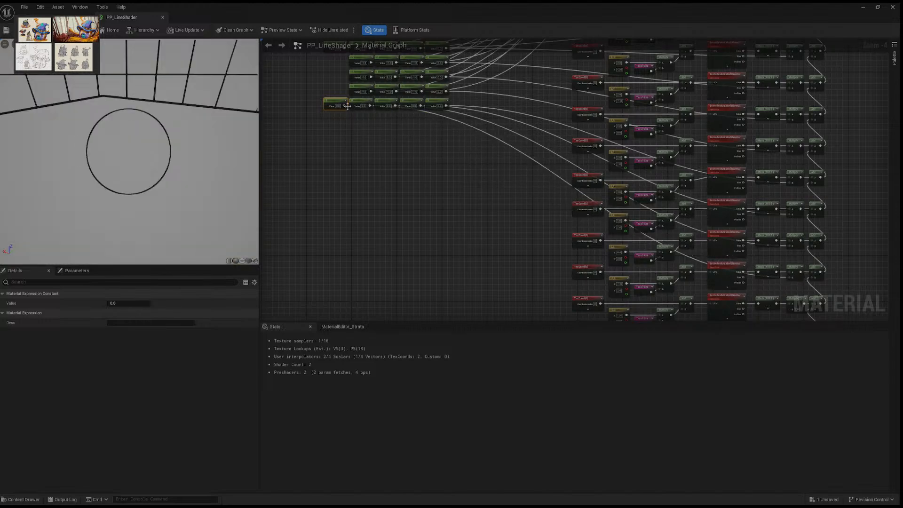
drag(346, 105, 793, 306)
Step: Add three constants and stack them down the block's open left side to complete the five-by-five weight grid
right_drag(524, 202, 526, 176)
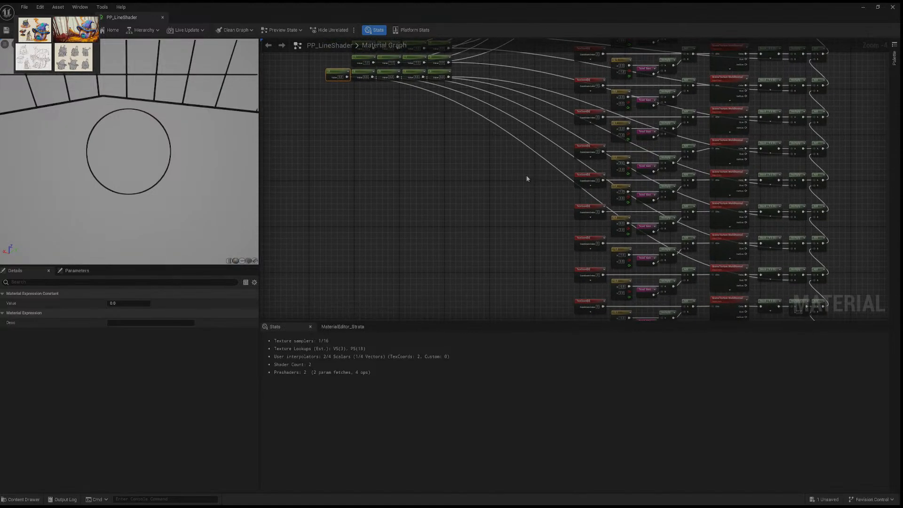
scroll(472, 160, down, 2)
right_drag(472, 160, 521, 242)
scroll(496, 220, up, 1)
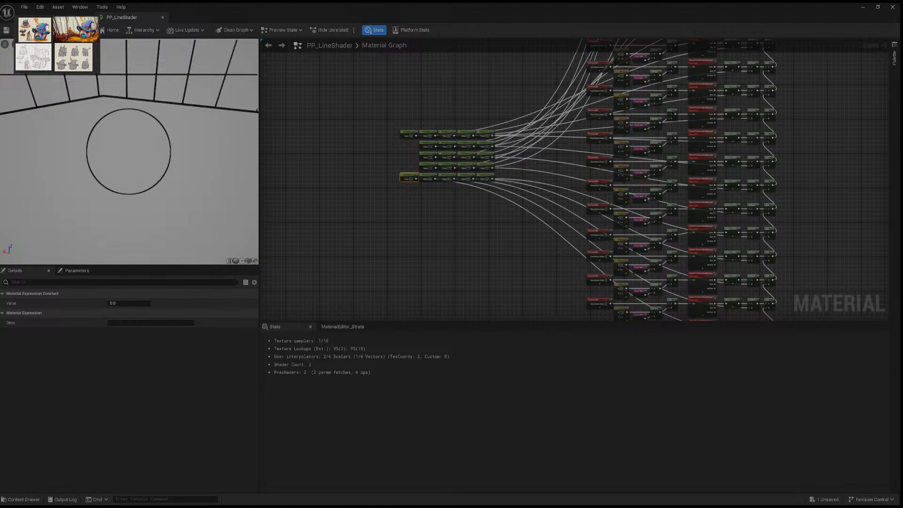
right_drag(406, 192, 367, 74)
right_drag(309, 140, 361, 235)
scroll(384, 221, up, 1)
click(460, 220)
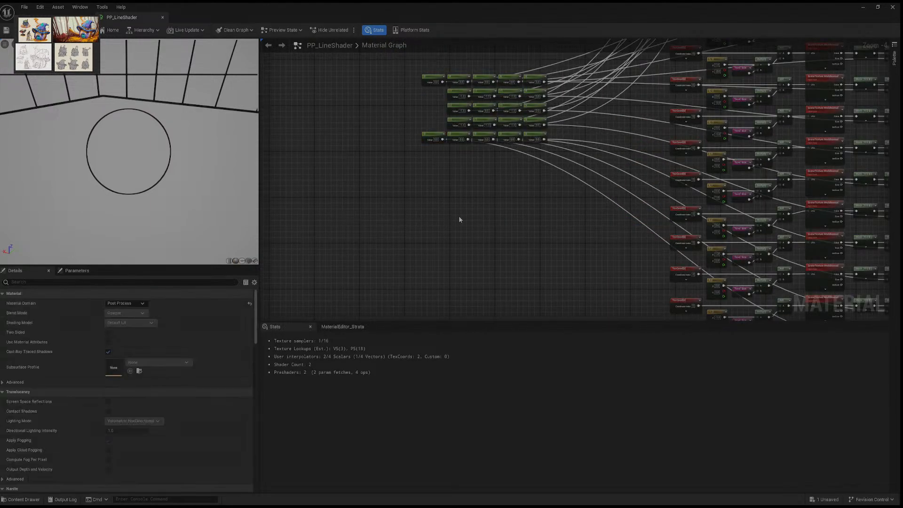
key(1)
click(466, 212)
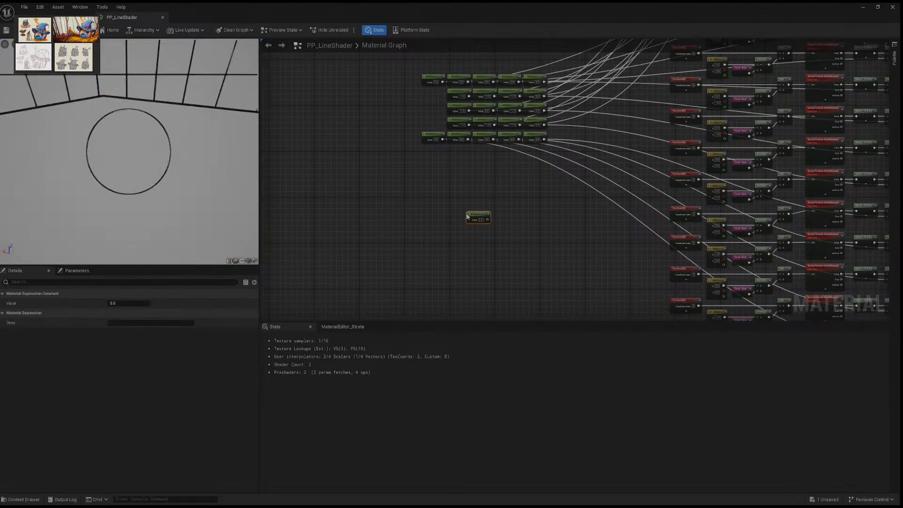
click(418, 207)
click(383, 165)
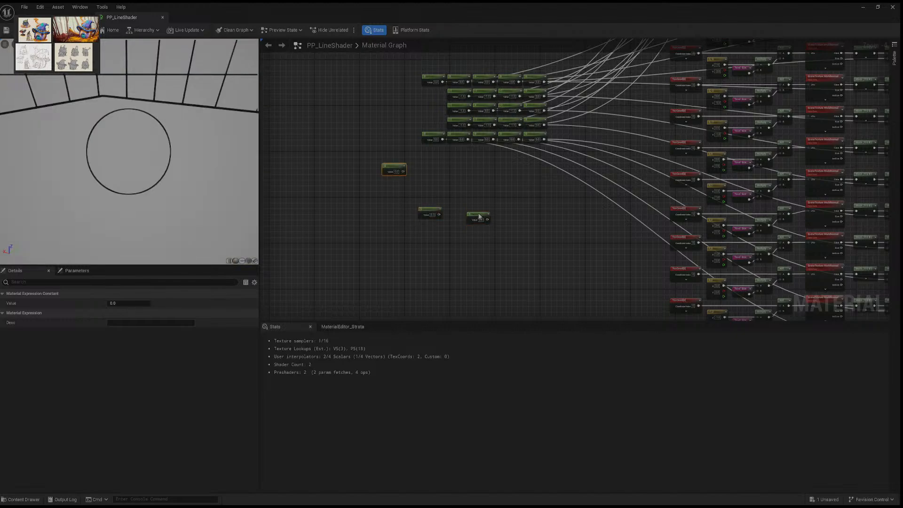
drag(477, 216, 434, 121)
drag(395, 168, 434, 108)
drag(430, 207, 434, 93)
Step: Wire the three new left-side constants, from bottom to top, to the B inputs of the last three unwired Multiply nodes
right_drag(461, 187, 441, 218)
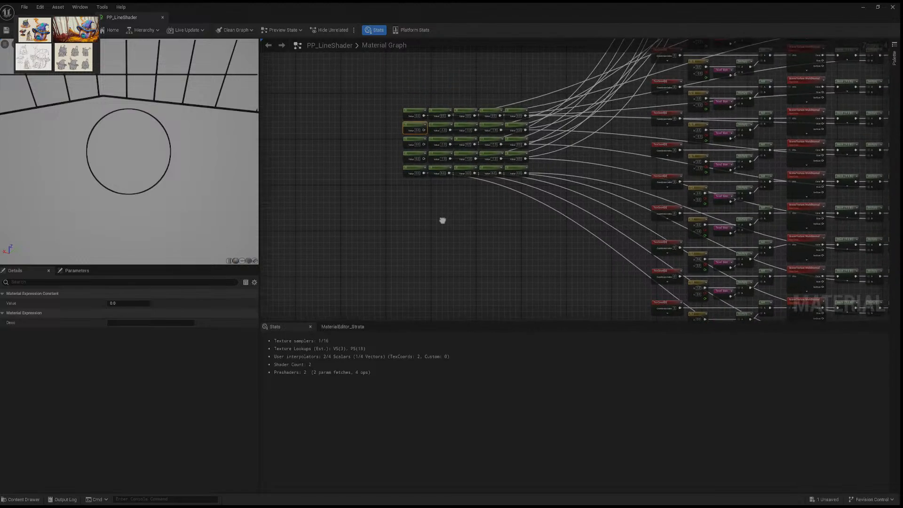
drag(424, 160, 504, 116)
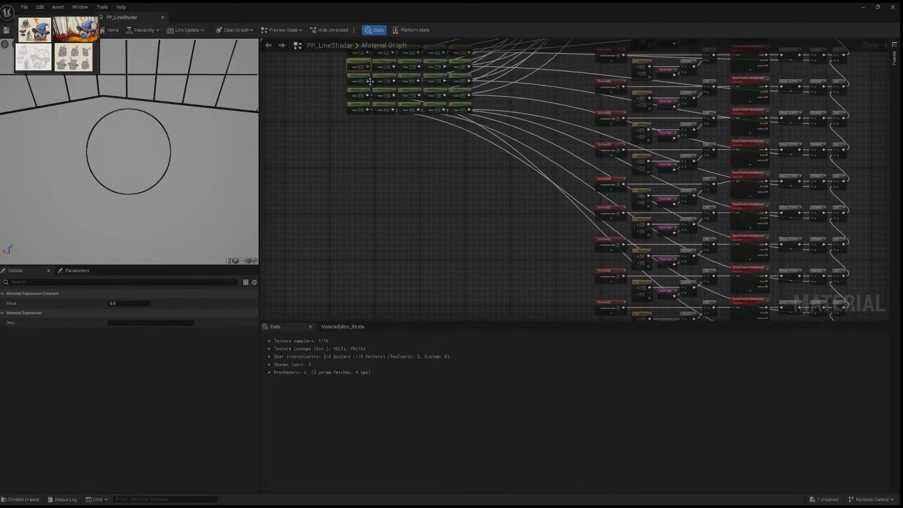
drag(368, 81, 814, 275)
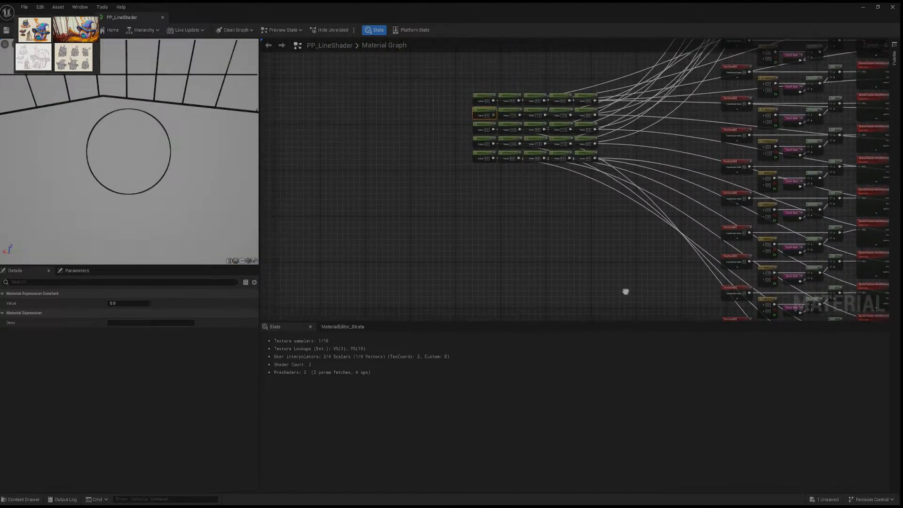
drag(484, 108, 735, 240)
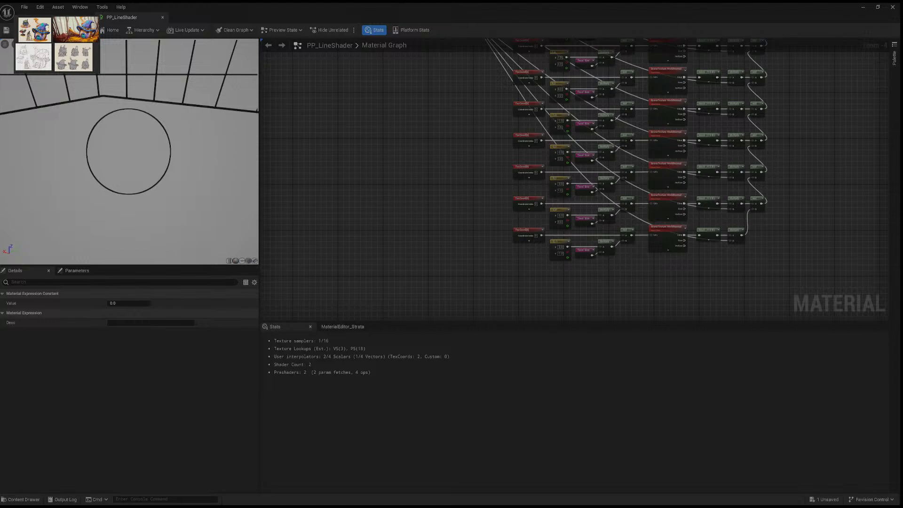
right_drag(440, 114, 407, 295)
right_drag(380, 158, 445, 261)
scroll(468, 236, down, 7)
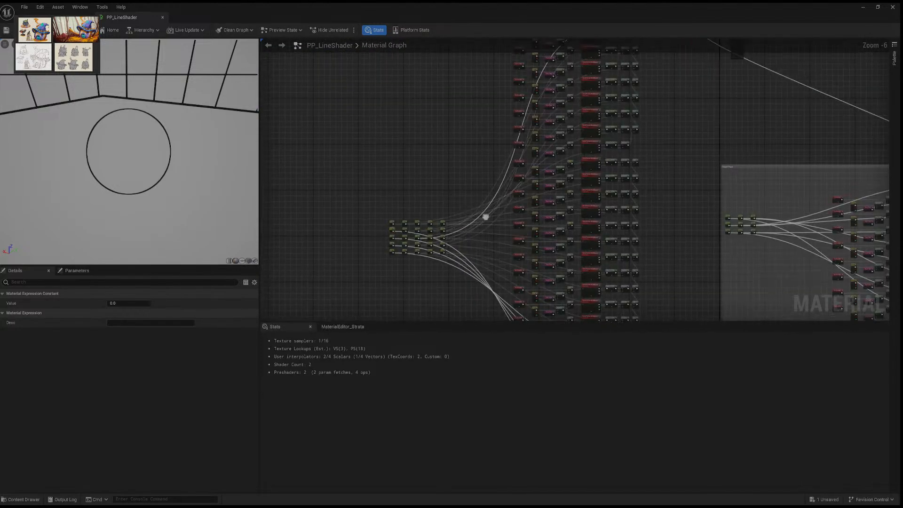
right_drag(497, 180, 488, 131)
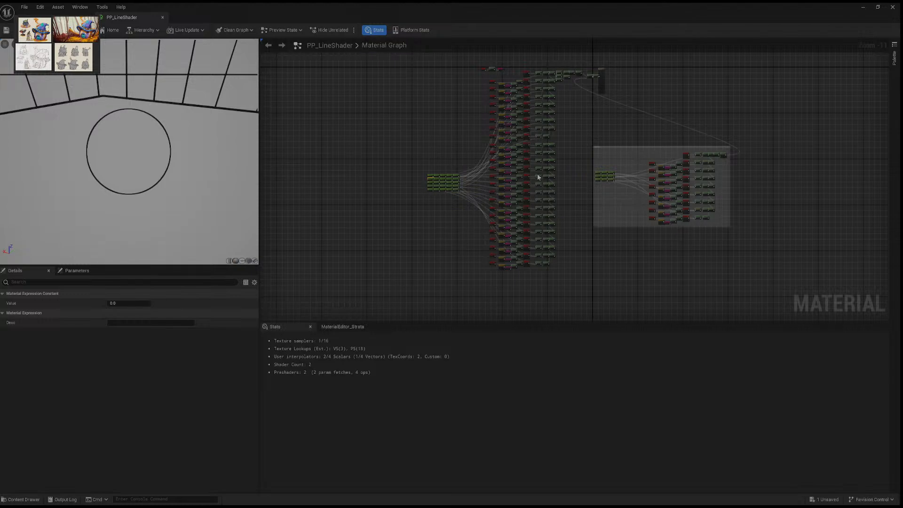
right_drag(460, 131, 446, 160)
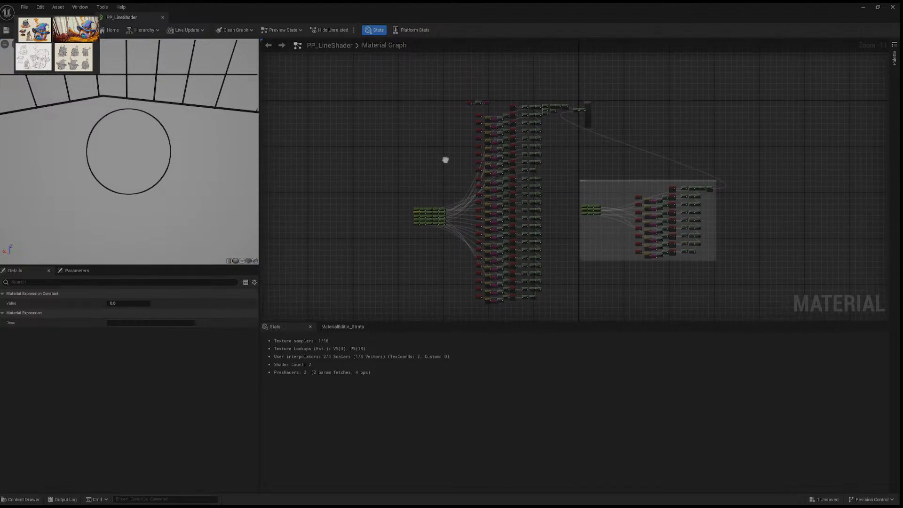
Step: Place an Add node after the last Multiply of the upper world-normal block and wire the lower block's Add output into its B input
scroll(446, 161, up, 3)
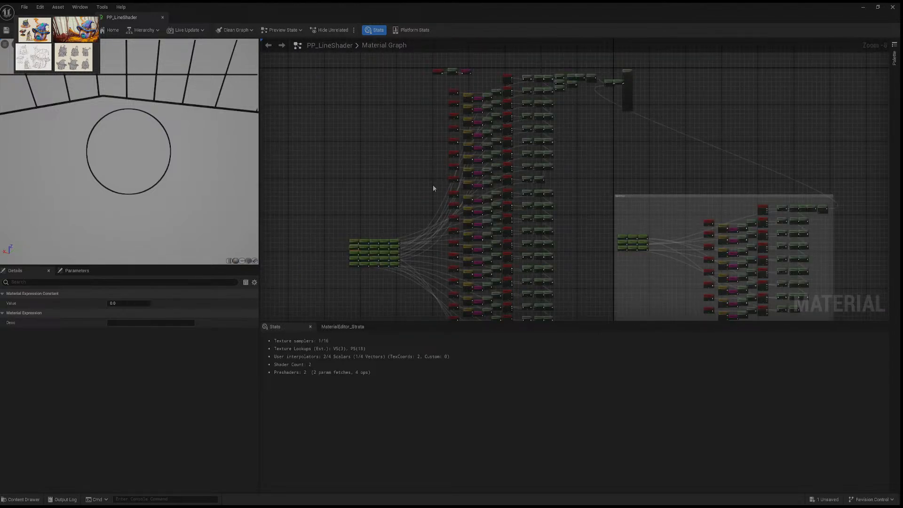
right_drag(394, 193, 380, 108)
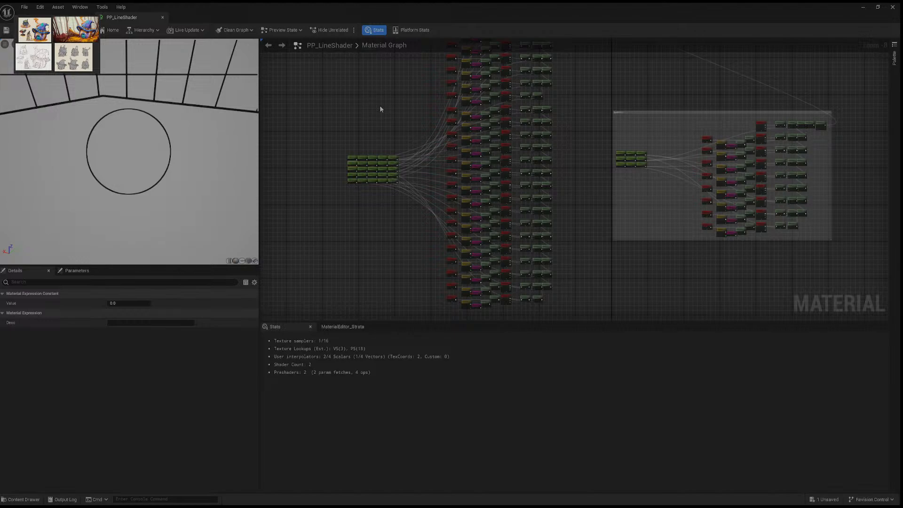
scroll(563, 91, up, 5)
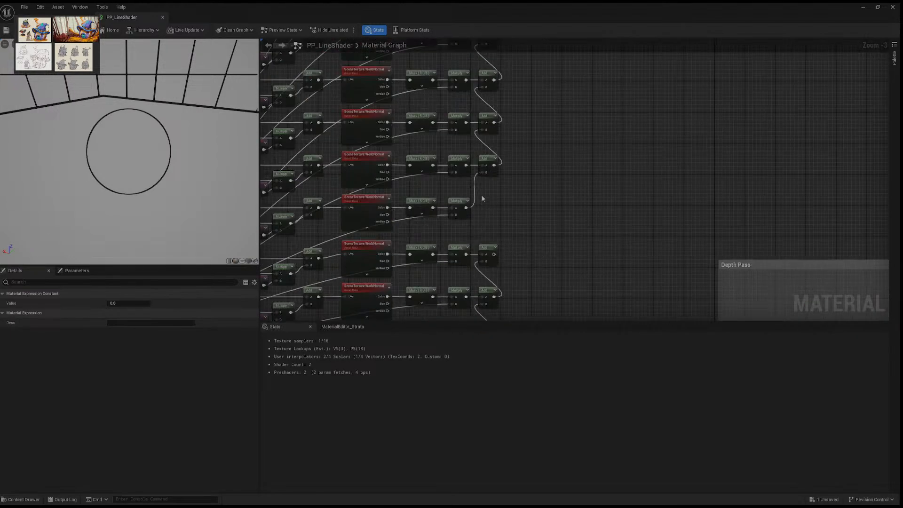
click(493, 204)
click(492, 203)
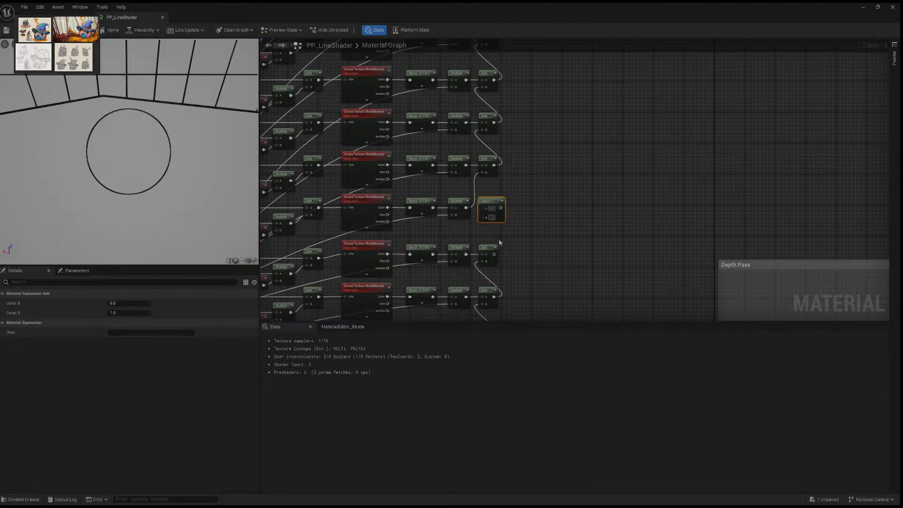
drag(494, 254, 483, 173)
right_drag(542, 187, 543, 181)
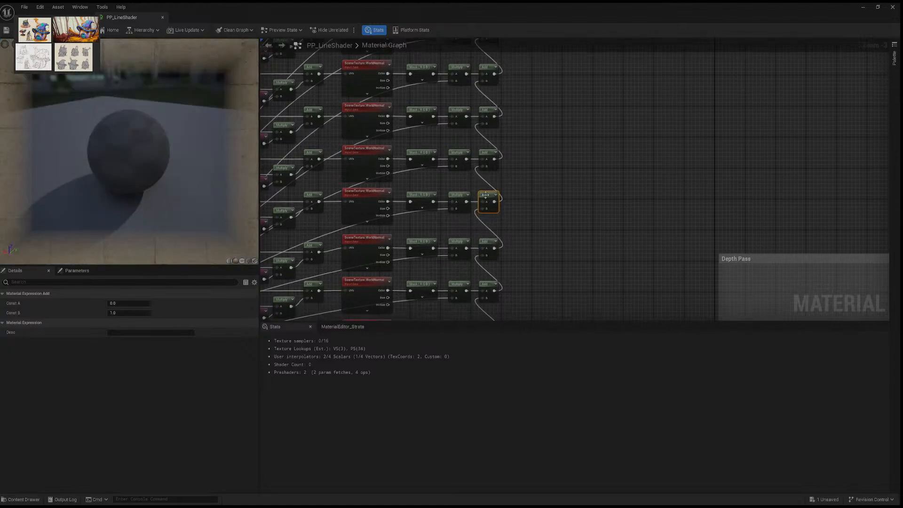
click(537, 197)
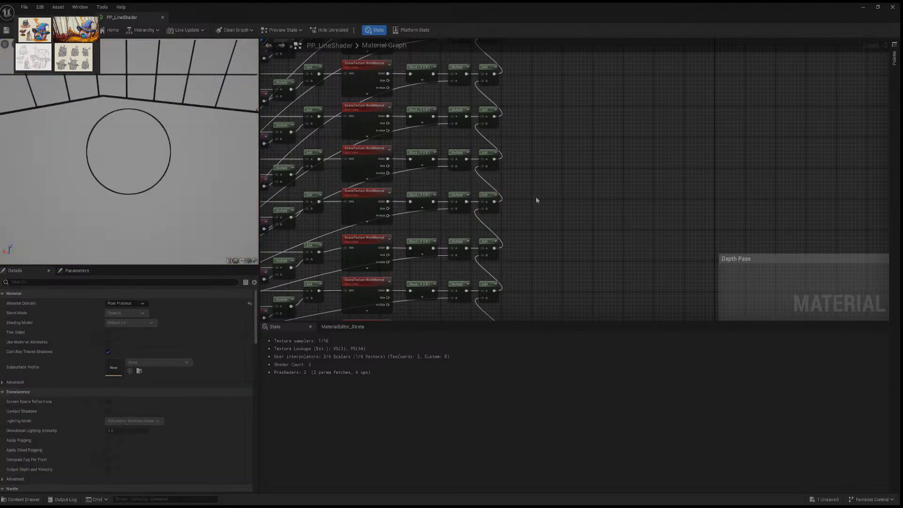
Step: Examine the joined world-normal sampling rows and the five-by-five grid of kernel constants feeding them
scroll(503, 245, down, 4)
right_drag(529, 248, 542, 68)
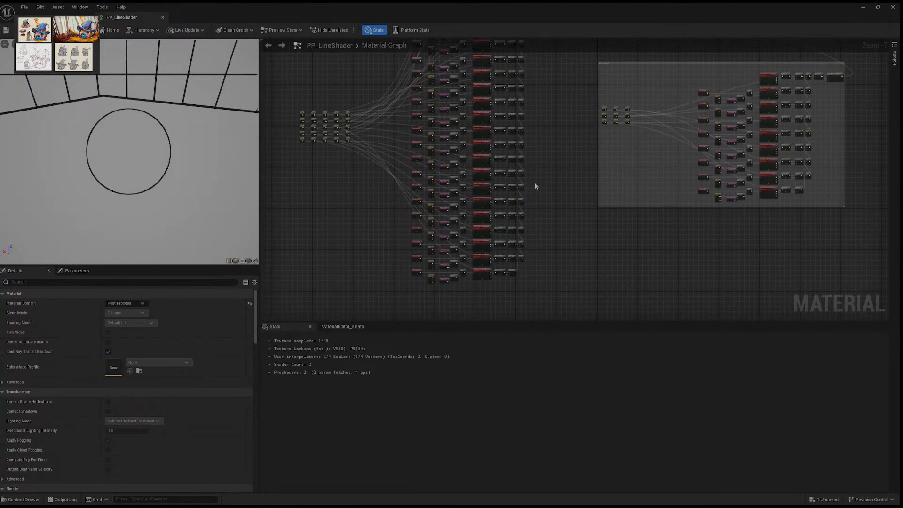
scroll(538, 237, up, 1)
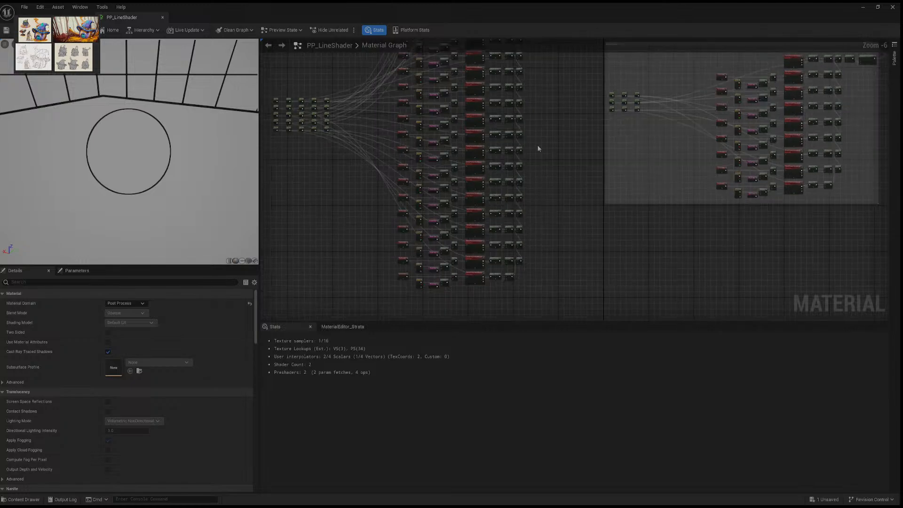
right_drag(500, 165, 540, 158)
scroll(421, 190, up, 3)
scroll(422, 190, down, 4)
right_drag(422, 190, 572, 243)
scroll(498, 255, up, 5)
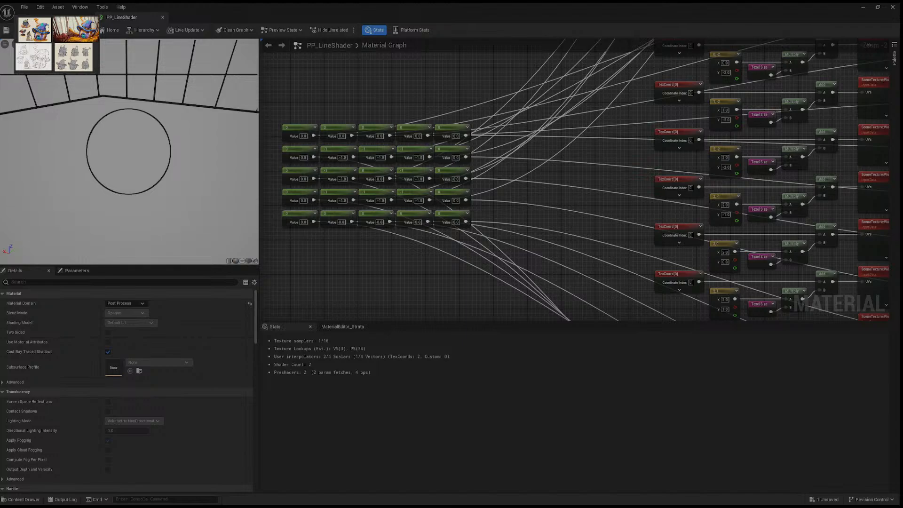
scroll(385, 121, down, 5)
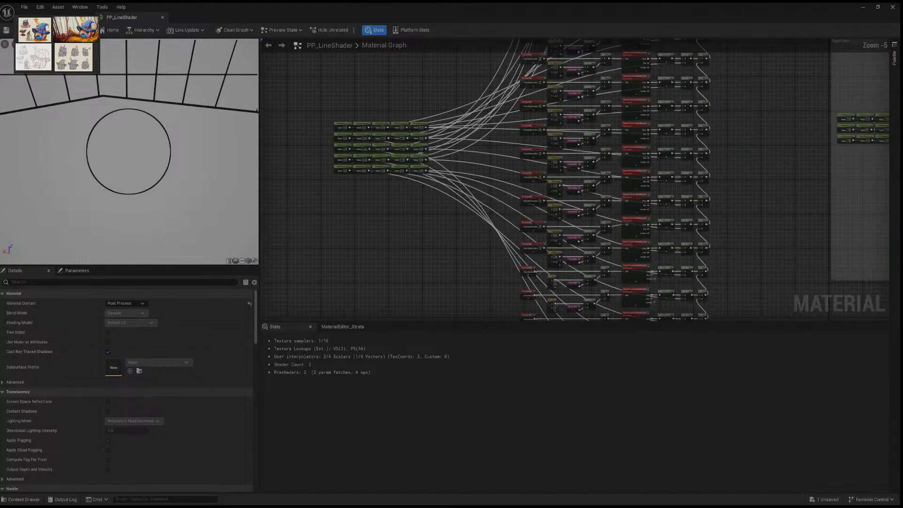
Step: Delete the old sampling nodes and kernel constants inside the Depth Pass comment, keeping the final two output nodes
right_drag(731, 143, 541, 173)
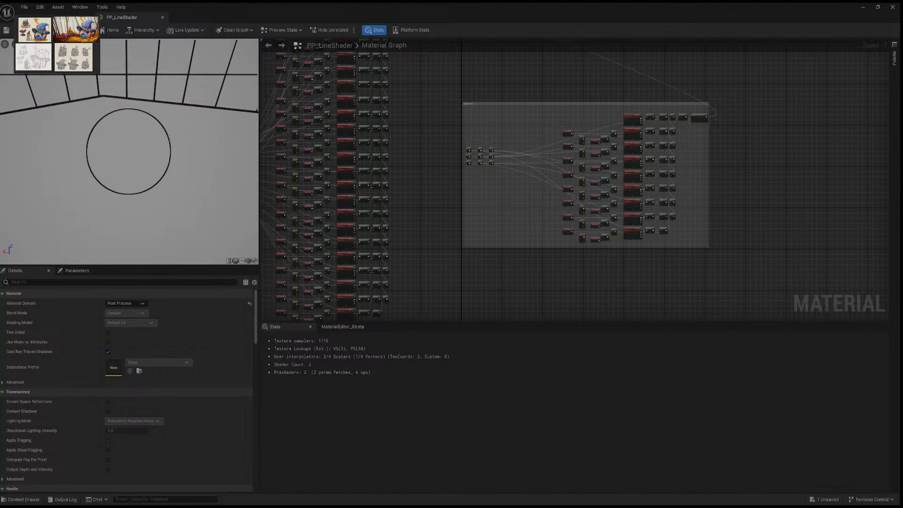
right_drag(727, 152, 663, 203)
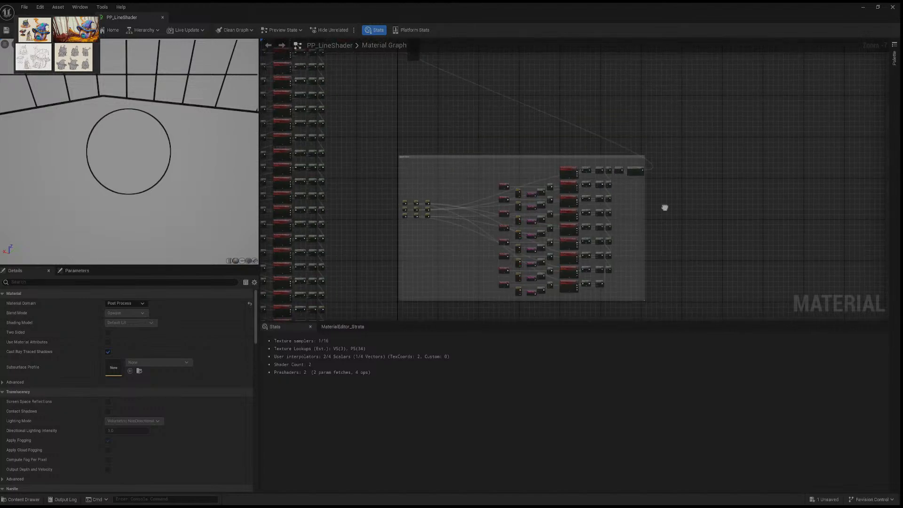
scroll(653, 206, up, 2)
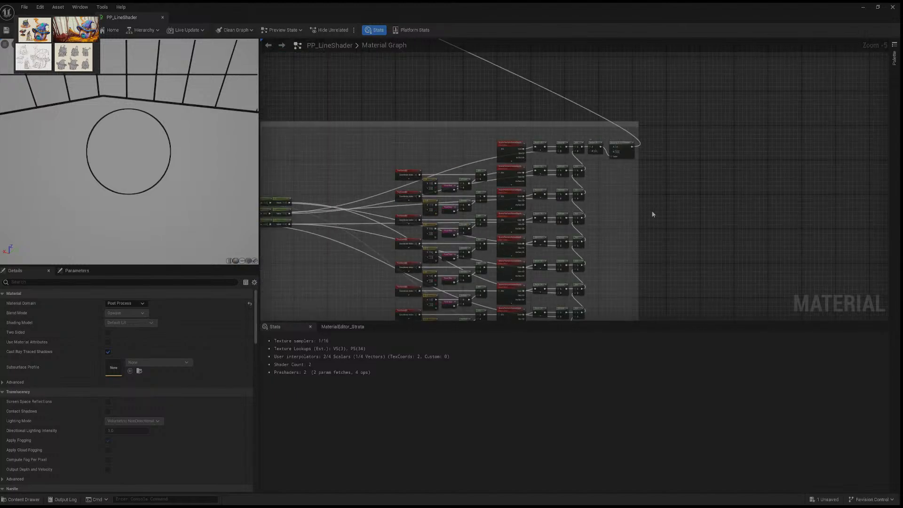
right_drag(659, 211, 771, 156)
scroll(770, 153, down, 2)
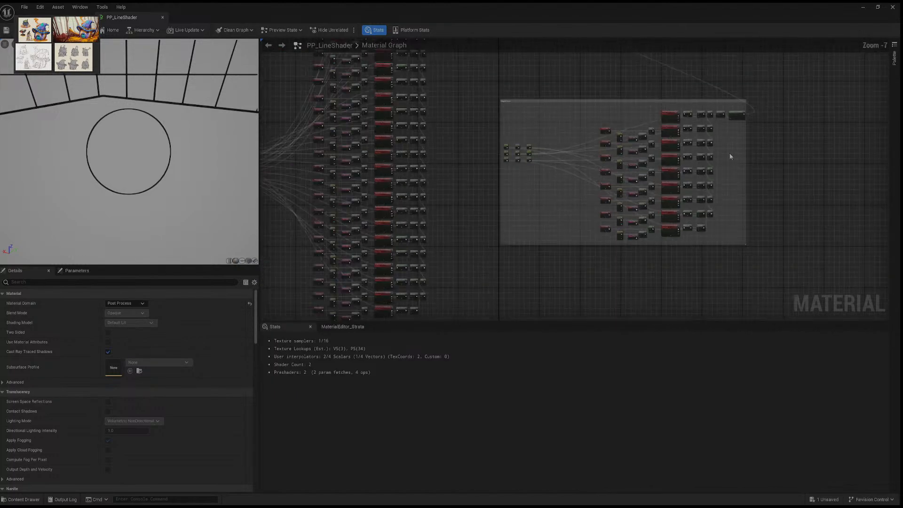
drag(503, 106, 715, 262)
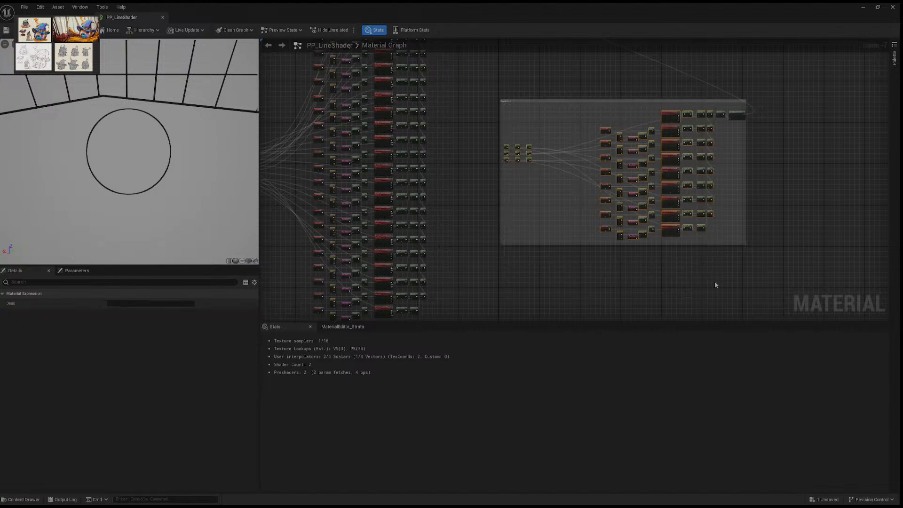
key(Delete)
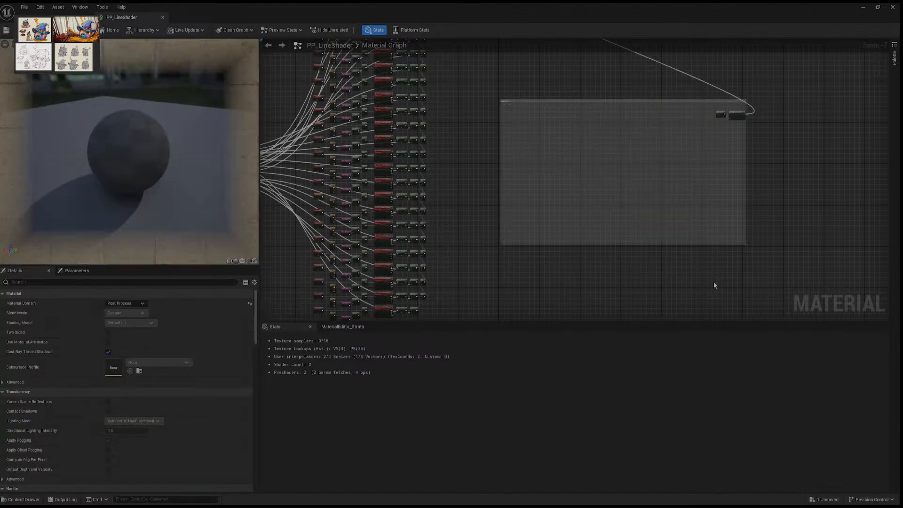
right_drag(550, 179, 746, 168)
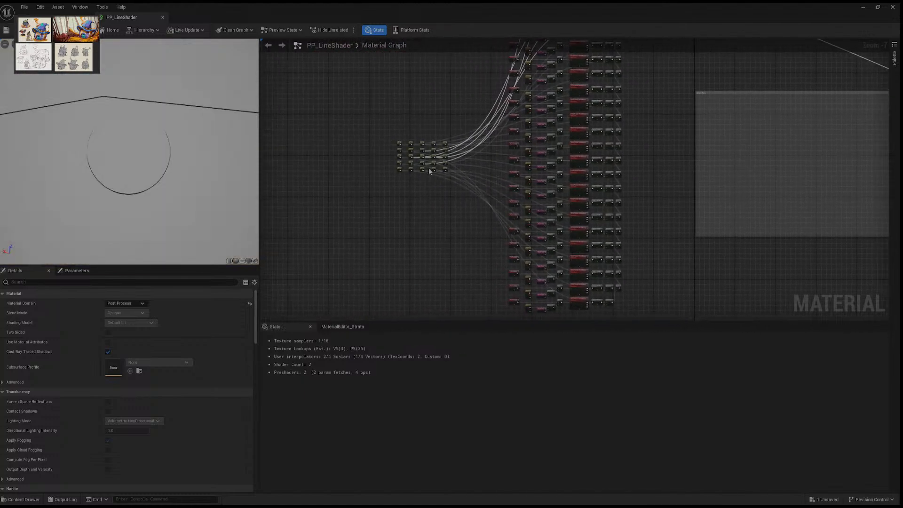
scroll(429, 171, down, 3)
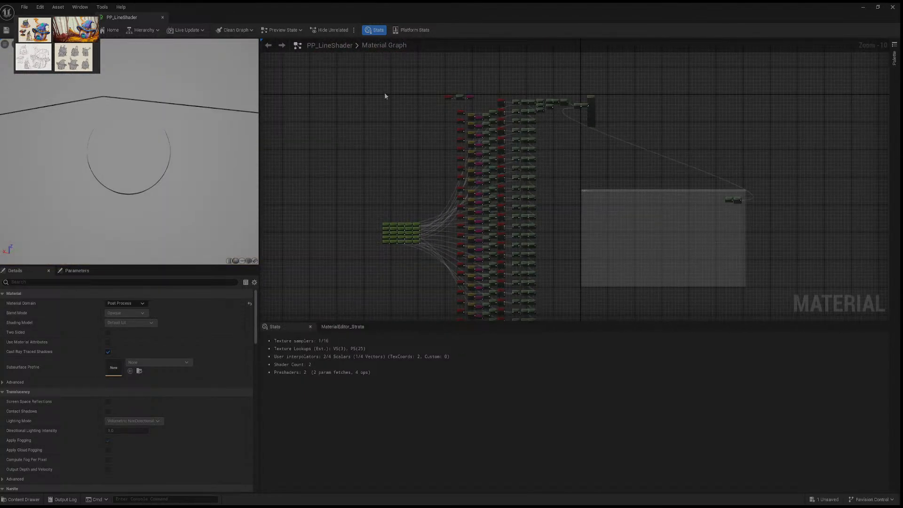
drag(402, 102, 534, 123)
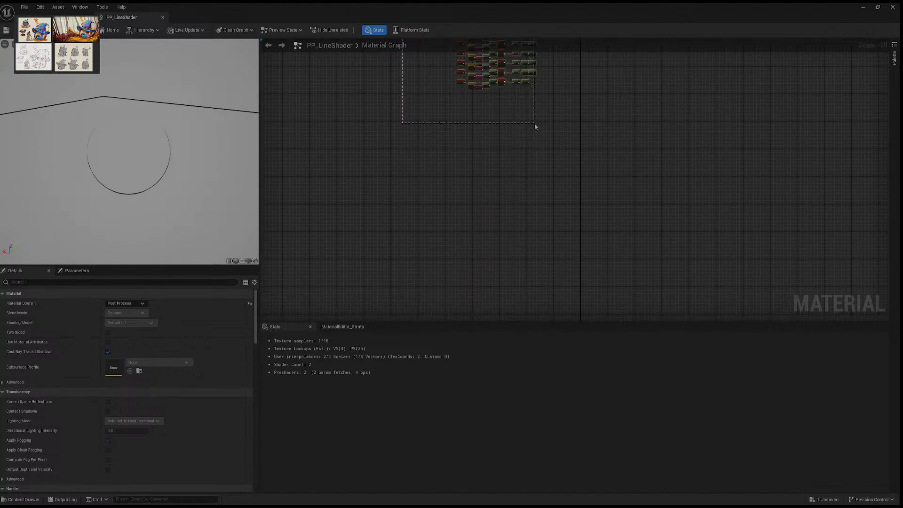
drag(535, 123, 530, 99)
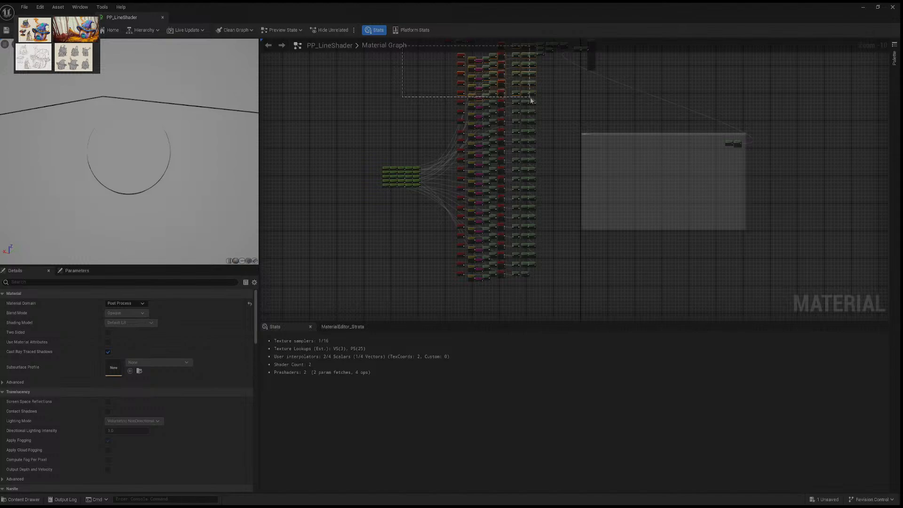
drag(530, 97, 447, 88)
Step: Shift the clamped InvLerp node of the normal pass slightly closer to its Divide node
right_drag(555, 99, 519, 175)
scroll(519, 177, up, 5)
right_drag(538, 130, 512, 213)
scroll(512, 214, up, 5)
right_drag(513, 174, 507, 293)
right_drag(510, 156, 510, 161)
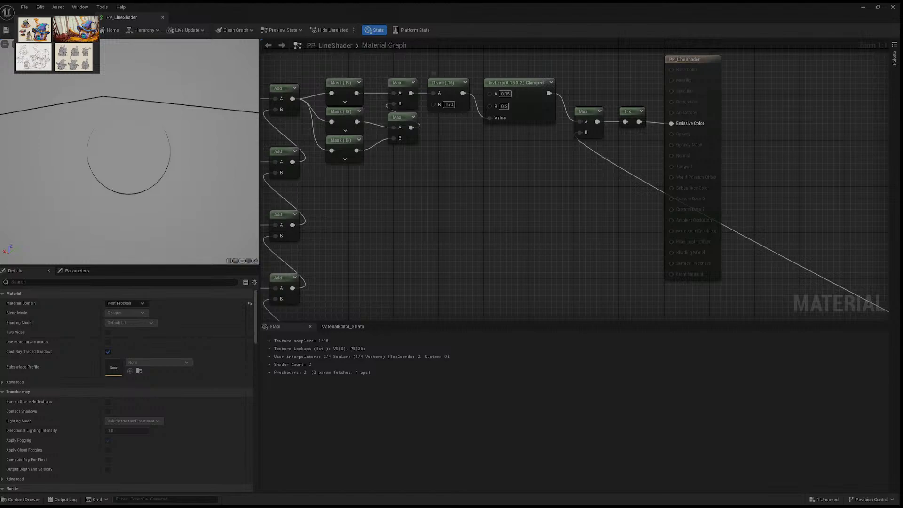
drag(513, 83, 506, 83)
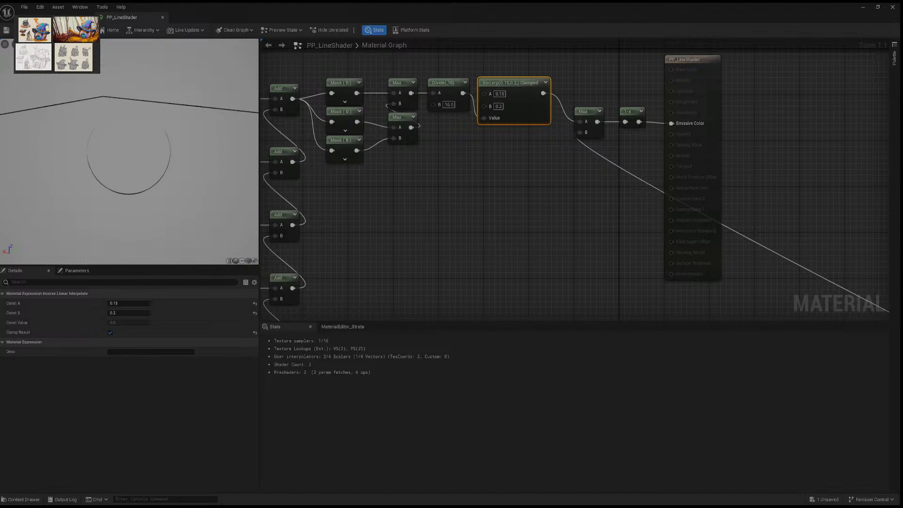
Step: Move the three-node Texel Size chain slightly upward, away from the world-normal sampling rows
scroll(535, 199, down, 2)
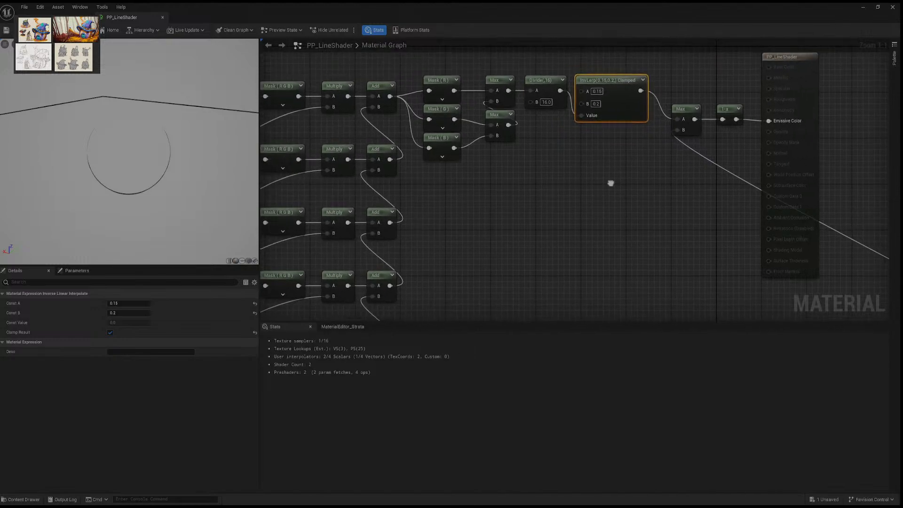
scroll(535, 199, down, 3)
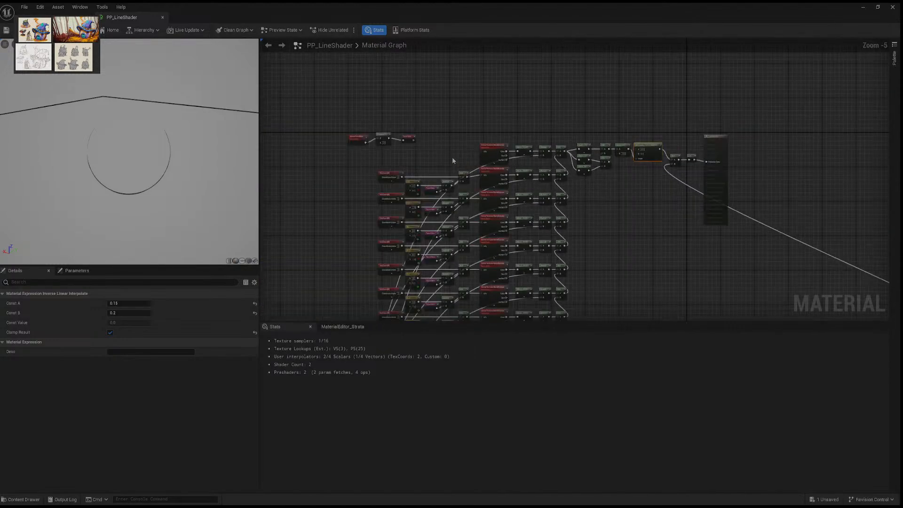
drag(343, 117, 408, 123)
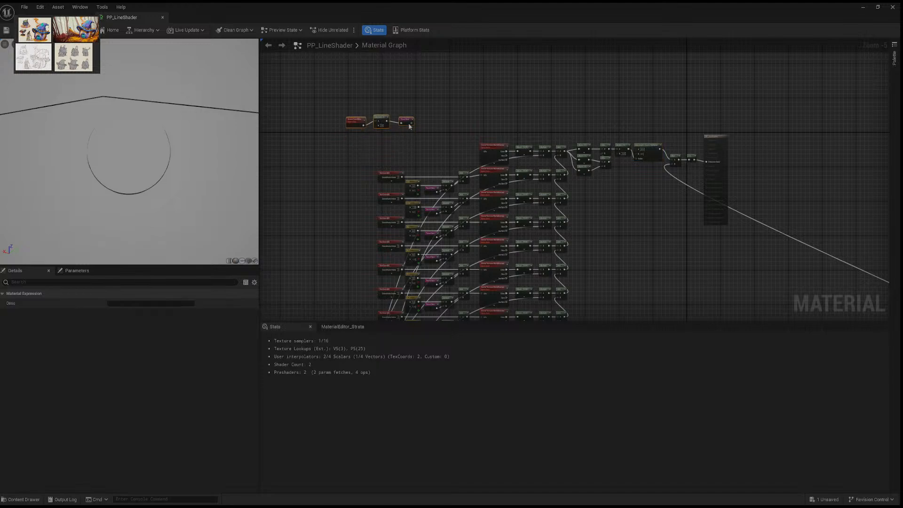
Step: Duplicate the whole world-normal sampling block with its kernel constants over the Depth Pass comment
drag(357, 143, 559, 256)
click(327, 129)
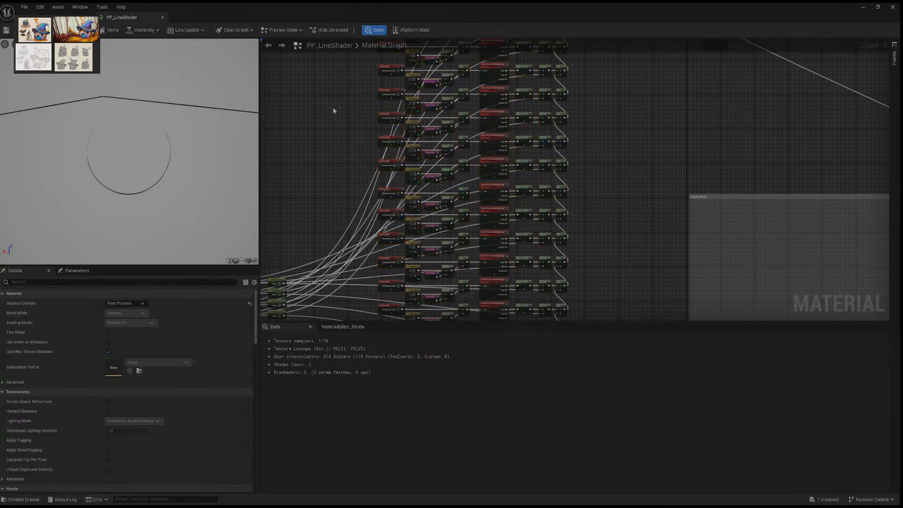
scroll(333, 111, down, 3)
right_drag(357, 111, 430, 144)
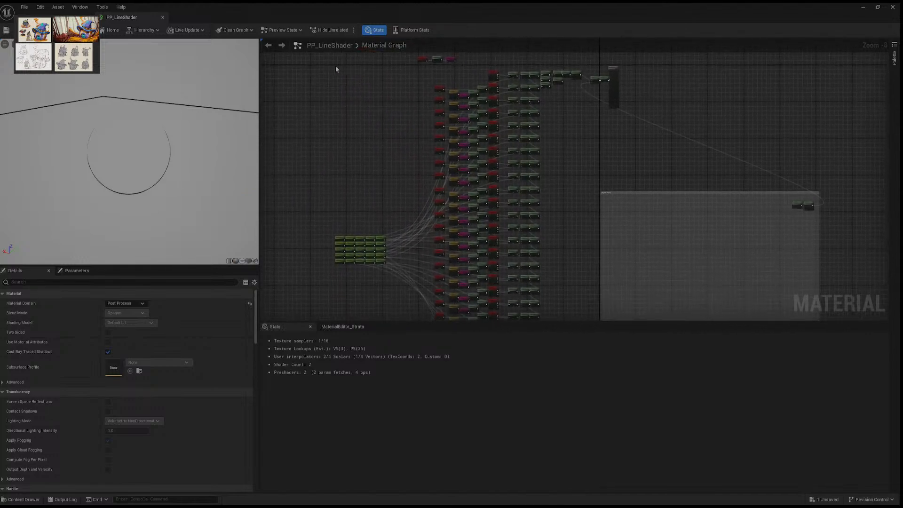
drag(318, 69, 540, 287)
right_drag(567, 114, 554, 270)
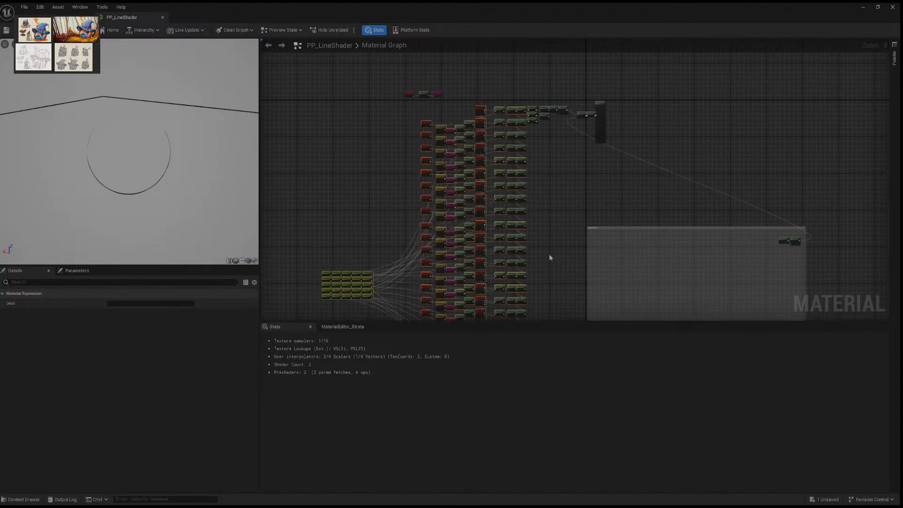
scroll(549, 257, down, 4)
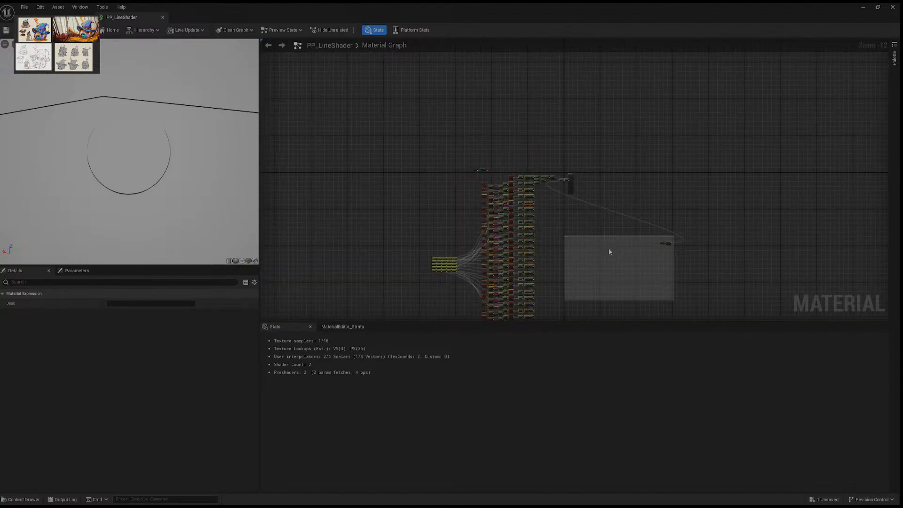
key(ctrl+v)
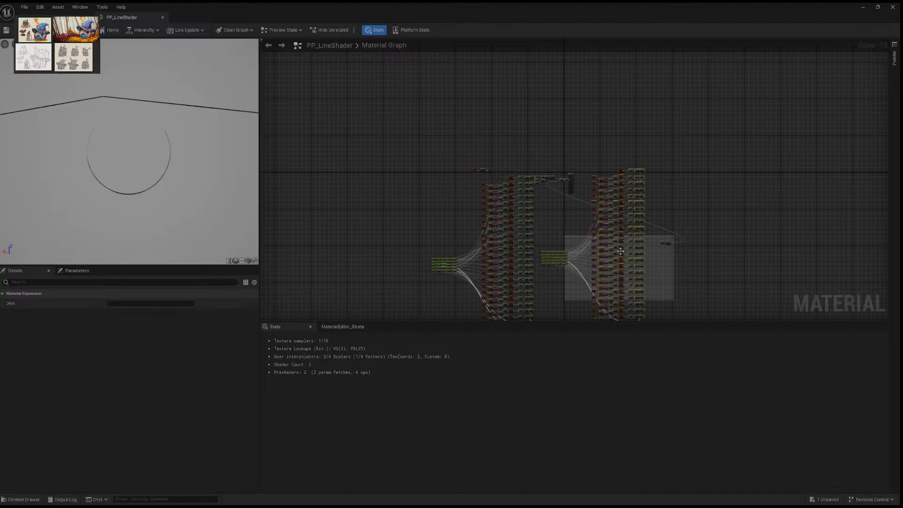
Step: Arrange the duplicated sampling rows and kernel constants within the Depth Pass comment, extending the comment downward to enclose them
right_drag(664, 201, 675, 87)
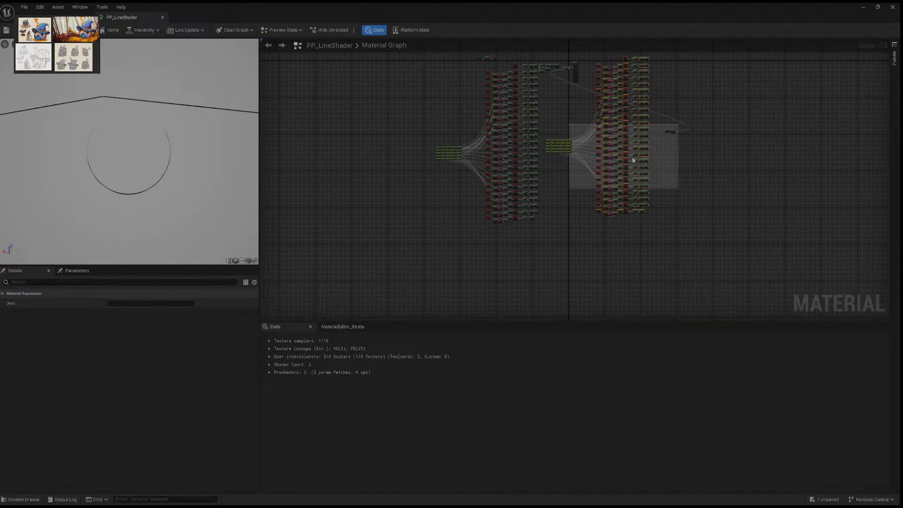
drag(617, 144, 625, 214)
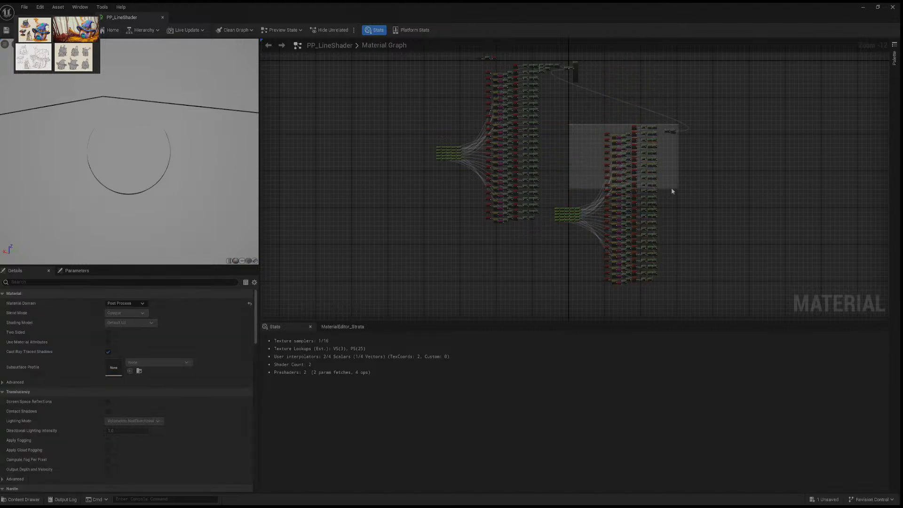
drag(671, 188, 674, 299)
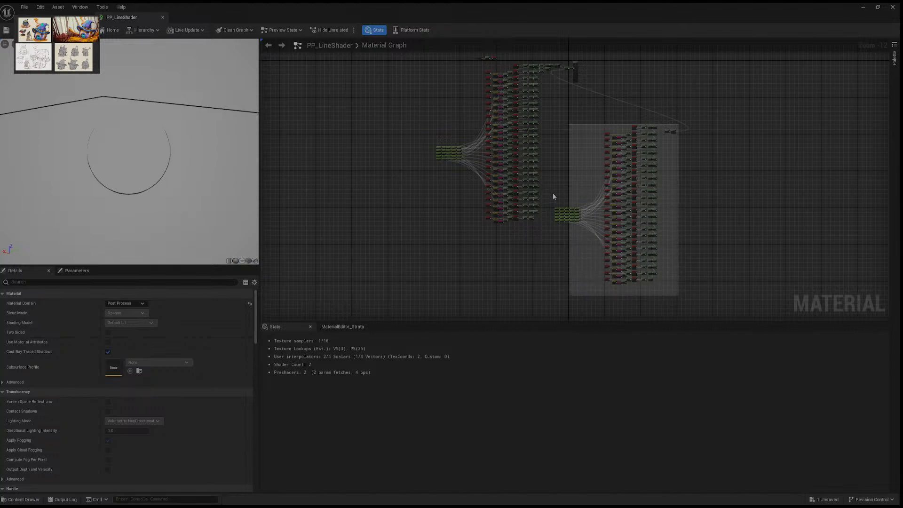
drag(553, 193, 584, 214)
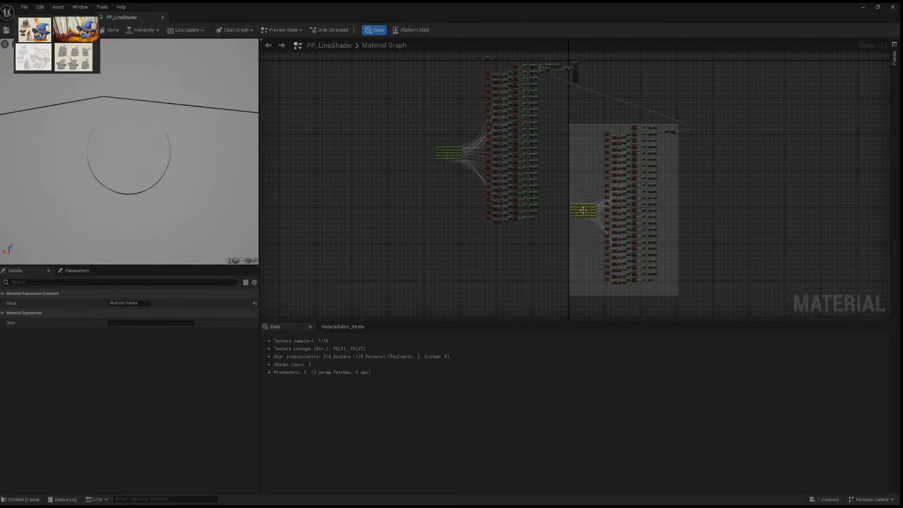
scroll(644, 227, up, 5)
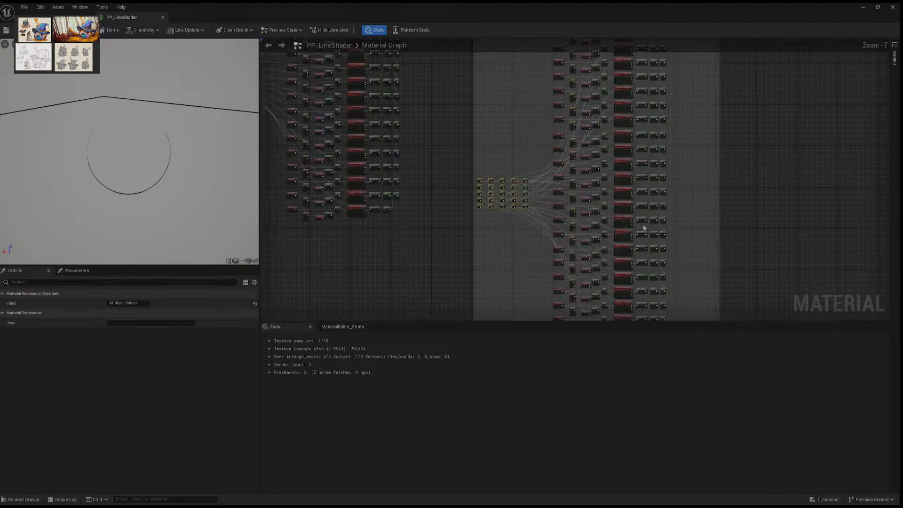
Step: Move the duplicated sampling rows slightly down inside the Depth Pass comment, level with its two existing output nodes
scroll(644, 228, down, 4)
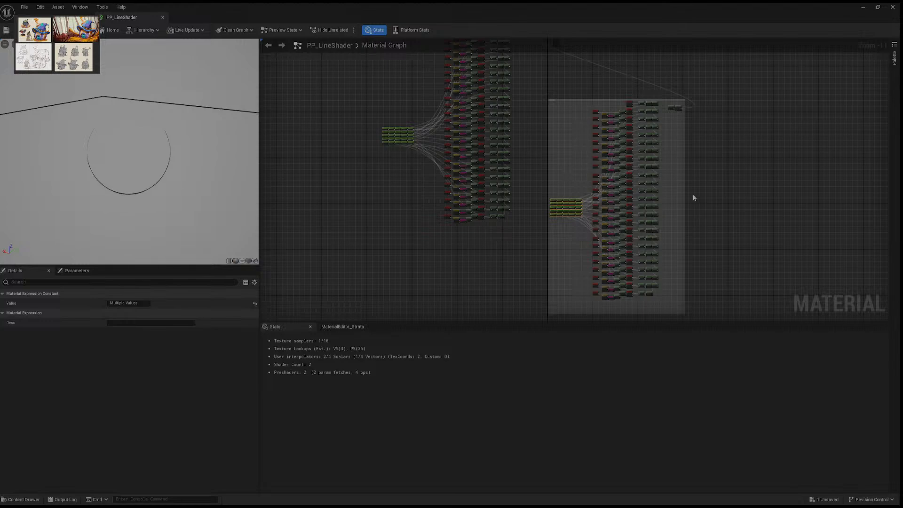
scroll(647, 185, up, 7)
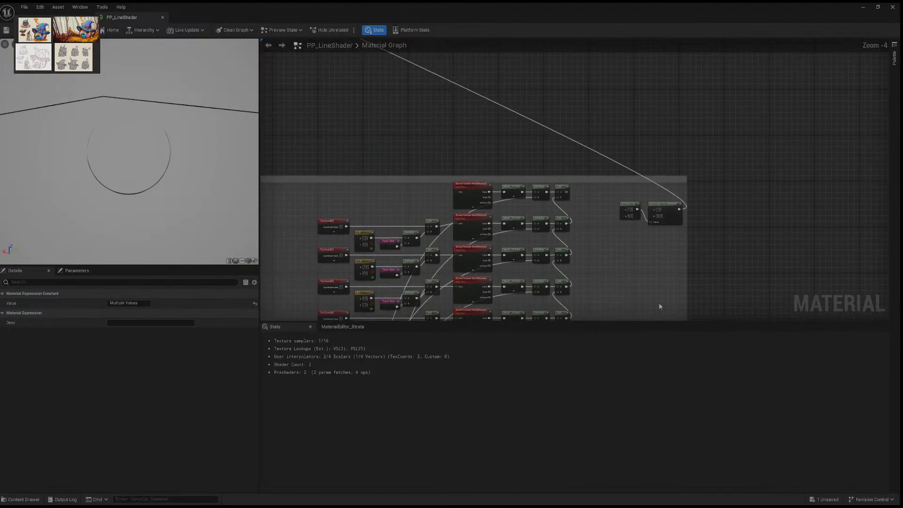
scroll(574, 218, down, 3)
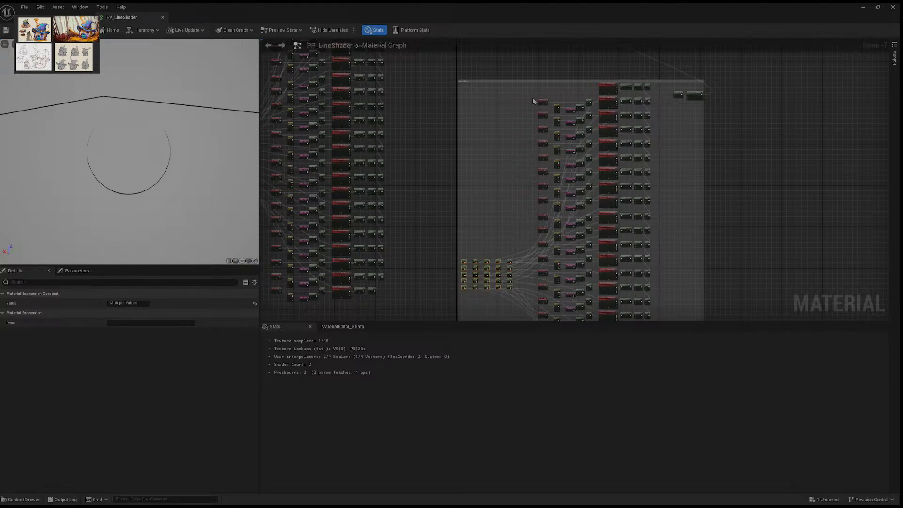
drag(524, 86, 656, 247)
scroll(660, 179, up, 3)
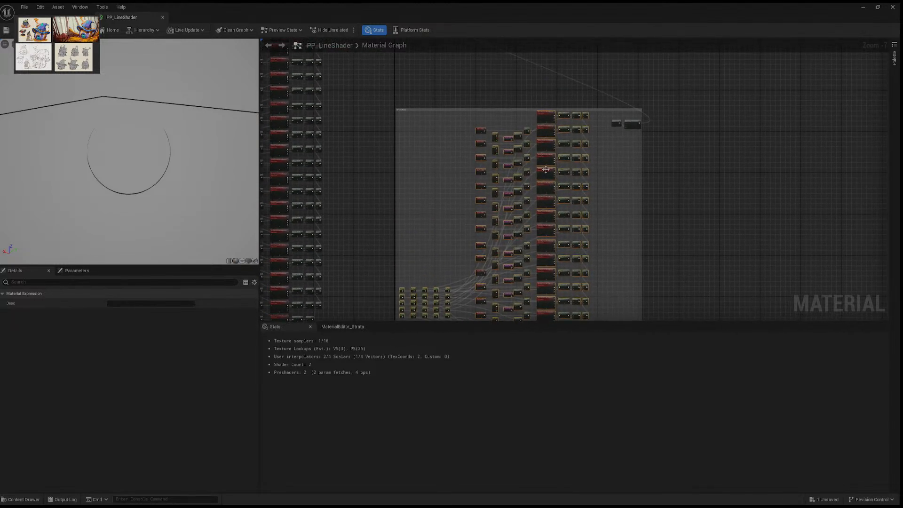
right_drag(604, 177, 594, 236)
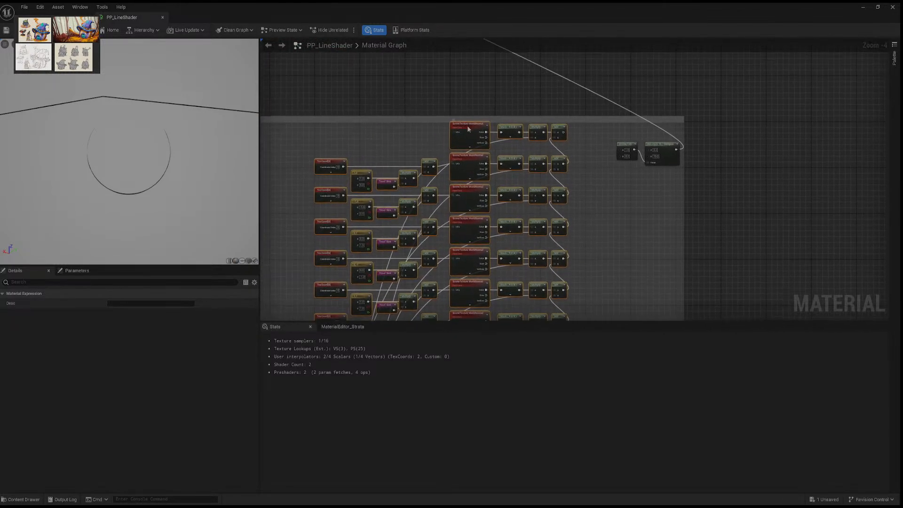
drag(468, 125, 468, 145)
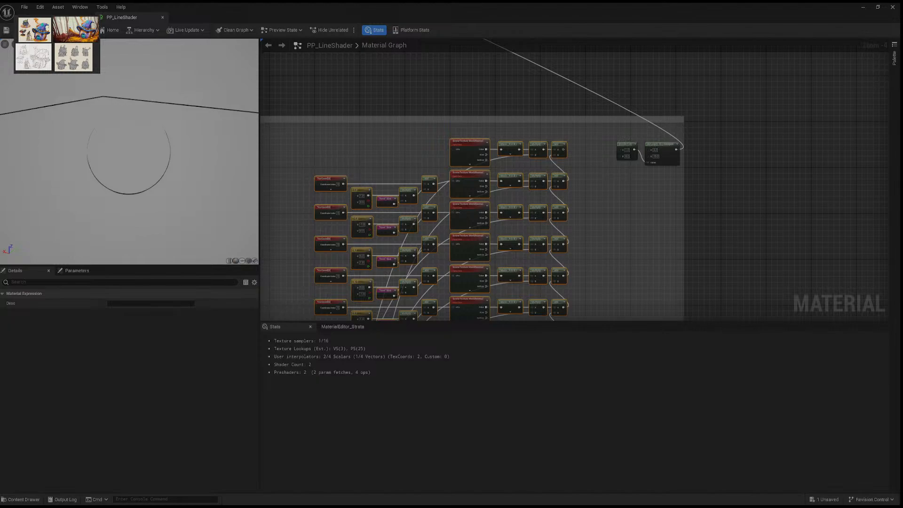
Step: Set the scene texture of all SceneTexture nodes in the Depth Pass comment to SceneDepth
right_drag(553, 140, 584, 89)
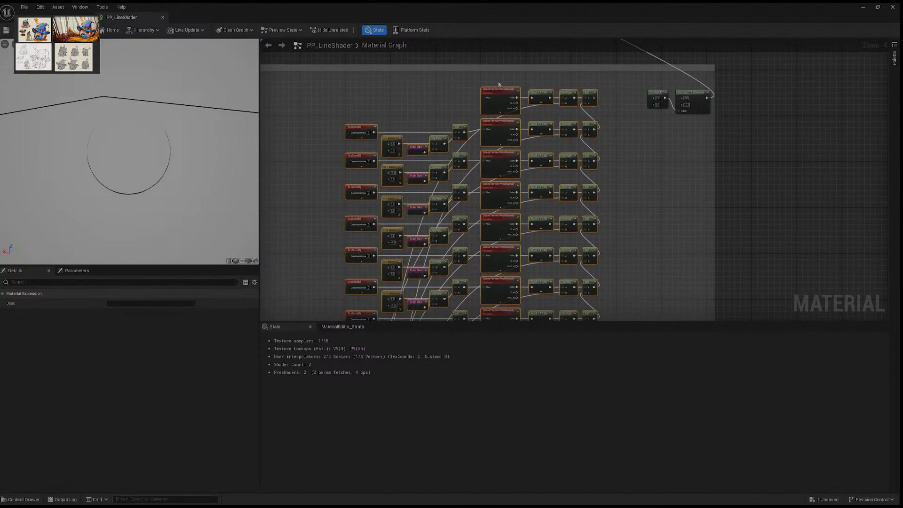
click(501, 88)
drag(500, 86, 502, 217)
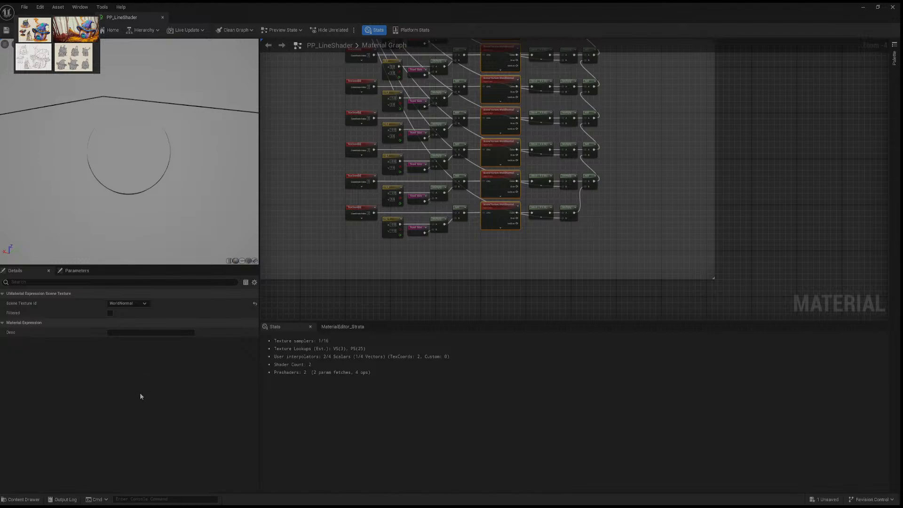
click(140, 322)
scroll(601, 248, up, 3)
scroll(618, 221, up, 1)
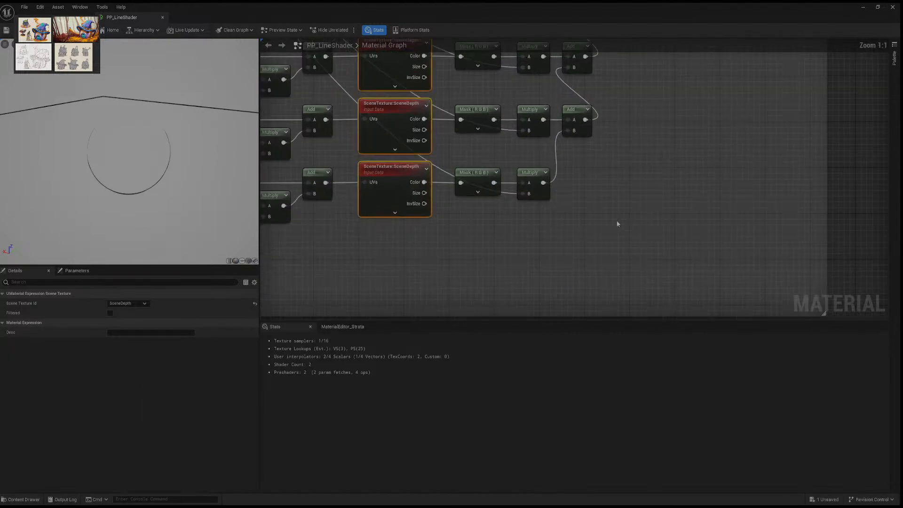
Step: Restrict all the component masks in the Depth Pass sampling rows to the red channel
scroll(619, 221, down, 5)
right_drag(629, 145, 593, 318)
right_drag(573, 148, 572, 264)
drag(516, 89, 519, 165)
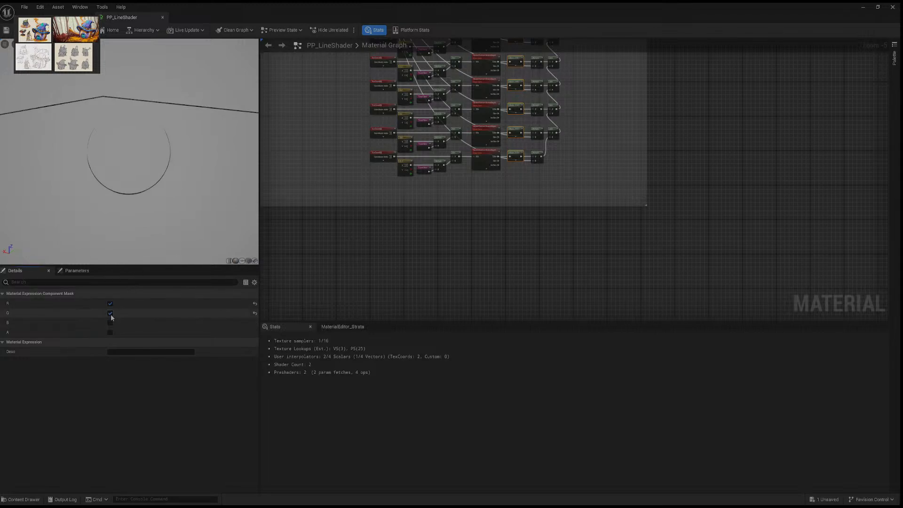
click(607, 245)
Step: Examine the world-normal sampling rows and their output chain in comparison with the Depth Pass block
right_drag(692, 119, 655, 282)
scroll(656, 148, down, 2)
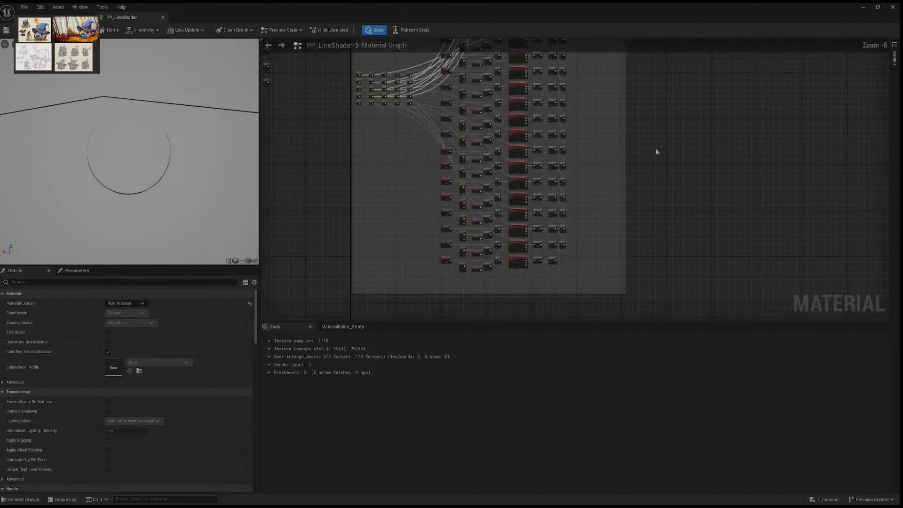
right_drag(656, 148, 629, 293)
right_drag(551, 120, 560, 203)
scroll(561, 206, up, 4)
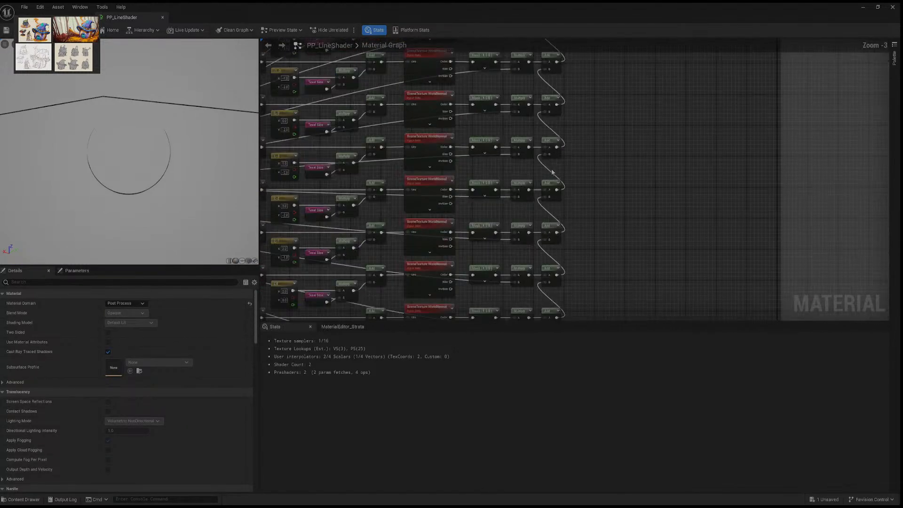
right_drag(400, 151, 347, 145)
right_drag(567, 137, 506, 184)
scroll(506, 184, down, 5)
scroll(526, 235, down, 1)
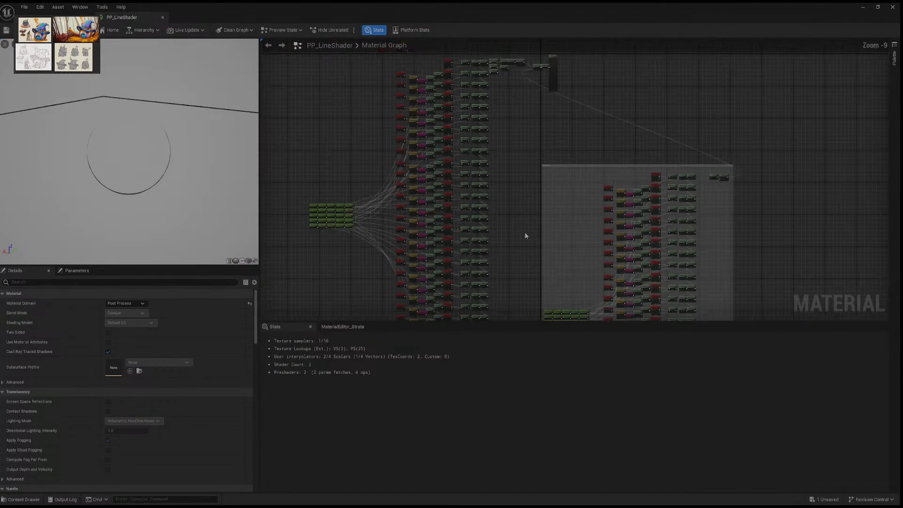
scroll(502, 228, up, 5)
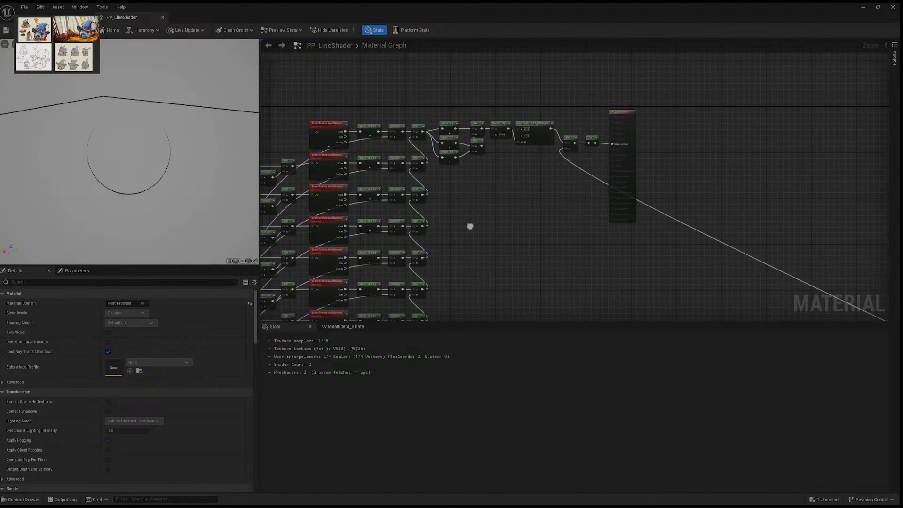
right_drag(470, 226, 453, 227)
right_drag(431, 218, 413, 155)
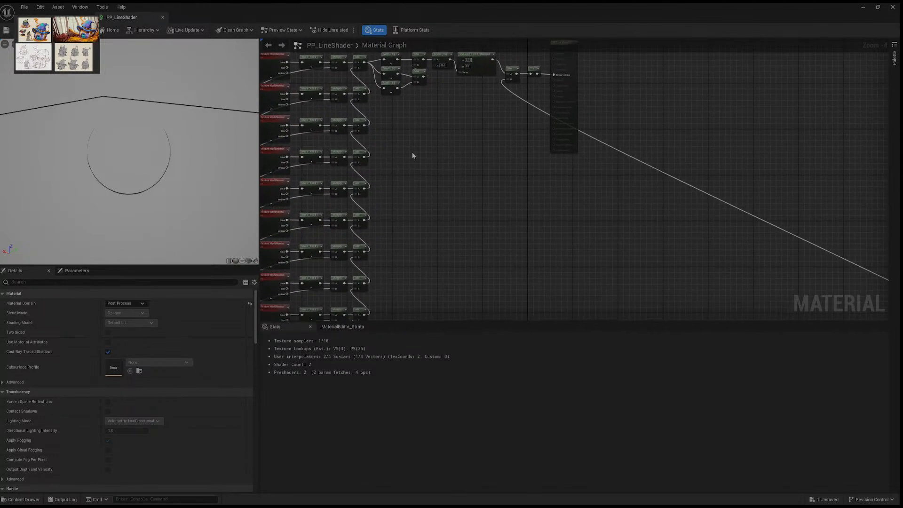
scroll(414, 154, down, 5)
right_drag(526, 207, 517, 166)
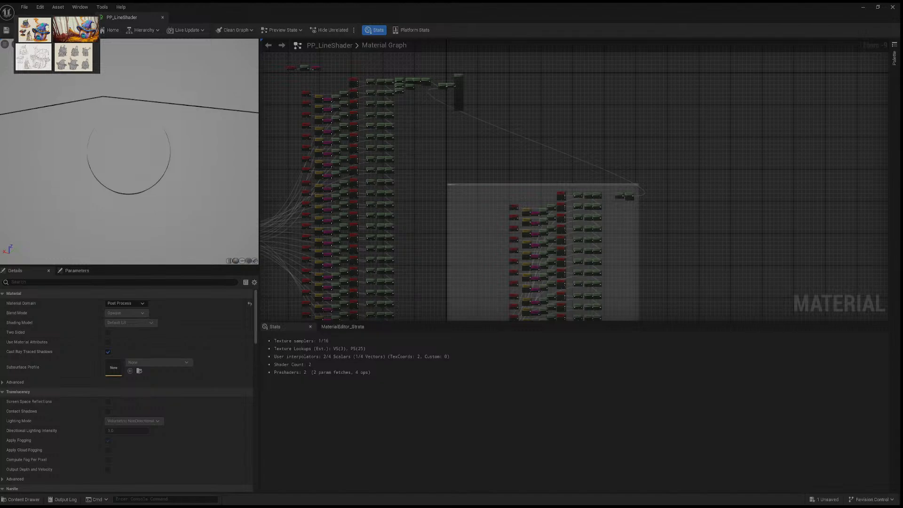
Step: Move the material result node and the two nodes feeding it to the far side of the Depth Pass comment
drag(438, 65, 484, 115)
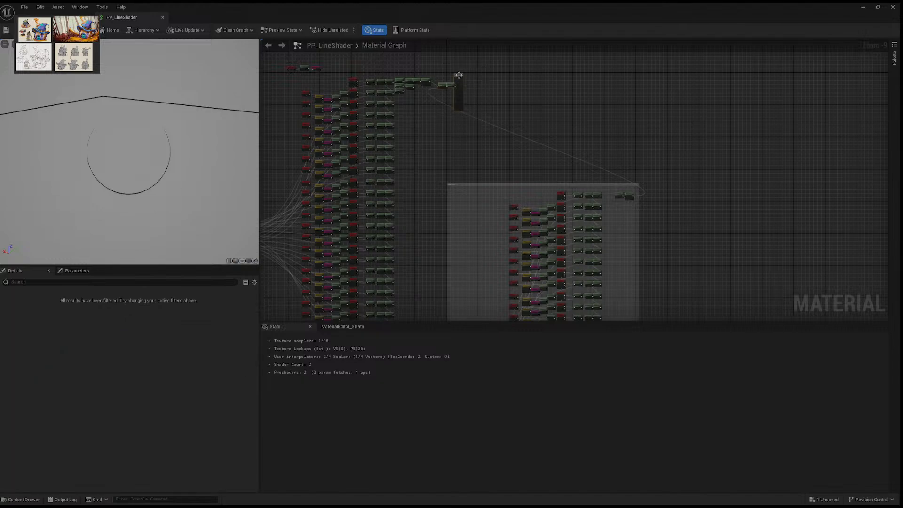
drag(459, 75, 743, 72)
right_drag(765, 106, 719, 194)
scroll(715, 205, up, 1)
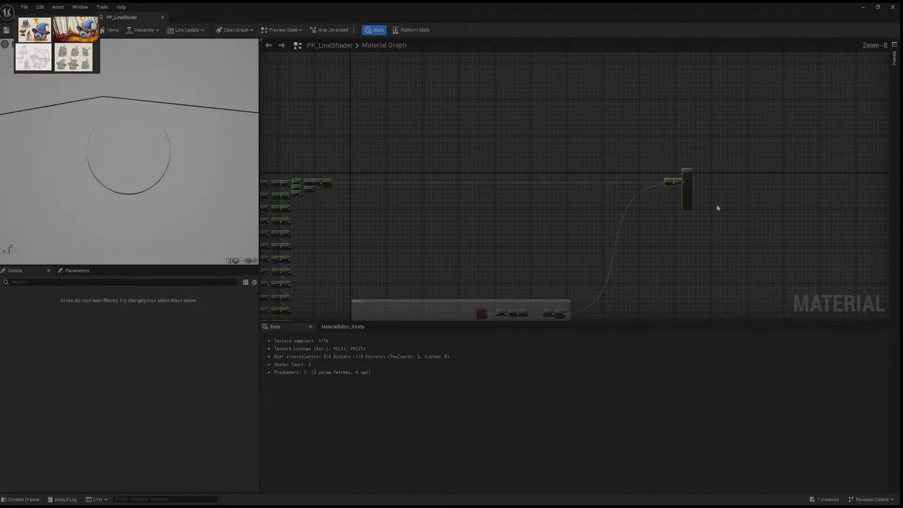
Step: Trace the long wires from the normal pass and Depth Pass to the relocated result nodes
scroll(629, 224, up, 2)
scroll(628, 224, up, 3)
right_drag(678, 163, 761, 174)
right_drag(407, 138, 778, 175)
right_drag(505, 138, 454, 145)
right_drag(657, 155, 364, 128)
right_drag(778, 155, 508, 141)
scroll(515, 143, down, 6)
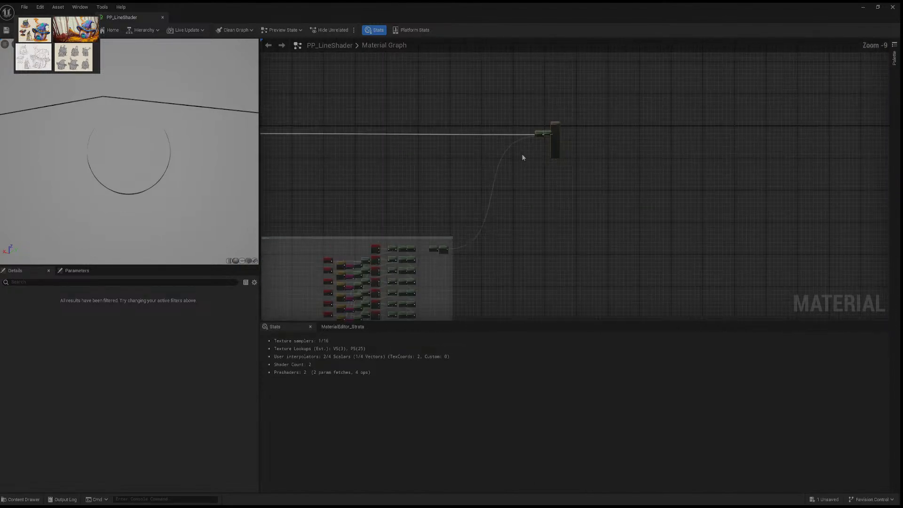
right_drag(524, 175, 671, 125)
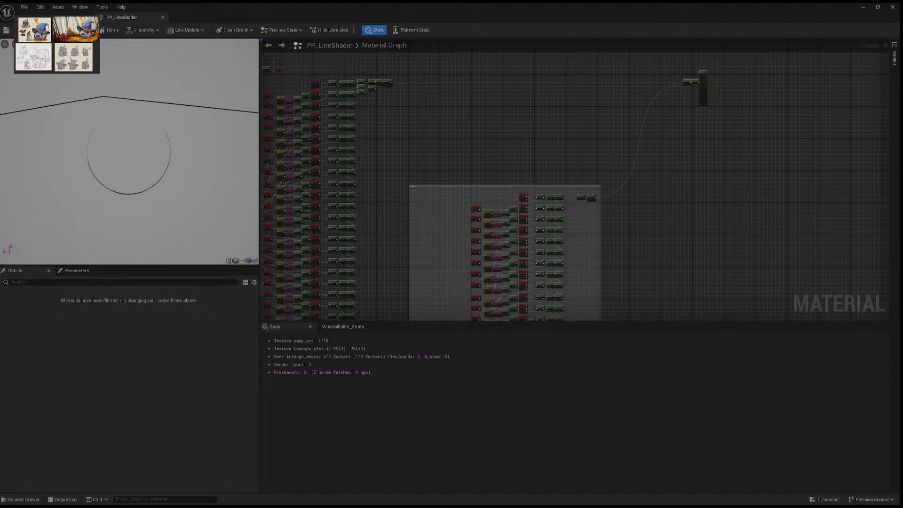
Step: Set all outer-ring constants of the normal pass's five-by-five kernel to -1
scroll(480, 149, up, 5)
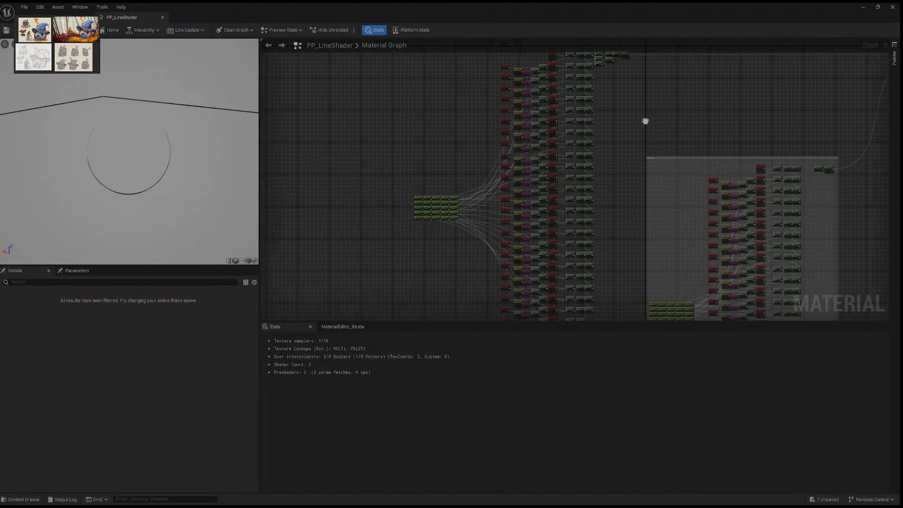
right_drag(565, 171, 573, 90)
scroll(569, 97, up, 4)
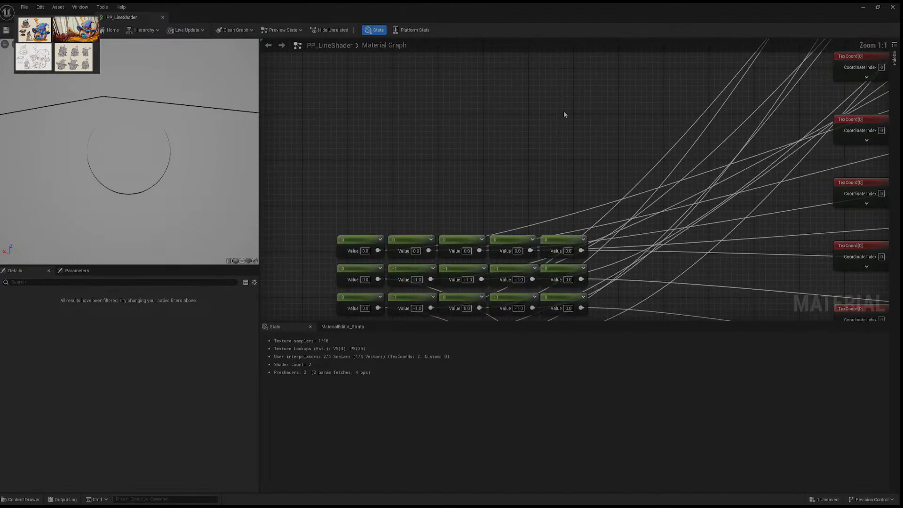
right_drag(555, 168, 589, 44)
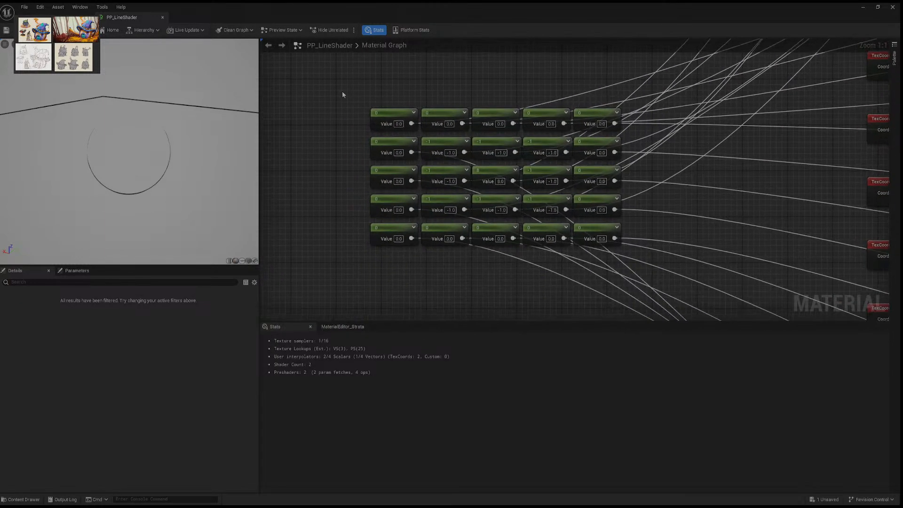
drag(359, 94, 624, 133)
shift+drag(589, 91, 617, 285)
shift+drag(632, 239, 391, 244)
shift+drag(364, 274, 406, 98)
click(128, 302)
key(BackSpace)
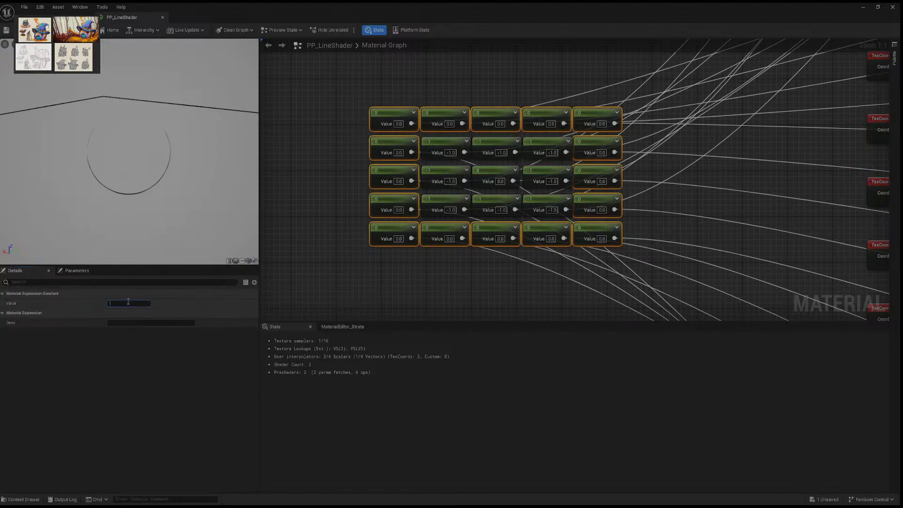
text(-1)
key(Return)
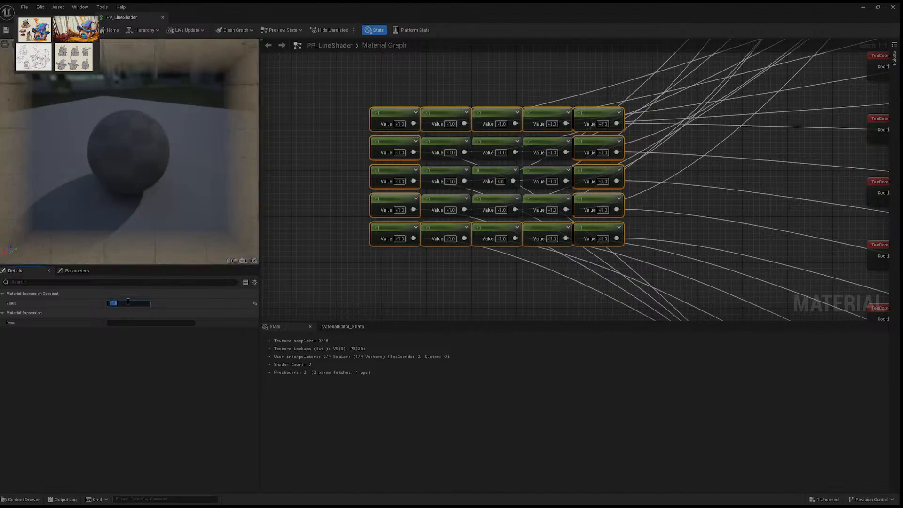
Step: Set the centre constant of the normal pass kernel to 24
right_drag(533, 66, 516, 74)
click(484, 188)
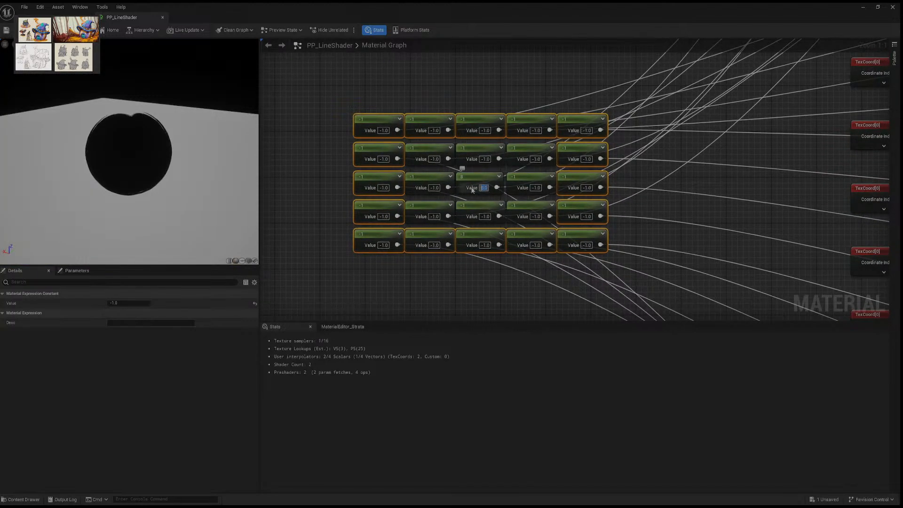
text(24)
key(Return)
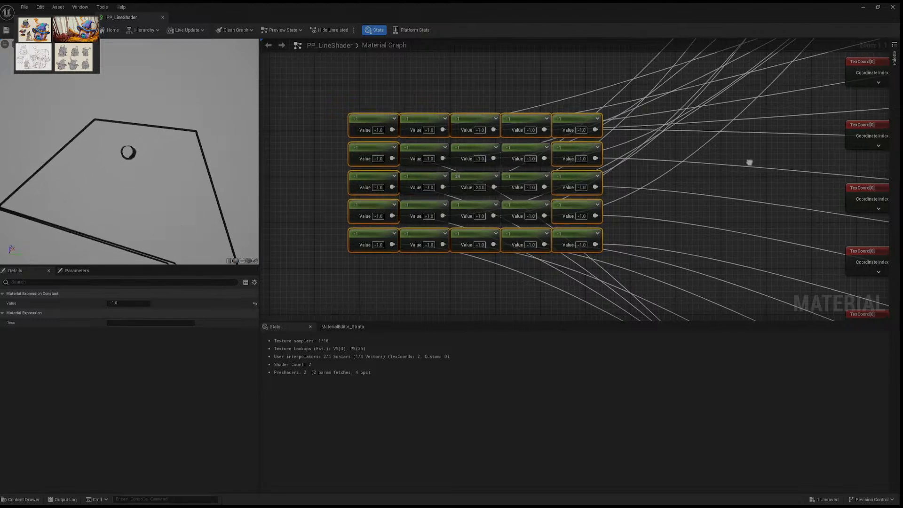
Step: Set all outer-ring constants of the Depth Pass's five-by-five kernel to -1
right_drag(748, 162, 593, 147)
scroll(585, 151, down, 6)
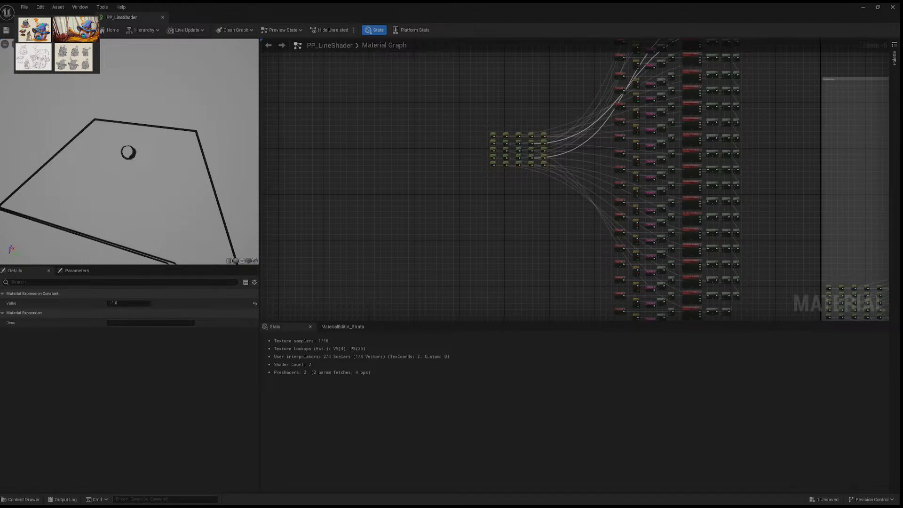
right_drag(746, 184, 559, 123)
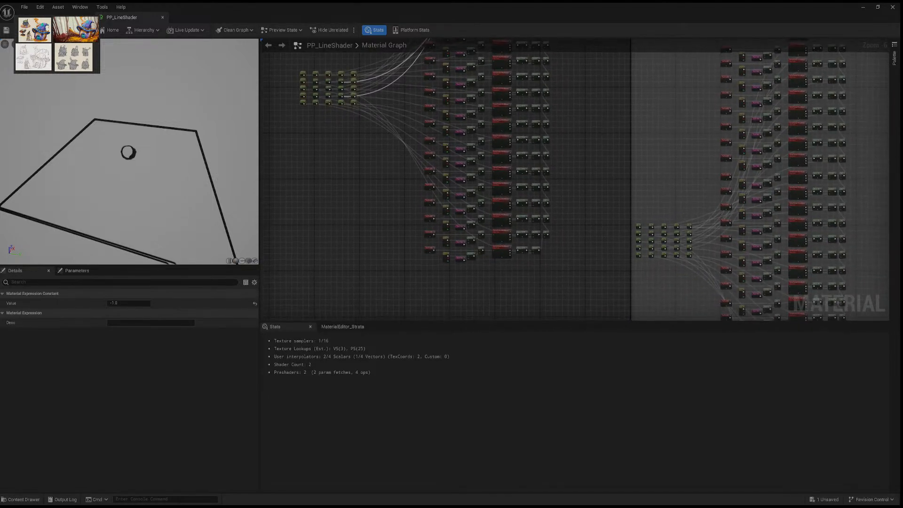
right_drag(648, 183, 533, 136)
scroll(532, 137, up, 6)
right_drag(665, 184, 516, 92)
drag(387, 112, 406, 115)
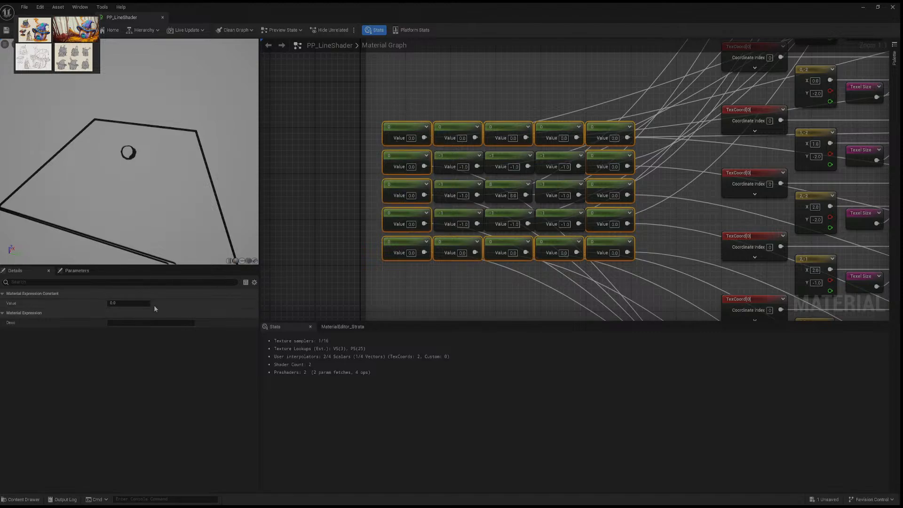
click(131, 303)
text(-1)
key(Return)
Step: Set the centre constant of the Depth Pass kernel to 24
click(513, 195)
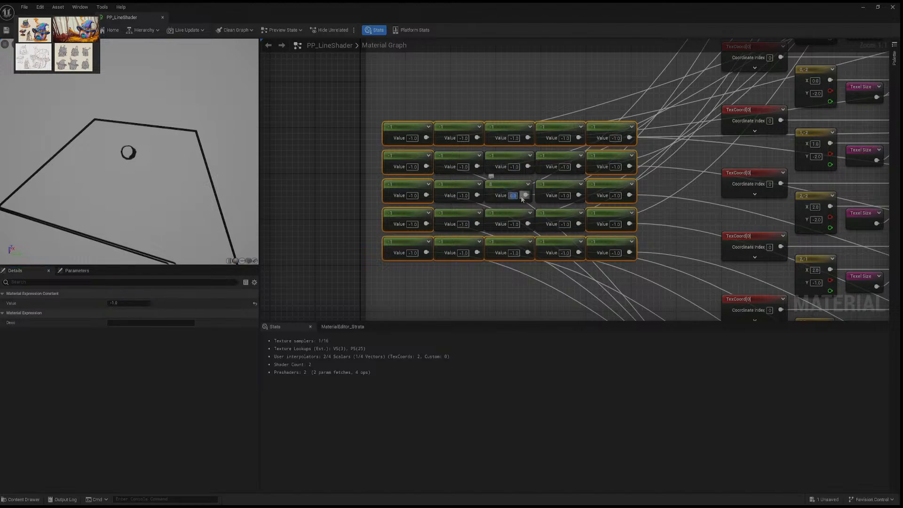
text(24)
key(Return)
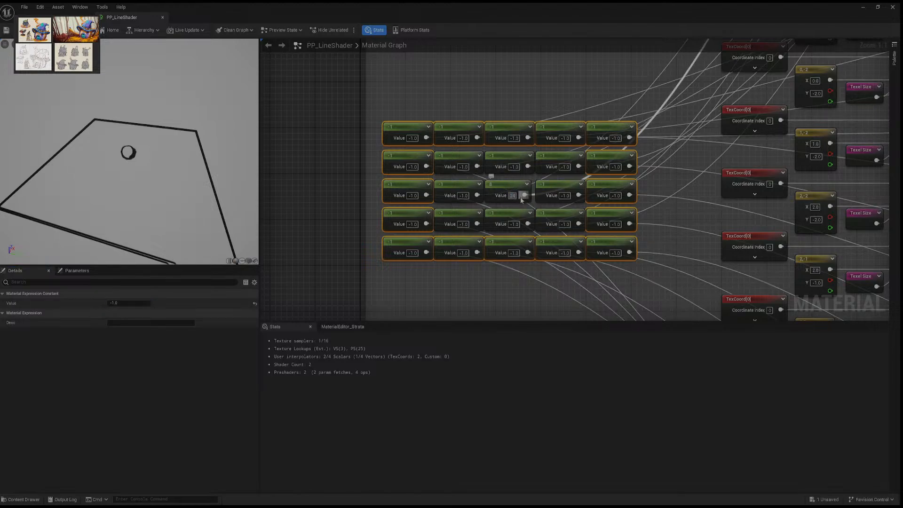
Step: Check the outlines closer in the material preview, save PP_LineShader and switch to the level
drag(211, 175, 236, 184)
scroll(190, 164, up, 6)
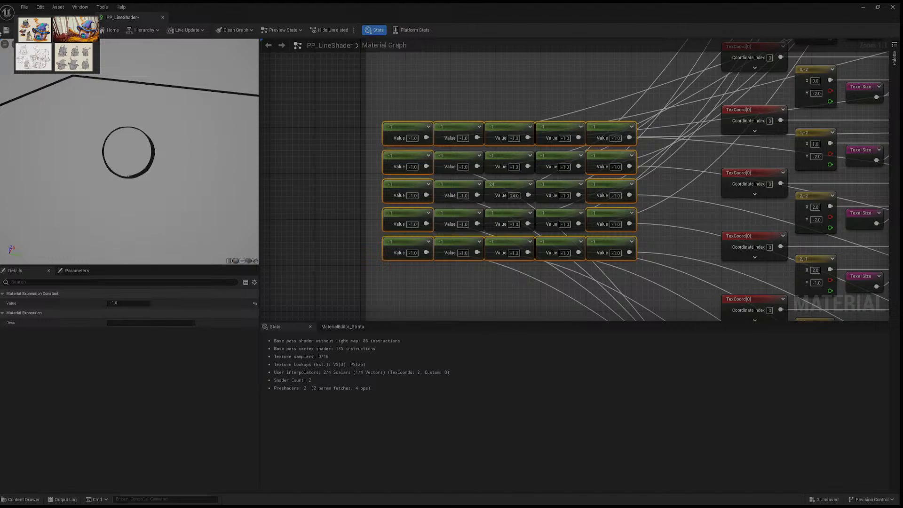
click(7, 30)
click(47, 18)
Step: Toggle the visibility of PostProcessVolume2 off and on to compare its effect on the level
right_drag(365, 152, 346, 154)
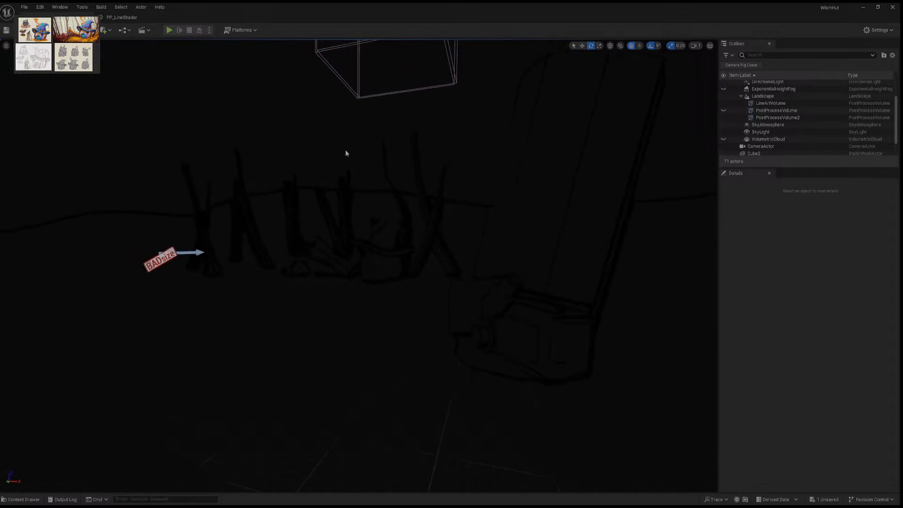
click(723, 117)
click(724, 117)
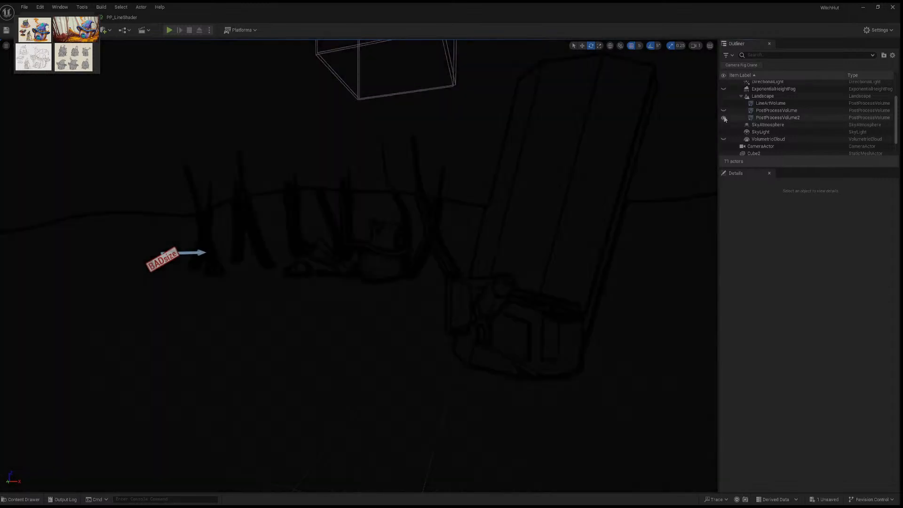
Step: Toggle the visibility of LineArtVolume and Cube2 off and on to check their effect on the level
click(724, 103)
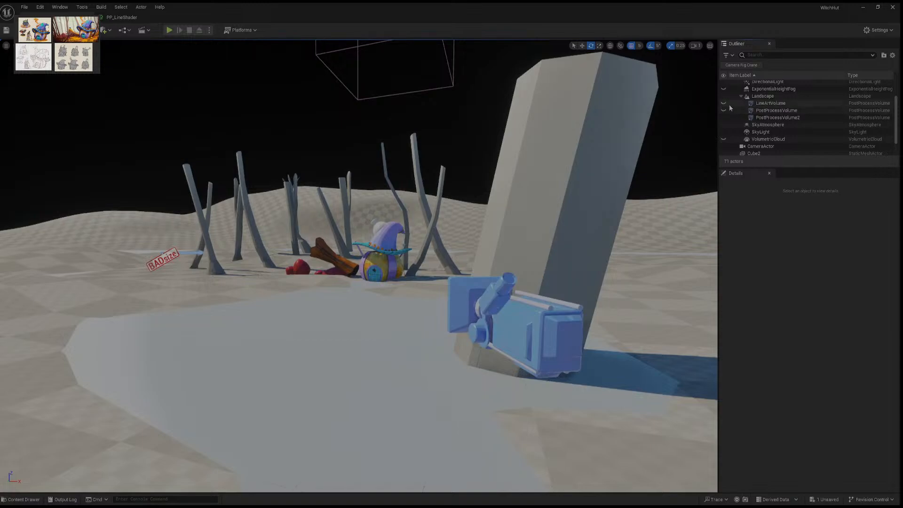
click(724, 103)
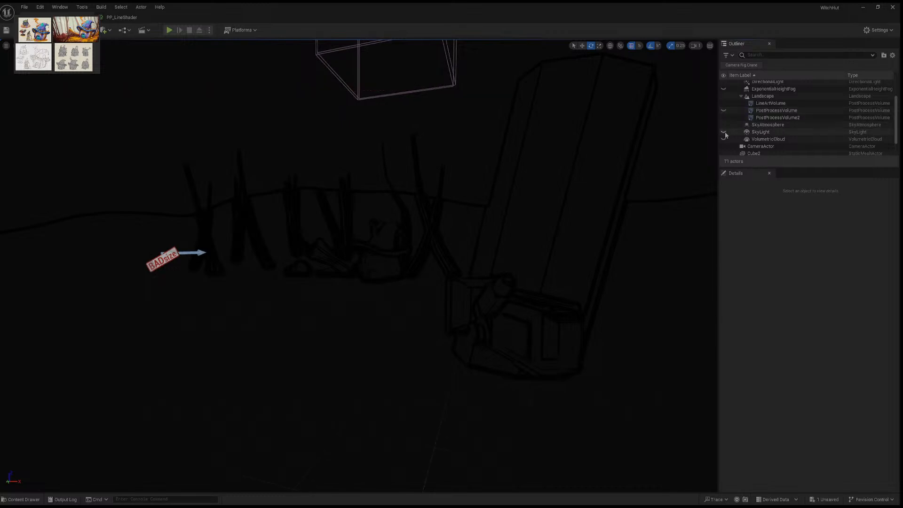
click(724, 154)
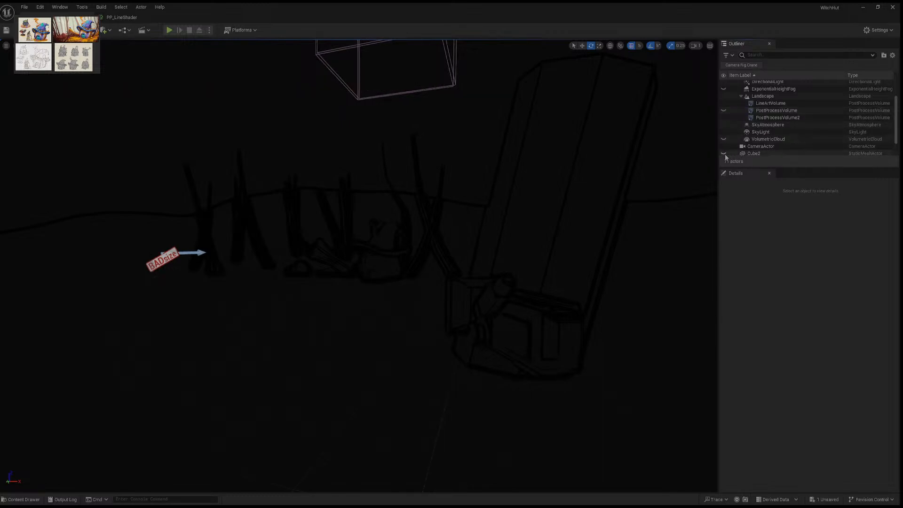
click(724, 154)
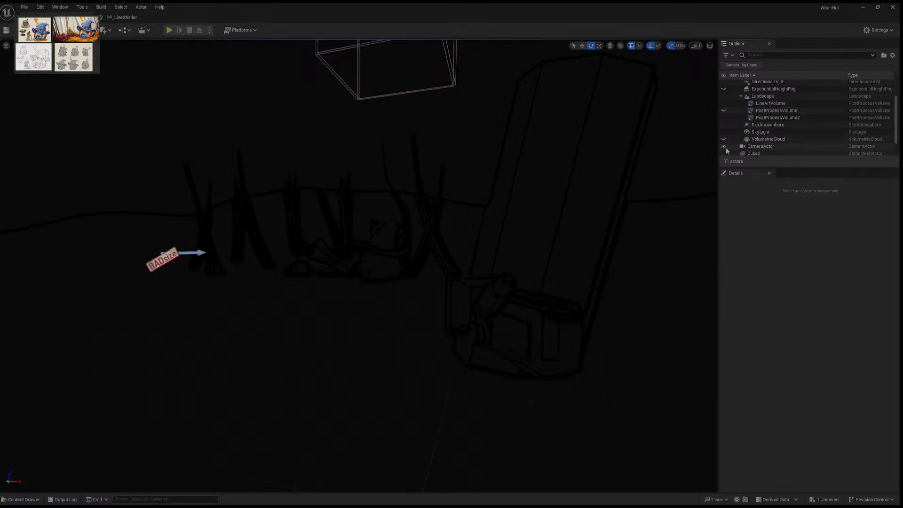
Step: Hide the Cube, Cube2 and Cube3 meshes in the level
scroll(738, 142, up, 1)
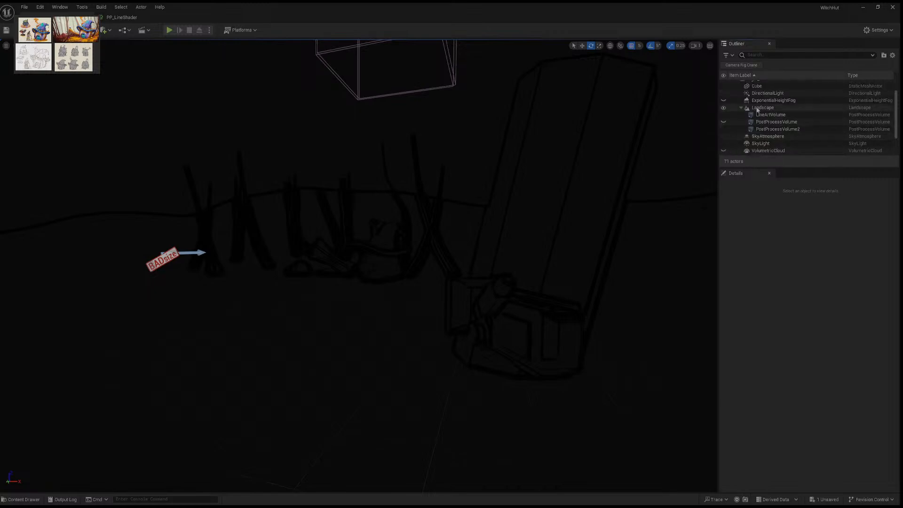
scroll(741, 99, up, 2)
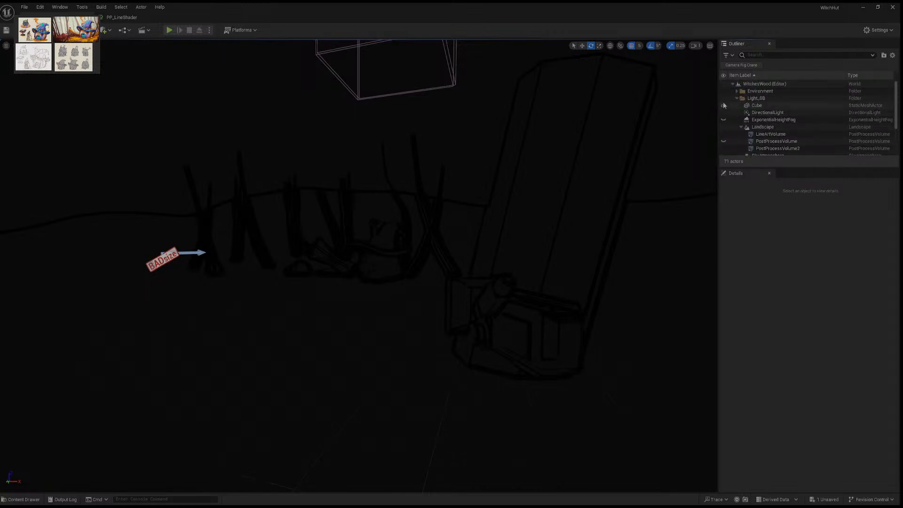
click(724, 106)
scroll(734, 117, down, 5)
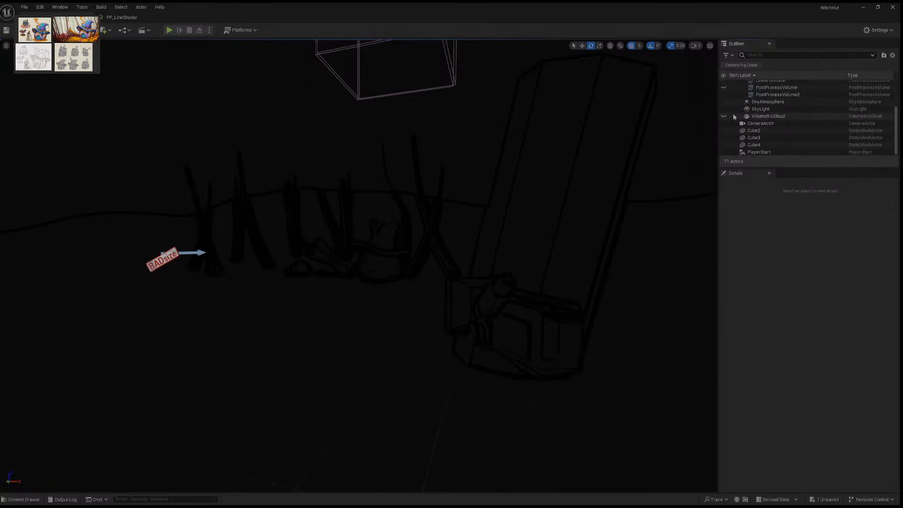
click(725, 138)
scroll(740, 148, up, 1)
scroll(740, 148, up, 3)
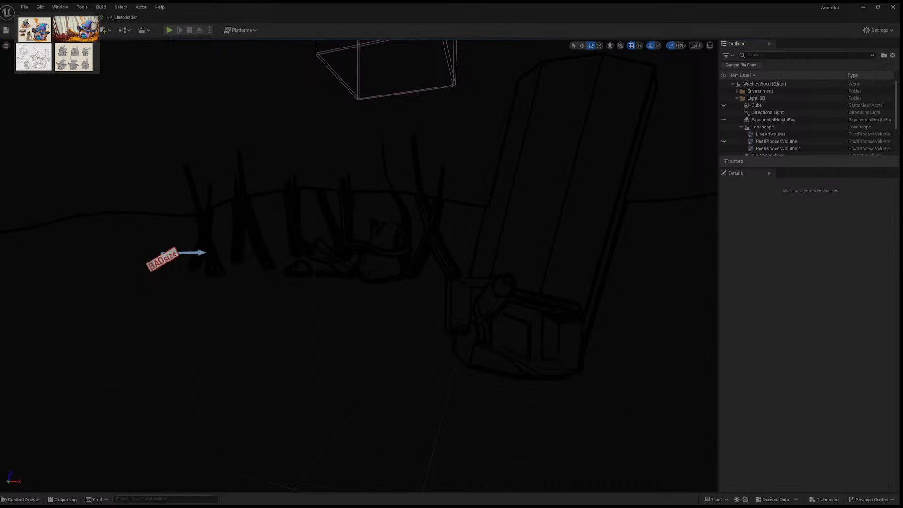
Step: Switch to the PP_LineShader material graph and examine the Depth Pass kernel constants and the sampling rows they feed
click(132, 20)
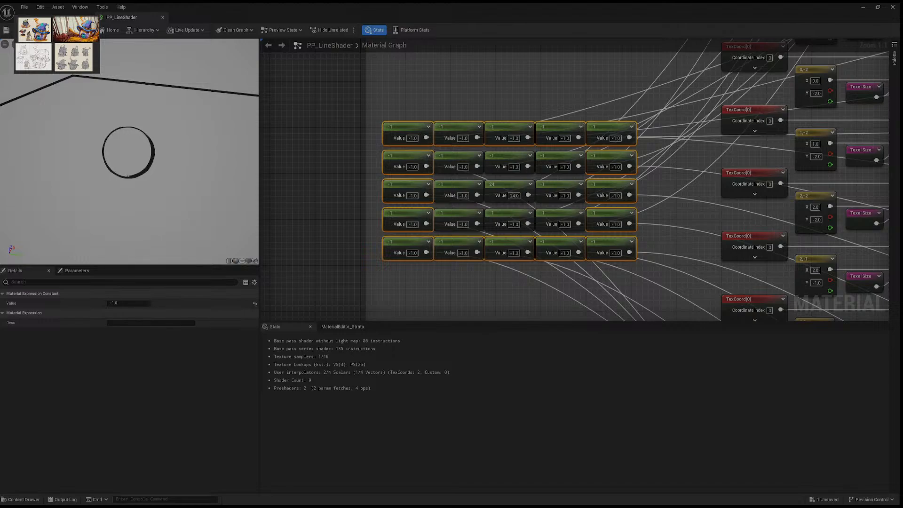
scroll(361, 120, down, 5)
right_drag(331, 104, 670, 140)
right_drag(475, 111, 611, 219)
right_drag(474, 118, 501, 244)
scroll(448, 208, up, 2)
right_drag(382, 187, 431, 206)
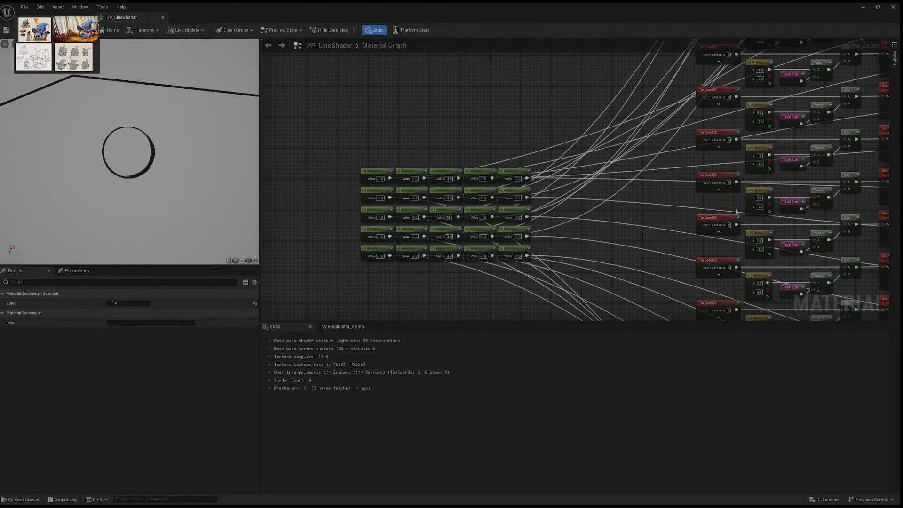
right_drag(725, 205, 391, 131)
right_drag(767, 169, 582, 131)
right_drag(463, 123, 741, 213)
right_drag(380, 106, 146, 41)
right_drag(663, 137, 506, 105)
right_drag(792, 167, 510, 94)
scroll(560, 122, down, 2)
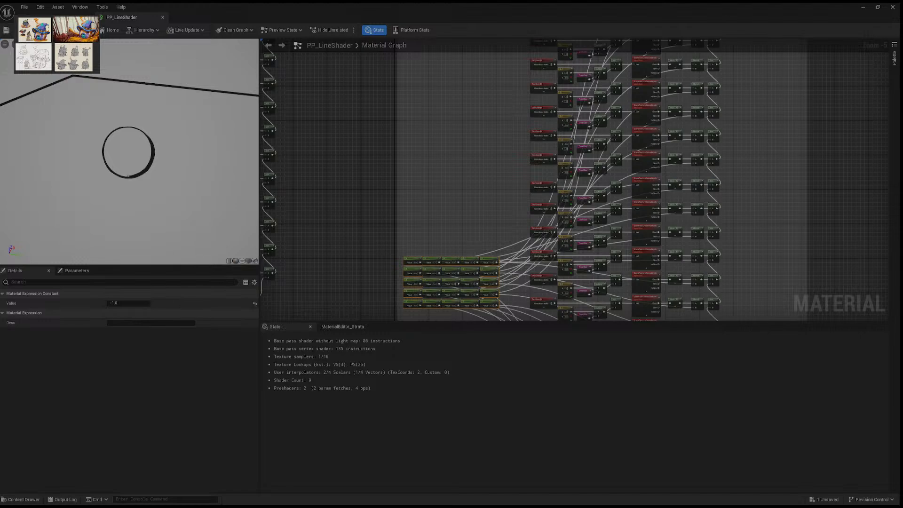
scroll(426, 191, down, 6)
right_drag(426, 190, 508, 193)
scroll(507, 192, down, 1)
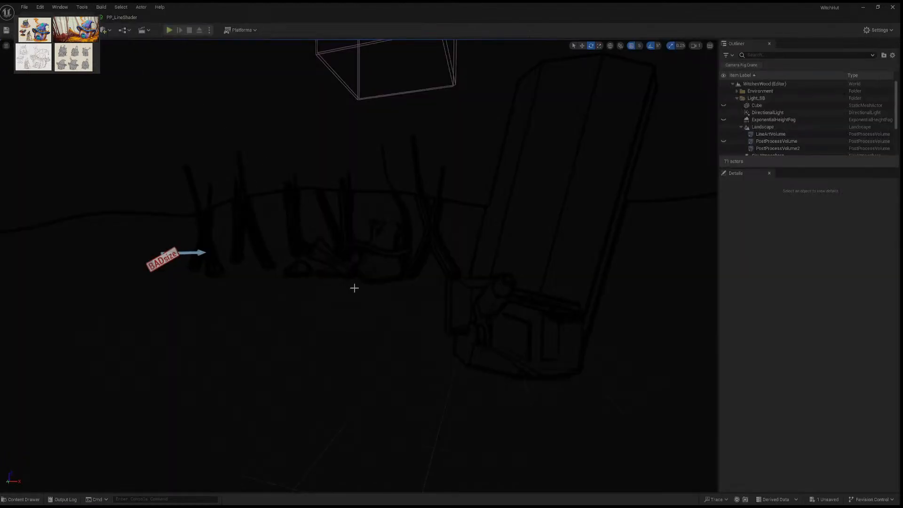
Step: Return to the level and inspect the outlines of the trees and the hut from different distances
right_drag(353, 286, 352, 286)
key(w)
key(w)
key(s)
key(w)
key(s)
key(w)
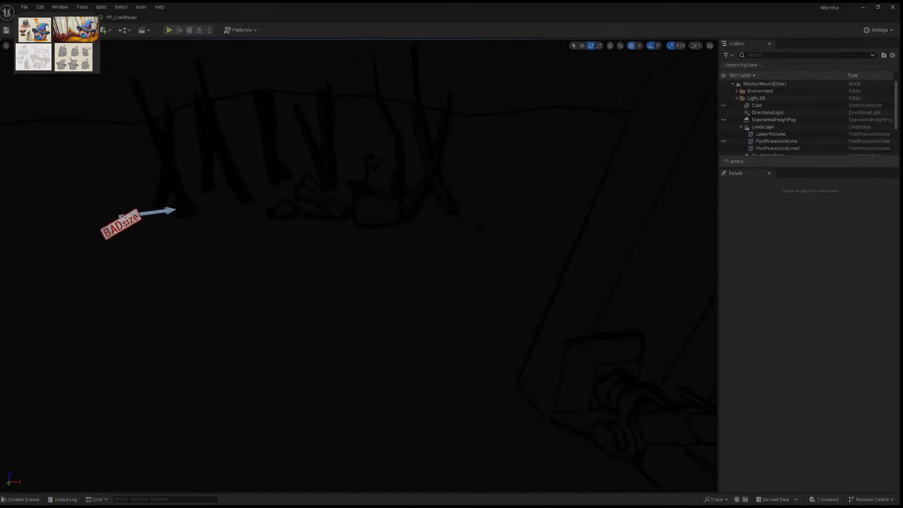
right_drag(147, 88, 147, 88)
key(s)
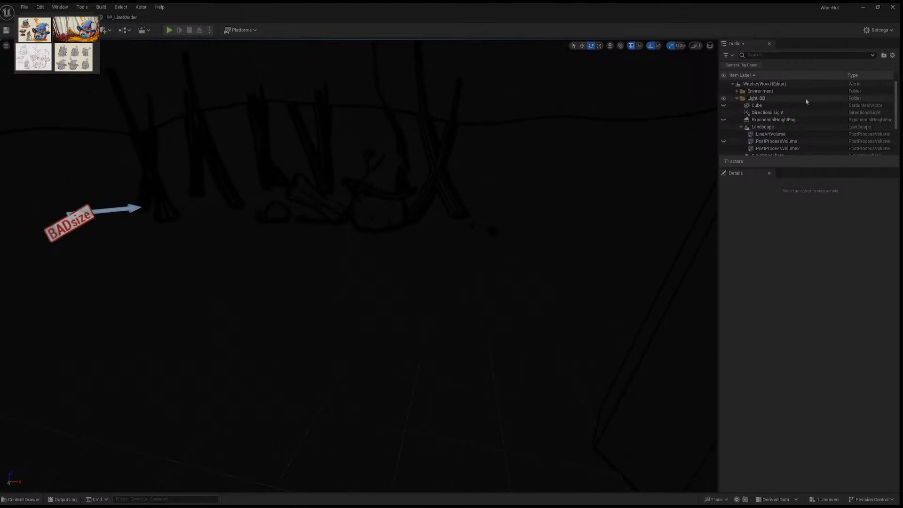
Step: Delete the ExponentialHeightFog and PostProcessVolume actors from the level
click(793, 122)
key(Delete)
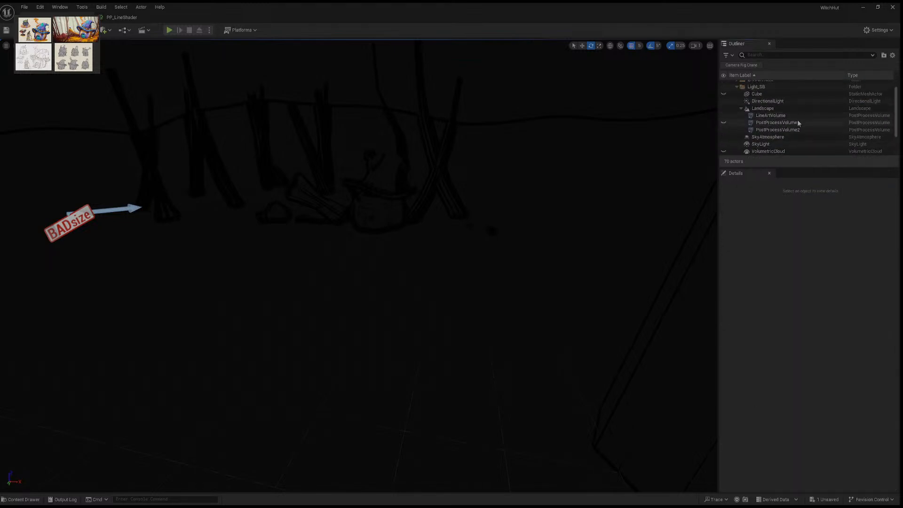
click(803, 123)
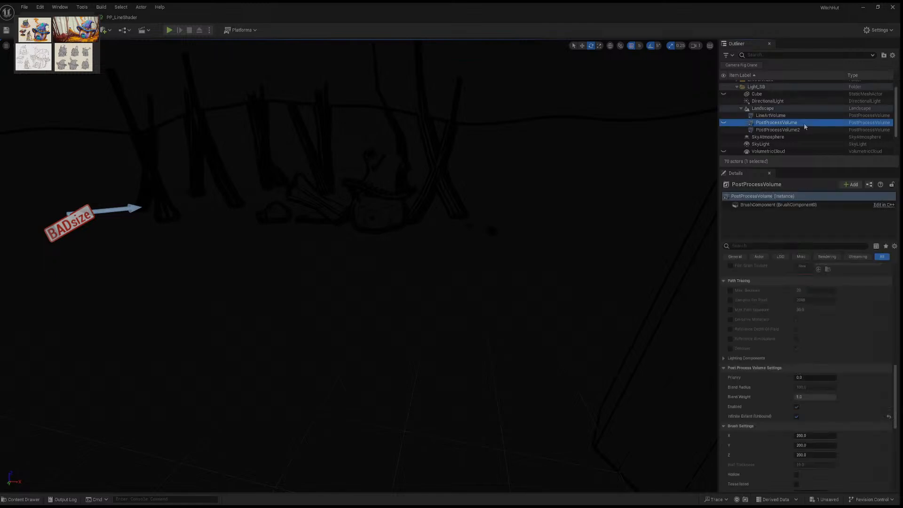
key(Delete)
Step: Hide PostProcessVolume2 so that only LineArtVolume acts on the level
click(801, 122)
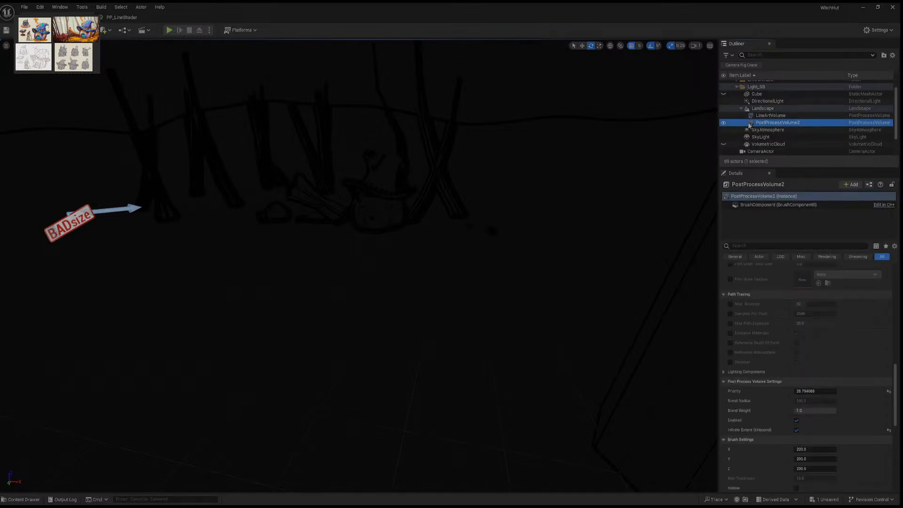
click(724, 122)
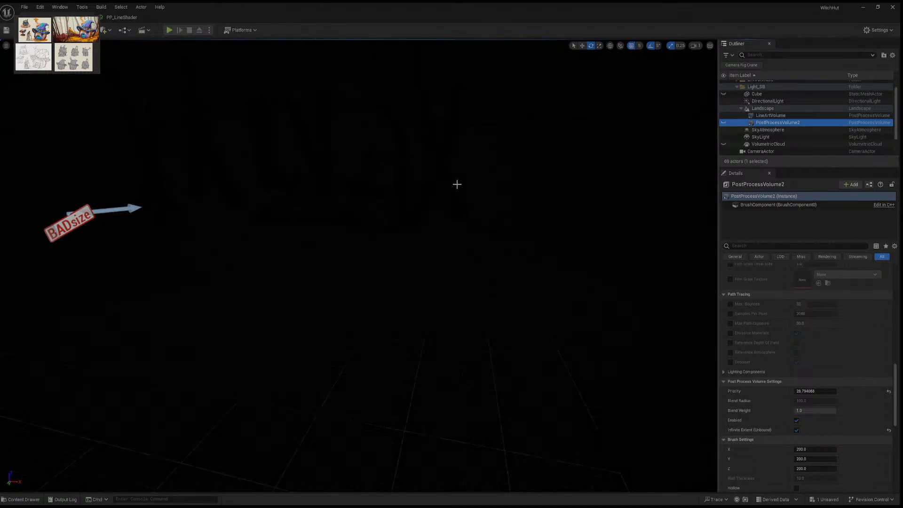
right_drag(459, 184, 452, 154)
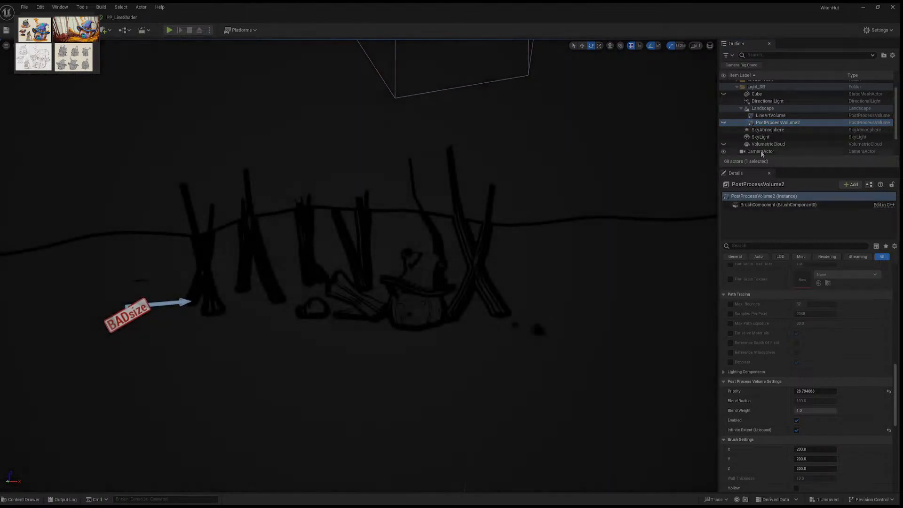
scroll(762, 146, down, 1)
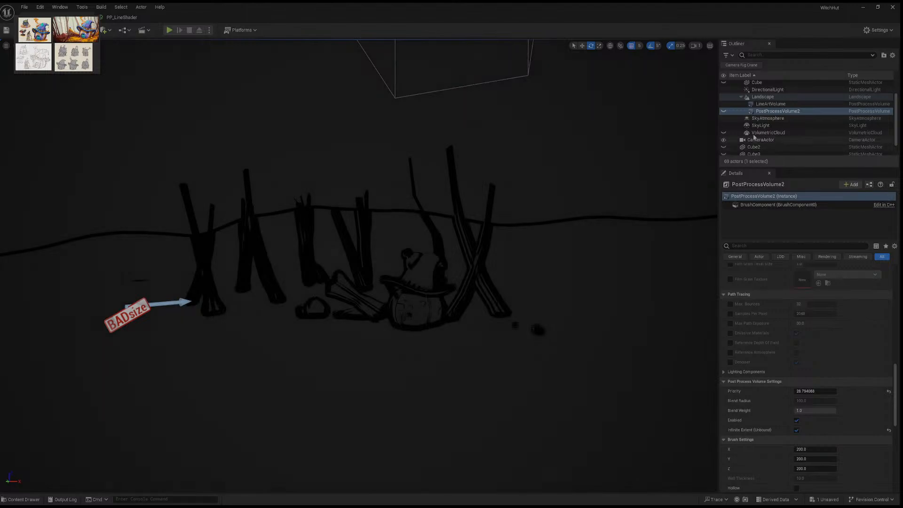
click(725, 83)
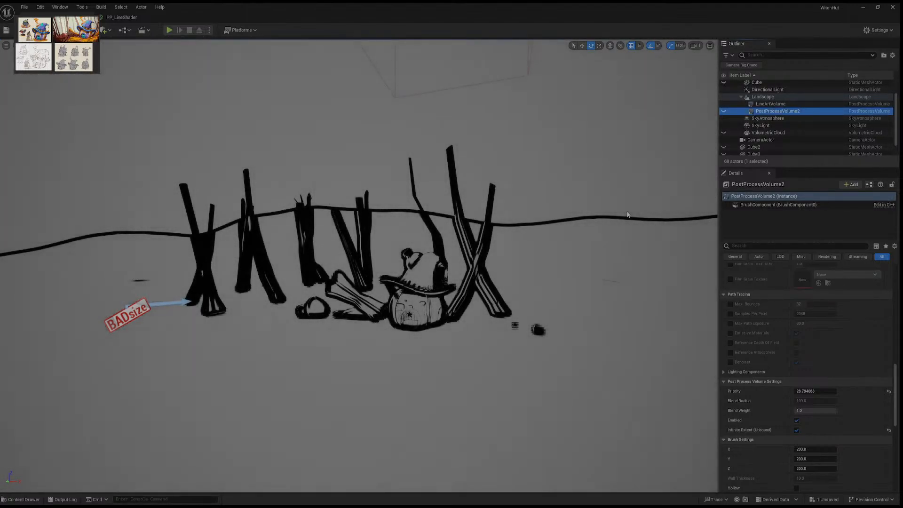
Step: Fly around the trees and the pumpkin hut to examine the line art without PostProcessVolume2
right_drag(359, 266, 298, 267)
key(w)
key(d)
key(w)
key(a)
key(w)
key(d)
key(a)
key(s)
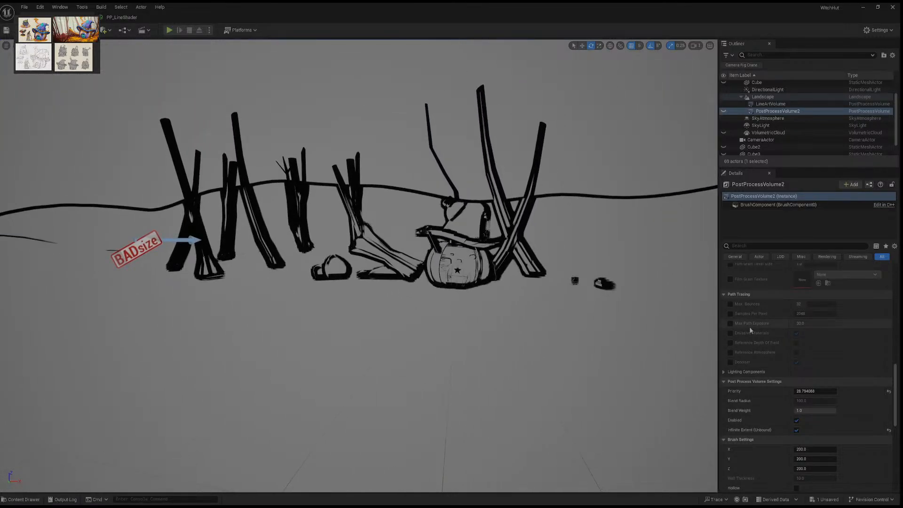
Step: Compare the post process volume settings of PostProcessVolume2 and LineArtVolume, focusing the view on LineArtVolume
scroll(794, 300, down, 3)
scroll(795, 310, down, 10)
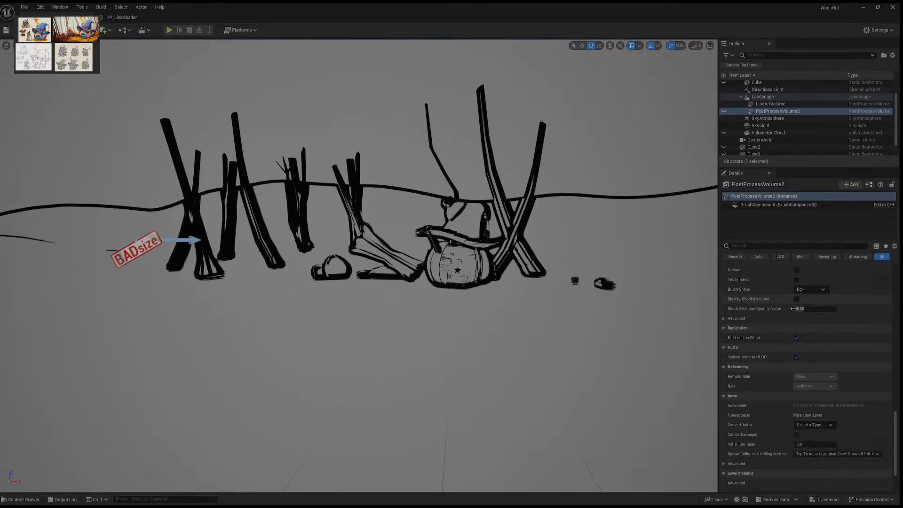
scroll(800, 353, up, 7)
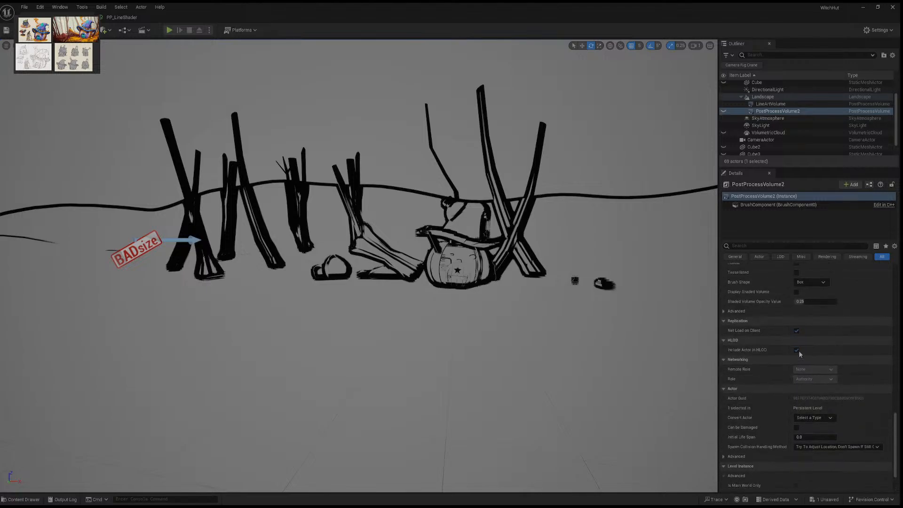
click(774, 104)
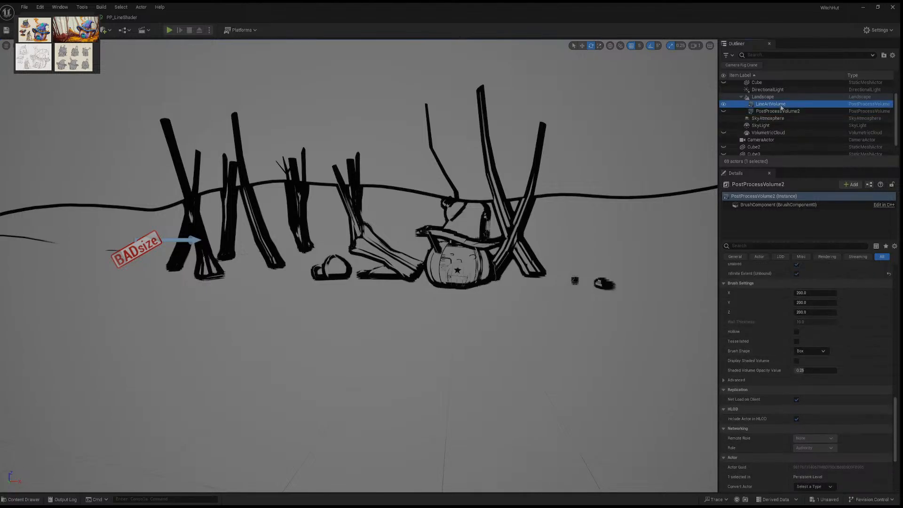
click(789, 111)
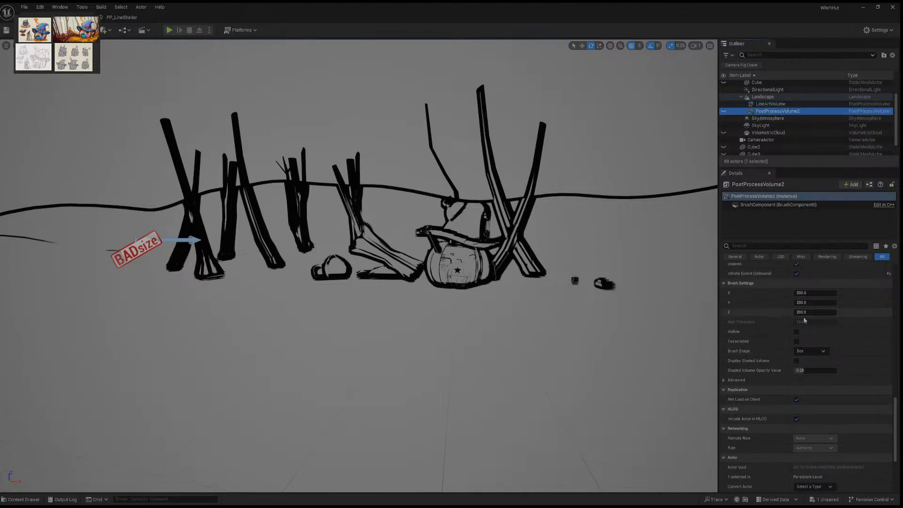
scroll(805, 318, down, 3)
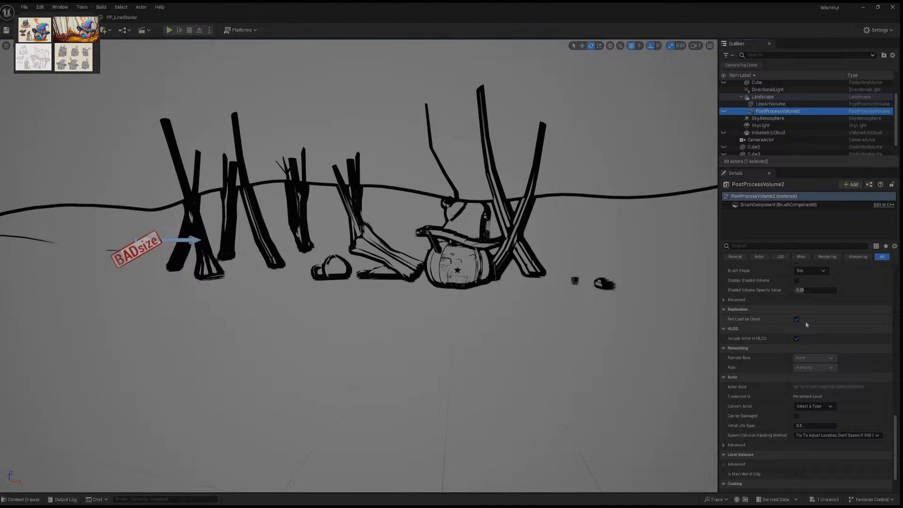
scroll(805, 321, up, 3)
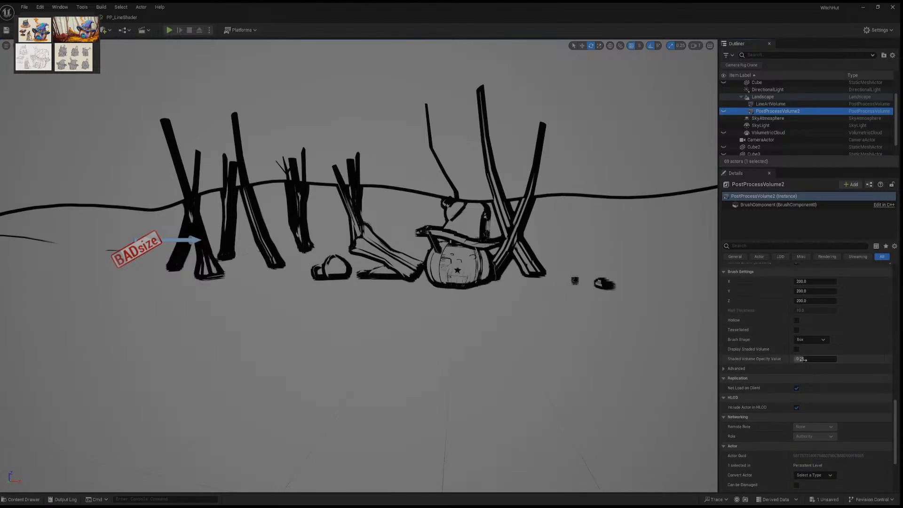
click(774, 104)
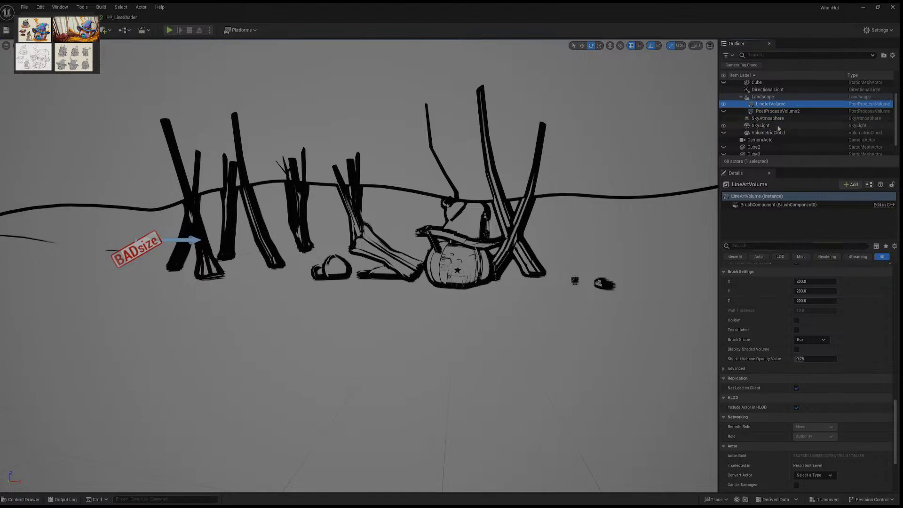
double_click(781, 105)
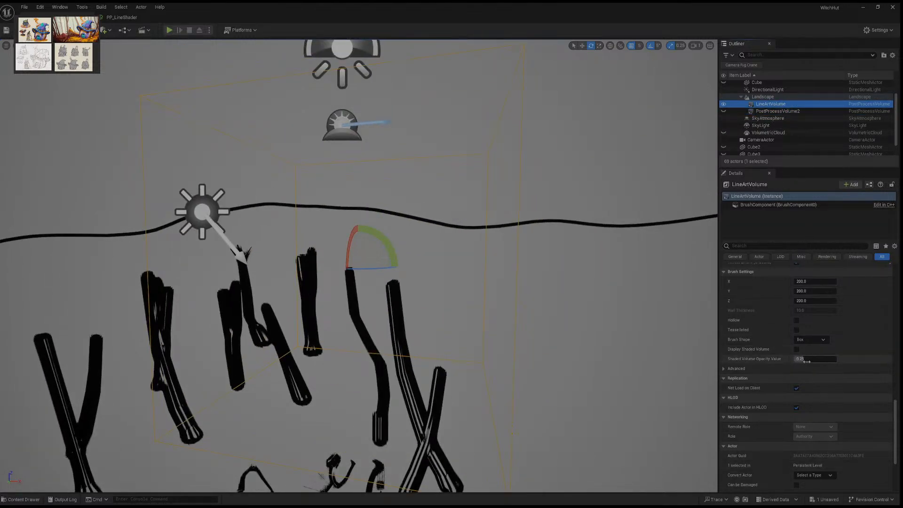
scroll(812, 364, up, 3)
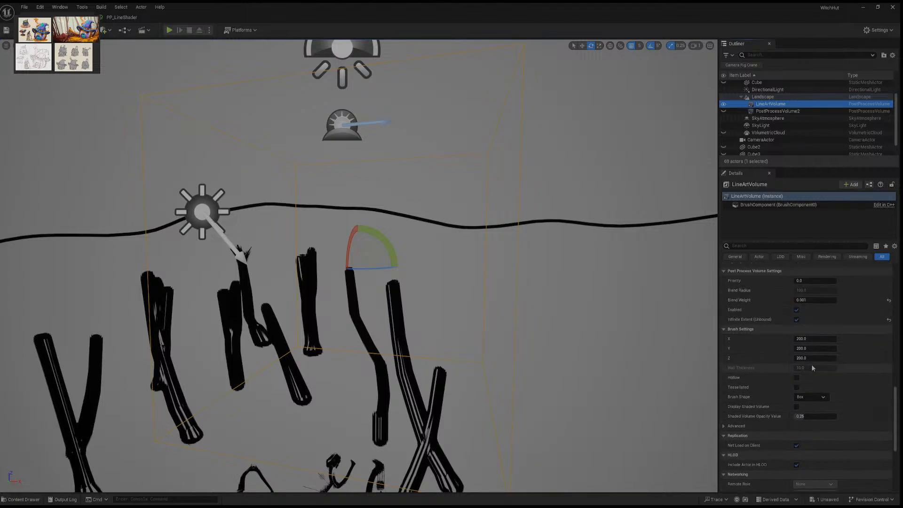
scroll(812, 364, up, 2)
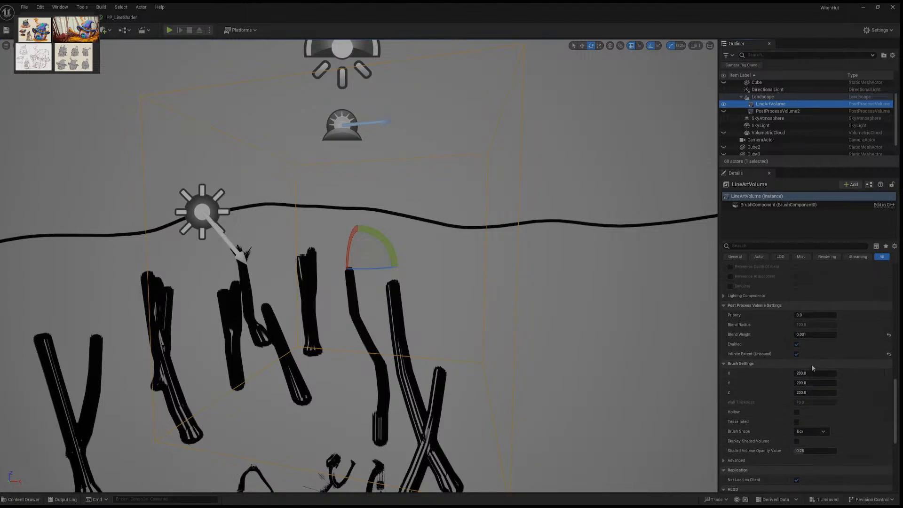
Step: Lower the Blend Weight of PostProcessVolume2 to about 0.145 and keep the volume selected
click(799, 112)
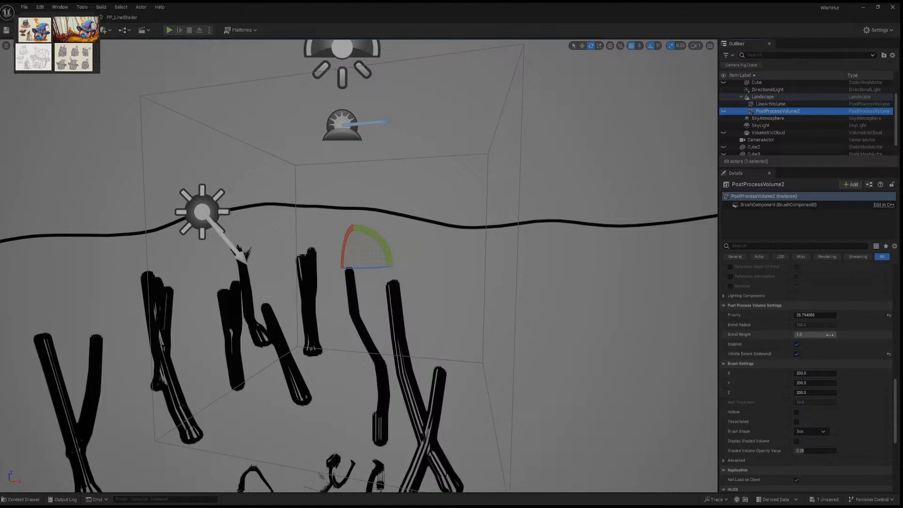
drag(830, 335, 804, 335)
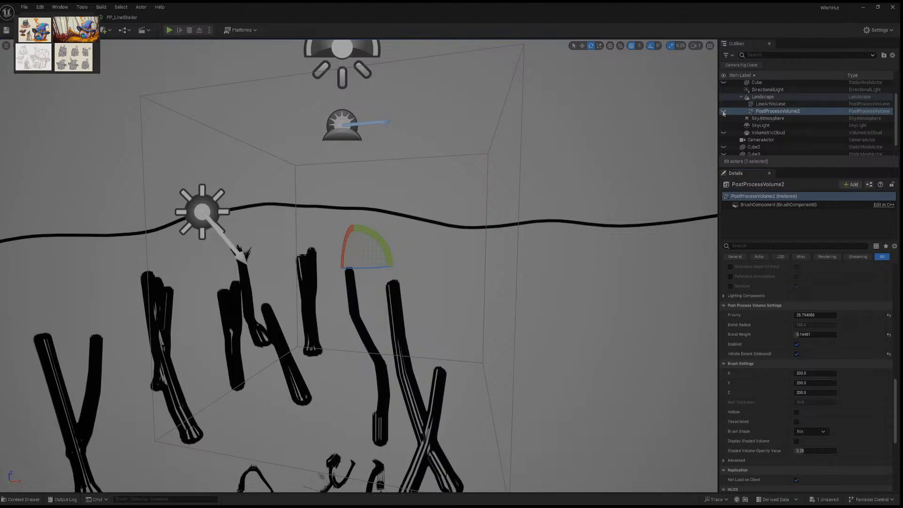
click(785, 113)
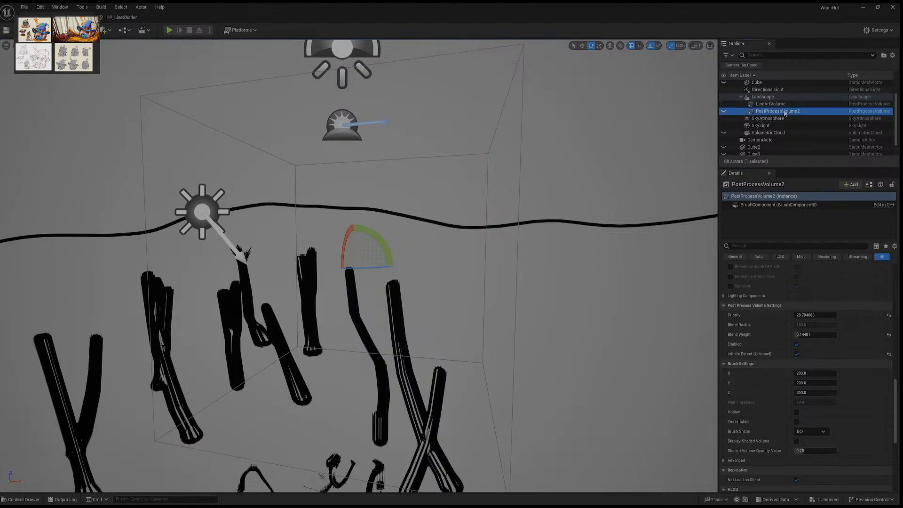
Step: Show PostProcessVolume2 again, raise its Blend Weight to about 0.28, and view the line art close to the pumpkin hut
click(724, 111)
scroll(799, 397, down, 2)
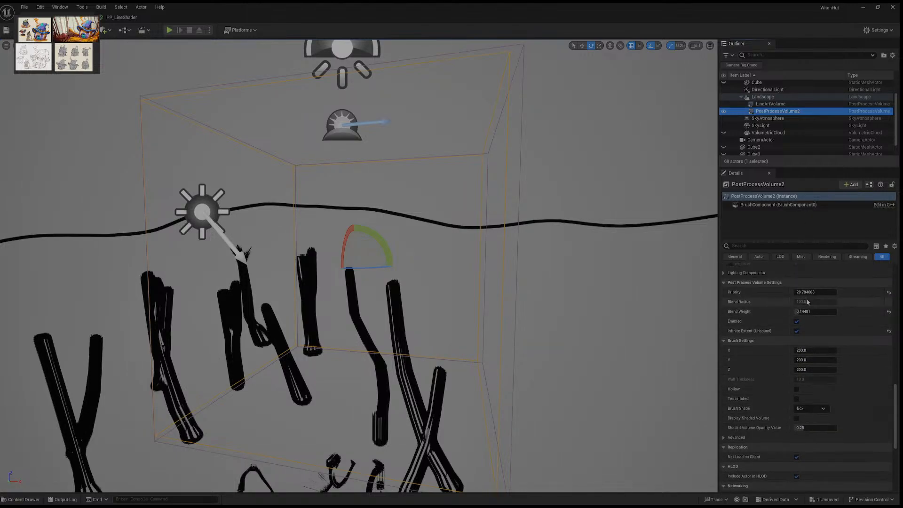
drag(801, 312, 807, 312)
right_drag(555, 301, 539, 365)
key(w)
key(w)
right_drag(571, 141, 598, 136)
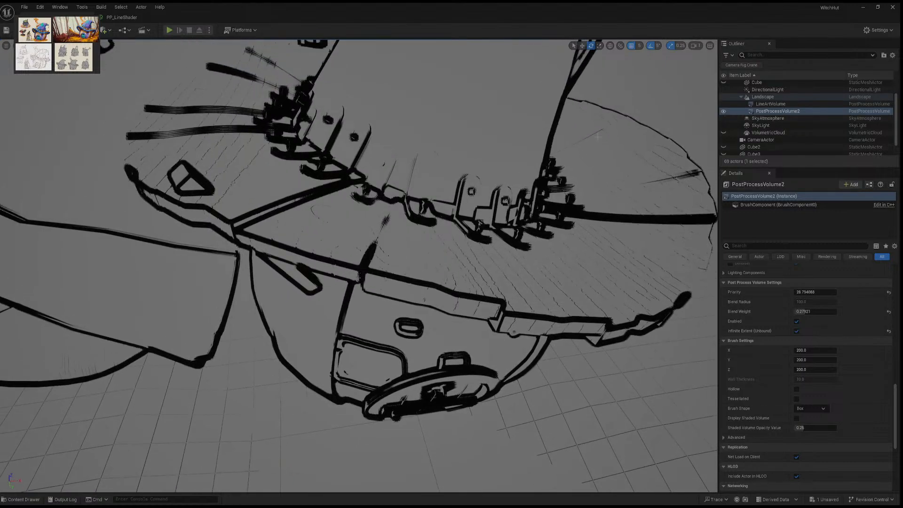
Step: Compare the hut with PostProcessVolume2 off and on, and raise the volume's Blend Weight to about 0.55
click(725, 112)
click(724, 112)
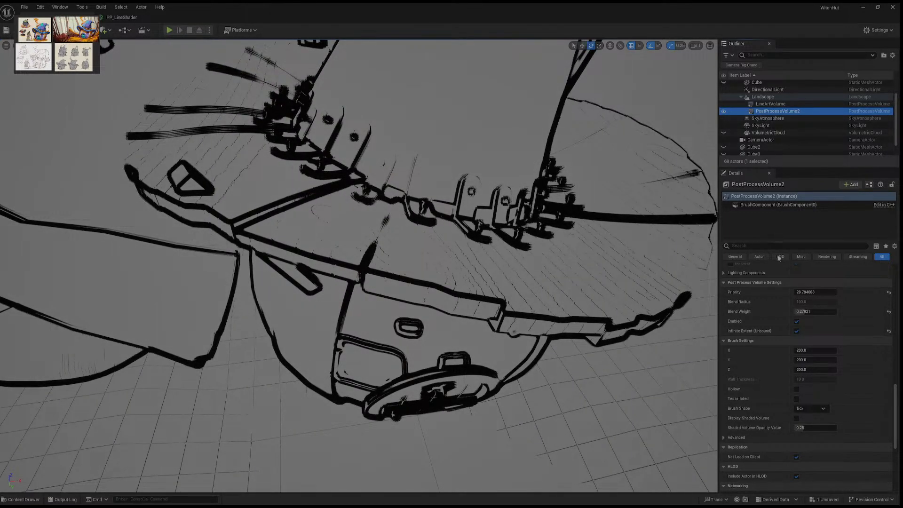
drag(805, 312, 807, 311)
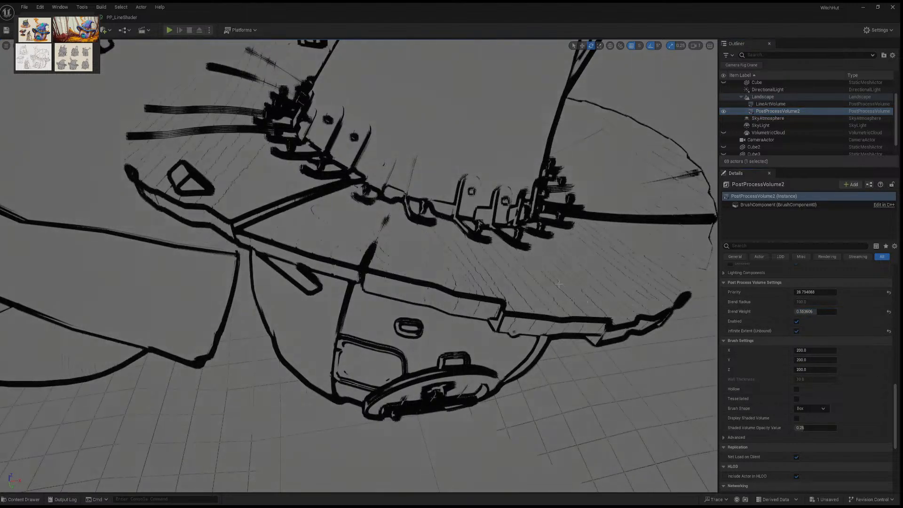
right_drag(550, 267, 541, 227)
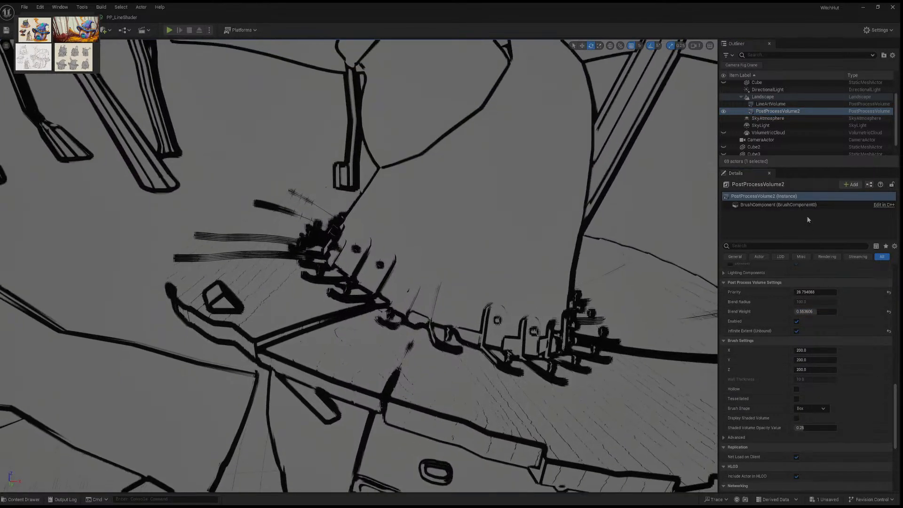
Step: Hide LineArtVolume and examine the hut and its surroundings with only PostProcessVolume2 active
click(723, 103)
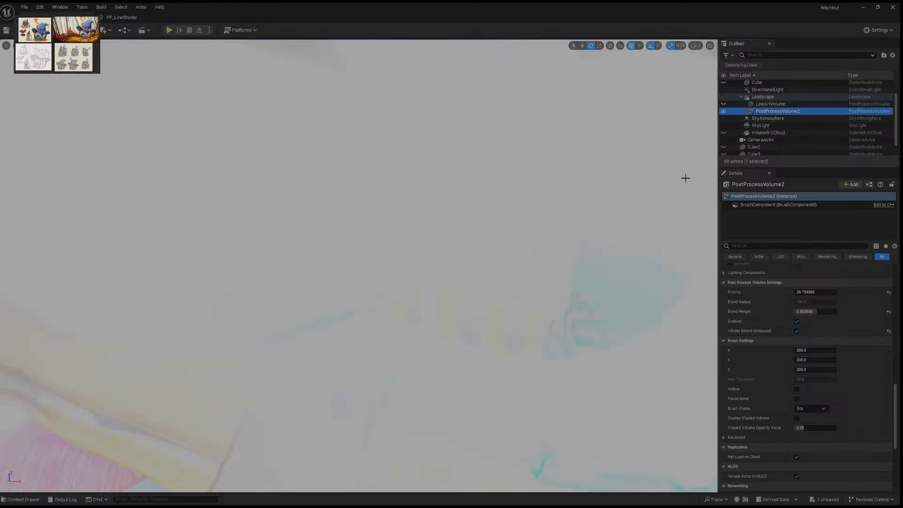
right_drag(686, 178, 684, 202)
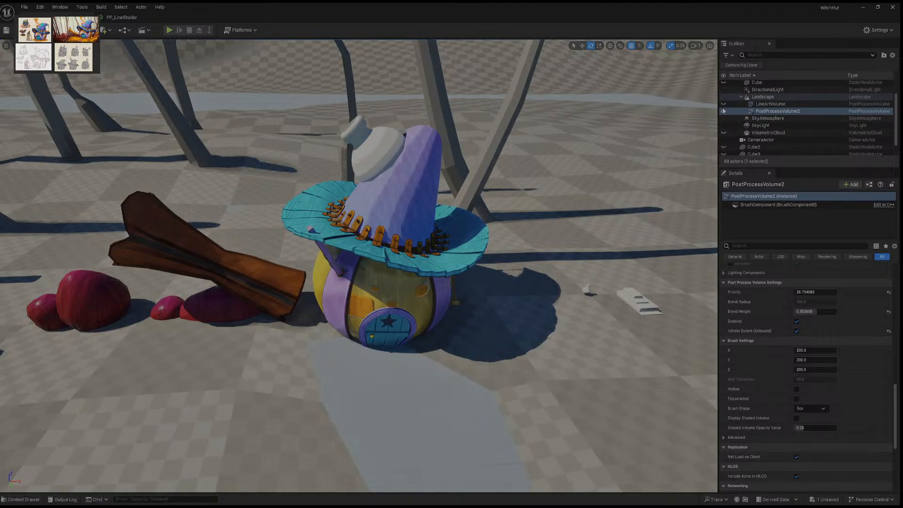
right_drag(678, 179, 675, 212)
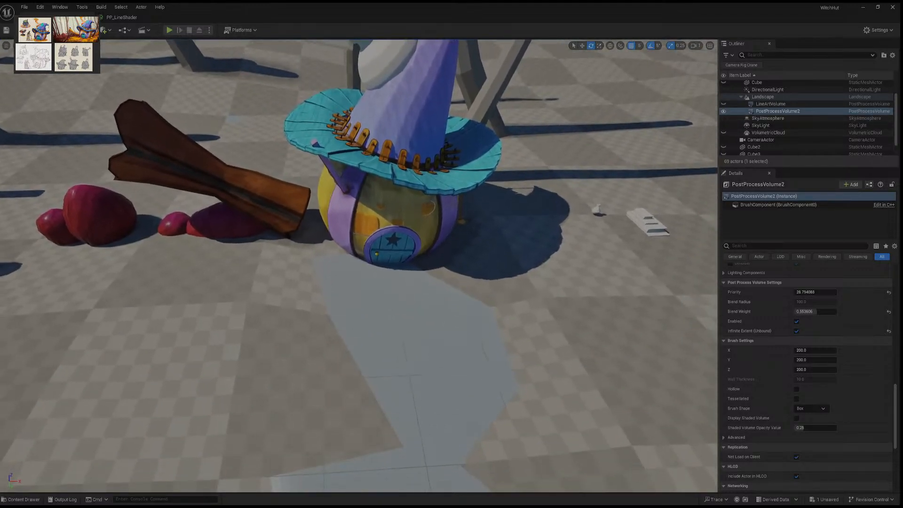
scroll(359, 265, down, 6)
scroll(358, 266, up, 4)
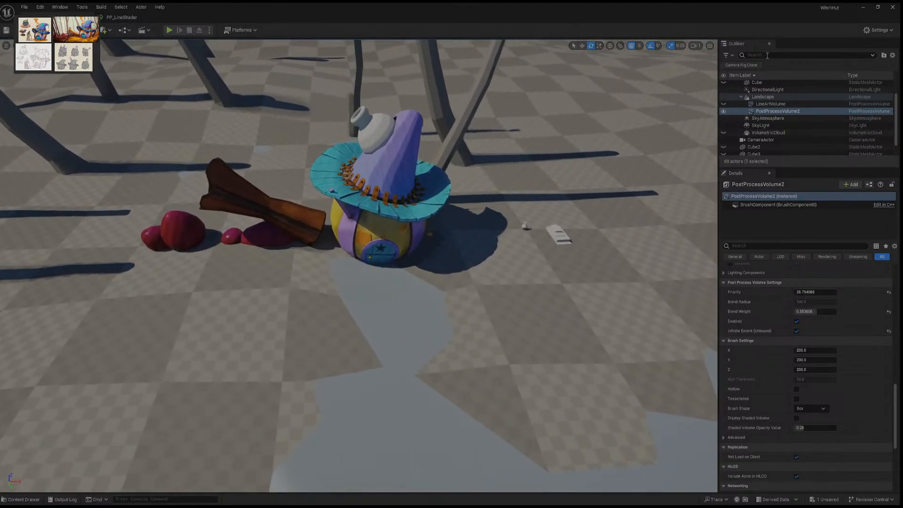
Step: Show LineArtVolume again, examine the outlines from a distance, and review the settings of PostProcessVolume2
click(724, 104)
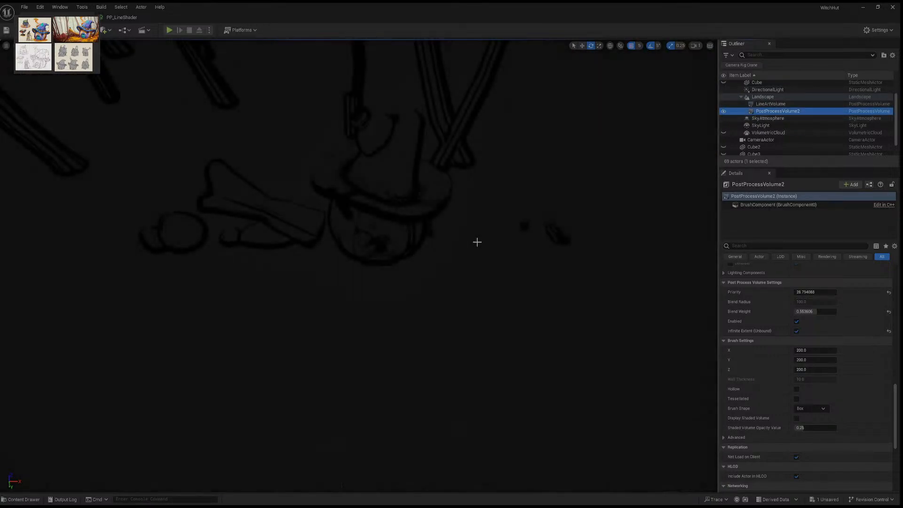
right_drag(471, 229, 476, 209)
key(w)
key(s)
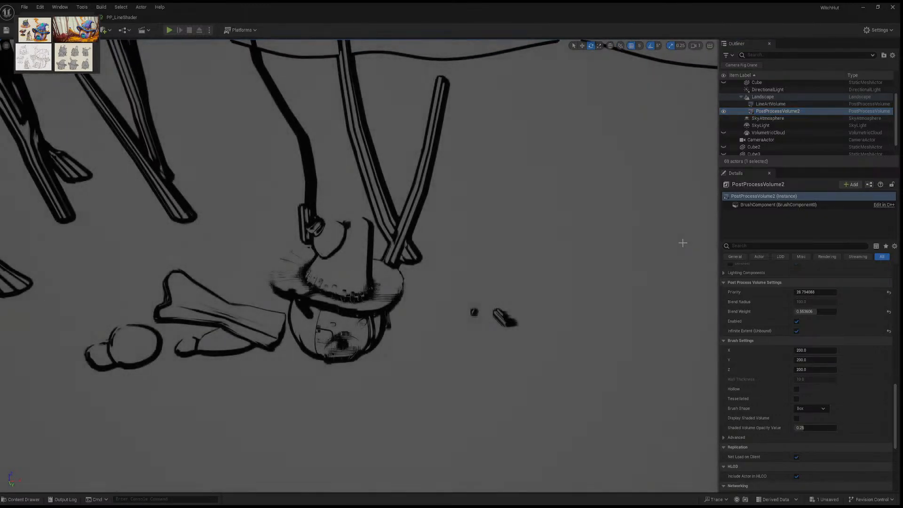
scroll(780, 304, up, 6)
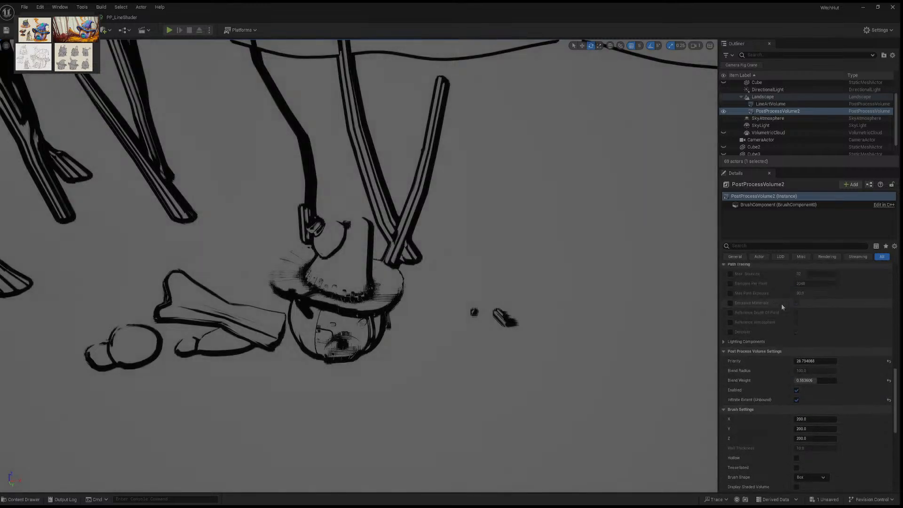
scroll(783, 305, down, 10)
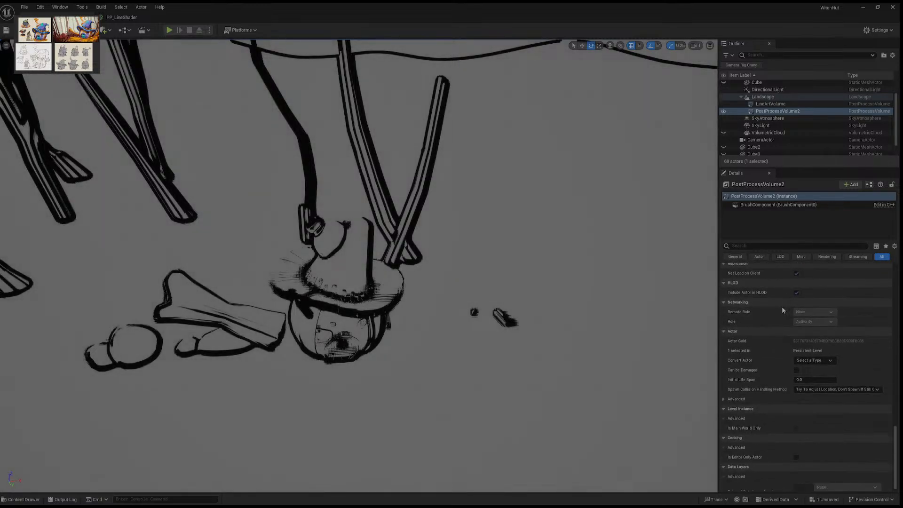
scroll(782, 307, up, 8)
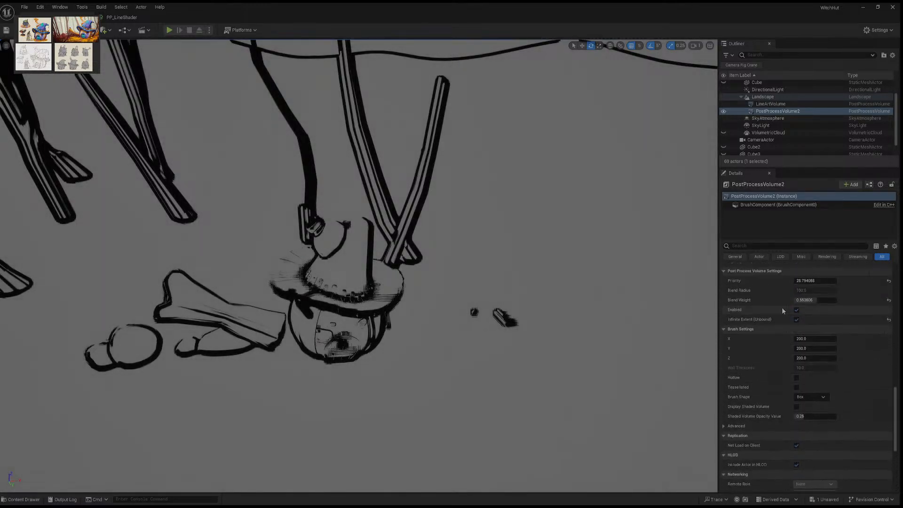
Step: Hide both LineArtVolume and PostProcessVolume2, and bring the Post Process Materials of PostProcessVolume2 into view
click(724, 104)
scroll(796, 269, down, 5)
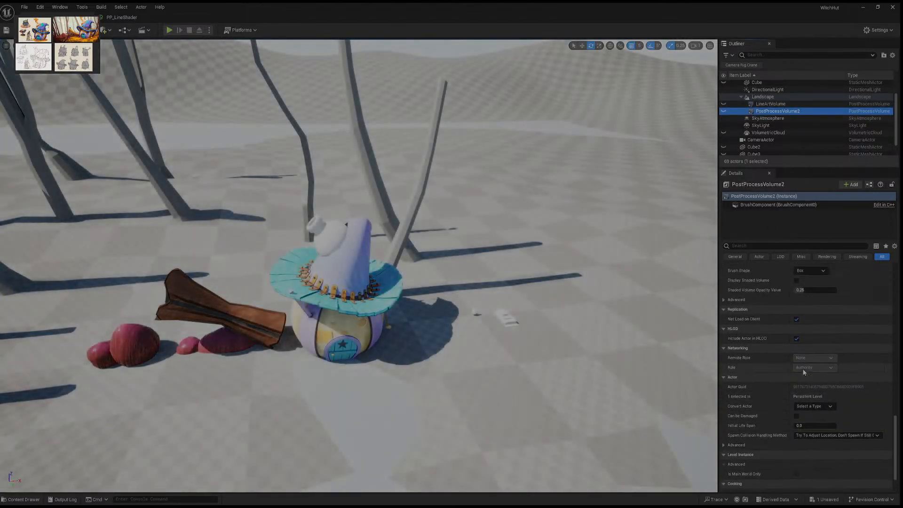
scroll(804, 372, up, 5)
scroll(804, 371, up, 5)
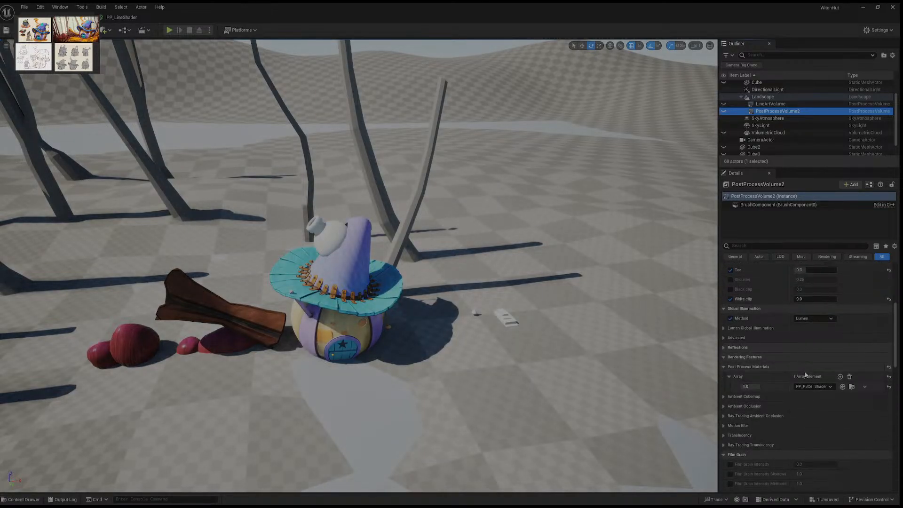
Step: Add a second asset reference to the Post Process Materials of PostProcessVolume2 and assign PP_LineShader to it
click(840, 376)
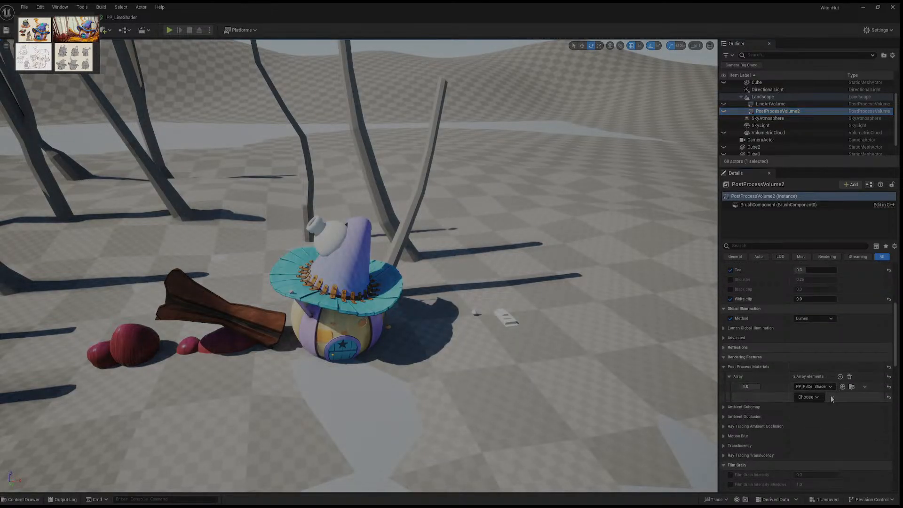
click(824, 409)
key(ctrl+space)
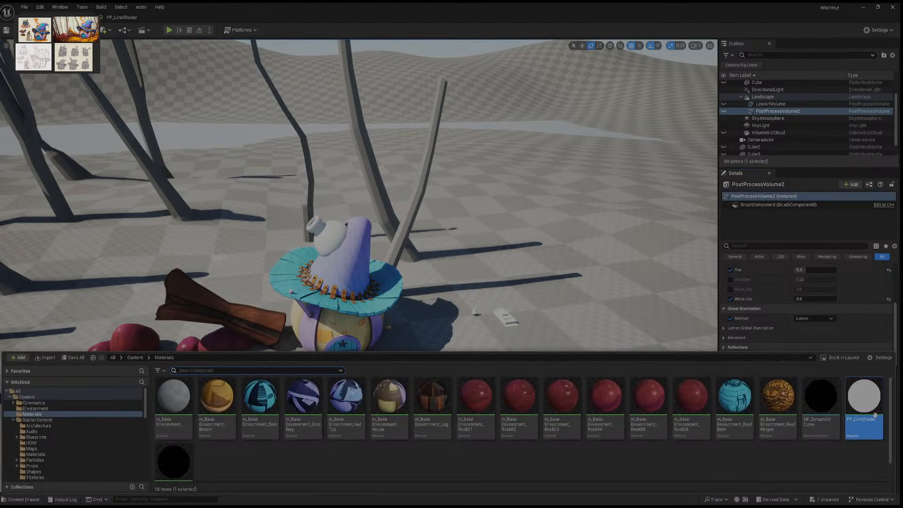
scroll(772, 456, down, 1)
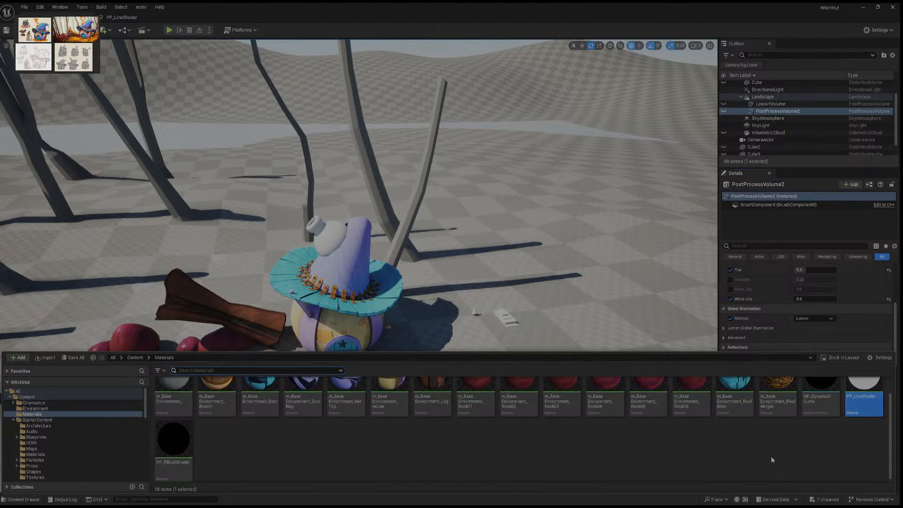
scroll(845, 312, down, 5)
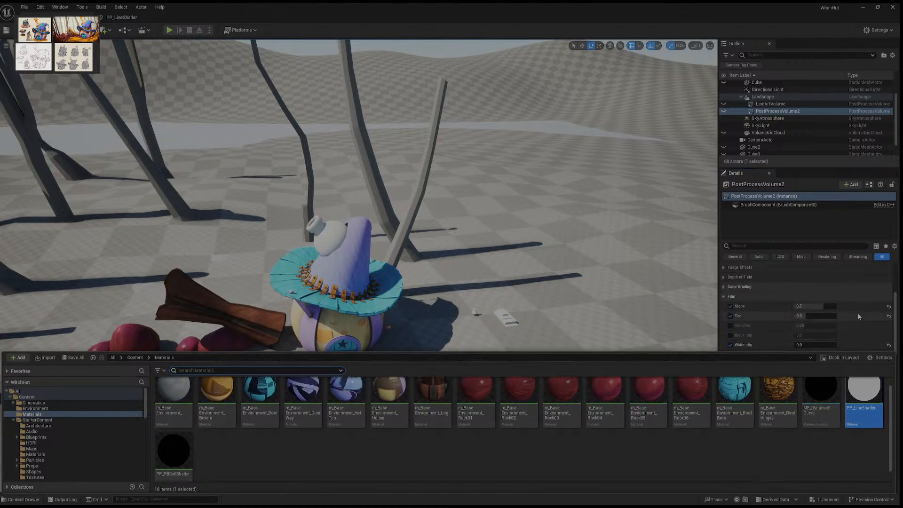
scroll(859, 318, down, 1)
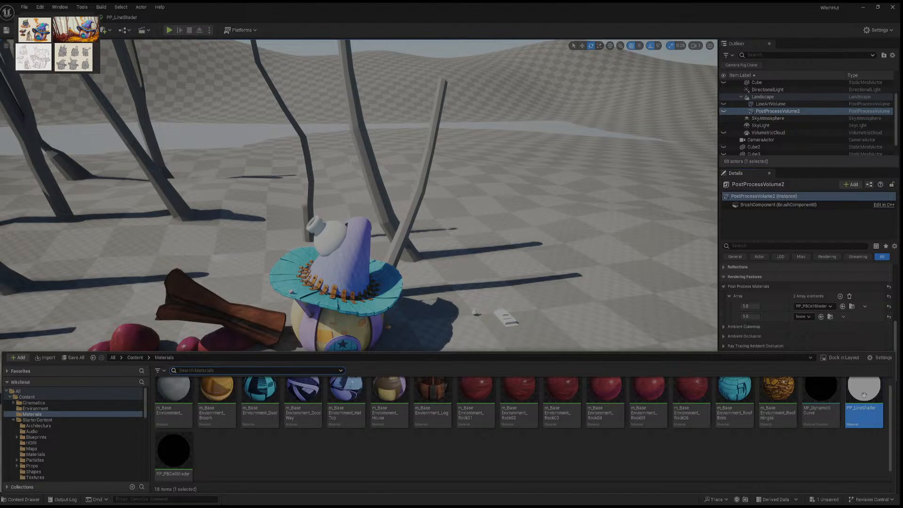
drag(864, 395, 808, 318)
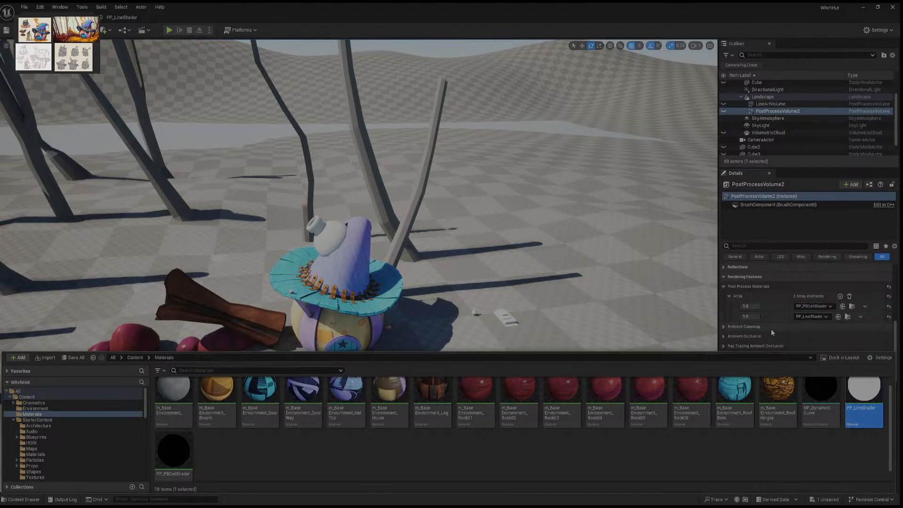
Step: Check the level with PostProcessVolume2 toggled, and clear PP_LineShader from its second Post Process Materials entry
right_drag(581, 311, 563, 301)
key(w)
key(s)
key(w)
double_click(737, 112)
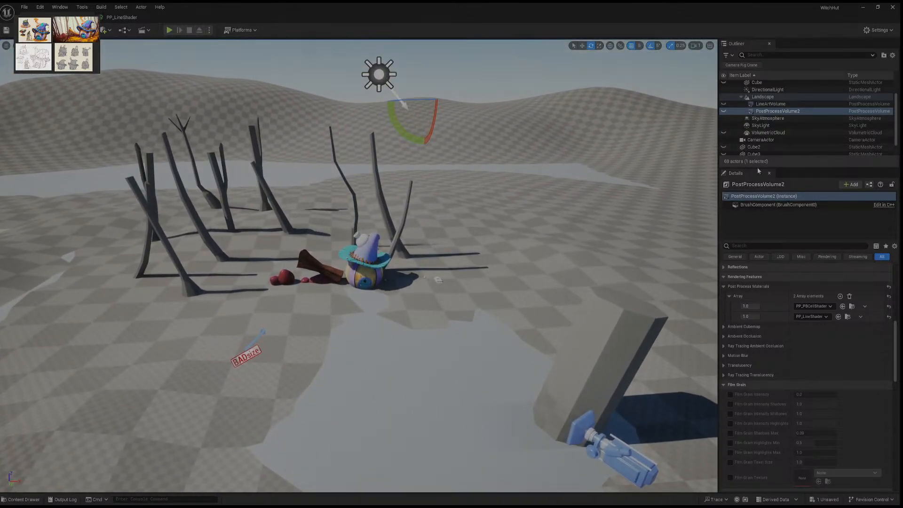
click(784, 111)
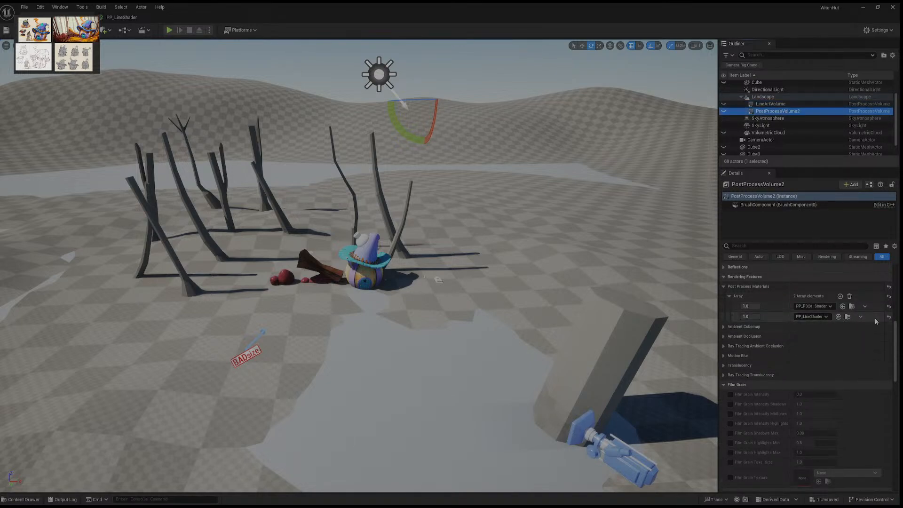
click(892, 319)
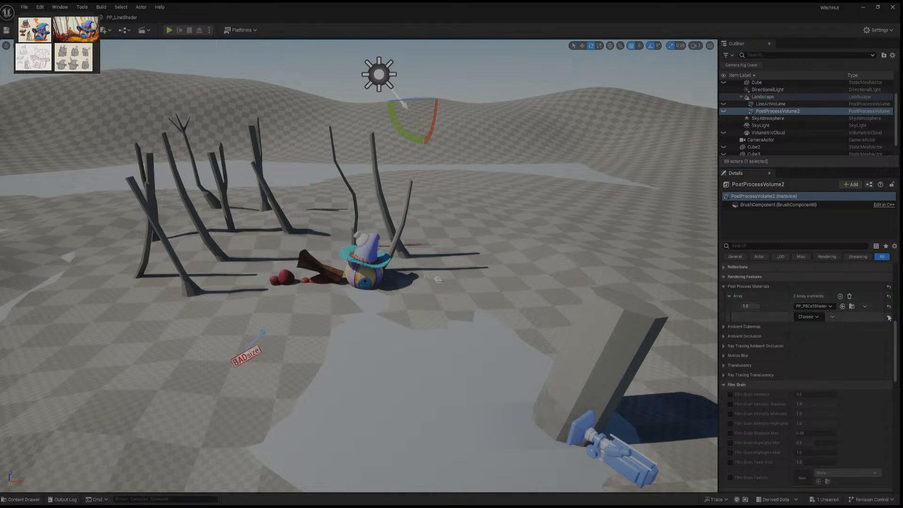
key(w)
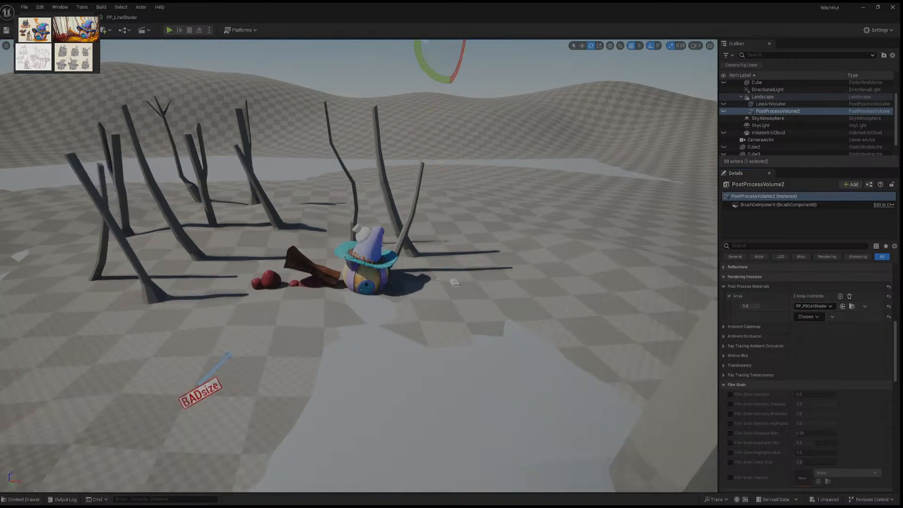
Step: Add a second asset reference to the Post Process Materials of LineArtVolume and assign PP_PBCellShader to it
click(774, 103)
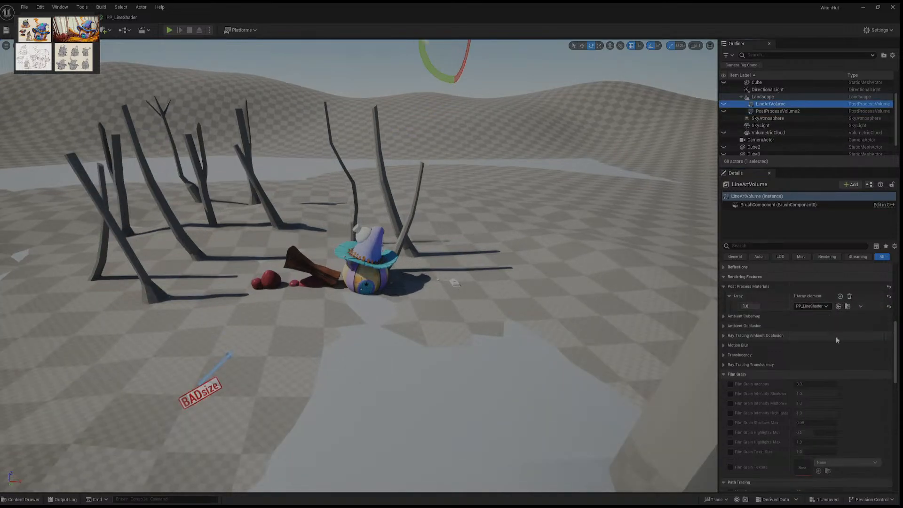
click(841, 296)
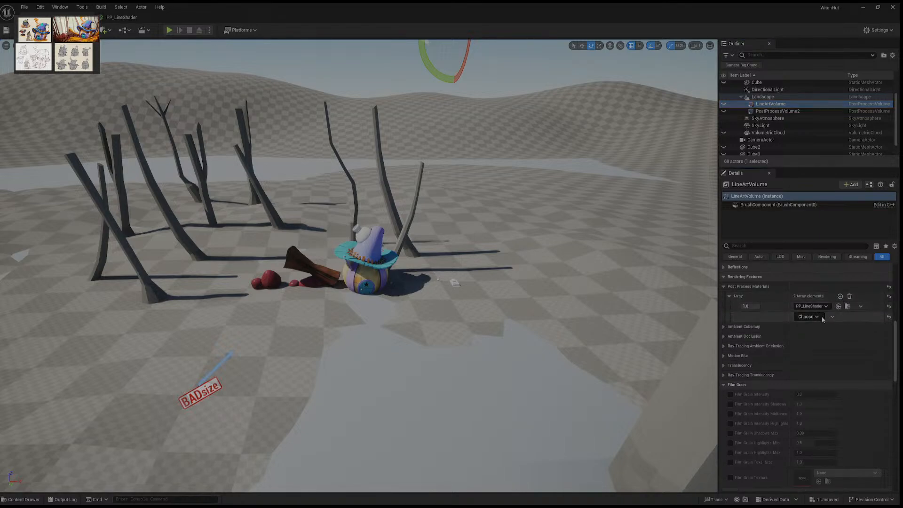
click(819, 327)
key(ctrl+space)
click(857, 400)
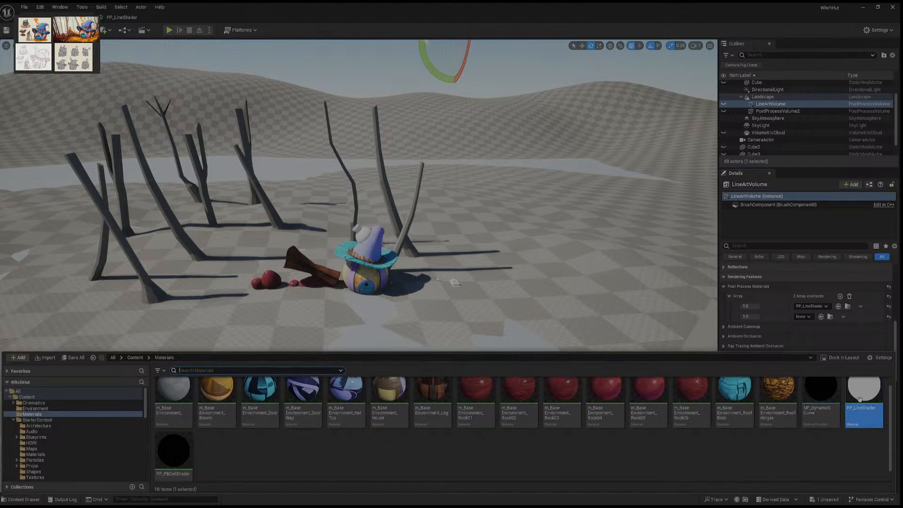
drag(173, 452, 484, 432)
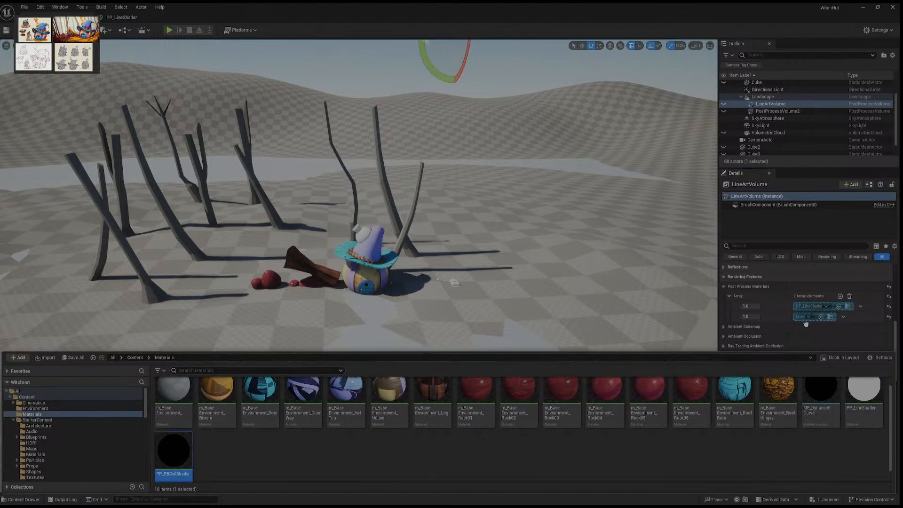
drag(808, 317, 809, 318)
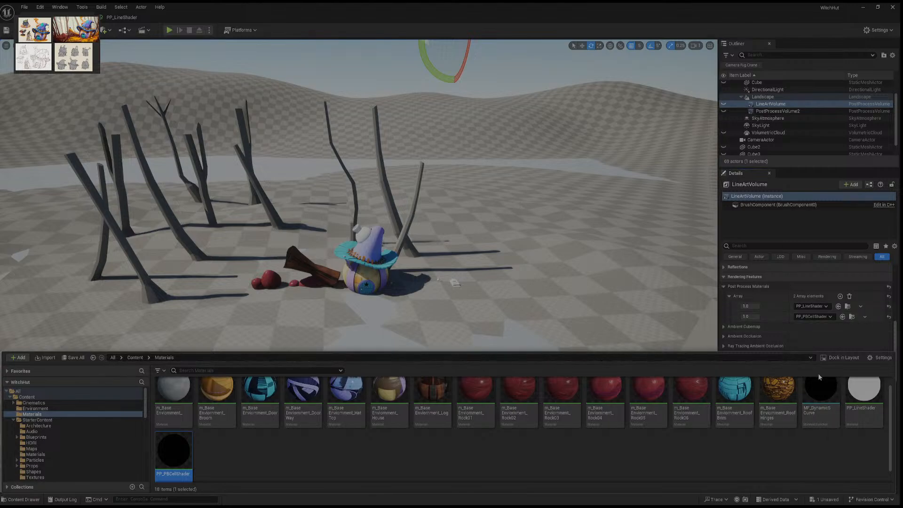
click(532, 310)
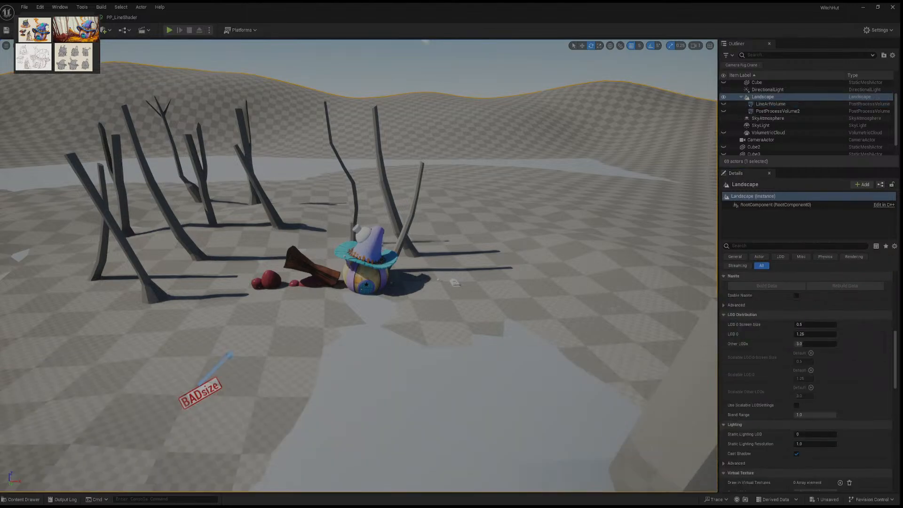
Step: Show LineArtVolume and fly up to the pumpkin hut to examine the outlines with both materials assigned
click(725, 104)
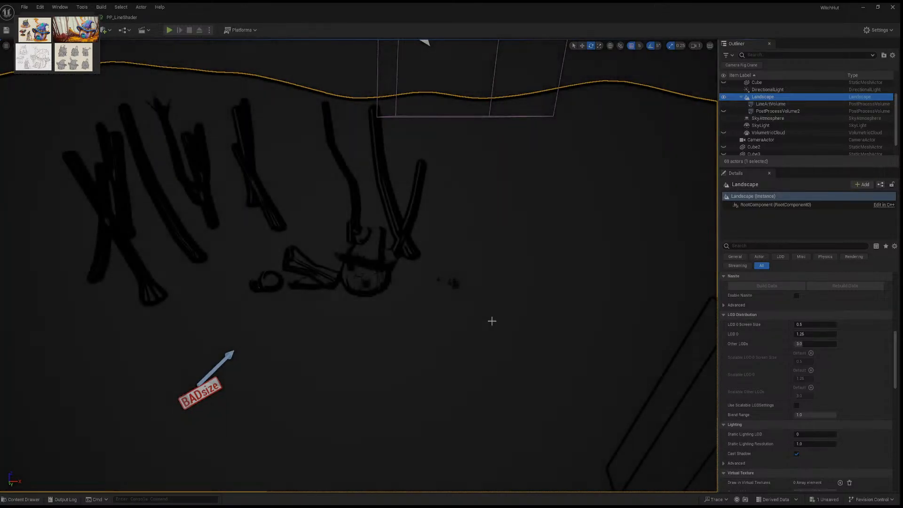
right_drag(492, 322, 533, 305)
key(w)
key(w)
key(s)
key(s)
key(w)
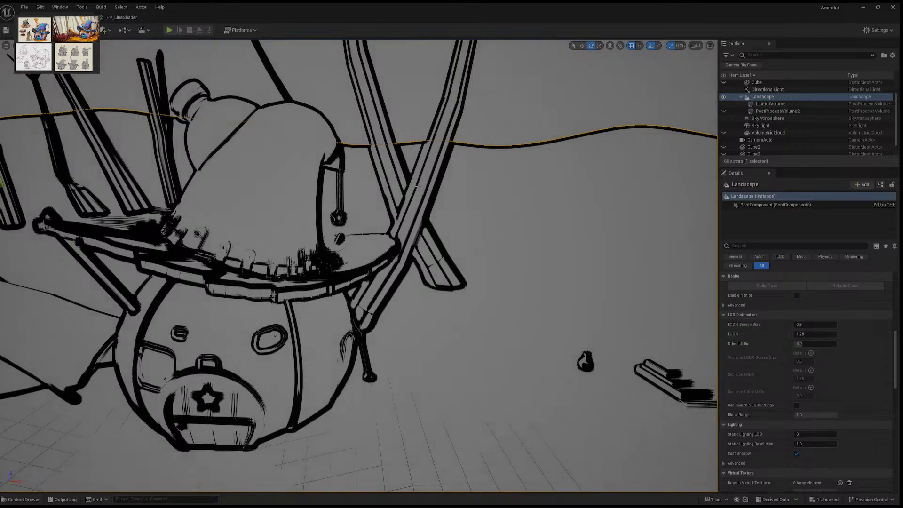
Step: In PP_LineShader, connect the output of the topmost Add node in the SceneDepth column to input A of the Divide node
click(132, 18)
scroll(454, 244, up, 10)
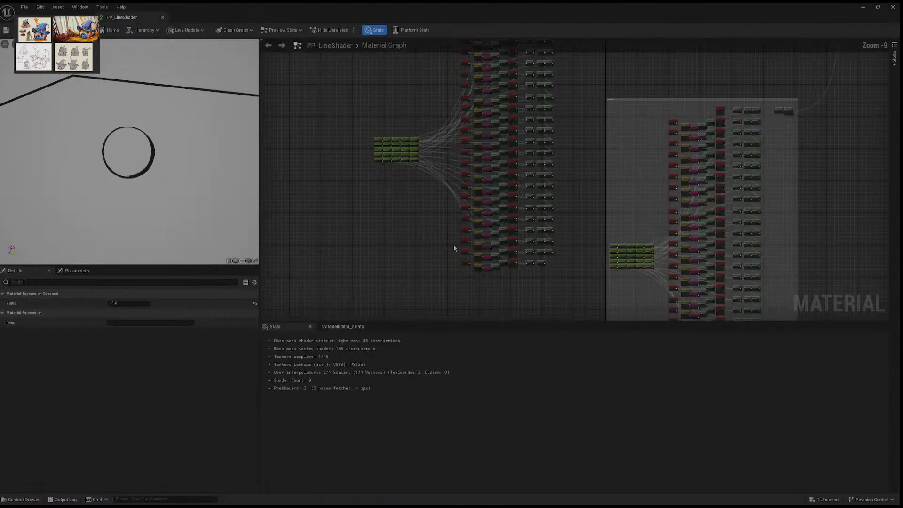
right_drag(519, 209, 327, 158)
scroll(405, 162, up, 2)
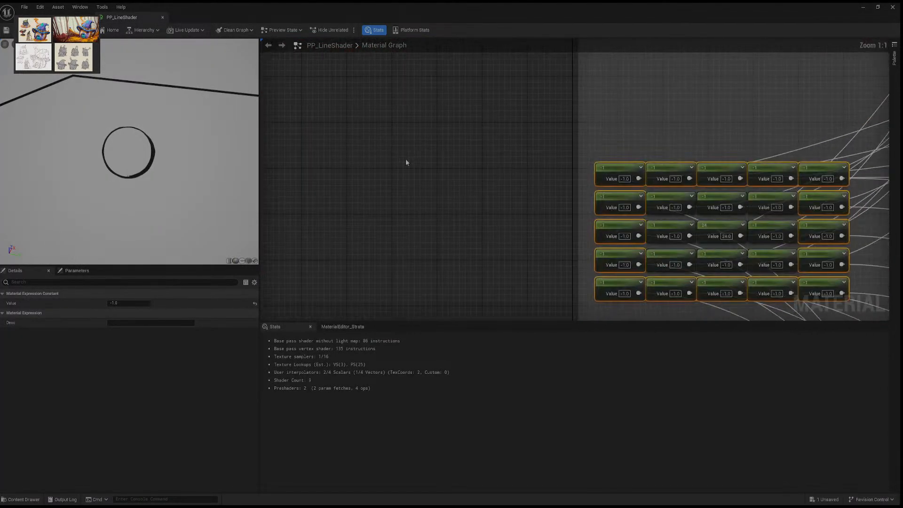
scroll(405, 162, down, 5)
right_drag(476, 109, 452, 236)
right_drag(516, 63, 404, 168)
scroll(514, 175, up, 5)
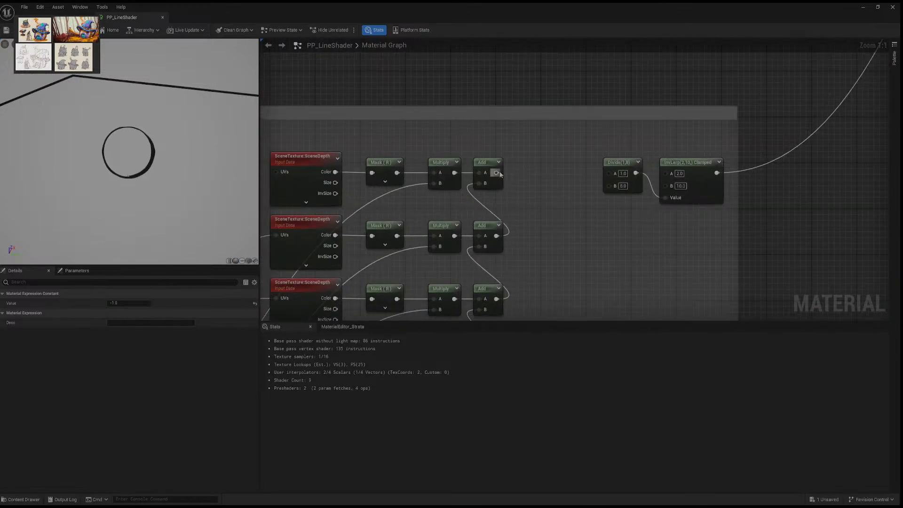
drag(500, 174, 564, 182)
scroll(525, 148, down, 6)
right_drag(526, 106, 475, 130)
scroll(476, 129, up, 4)
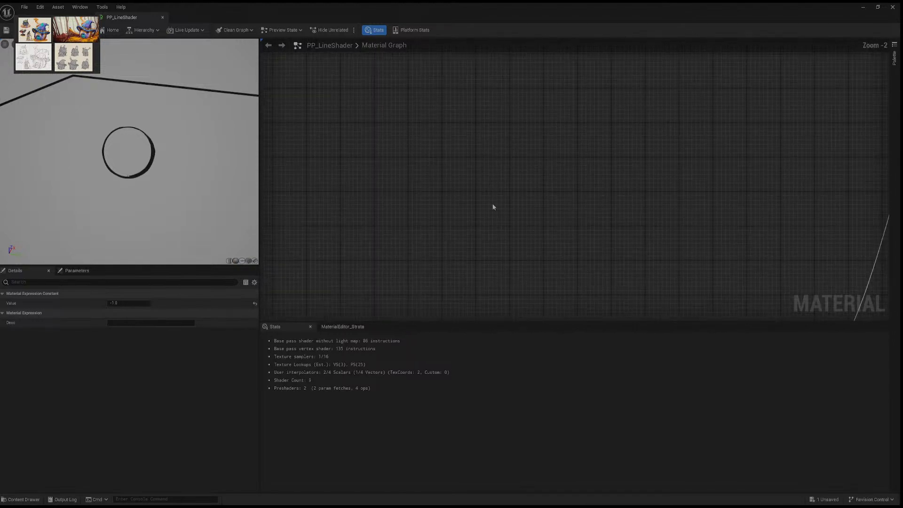
right_drag(492, 206, 456, 92)
right_drag(534, 192, 491, 84)
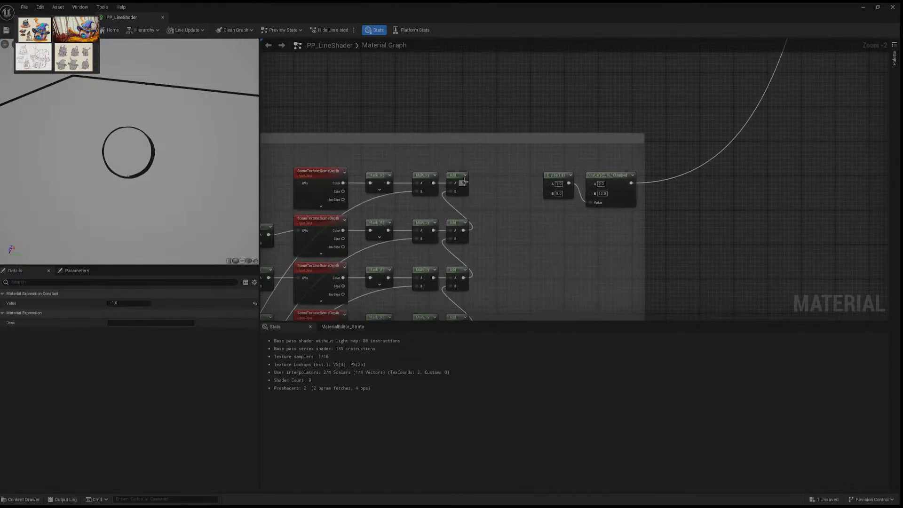
drag(464, 183, 554, 184)
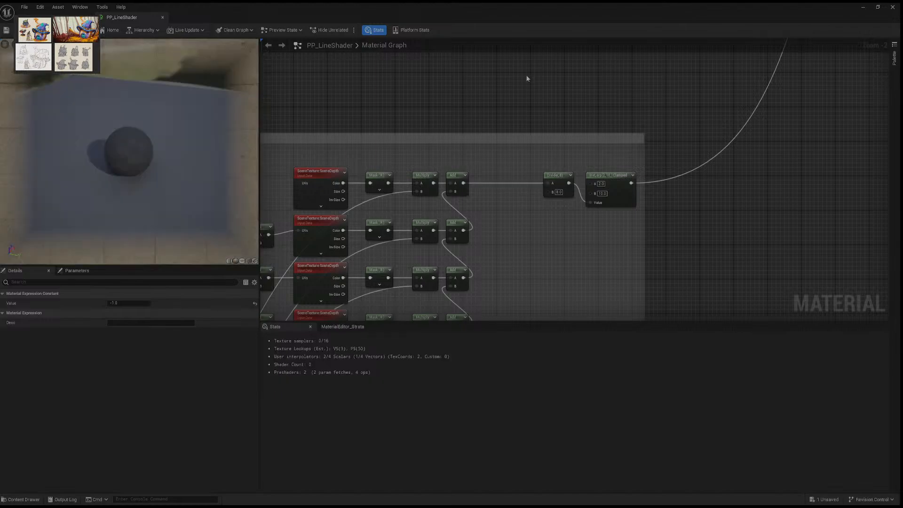
scroll(409, 113, down, 6)
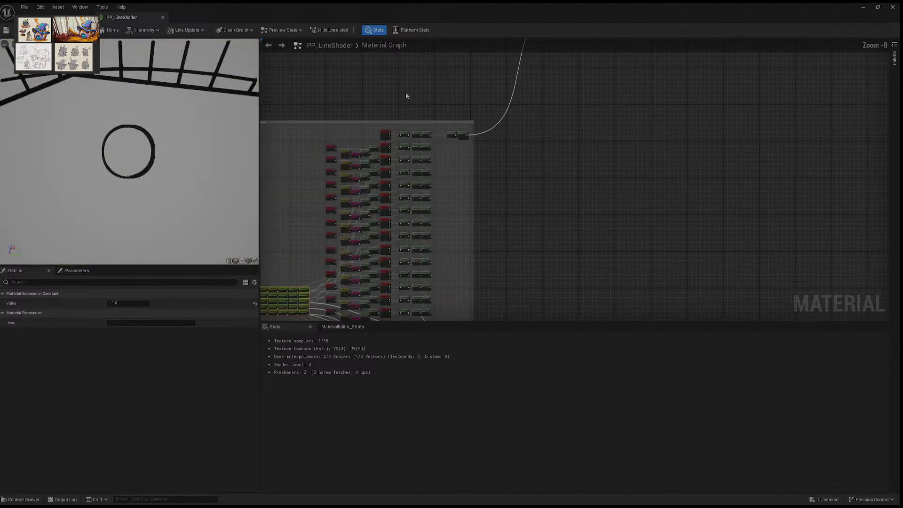
right_drag(407, 94, 494, 179)
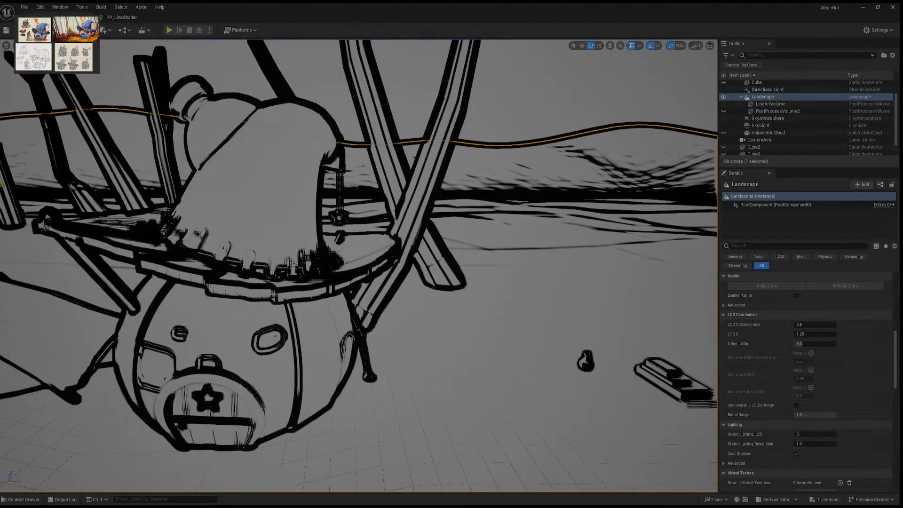
Step: Examine the level's outlines from farther back and look through the detail settings of Landscape, LineArtVolume and Cube
scroll(250, 144, down, 6)
scroll(271, 151, up, 4)
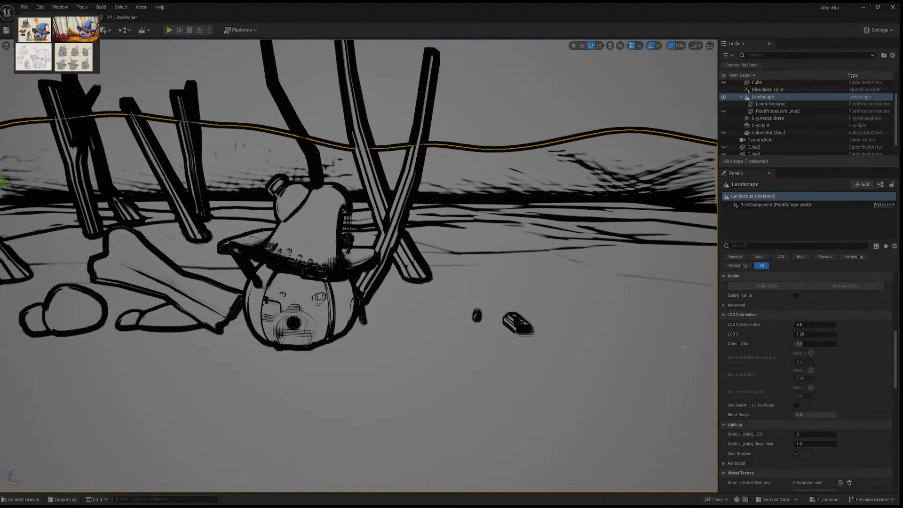
scroll(795, 394, down, 10)
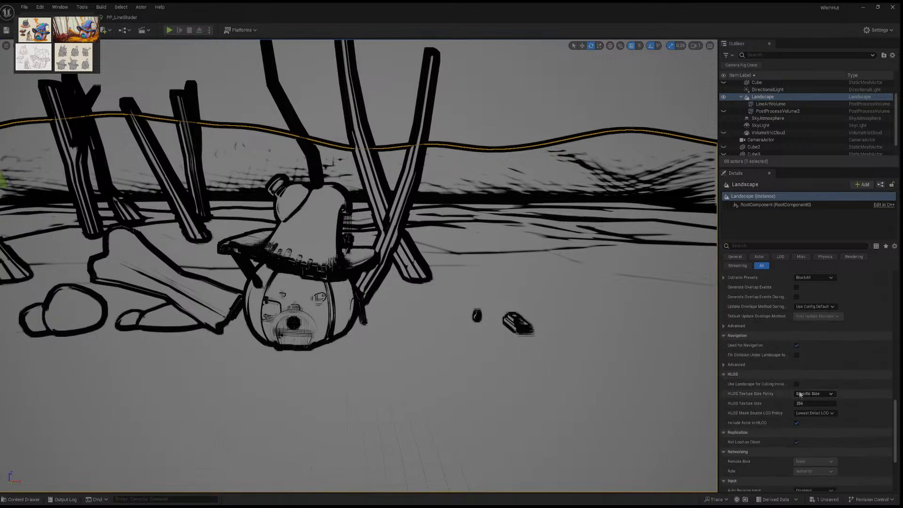
scroll(800, 394, up, 5)
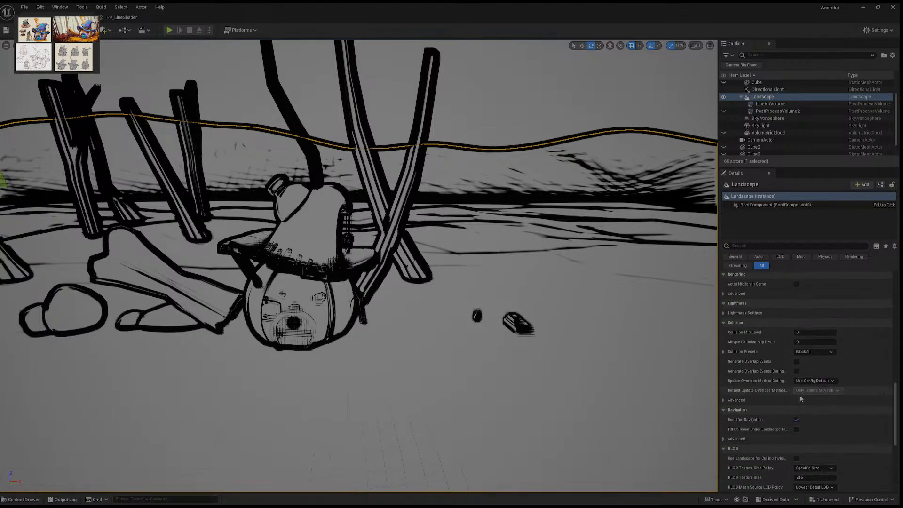
scroll(800, 398, up, 8)
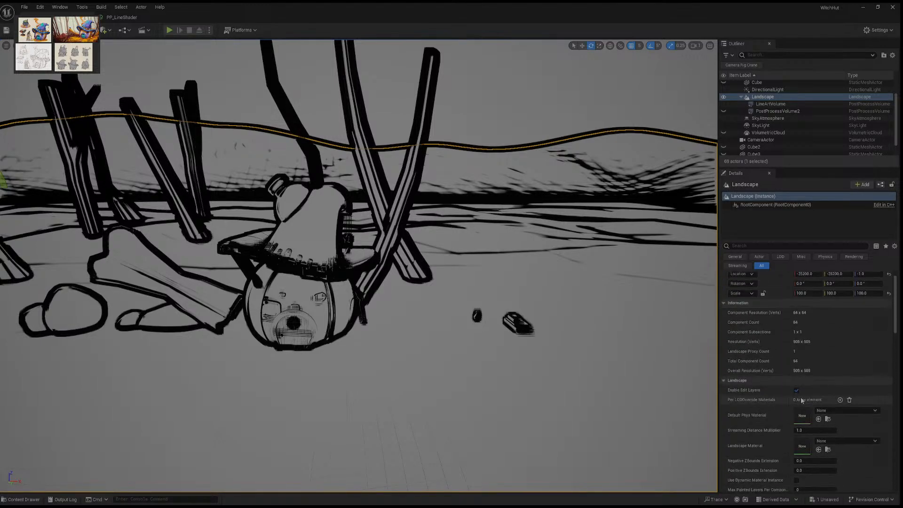
scroll(800, 395, down, 3)
click(777, 106)
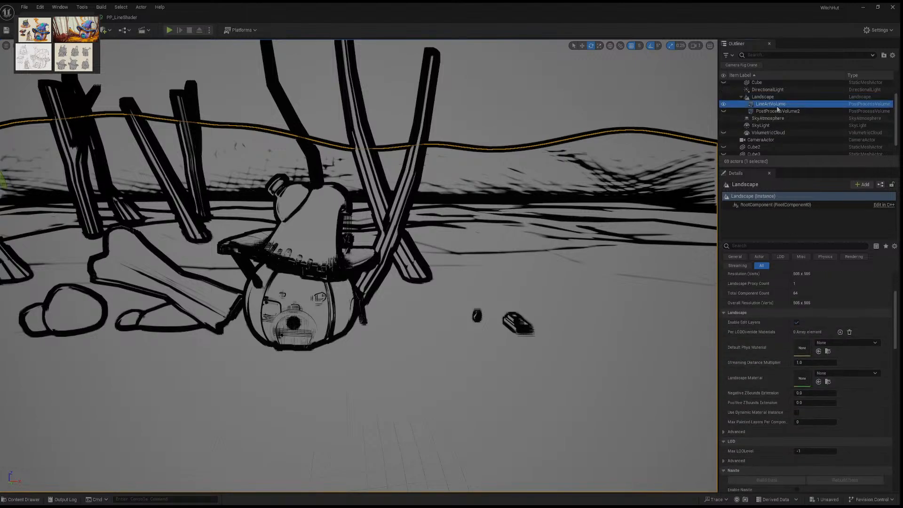
scroll(799, 358, down, 3)
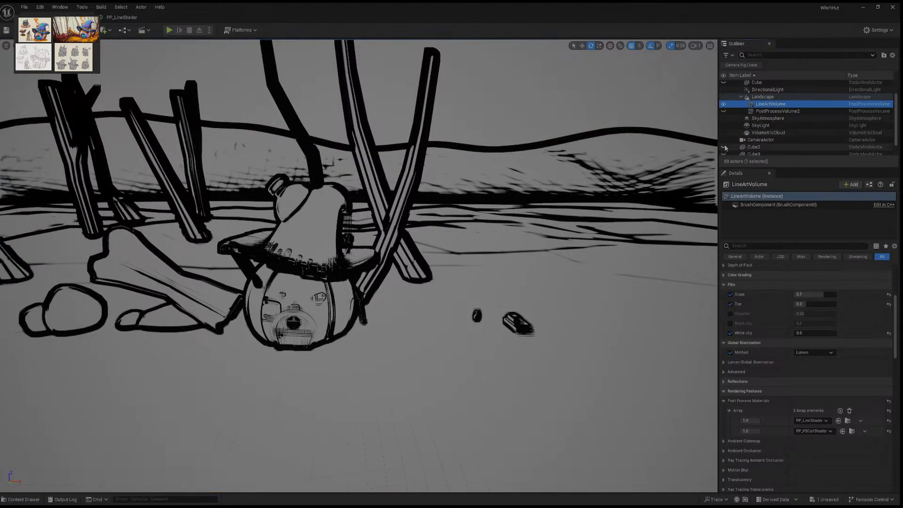
scroll(762, 132, up, 2)
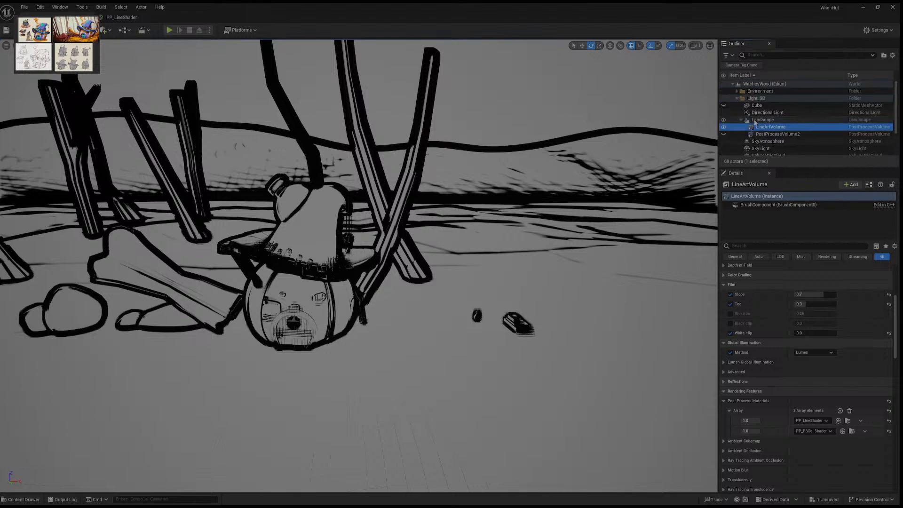
click(725, 106)
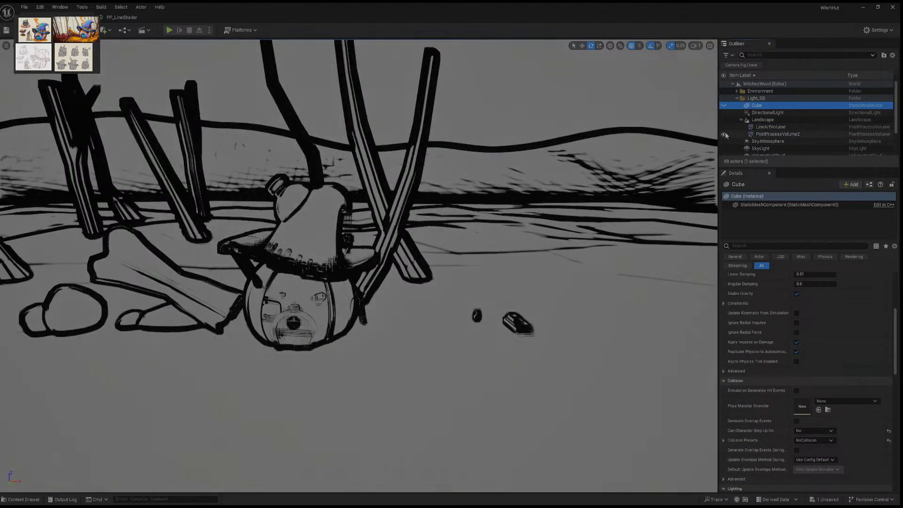
scroll(793, 297, down, 4)
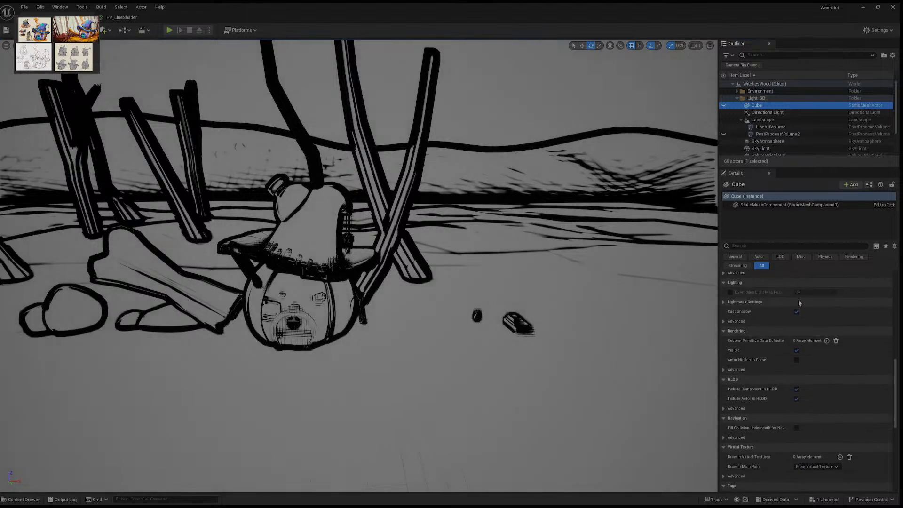
scroll(799, 312, up, 10)
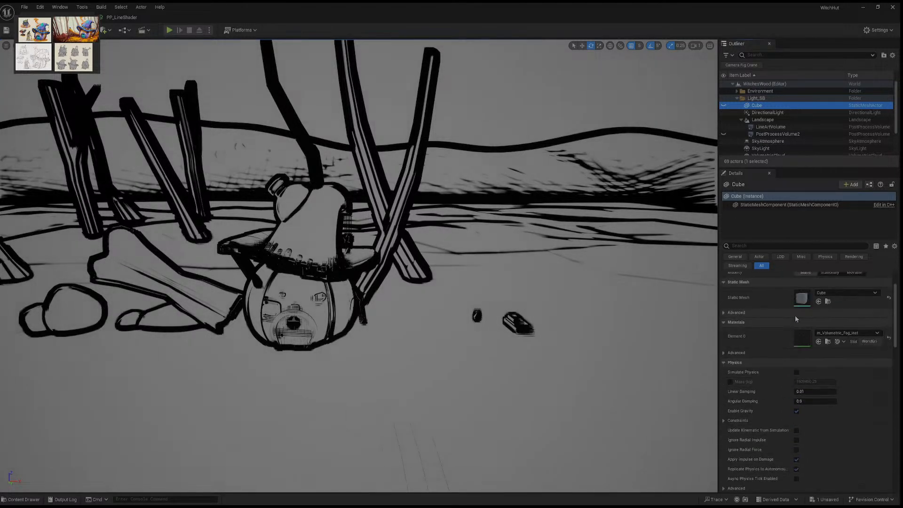
scroll(795, 321, down, 3)
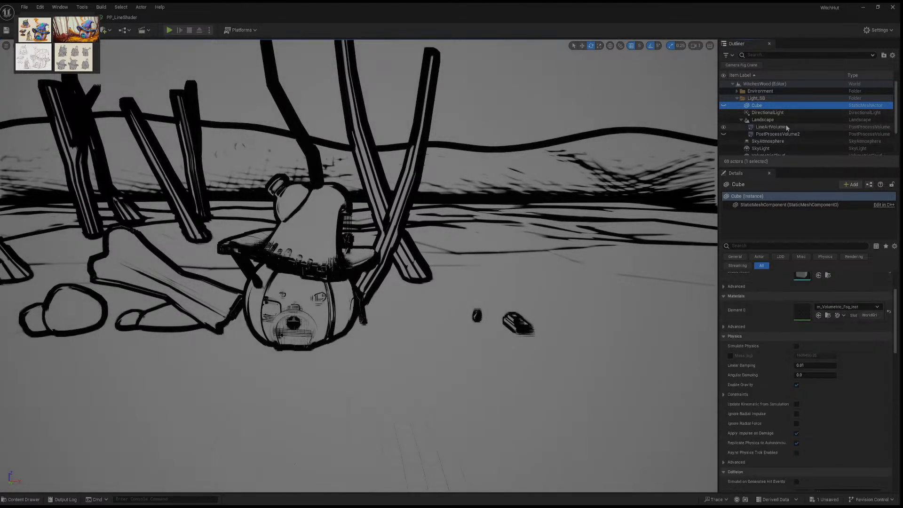
Step: Reorder LineArtVolume's Post Process Materials so that PP_PBCellShader comes before PP_LineShader
click(787, 127)
scroll(858, 311, down, 5)
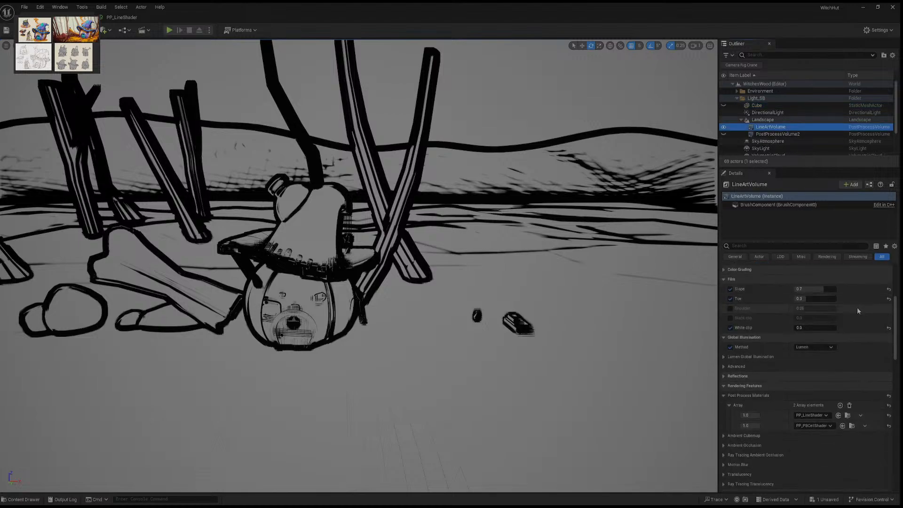
scroll(859, 311, down, 4)
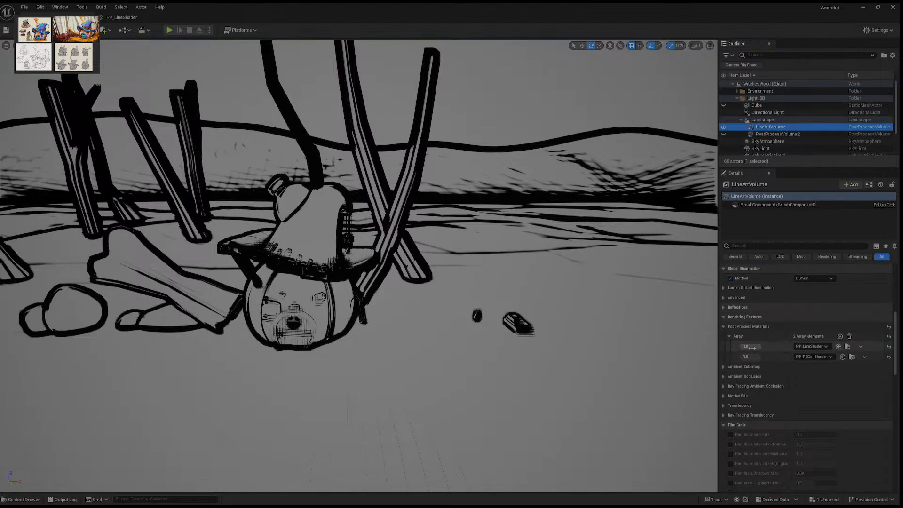
mouse_move(752, 348)
mouse_down()
mouse_move(740, 348)
mouse_move(761, 347)
mouse_move(744, 357)
mouse_move(759, 356)
mouse_up()
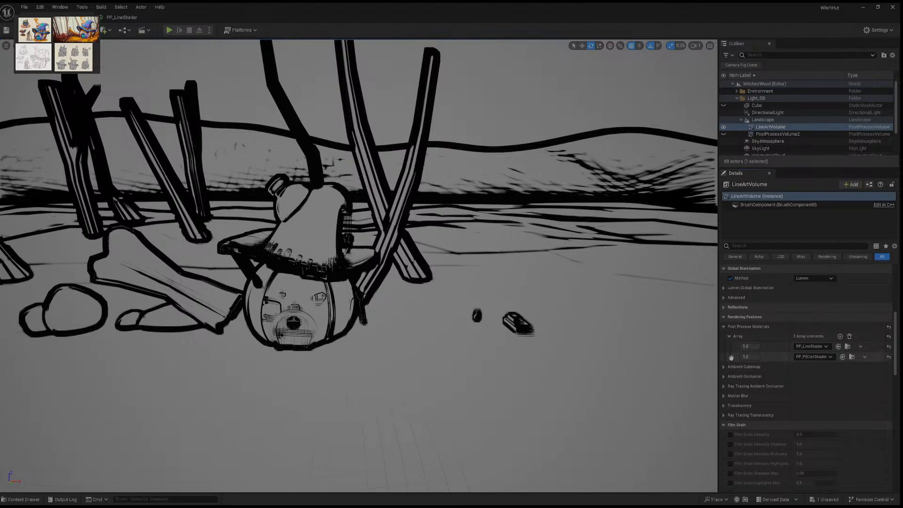
drag(732, 356, 730, 345)
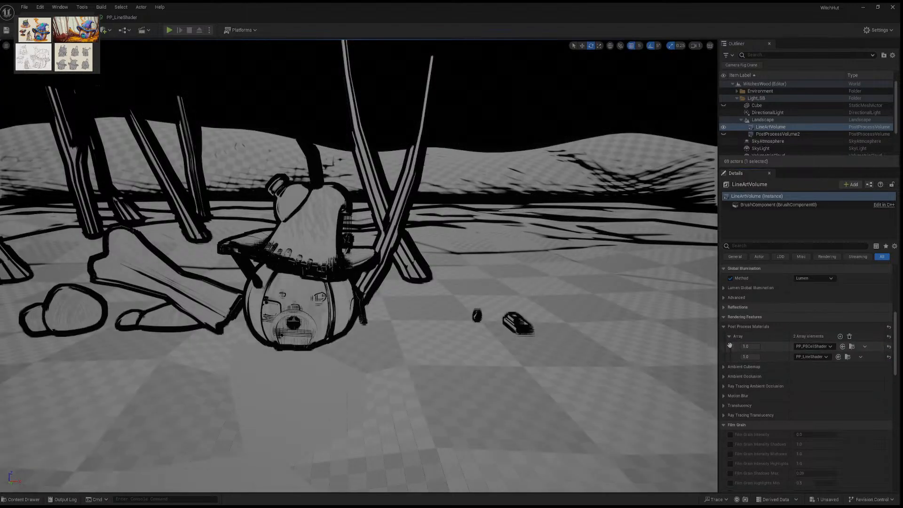
Step: Fly through the scene and briefly play the level to examine the outlines with the new material order
right_drag(472, 354, 423, 352)
key(w)
key(s)
key(s)
key(w)
key(w)
key(w)
key(s)
key(w)
key(w)
key(d)
key(w)
key(w)
key(s)
key(w)
key(s)
click(169, 30)
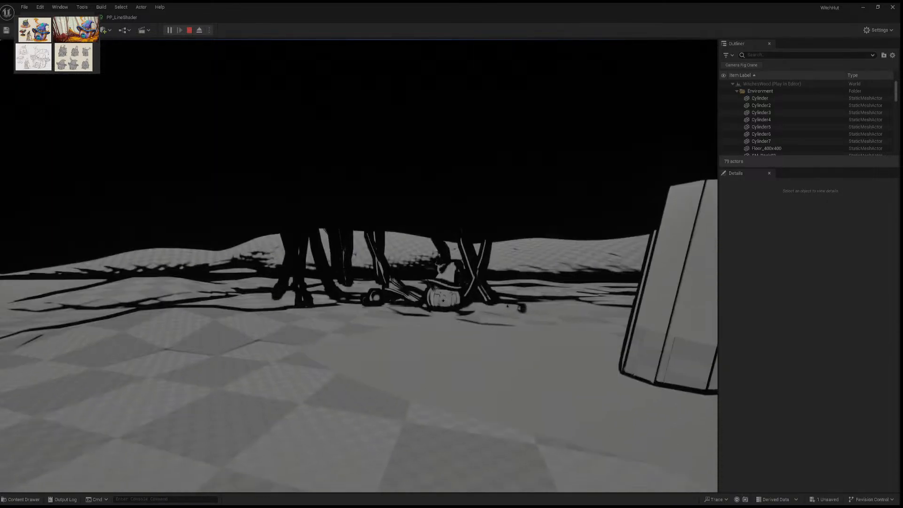
key(Escape)
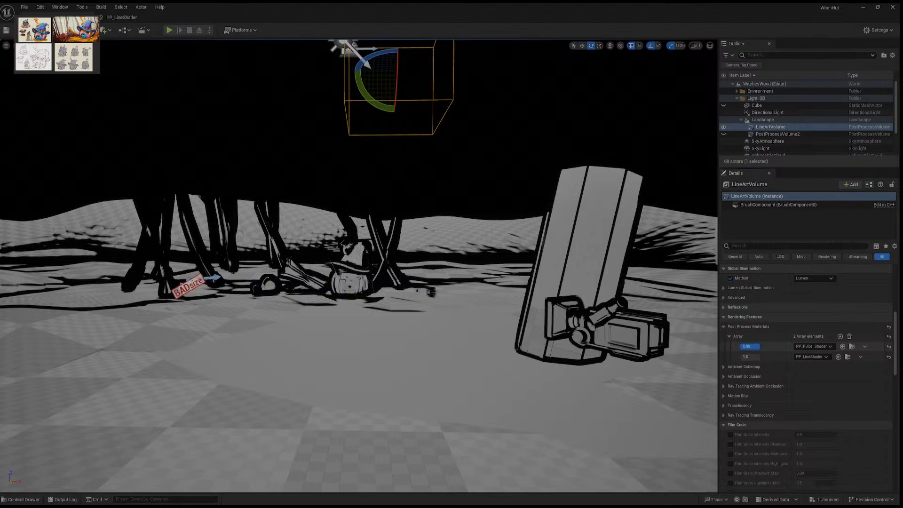
Step: Set LineArtVolume's post process material weights to 0.1 for PP_PBCellShader and 0.16 for PP_LineShader
drag(744, 346, 750, 347)
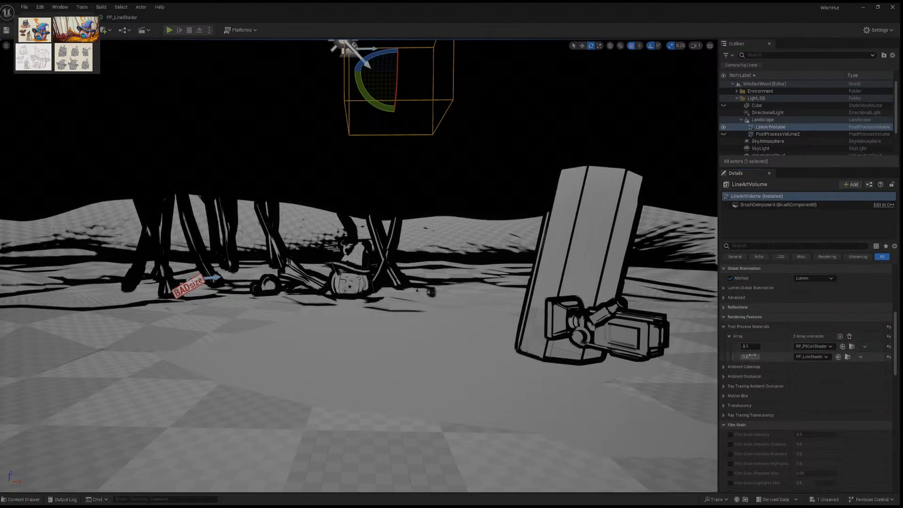
drag(752, 357, 742, 356)
Step: Fly around the camera actor and the large trunk to examine the line thickness with the new material weights
mouse_move(411, 325)
right_down()
mouse_move(408, 313)
mouse_move(409, 331)
mouse_move(349, 326)
mouse_move(406, 322)
right_up()
key(w)
key(w)
key(w)
key(s)
key(d)
key(a)
key(s)
key(w)
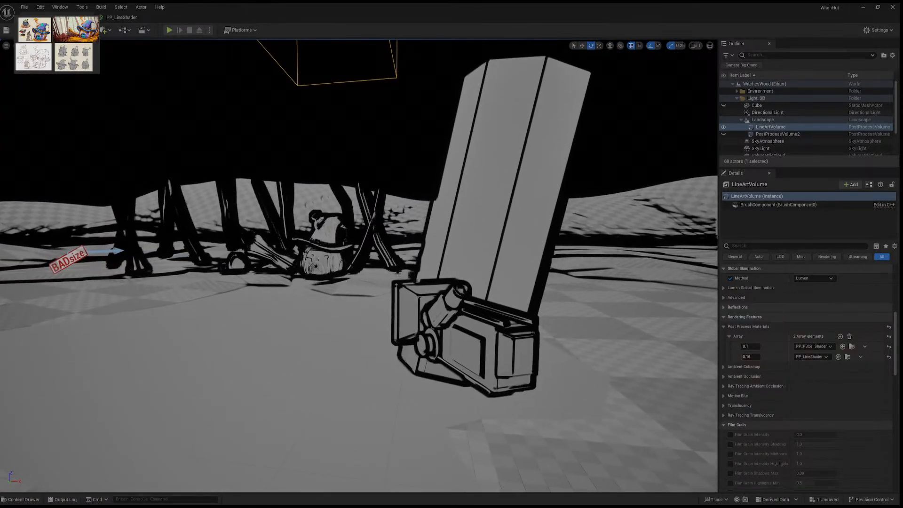
scroll(46, 138, up, 4)
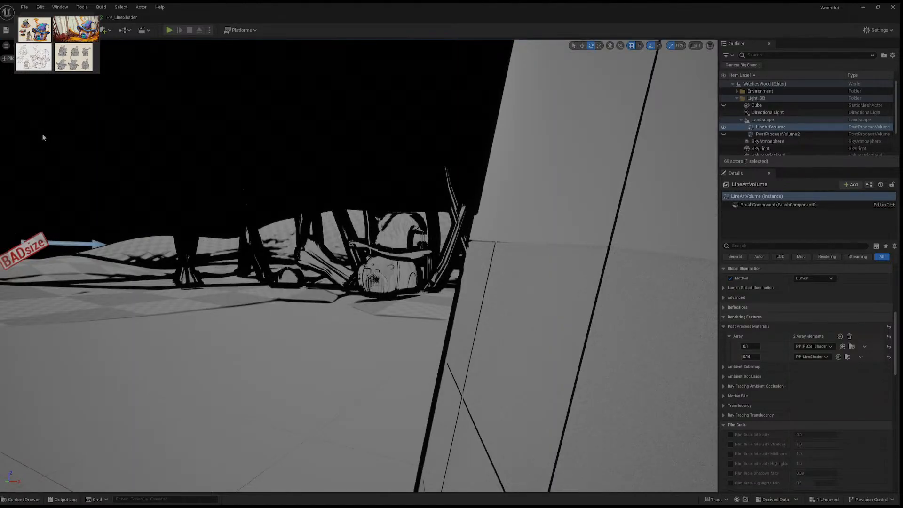
Step: In PP_LineShader, try 23 and 2 for input B of the Multiply node fed by SceneTexelSize, and set it to 1
click(121, 17)
right_drag(492, 148, 457, 204)
scroll(518, 203, up, 1)
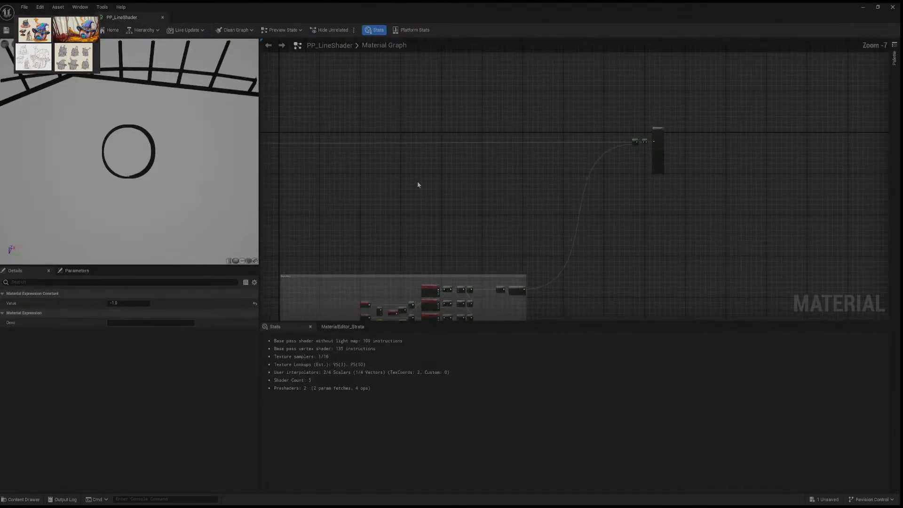
right_drag(386, 178, 612, 228)
scroll(611, 227, up, 3)
right_drag(449, 200, 829, 237)
right_drag(436, 180, 538, 190)
scroll(484, 187, up, 4)
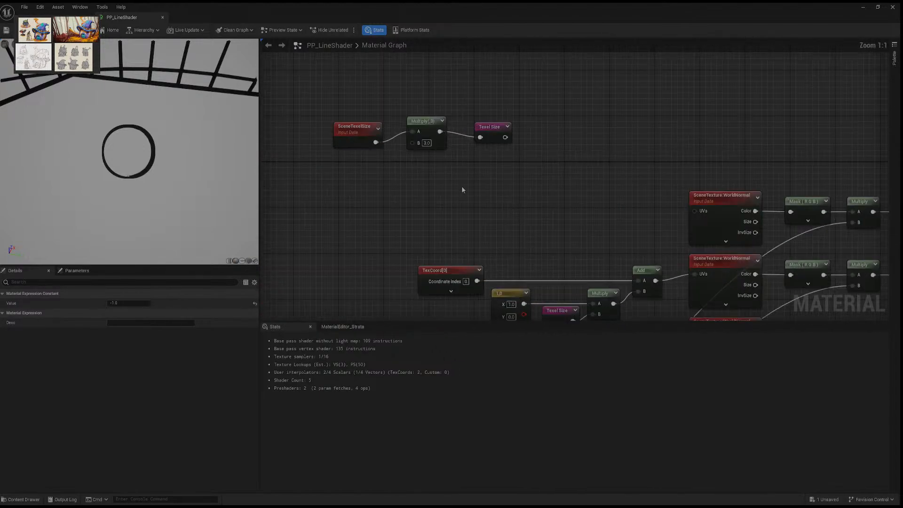
right_drag(462, 185, 514, 210)
click(483, 168)
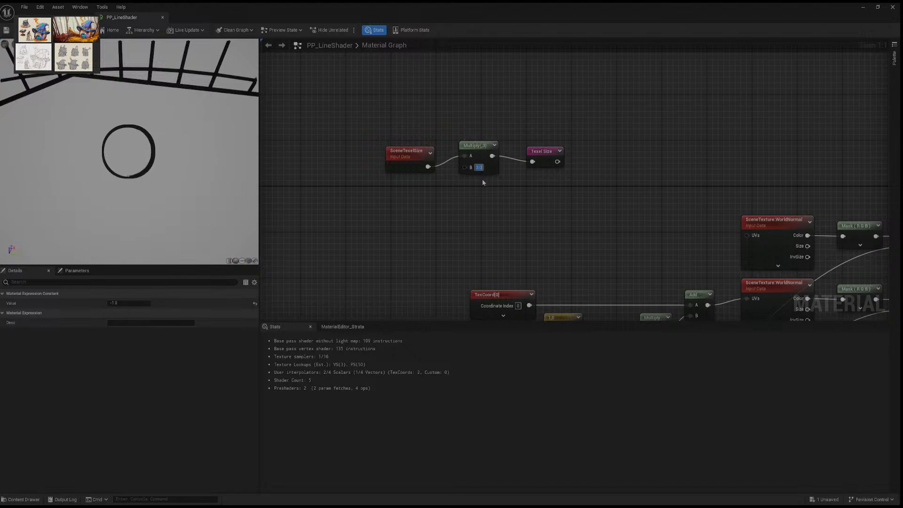
text(23)
key(Return)
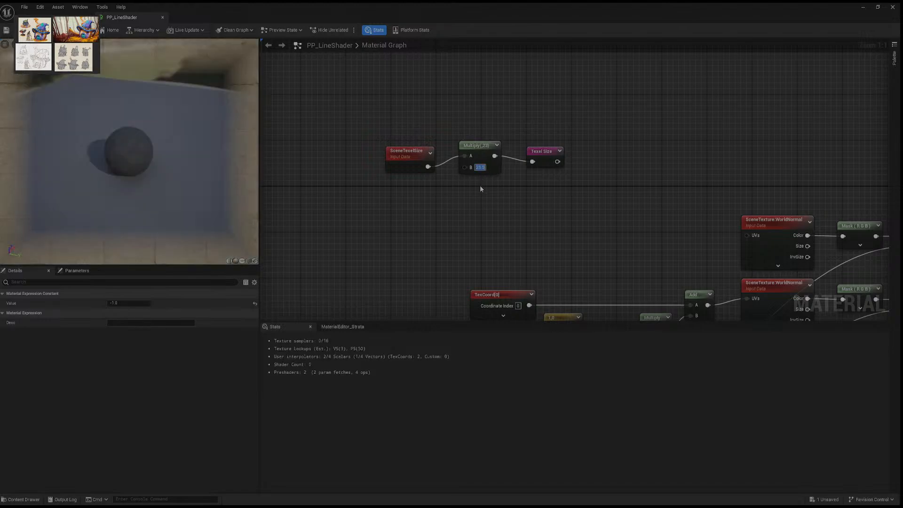
key(BackSpace)
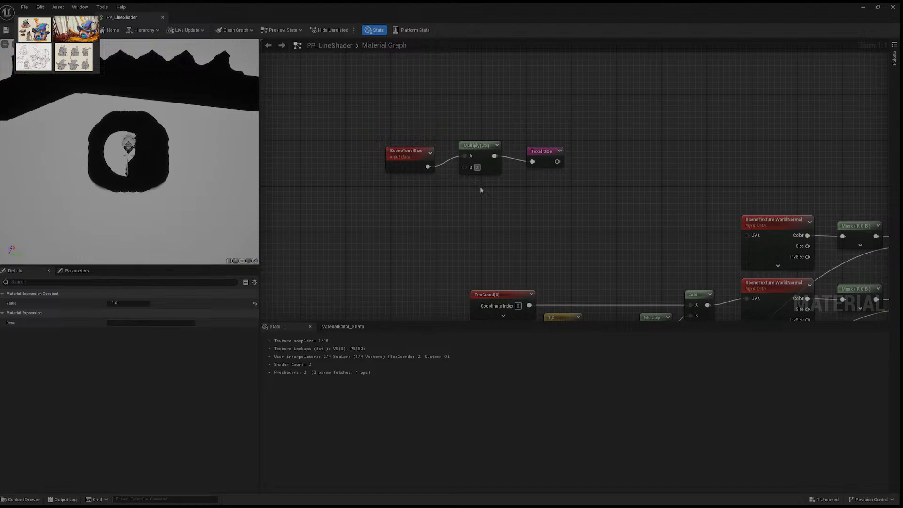
text(2)
key(Return)
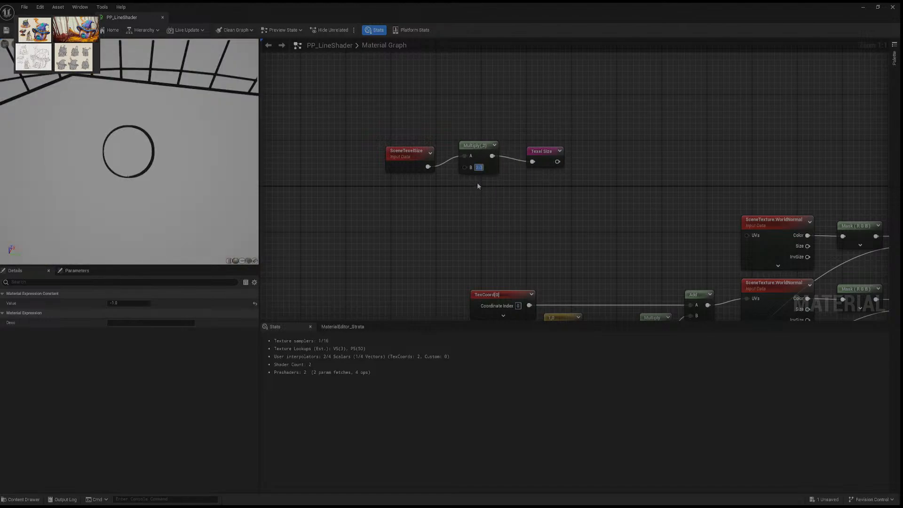
text(1)
key(Return)
right_drag(617, 209, 538, 194)
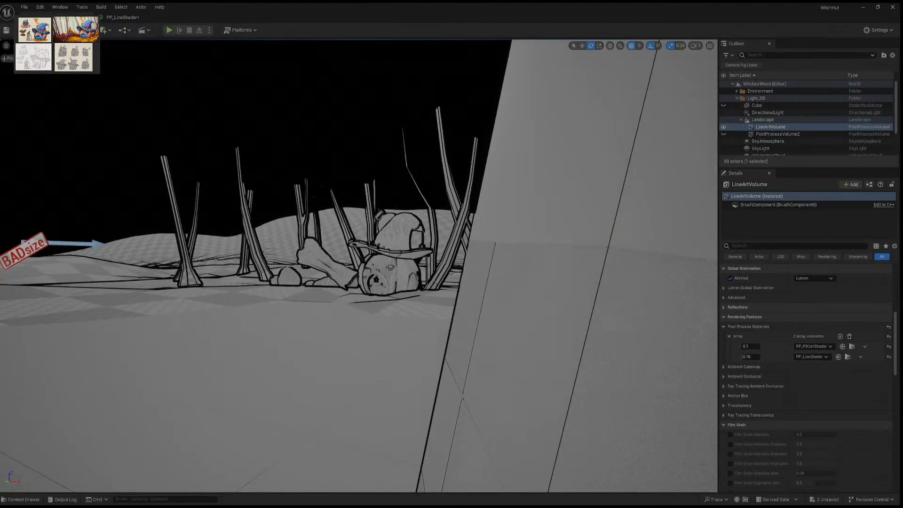
Step: Save PP_LineShader with the current texel size multiplier and fly toward the pumpkin house to examine the outlines
click(143, 18)
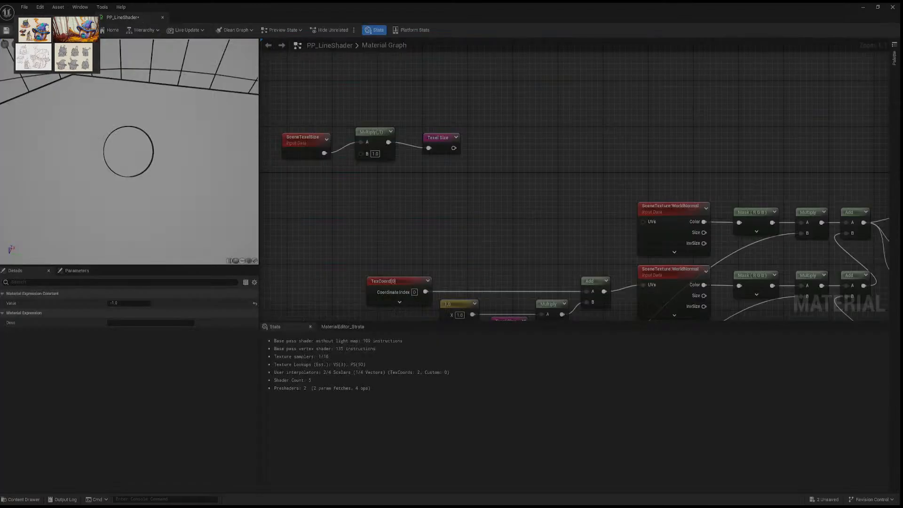
click(6, 30)
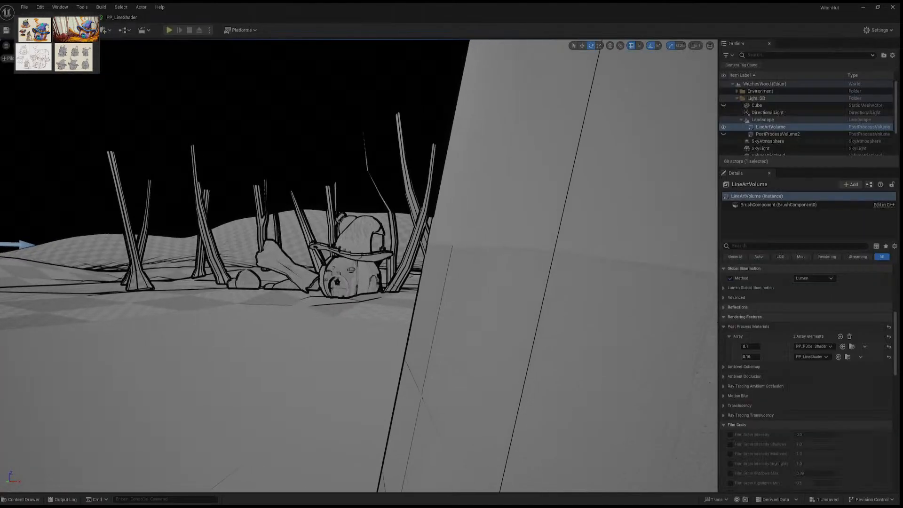
key(w)
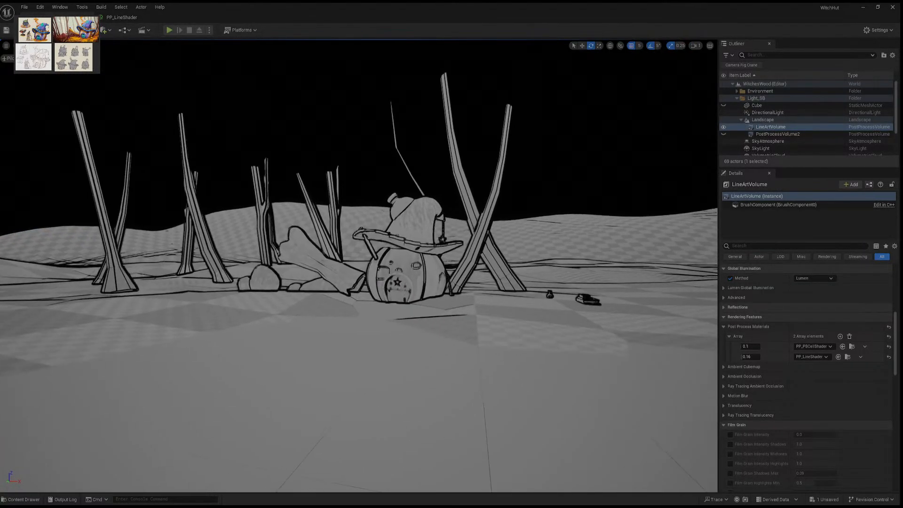
key(w)
key(s)
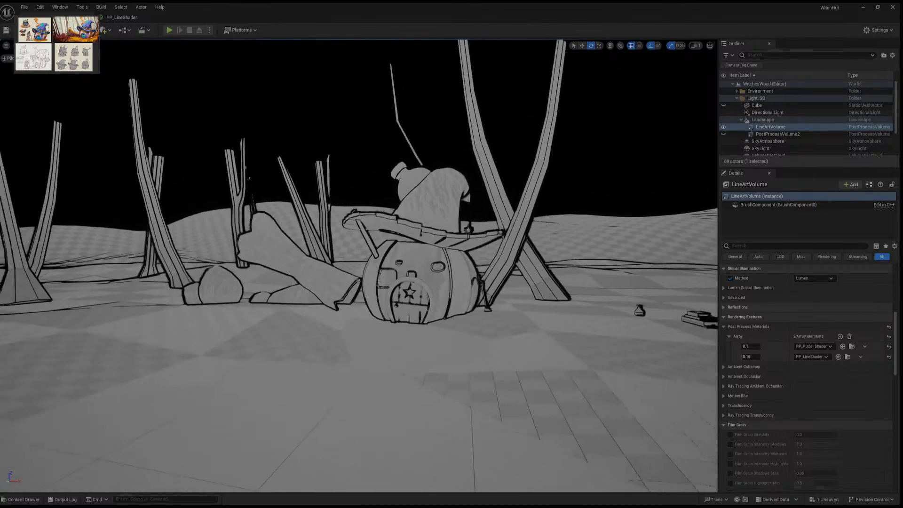
right_drag(359, 266, 372, 272)
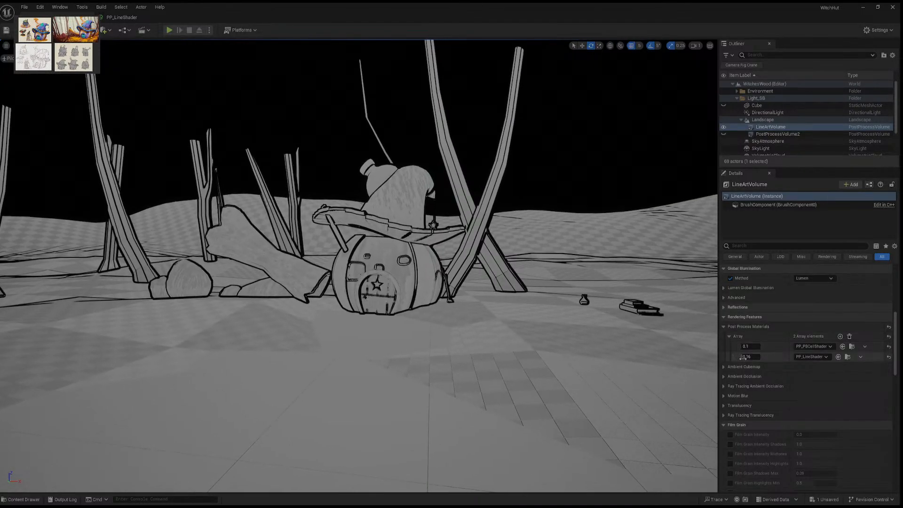
Step: Set both of LineArtVolume's post process material weights to 1 and move PP_LineShader above PP_PBCellShader in the array
click(747, 347)
text(1)
key(Return)
text(1)
key(Return)
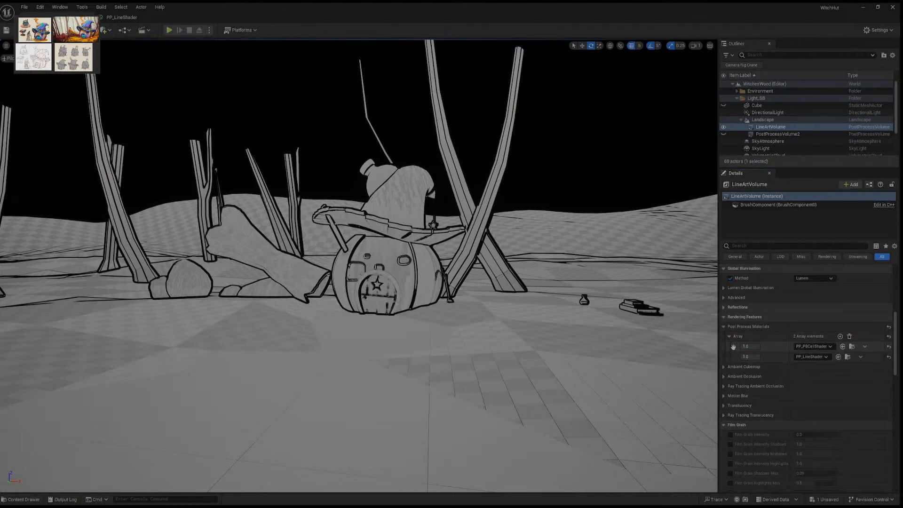
drag(733, 347, 735, 352)
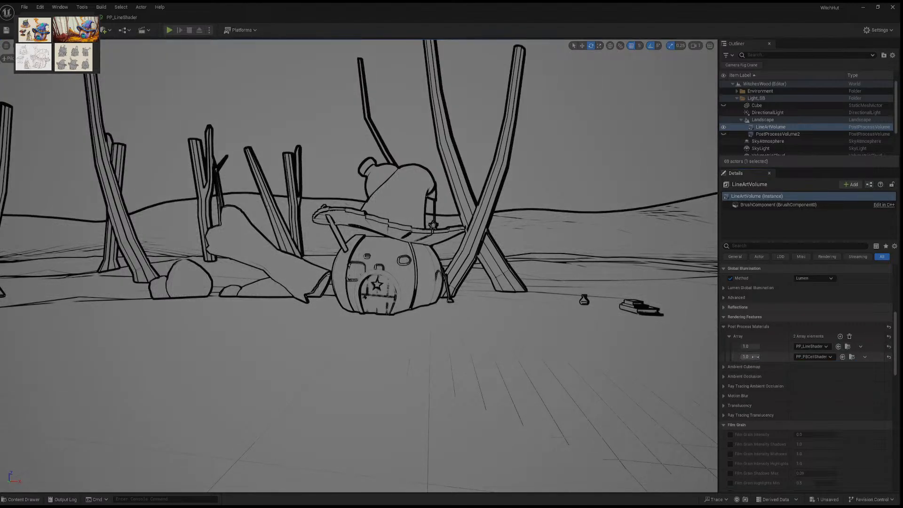
Step: Try 0.14 as PP_LineShader's weight in LineArtVolume's post process materials, and lower it to about 0.08
click(751, 346)
text(0.14)
drag(743, 347, 742, 347)
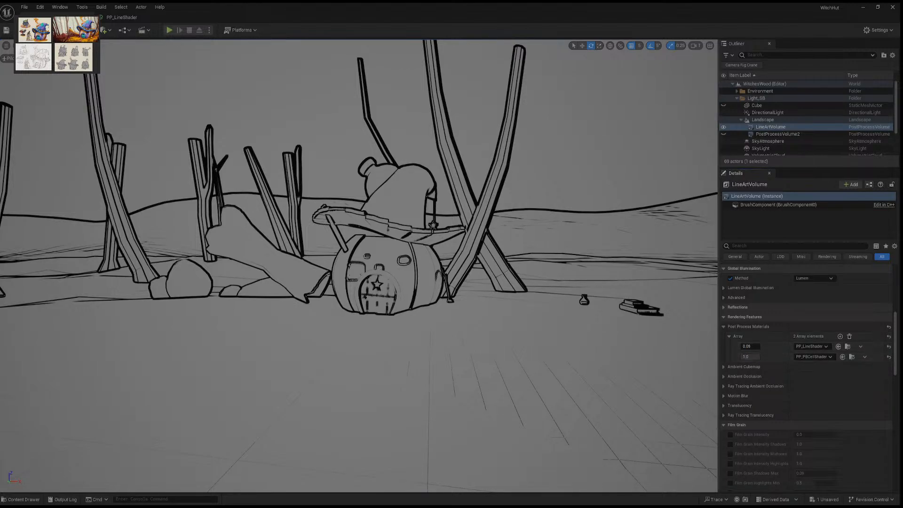
scroll(762, 349, up, 3)
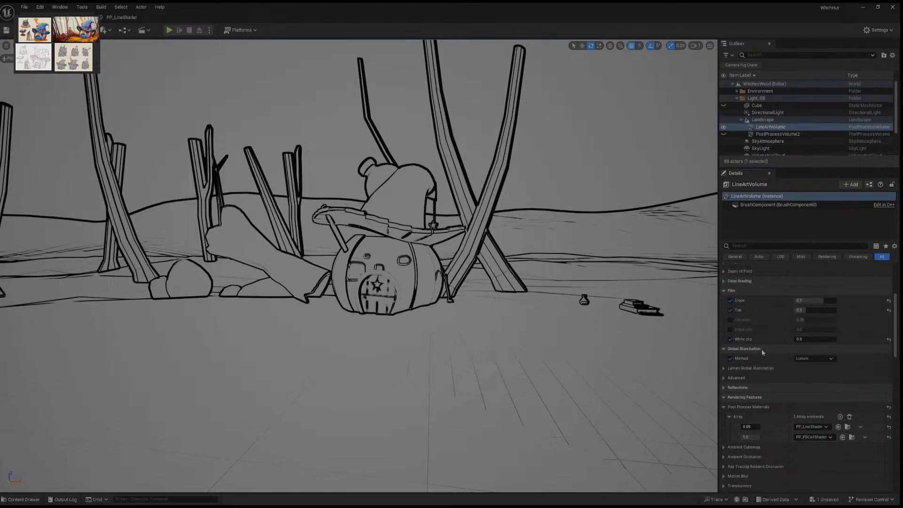
scroll(761, 349, up, 1)
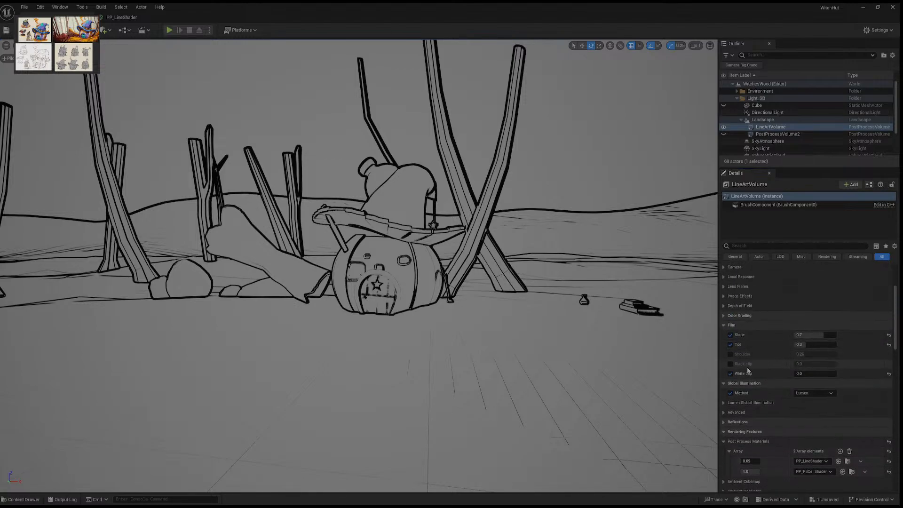
scroll(822, 377, up, 2)
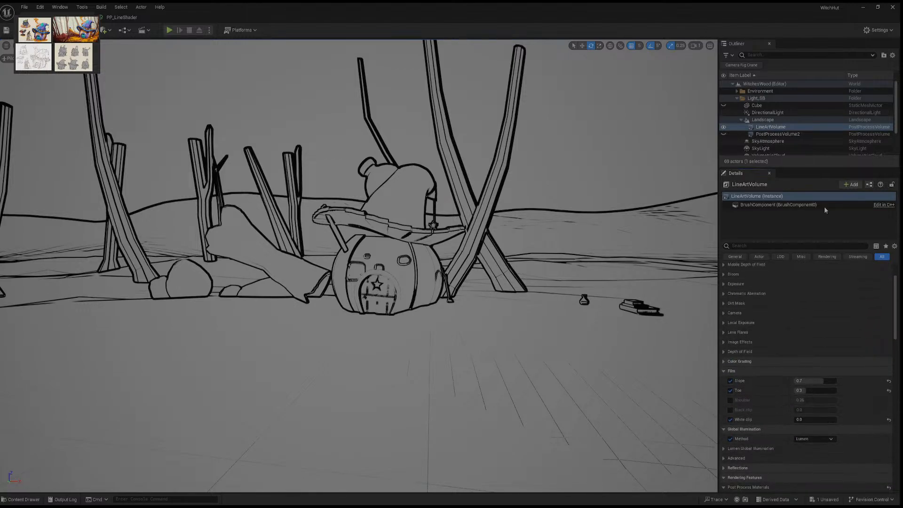
scroll(823, 136, down, 2)
scroll(761, 292, down, 3)
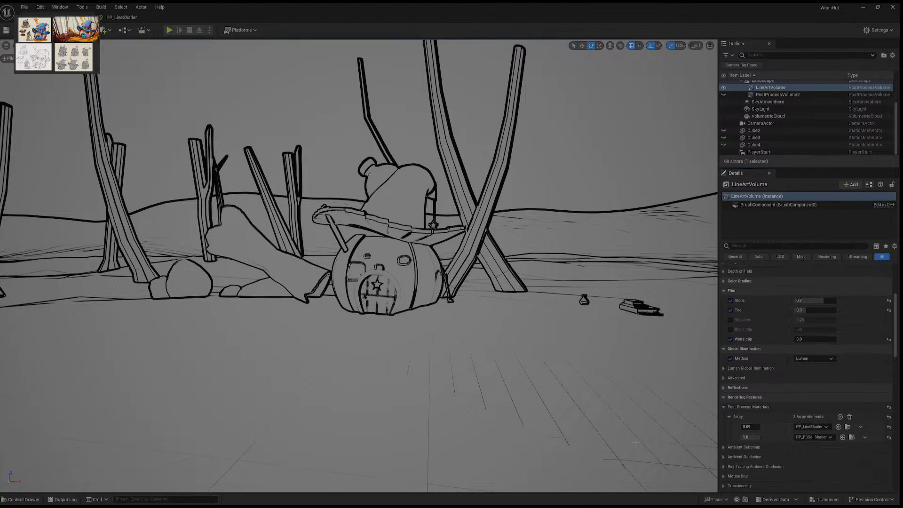
Step: Open PP_PBCellShader from the Materials folder and examine its node graph from the scene texture inputs to Emissive Color
key(ctrl+space)
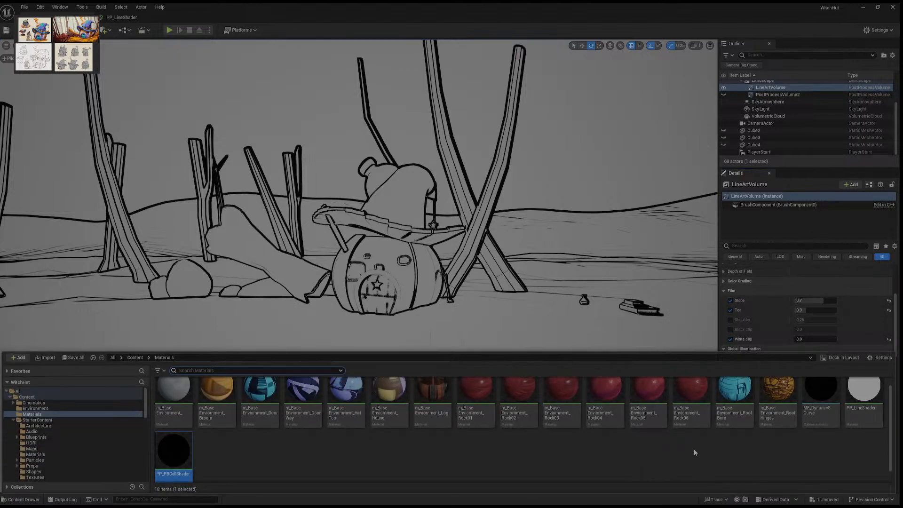
double_click(179, 457)
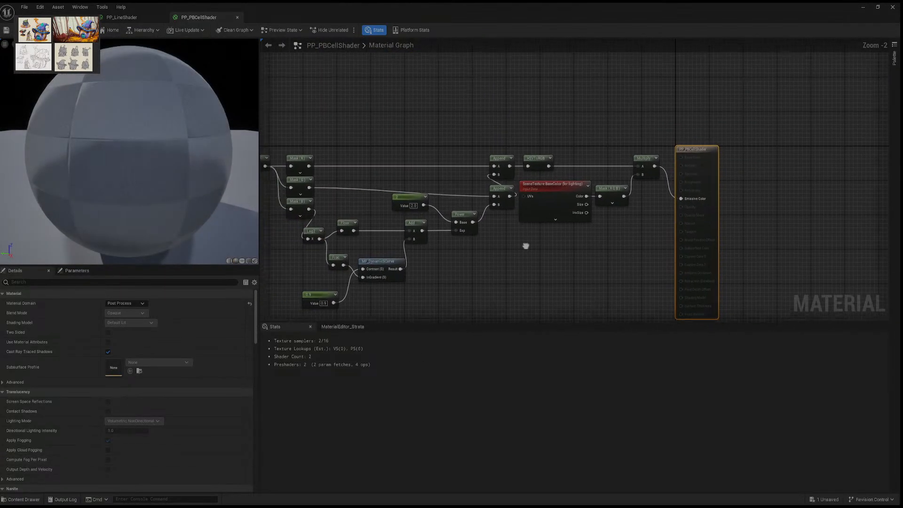
right_drag(526, 246, 655, 228)
scroll(654, 228, down, 3)
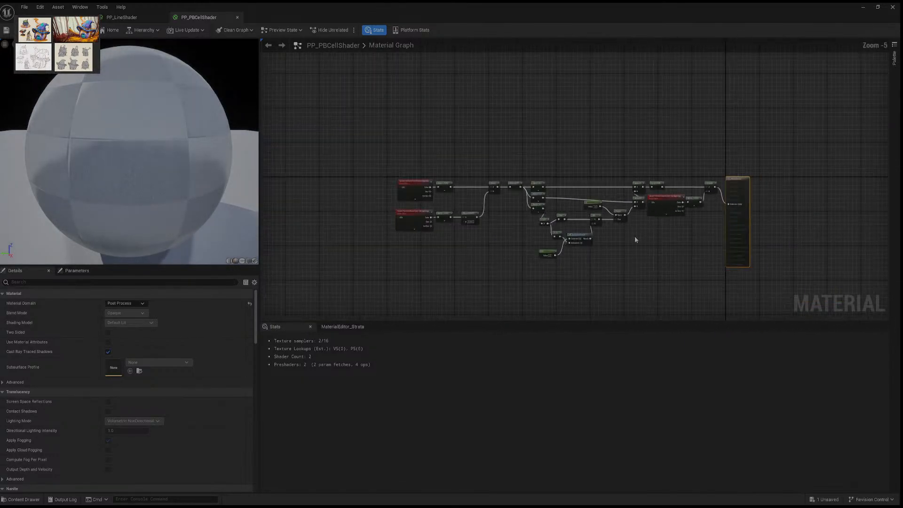
right_drag(653, 259, 554, 271)
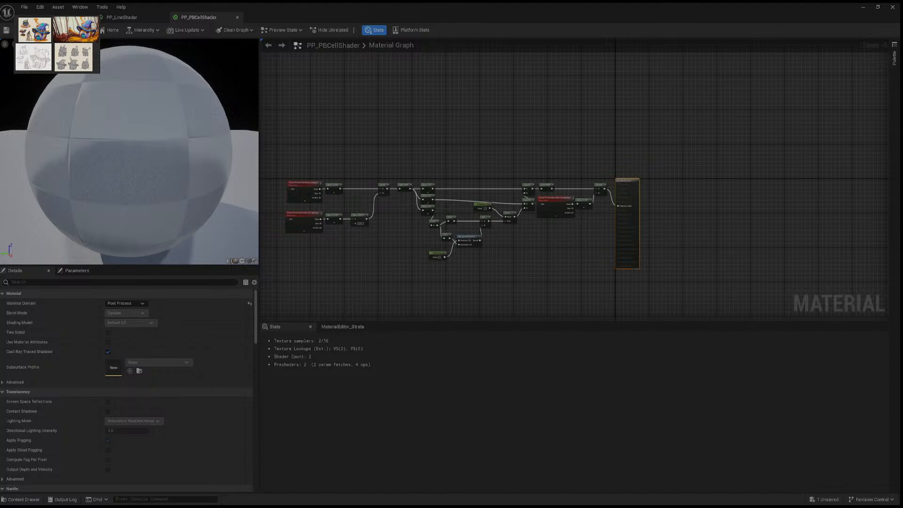
scroll(546, 124, up, 1)
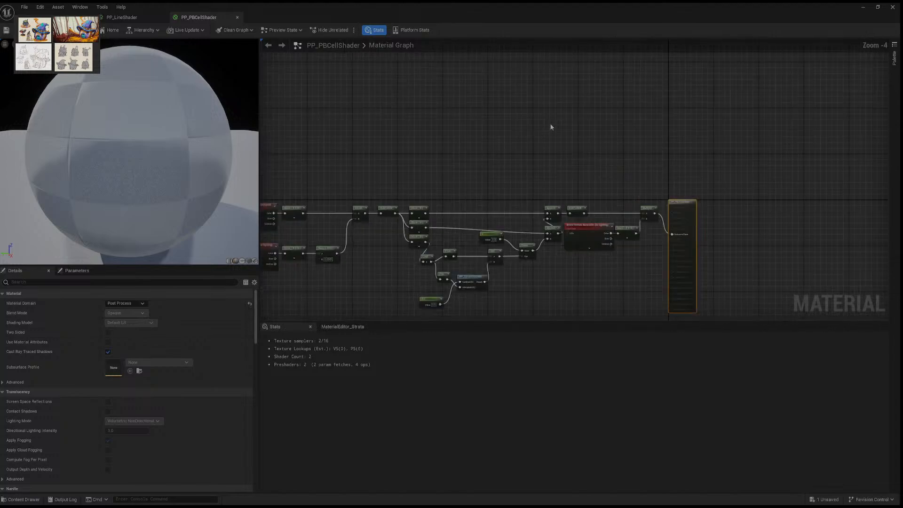
scroll(567, 101, up, 3)
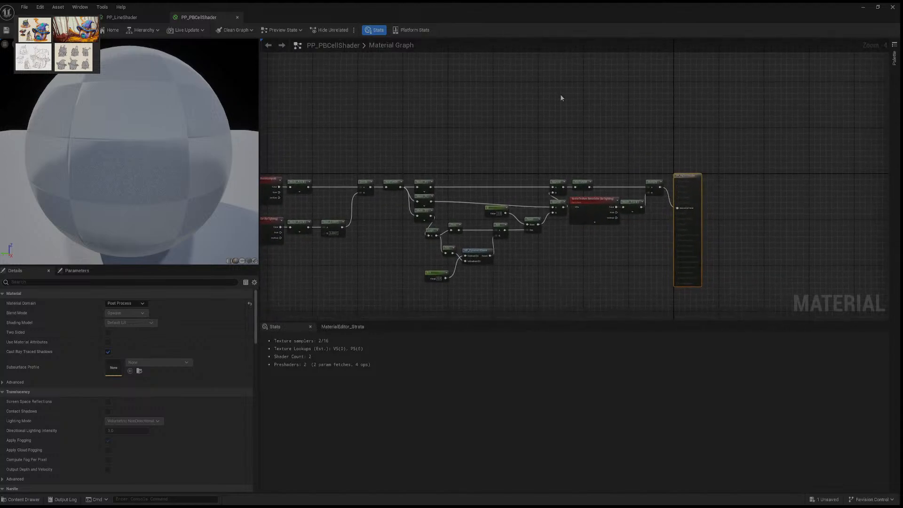
drag(554, 288, 554, 283)
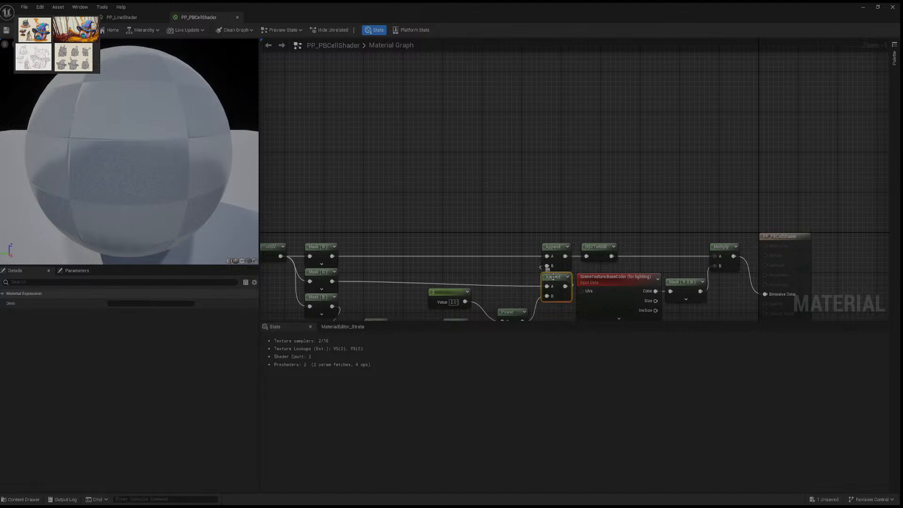
drag(555, 282, 555, 287)
right_drag(490, 156, 499, 64)
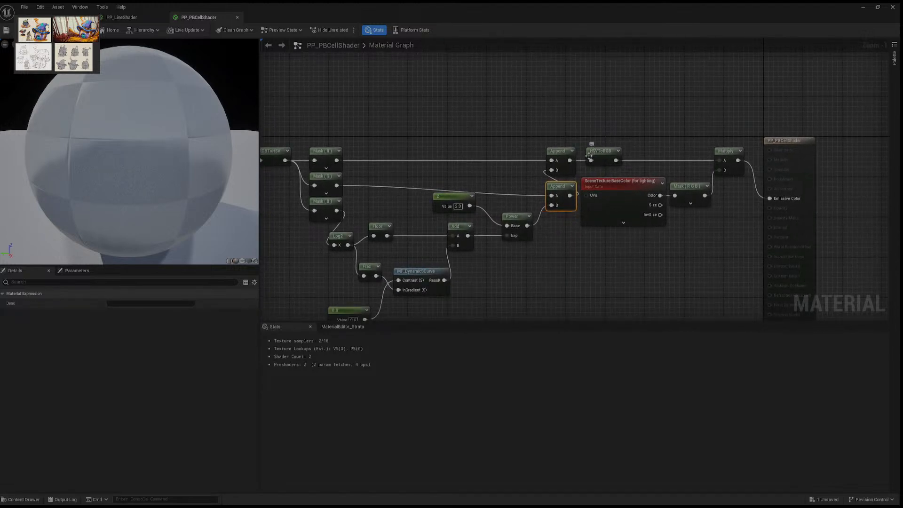
right_drag(578, 132, 559, 100)
right_drag(446, 153, 809, 205)
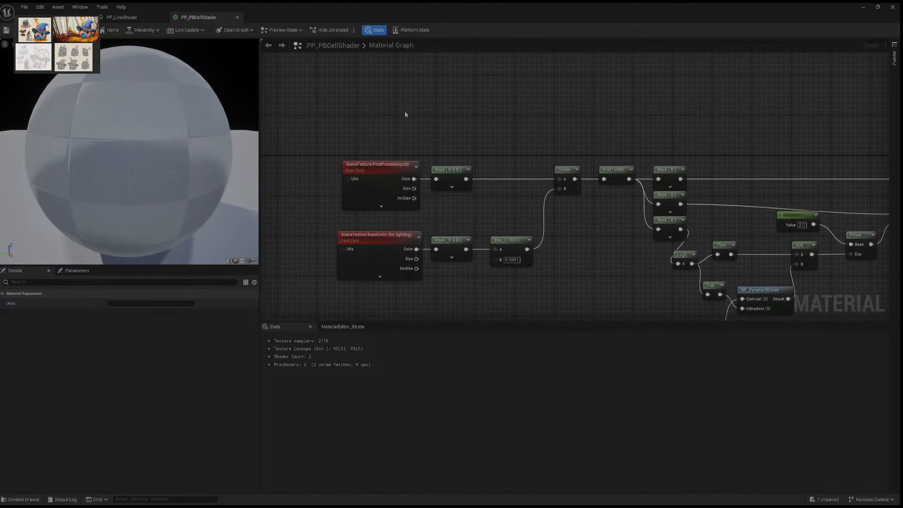
right_drag(405, 111, 377, 61)
right_drag(537, 172, 476, 135)
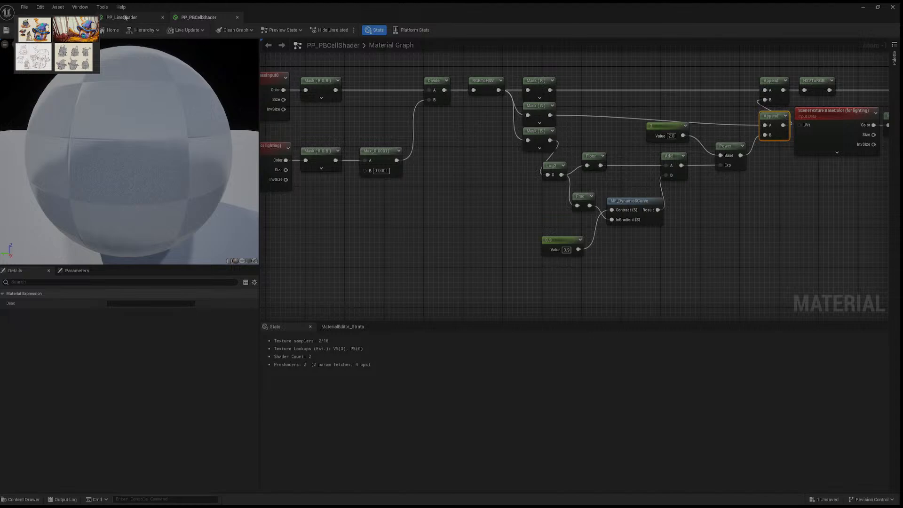
right_drag(530, 183, 500, 173)
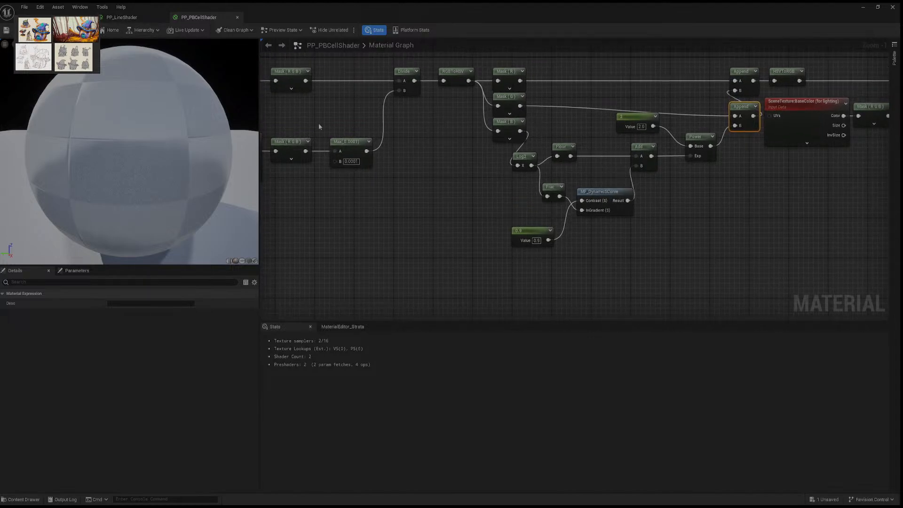
Step: In PP_LineShader, set input B of the Multiply node fed by SceneTexelSize to 2, and check the outlines in the level
click(123, 18)
right_drag(597, 177, 387, 123)
mouse_move(663, 143)
right_down()
mouse_move(580, 141)
mouse_move(460, 166)
right_up()
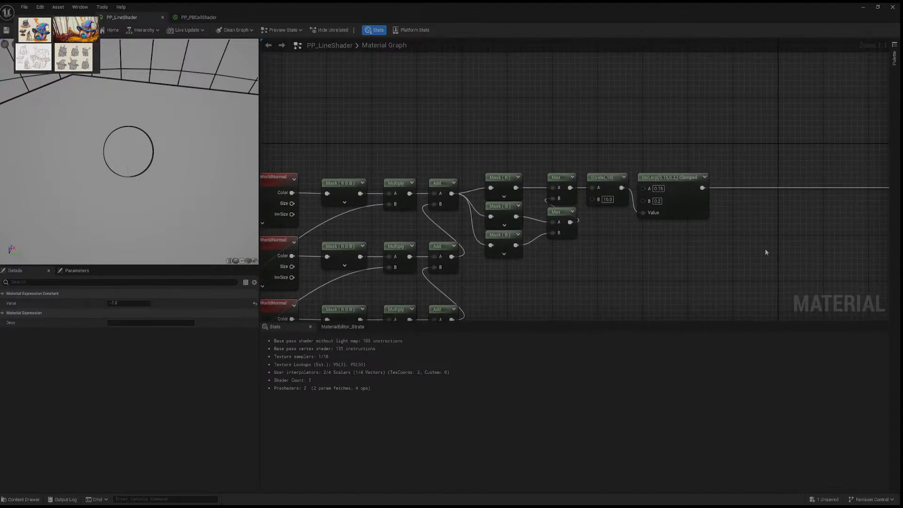
scroll(717, 214, down, 5)
right_drag(711, 214, 481, 184)
scroll(633, 185, down, 3)
right_drag(633, 185, 887, 133)
scroll(685, 187, up, 7)
right_drag(381, 115, 532, 192)
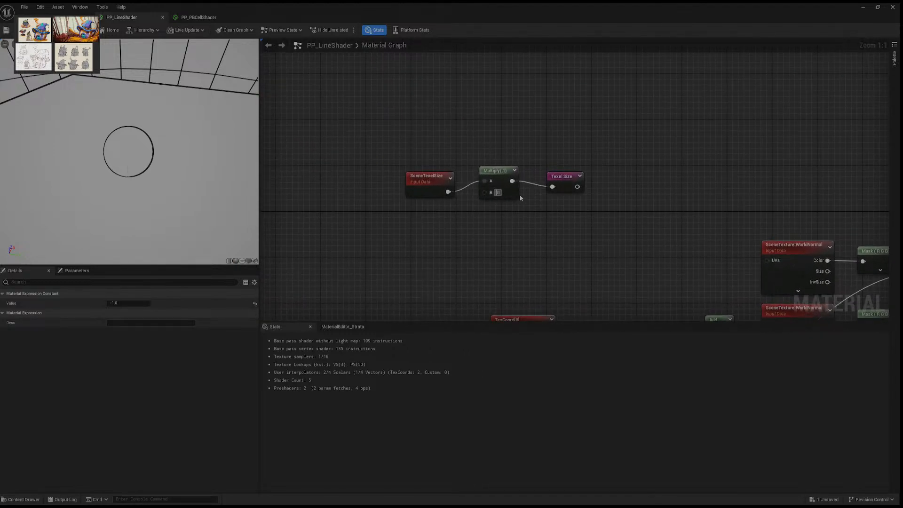
text(2.)
key(Return)
click(41, 14)
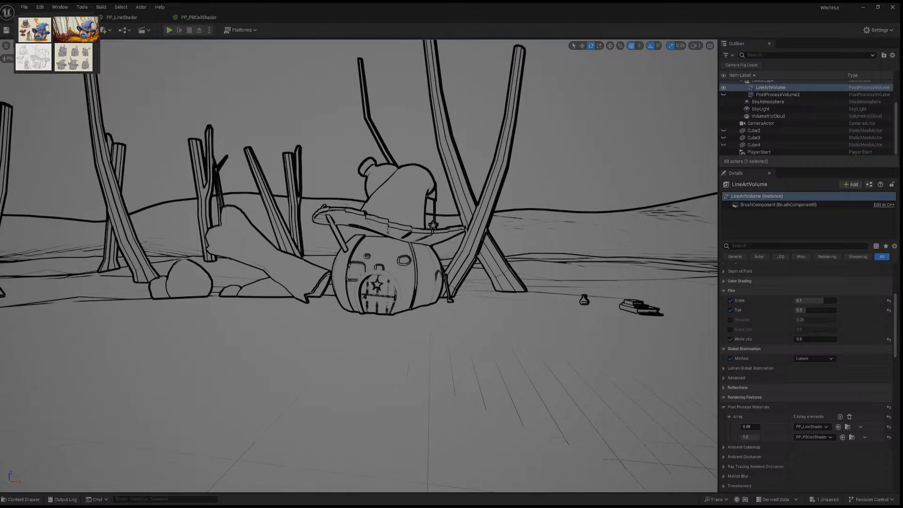
Step: Delete the stray 1-x node in PP_LineShader and place the Multiply node back between SceneTexelSize and Texel Size
click(123, 18)
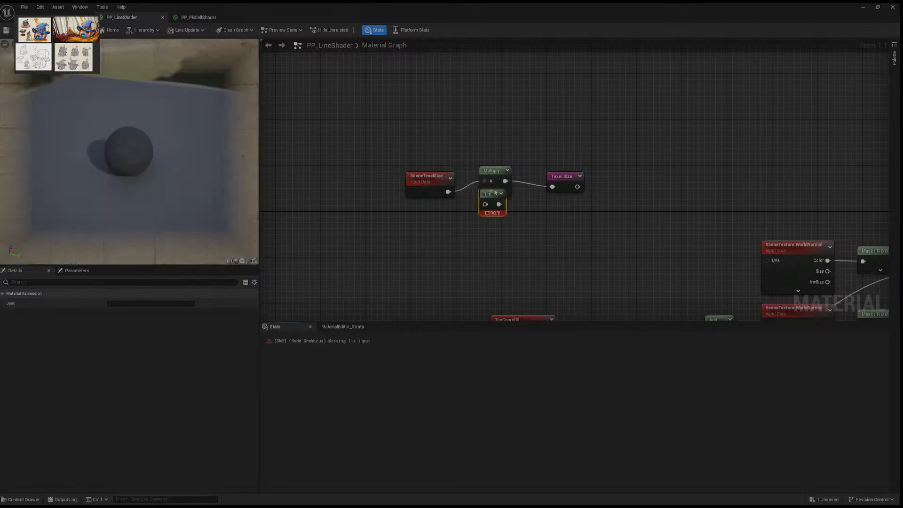
drag(495, 195, 485, 167)
click(488, 197)
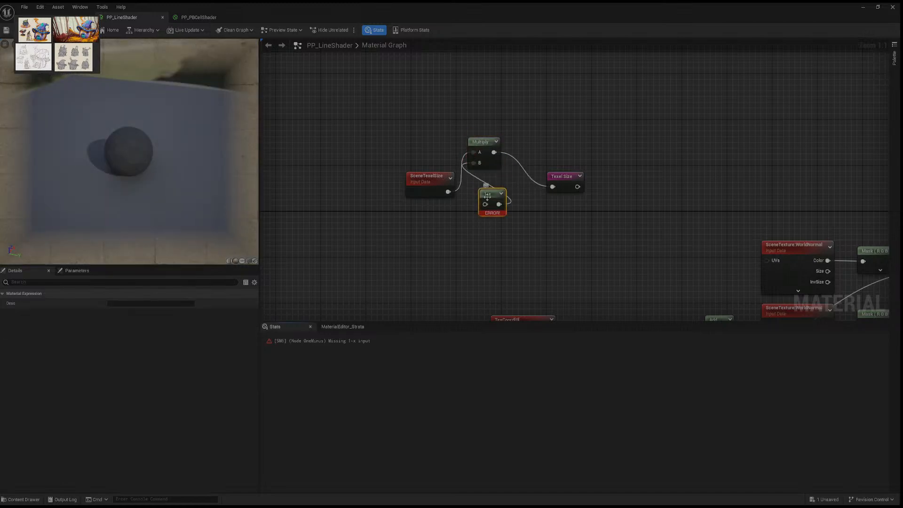
key(Delete)
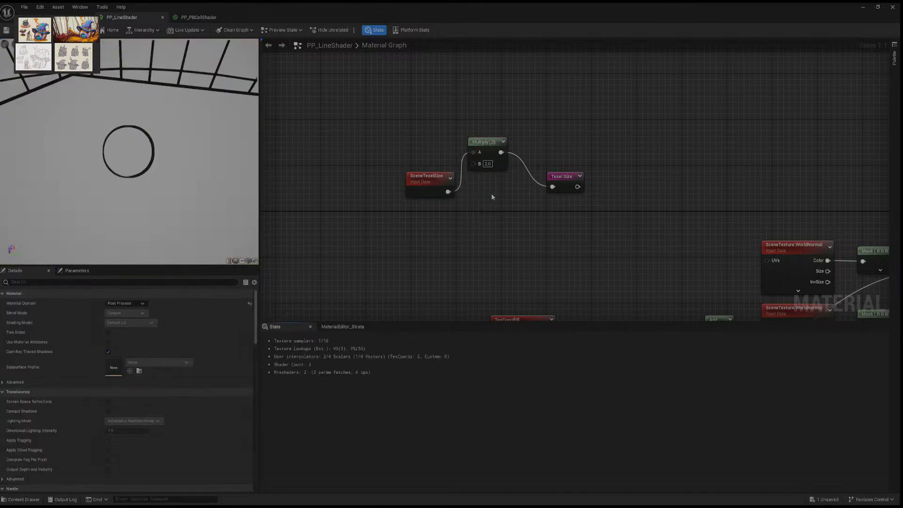
drag(489, 141, 501, 170)
click(500, 192)
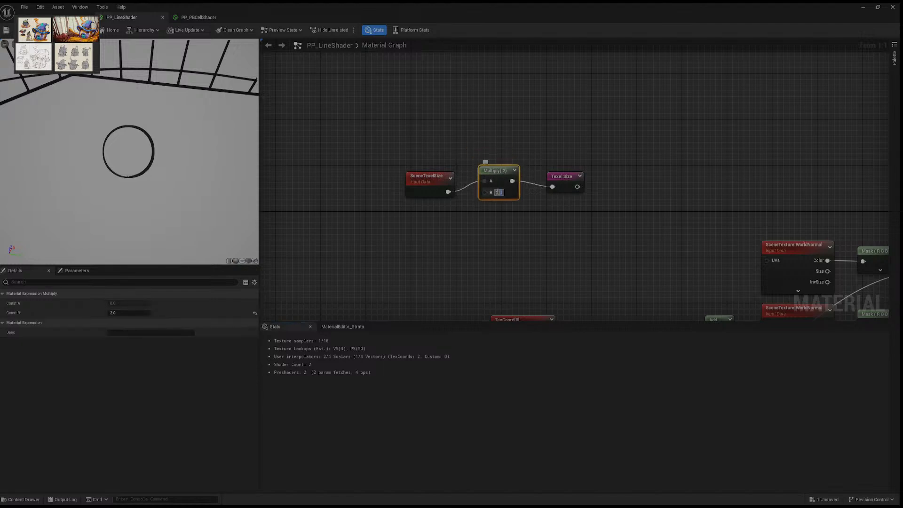
Step: Connect SceneTexelSize directly to Texel Size, bypassing the Multiply node, and return to the level with the material applied
drag(449, 191, 485, 192)
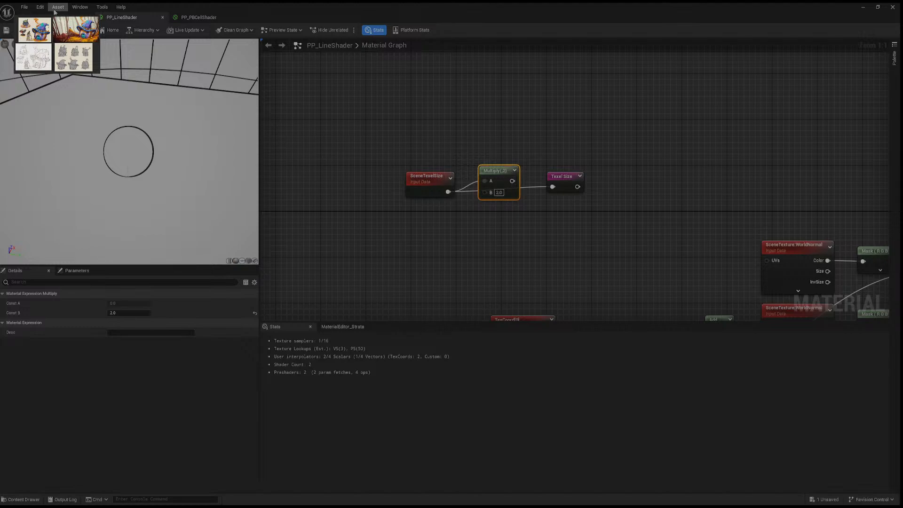
click(41, 29)
click(47, 17)
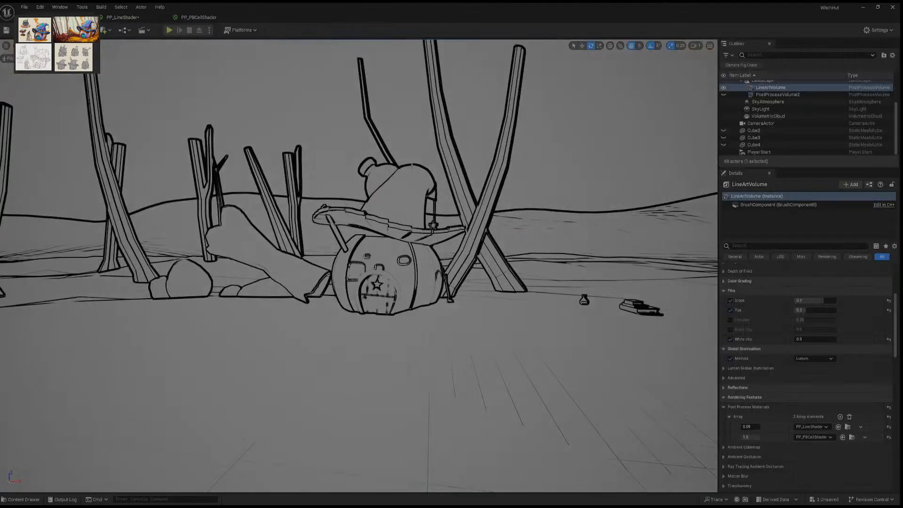
Step: Fly around the pumpkin house and out to the wider scene to examine the thinner outlines
mouse_move(412, 164)
right_down()
mouse_move(405, 178)
mouse_move(417, 185)
mouse_move(381, 174)
mouse_move(411, 187)
mouse_move(410, 178)
right_up()
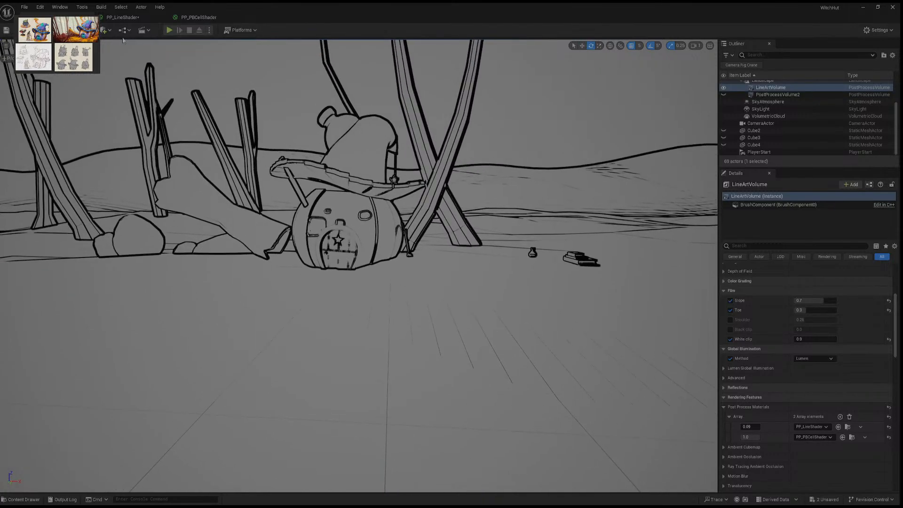
key(s)
mouse_move(367, 212)
right_down()
mouse_move(358, 211)
mouse_move(377, 231)
mouse_move(360, 221)
right_up()
key(d)
key(w)
Step: Pull the CameraActor back from the pumpkin house and tilt it up so the hat roof and trees enter the frame
click(446, 227)
key(w)
mouse_move(450, 225)
right_down()
mouse_move(450, 264)
mouse_move(449, 221)
right_up()
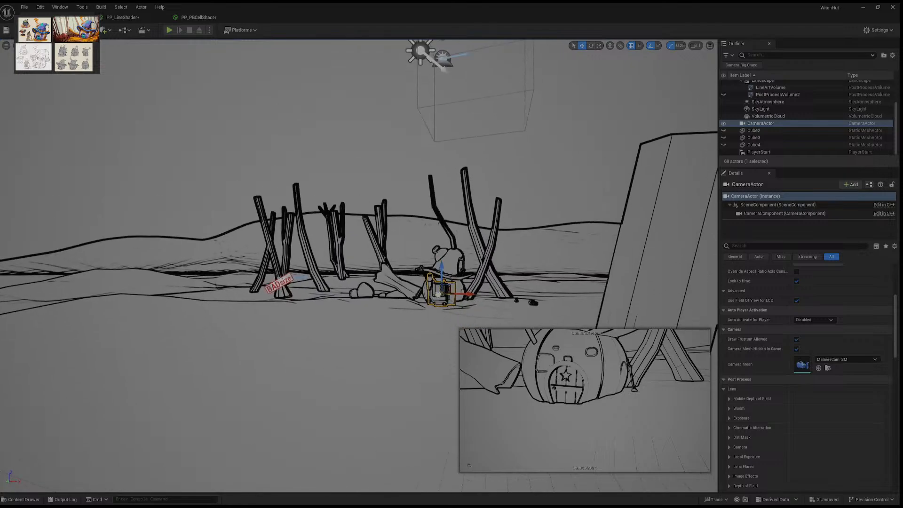
drag(438, 295, 401, 383)
key(e)
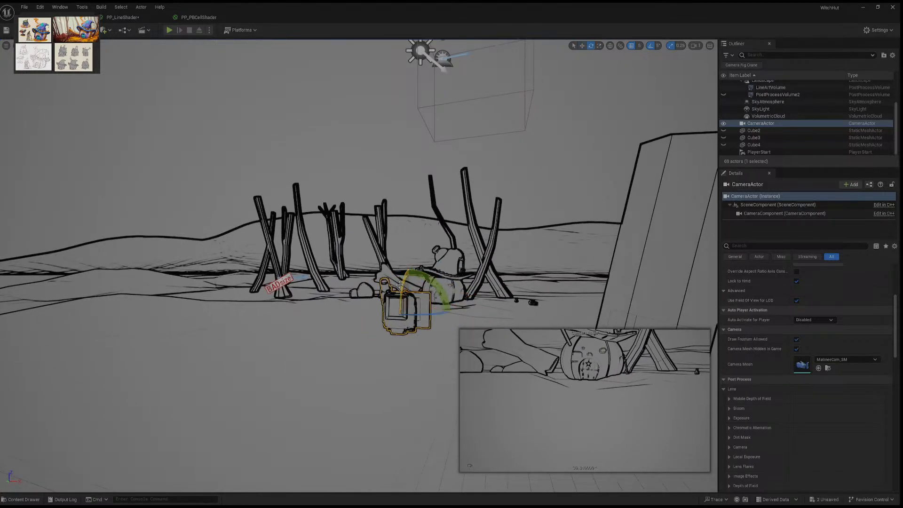
drag(399, 285, 400, 295)
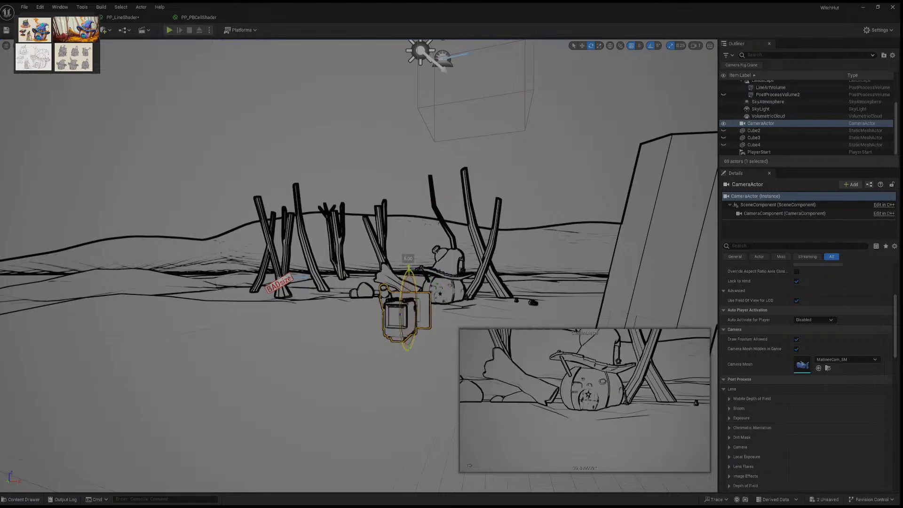
Step: Move the CameraActor sideways toward the large column, away from the fallen log
right_drag(372, 339, 396, 341)
key(w)
key(w)
drag(373, 367, 651, 370)
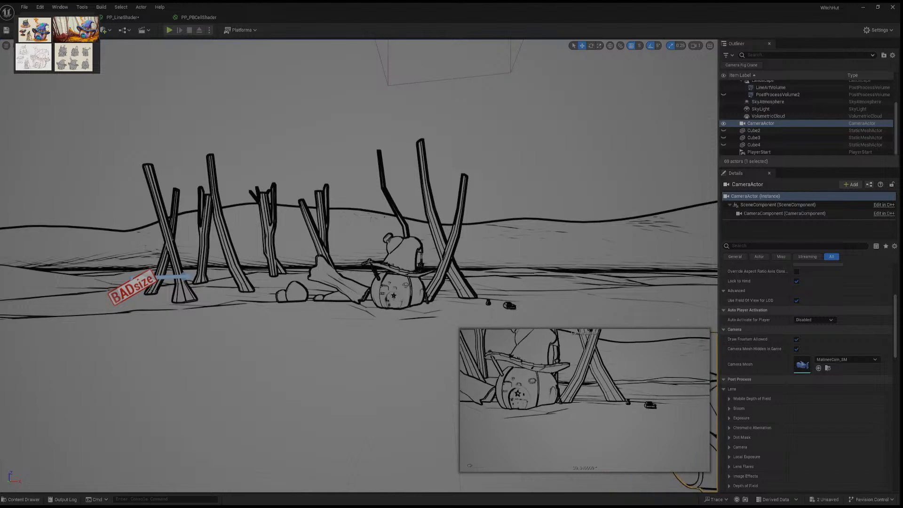
Step: Turn the CameraActor about its vertical axis to bring the pumpkin house and fallen log back into frame
key(s)
right_drag(405, 339, 406, 375)
key(w)
key(d)
key(a)
drag(281, 199, 351, 205)
drag(350, 206, 361, 204)
key(e)
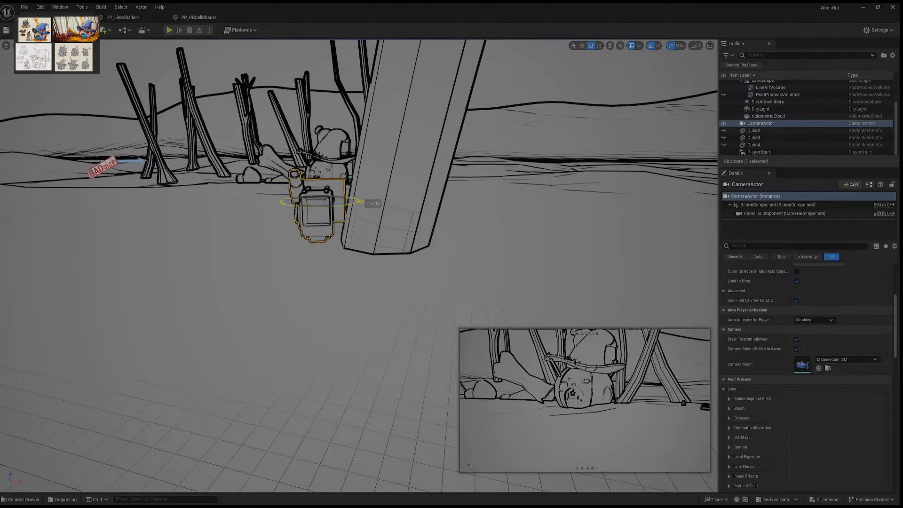
Step: Tilt the CameraActor further upward so the house sits lower in frame and the whole hat fits
right_drag(326, 206, 301, 166)
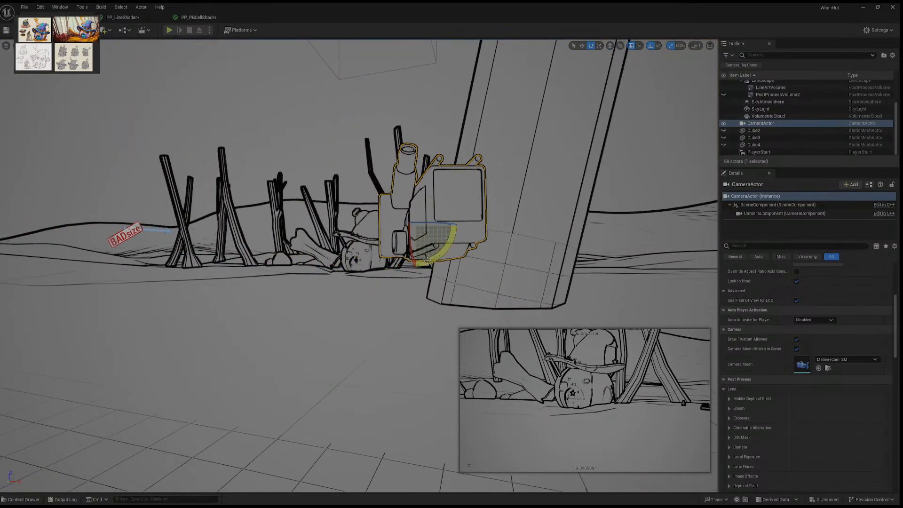
key(w)
right_drag(426, 224, 545, 227)
key(d)
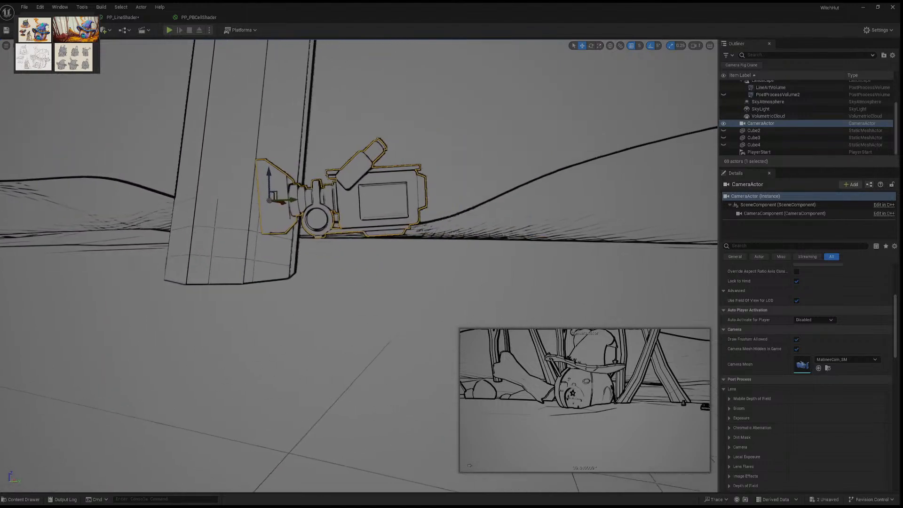
key(e)
drag(294, 220, 308, 215)
Step: Shift the CameraActor slightly toward the column and turn it to place the pumpkin house in the right part of the shot
key(w)
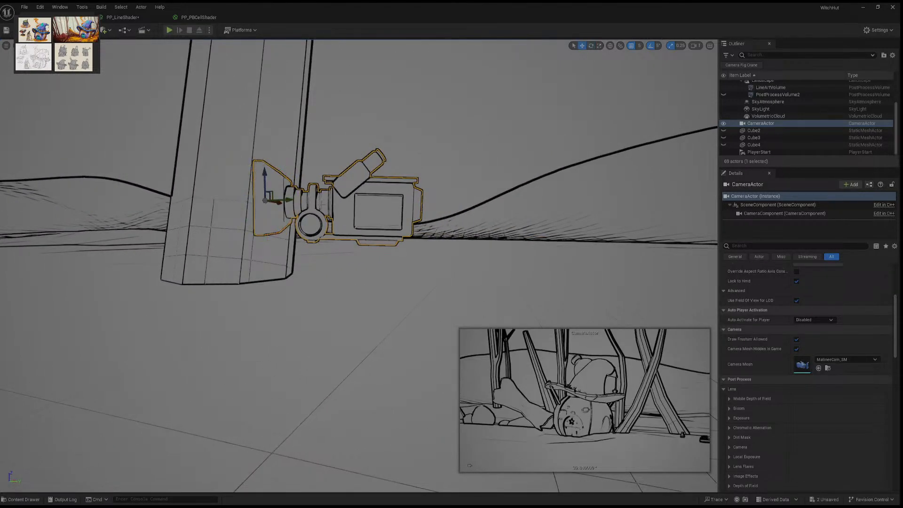
key(d)
right_drag(308, 216, 145, 230)
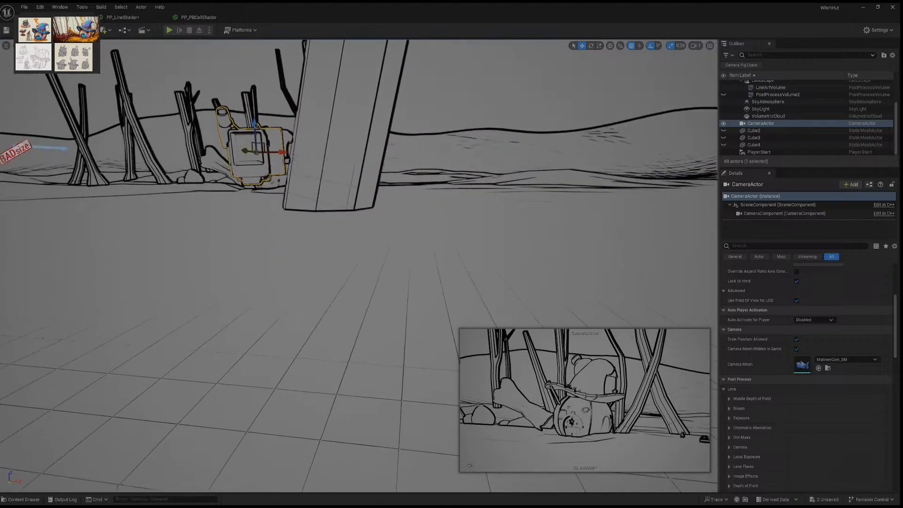
mouse_move(283, 152)
mouse_down()
mouse_move(313, 155)
mouse_move(298, 159)
mouse_up()
key(e)
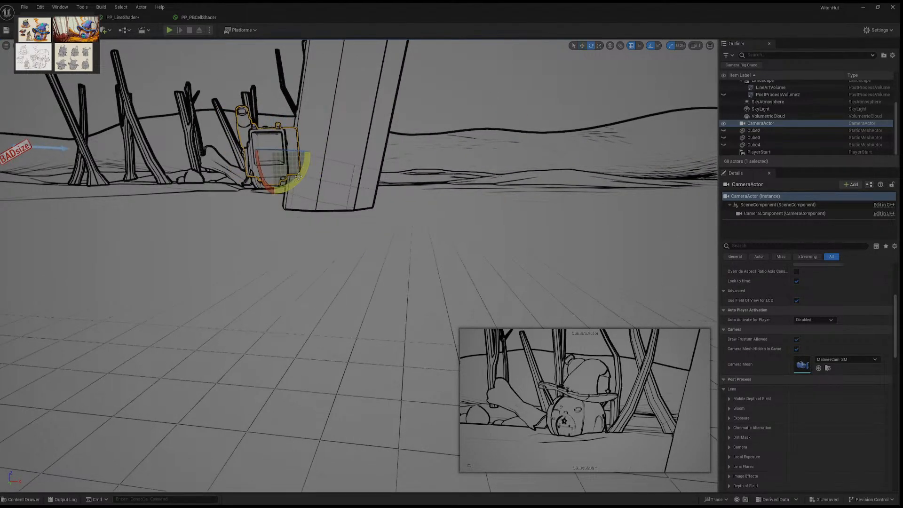
mouse_move(282, 152)
right_down()
mouse_move(293, 152)
mouse_move(285, 151)
right_up()
drag(279, 149, 303, 154)
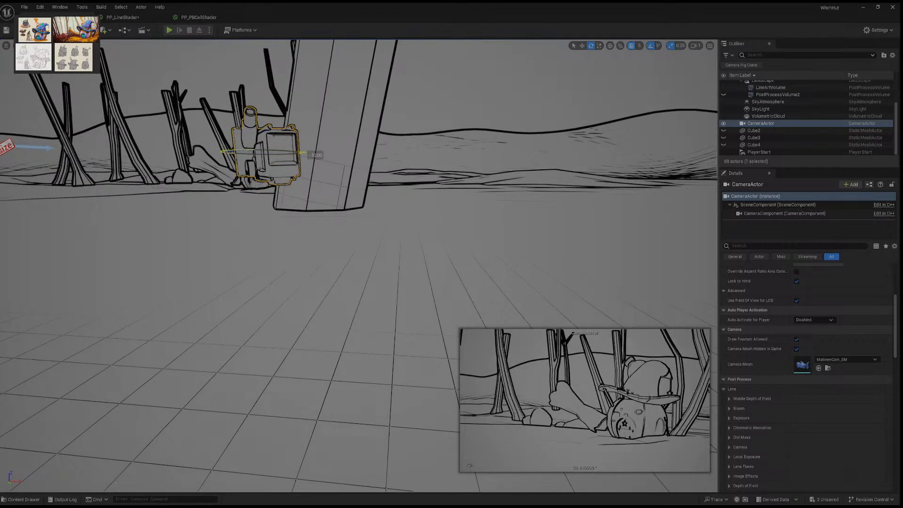
Step: From a high viewpoint, nudge the CameraActor sideways away from the base of the column
key(w)
right_drag(285, 152, 290, 193)
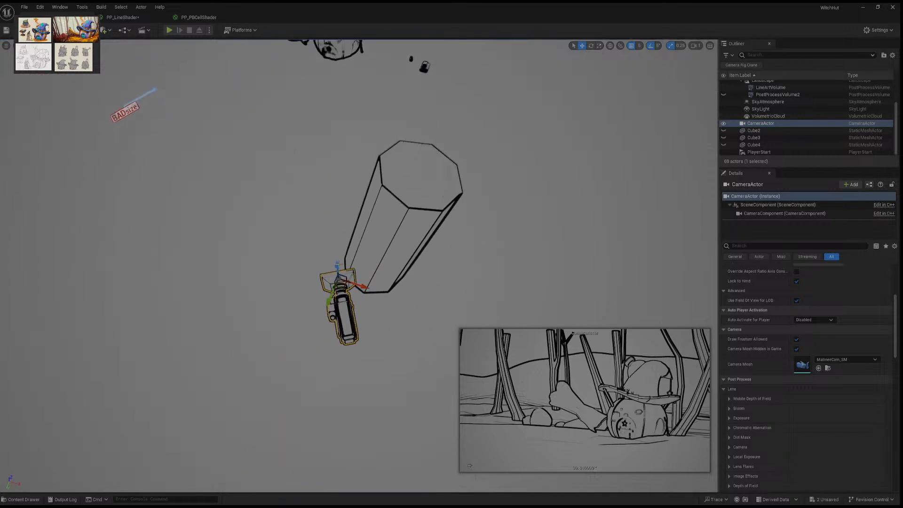
drag(363, 289, 358, 290)
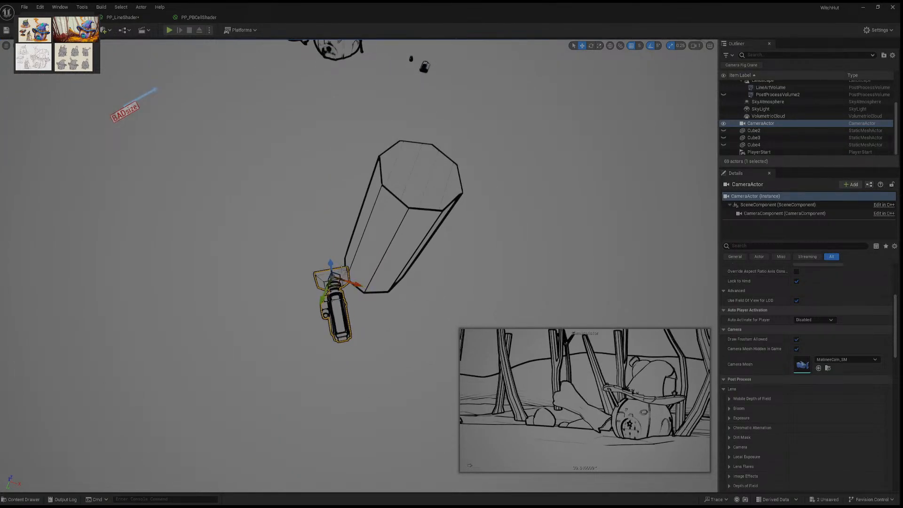
Step: Try turning the CameraActor toward the column, and return it to the pumpkin house framing
key(e)
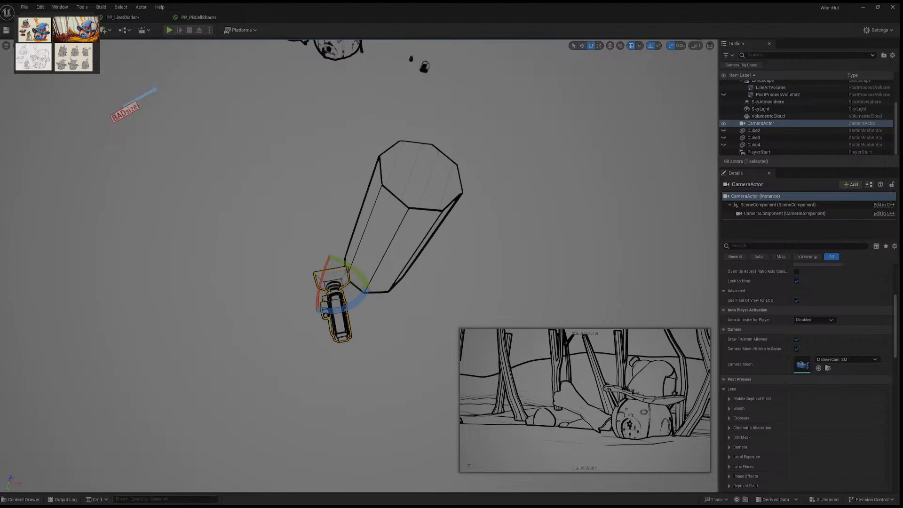
drag(321, 282, 322, 272)
right_drag(321, 272, 367, 250)
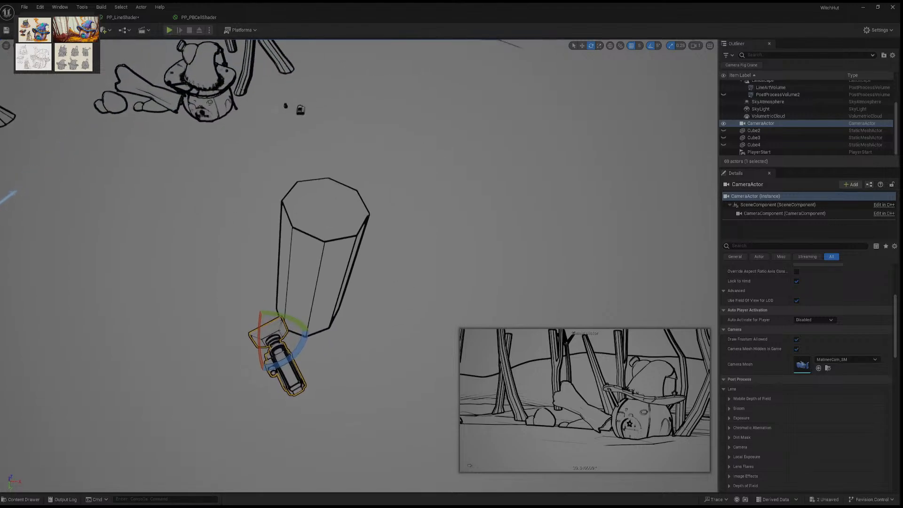
right_drag(271, 199, 312, 183)
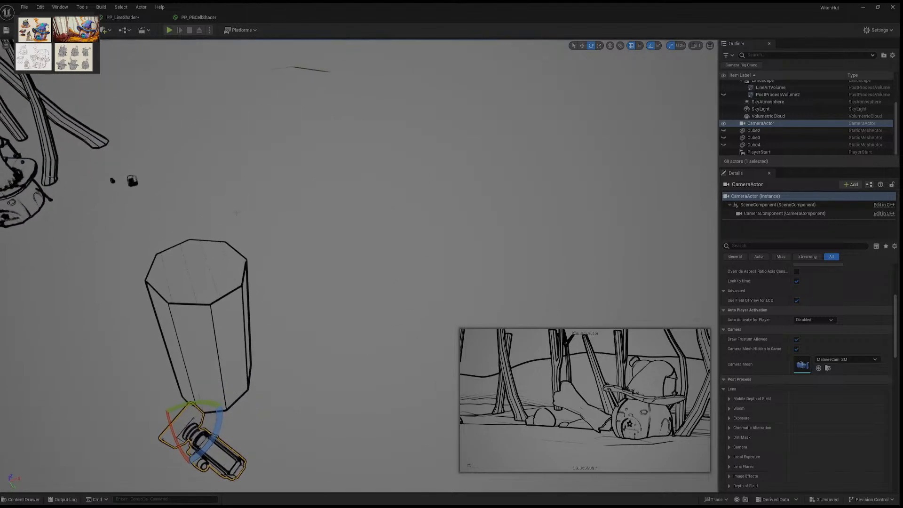
mouse_move(219, 424)
mouse_down()
mouse_move(224, 430)
mouse_move(217, 423)
mouse_up()
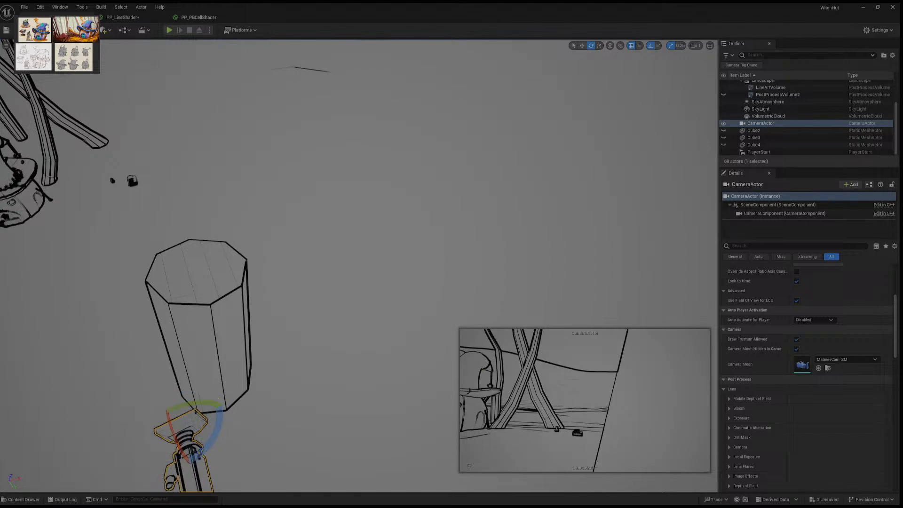
drag(207, 441, 216, 390)
right_drag(208, 440, 181, 446)
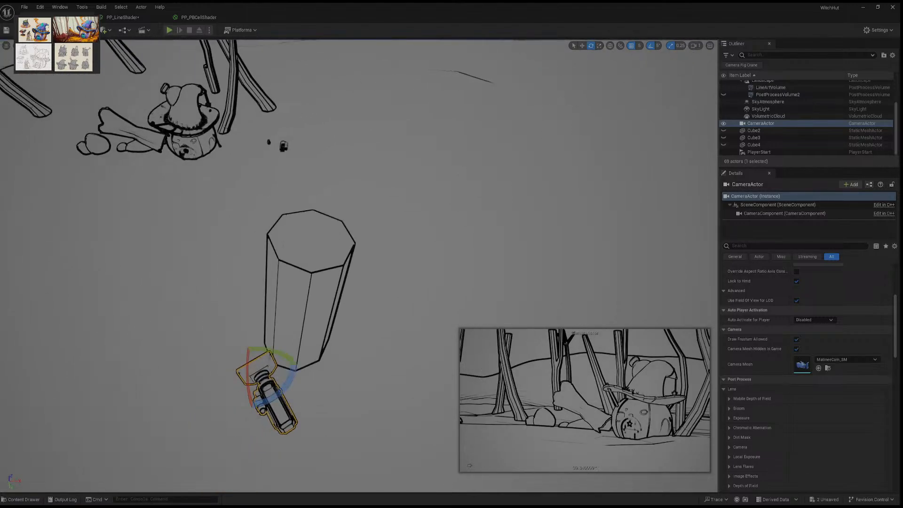
Step: Move the CameraActor slightly sideways toward the column to bring the pumpkin house closer to the middle of the shot
right_drag(278, 393, 259, 411)
key(w)
key(s)
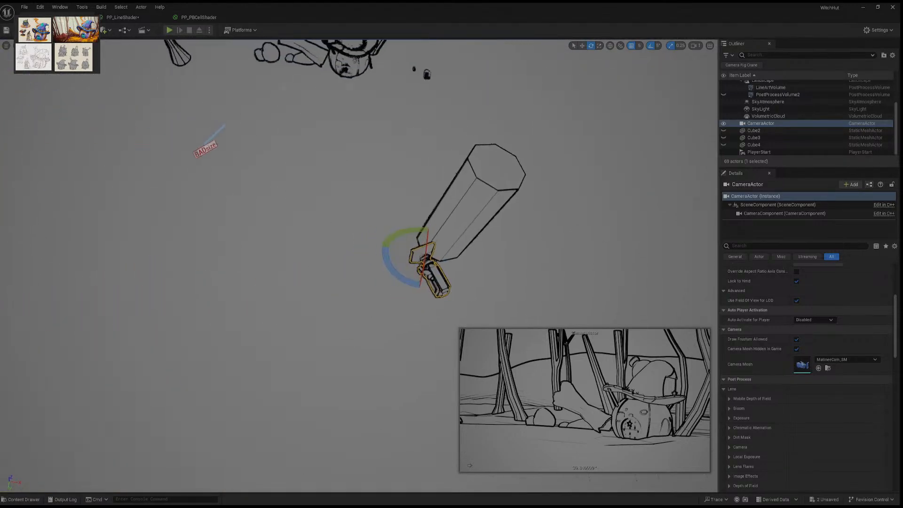
right_drag(395, 340, 376, 324)
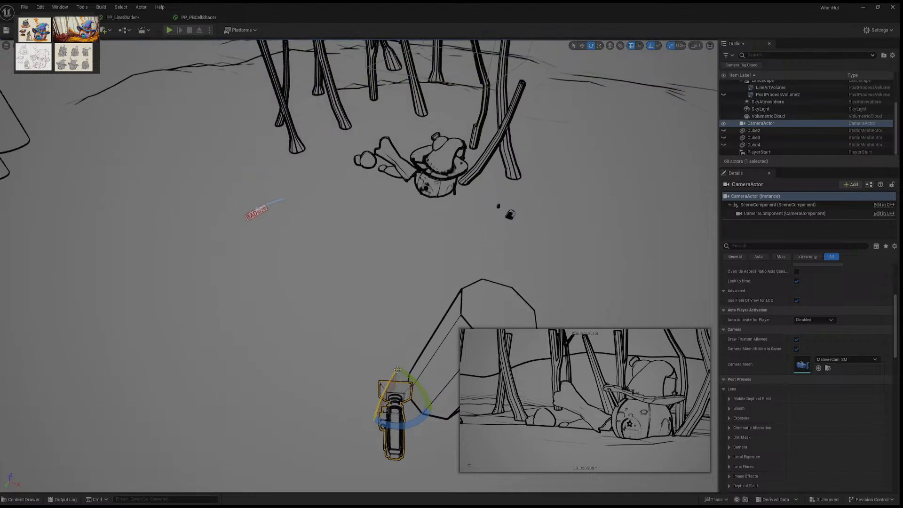
right_drag(398, 370, 393, 360)
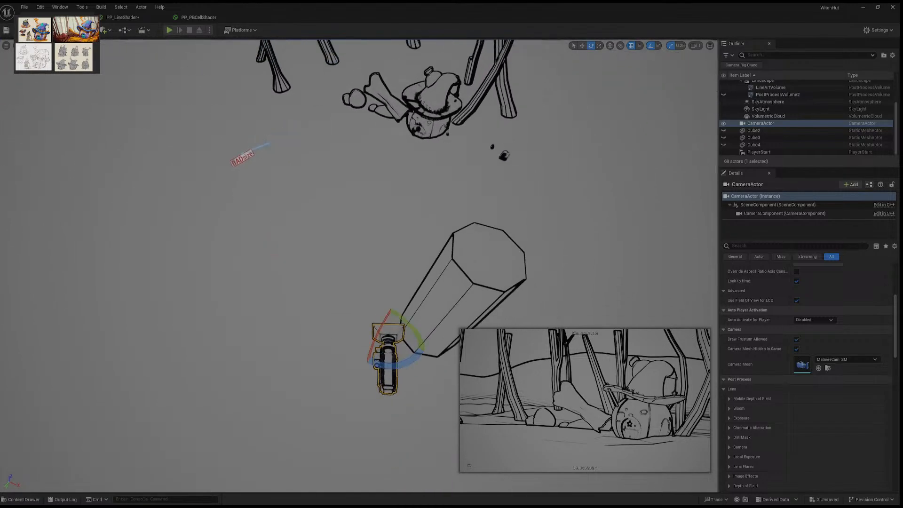
right_drag(390, 323, 389, 329)
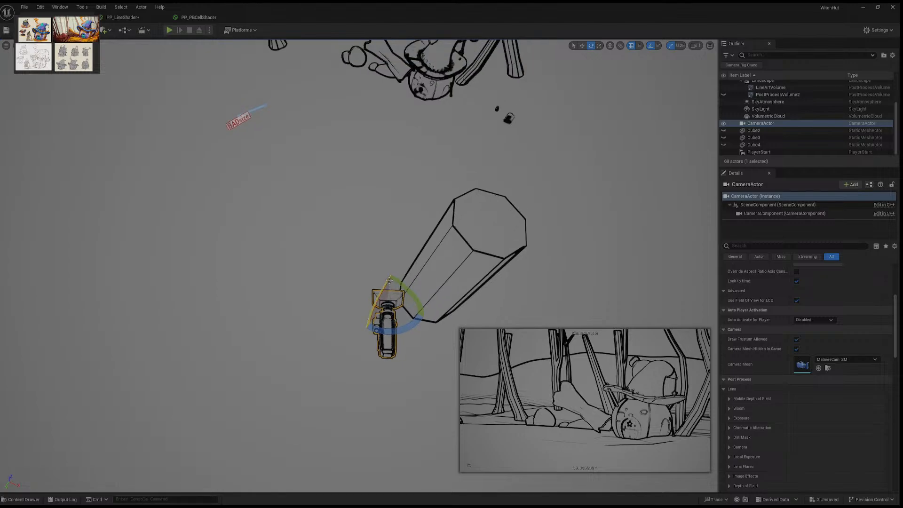
mouse_move(390, 279)
mouse_down()
mouse_move(385, 289)
mouse_move(399, 282)
mouse_up()
scroll(437, 260, up, 3)
mouse_move(437, 260)
right_down()
mouse_move(431, 241)
mouse_move(440, 275)
right_up()
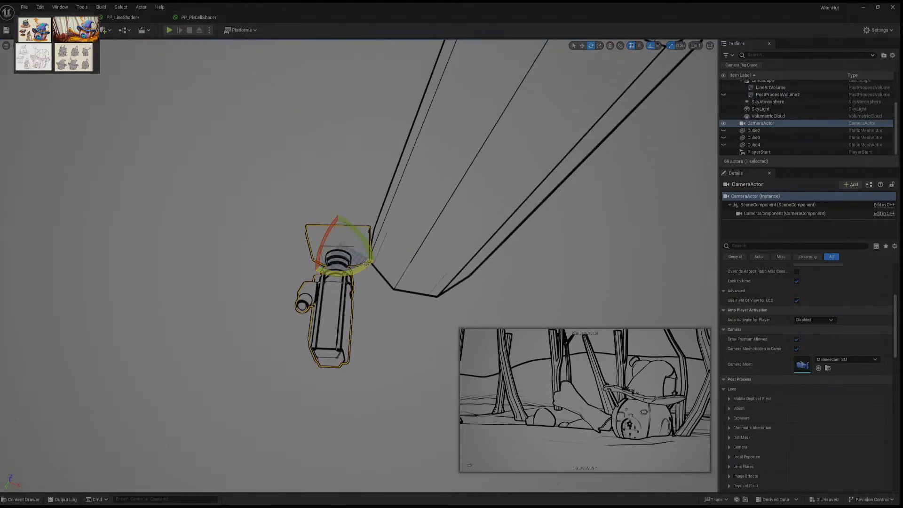
drag(373, 262, 380, 265)
key(w)
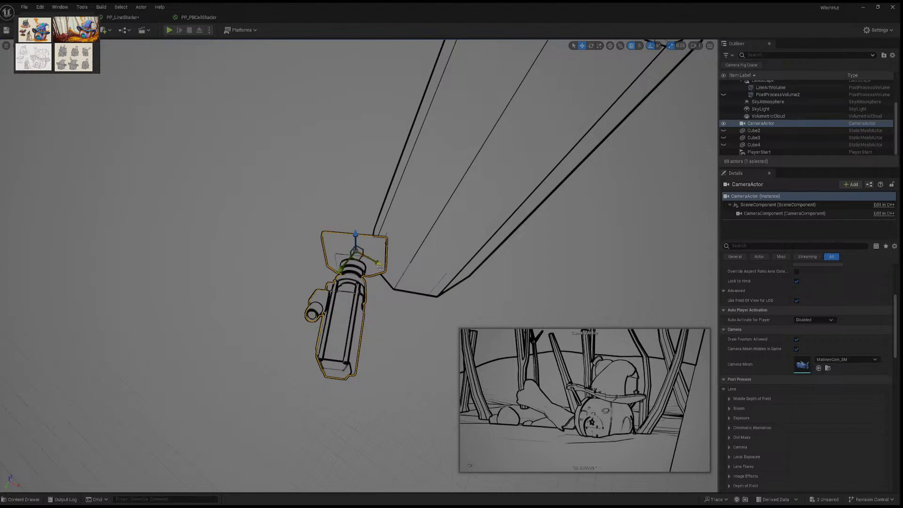
Step: Fly in close to the pumpkin house to examine the outlines on the hat roof, planks and door
mouse_move(380, 266)
right_down()
mouse_move(380, 221)
mouse_move(377, 262)
right_up()
key(s)
key(w)
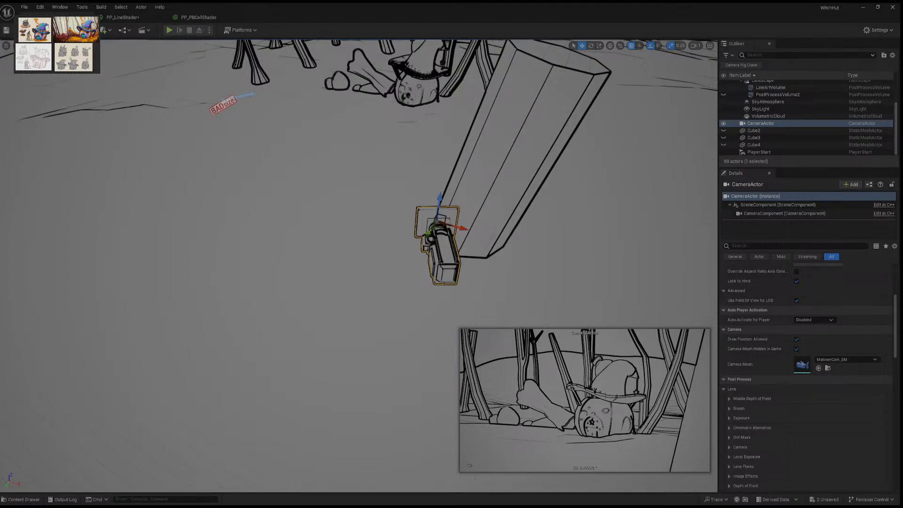
key(w)
right_drag(377, 262, 382, 243)
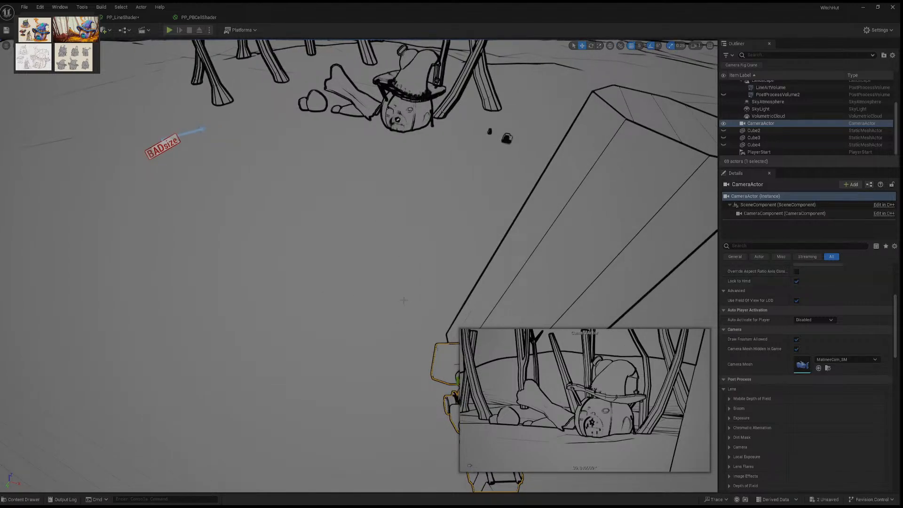
right_drag(406, 302, 394, 284)
key(d)
key(w)
key(s)
key(a)
key(w)
key(w)
key(s)
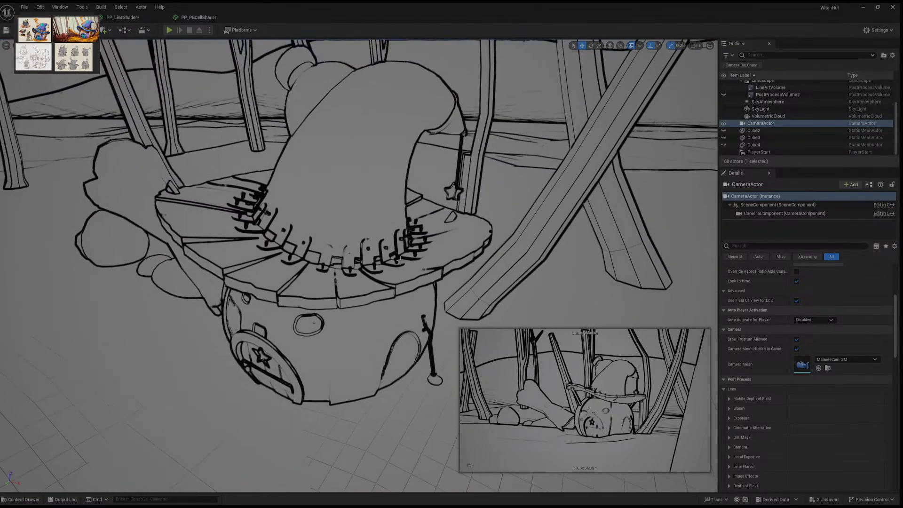
Step: In LineArtVolume's post process materials, set the weight of PP_LineShader to 1.0
scroll(772, 351, down, 1)
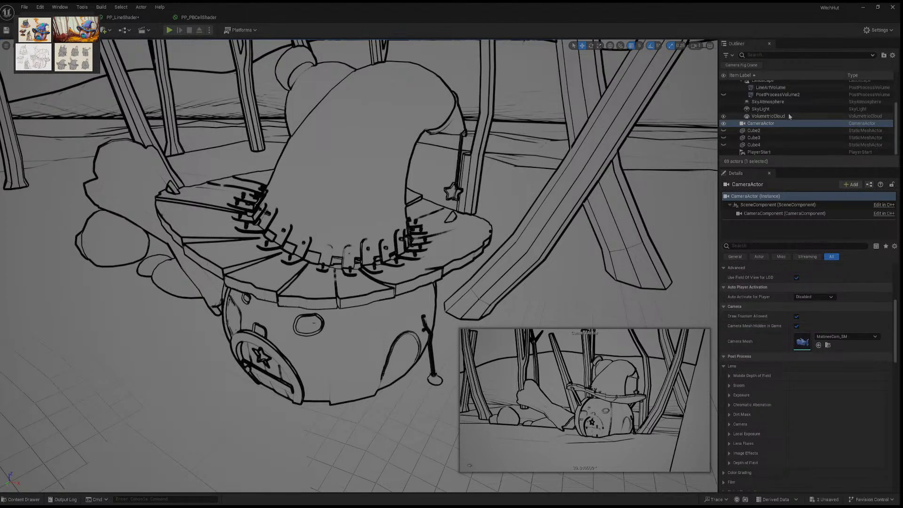
click(793, 89)
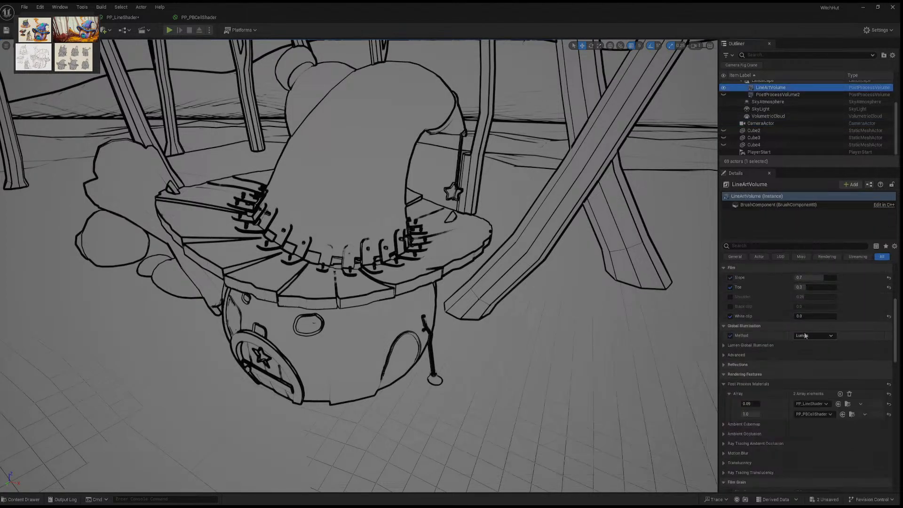
scroll(805, 336, down, 2)
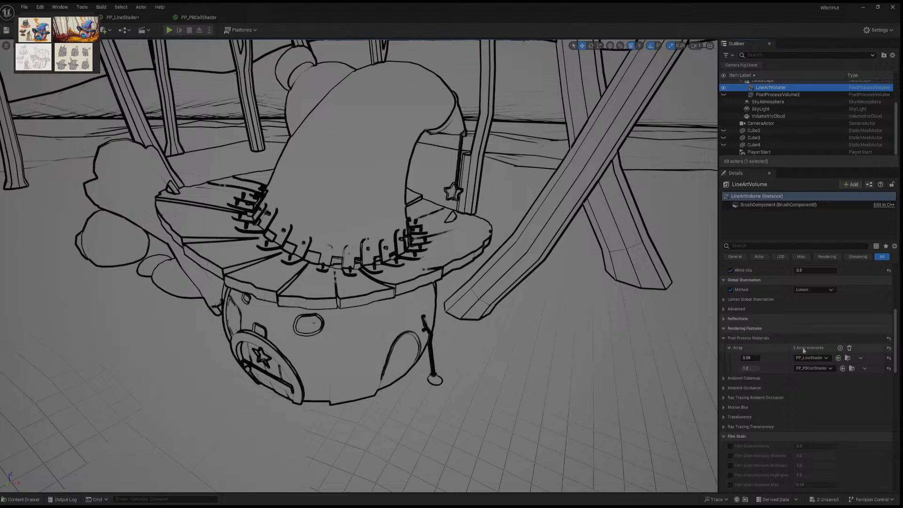
click(746, 358)
drag(745, 358, 753, 358)
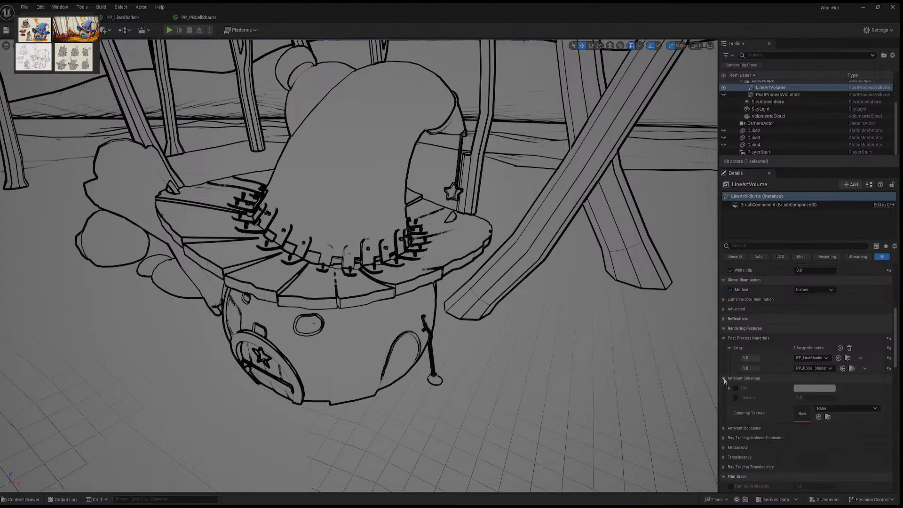
Step: In LineArtVolume's rendering features, enable the Ambient Occlusion Intensity override and the Translucency Type override
click(724, 388)
click(736, 397)
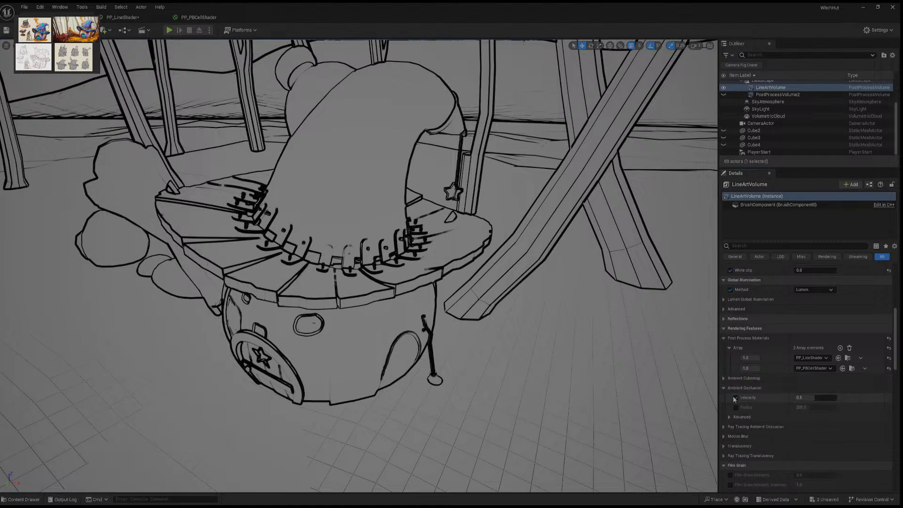
click(724, 388)
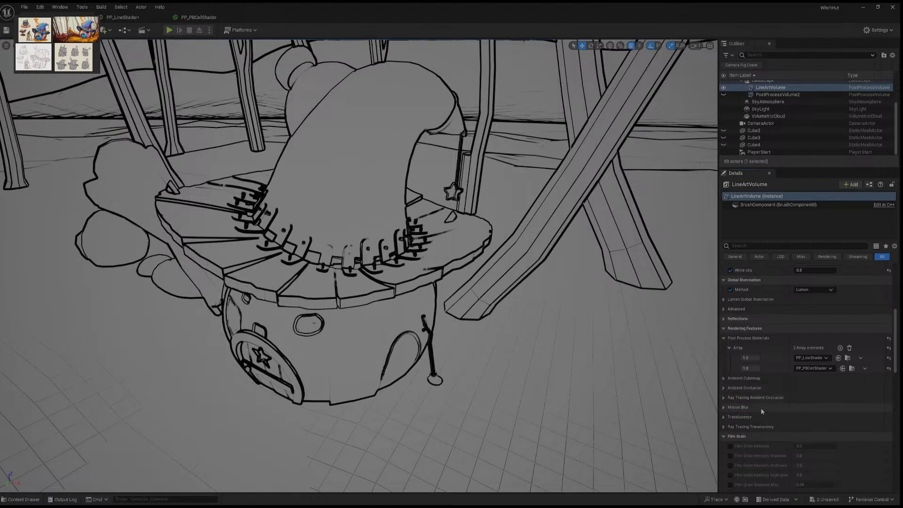
scroll(761, 407, down, 1)
click(725, 405)
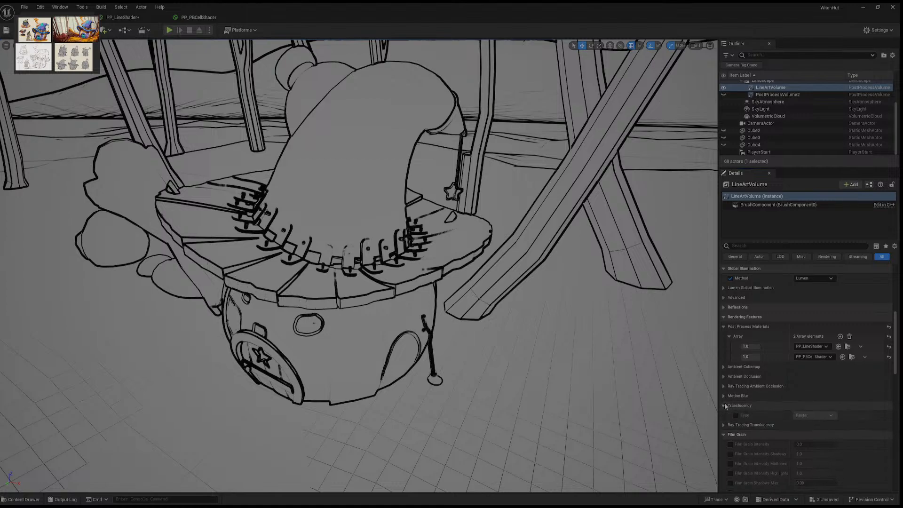
click(737, 416)
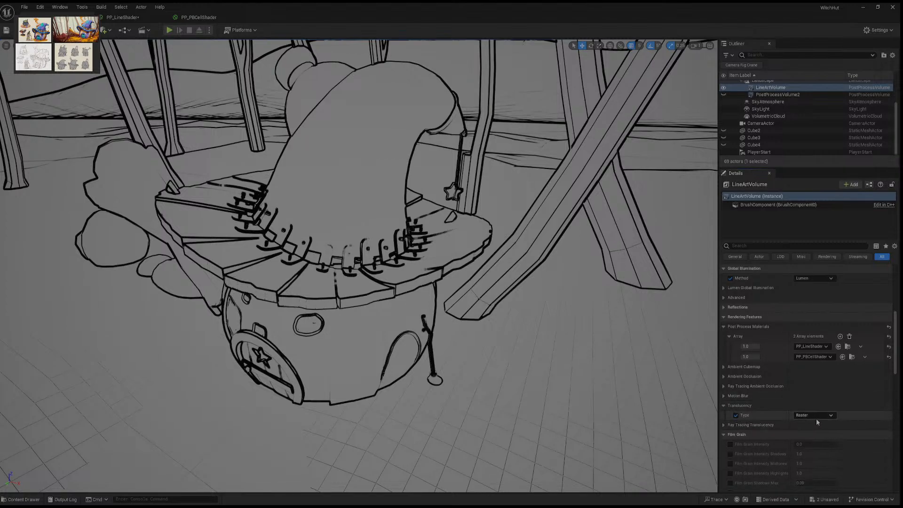
Step: Look through LineArtVolume's translucency, ray tracing translucency, film grain, path tracing and volume settings
click(724, 405)
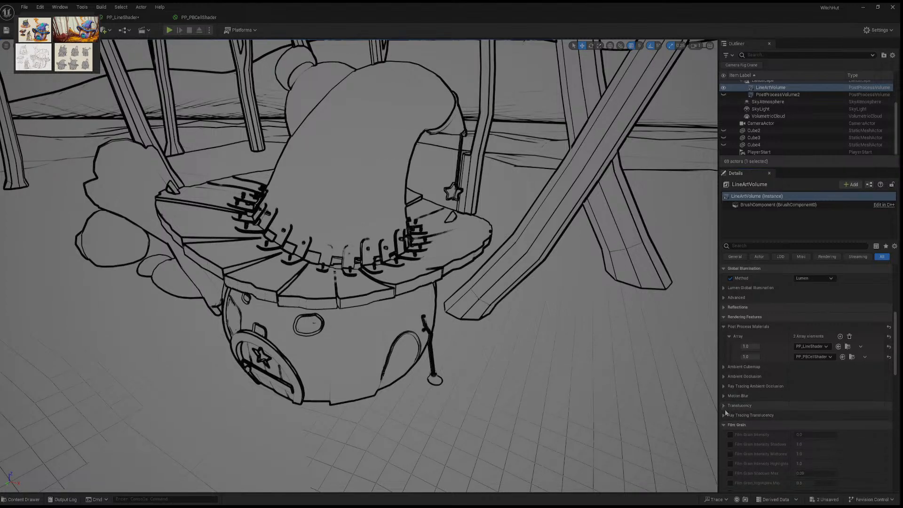
click(723, 405)
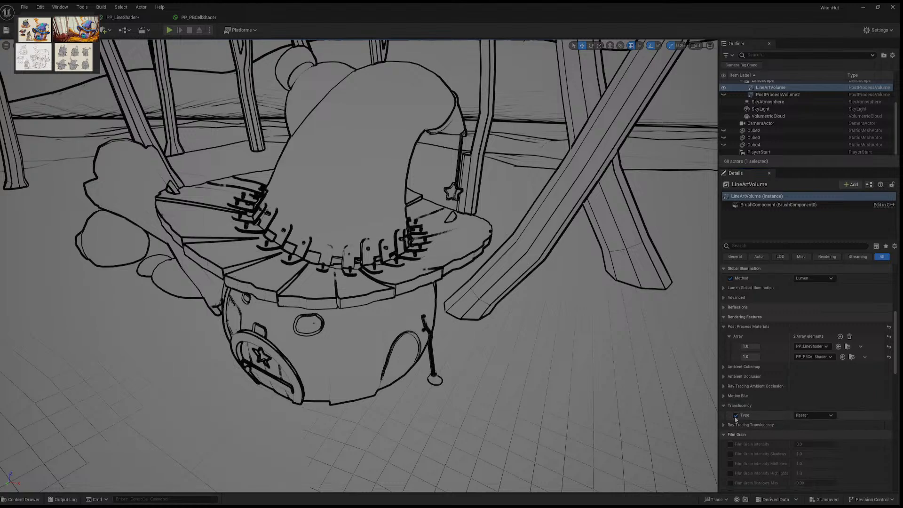
click(724, 425)
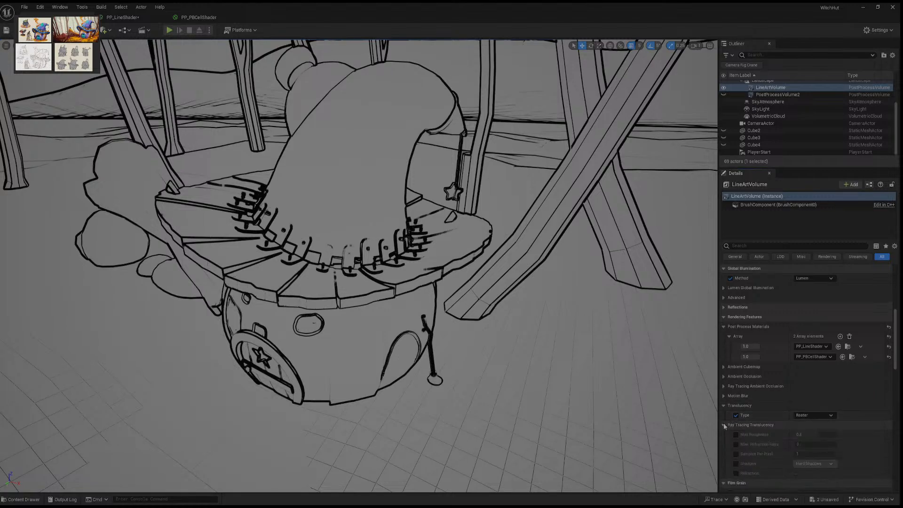
scroll(725, 427, down, 5)
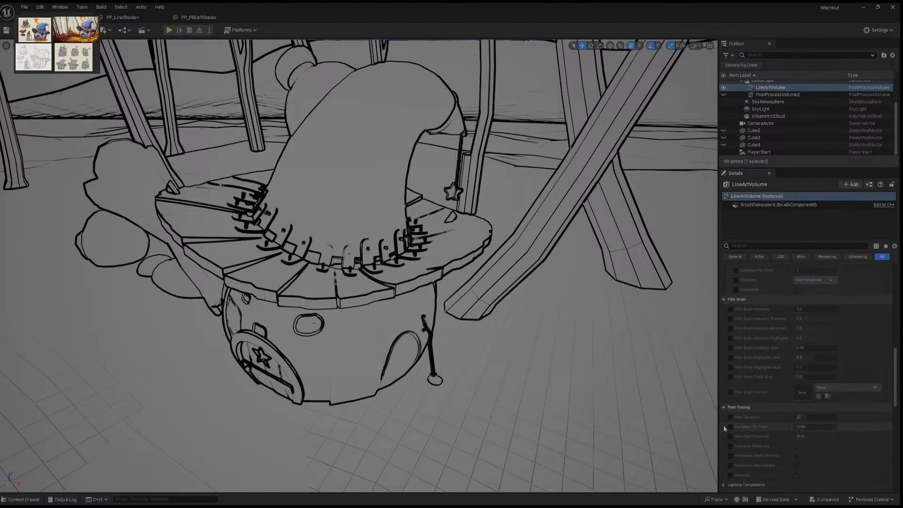
scroll(724, 422, down, 5)
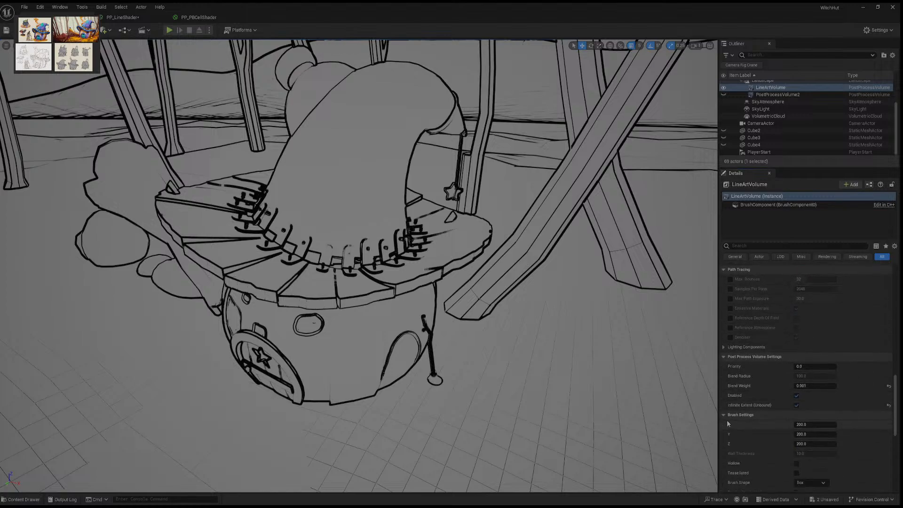
scroll(728, 425, down, 5)
scroll(728, 427, down, 5)
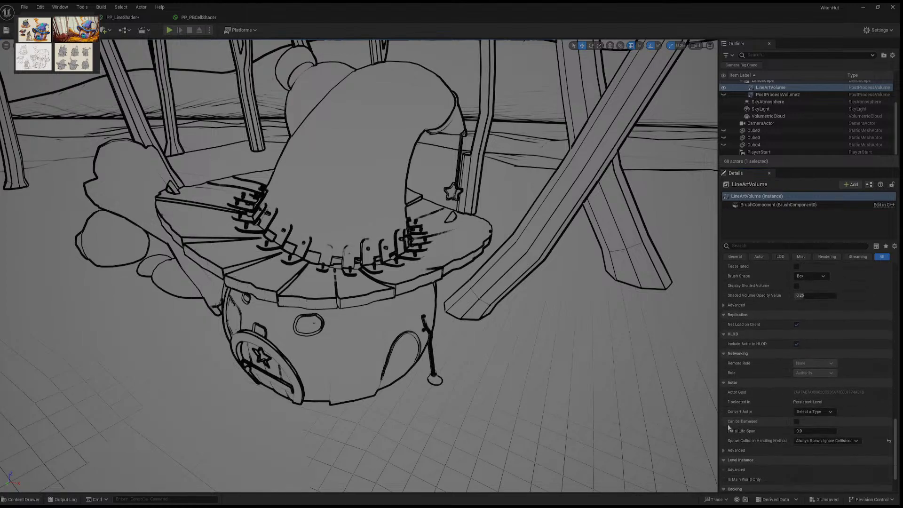
scroll(728, 427, up, 15)
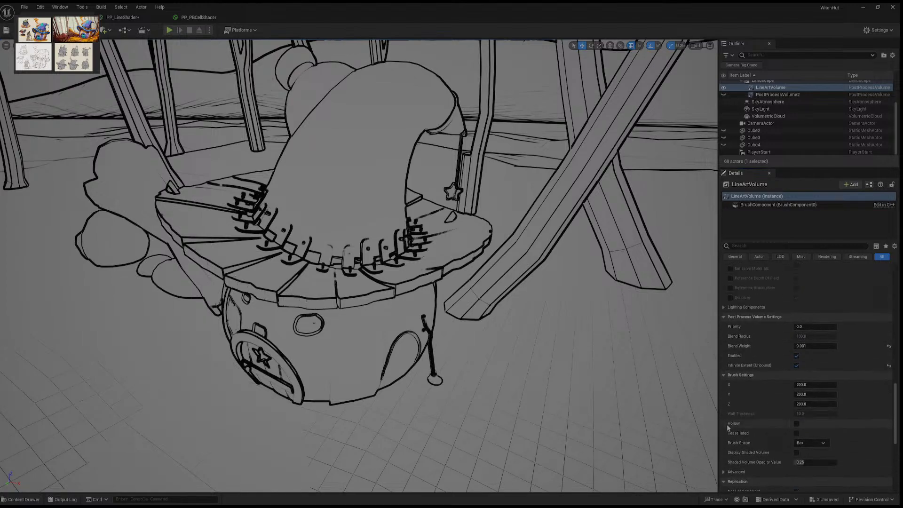
scroll(727, 426, up, 5)
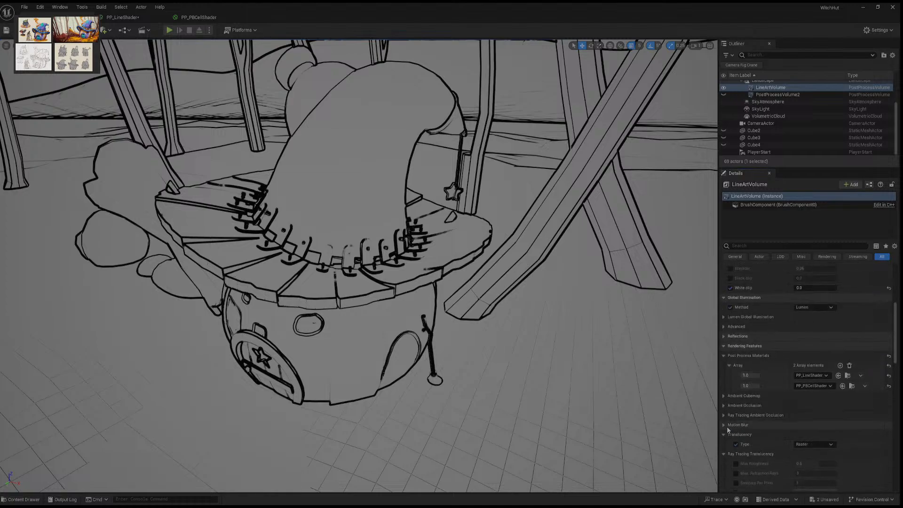
scroll(727, 427, up, 7)
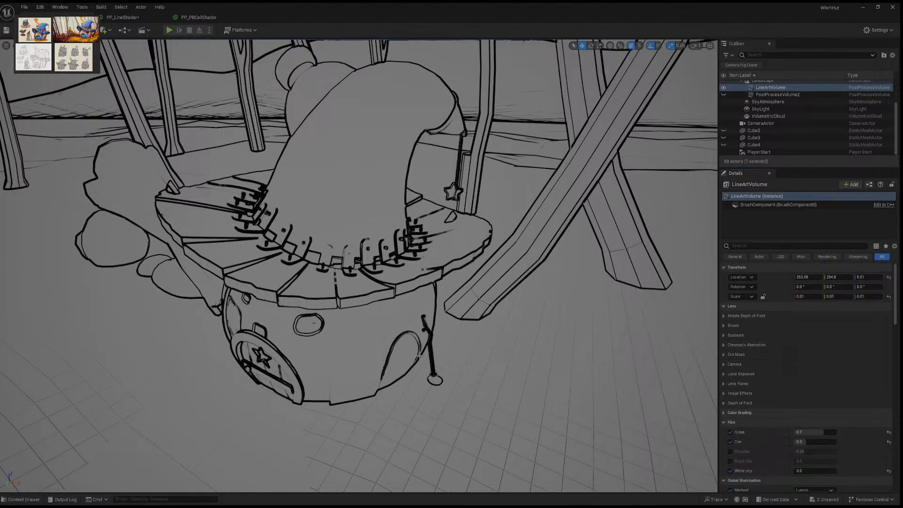
Step: Pull back from the pumpkin house and compare the outlined forest scene's composition with the reference artwork
key(s)
mouse_move(420, 356)
right_down()
mouse_move(414, 332)
mouse_move(401, 338)
mouse_move(416, 340)
mouse_move(419, 353)
mouse_move(407, 354)
right_up()
key(w)
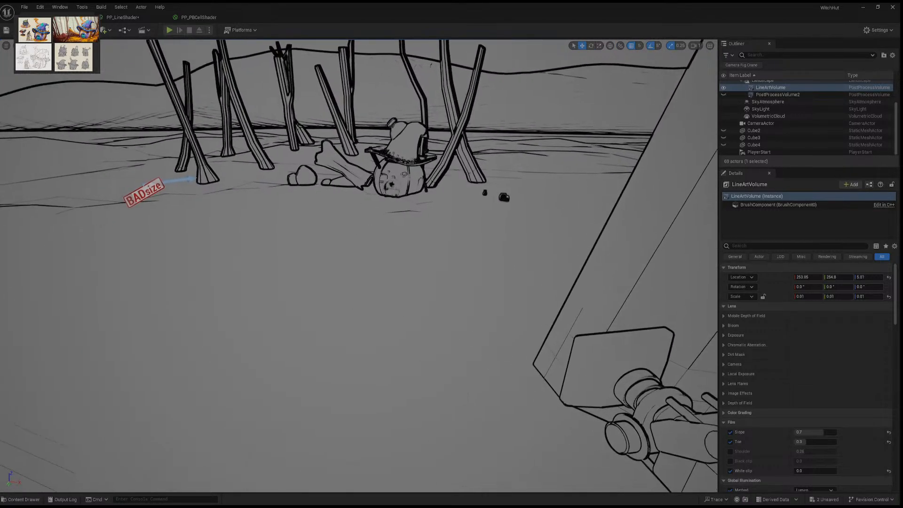
click(43, 136)
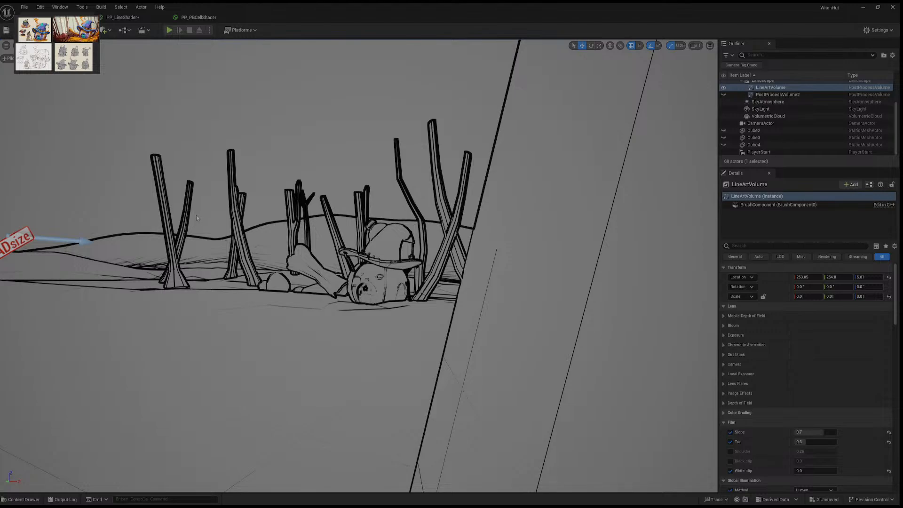
click(78, 58)
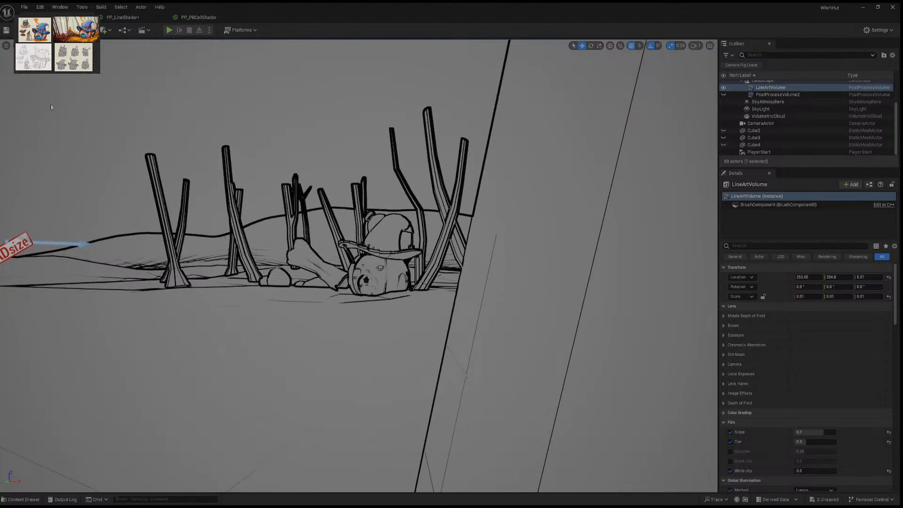
scroll(222, 241, down, 5)
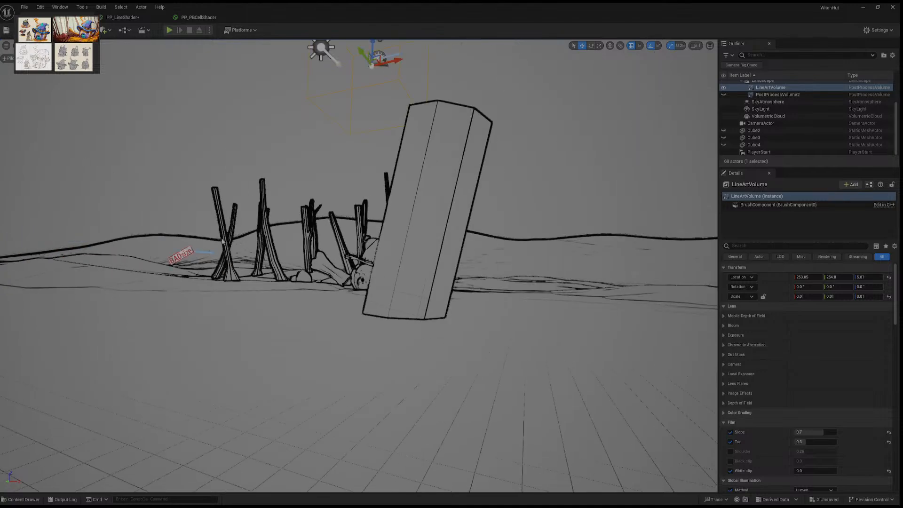
scroll(222, 240, up, 6)
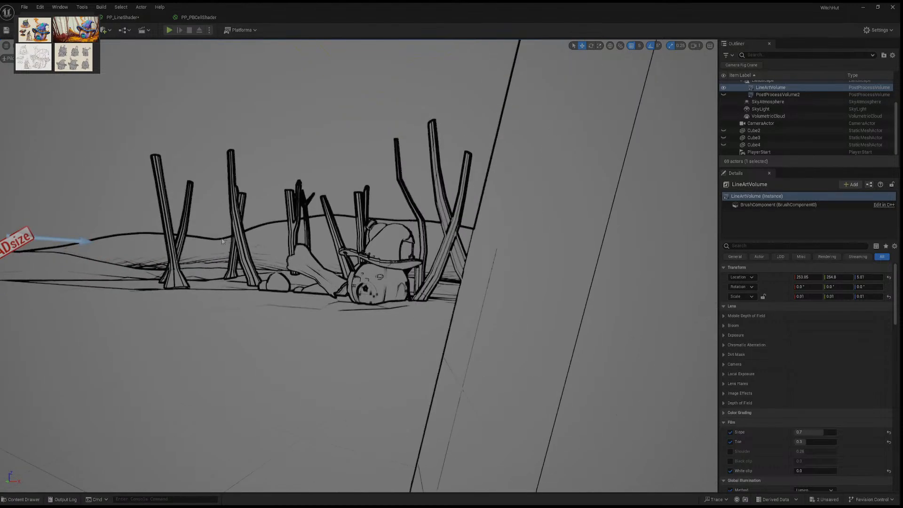
scroll(222, 241, up, 1)
scroll(222, 241, down, 1)
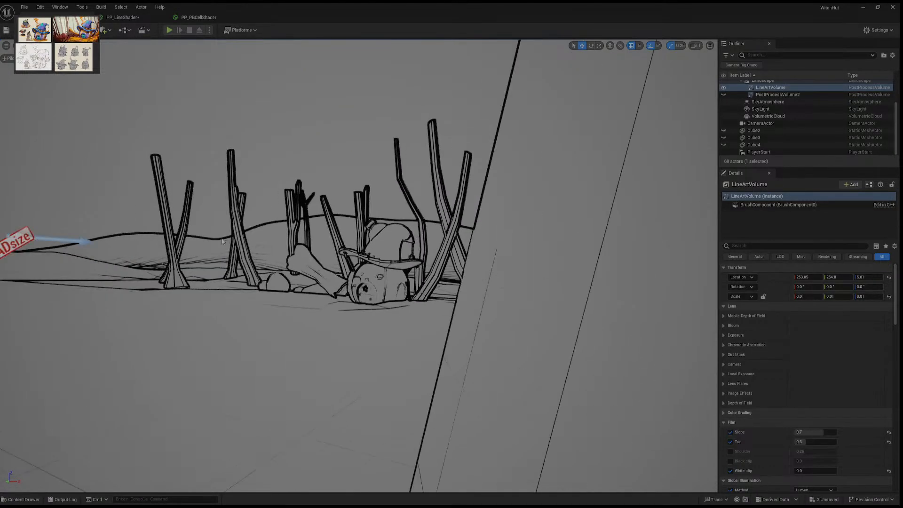
click(73, 59)
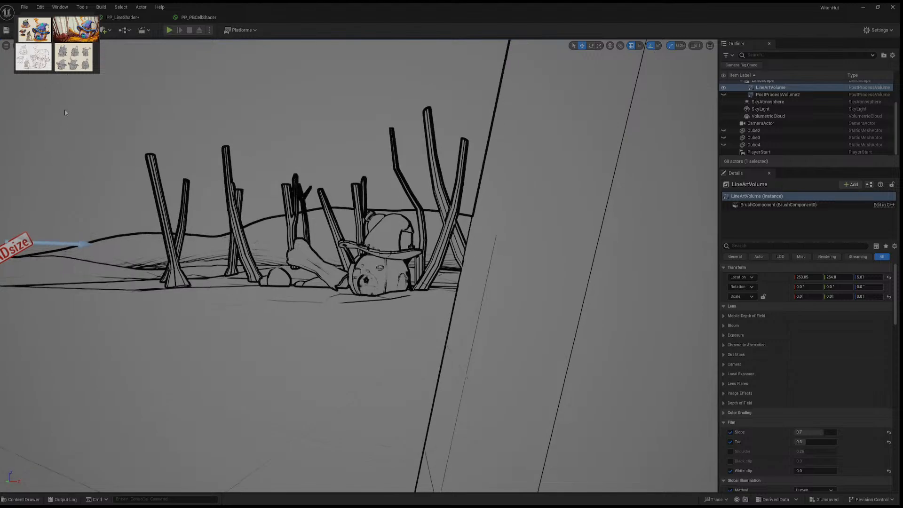
Step: Select the CameraActor beside the column and rotate it to tilt the shot of the pumpkin house upward
key(s)
right_drag(237, 252, 273, 264)
key(w)
click(237, 253)
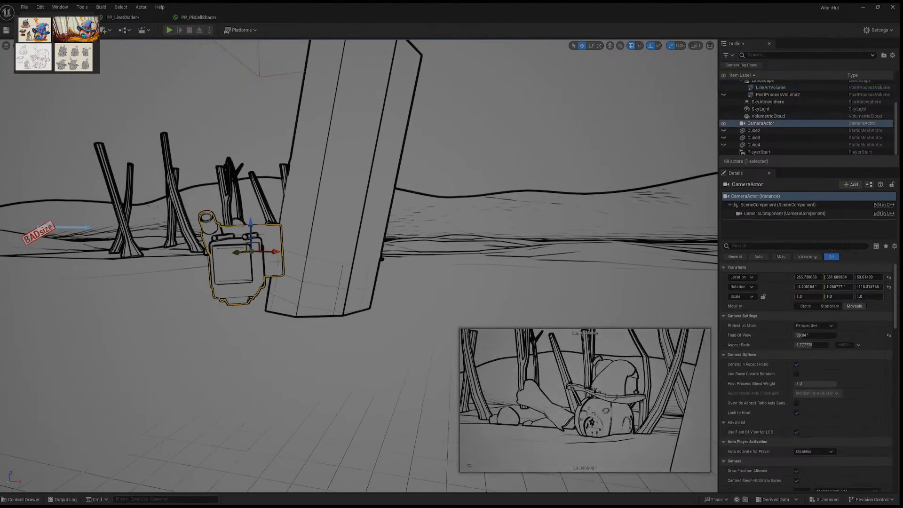
key(e)
mouse_move(282, 240)
mouse_down()
mouse_move(287, 254)
mouse_move(281, 239)
mouse_up()
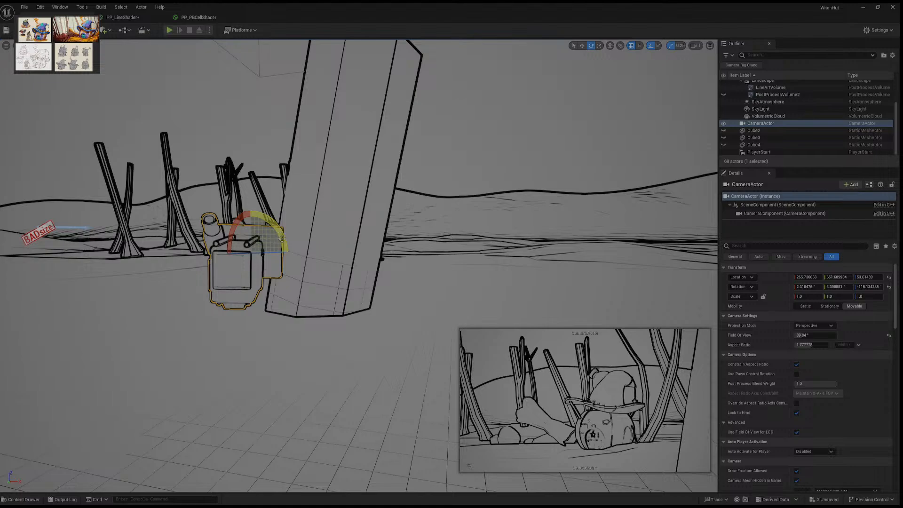
Step: Set the CameraActor's X and Y rotation to 0 to level the shot
click(809, 287)
text(0)
key(Return)
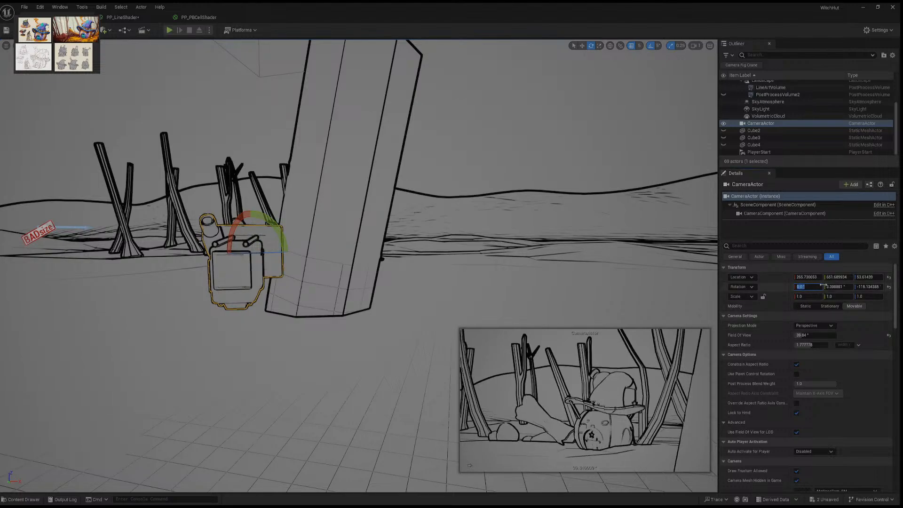
click(871, 290)
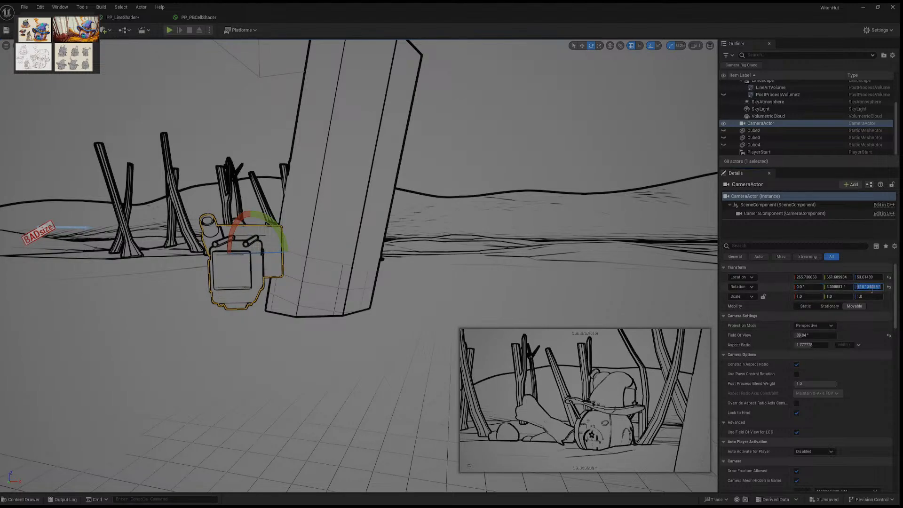
click(835, 287)
text(0)
key(Return)
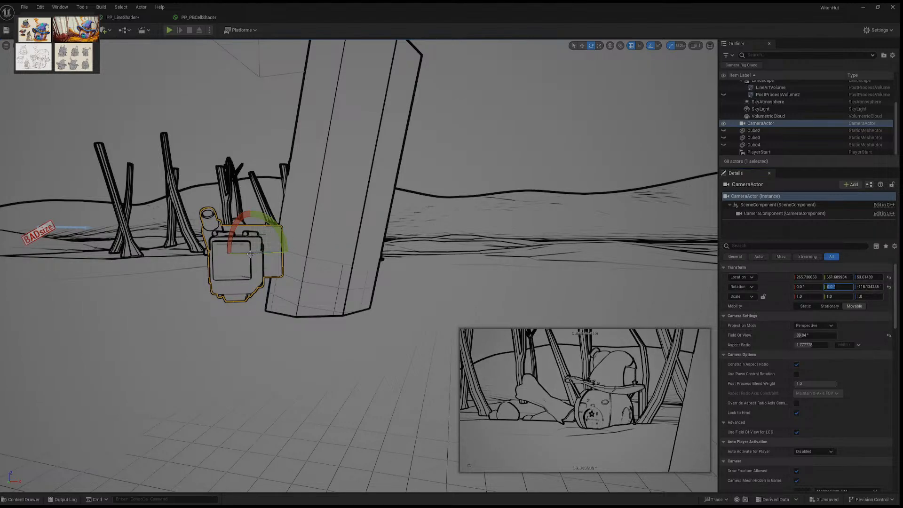
Step: Try to move the CameraActor about 30 units along Y toward the pumpkin house, and undo the move
drag(252, 254, 288, 252)
key(a)
mouse_move(353, 258)
right_down()
mouse_move(282, 257)
mouse_move(353, 258)
right_up()
key(d)
key(w)
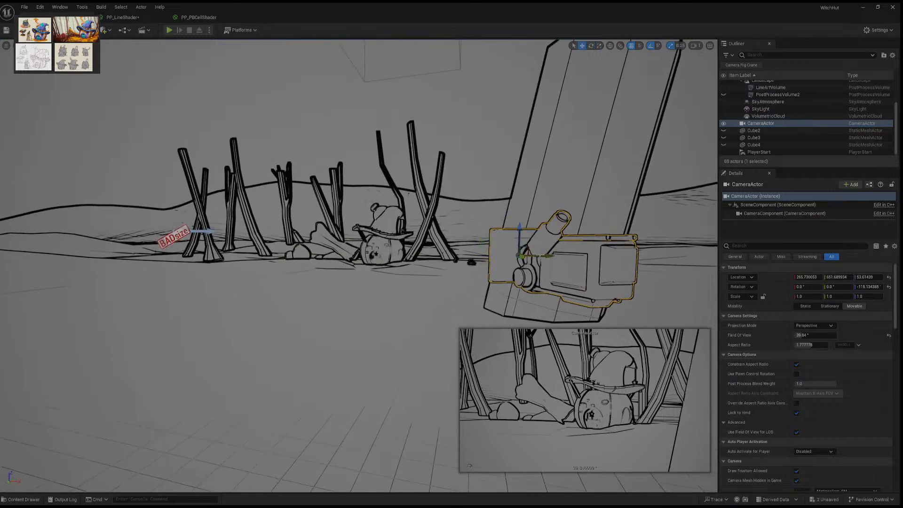
drag(522, 258, 519, 252)
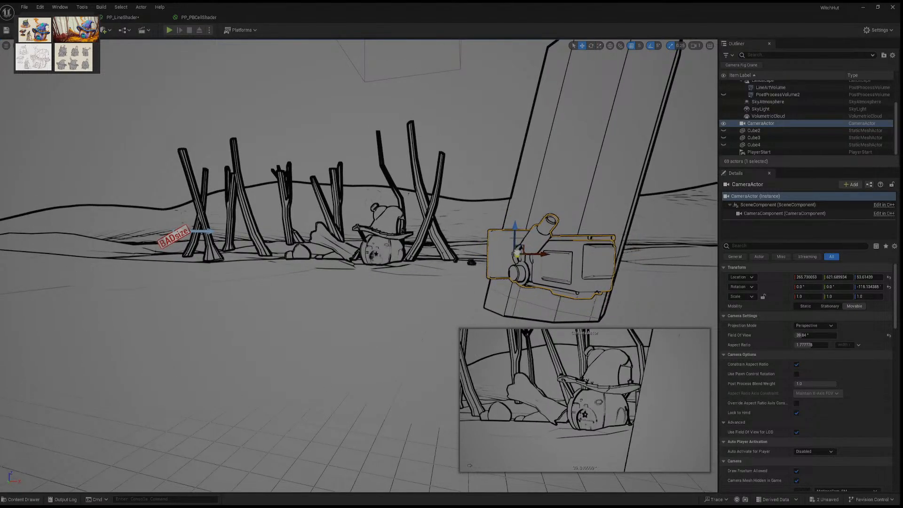
key(ctrl+z)
Step: Viewing from above, move the CameraActor about 10 units along Y, closer to the pumpkin house
right_drag(519, 239, 557, 191)
key(s)
key(w)
right_drag(451, 193, 460, 259)
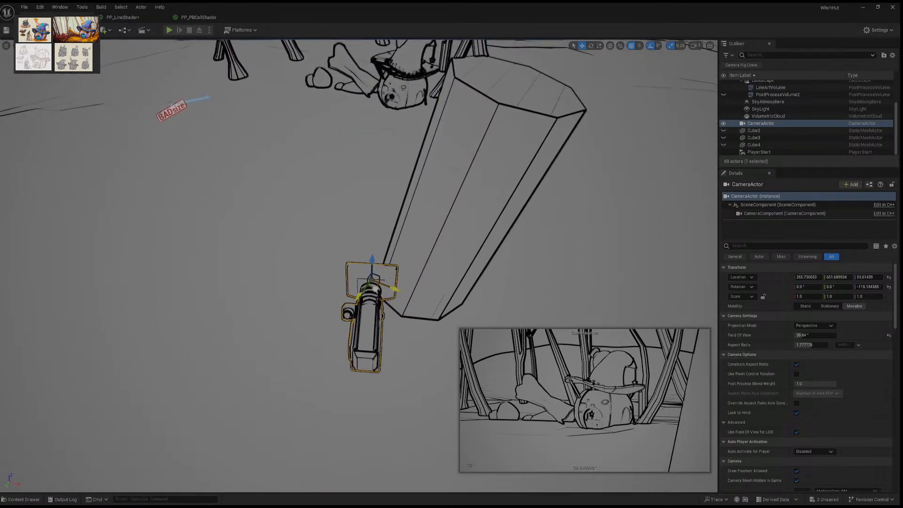
drag(376, 290, 377, 281)
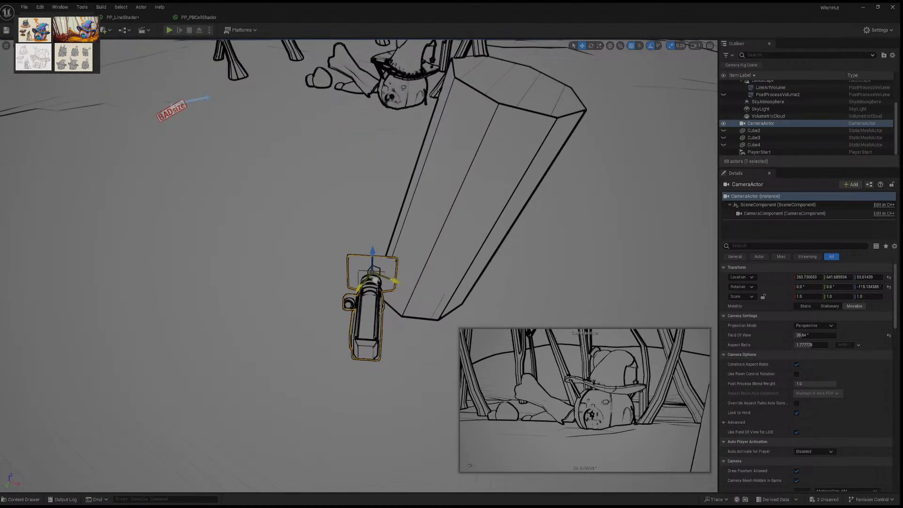
Step: Rotate the CameraActor to a Z rotation of about -133.1° and nudge it slightly along X toward the column
key(e)
drag(405, 281, 411, 287)
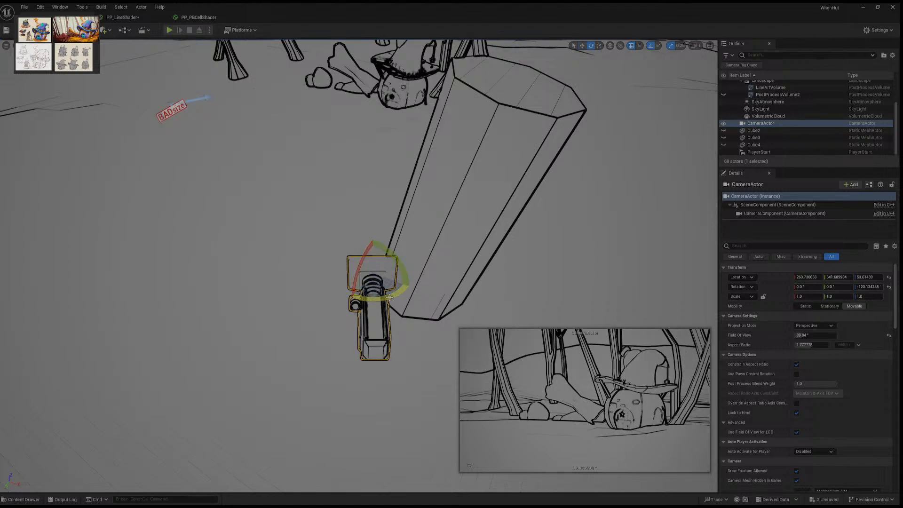
key(w)
drag(400, 284, 404, 287)
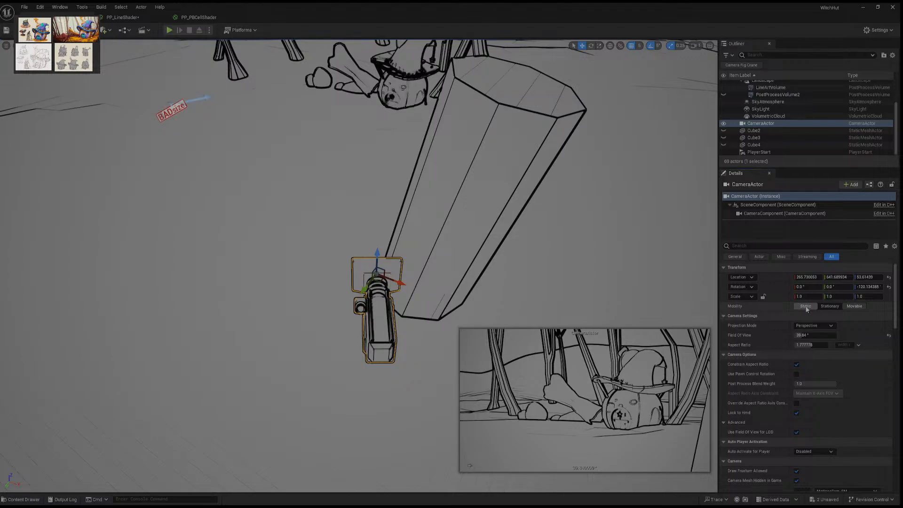
click(831, 306)
click(806, 306)
click(854, 306)
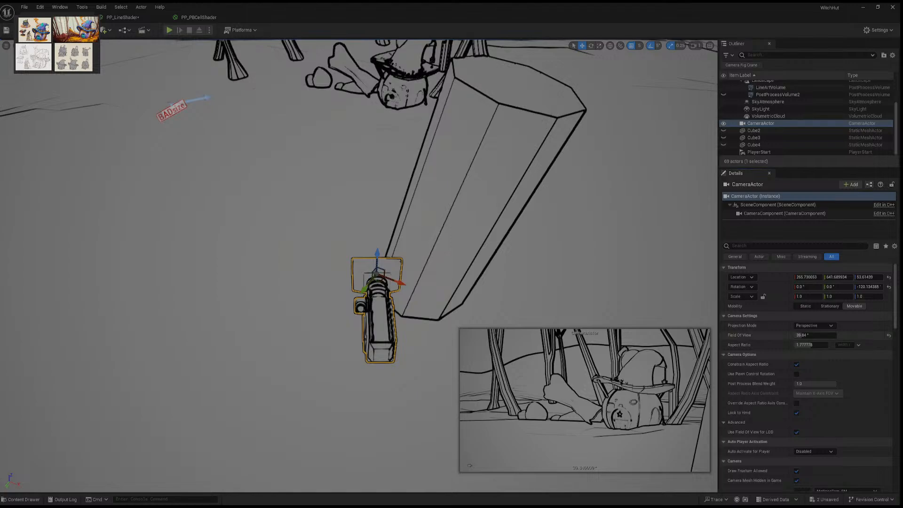
scroll(805, 376, down, 1)
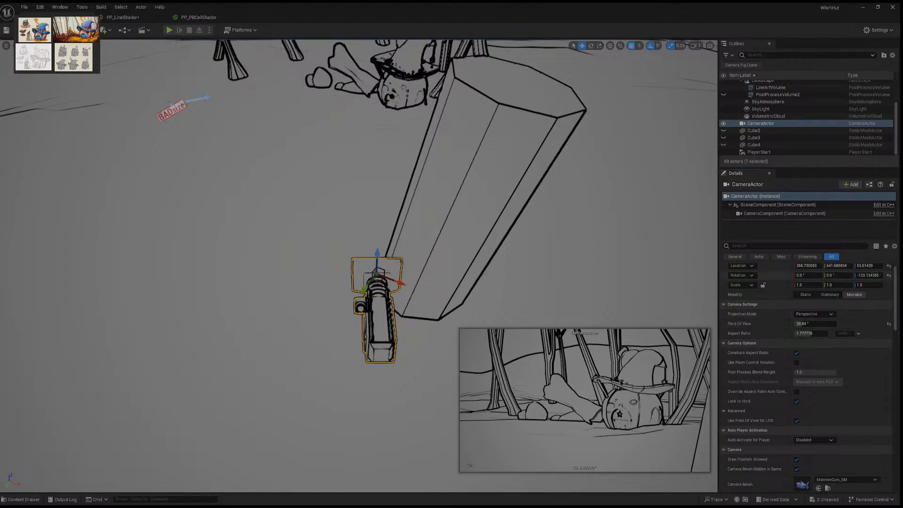
scroll(806, 376, up, 1)
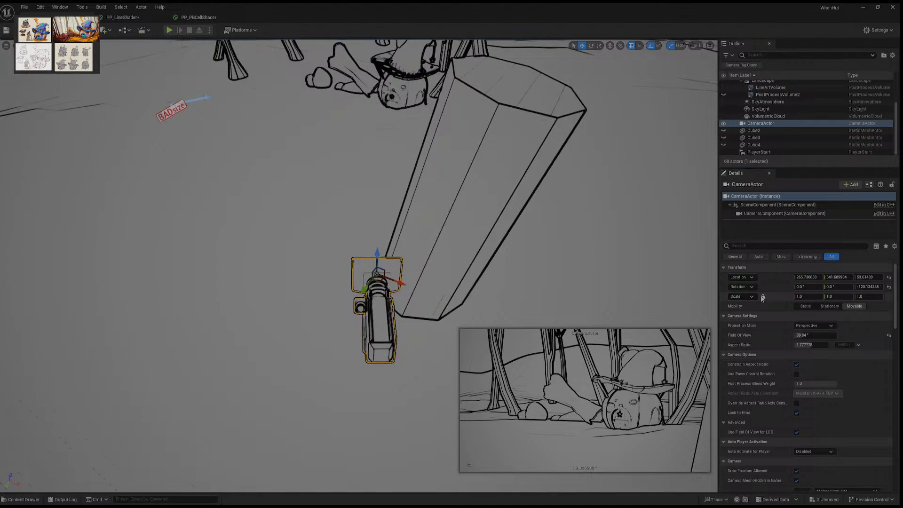
Step: Try to move the CameraActor about 55 units along X away from the column, and undo the move
drag(401, 283, 355, 264)
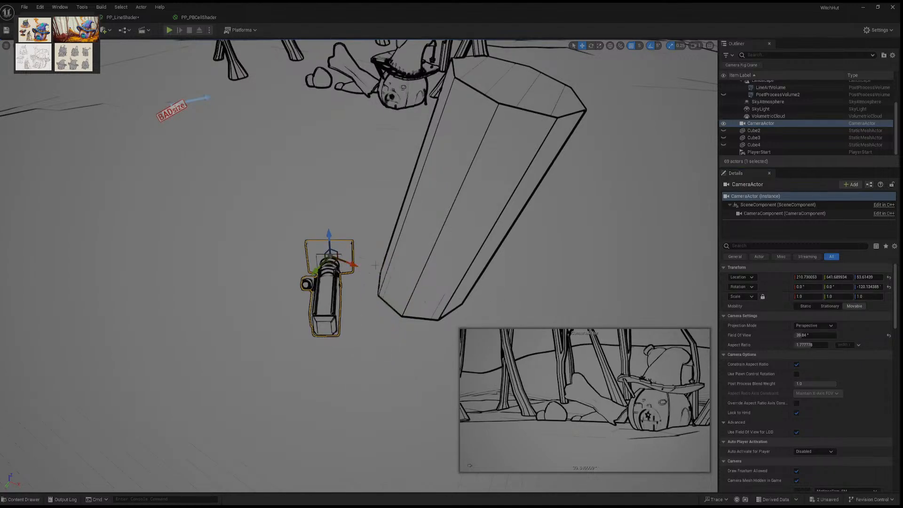
key(ctrl+z)
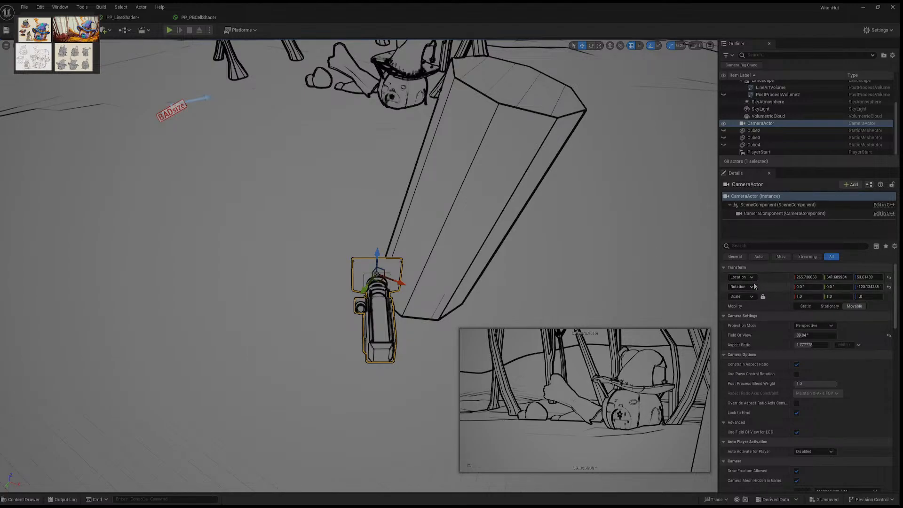
Step: Review the CameraActor's camera settings, then briefly pilot the camera and stop piloting it
scroll(751, 291, down, 2)
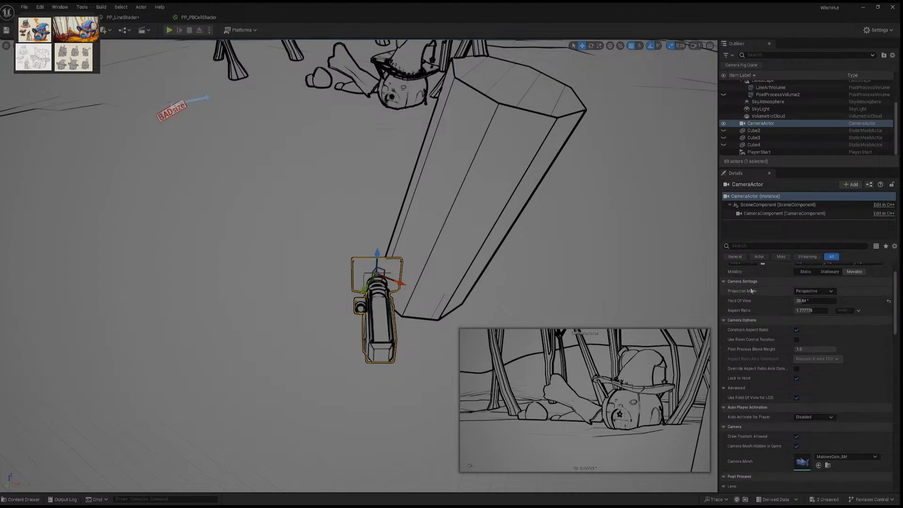
scroll(797, 380, down, 1)
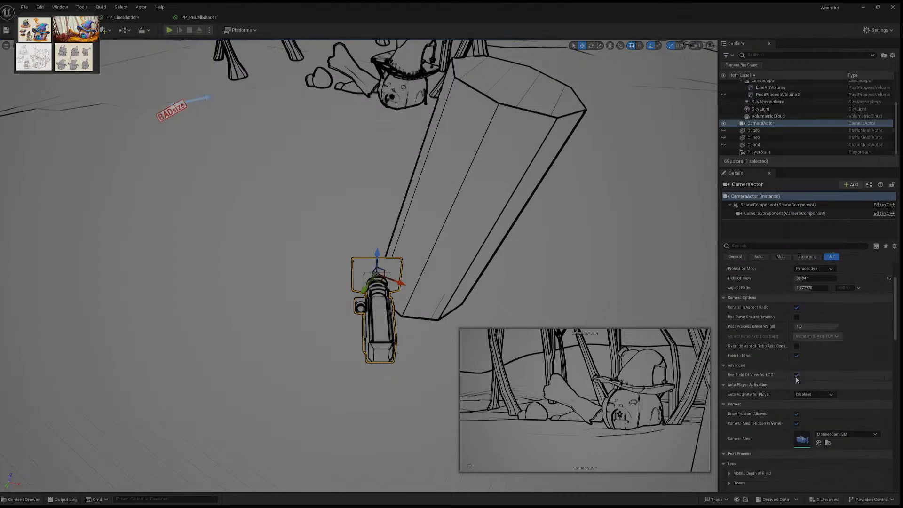
scroll(797, 380, down, 2)
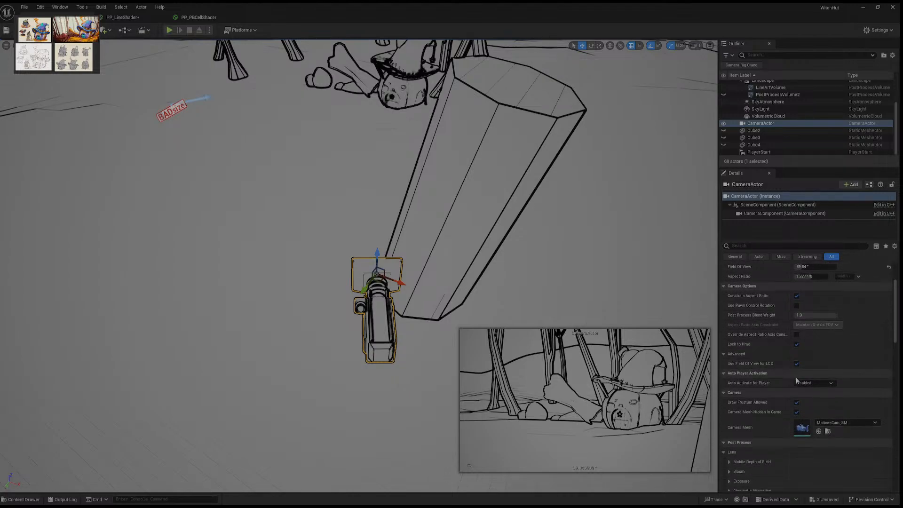
scroll(797, 381, up, 4)
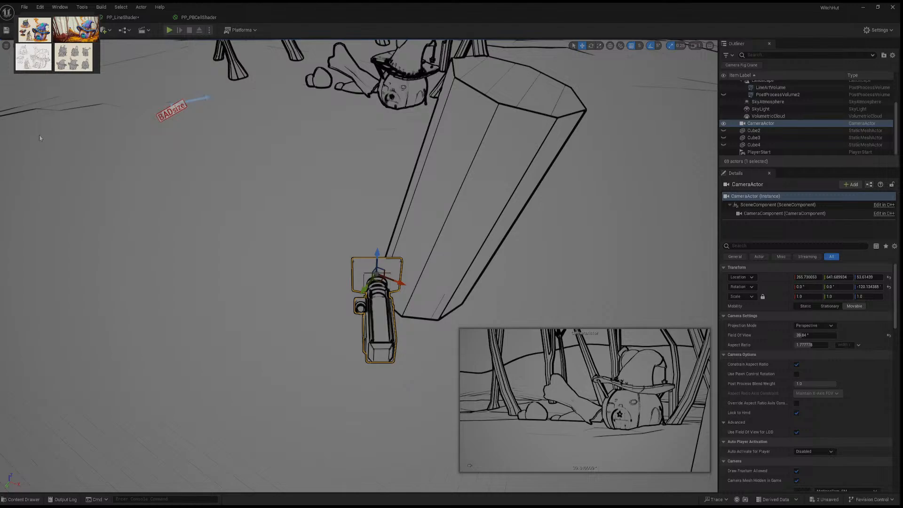
key(ctrl+shift+p)
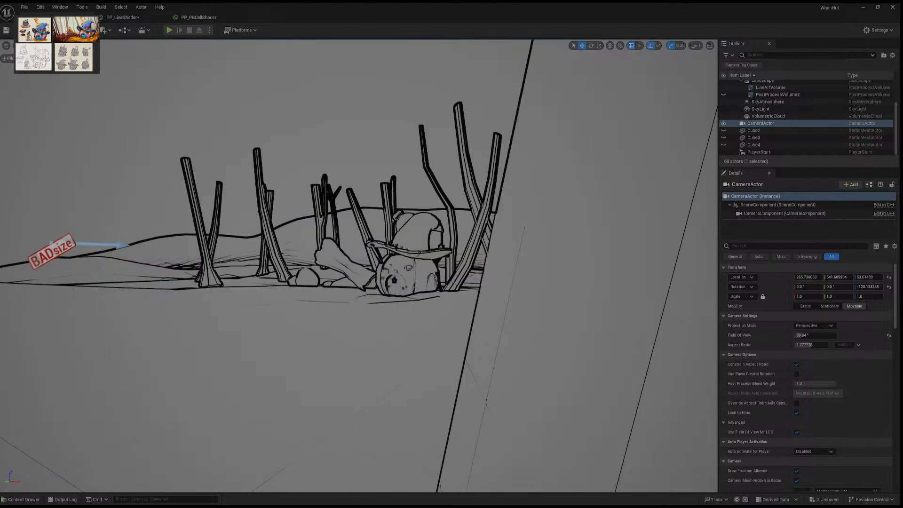
key(ctrl+shift+p)
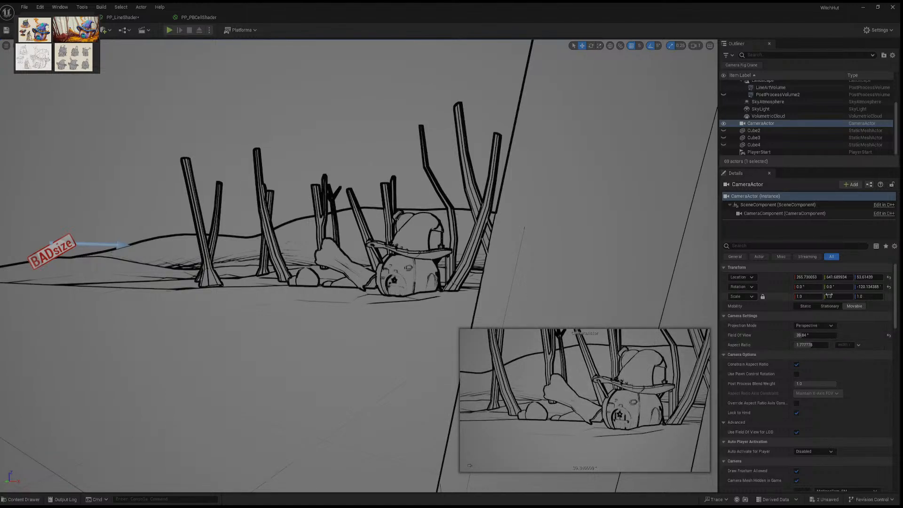
Step: Try the Orthographic projection mode on the CameraActor, and undo the change
click(829, 326)
click(828, 336)
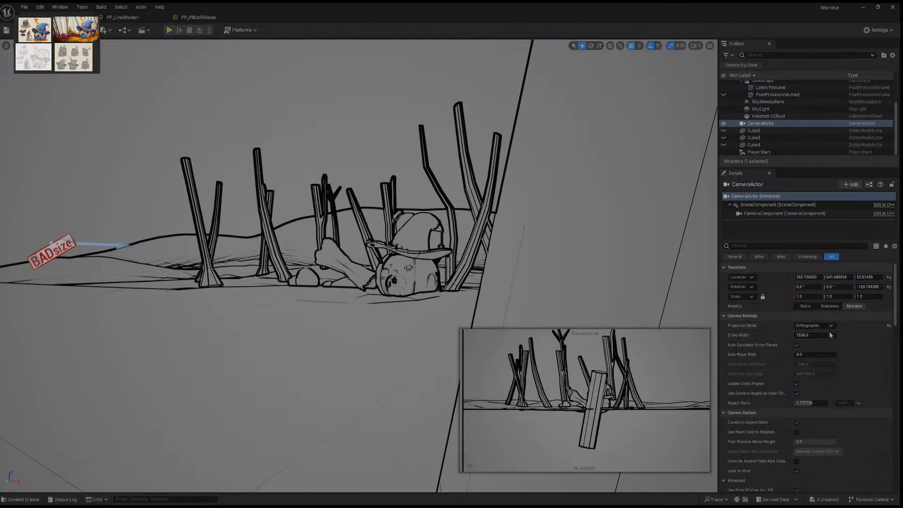
key(ctrl+z)
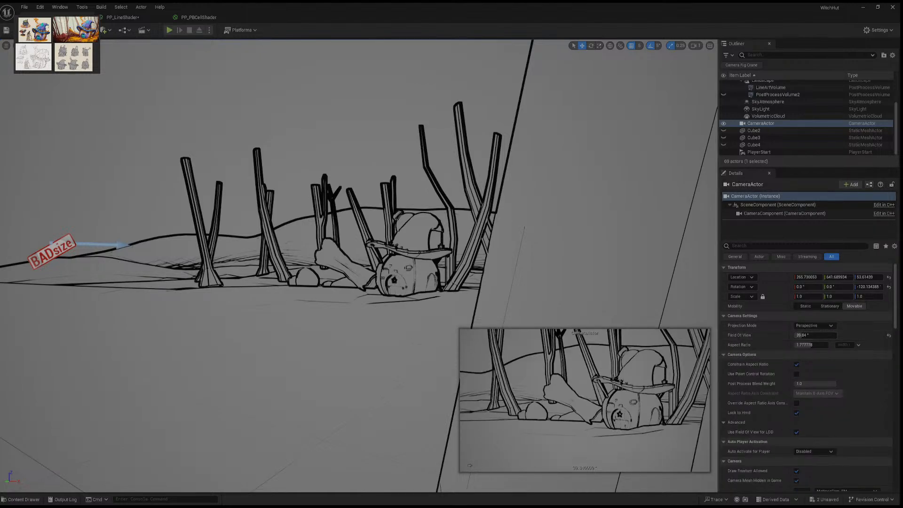
Step: Pilot the CameraActor and show its exact camera view of the pumpkin house in the viewport
click(32, 46)
click(36, 137)
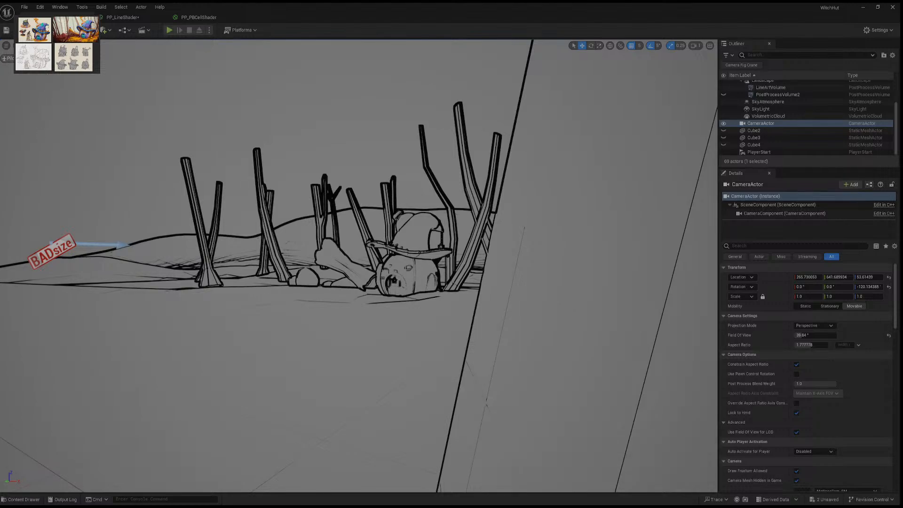
click(81, 58)
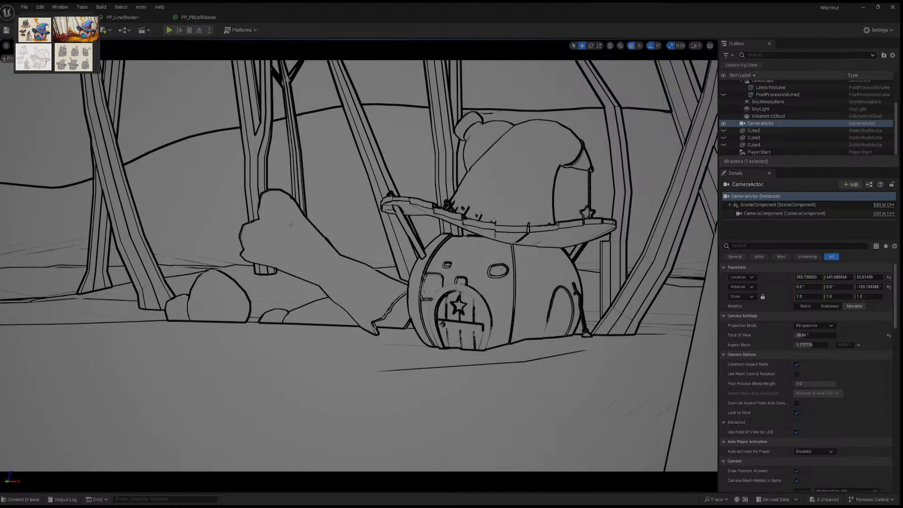
Step: Save the PP_LineShader material, close the PP_LineShader and PP_PBCellShader editors, and save the level
click(131, 19)
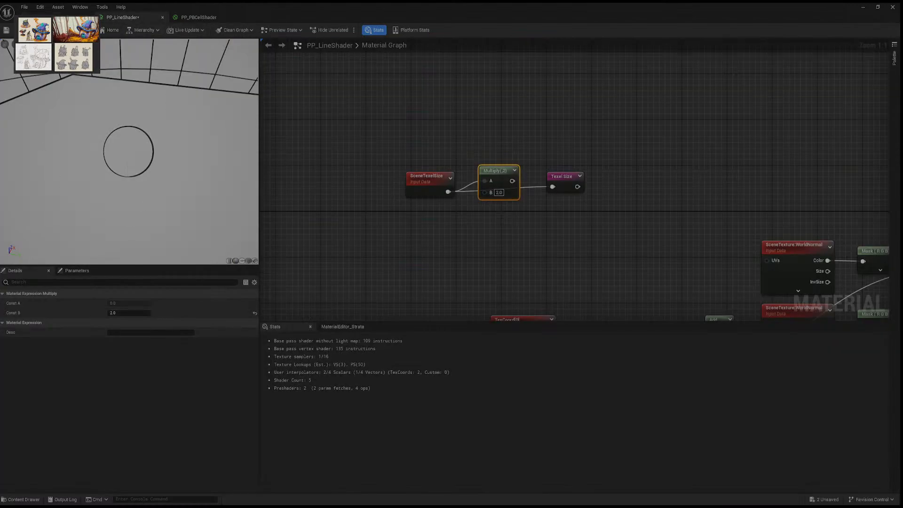
click(6, 29)
click(234, 16)
click(162, 18)
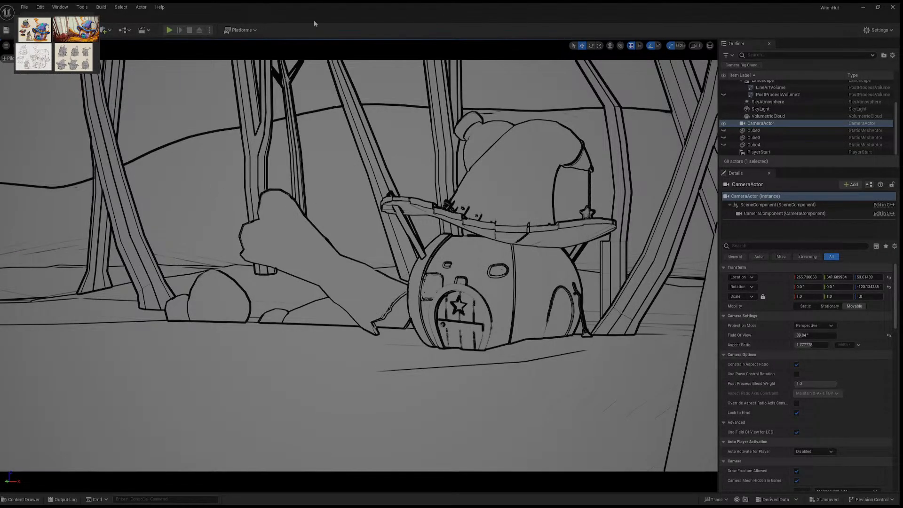
click(11, 29)
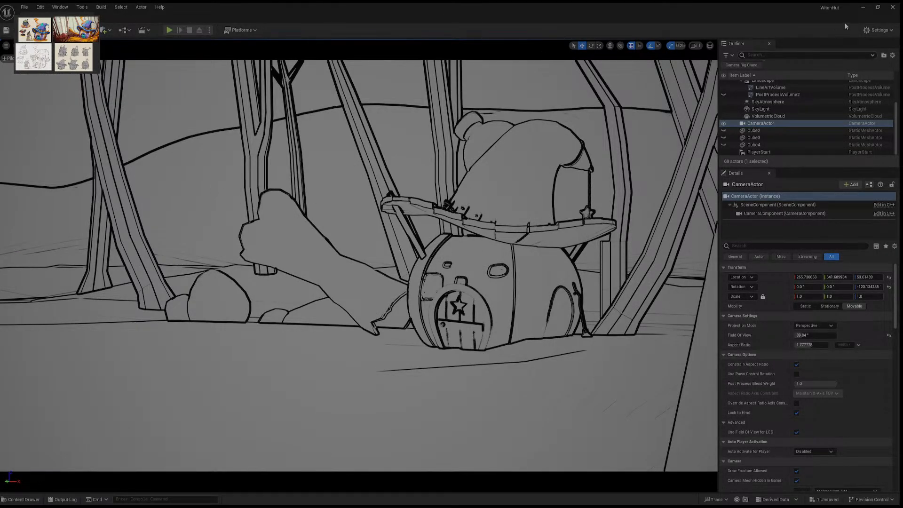